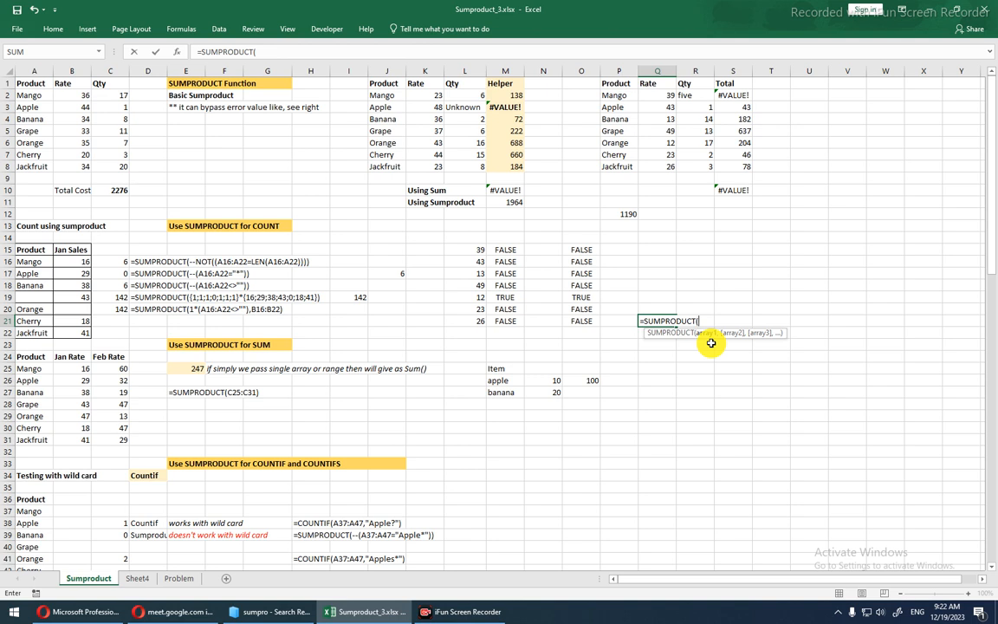
# Cancel the unfinished SUMPRODUCT entry in cell Q21.
pyautogui.press('Escape')
pyautogui.moveTo(691, 227); pyautogui.dragTo(692, 388)
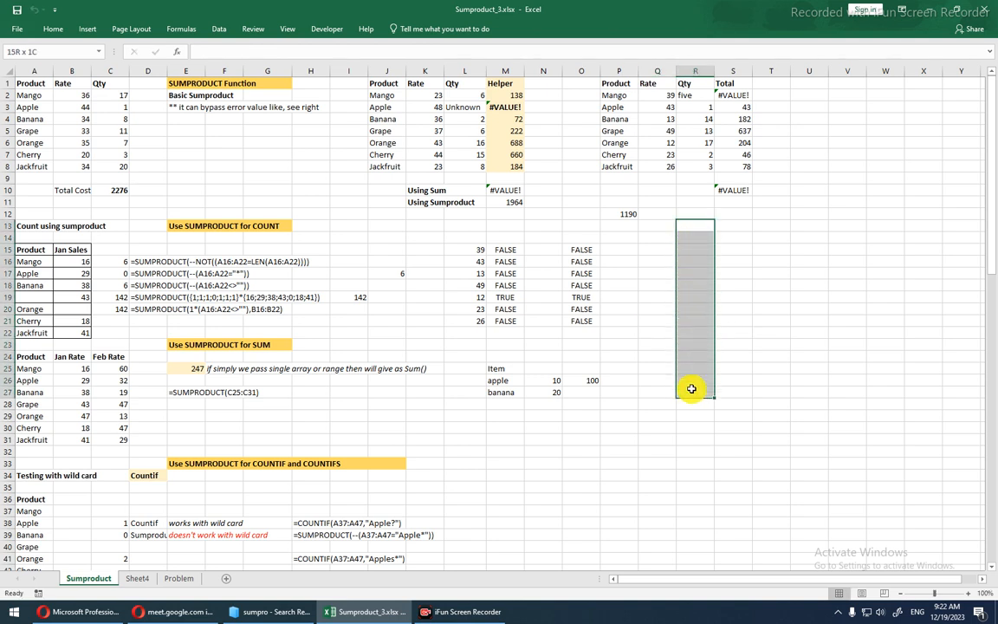
pyautogui.moveTo(729, 223); pyautogui.dragTo(737, 369)
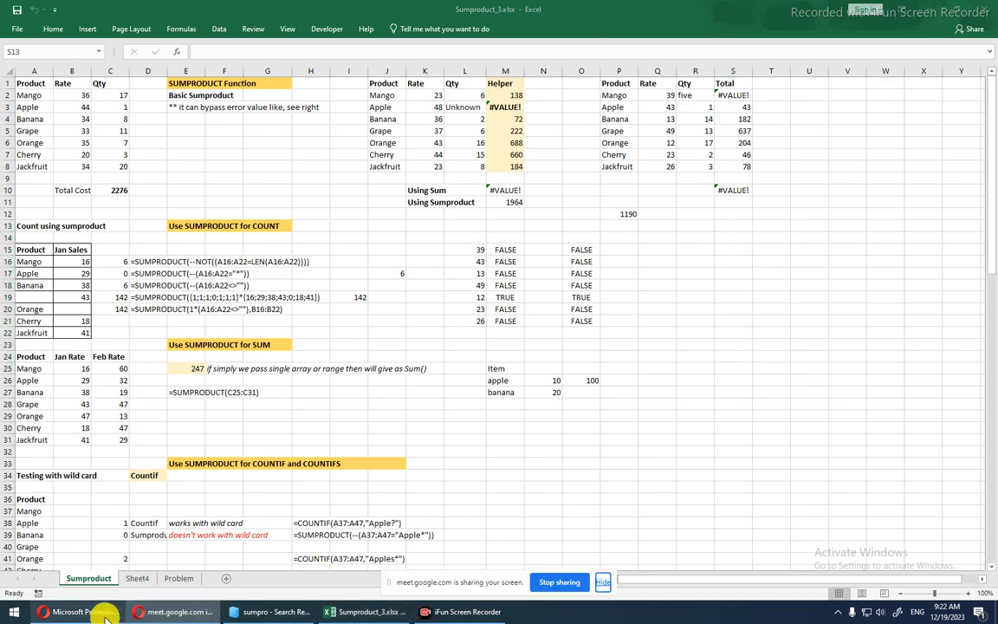
# Switch to WhatsApp Web in the browser and open the Data Analytics 11 Dec23 group chat.
pyautogui.click(98, 611)
pyautogui.click(351, 11)
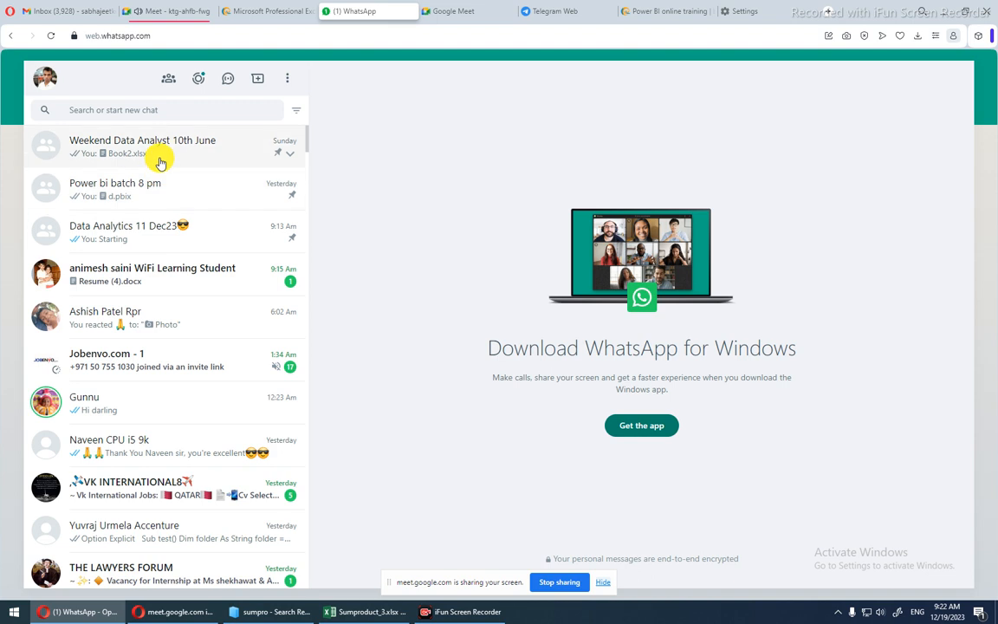
pyautogui.click(185, 246)
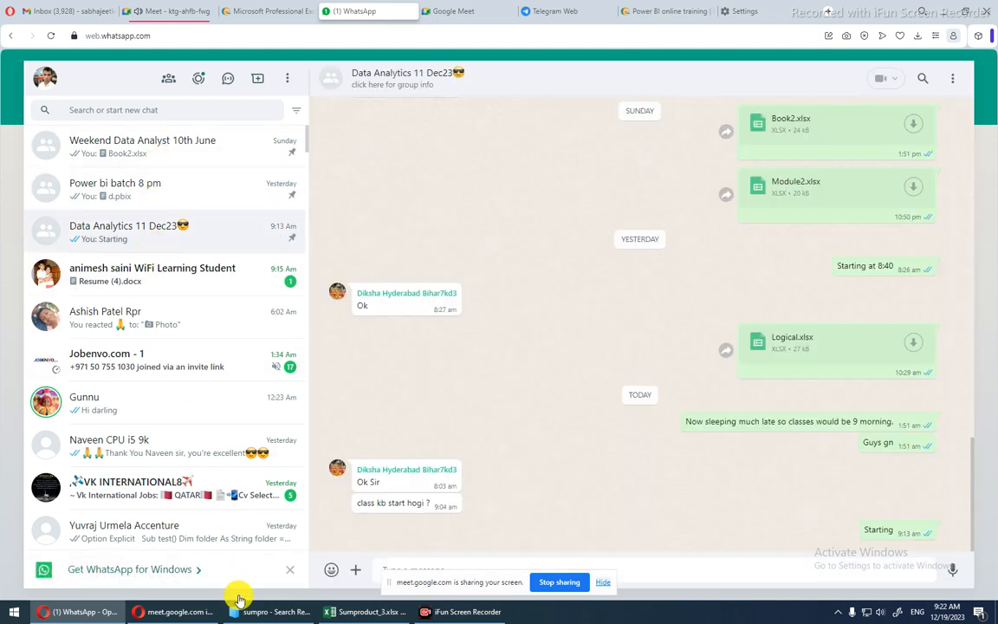
# Attach Sumproduct_3.xlsx from the Downloads search results in File Explorer to the group chat and send it.
pyautogui.click(247, 612)
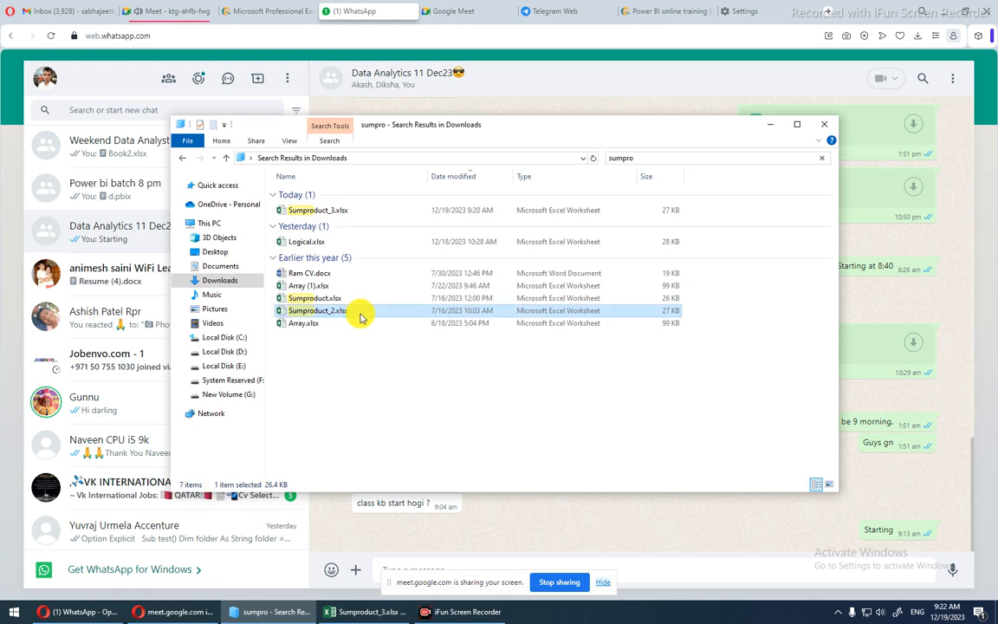
pyautogui.click(345, 210)
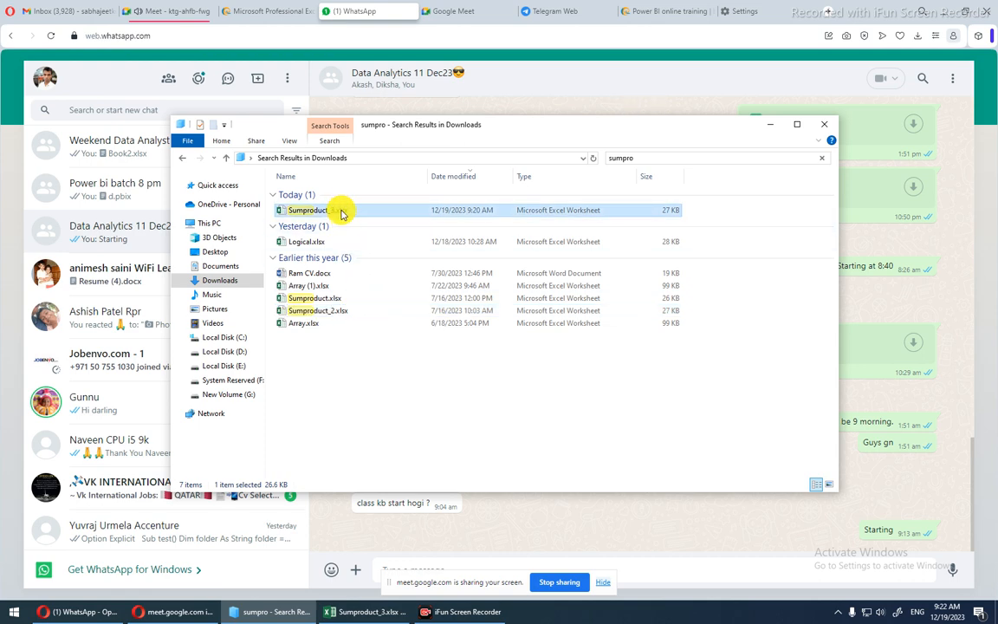
pyautogui.moveTo(523, 530); pyautogui.dragTo(674, 562)
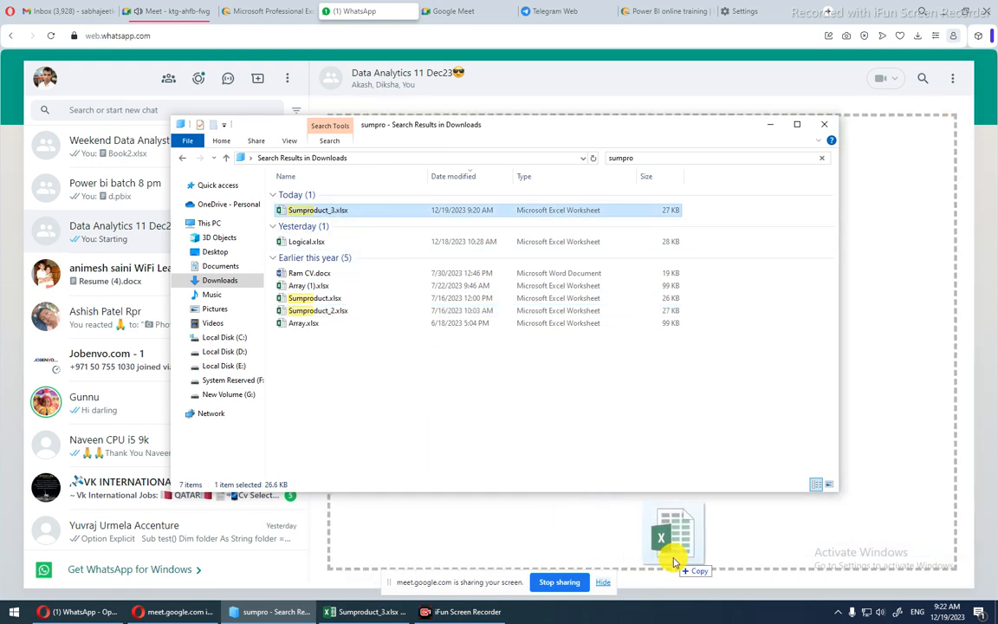
pyautogui.moveTo(674, 562); pyautogui.dragTo(672, 560)
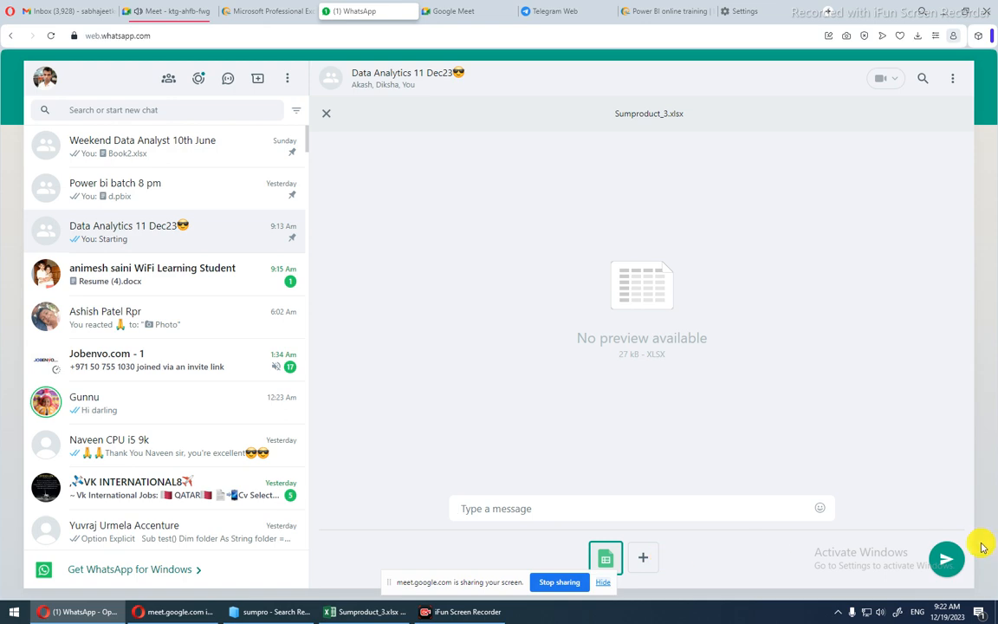
pyautogui.click(952, 559)
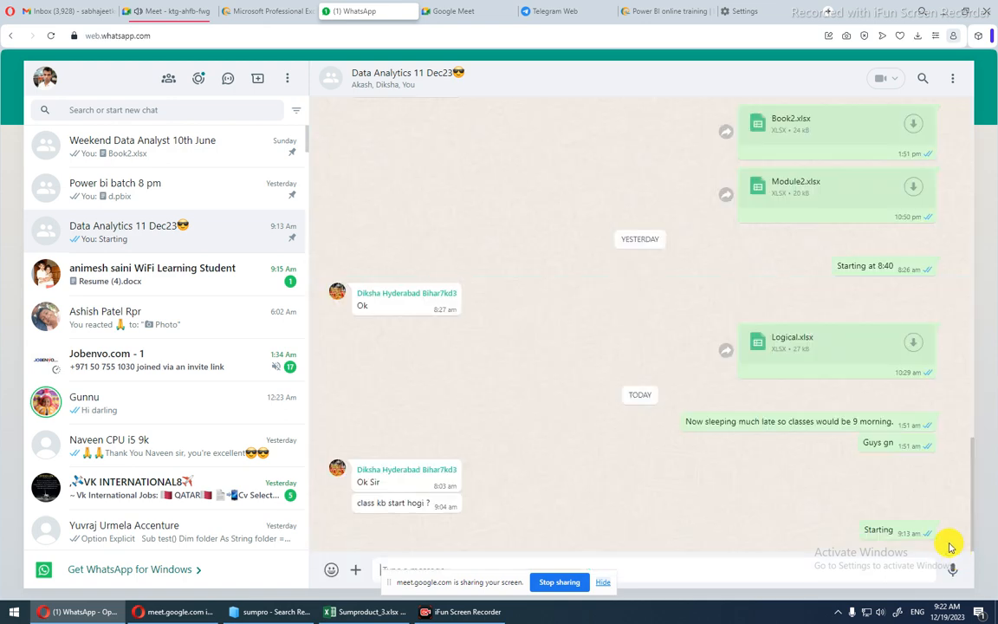
# Minimize the browser and File Explorer to return to Excel, and enter 12, 5 and 6 in cells S16:S18.
pyautogui.click(949, 13)
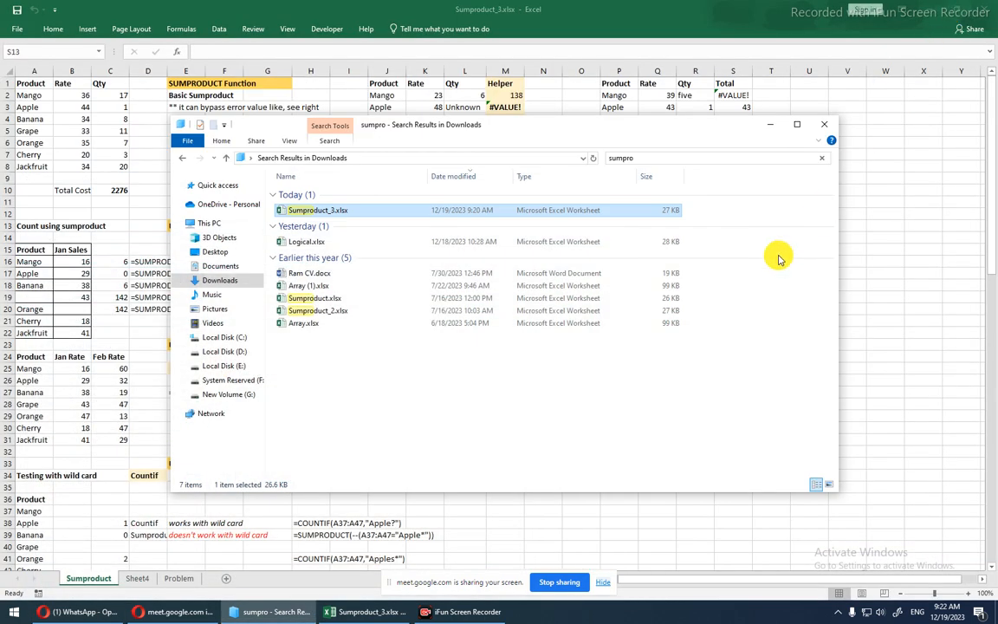
pyautogui.click(771, 127)
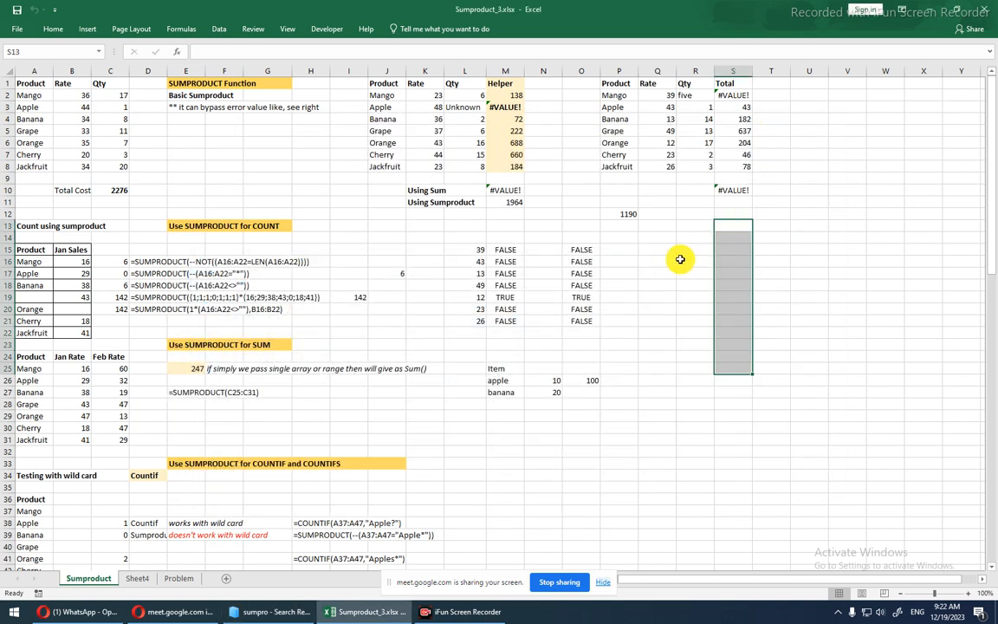
pyautogui.press('Down')
pyautogui.press('Down')
pyautogui.press('Down')
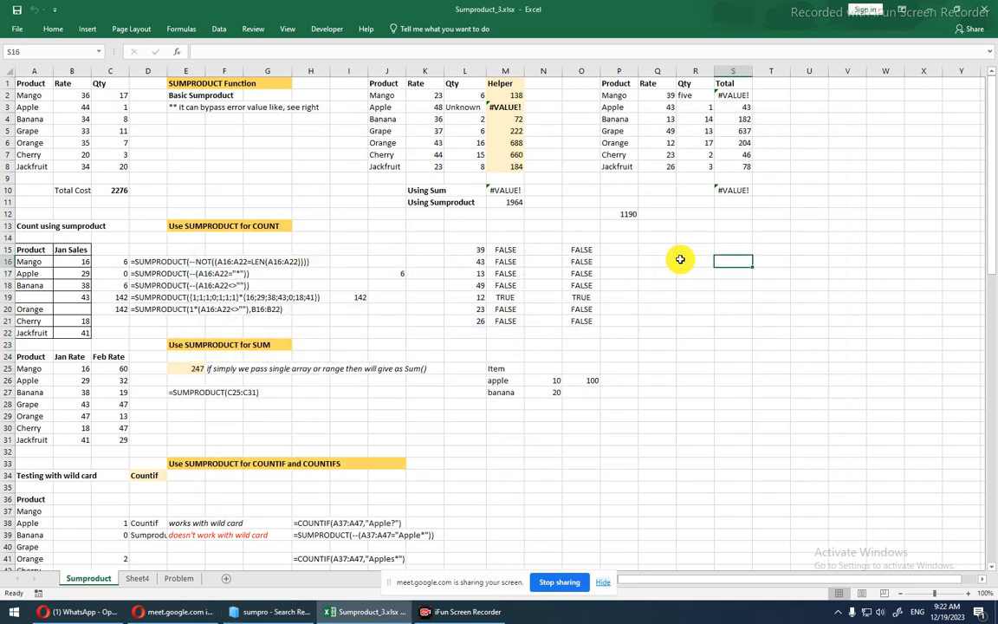
pyautogui.write('12')
pyautogui.press('Return')
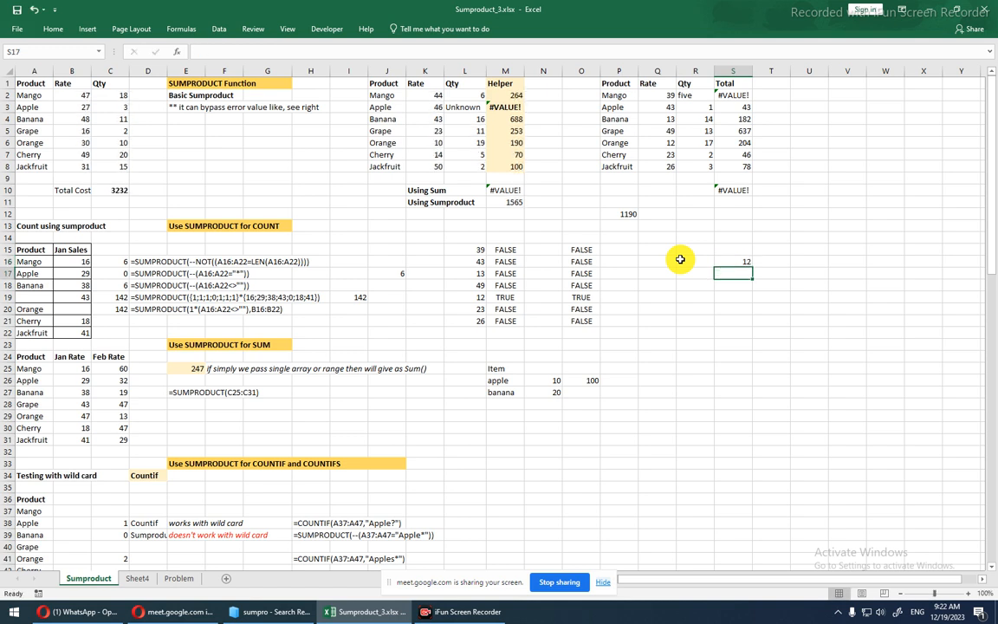
pyautogui.write('5')
pyautogui.press('Return')
pyautogui.write('6')
pyautogui.press('Return')
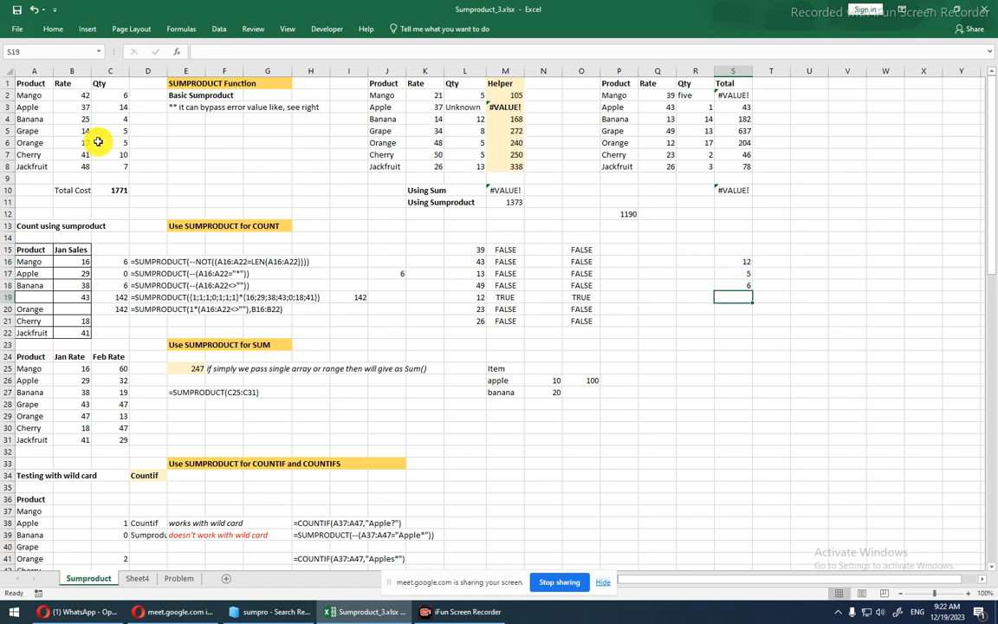
# Replace the random-number formulas in the first table's Rate and Qty range B2:C8 with their values.
pyautogui.moveTo(73, 96); pyautogui.dragTo(117, 166)
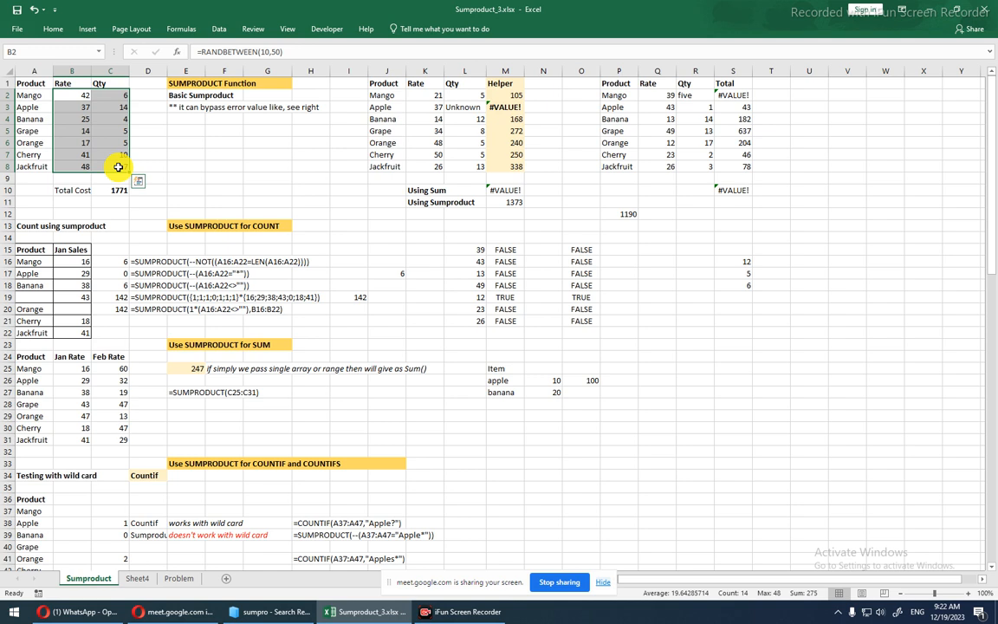
pyautogui.hotkey('ctrl', 'c')
pyautogui.hotkey('ctrl', 'alt', 'v')
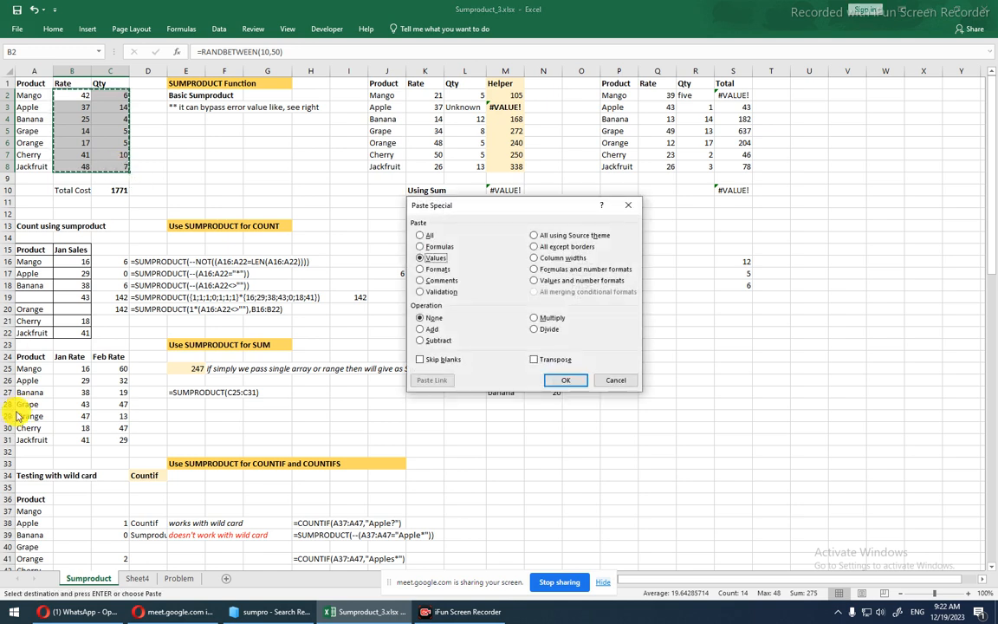
pyautogui.press('Return')
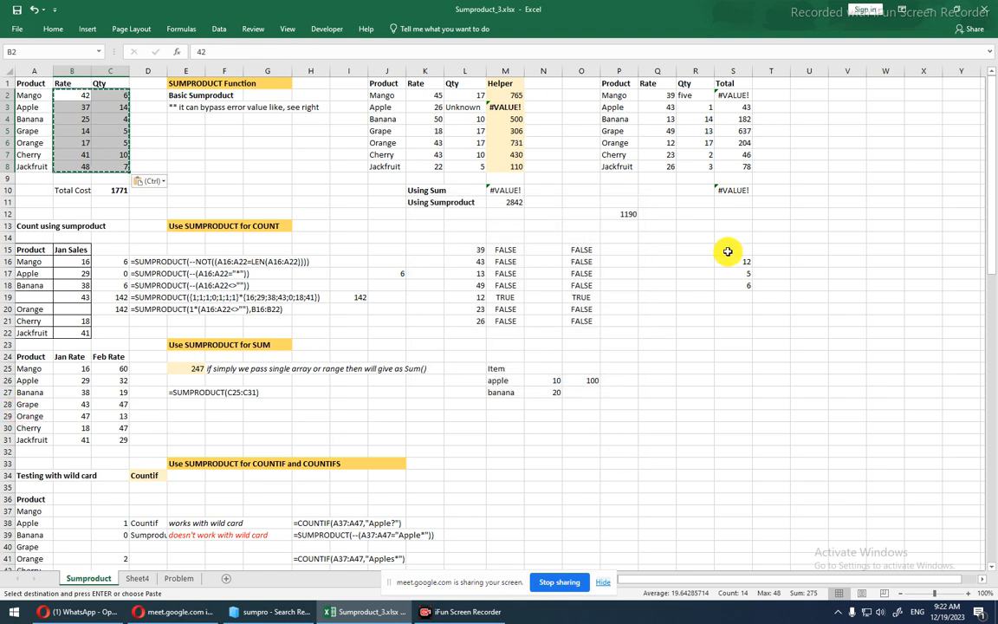
# Enter 2, 3 and 6 in cells T16:T18 beside the first sample column.
pyautogui.click(744, 262)
pyautogui.click(770, 263)
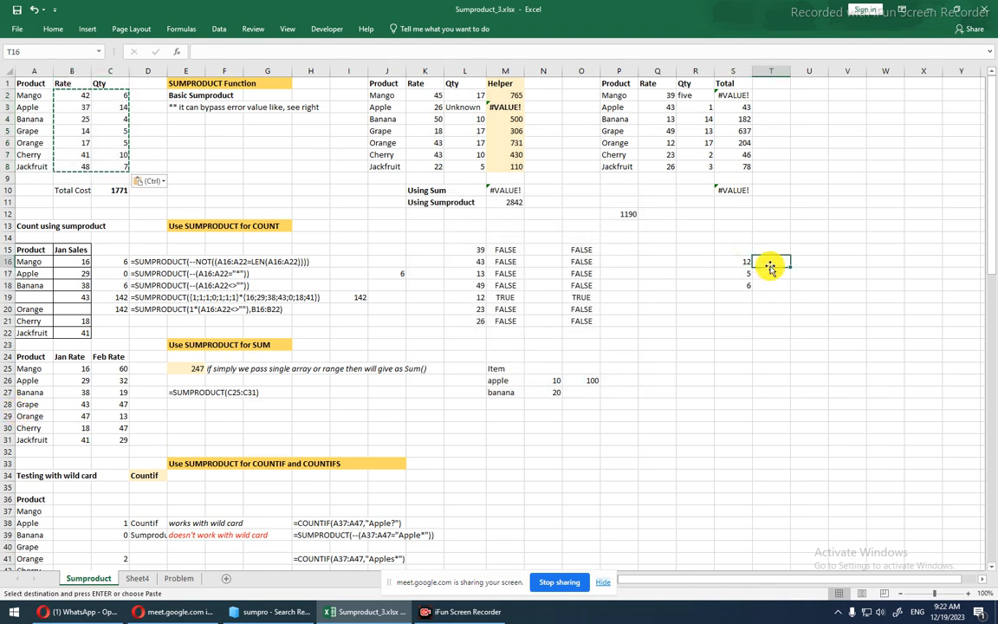
pyautogui.write('2')
pyautogui.press('Return')
pyautogui.write('3')
pyautogui.press('Return')
pyautogui.write('6')
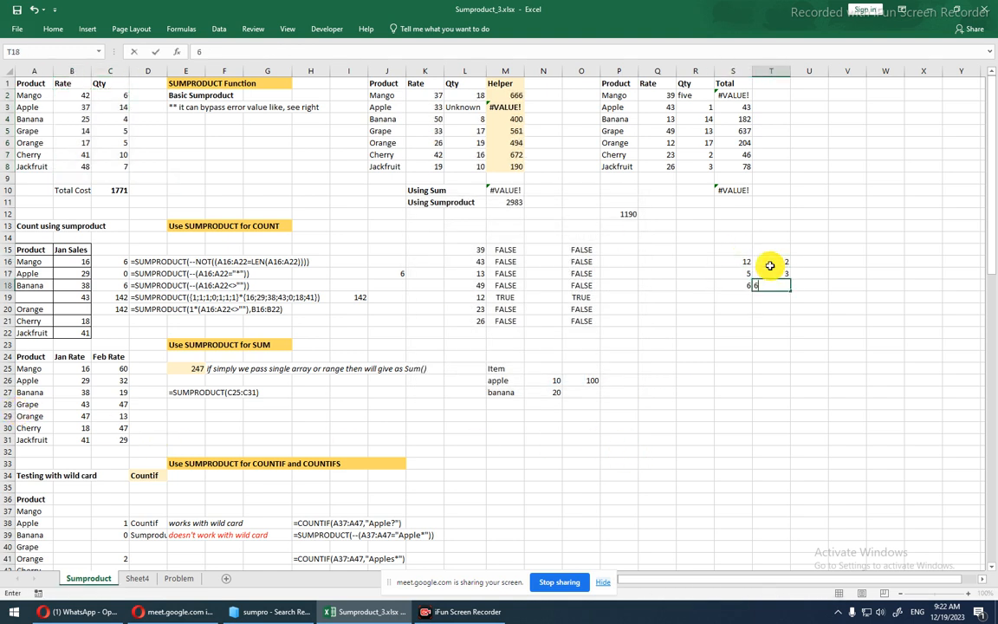
pyautogui.press('Return')
# Replace the formulas in the second table's Rate and Qty range K2:L8 with their values.
pyautogui.moveTo(433, 95); pyautogui.dragTo(473, 165)
pyautogui.hotkey('ctrl', 'c')
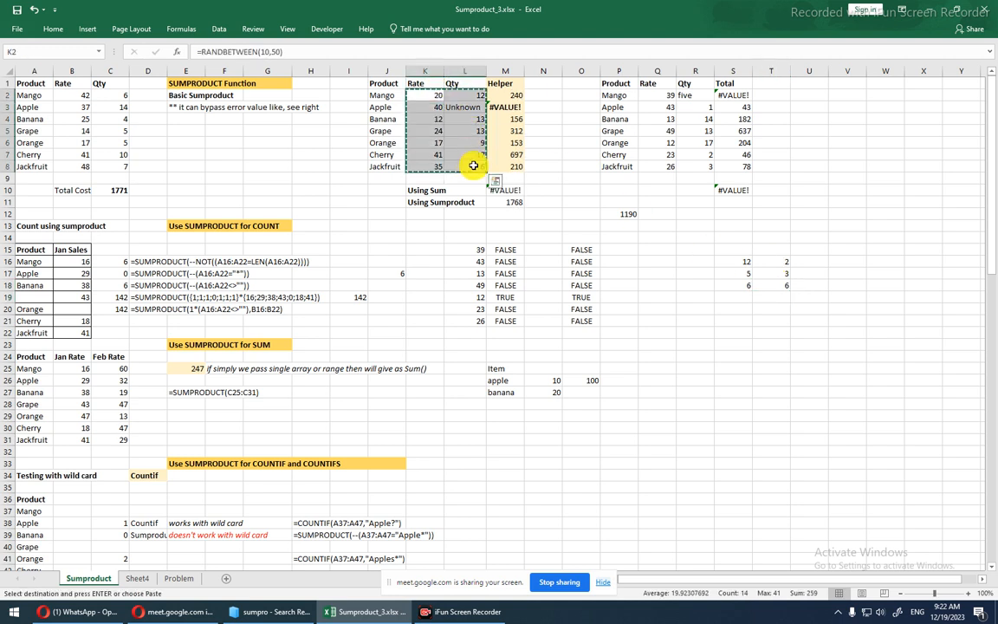
pyautogui.hotkey('ctrl', 'alt', 'v')
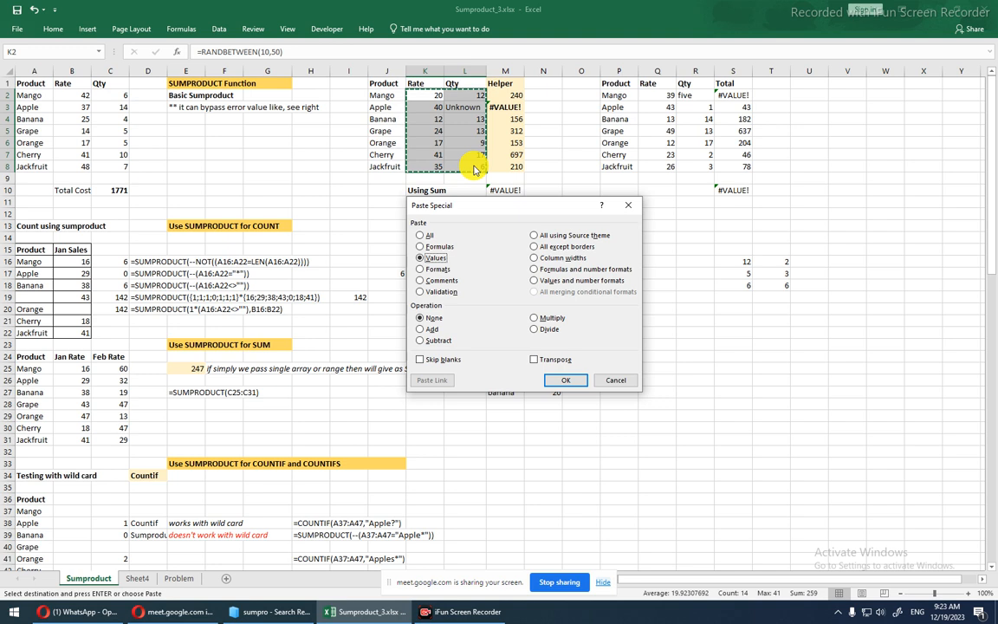
pyautogui.press('Return')
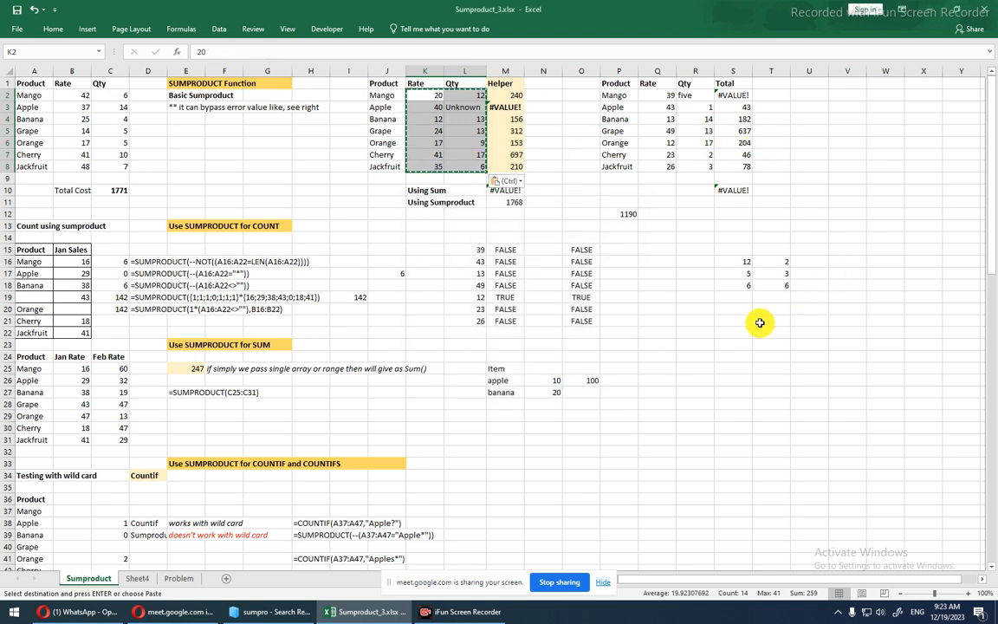
# Enter =SUMPRODUCT(S16:S18,T16:T18) in cell S20 to sum the products of the two sample columns.
pyautogui.click(749, 319)
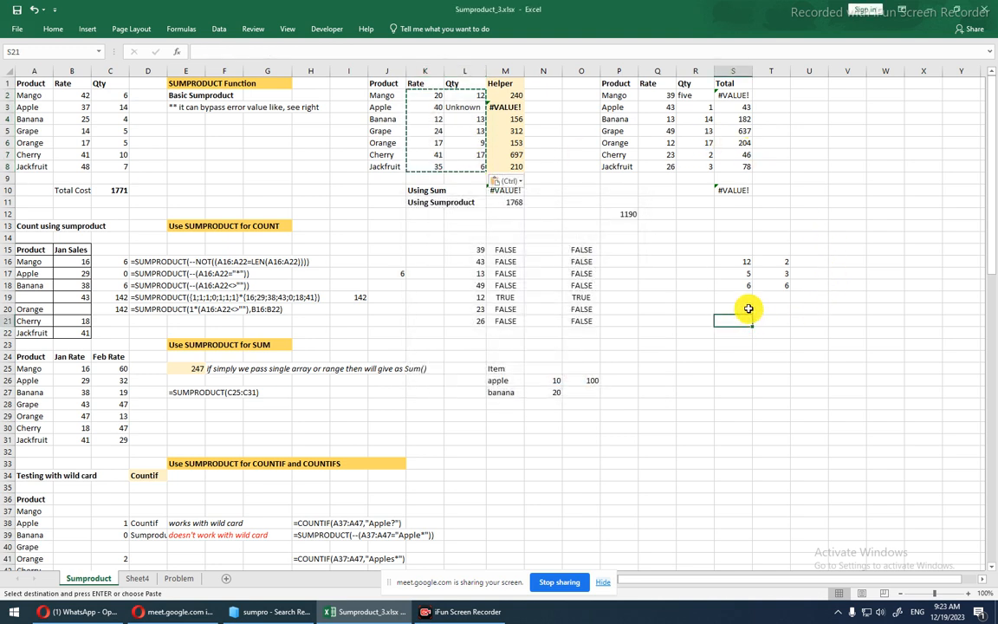
pyautogui.click(749, 308)
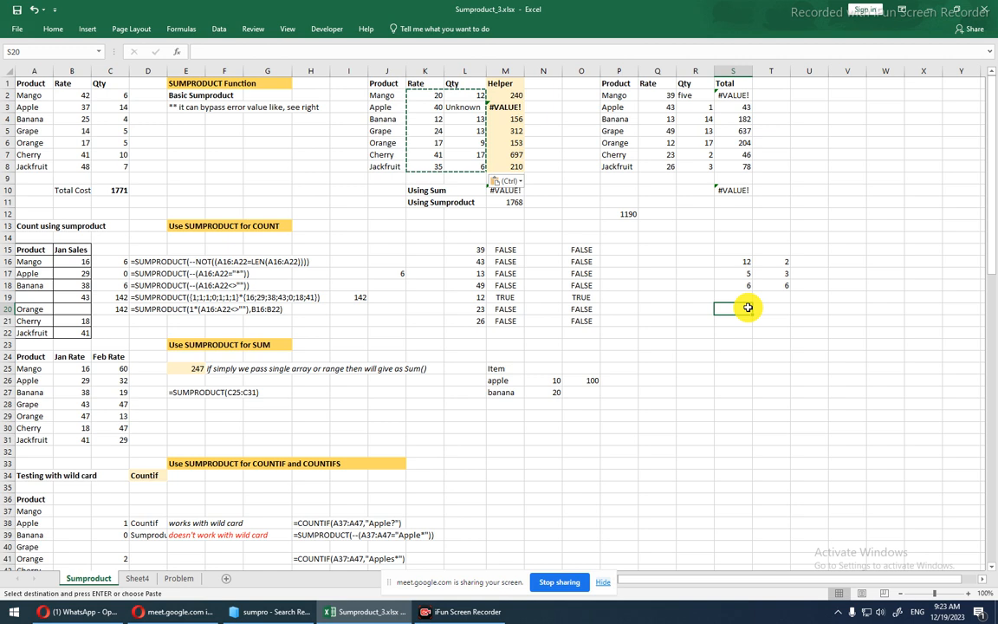
pyautogui.write('=sum')
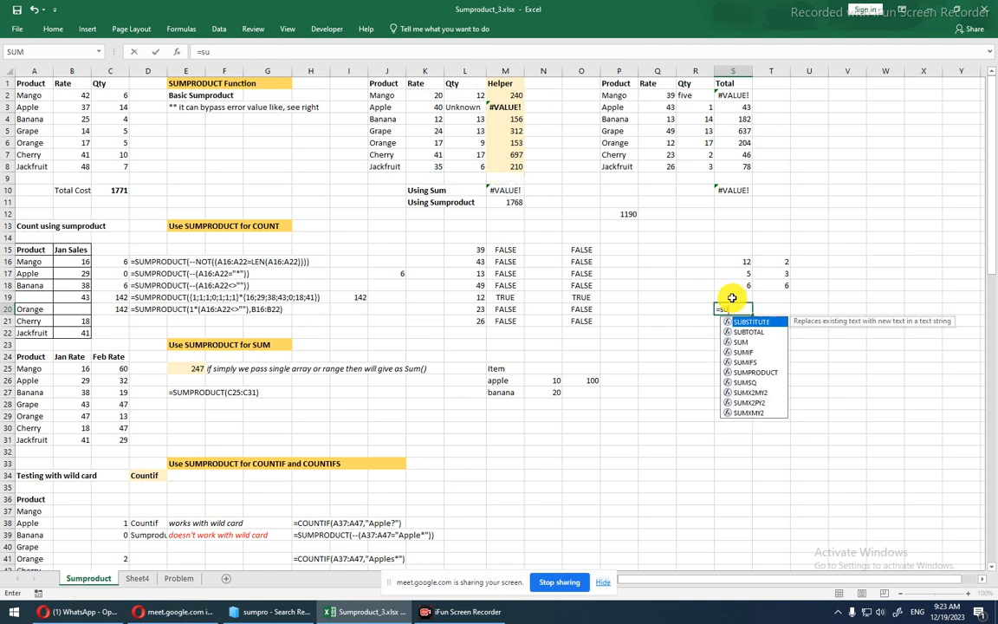
pyautogui.press('Down')
pyautogui.press('Down')
pyautogui.press('Down')
pyautogui.press('Tab')
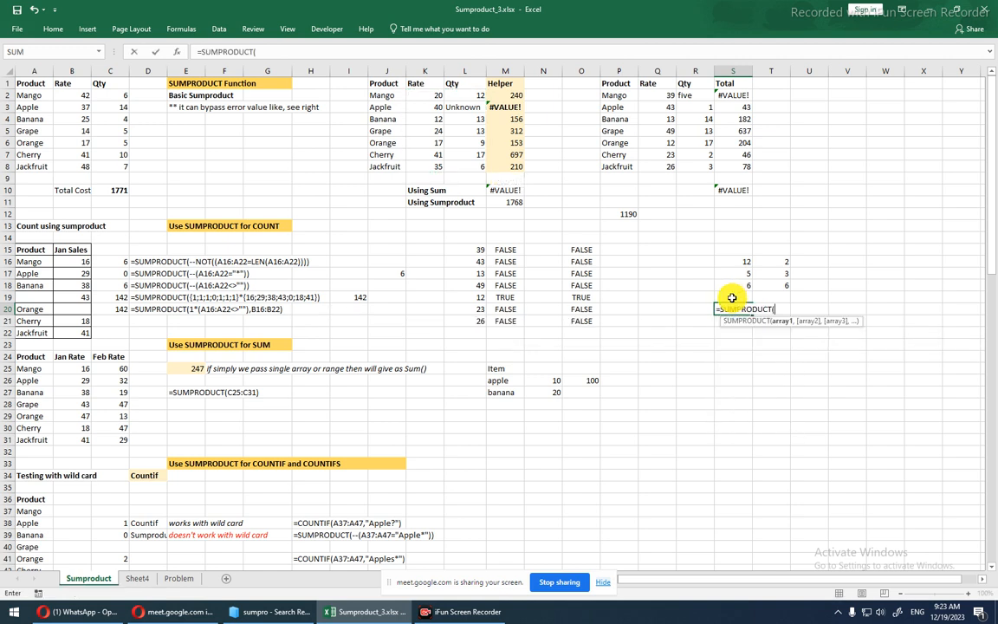
pyautogui.moveTo(737, 262); pyautogui.dragTo(743, 287)
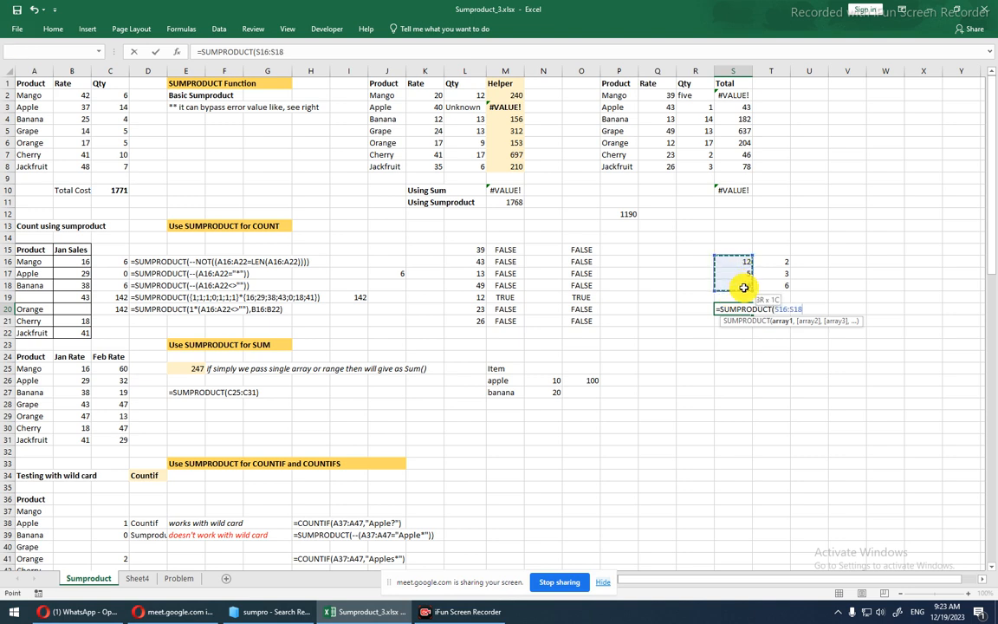
pyautogui.write(',')
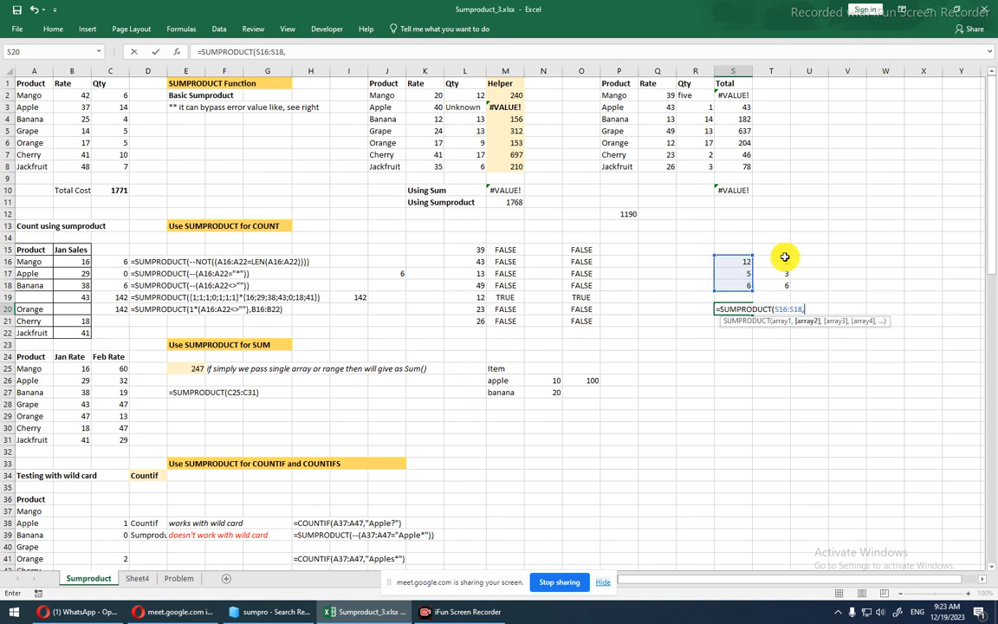
pyautogui.moveTo(783, 265); pyautogui.dragTo(780, 284)
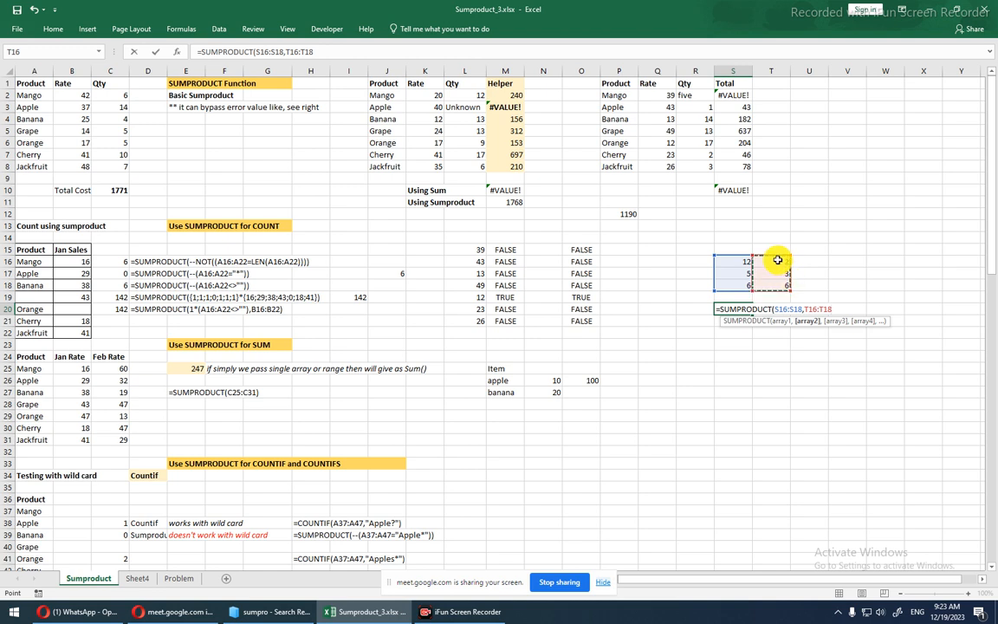
pyautogui.press('Return')
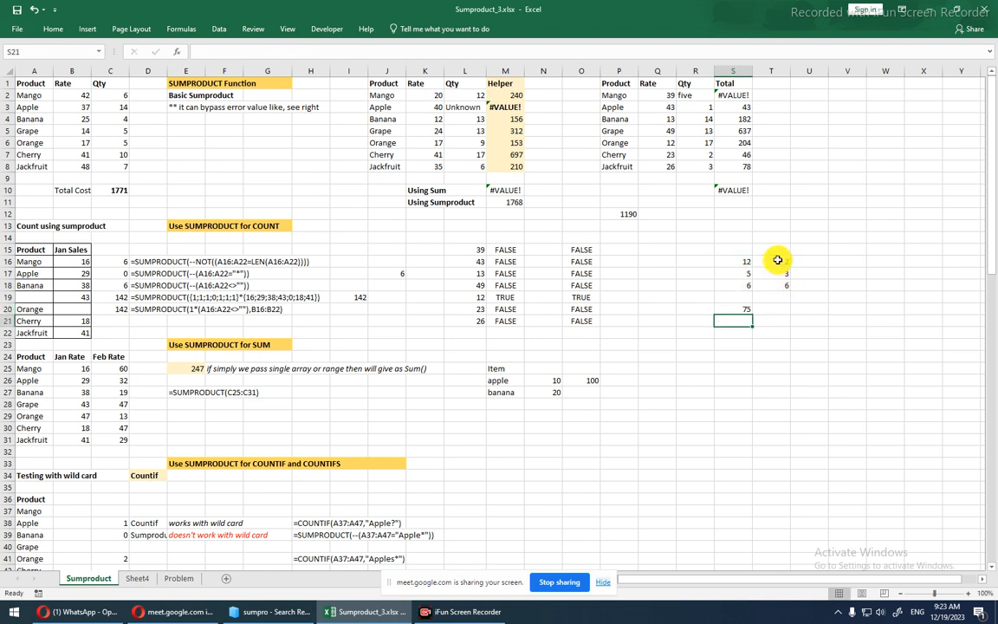
# Evaluate both range arguments of the SUMPRODUCT formula in S20 to inspect their array values, and discard the edit.
pyautogui.click(735, 311)
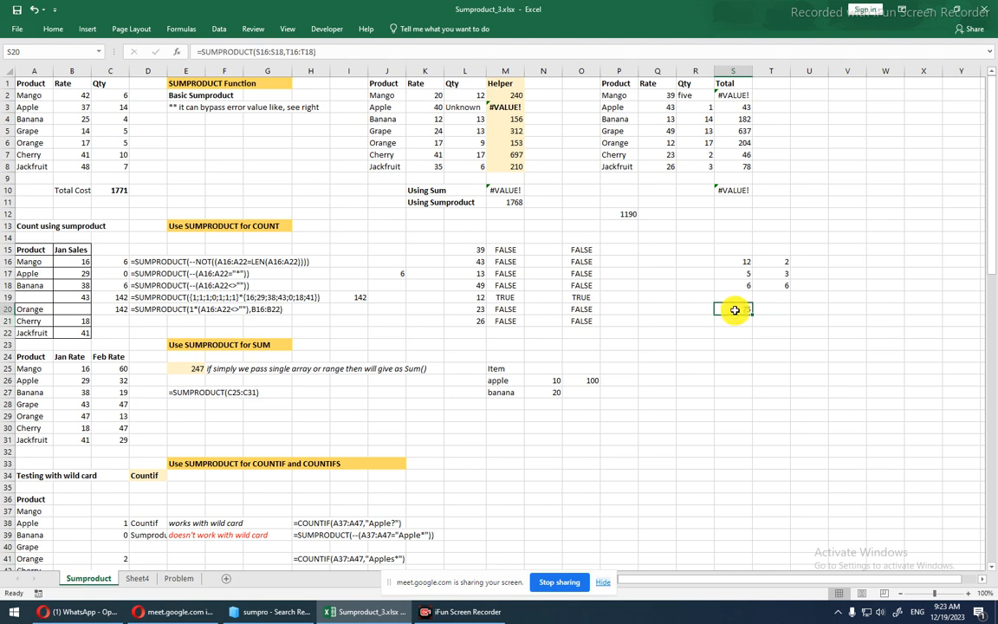
pyautogui.doubleClick(735, 310)
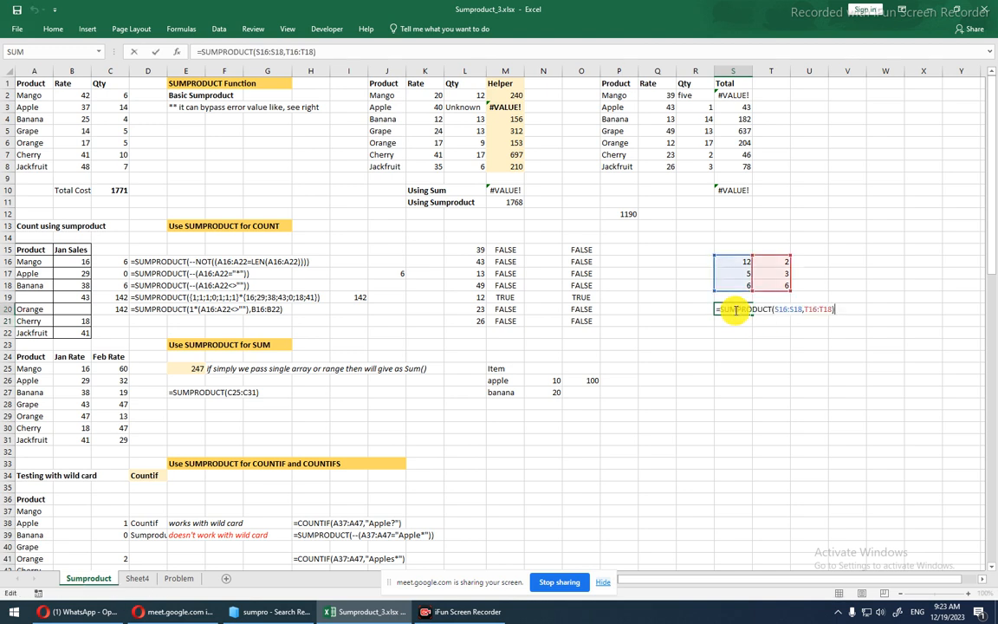
pyautogui.click(790, 309)
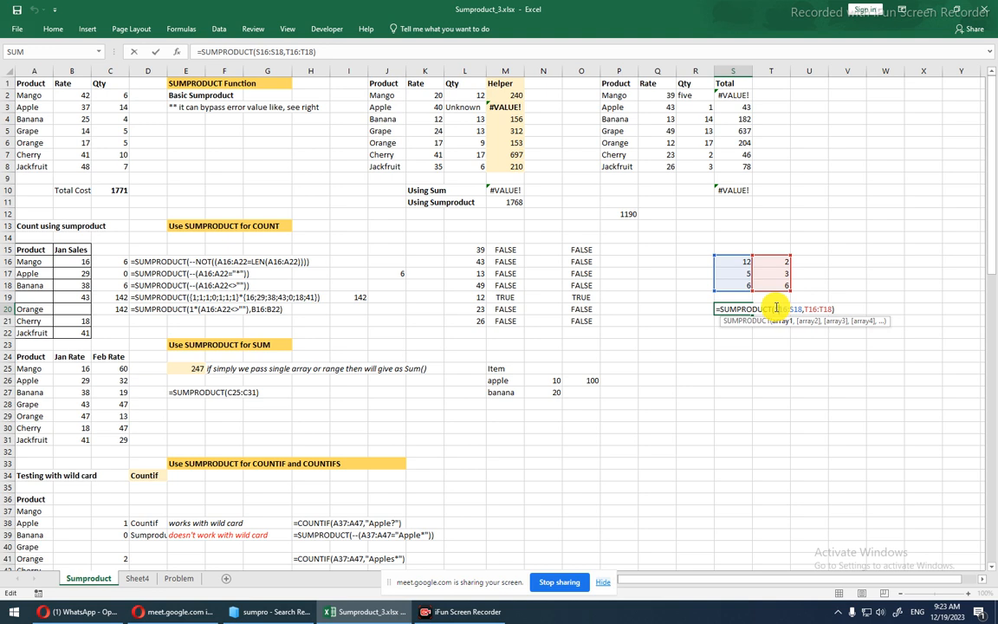
pyautogui.moveTo(783, 308); pyautogui.dragTo(795, 309)
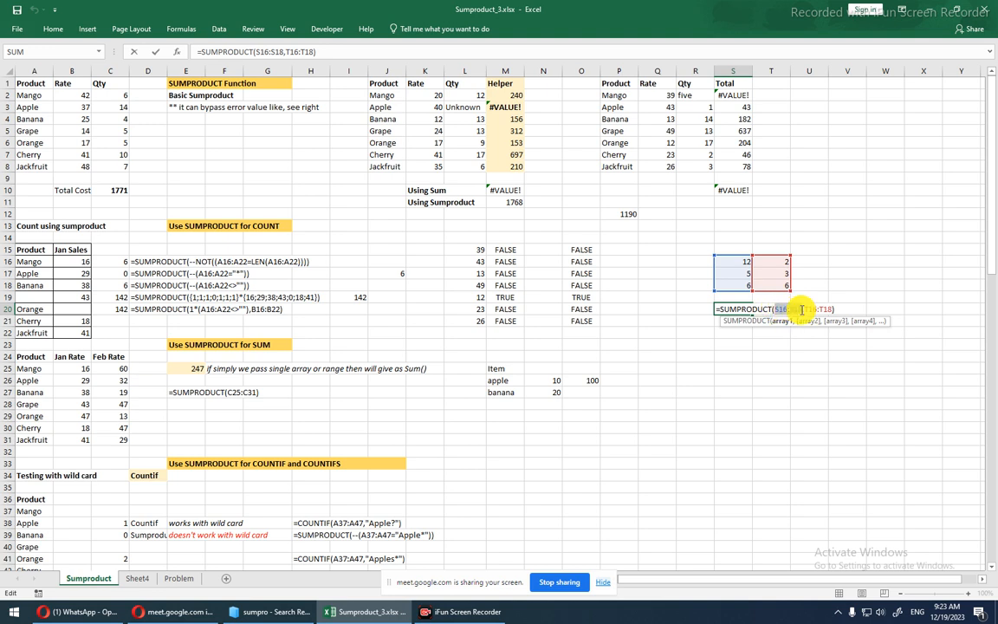
pyautogui.press('F9')
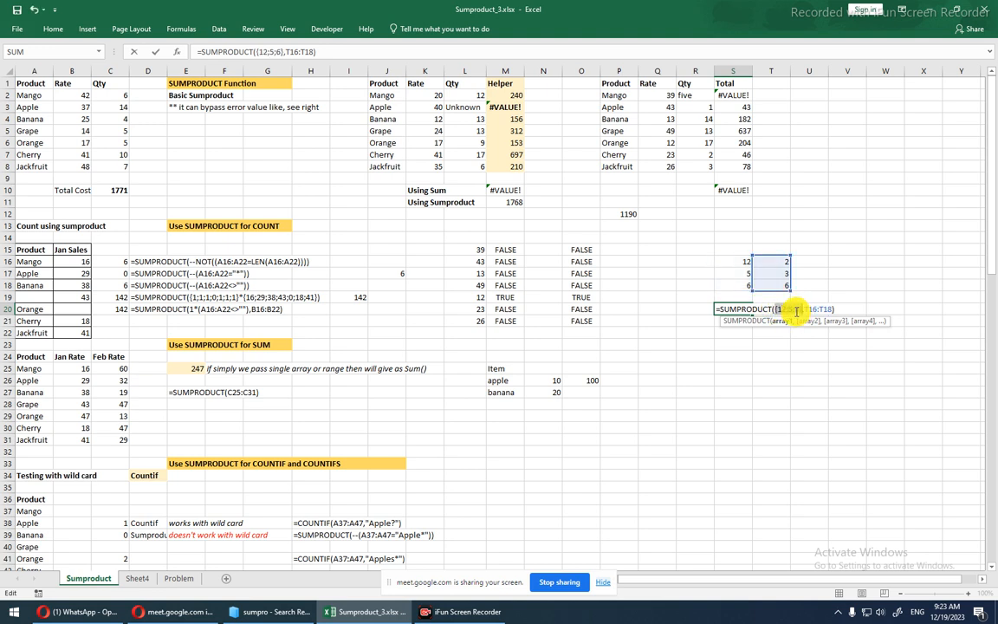
pyautogui.moveTo(807, 309); pyautogui.dragTo(832, 321)
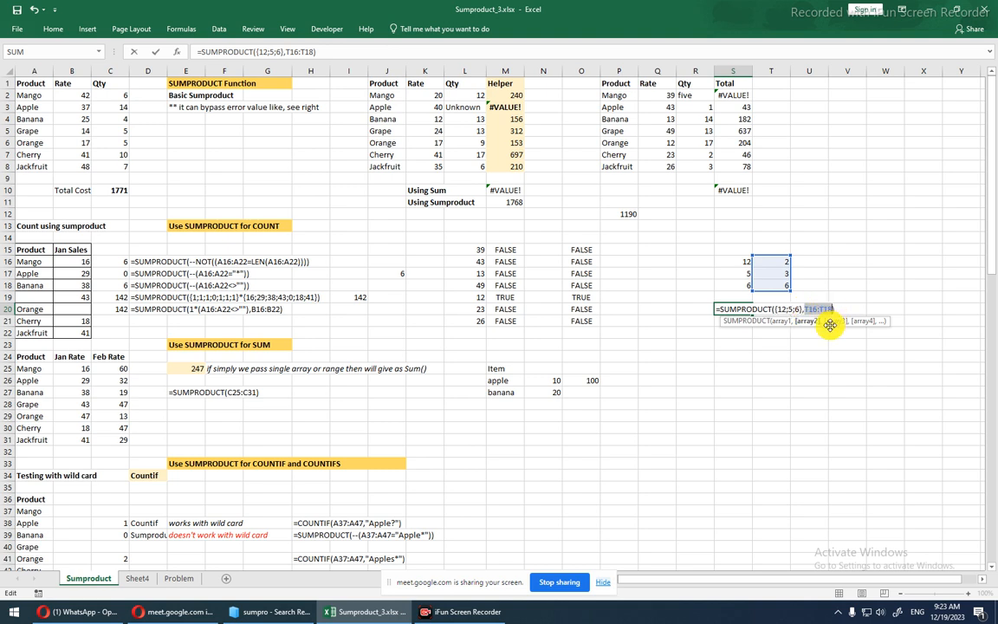
pyautogui.press('F9')
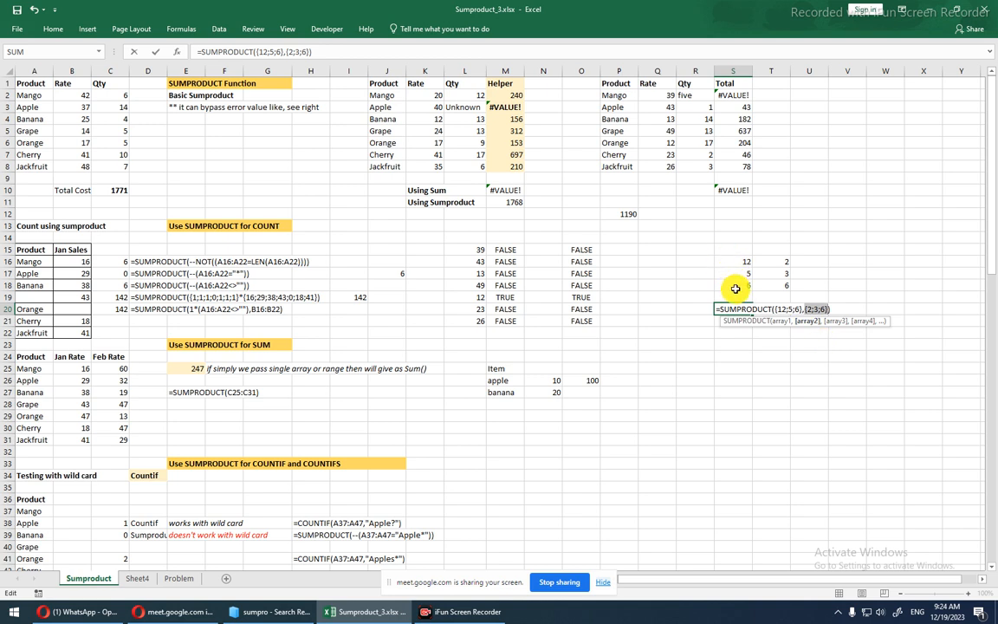
pyautogui.click(780, 310)
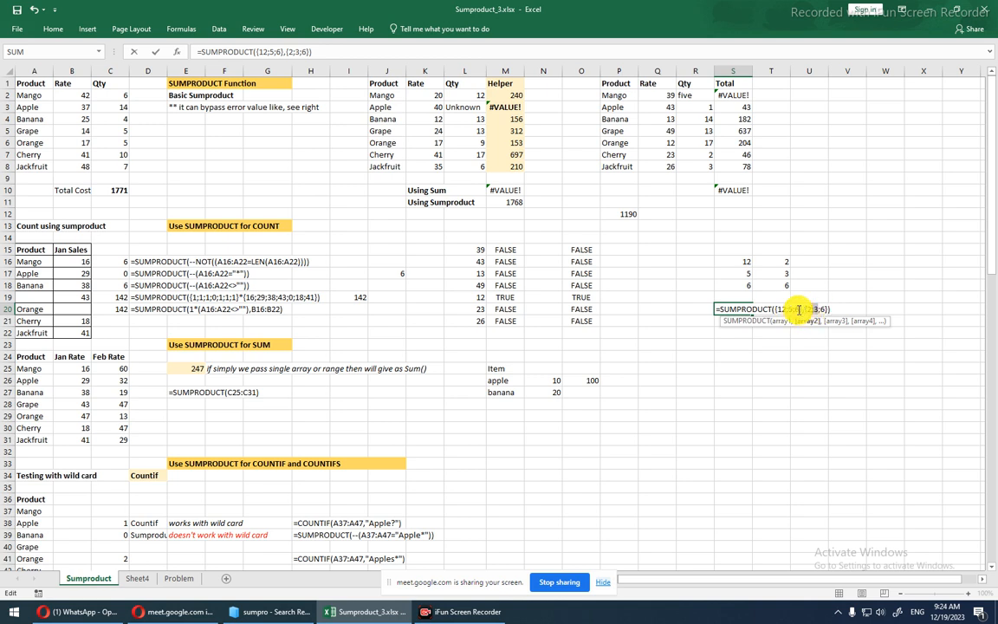
pyautogui.doubleClick(824, 310)
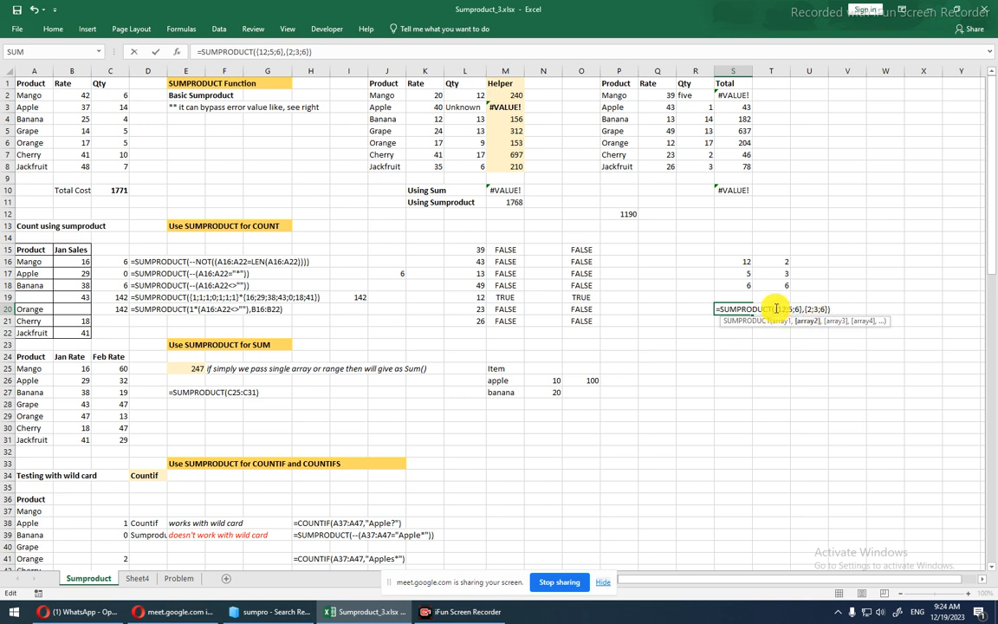
pyautogui.moveTo(775, 310); pyautogui.dragTo(829, 309)
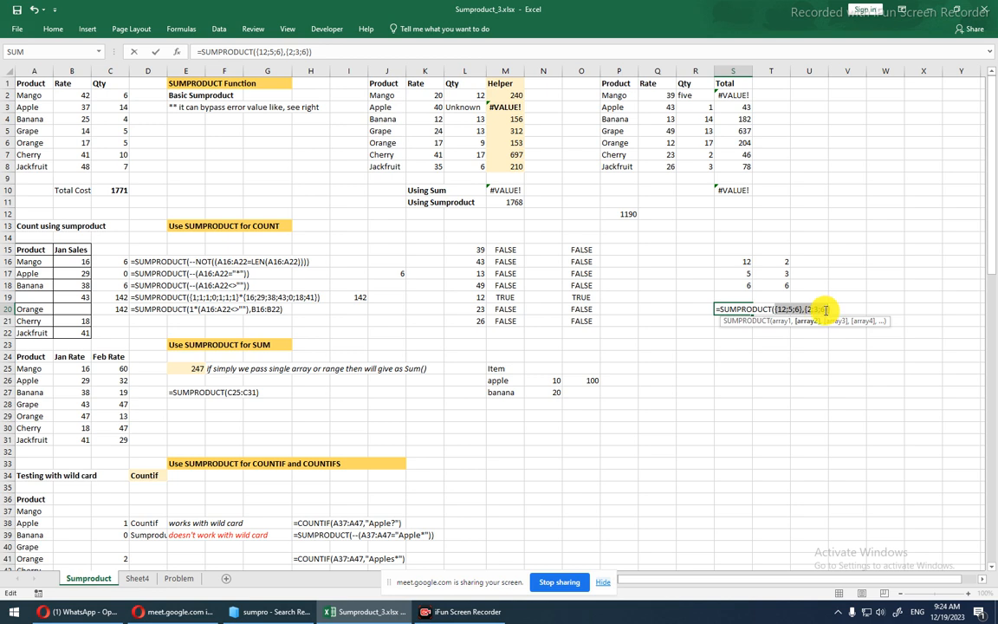
pyautogui.press('Escape')
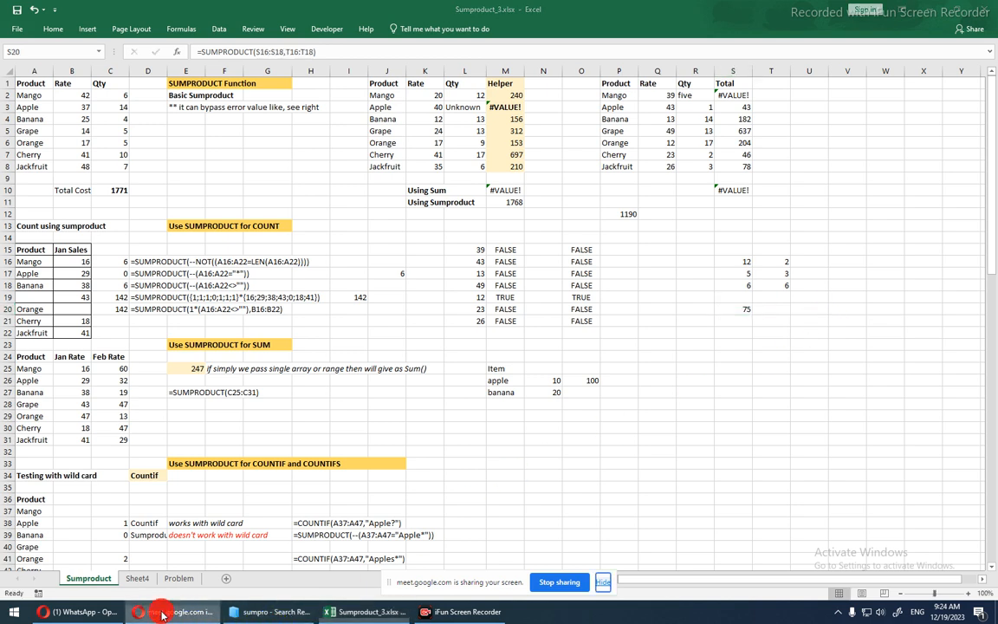
# Switch to the browser and review the SUMPRODUCT topics under Module 4 on the WiFi Learning Microsoft Professional Excel course page.
pyautogui.click(95, 612)
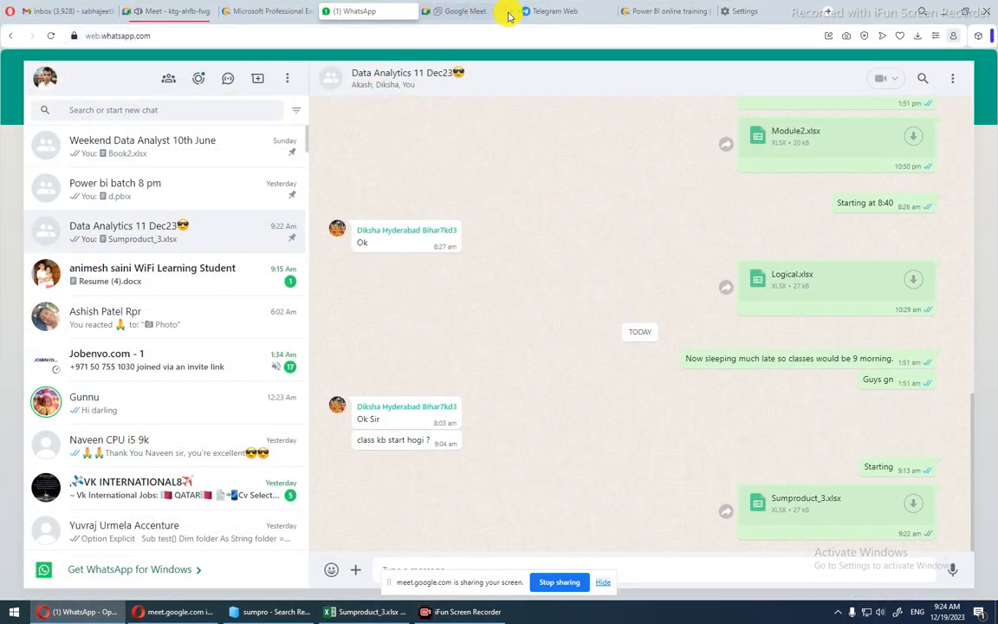
pyautogui.click(637, 15)
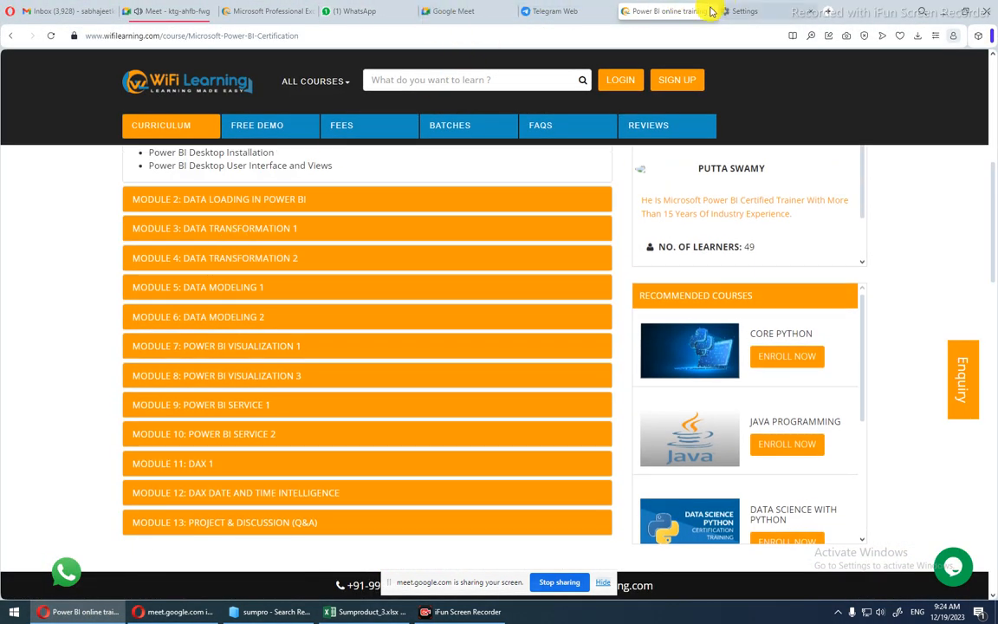
pyautogui.click(276, 12)
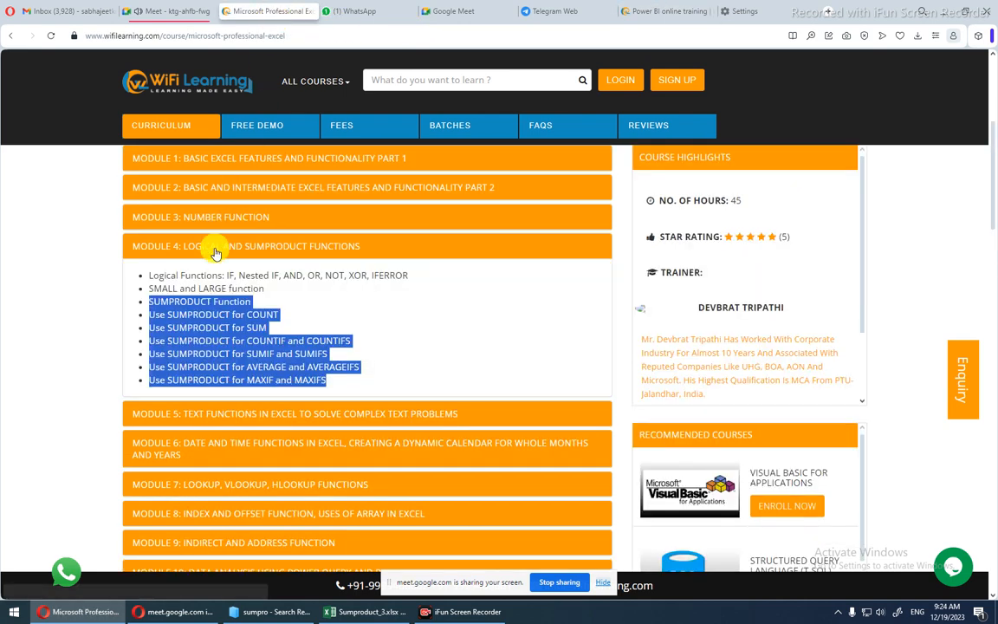
pyautogui.click(216, 293)
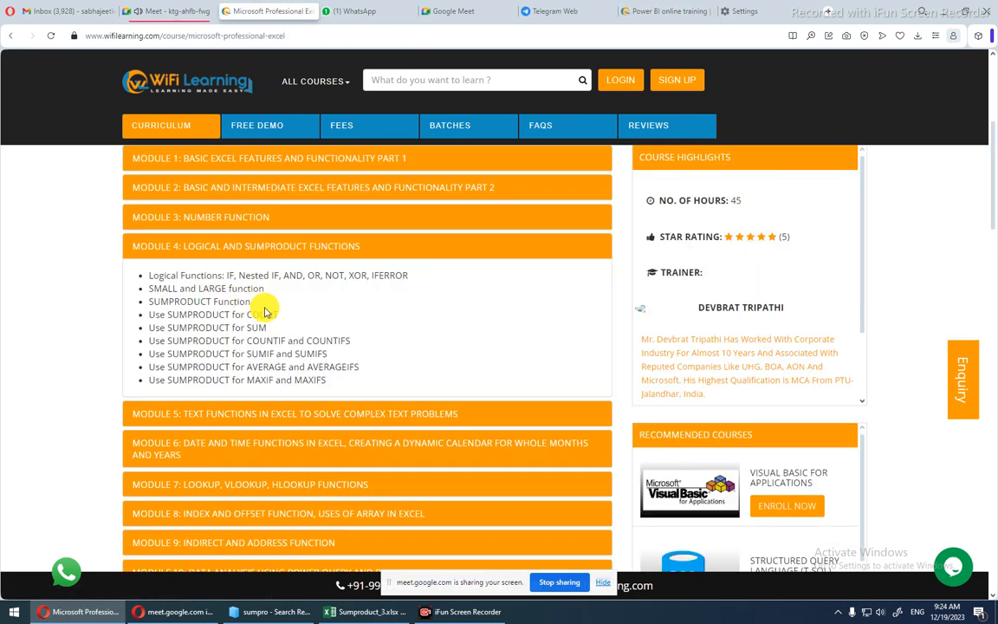
pyautogui.moveTo(260, 301); pyautogui.dragTo(143, 301)
pyautogui.moveTo(267, 328); pyautogui.dragTo(146, 317)
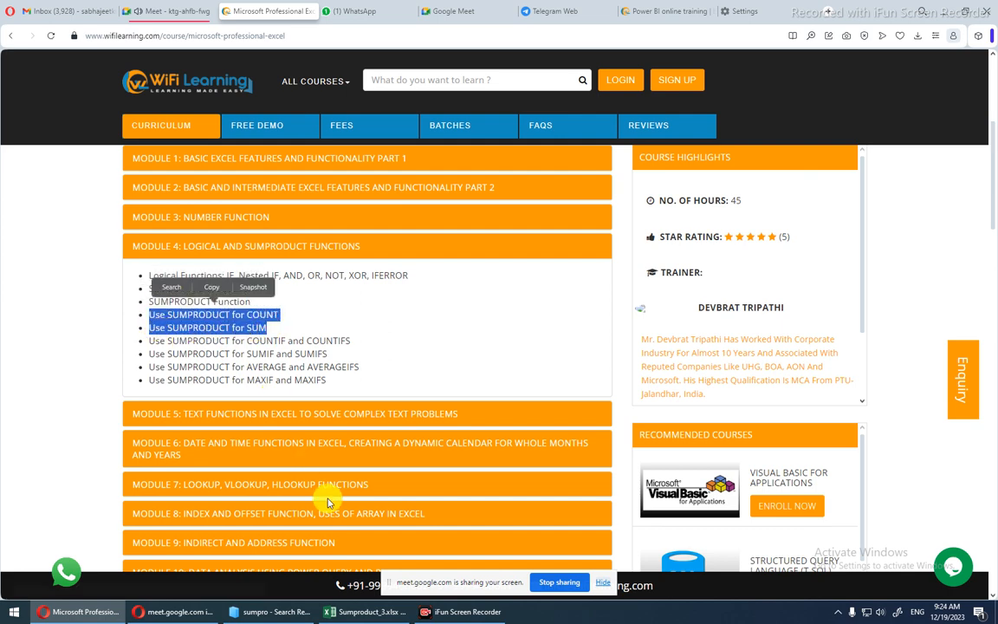
# Switch back to the Sumproduct_3.xlsx workbook in Excel and apply All Borders to the second product table, J1:L8.
pyautogui.click(378, 615)
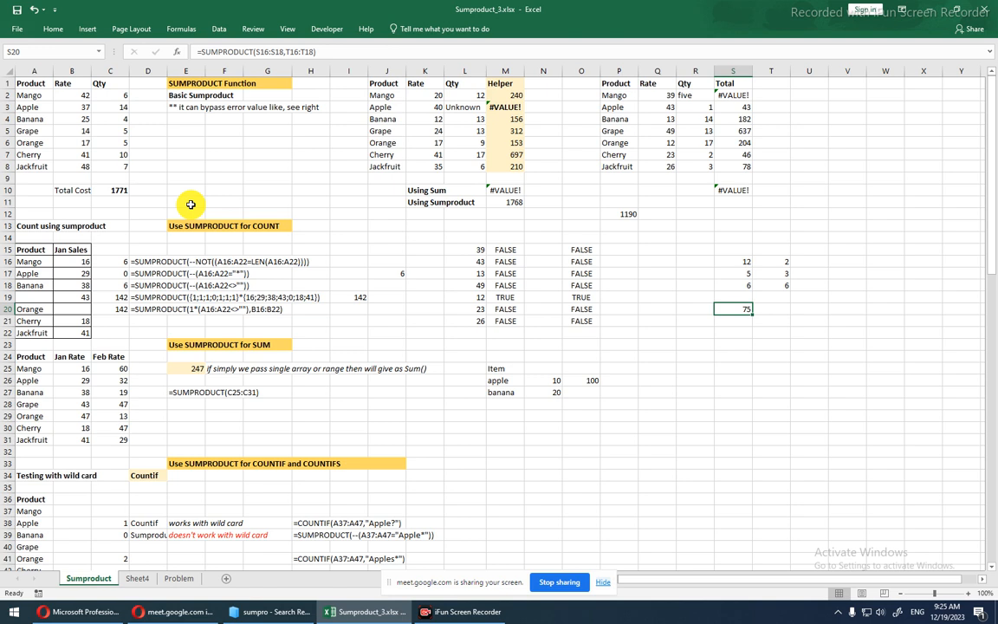
pyautogui.click(398, 85)
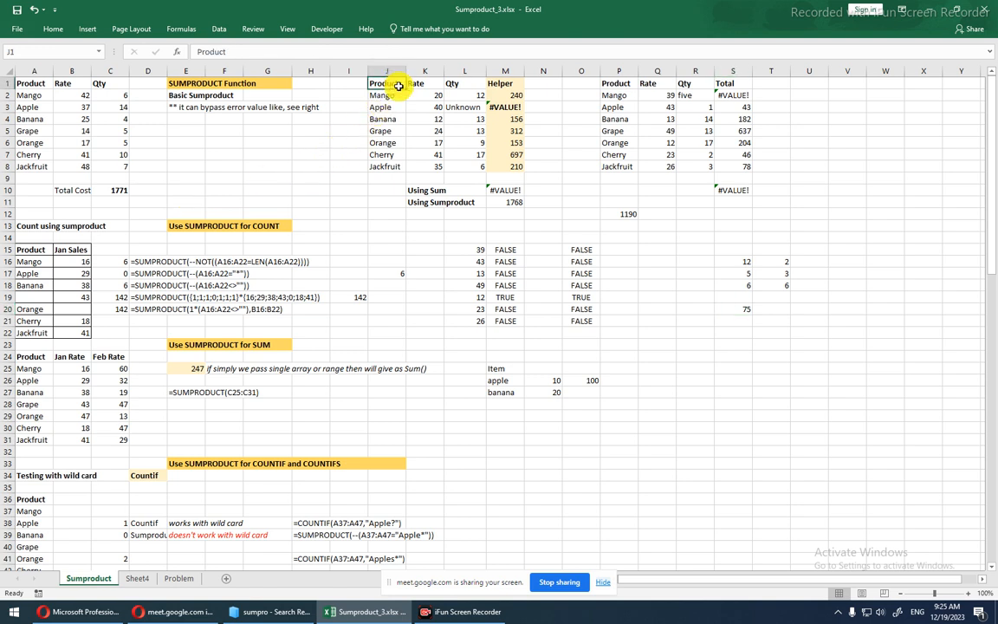
pyautogui.moveTo(398, 84); pyautogui.dragTo(416, 143)
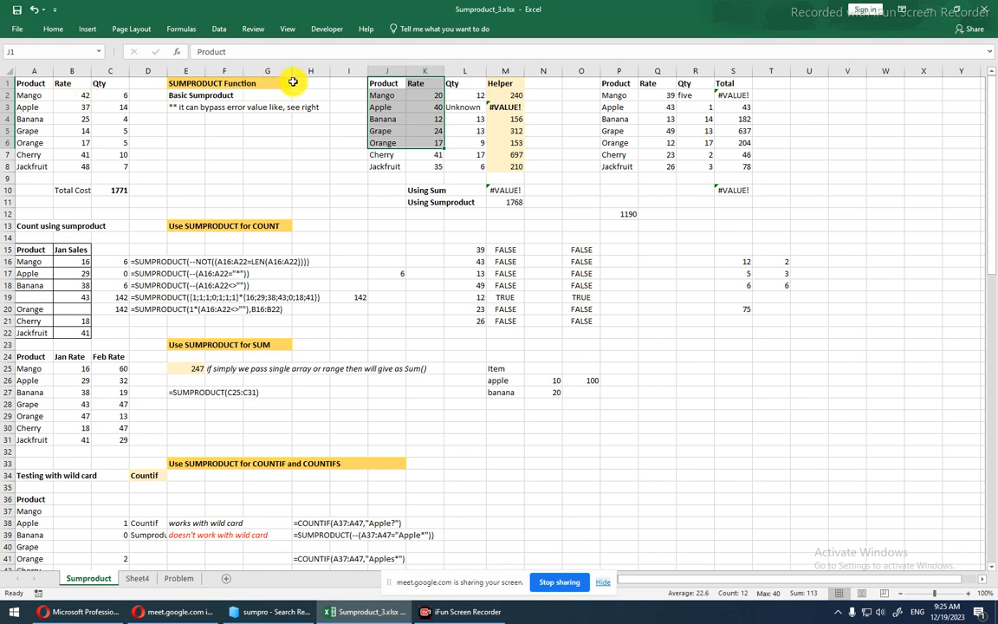
pyautogui.moveTo(28, 84); pyautogui.dragTo(108, 166)
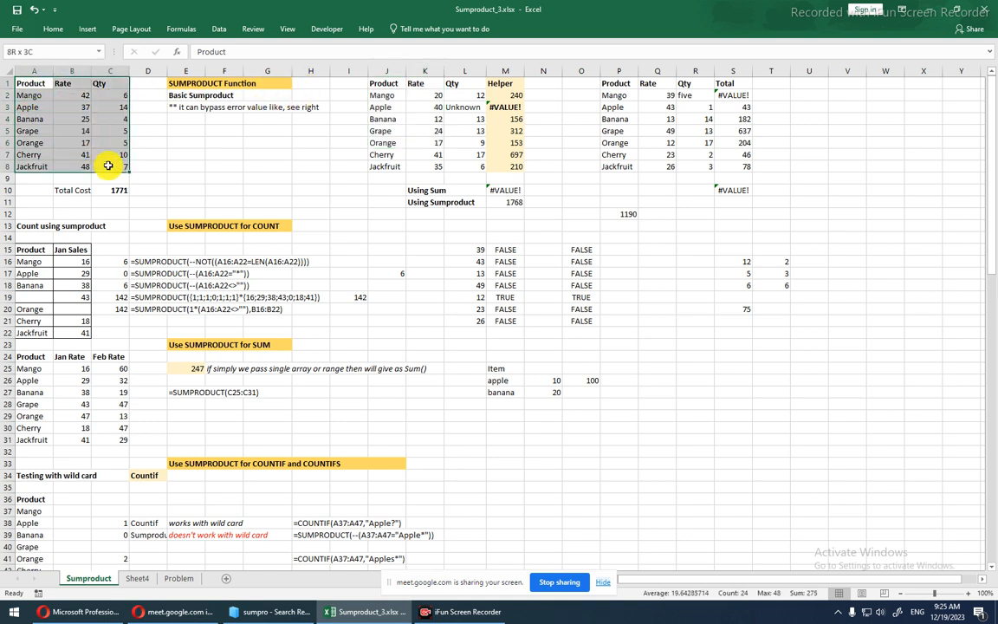
pyautogui.moveTo(383, 85); pyautogui.dragTo(464, 166)
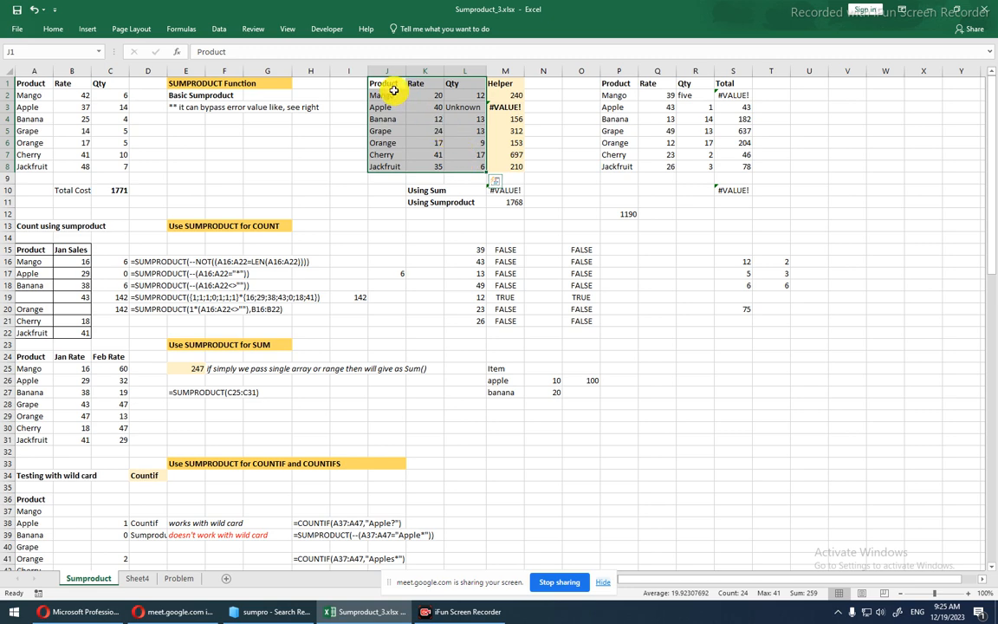
pyautogui.click(53, 29)
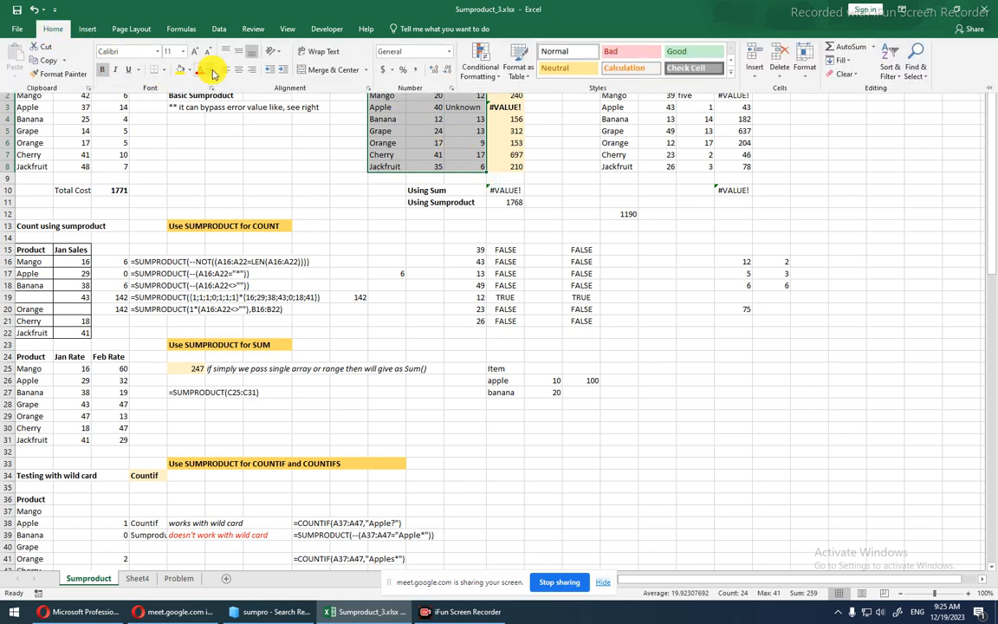
pyautogui.click(162, 70)
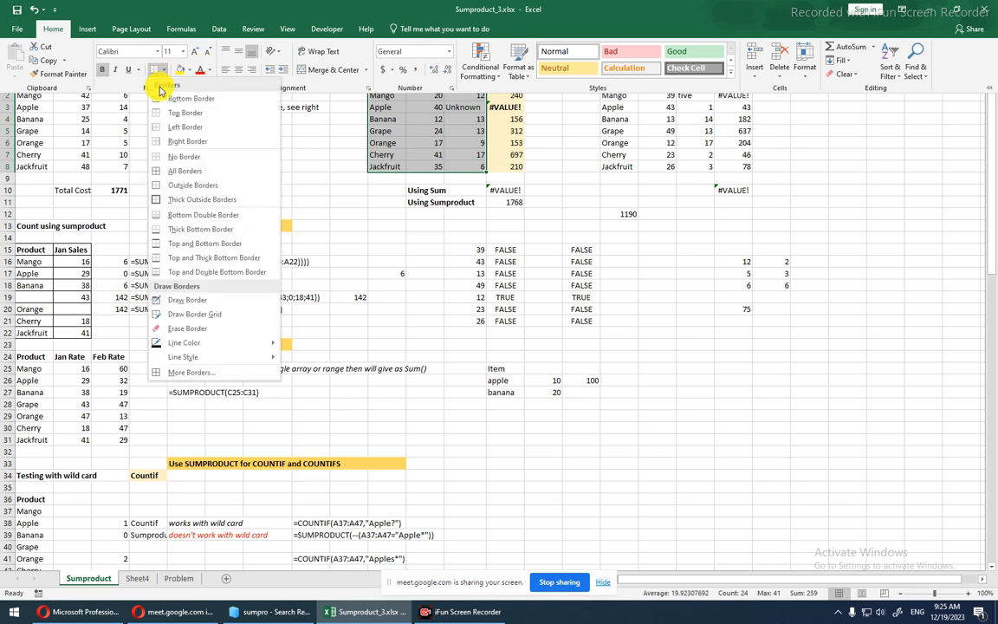
pyautogui.click(169, 180)
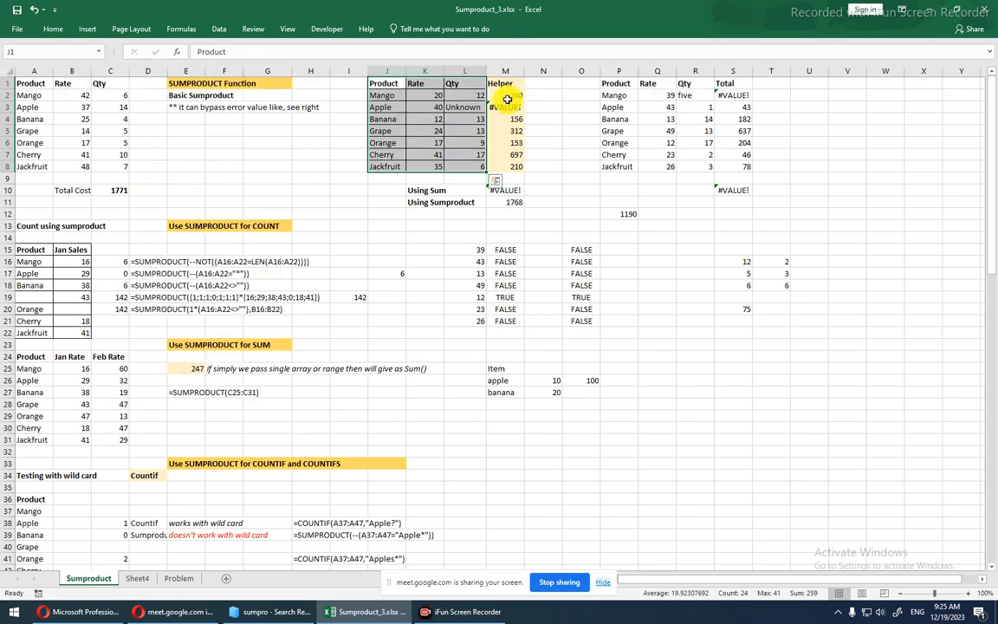
# Examine how the Helper column M2:M8 multiplies each Rate by its Qty in the second table.
pyautogui.click(499, 87)
pyautogui.moveTo(499, 87); pyautogui.dragTo(508, 161)
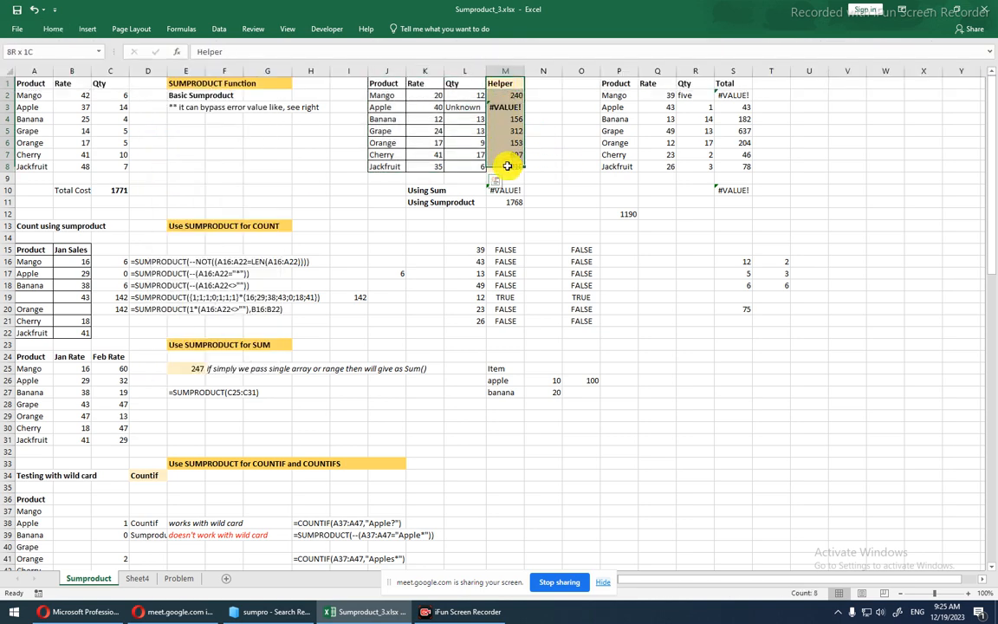
pyautogui.click(433, 96)
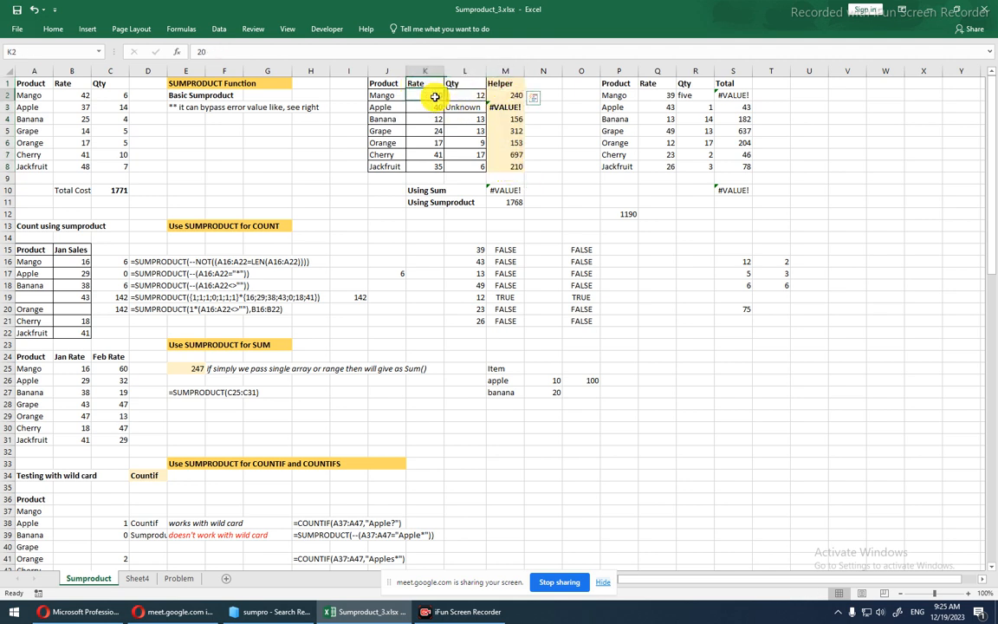
pyautogui.moveTo(434, 97); pyautogui.dragTo(514, 101)
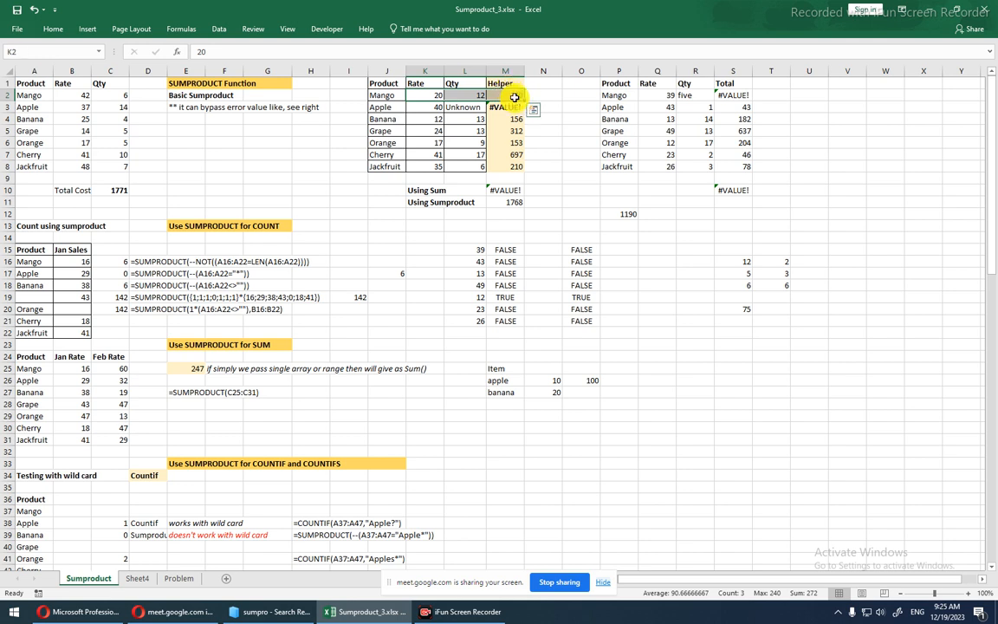
pyautogui.moveTo(434, 119); pyautogui.dragTo(505, 167)
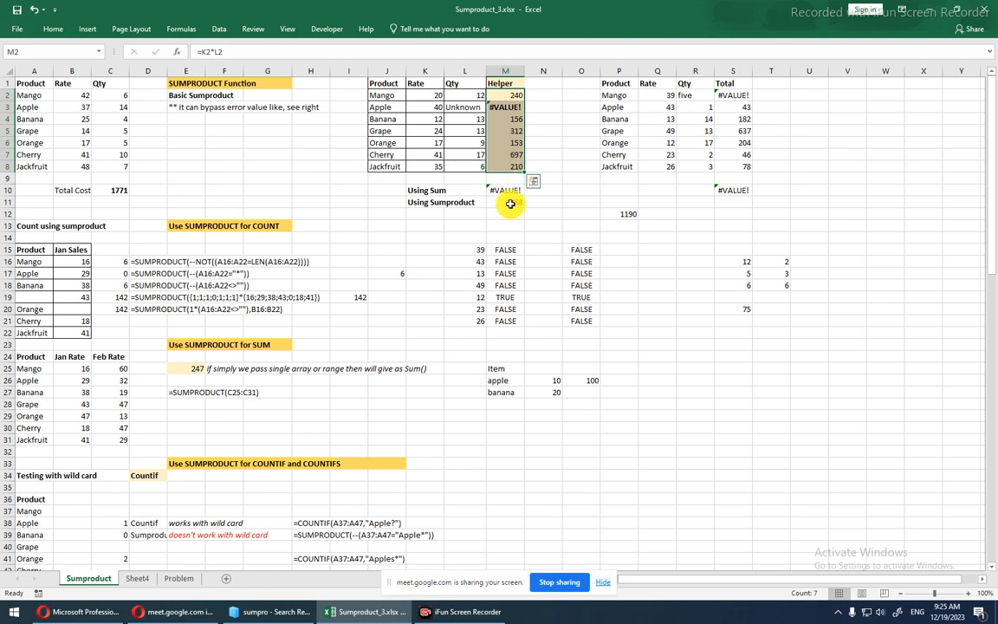
pyautogui.moveTo(508, 99); pyautogui.dragTo(508, 170)
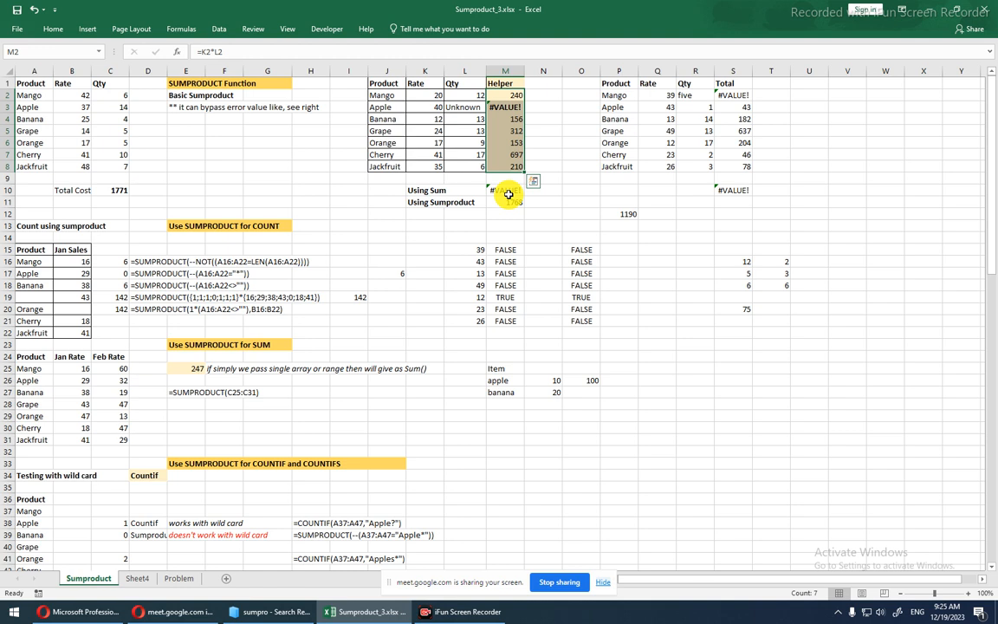
# Set Apple's Qty in cell L3 of the second table to 2.
pyautogui.click(454, 106)
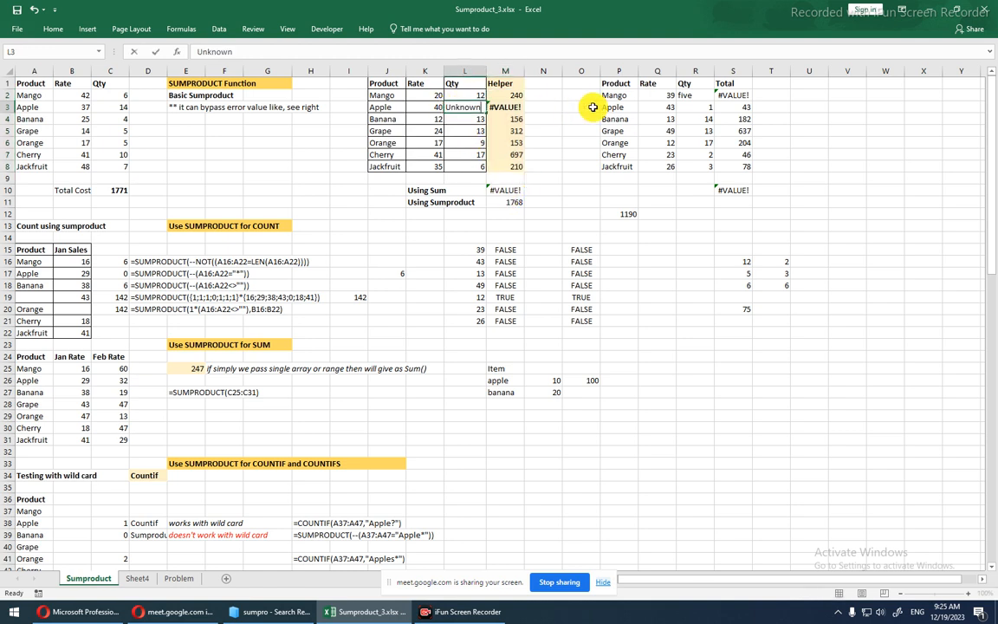
pyautogui.write('2')
pyautogui.press('Return')
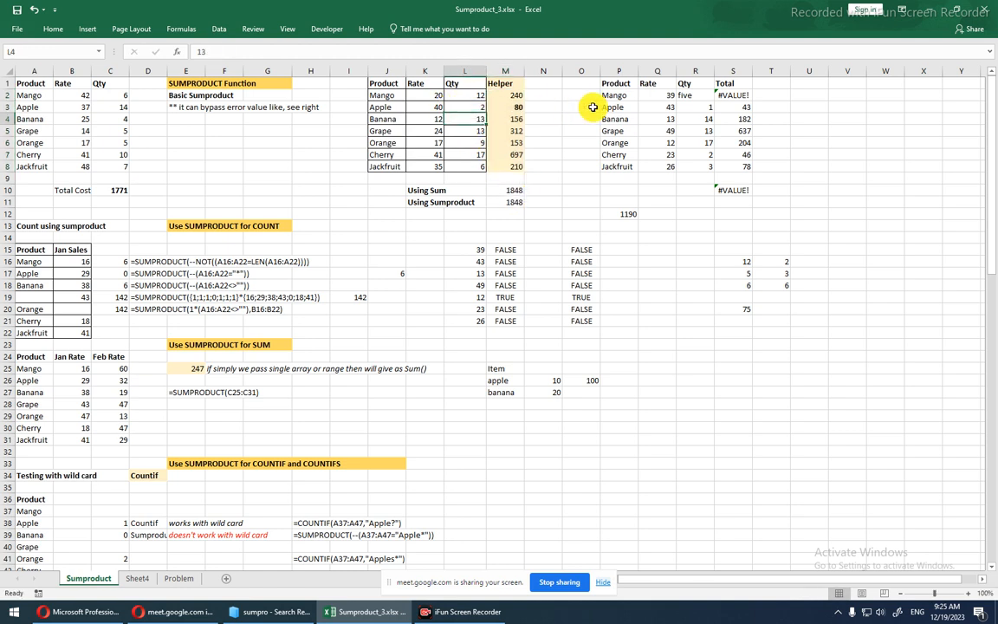
# Compare the ranges used by the SUM formula in M10 and the SUMPRODUCT formula in M11.
pyautogui.click(504, 192)
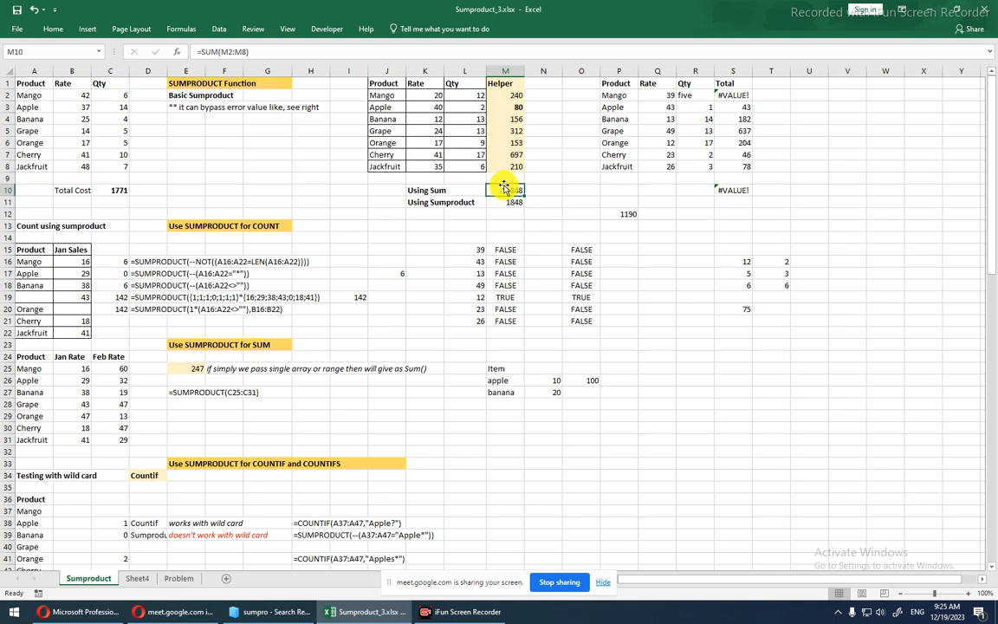
pyautogui.doubleClick(503, 188)
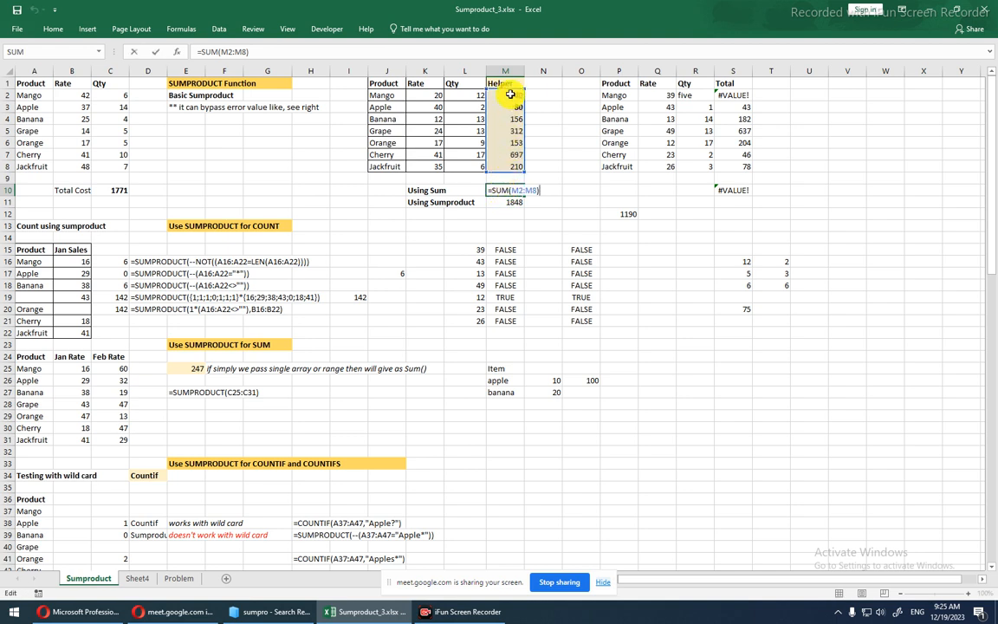
pyautogui.click(507, 202)
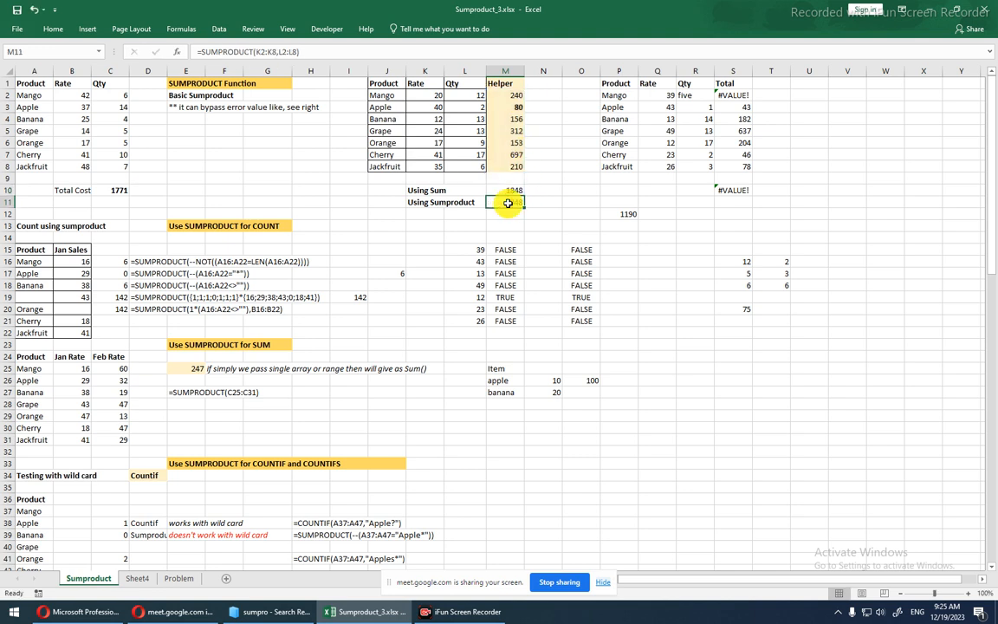
pyautogui.doubleClick(508, 202)
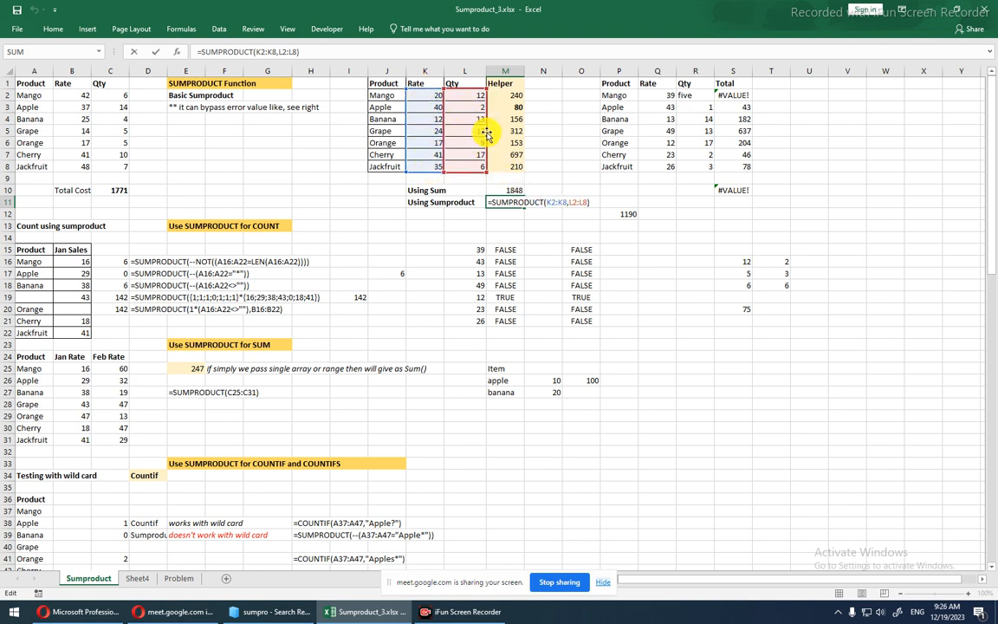
pyautogui.hotkey('ctrl', 'Return')
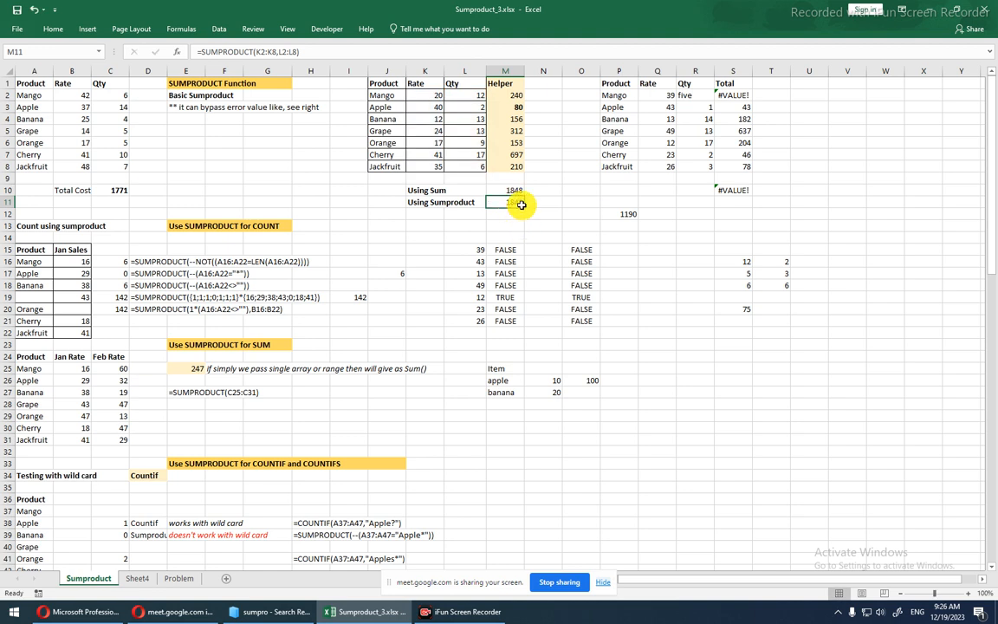
# Replace Apple's Qty in cell L3 with the text fdgh and compare how SUM in M10 and SUMPRODUCT in M11 handle it.
pyautogui.click(467, 109)
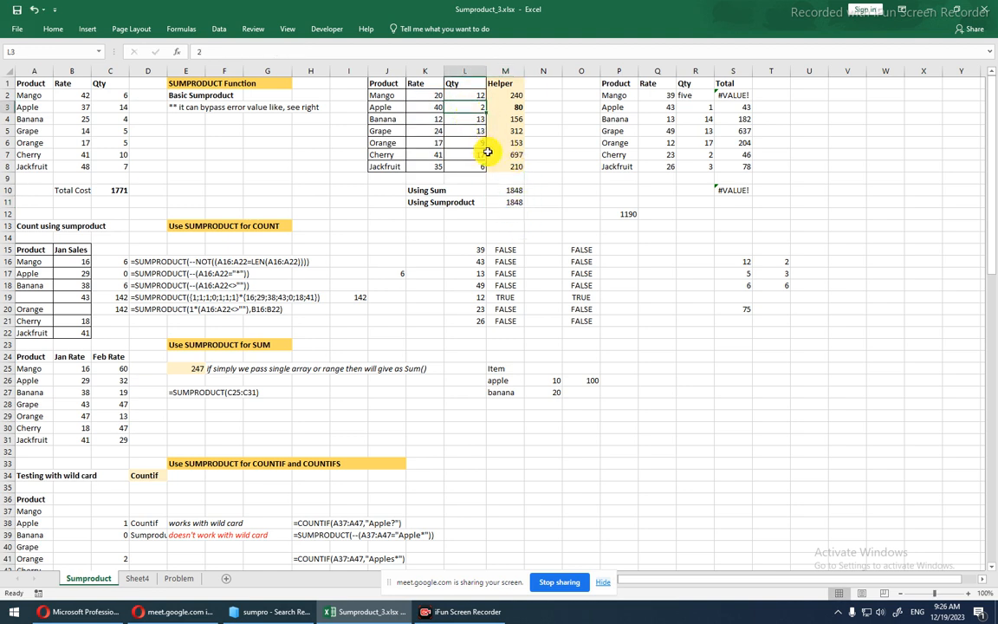
pyautogui.write('fdgh')
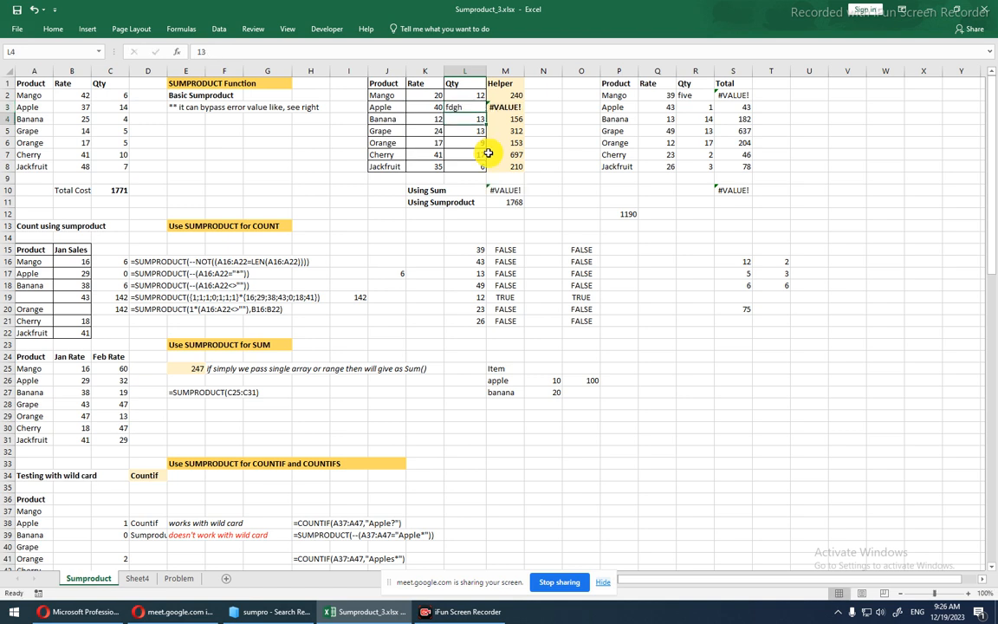
pyautogui.moveTo(434, 105); pyautogui.dragTo(497, 106)
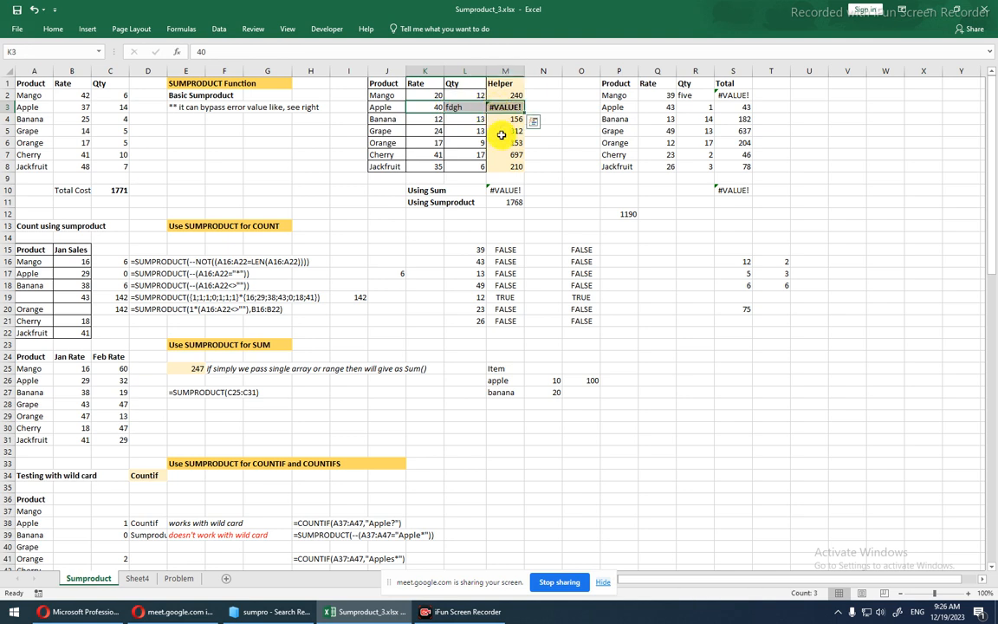
pyautogui.click(515, 192)
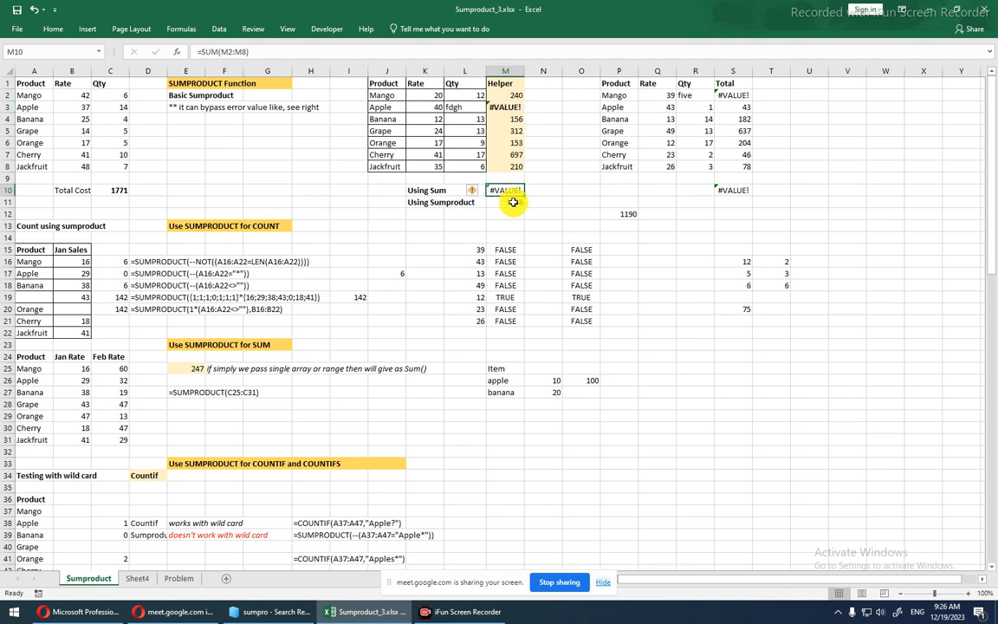
pyautogui.click(512, 203)
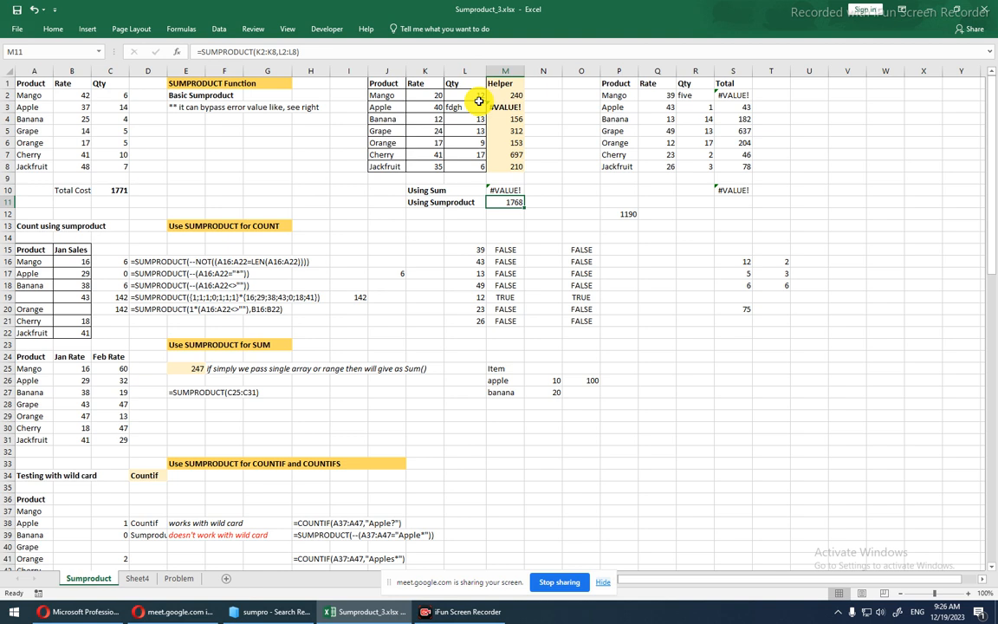
pyautogui.press('F2')
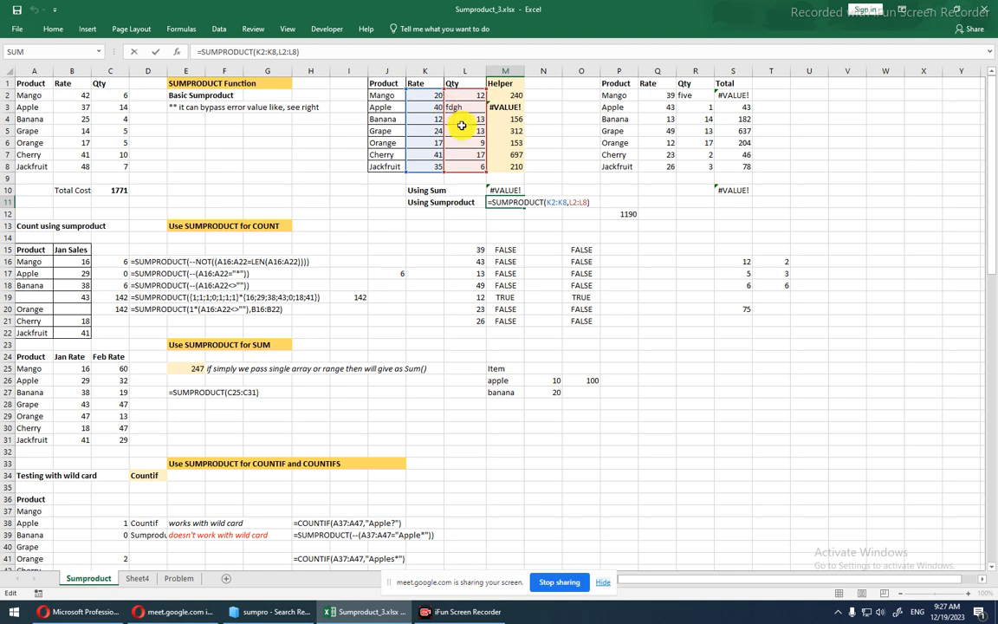
pyautogui.hotkey('ctrl', 'Return')
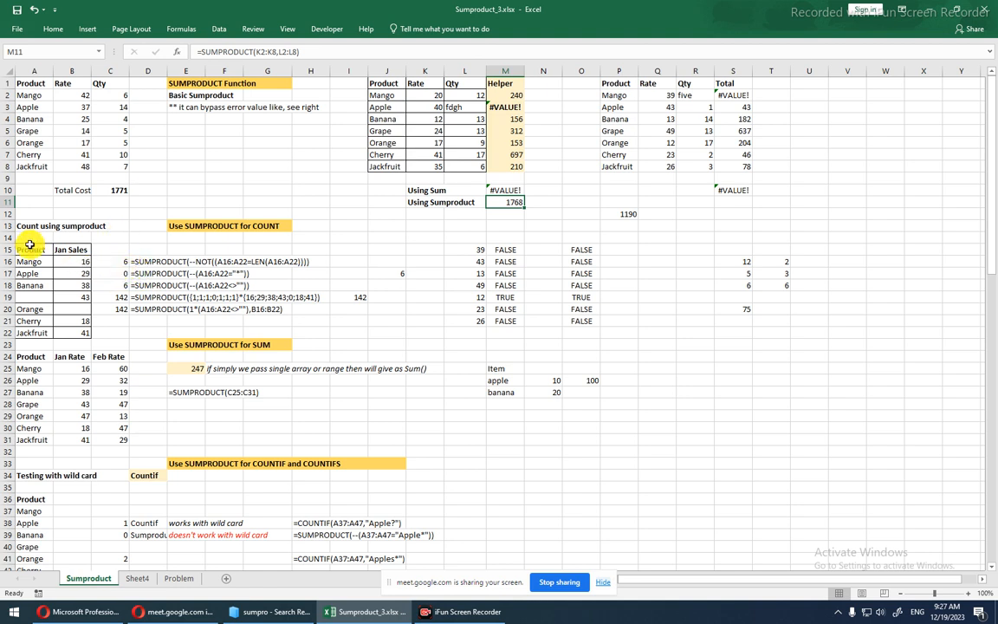
# Examine the Product and Jan Sales columns of the count table in A15:B22, including their blank cells.
pyautogui.moveTo(31, 251); pyautogui.dragTo(78, 338)
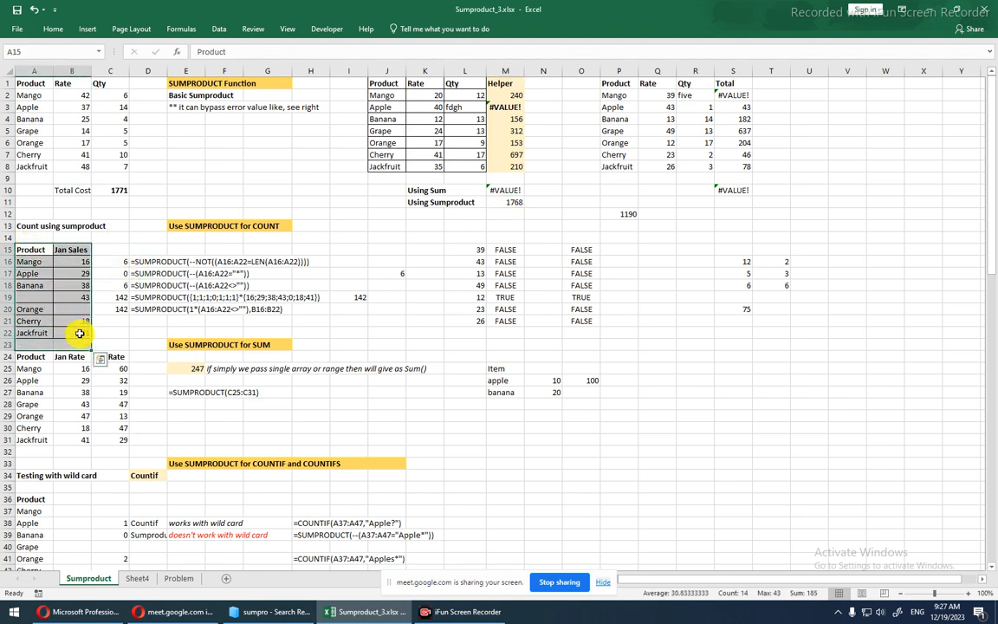
pyautogui.click(79, 328)
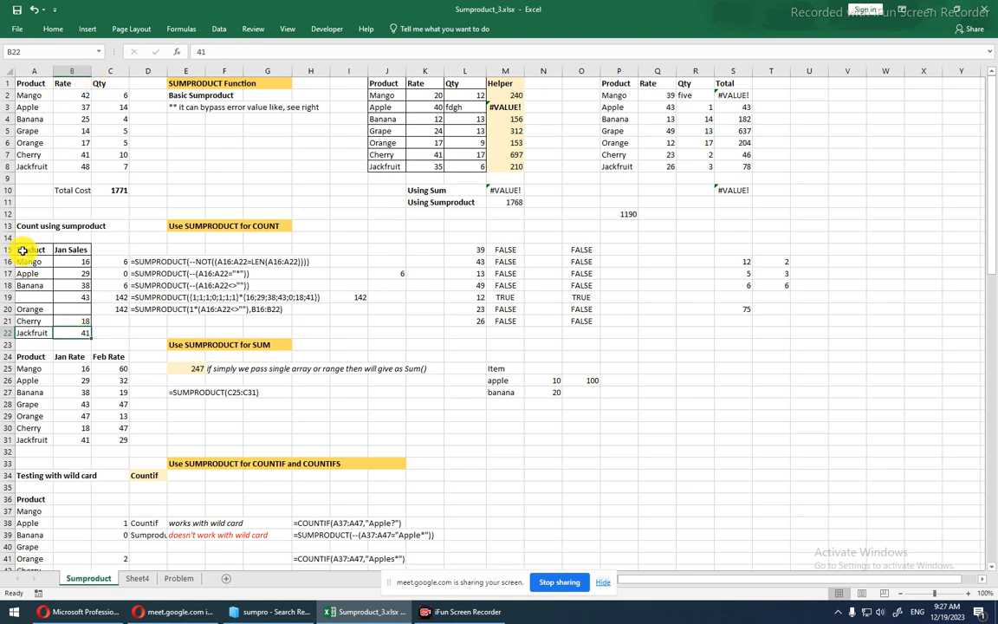
pyautogui.moveTo(27, 258); pyautogui.dragTo(67, 329)
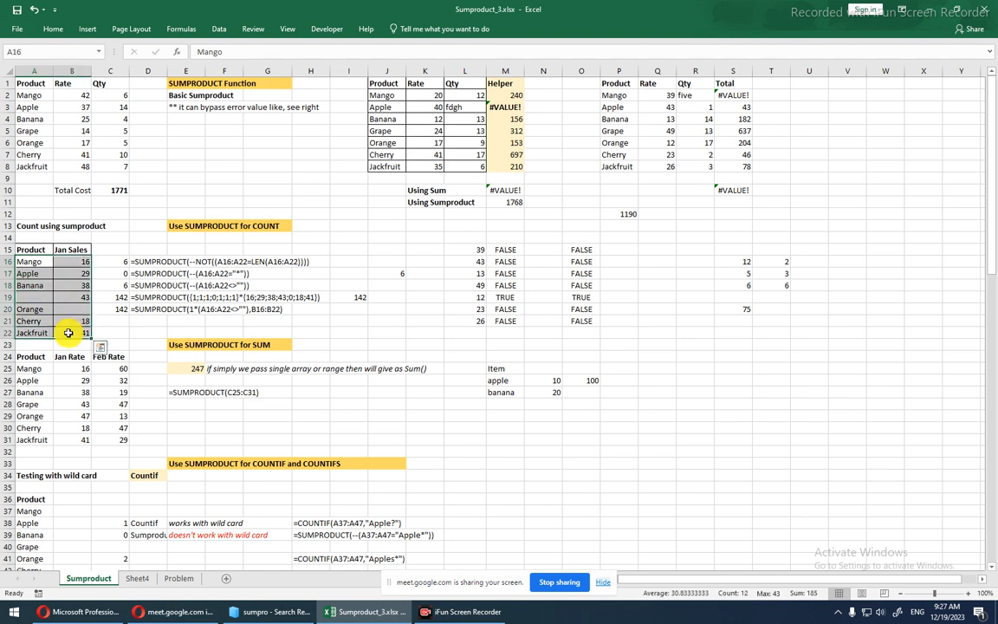
pyautogui.moveTo(29, 249); pyautogui.dragTo(27, 334)
pyautogui.moveTo(67, 250); pyautogui.dragTo(71, 334)
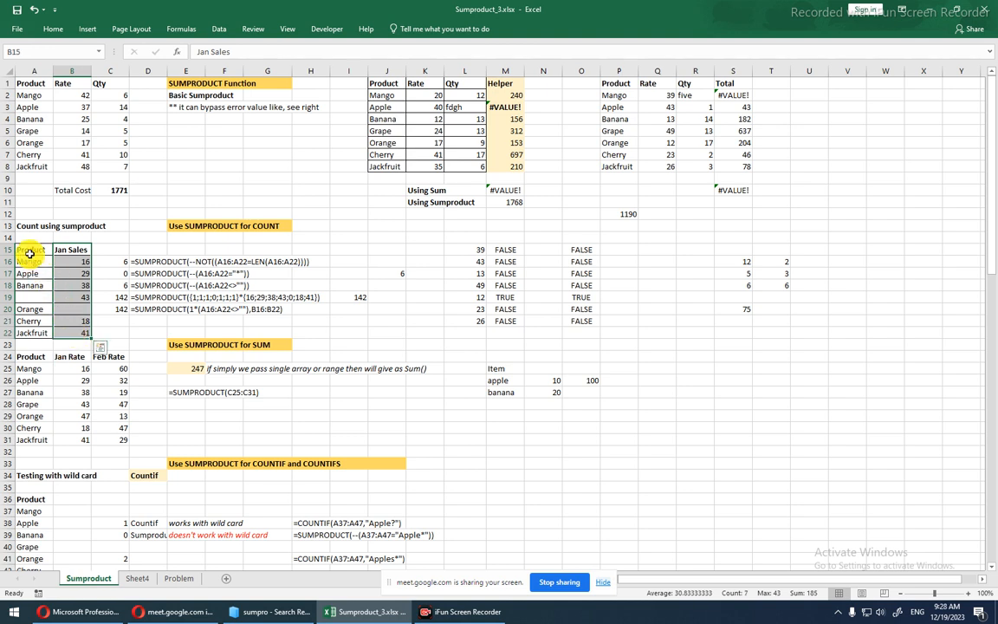
pyautogui.moveTo(27, 259); pyautogui.dragTo(37, 329)
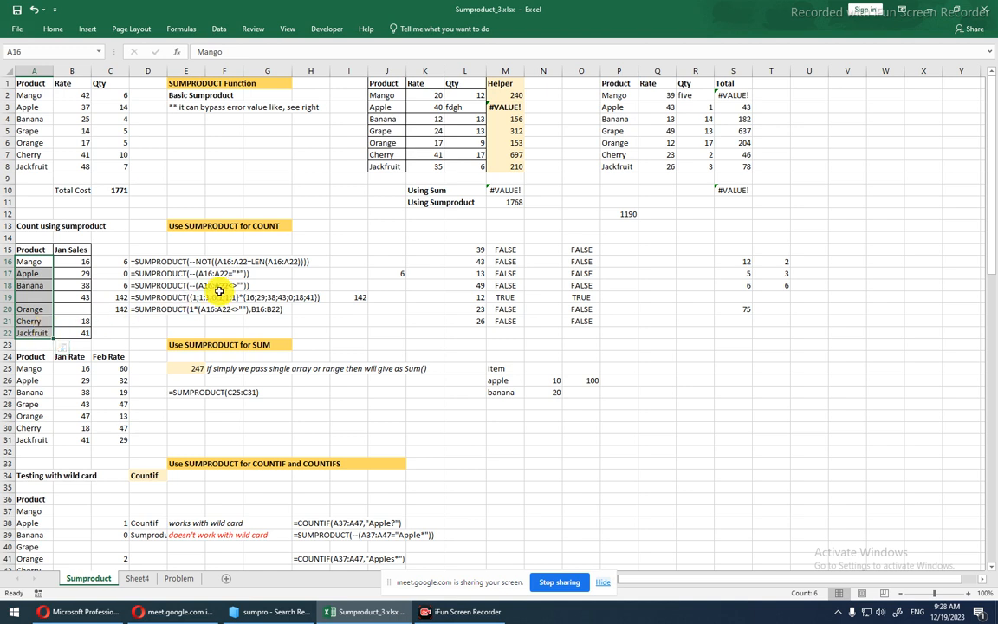
# Enter =SUMPRODUCT(A16:A22) in cell I14, using the count table's product names as the array.
pyautogui.click(344, 234)
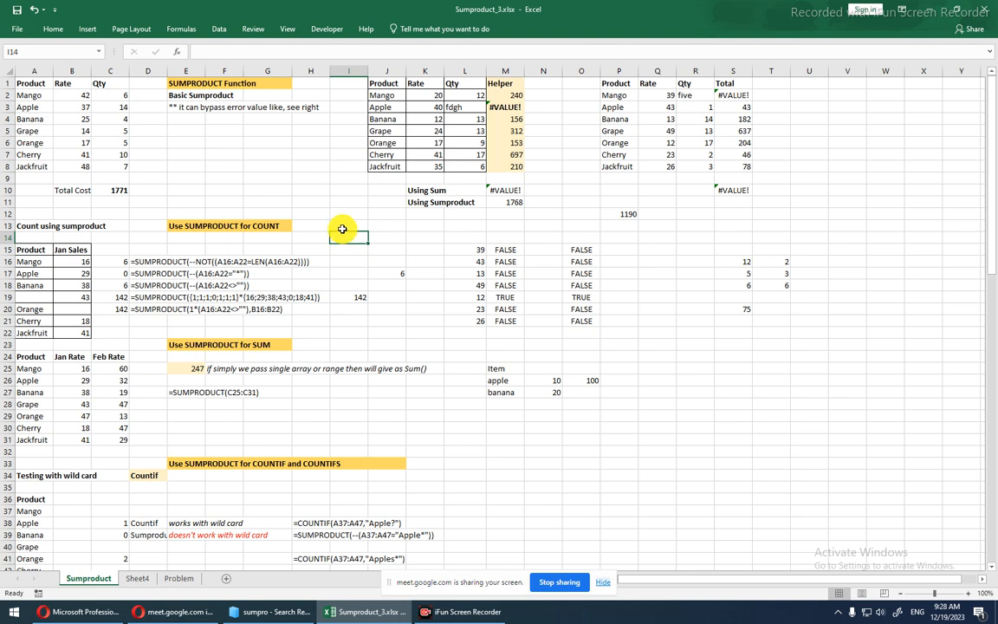
pyautogui.write('=s')
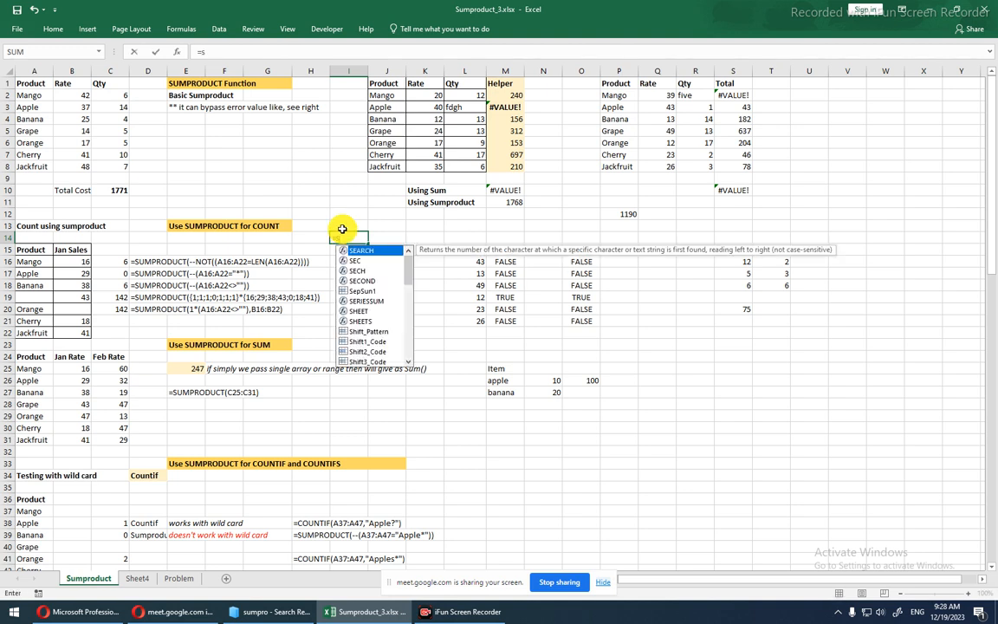
pyautogui.write('umpro')
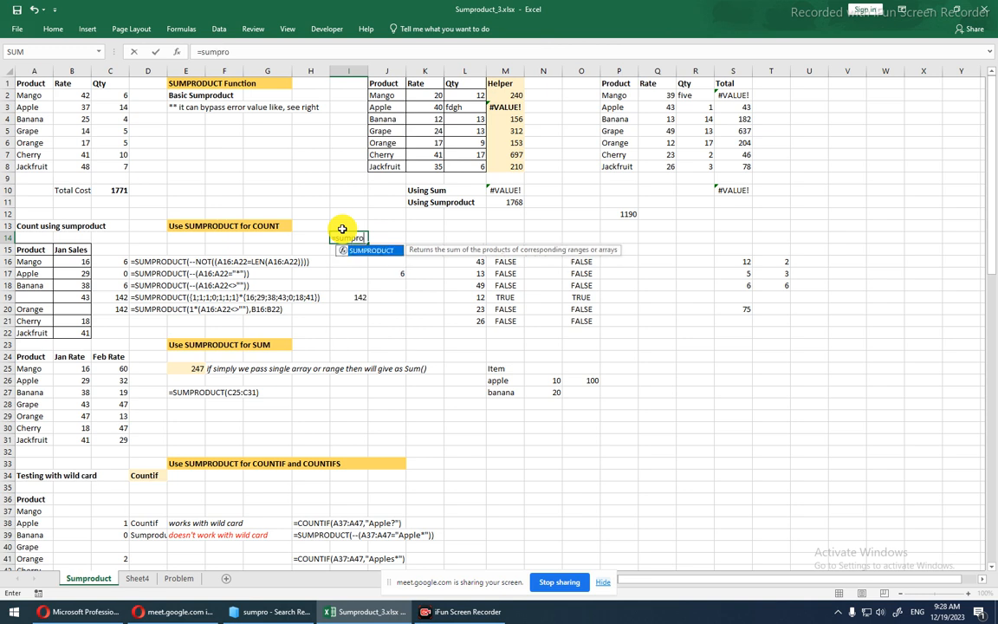
pyautogui.press('Tab')
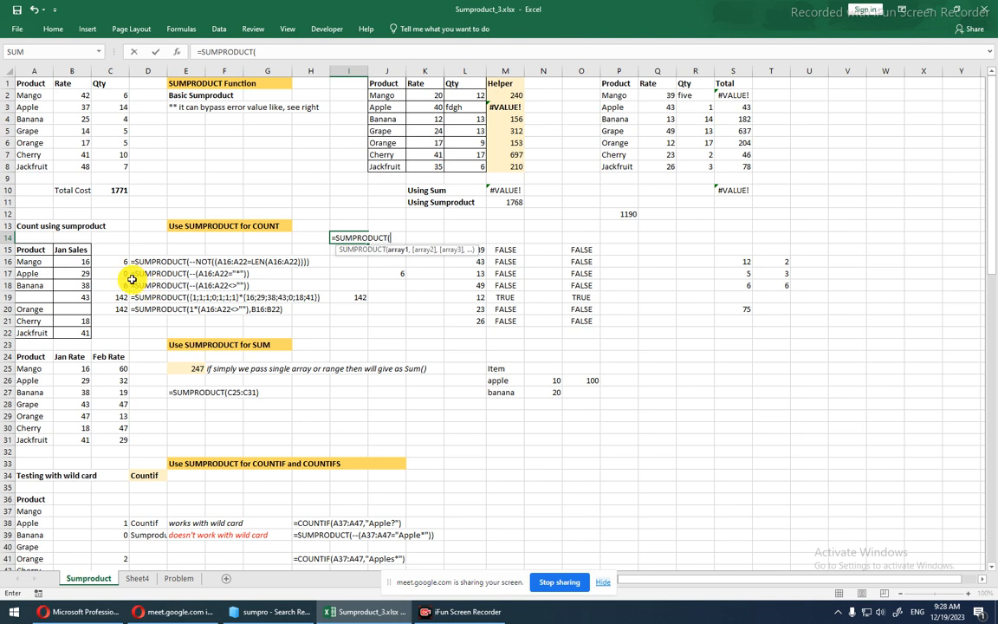
pyautogui.moveTo(36, 258); pyautogui.dragTo(34, 333)
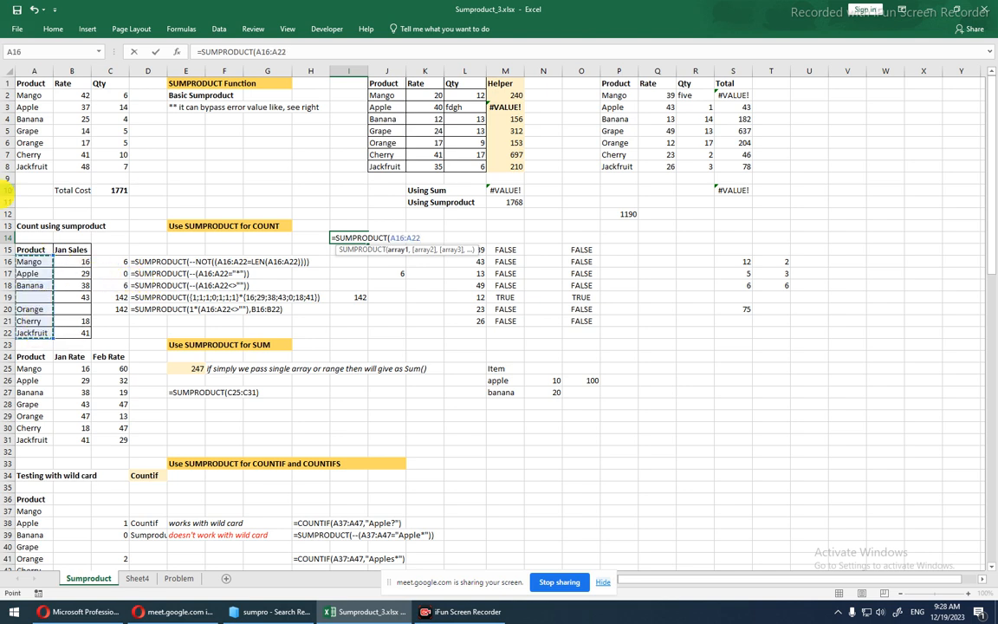
pyautogui.write(')')
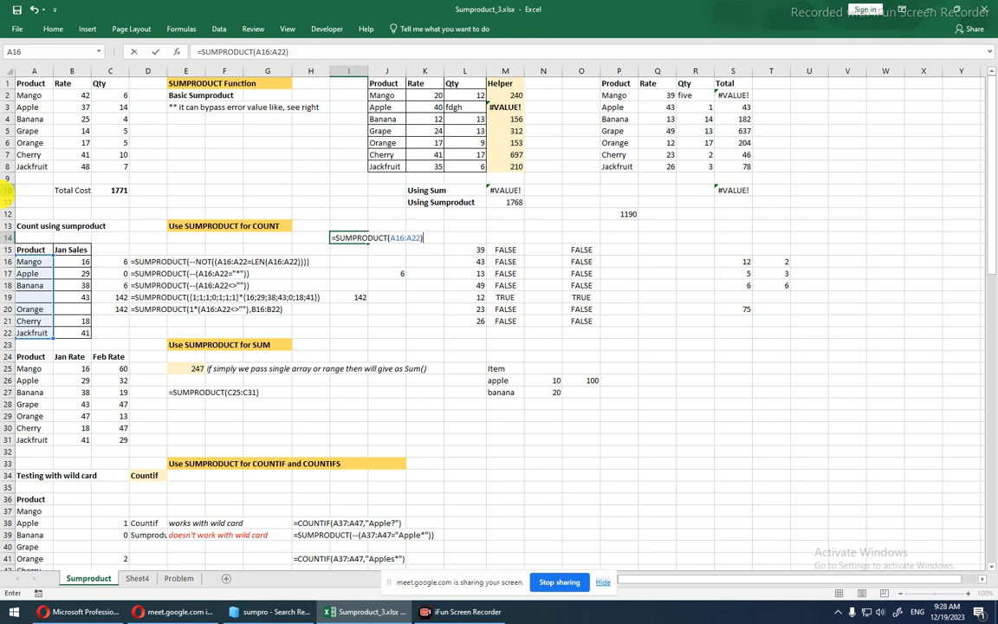
pyautogui.press('Return')
# Change the formula in I14 to =SUMPRODUCT(--(A16:A22<>"")) so it counts the non-blank products.
pyautogui.press('Up')
pyautogui.press('F2')
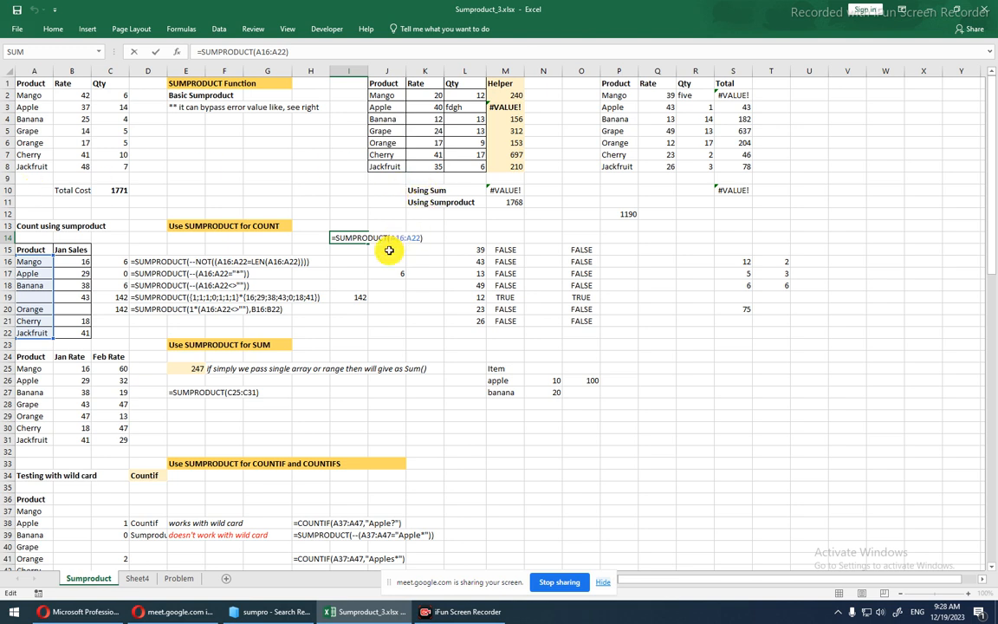
pyautogui.moveTo(391, 241); pyautogui.dragTo(422, 239)
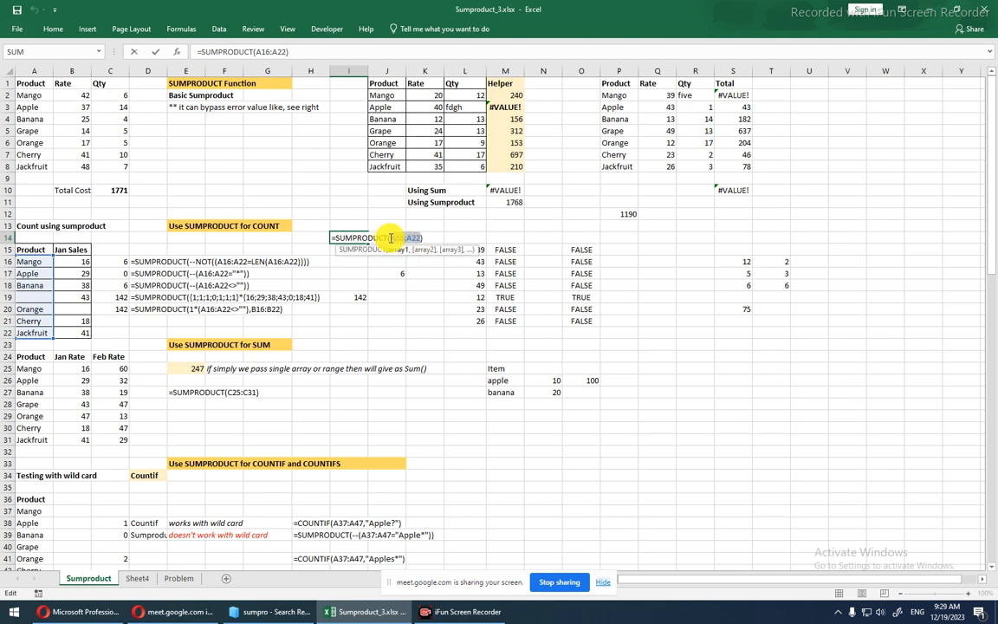
pyautogui.click(391, 237)
pyautogui.write('--')
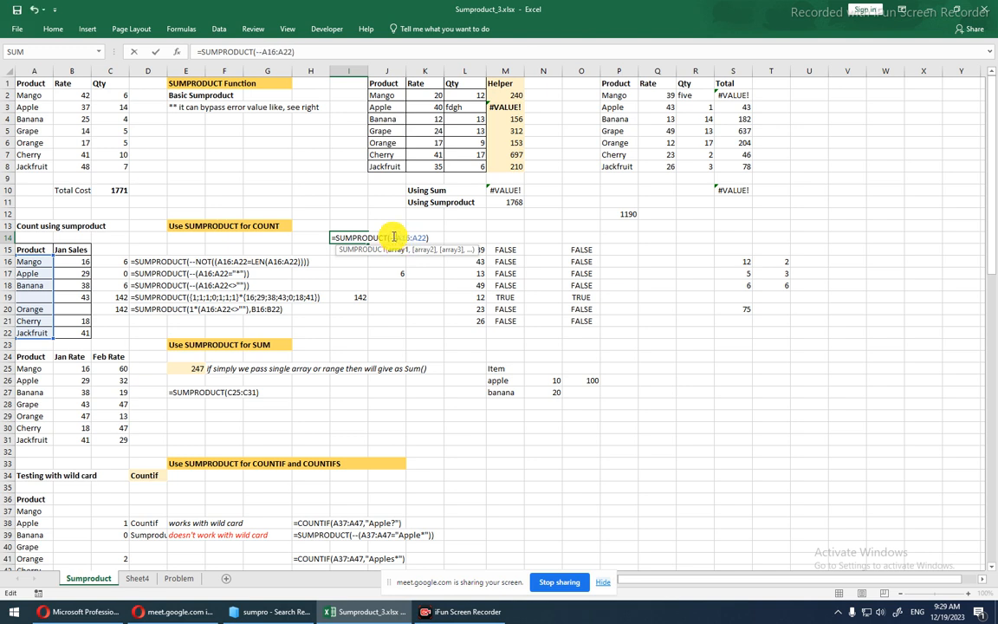
pyautogui.write('(')
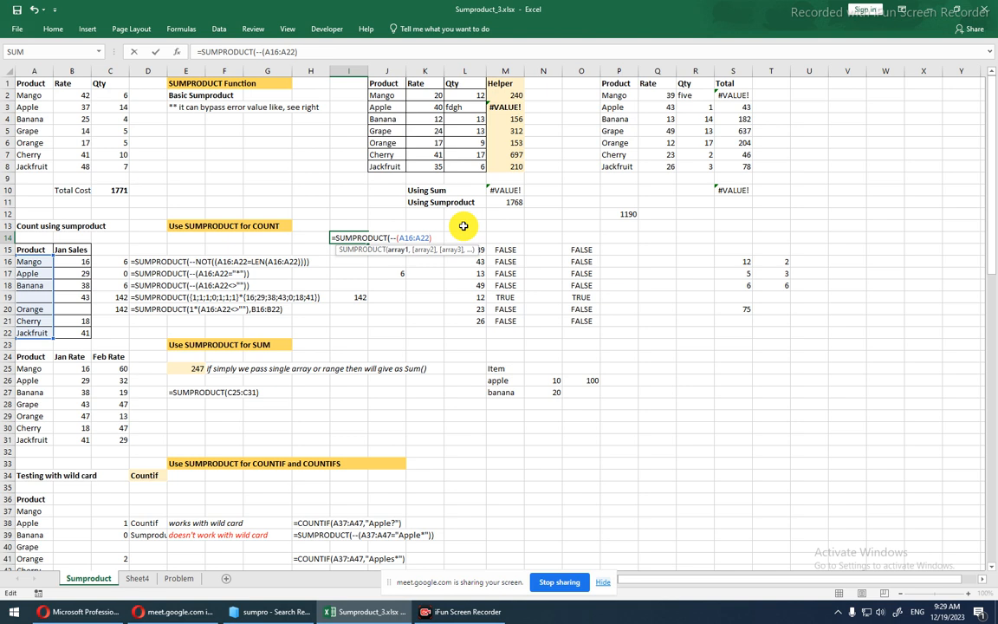
pyautogui.write('<>""')
pyautogui.press('Return')
pyautogui.click(480, 351)
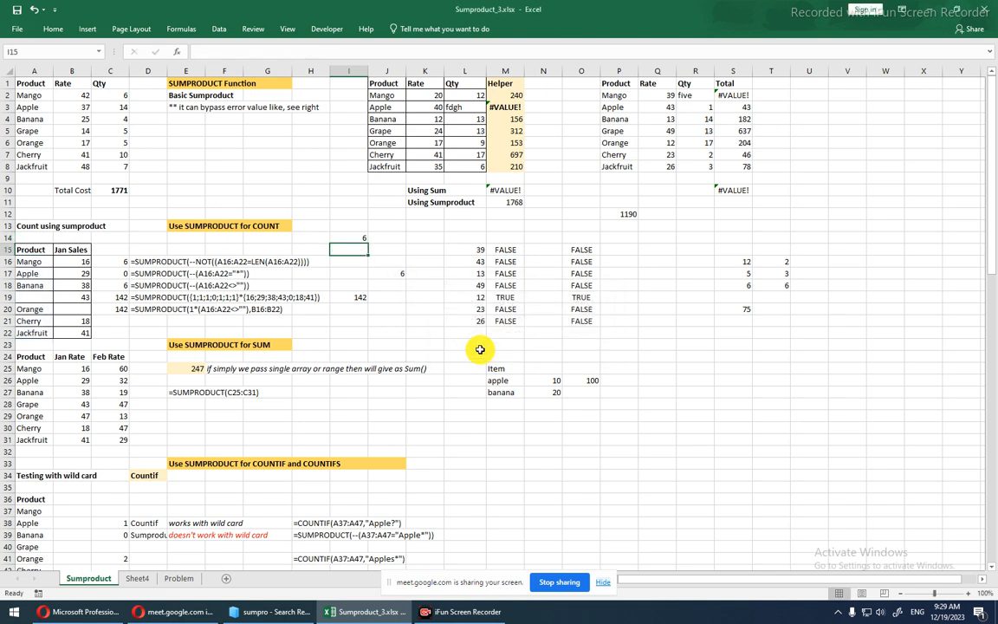
# Evaluate only the A16:A22 reference within the formula in I14 and examine the array element for the blank product.
pyautogui.press('Up')
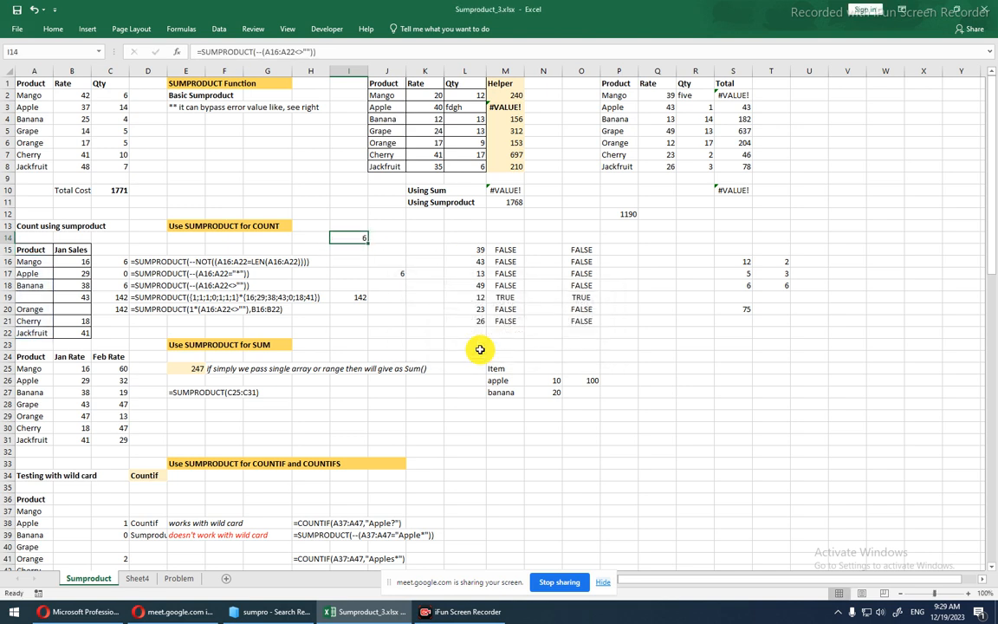
pyautogui.press('F2')
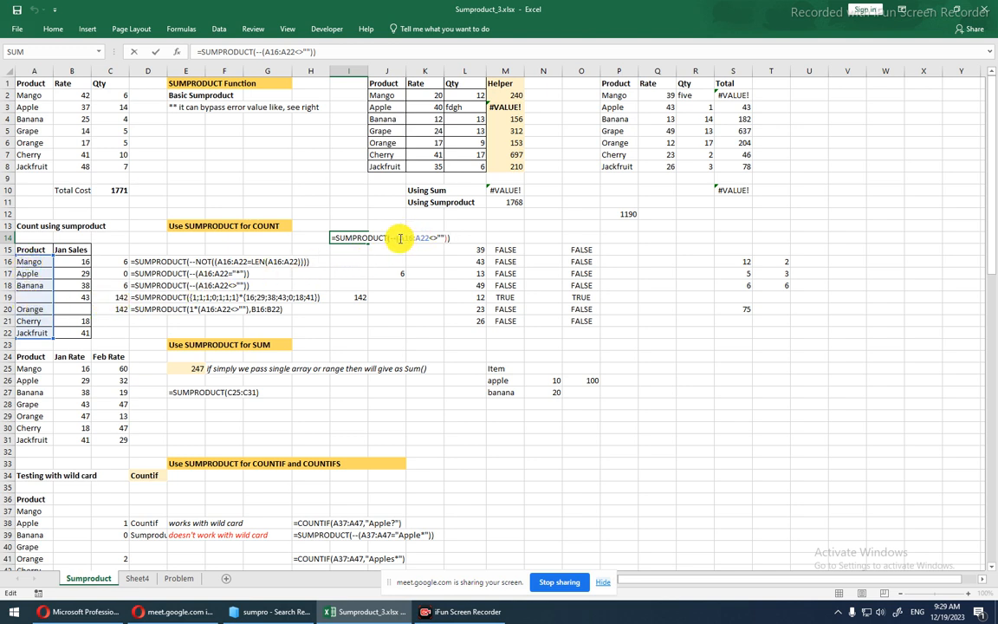
pyautogui.moveTo(400, 238); pyautogui.dragTo(431, 238)
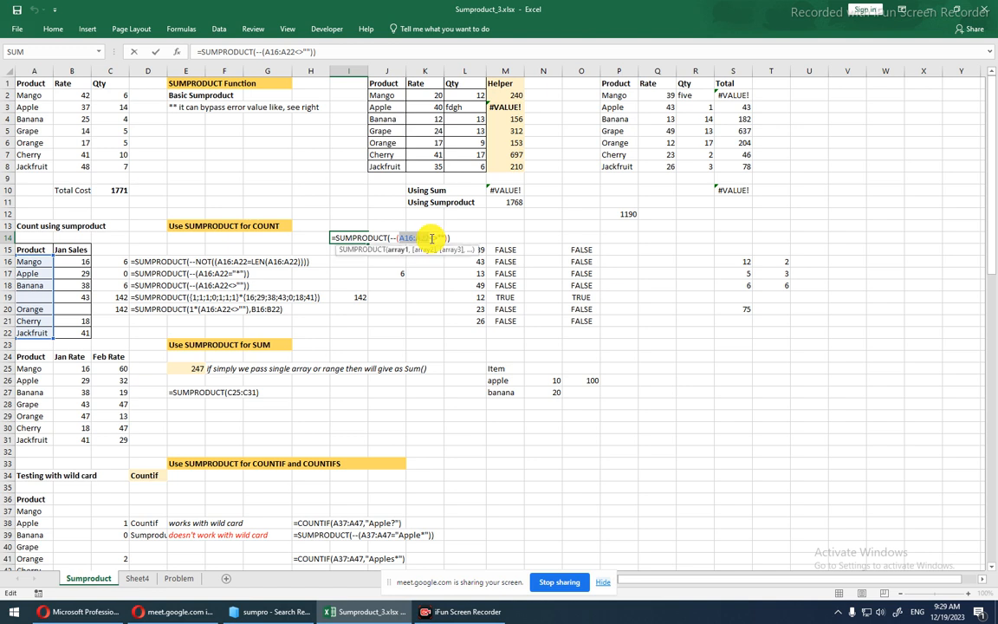
pyautogui.press('F9')
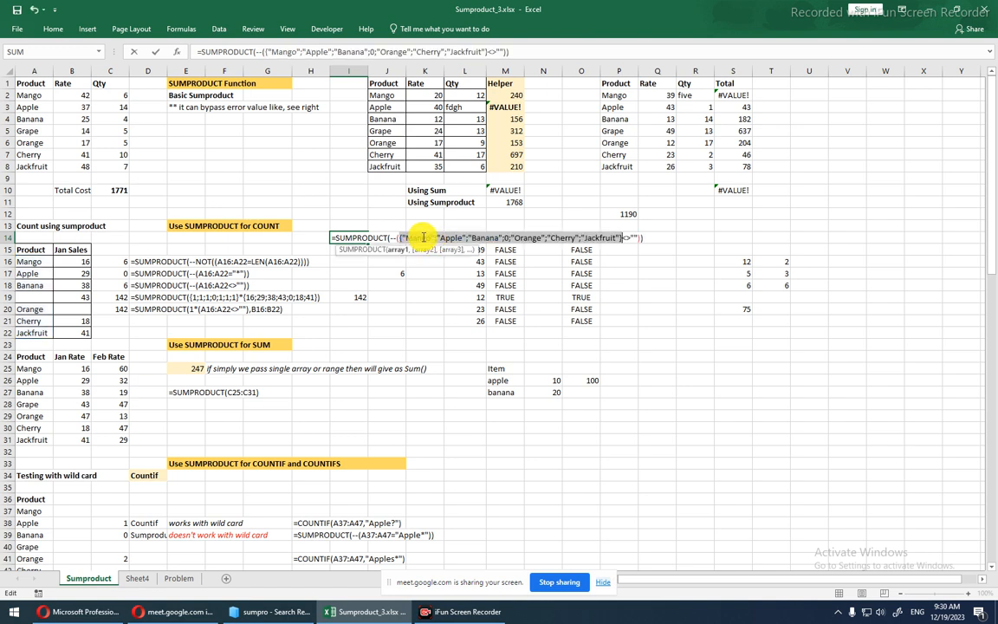
pyautogui.click(510, 238)
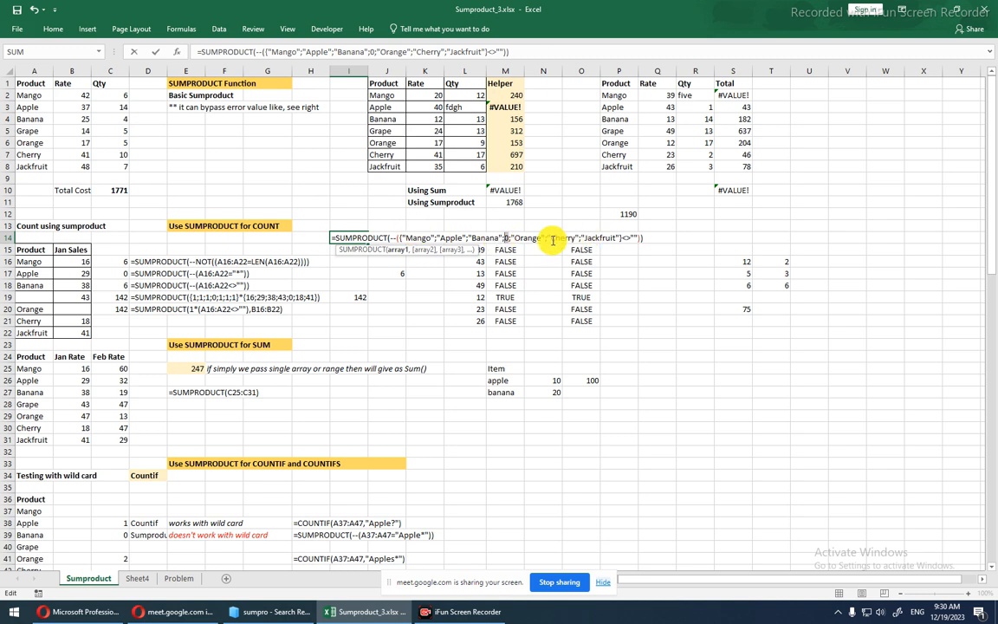
pyautogui.click(637, 238)
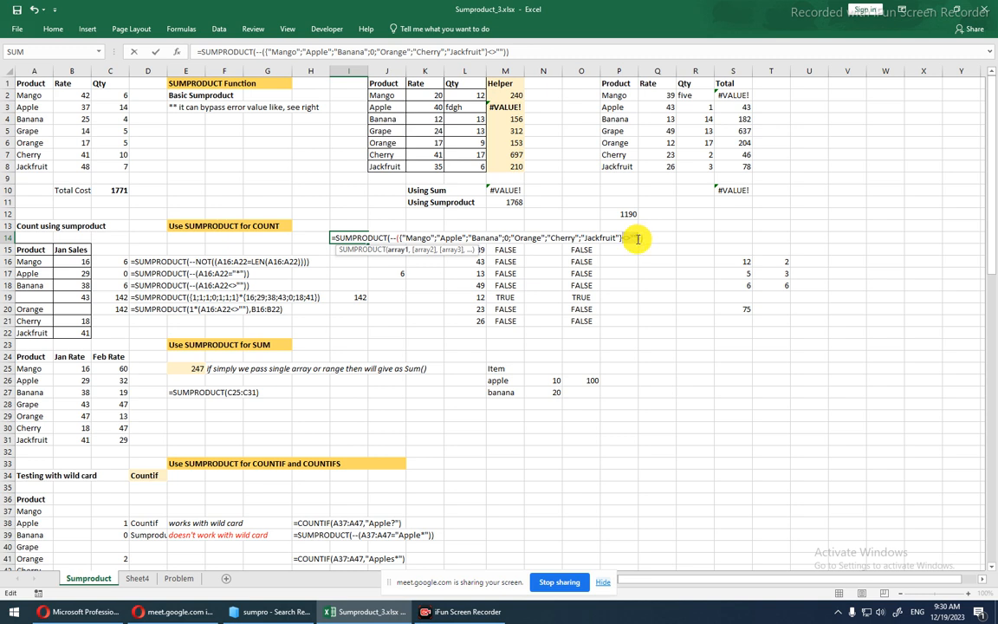
# Evaluate the expanded product array's comparison with "" in I14, then discard the evaluation so the original formula is kept.
pyautogui.press('Return')
pyautogui.click(444, 333)
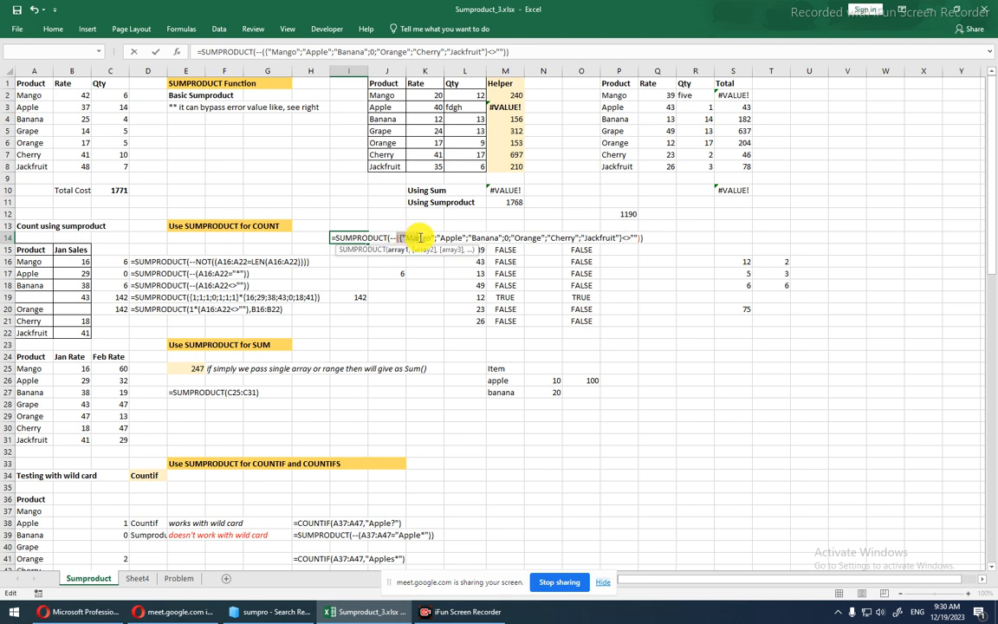
pyautogui.moveTo(420, 238); pyautogui.dragTo(666, 232)
pyautogui.press('F9')
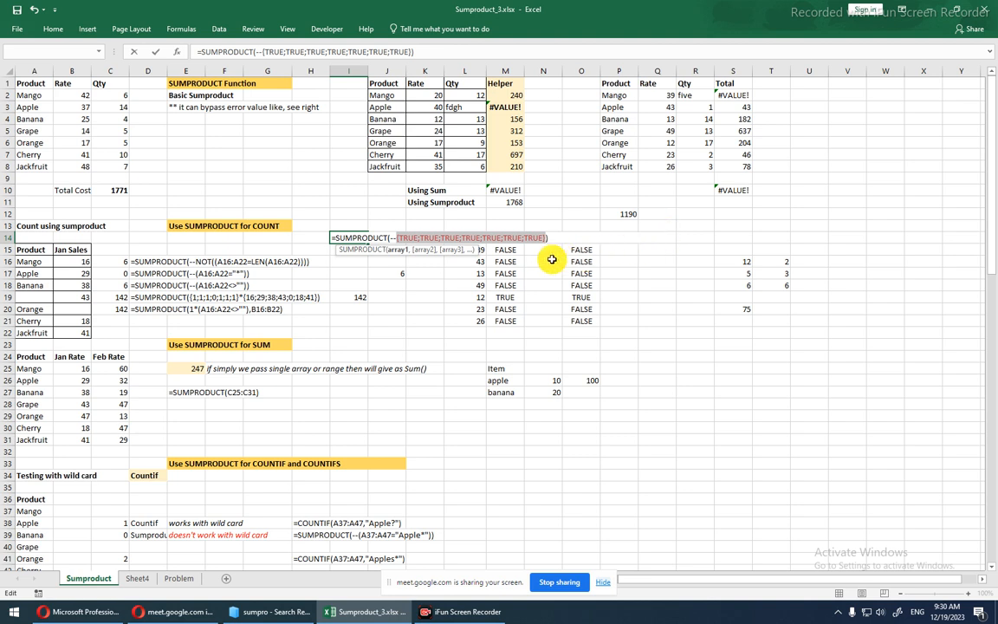
pyautogui.press('Escape')
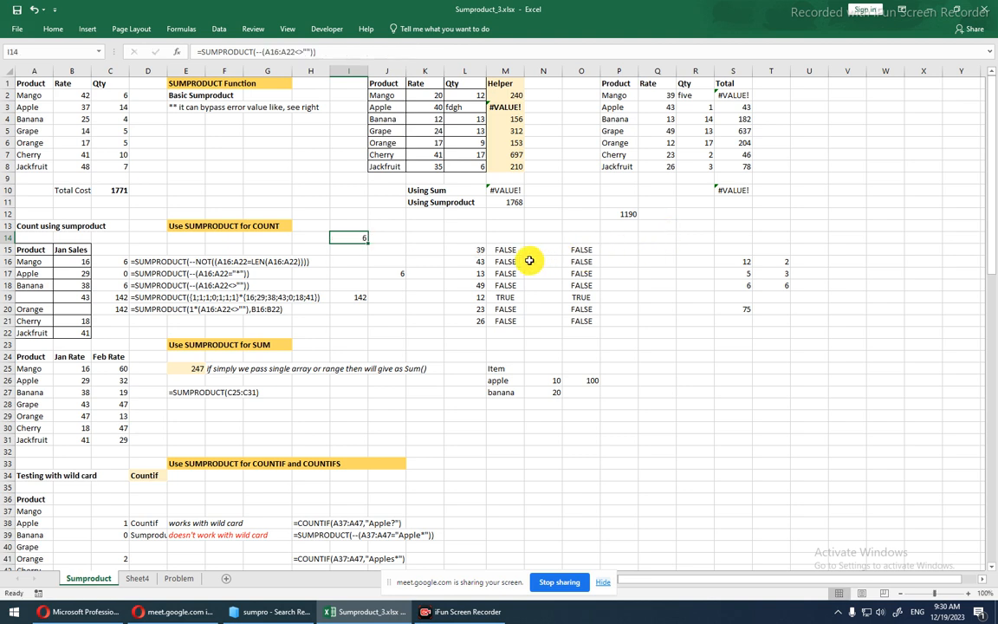
# Evaluate the whole argument --(A16:A22<>"") in I14 to inspect its numeric array, then cancel the edit.
pyautogui.press('F2')
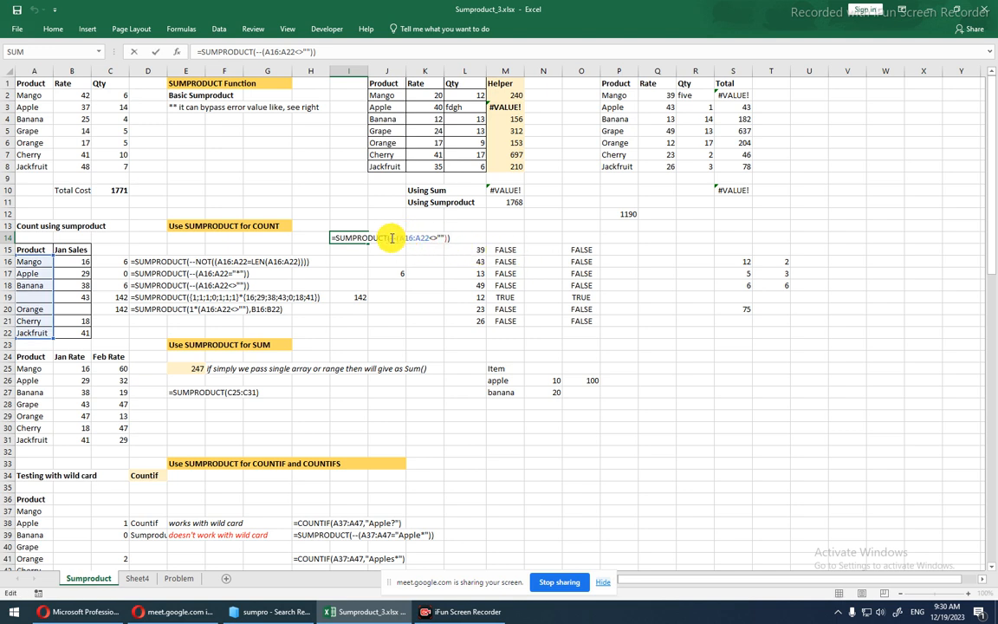
pyautogui.moveTo(390, 238); pyautogui.dragTo(448, 238)
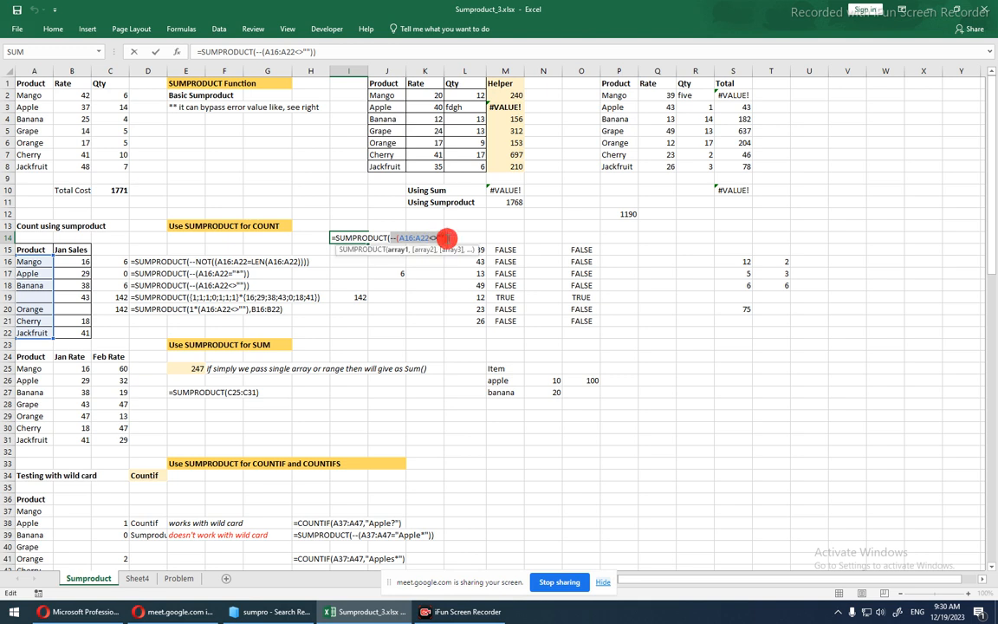
pyautogui.press('F9')
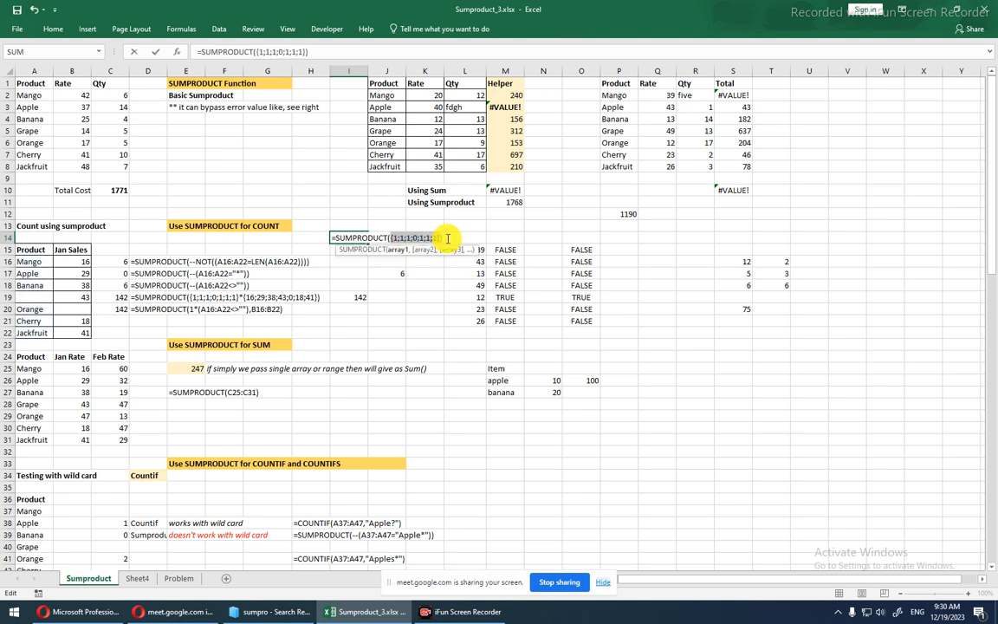
pyautogui.press('Escape')
pyautogui.press('Escape')
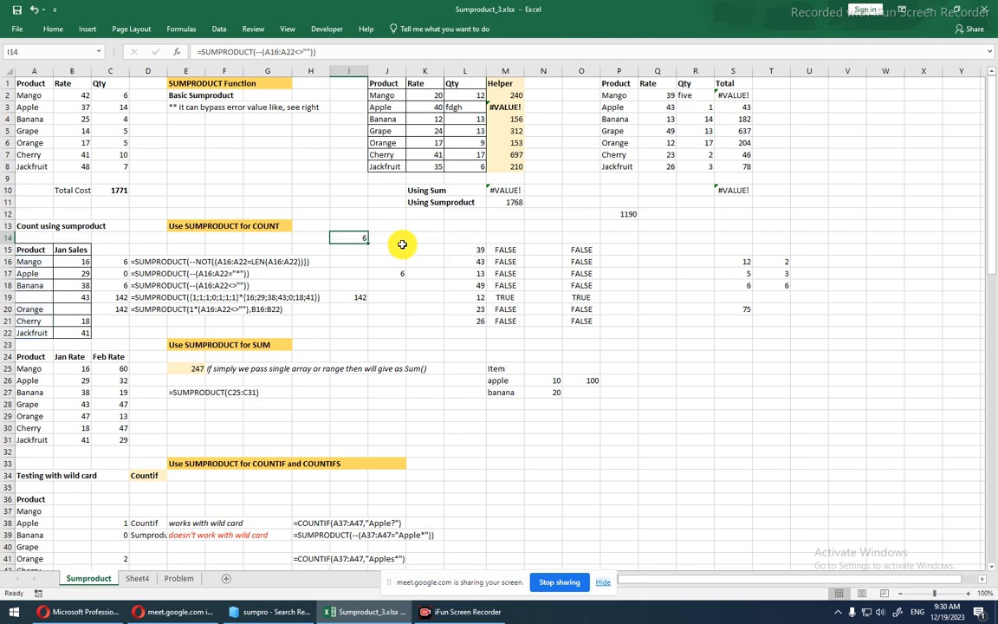
# Evaluate the condition A16:A22<>"" in I14 twice, comparing its logical array with the product cells, and cancel each edit.
pyautogui.press('F2')
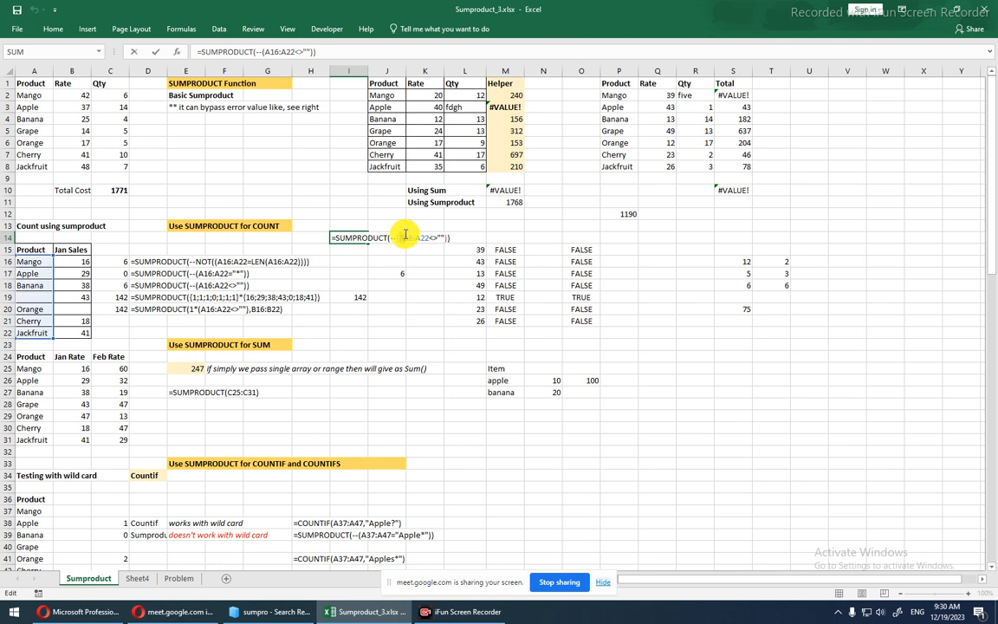
pyautogui.moveTo(398, 238); pyautogui.dragTo(466, 234)
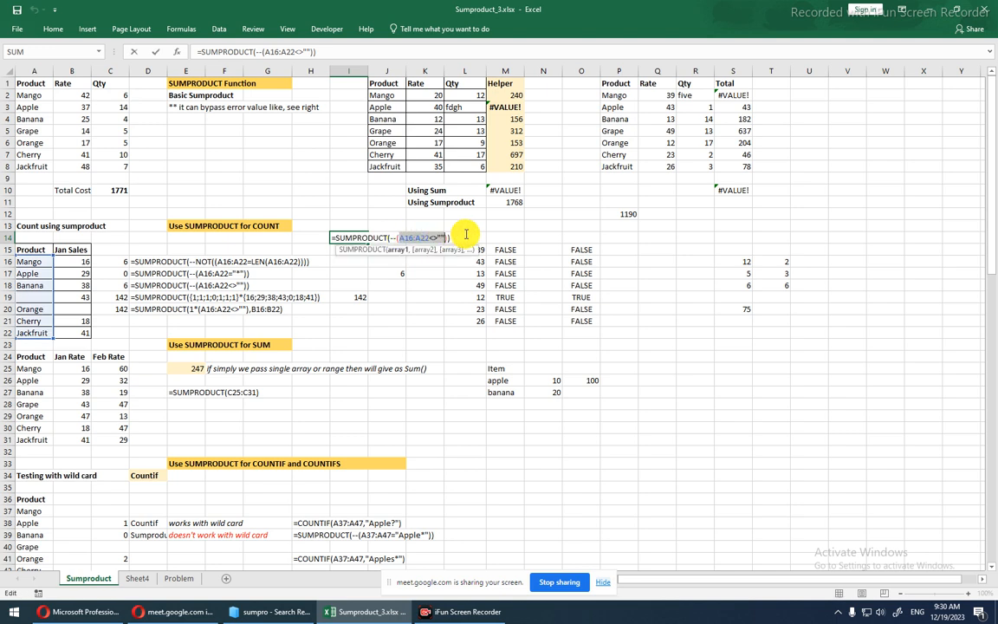
pyautogui.press('F9')
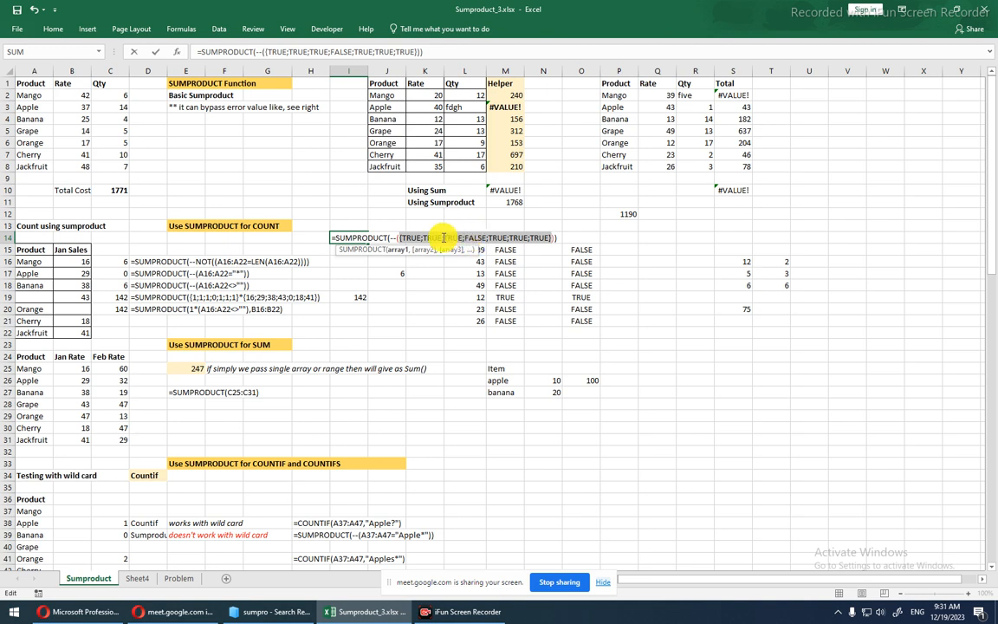
pyautogui.press('Escape')
pyautogui.press('F2')
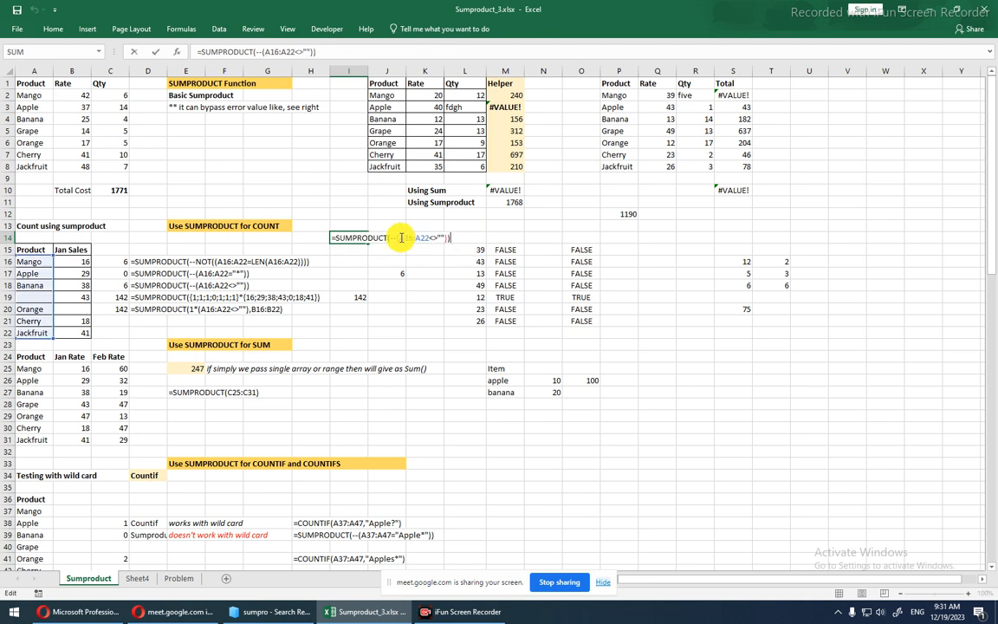
pyautogui.moveTo(397, 237); pyautogui.dragTo(442, 234)
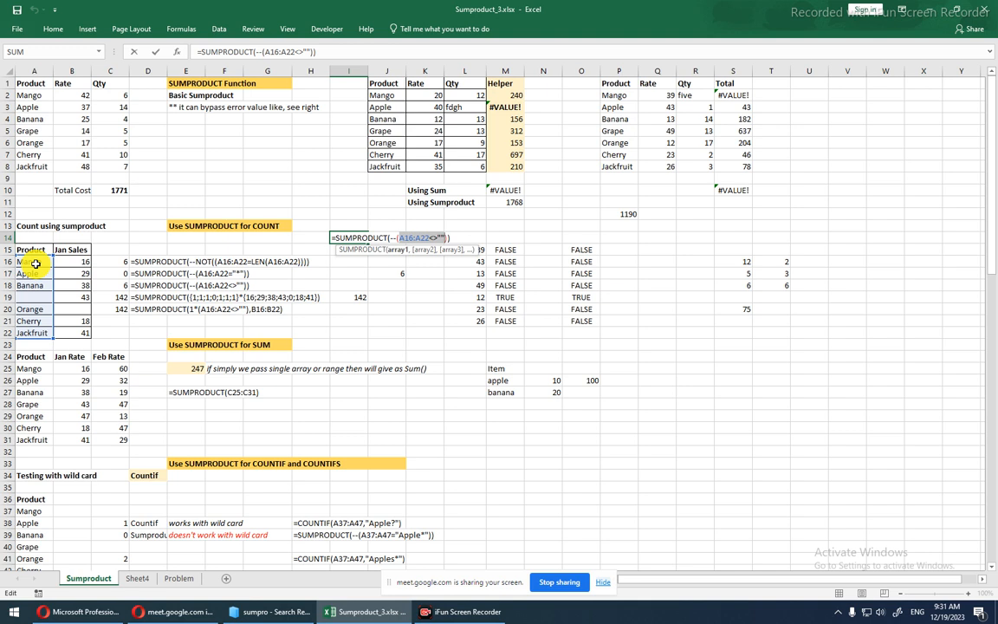
pyautogui.press('F9')
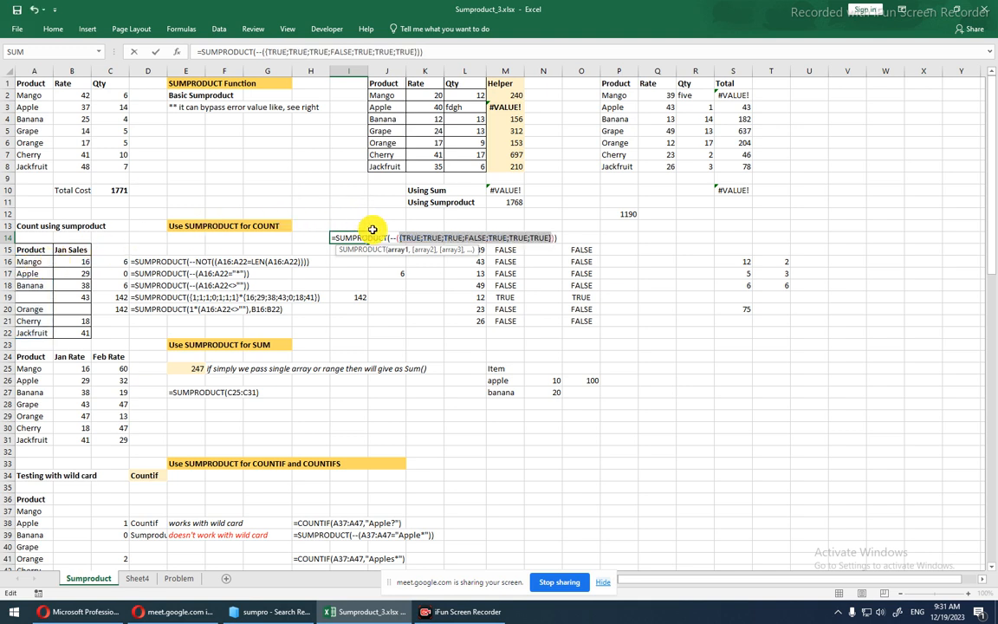
pyautogui.press('Escape')
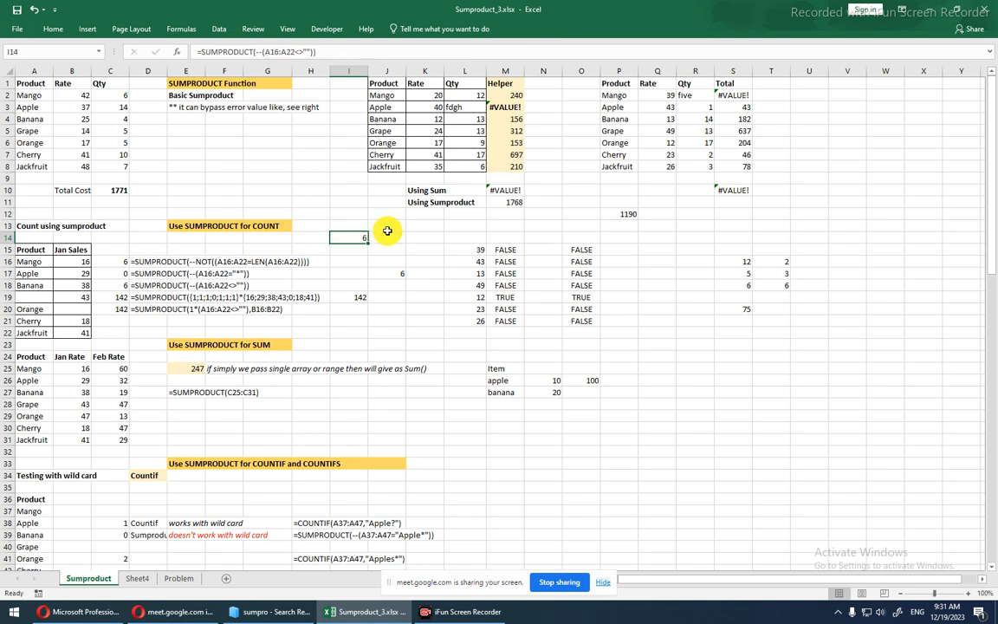
# Expand A16:A22 in I14 into its product array, examine it against the "" criterion, and restore the range reference.
pyautogui.press('F2')
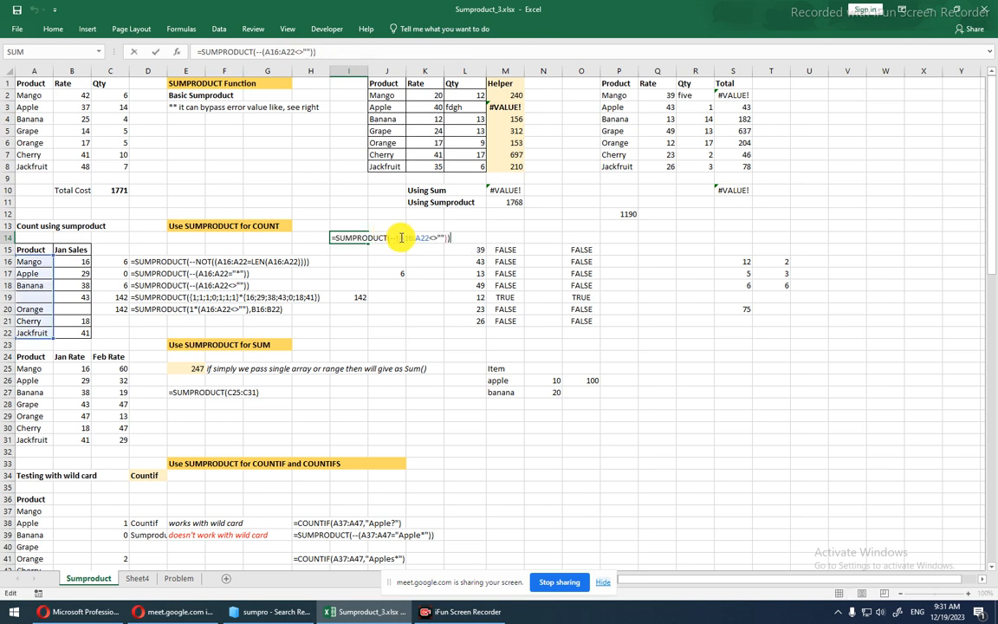
pyautogui.moveTo(412, 237); pyautogui.dragTo(428, 237)
pyautogui.click(429, 237)
pyautogui.press('F9')
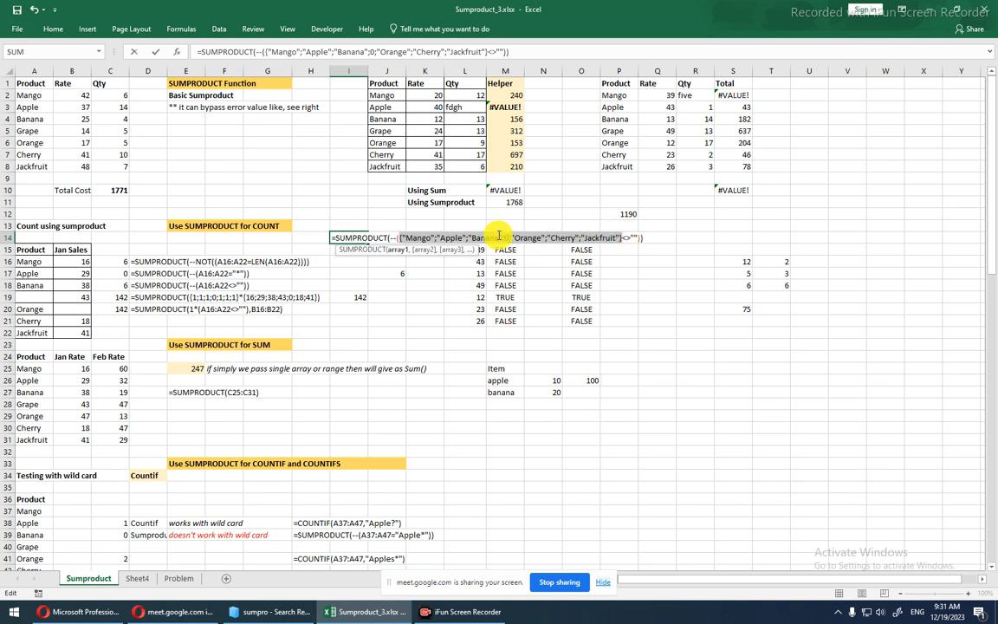
pyautogui.click(407, 235)
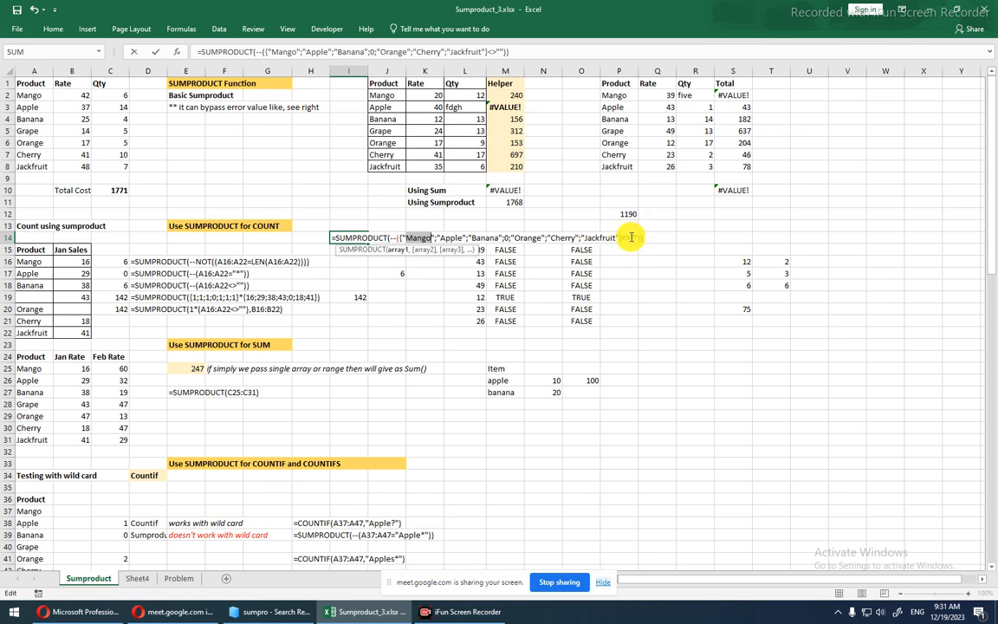
pyautogui.moveTo(631, 237); pyautogui.dragTo(641, 236)
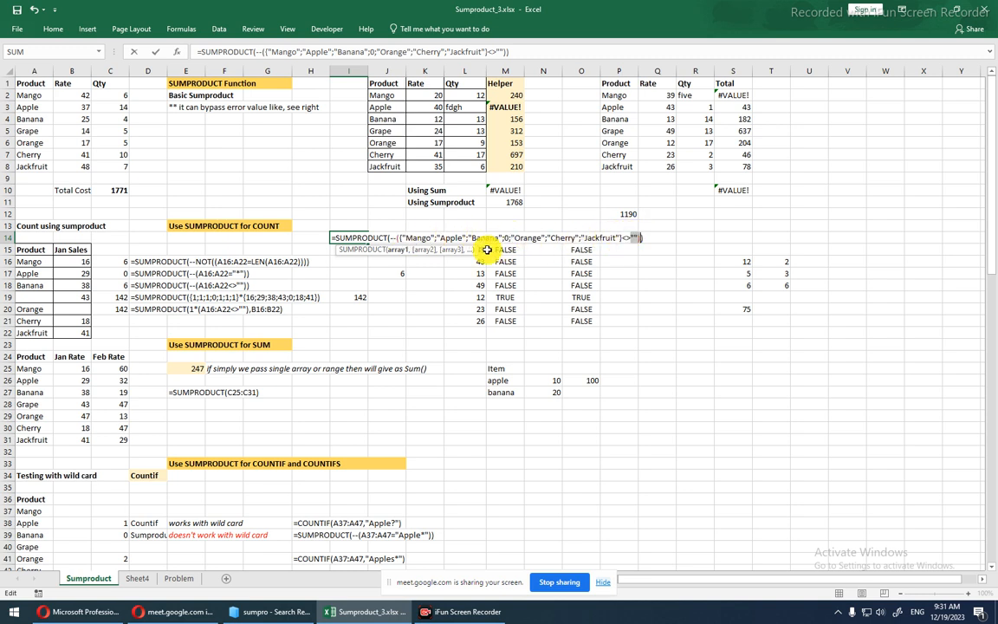
pyautogui.click(416, 235)
pyautogui.moveTo(418, 235); pyautogui.dragTo(622, 240)
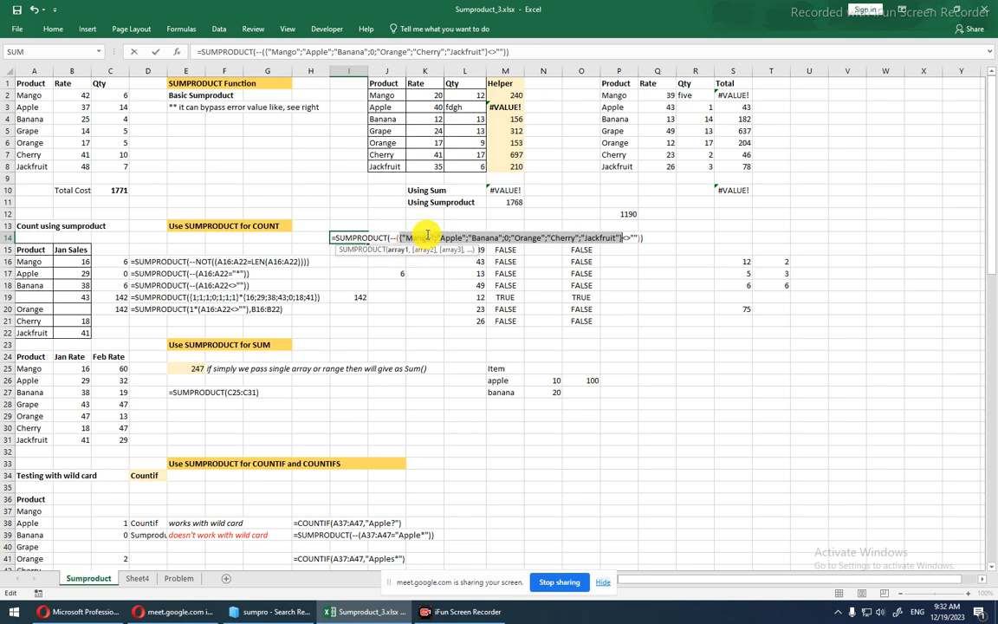
pyautogui.click(638, 237)
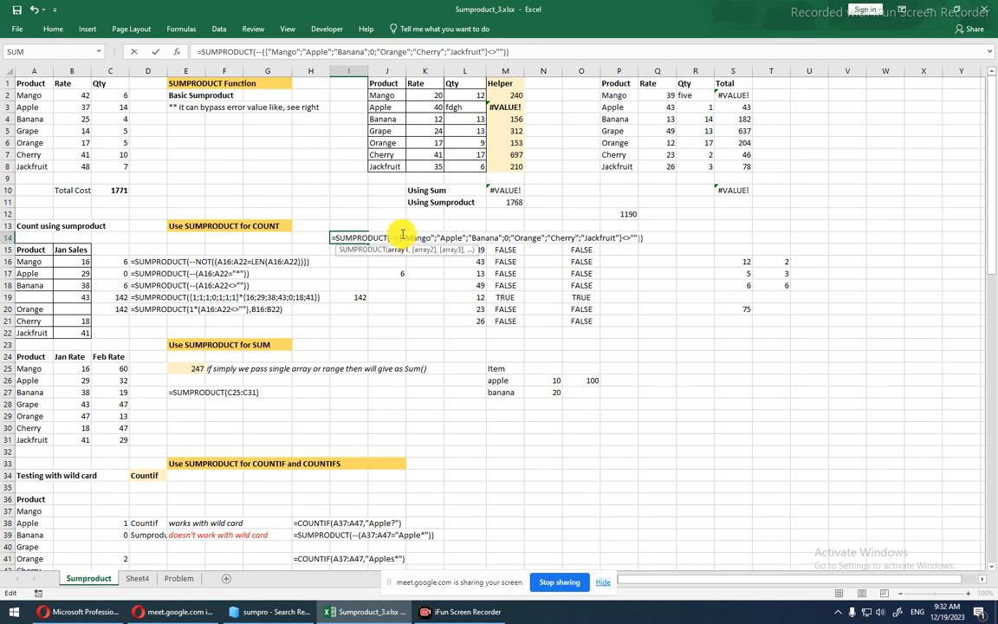
pyautogui.moveTo(403, 235); pyautogui.dragTo(622, 237)
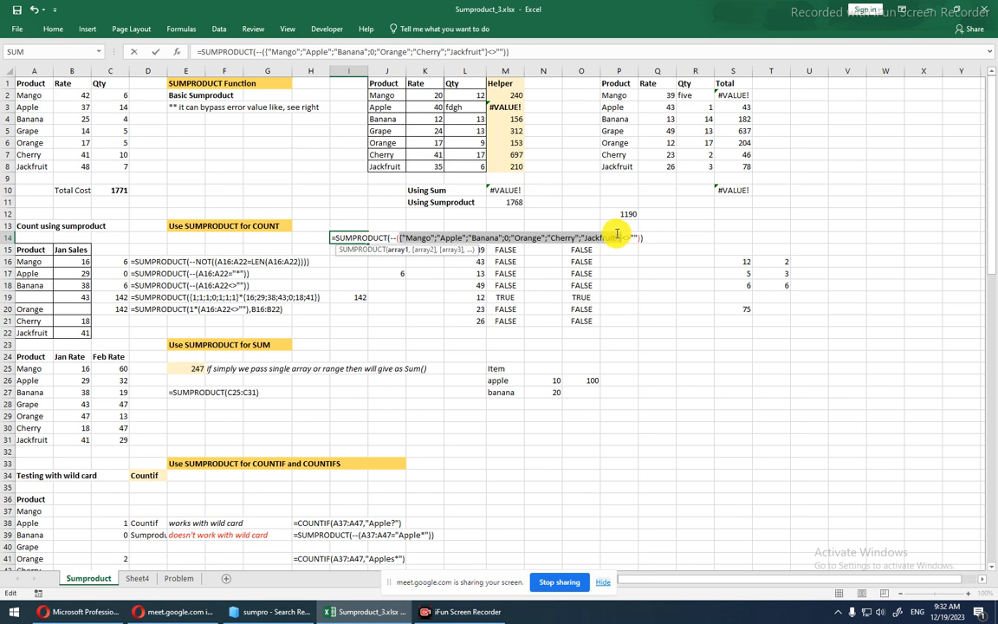
pyautogui.hotkey('ctrl', 'z')
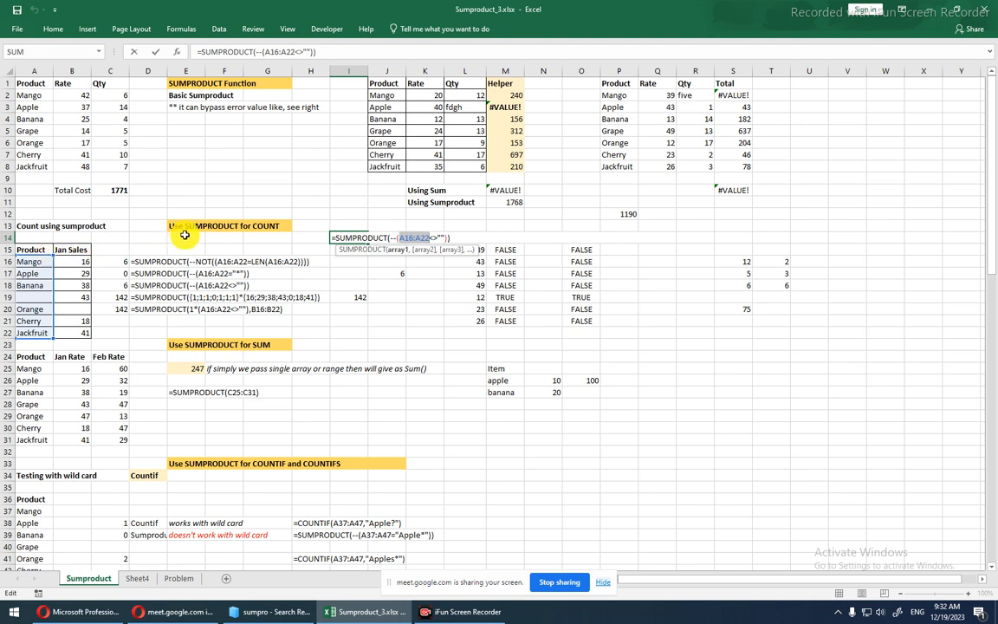
# Expand A16:A22 in I14 into its product array and compare its items, including the blank cell's entry, with the <>"" criterion.
pyautogui.press('F9')
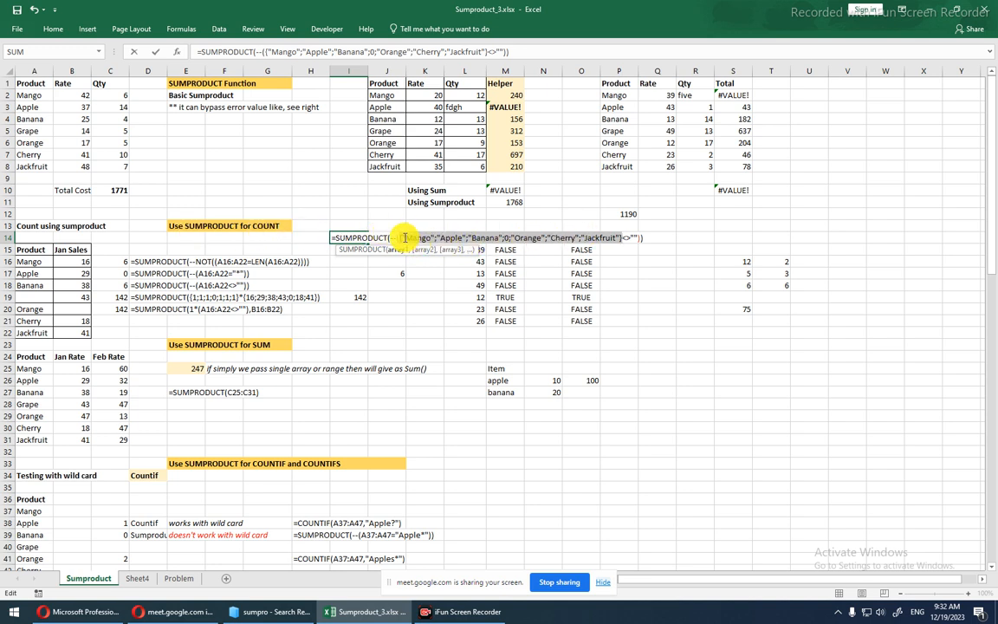
pyautogui.moveTo(403, 238); pyautogui.dragTo(438, 236)
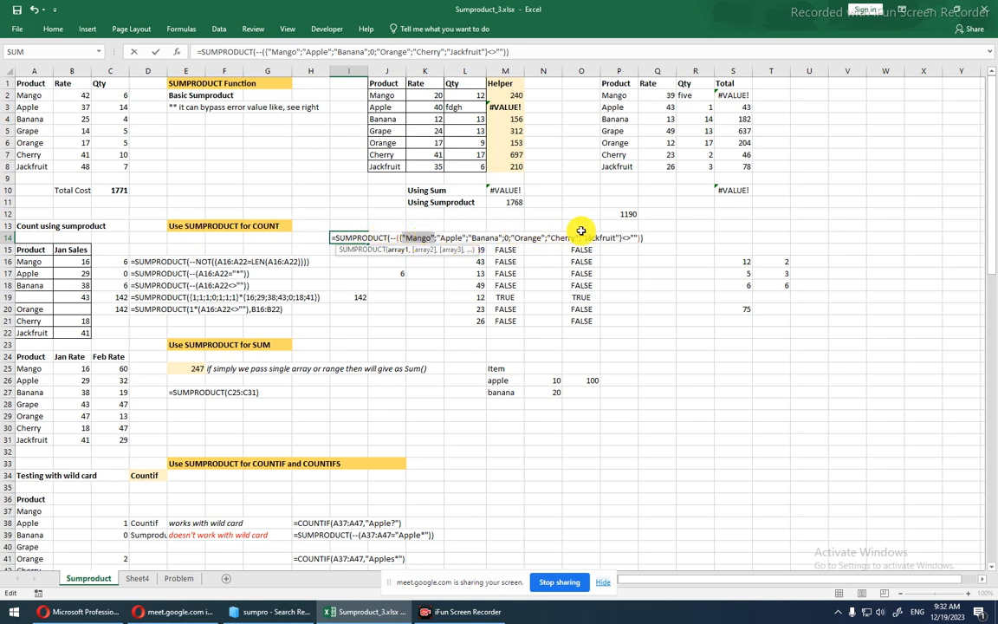
pyautogui.moveTo(623, 238); pyautogui.dragTo(638, 238)
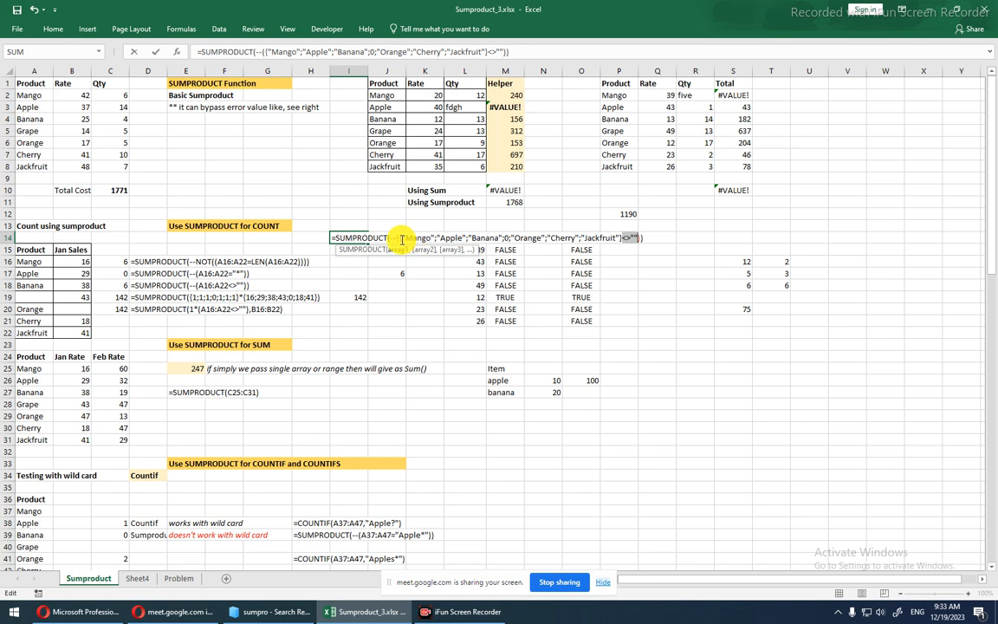
pyautogui.moveTo(401, 238); pyautogui.dragTo(459, 237)
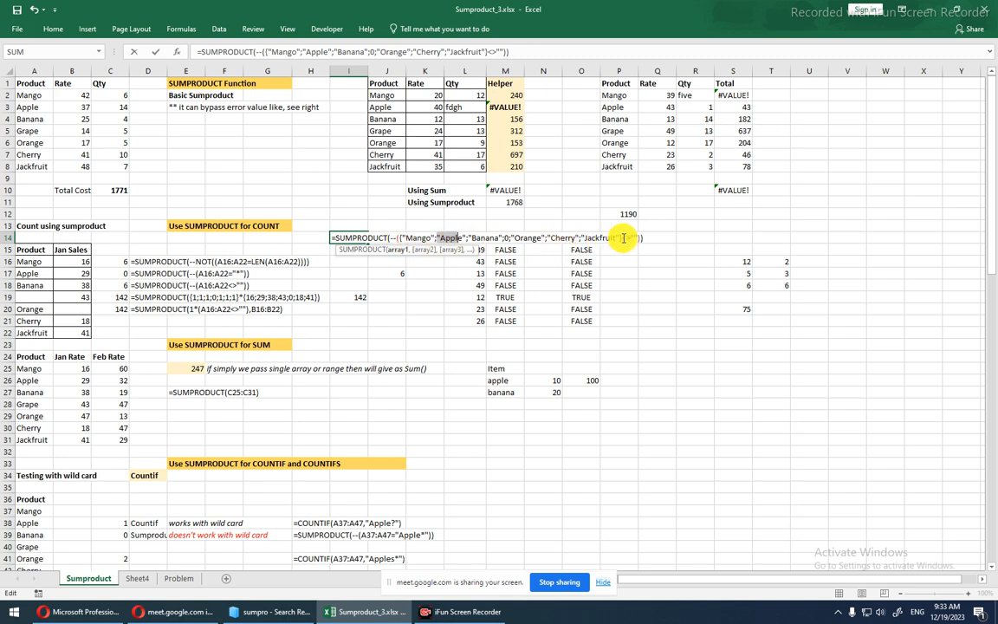
pyautogui.moveTo(468, 239); pyautogui.dragTo(500, 238)
pyautogui.click(506, 239)
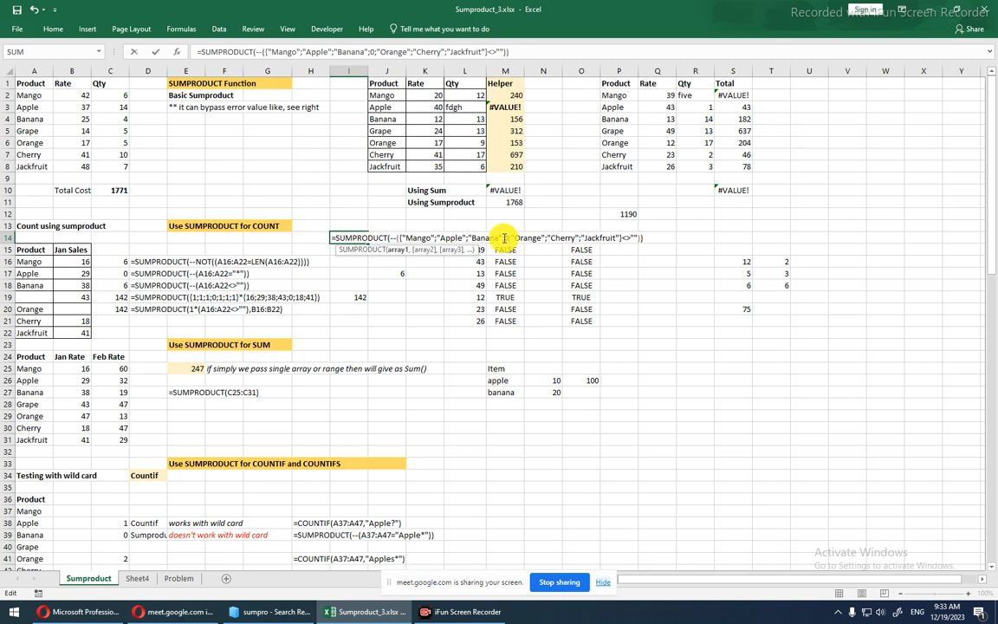
pyautogui.moveTo(506, 238); pyautogui.dragTo(510, 238)
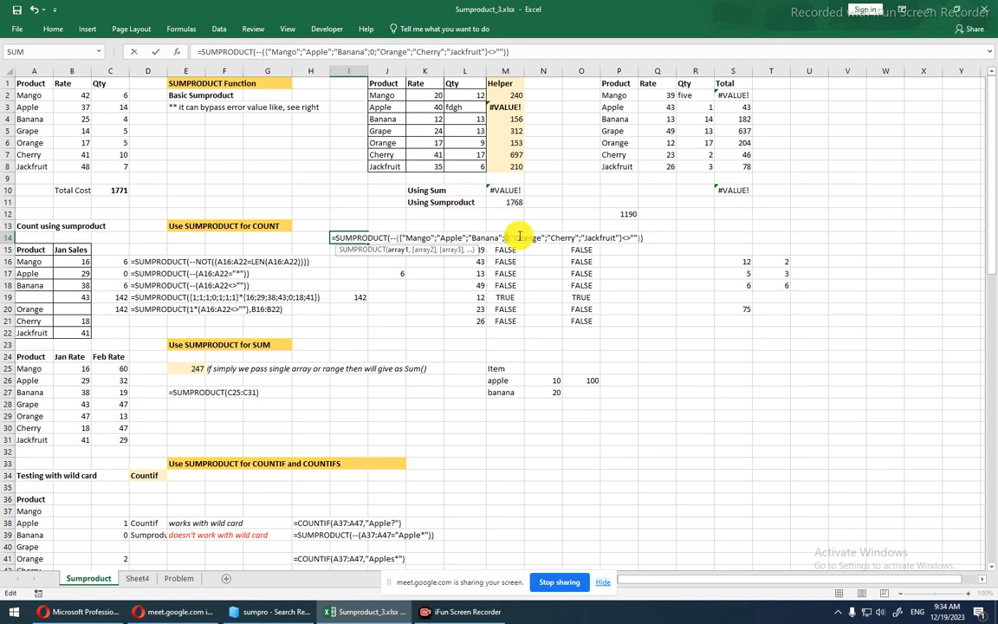
pyautogui.moveTo(512, 237); pyautogui.dragTo(546, 241)
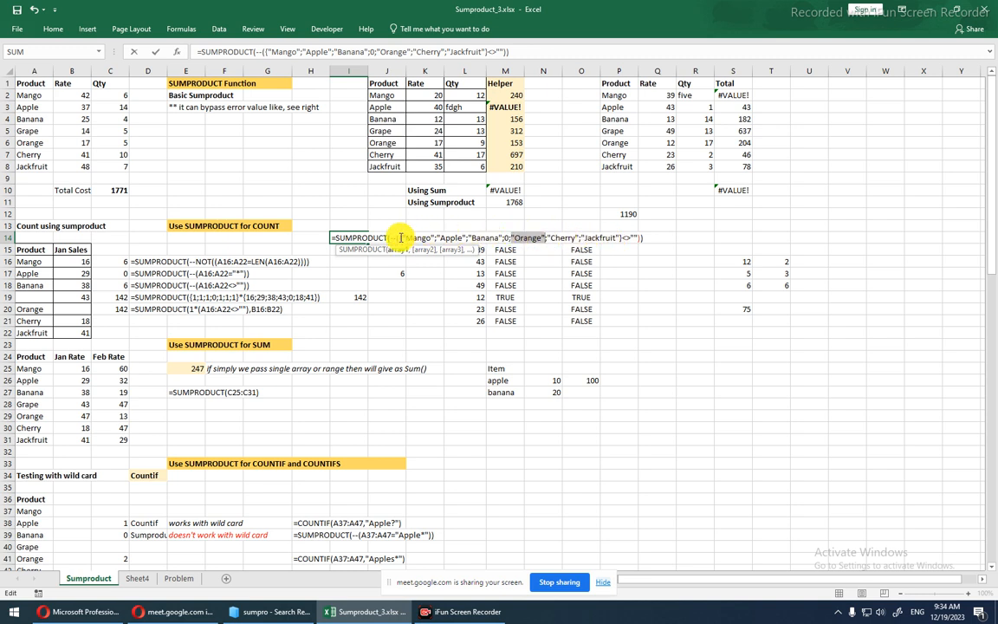
# Try to evaluate the expanded product array's comparison with "" in I14, then cancel the edit.
pyautogui.moveTo(398, 237); pyautogui.dragTo(639, 240)
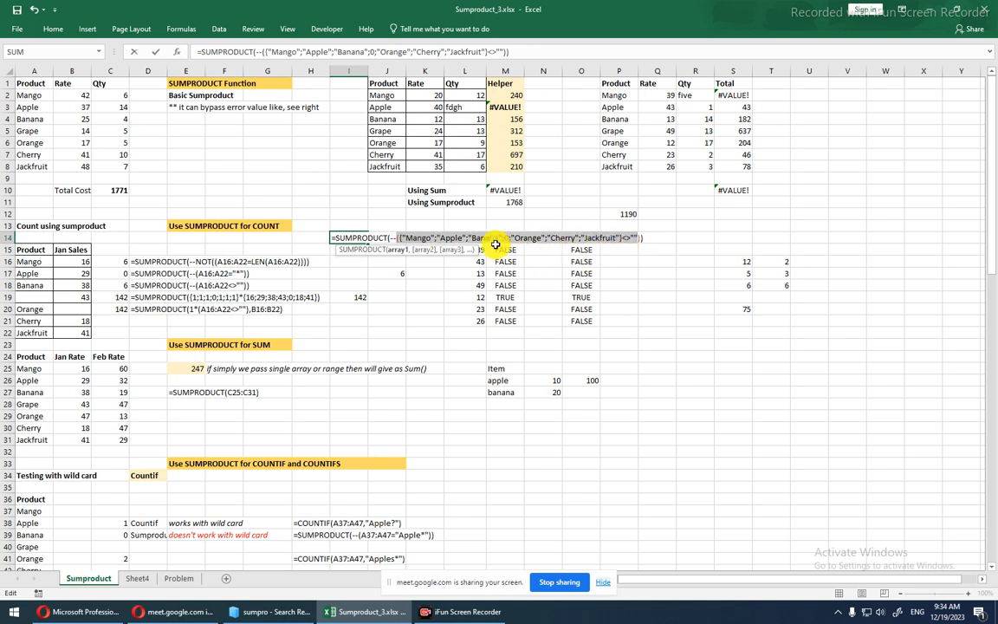
pyautogui.moveTo(404, 243); pyautogui.dragTo(418, 282)
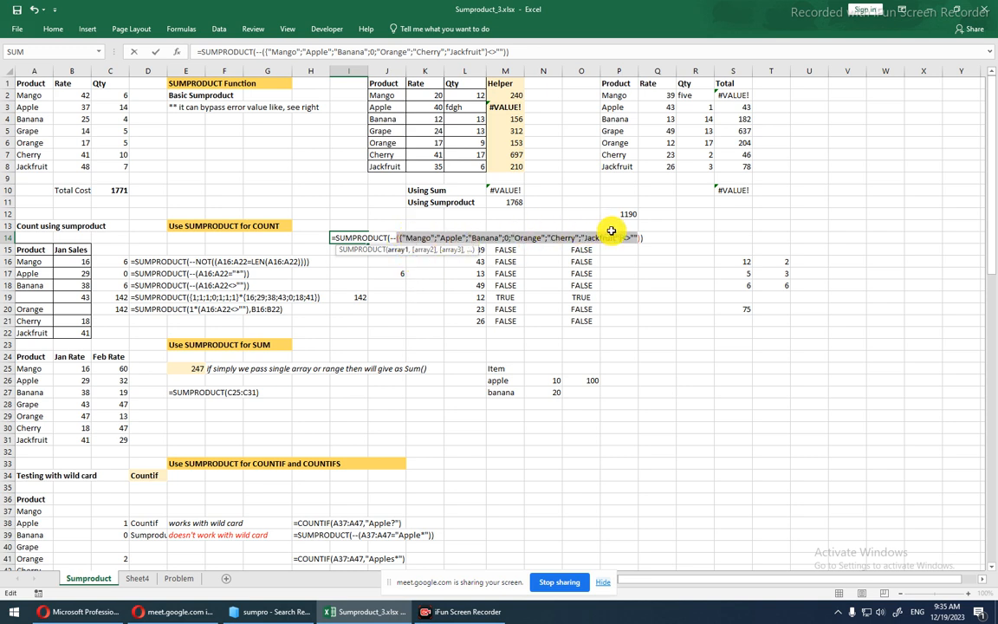
pyautogui.press('F9')
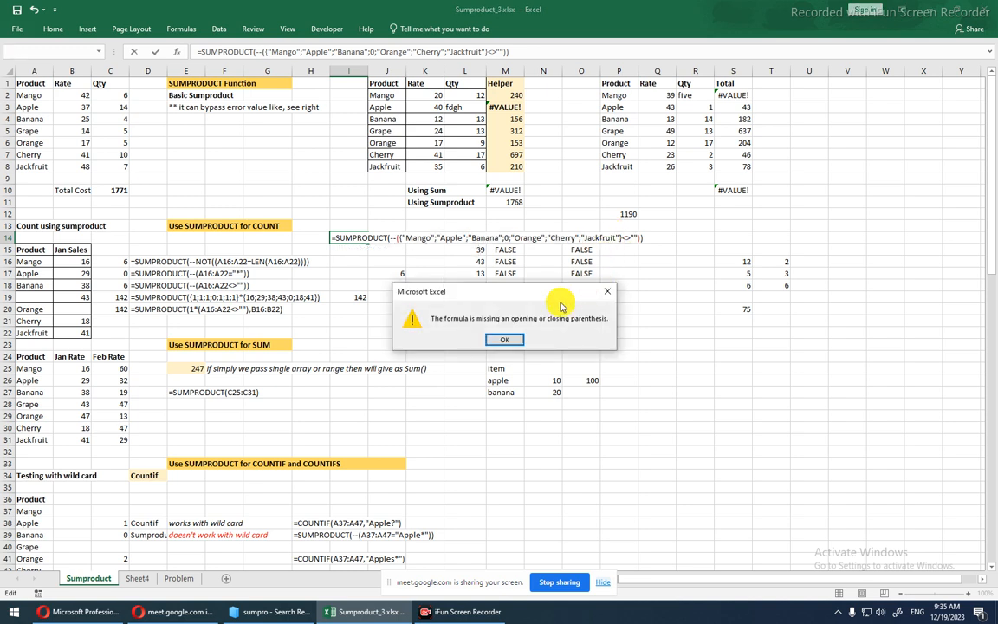
pyautogui.click(501, 339)
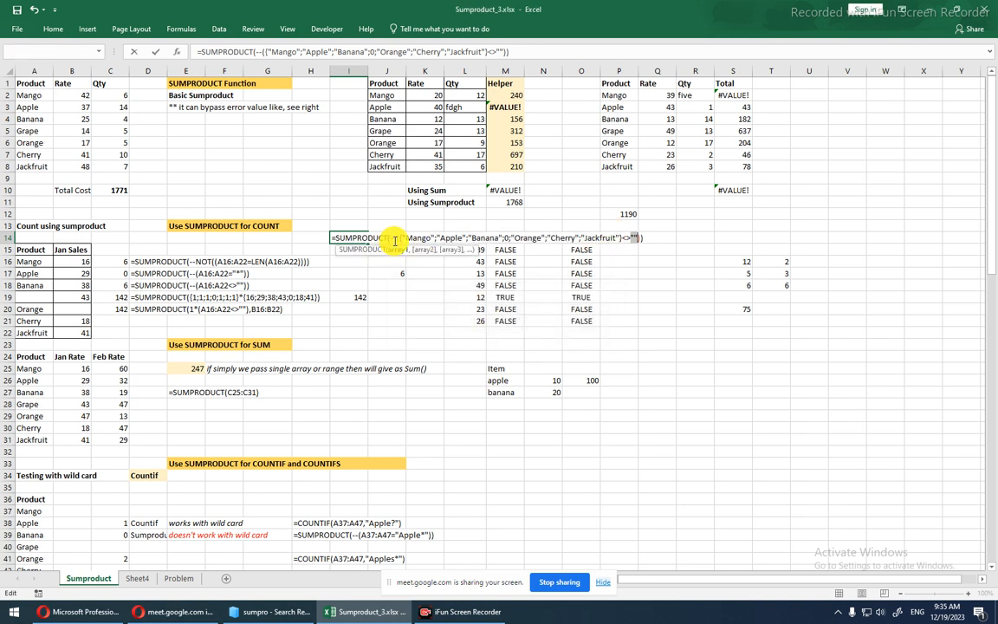
pyautogui.moveTo(396, 236); pyautogui.dragTo(559, 237)
pyautogui.moveTo(618, 226); pyautogui.dragTo(638, 237)
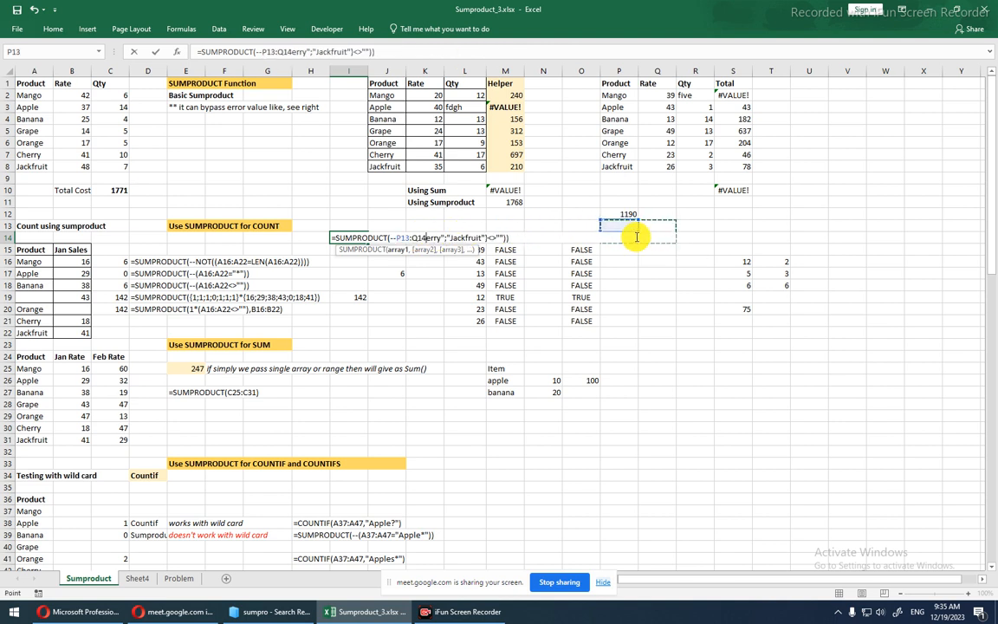
pyautogui.press('Escape')
# Evaluate the condition (A16:A22<>"") in the I14 formula and examine its logical array.
pyautogui.press('F2')
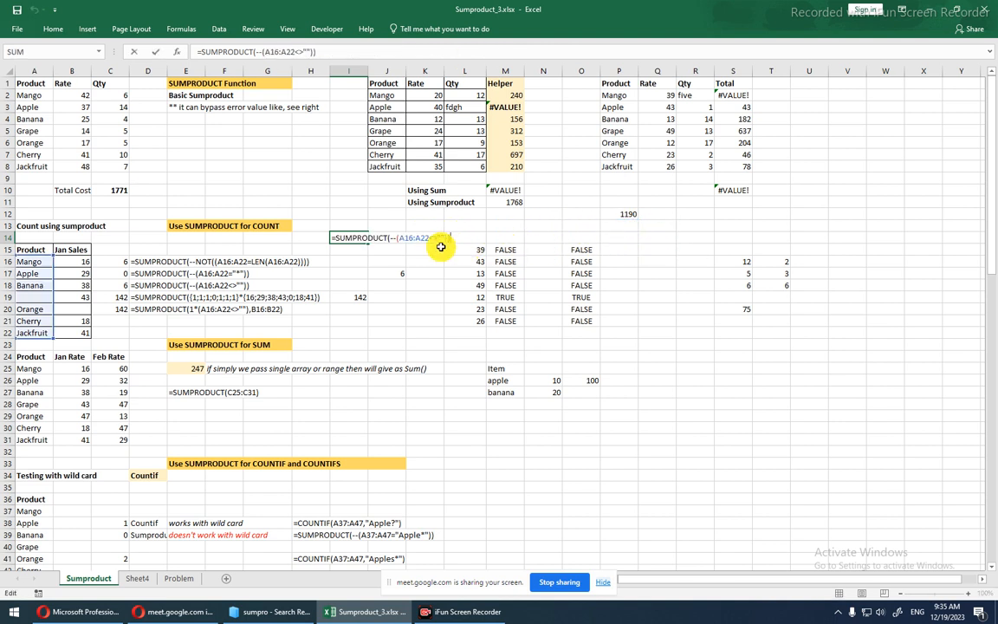
pyautogui.moveTo(396, 237); pyautogui.dragTo(456, 240)
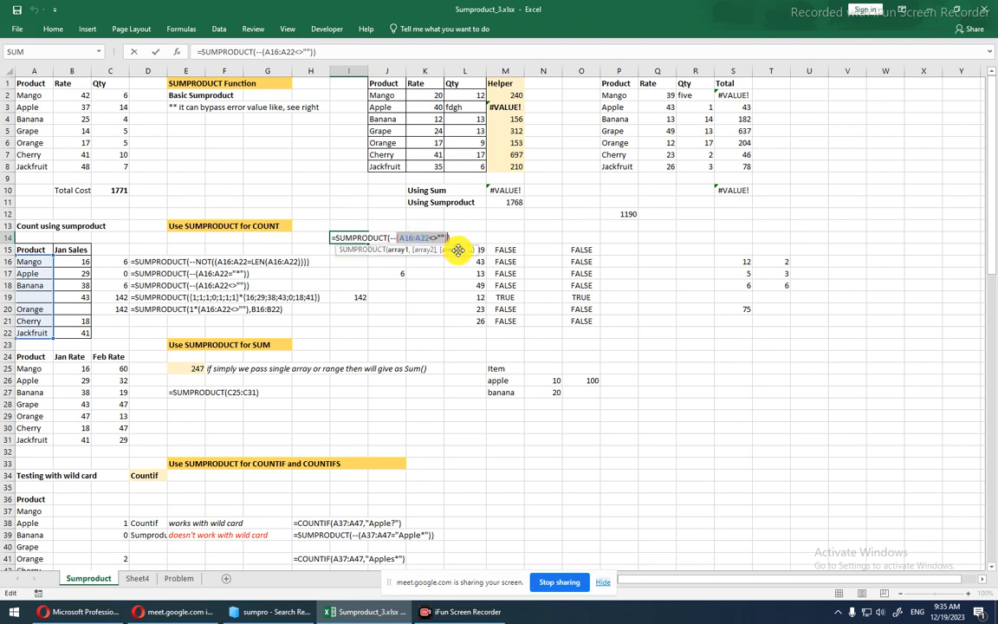
pyautogui.press('F9')
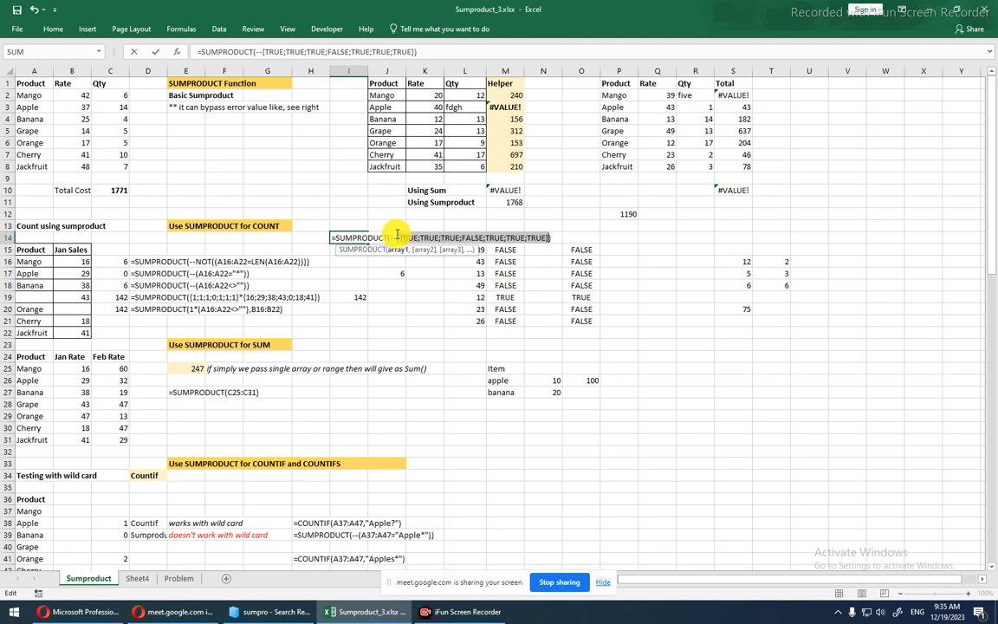
pyautogui.moveTo(399, 234); pyautogui.dragTo(546, 237)
# Replace the double negative before the logical array in I14 with 1*.
pyautogui.click(398, 239)
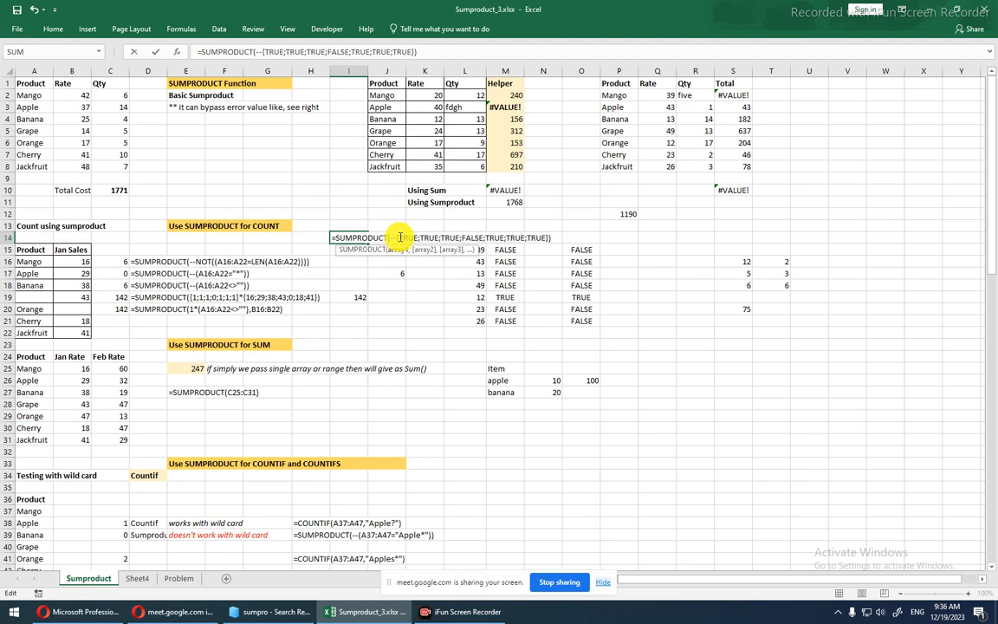
pyautogui.press('BackSpace')
pyautogui.press('BackSpace')
pyautogui.write('1*')
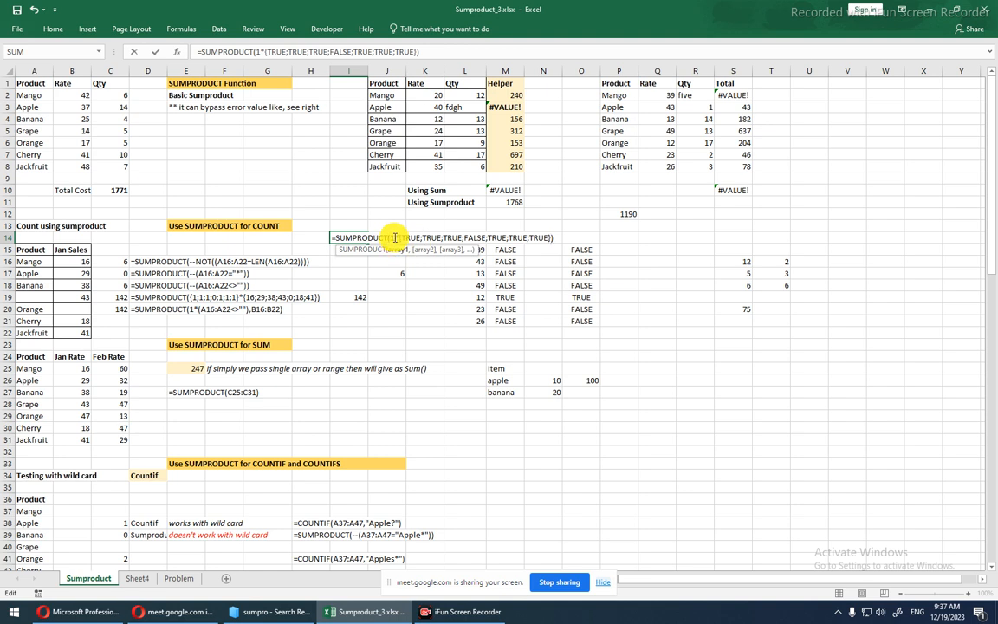
# Evaluate the argument that multiplies the logical array by 1 in I14, inspect the numeric array, and undo the evaluation.
pyautogui.moveTo(393, 238); pyautogui.dragTo(549, 237)
pyautogui.click(551, 237)
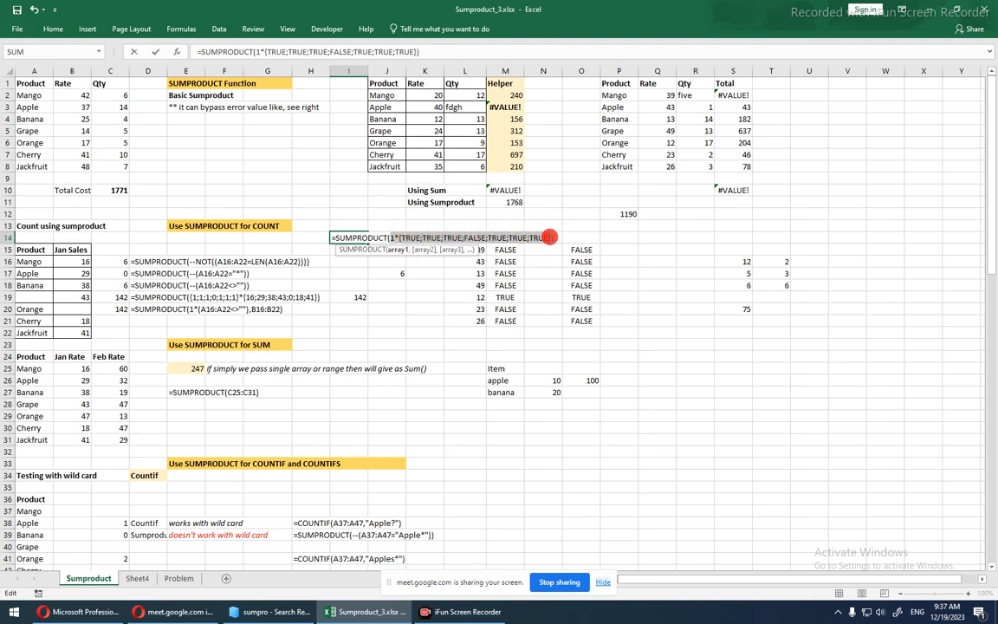
pyautogui.hotkey('shift', 'Left')
pyautogui.hotkey('shift', 'Left')
pyautogui.hotkey('shift', 'Left')
pyautogui.hotkey('shift', 'Left')
pyautogui.hotkey('shift', 'Left')
pyautogui.hotkey('shift', 'Left')
pyautogui.hotkey('shift', 'Left')
pyautogui.hotkey('shift', 'Left')
pyautogui.hotkey('shift', 'Left')
pyautogui.hotkey('shift', 'Left')
pyautogui.hotkey('shift', 'Left')
pyautogui.hotkey('shift', 'Left')
pyautogui.hotkey('shift', 'Left')
pyautogui.hotkey('shift', 'Left')
pyautogui.hotkey('shift', 'Left')
pyautogui.hotkey('shift', 'Left')
pyautogui.hotkey('shift', 'Left')
pyautogui.hotkey('shift', 'Left')
pyautogui.hotkey('shift', 'Left')
pyautogui.hotkey('shift', 'Left')
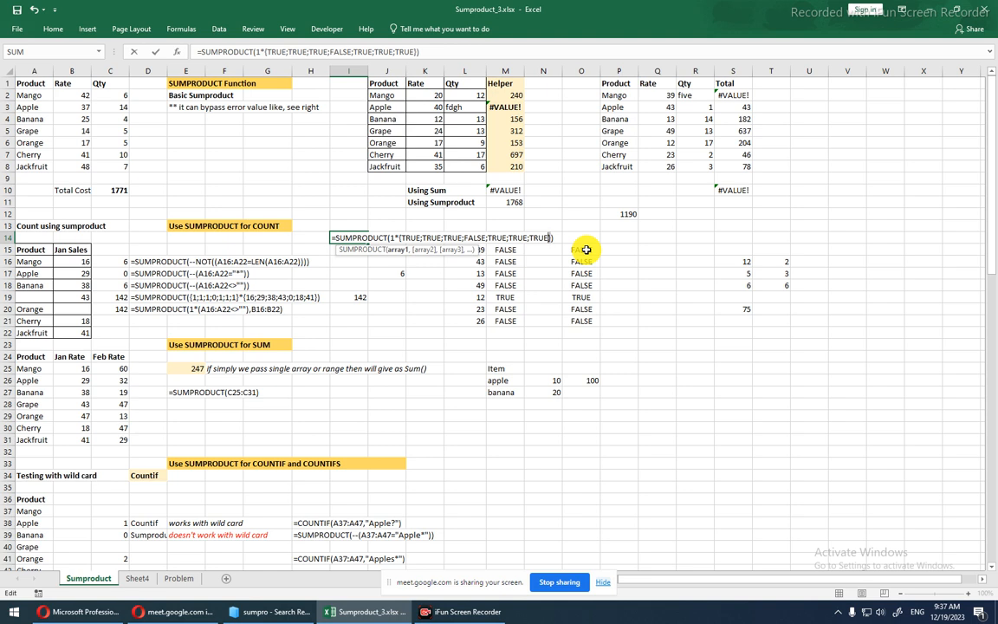
pyautogui.hotkey('shift', 'Left')
pyautogui.hotkey('shift', 'Left')
pyautogui.hotkey('shift', 'Left')
pyautogui.hotkey('shift', 'Left')
pyautogui.hotkey('shift', 'Left')
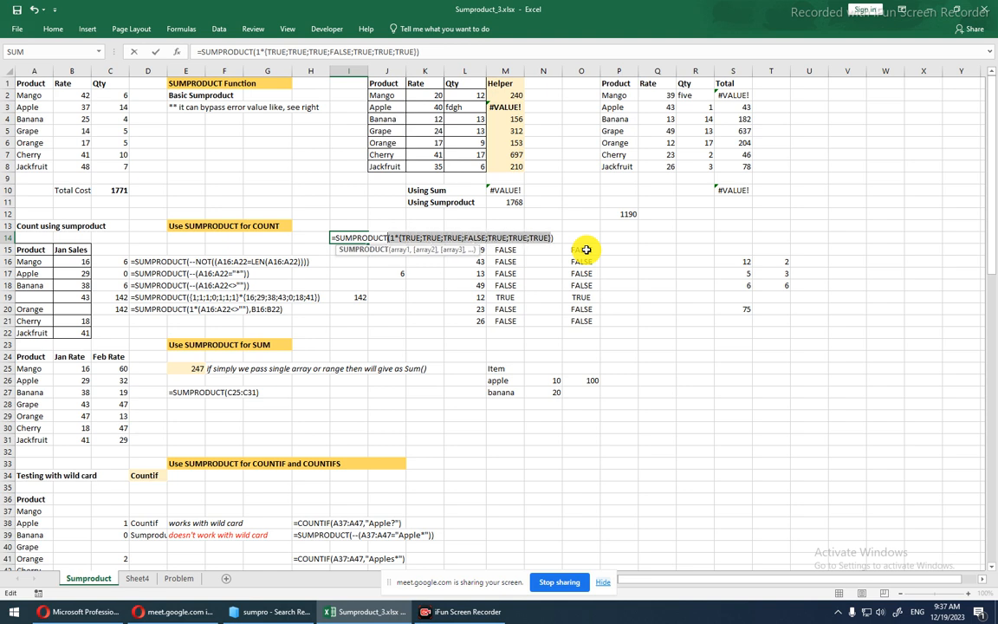
pyautogui.hotkey('shift', 'Right')
pyautogui.press('F9')
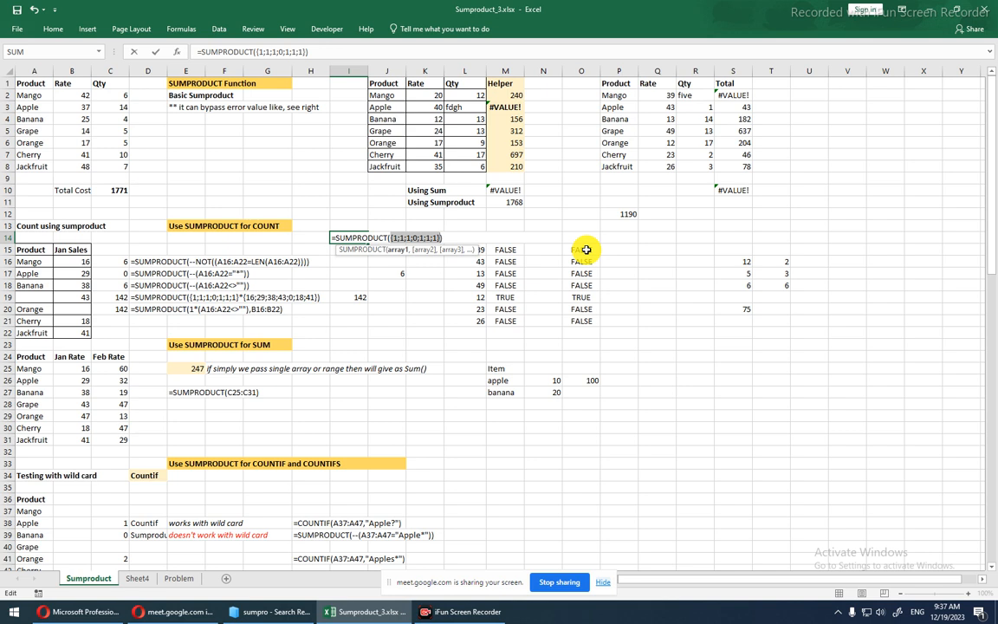
pyautogui.hotkey('ctrl', 'z')
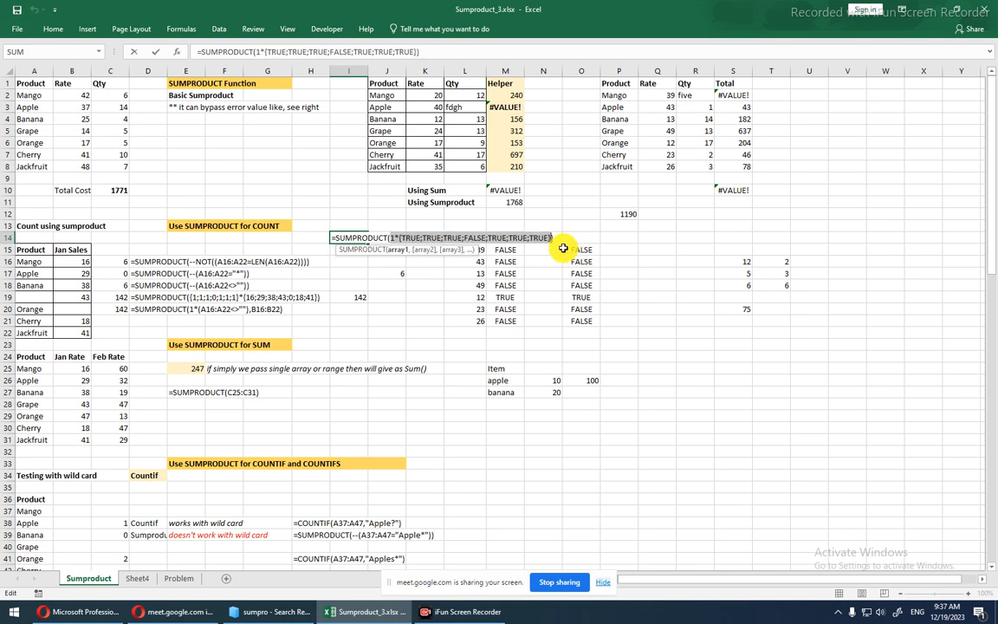
# Change the multiplier in I14 to 0, evaluate the product with the logical array, and undo the evaluation.
pyautogui.click(395, 238)
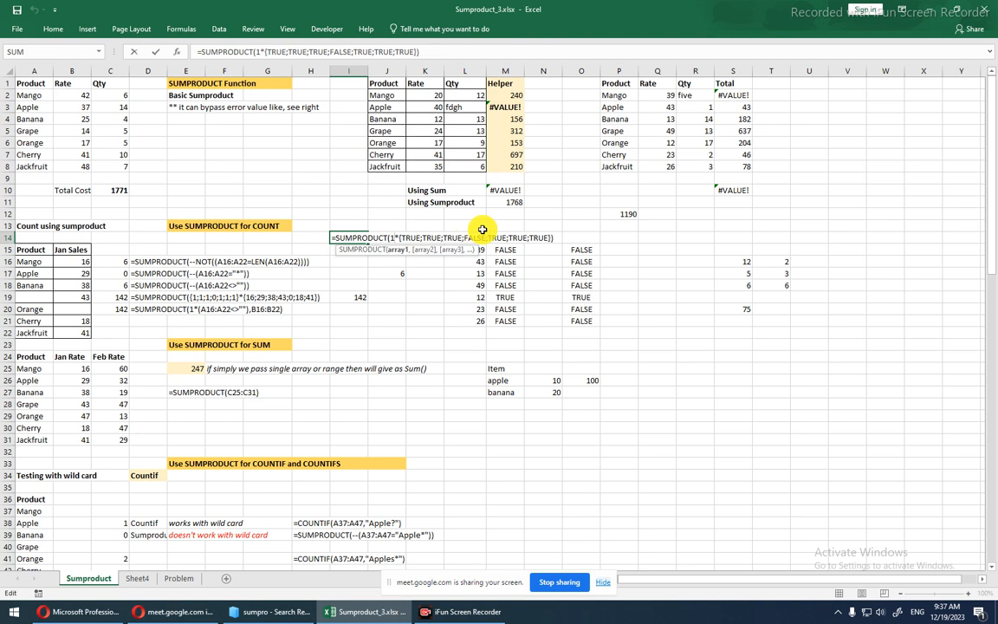
pyautogui.press('BackSpace')
pyautogui.write('0')
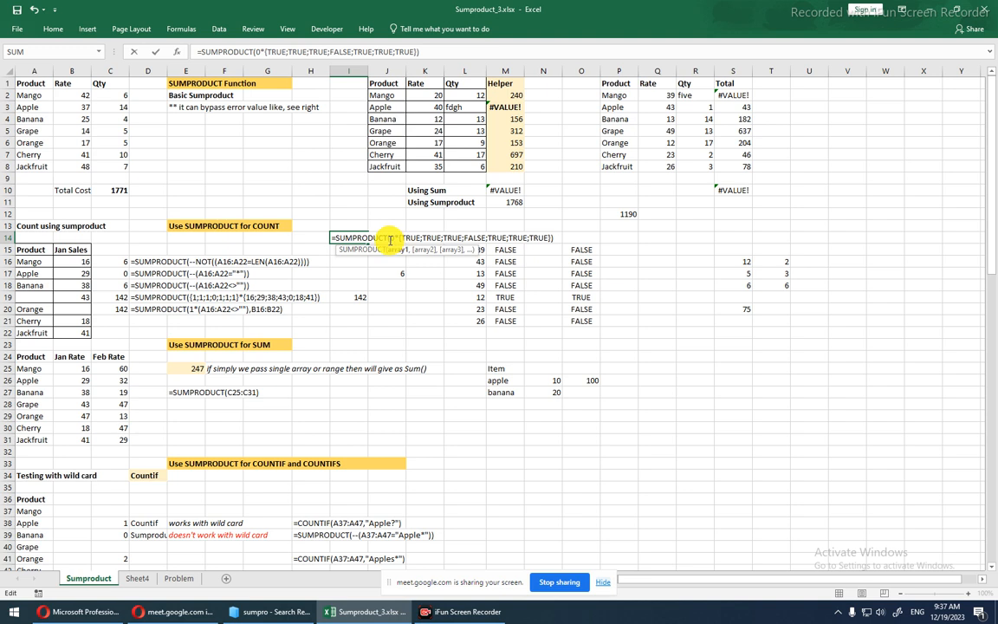
pyautogui.moveTo(397, 238); pyautogui.dragTo(543, 240)
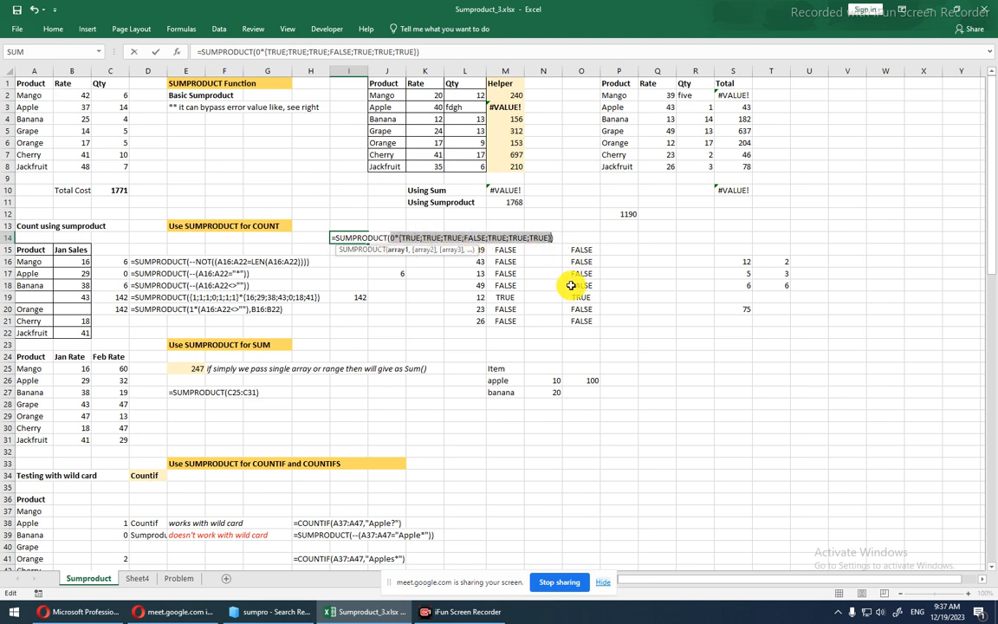
pyautogui.press('F9')
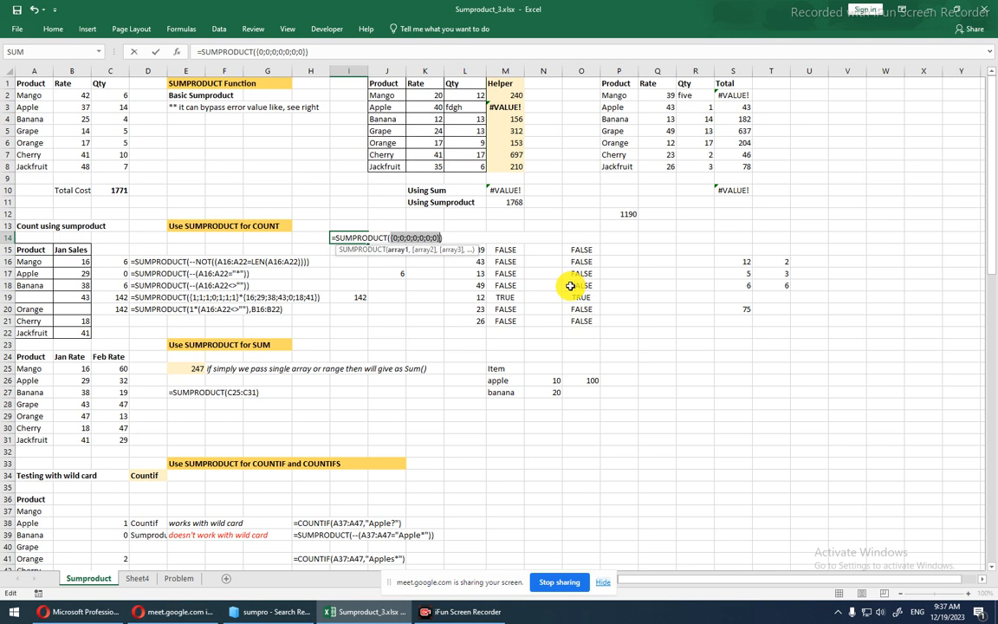
pyautogui.hotkey('ctrl', 'z')
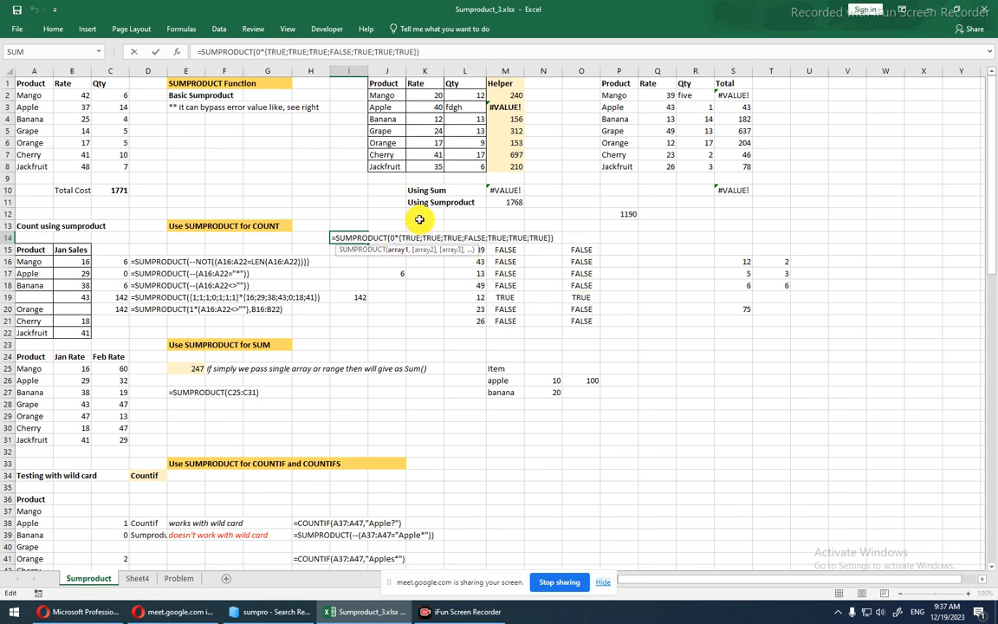
# Change the operator after 0 in I14 to +, evaluate the sum with the logical array, and undo the evaluation.
pyautogui.press('BackSpace')
pyautogui.write('+')
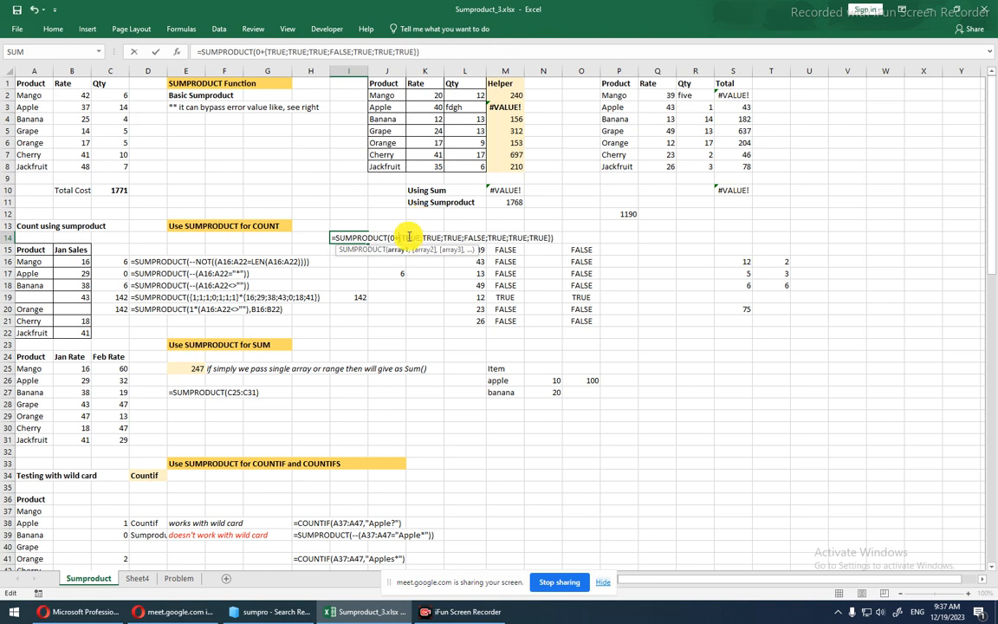
pyautogui.moveTo(390, 237); pyautogui.dragTo(552, 245)
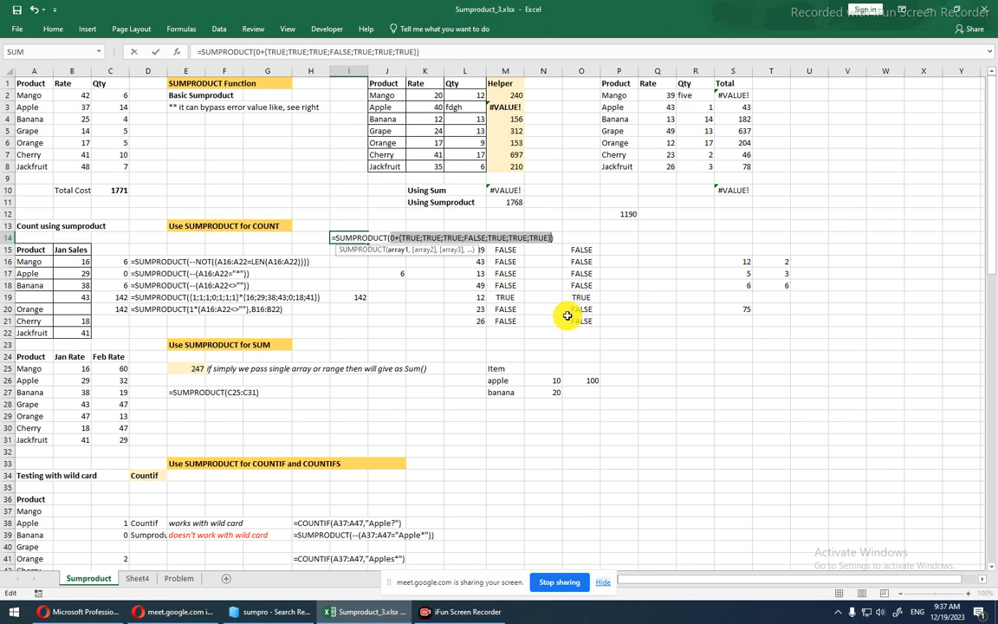
pyautogui.press('F9')
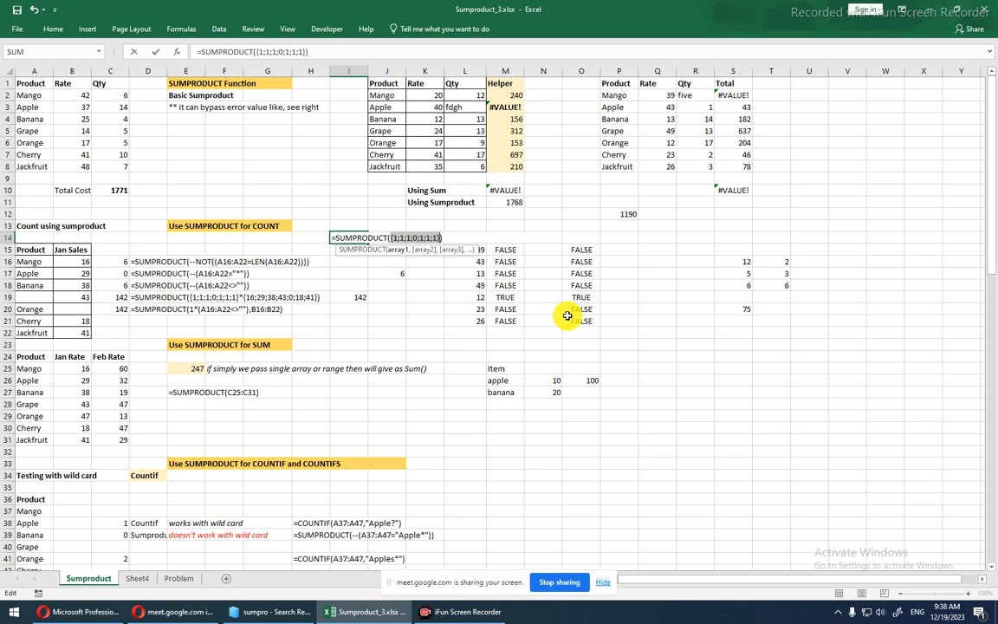
pyautogui.hotkey('ctrl', 'z')
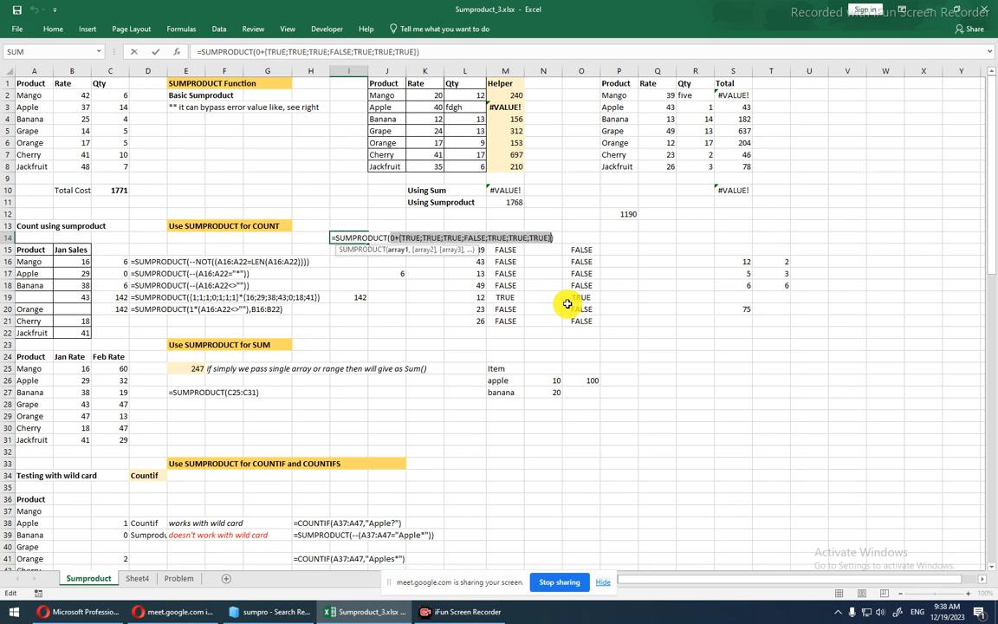
# Replace the 0+ before the logical array in I14 with a double negative (--) and select the array.
pyautogui.click(406, 236)
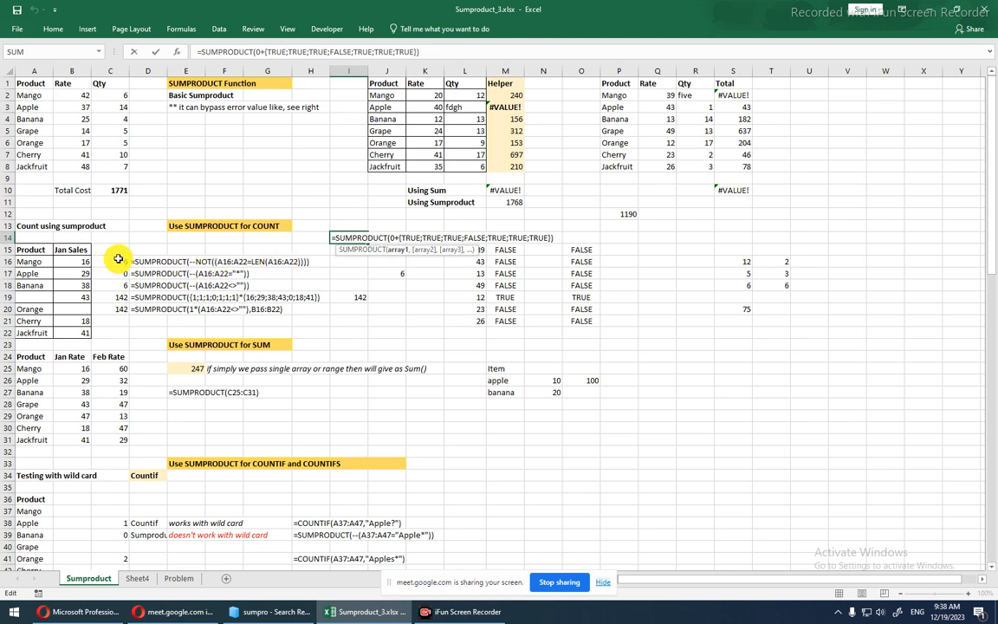
pyautogui.press('BackSpace')
pyautogui.press('BackSpace')
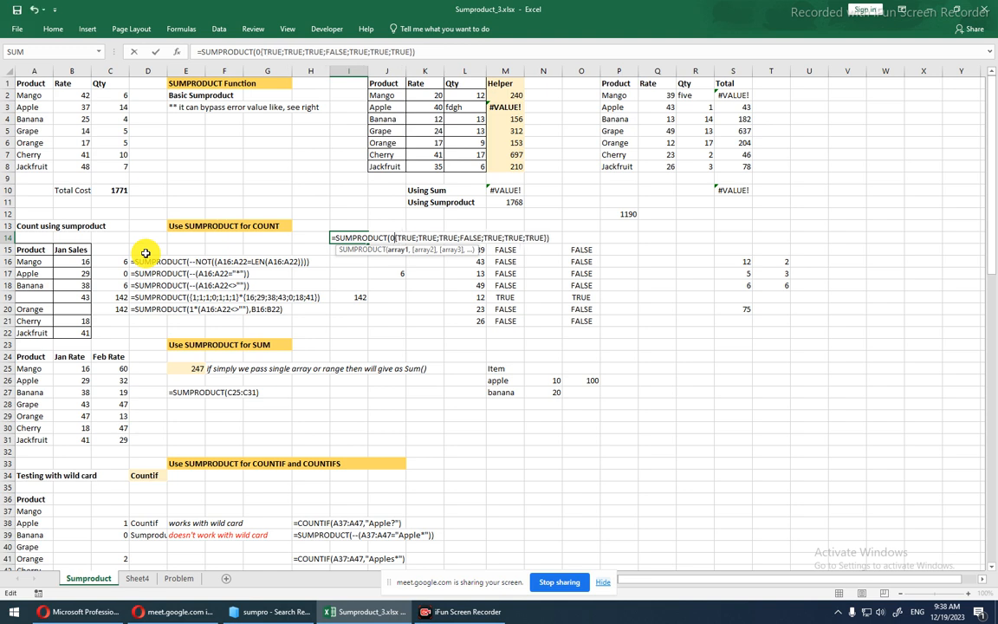
pyautogui.write('--')
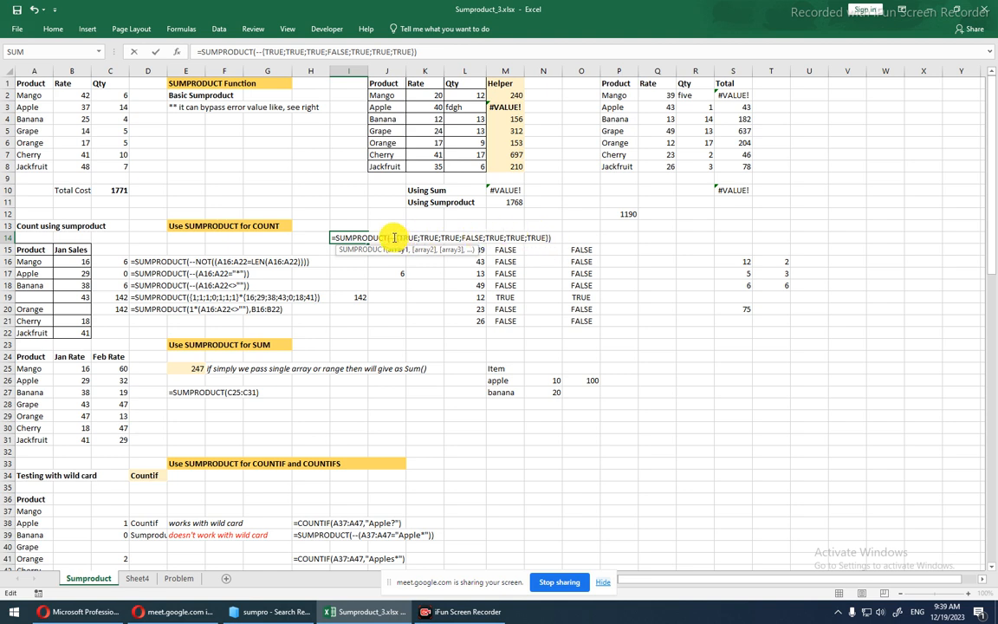
pyautogui.moveTo(395, 236); pyautogui.dragTo(566, 287)
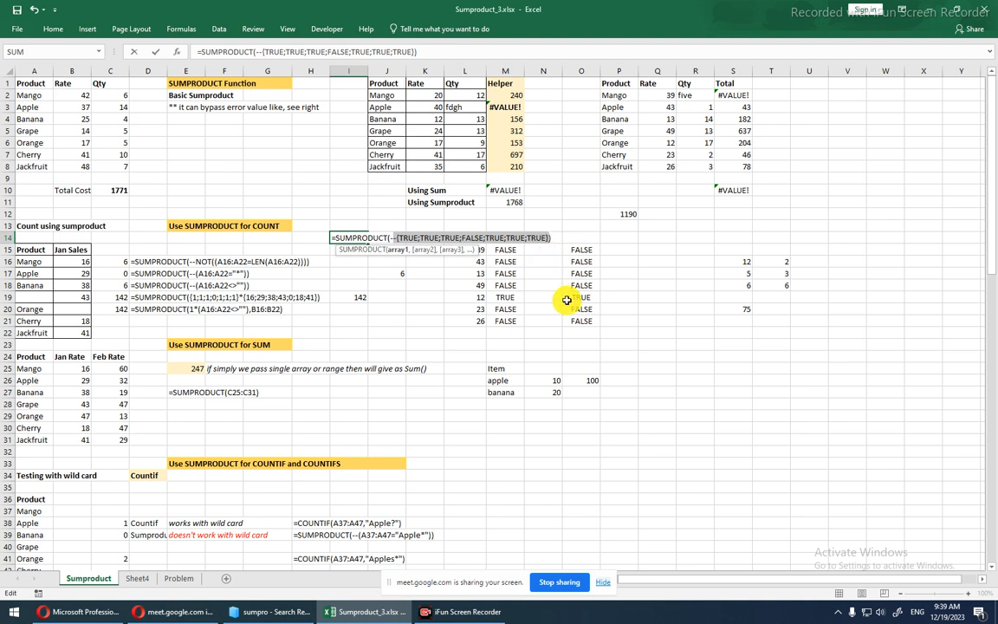
# Evaluate each of the two negations of the logical array in I14, inspect the numeric arrays, and undo the evaluations.
pyautogui.press('F9')
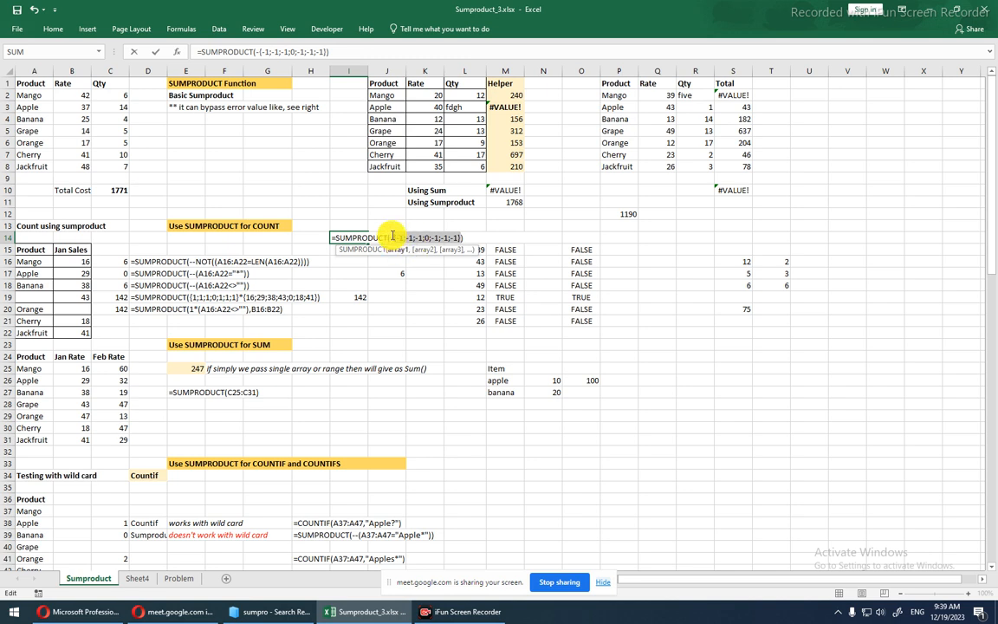
pyautogui.moveTo(391, 237); pyautogui.dragTo(462, 237)
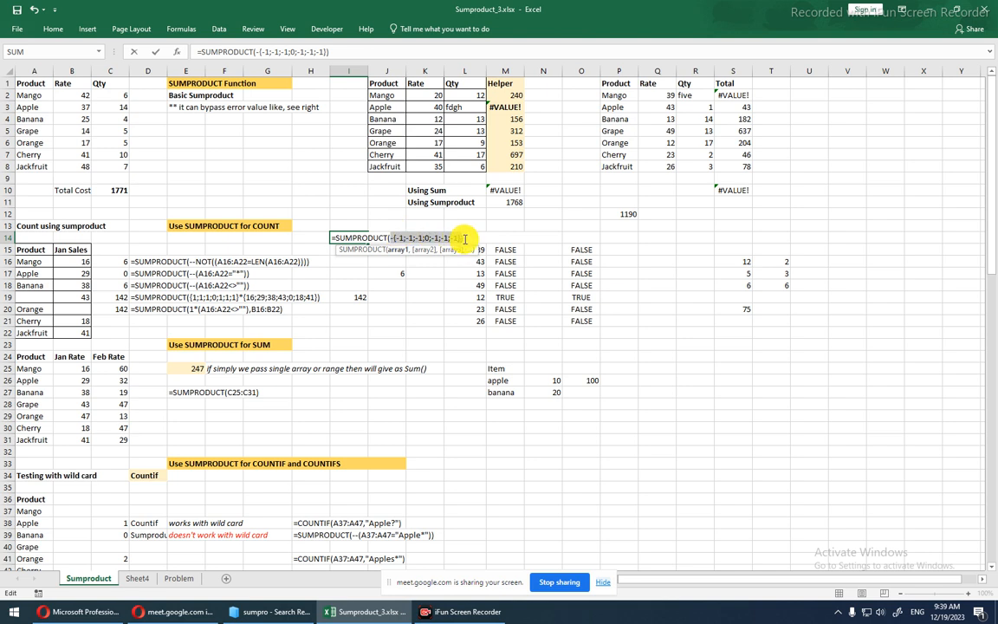
pyautogui.press('F9')
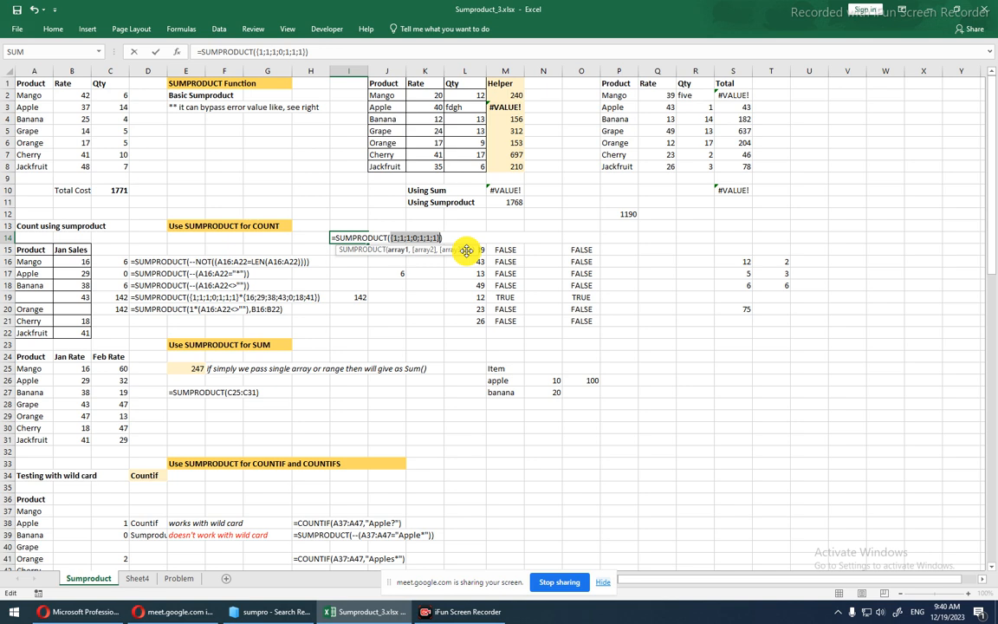
pyautogui.hotkey('ctrl', 'z')
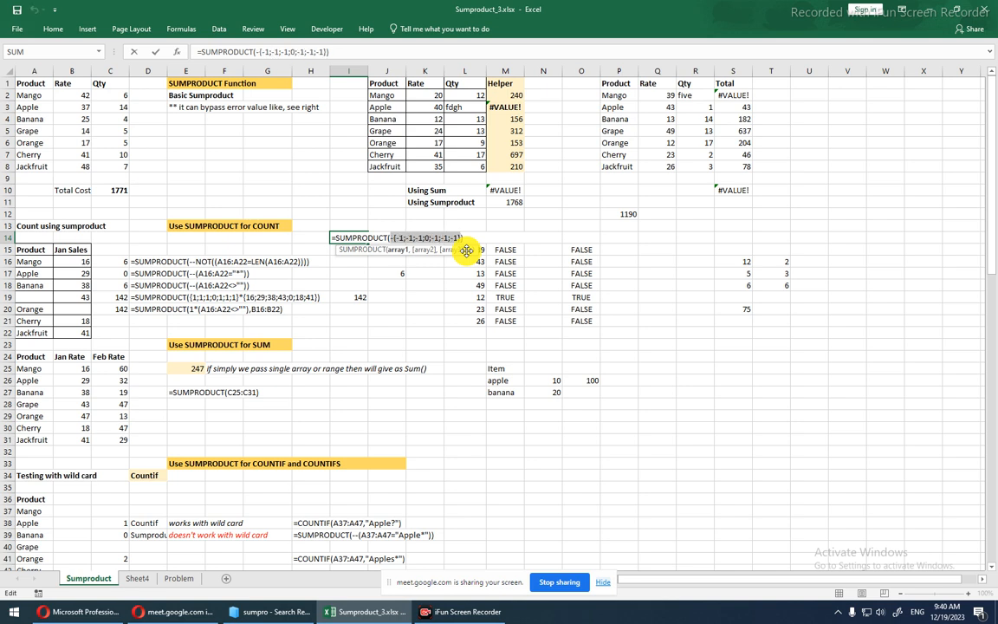
pyautogui.hotkey('ctrl', 'z')
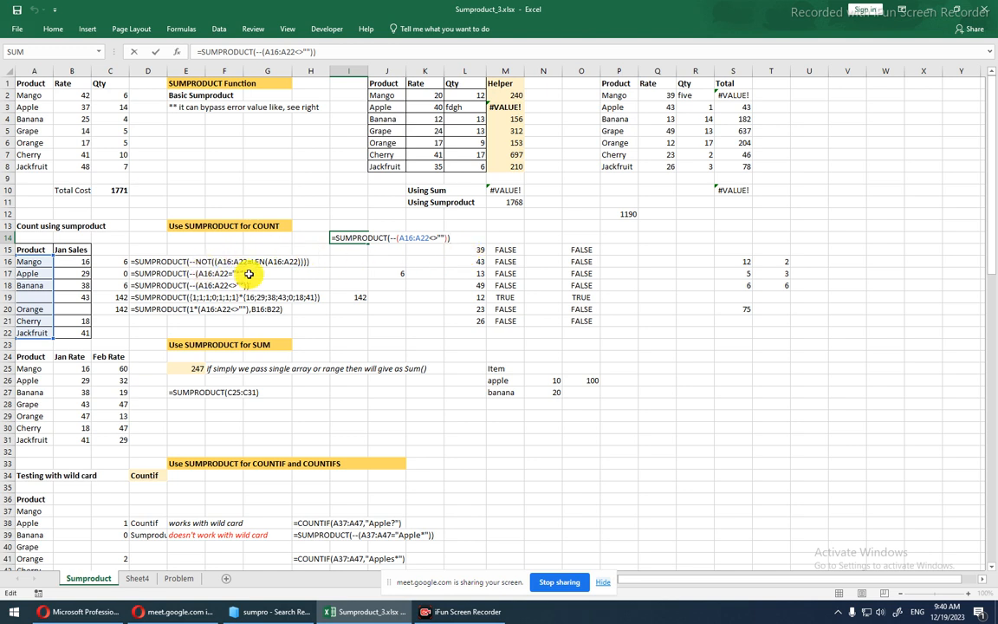
# Change the comparison inside the I14 SUMPRODUCT formula to A16:A22="*".
pyautogui.click(438, 237)
pyautogui.press('BackSpace')
pyautogui.press('BackSpace')
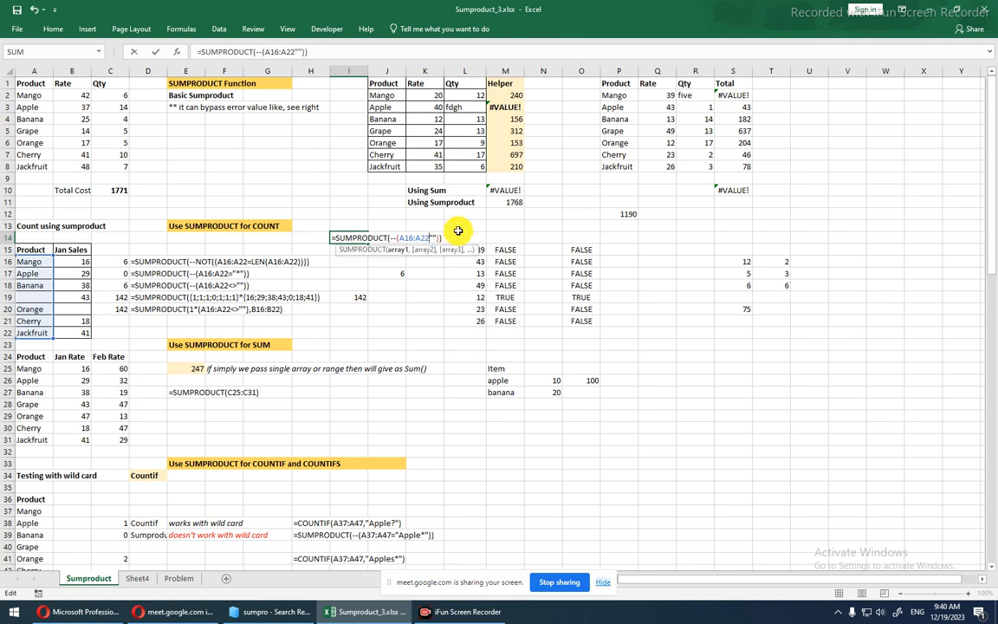
pyautogui.write('="*')
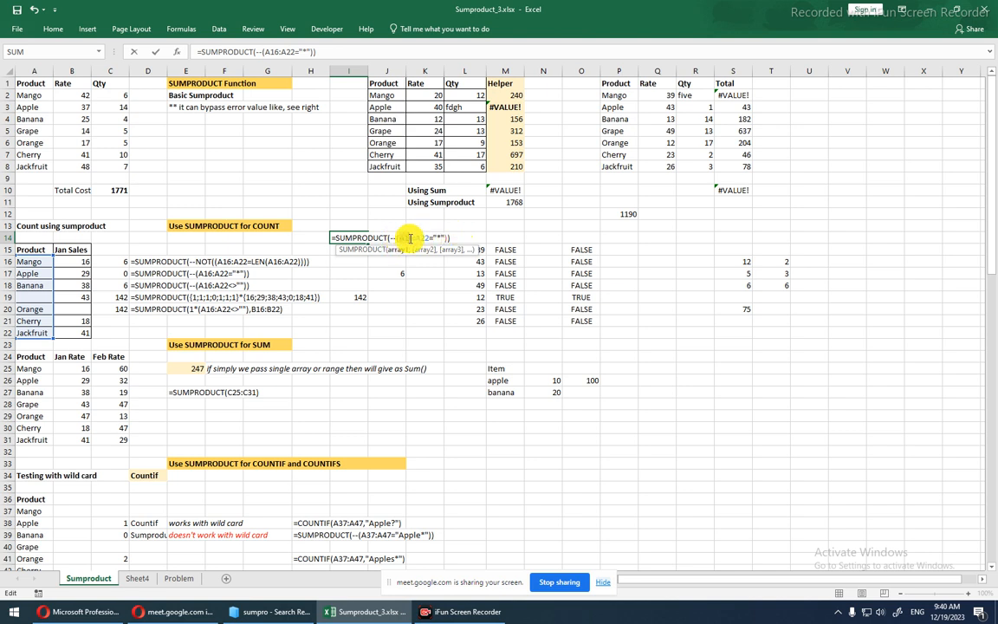
# Evaluate the wildcard comparison A16:A22="*" in I14, undo the evaluation, and highlight the range reference.
pyautogui.moveTo(398, 238); pyautogui.dragTo(444, 237)
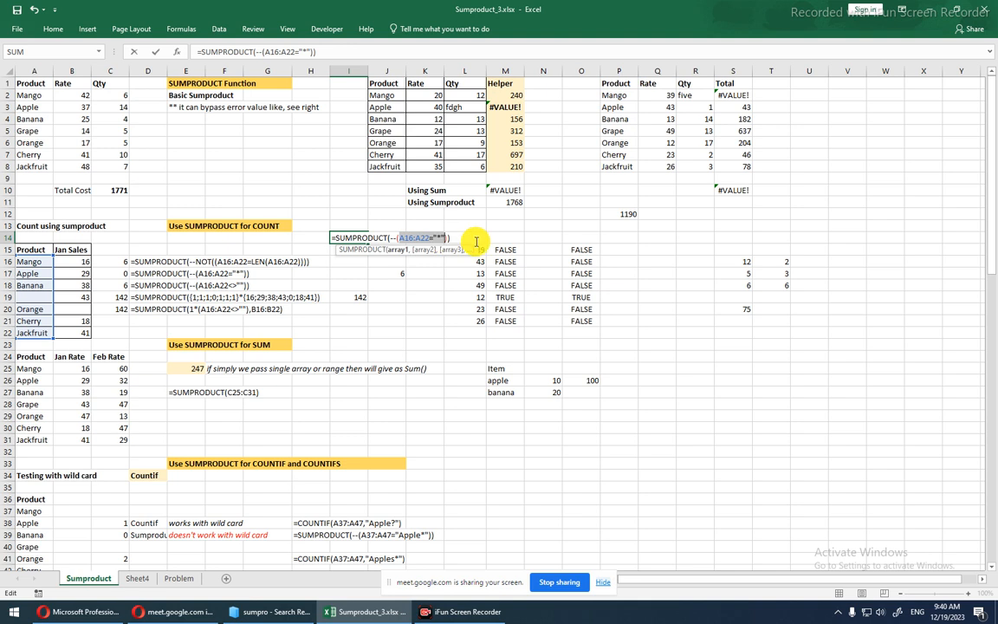
pyautogui.press('F9')
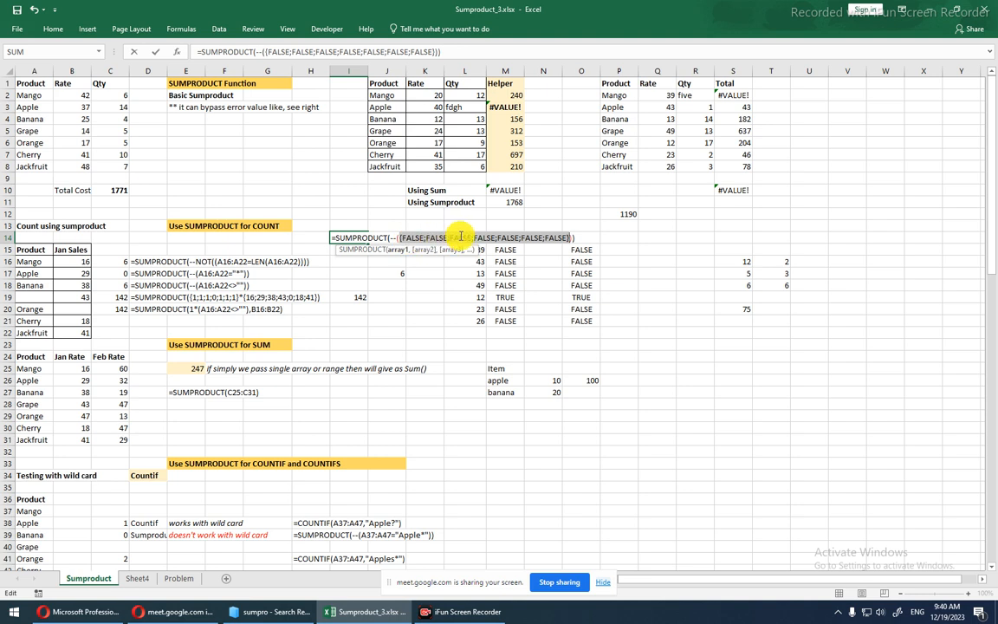
pyautogui.hotkey('ctrl', 'z')
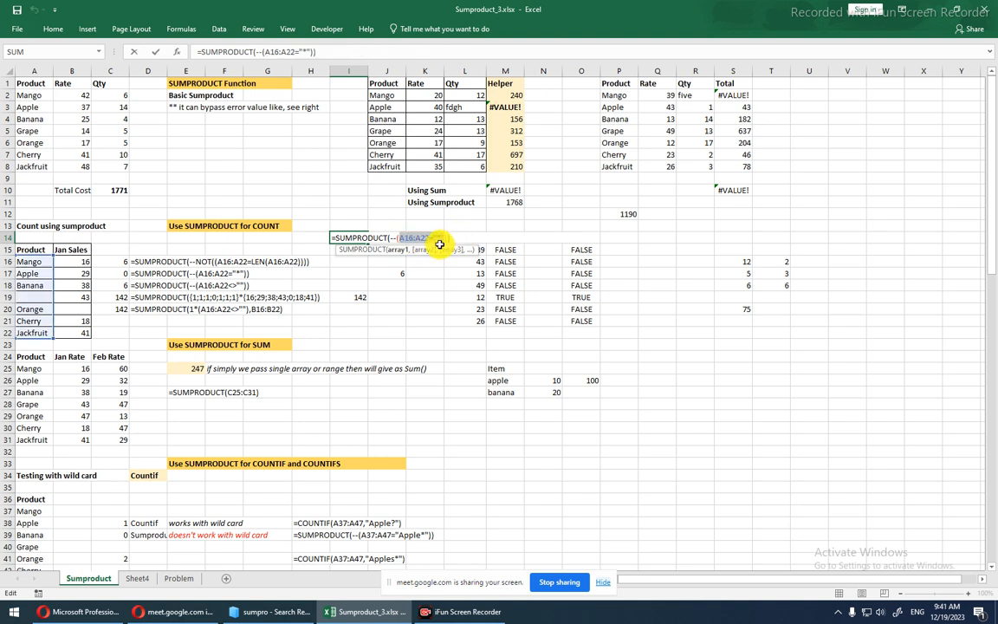
pyautogui.moveTo(400, 239); pyautogui.dragTo(431, 239)
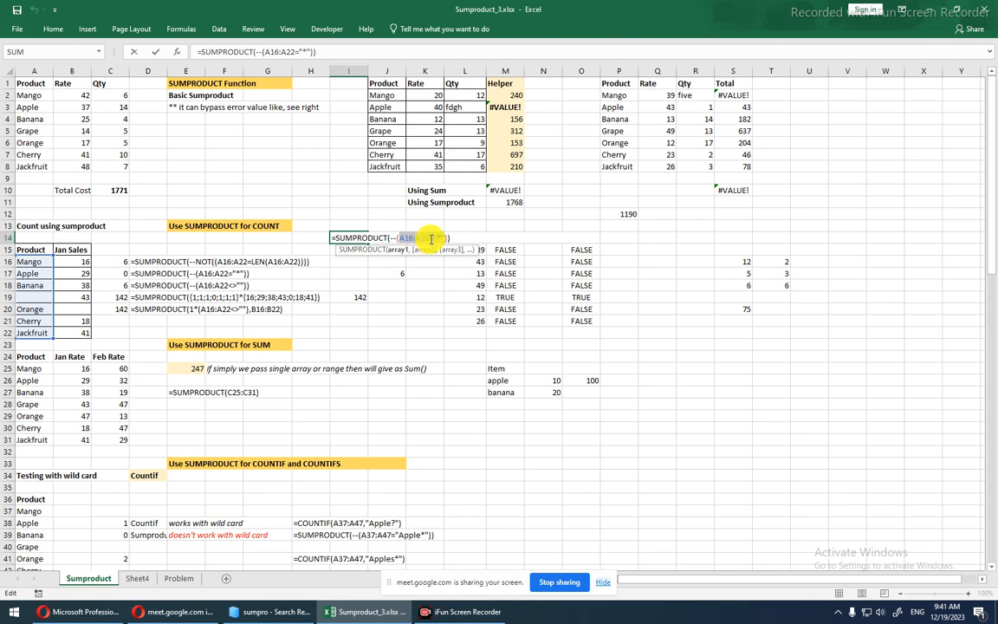
# Replace the "*" criterion in the I14 formula with LEN(A16:A22).
pyautogui.click(436, 238)
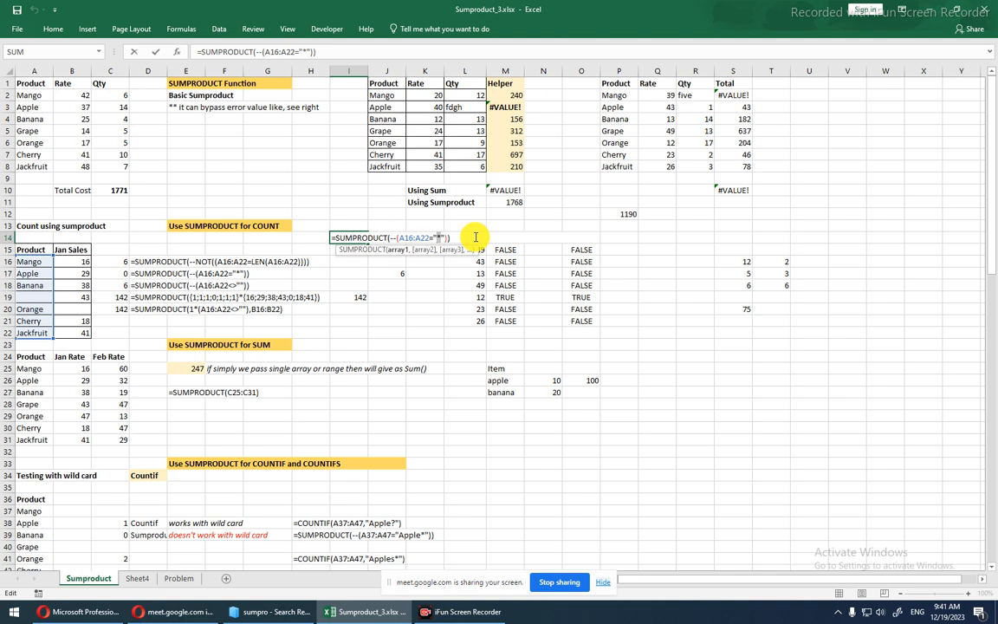
pyautogui.press('BackSpace')
pyautogui.press('BackSpace')
pyautogui.press('BackSpace')
pyautogui.write('LEN(')
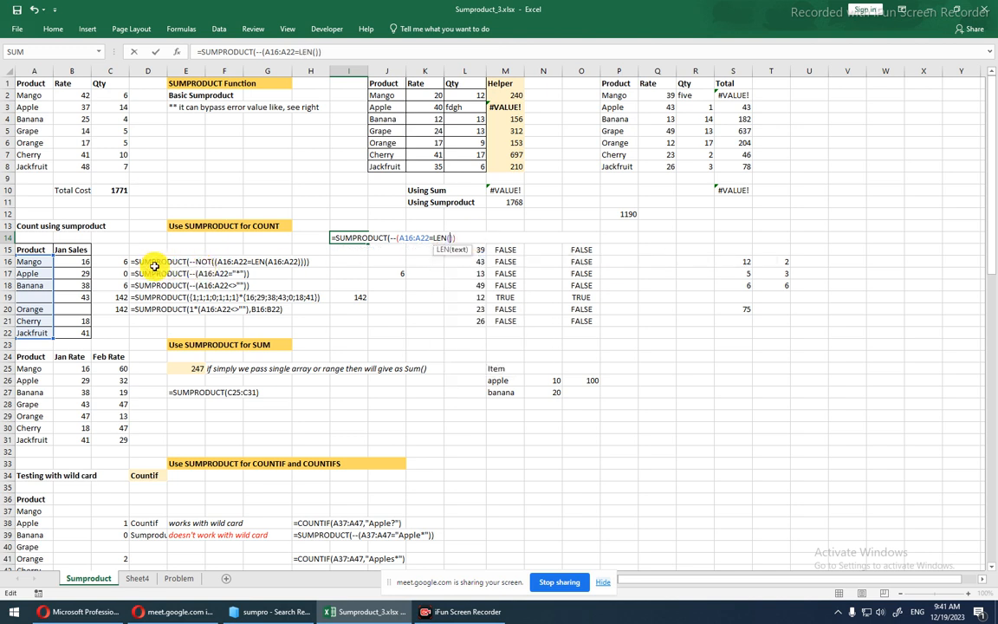
pyautogui.moveTo(36, 261); pyautogui.dragTo(41, 333)
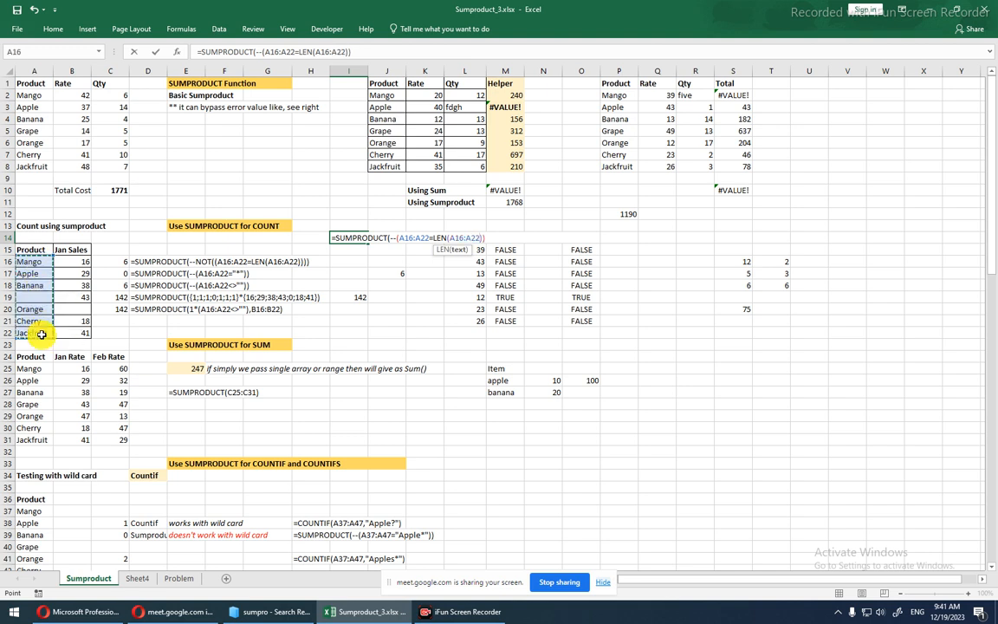
pyautogui.write(')')
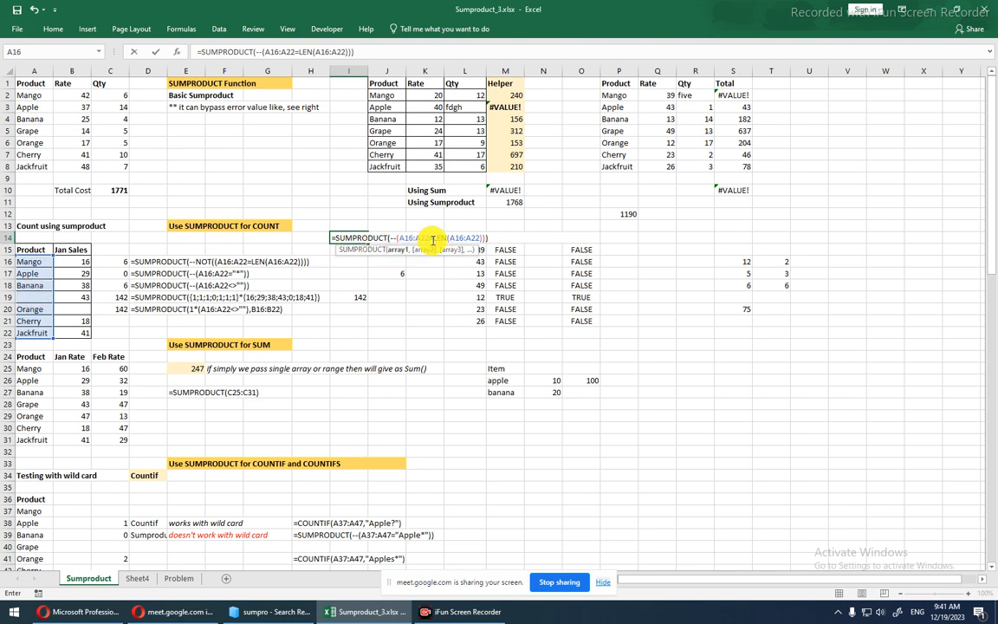
# Evaluate LEN(A16:A22) and the A16:A22 reference in I14 to show their arrays.
pyautogui.moveTo(433, 239); pyautogui.dragTo(479, 239)
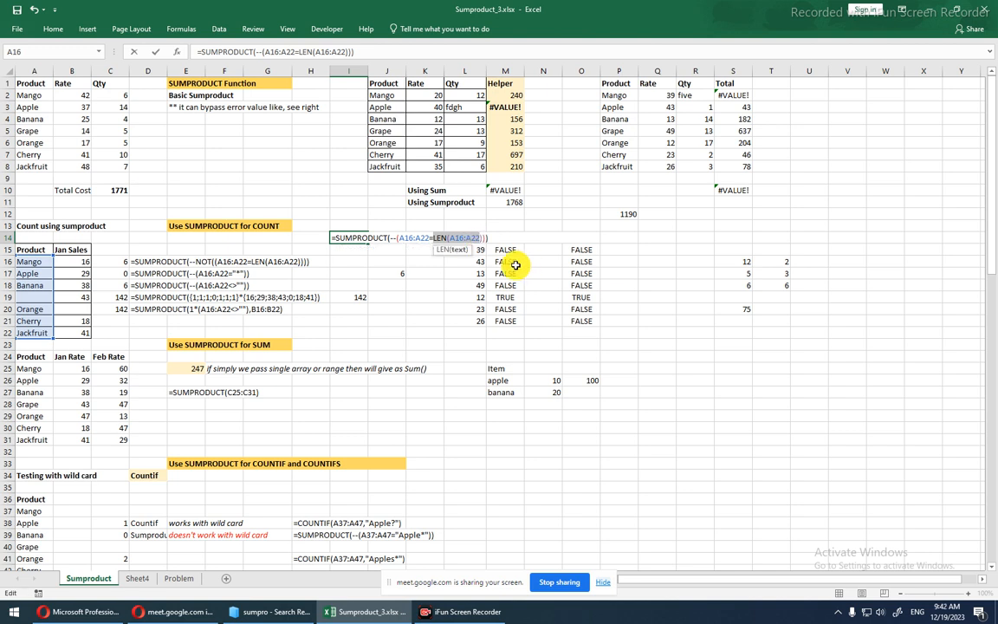
pyautogui.hotkey('shift', 'Right')
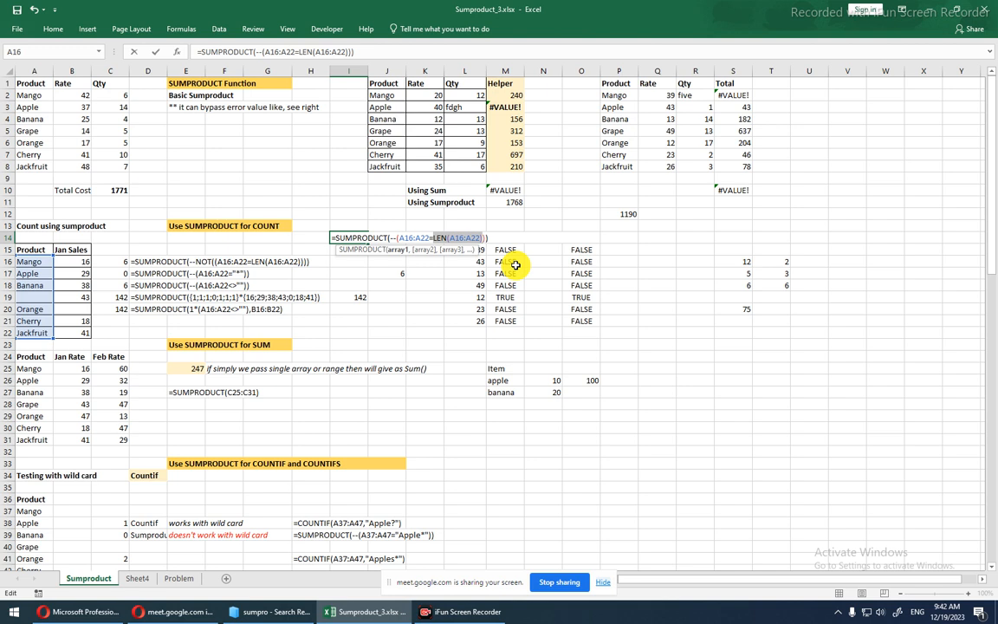
pyautogui.press('F9')
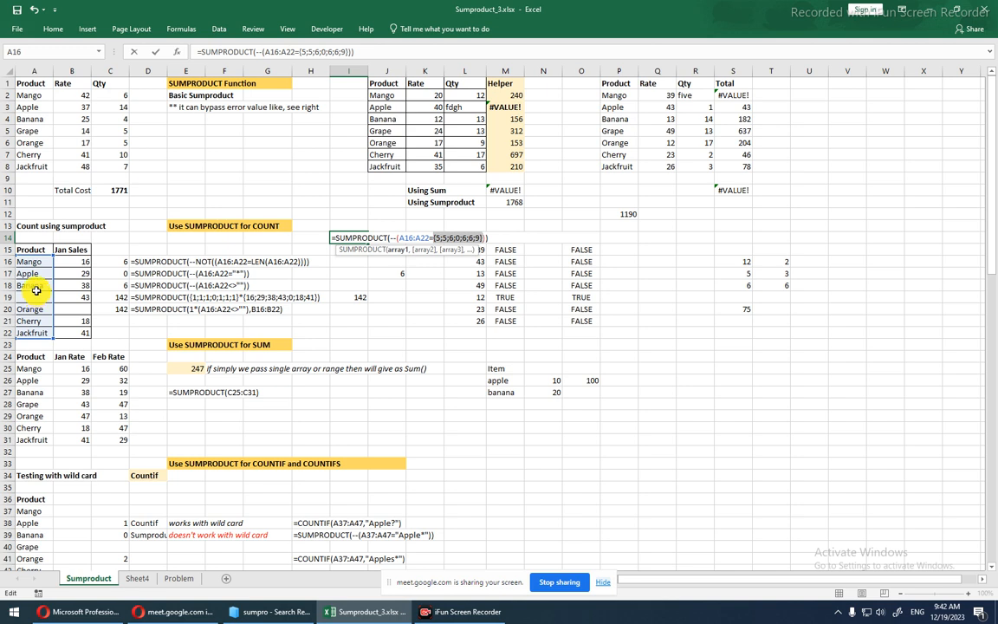
pyautogui.moveTo(399, 237); pyautogui.dragTo(424, 238)
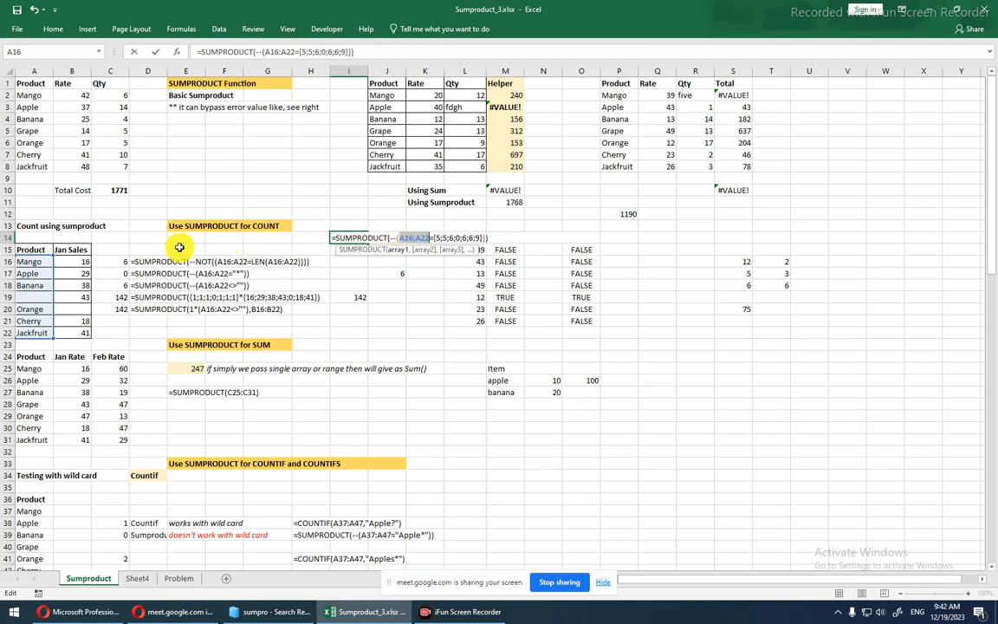
pyautogui.press('F9')
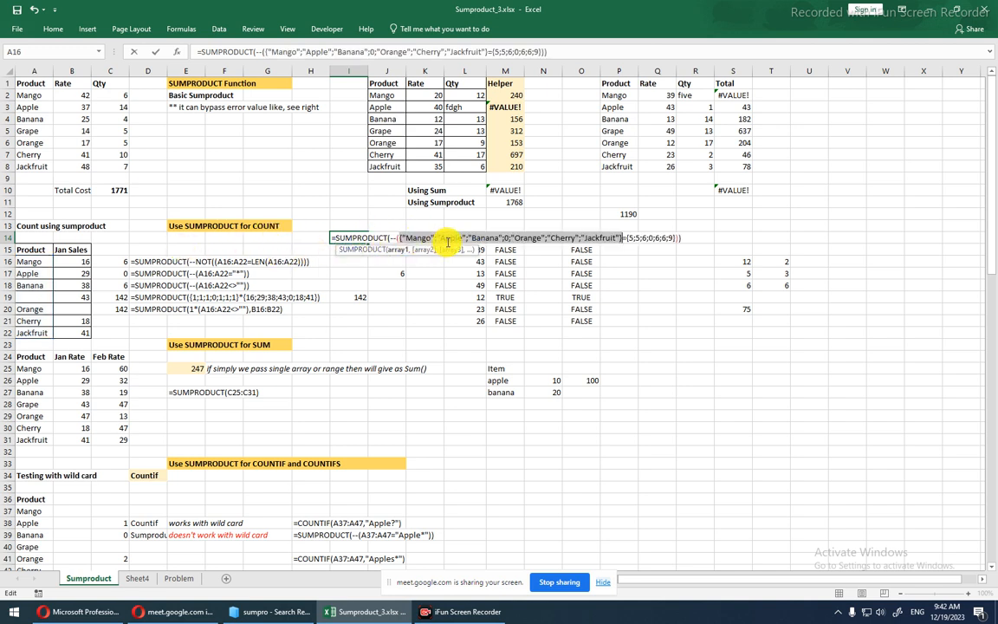
# Compare the product entries with their lengths in the I14 arrays, and evaluate the equality between the two arrays.
pyautogui.doubleClick(414, 237)
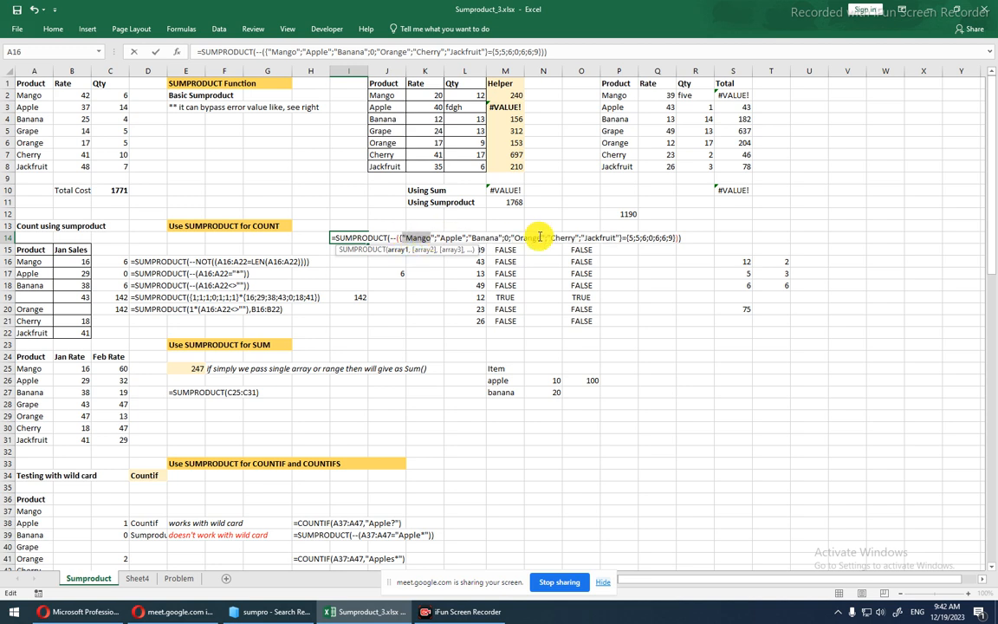
pyautogui.click(632, 238)
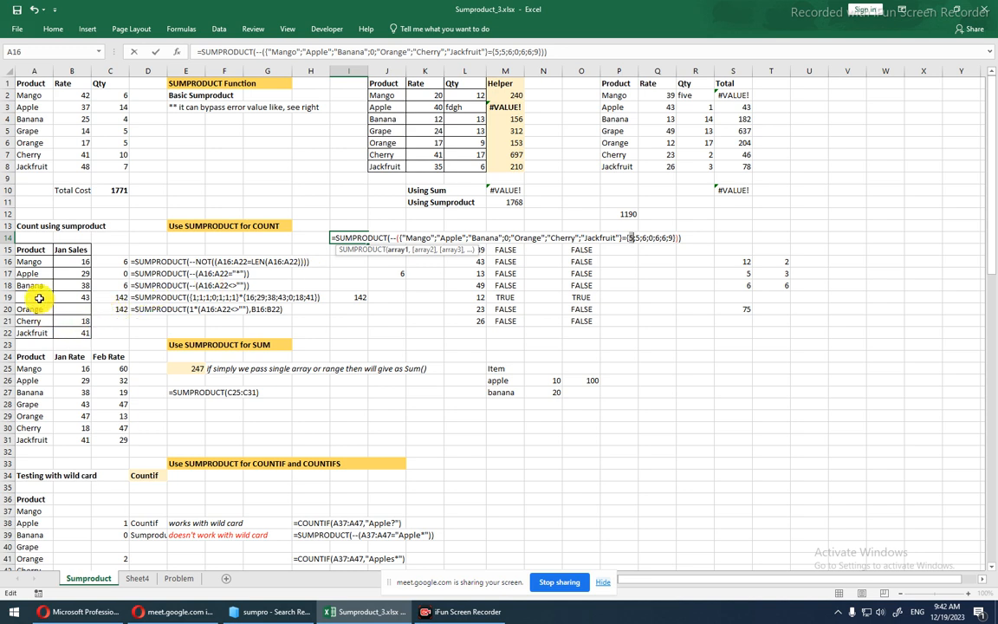
pyautogui.doubleClick(508, 239)
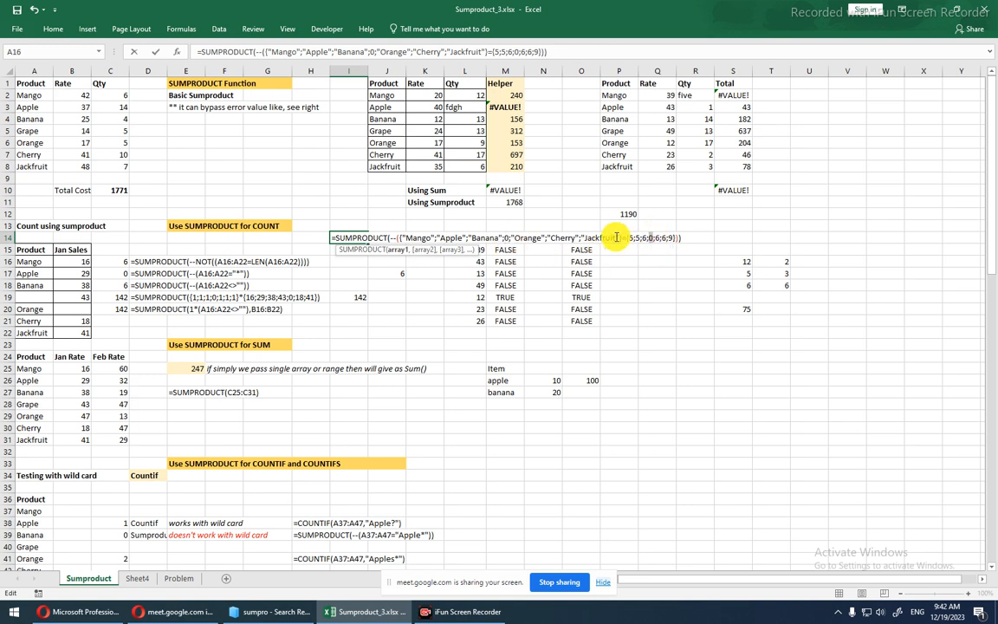
pyautogui.moveTo(506, 238); pyautogui.dragTo(510, 238)
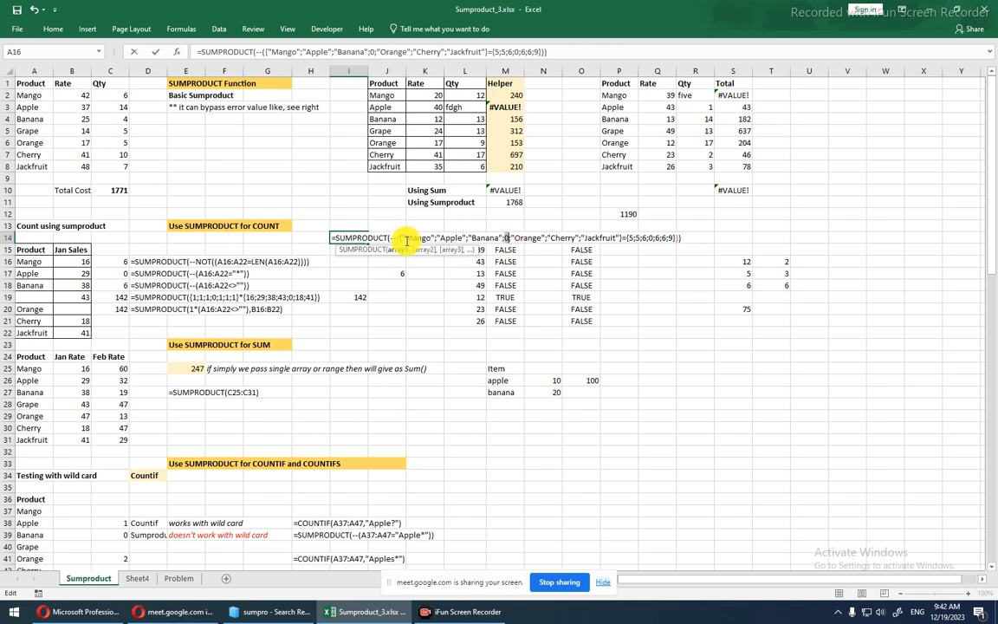
pyautogui.doubleClick(523, 237)
pyautogui.moveTo(398, 238); pyautogui.dragTo(676, 238)
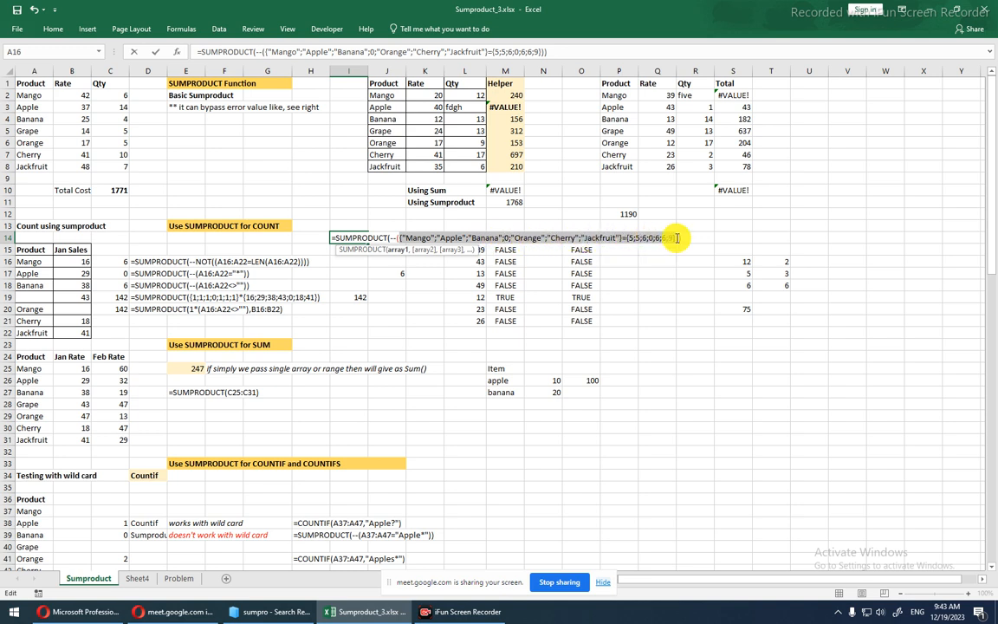
pyautogui.press('F9')
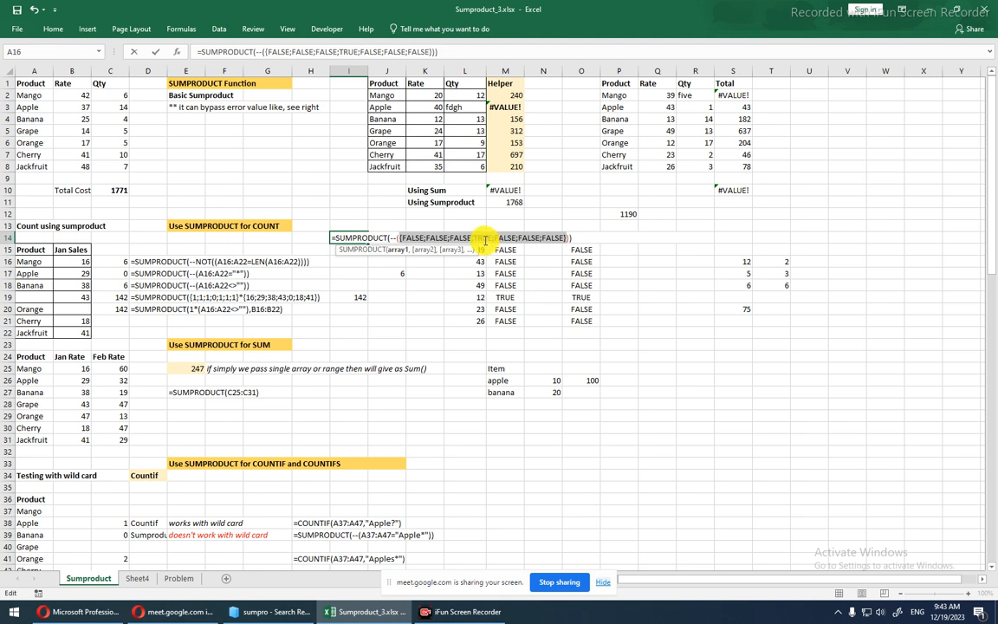
# Apply NOT to the logical array in I14 and evaluate the reversed array.
pyautogui.click(396, 237)
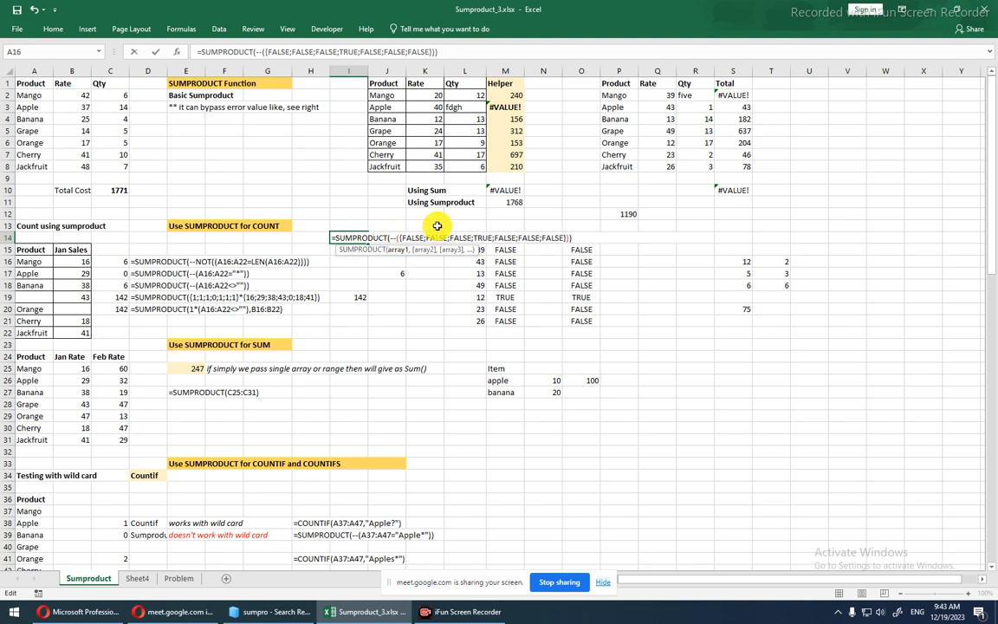
pyautogui.write('not')
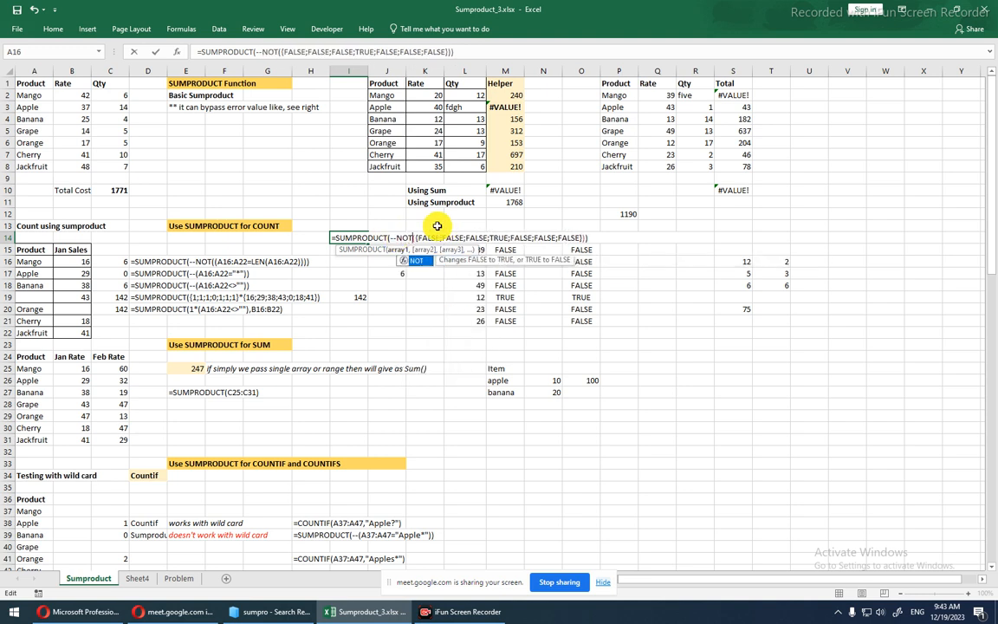
pyautogui.doubleClick(402, 236)
pyautogui.moveTo(402, 236); pyautogui.dragTo(588, 238)
pyautogui.press('F9')
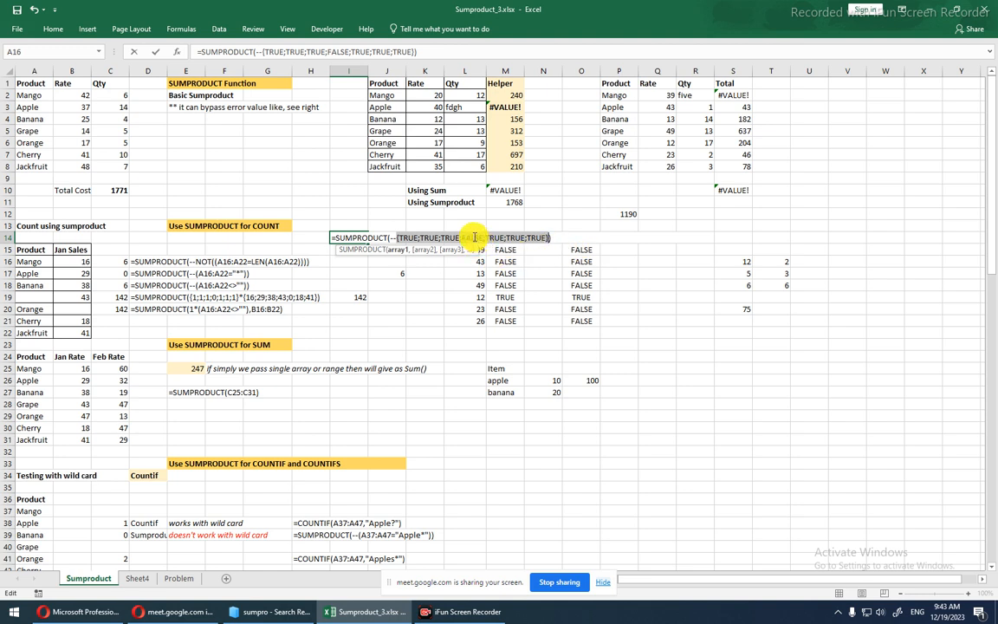
# Evaluate the double-negated array and the whole SUMPRODUCT formula in I14, and cancel the cell edit.
pyautogui.moveTo(390, 239); pyautogui.dragTo(549, 237)
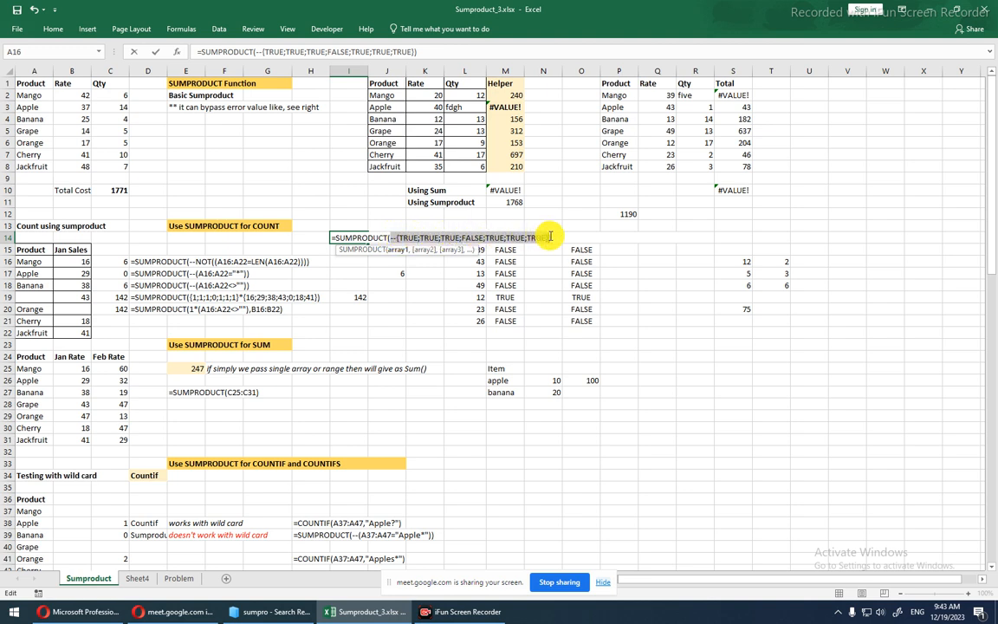
pyautogui.press('F9')
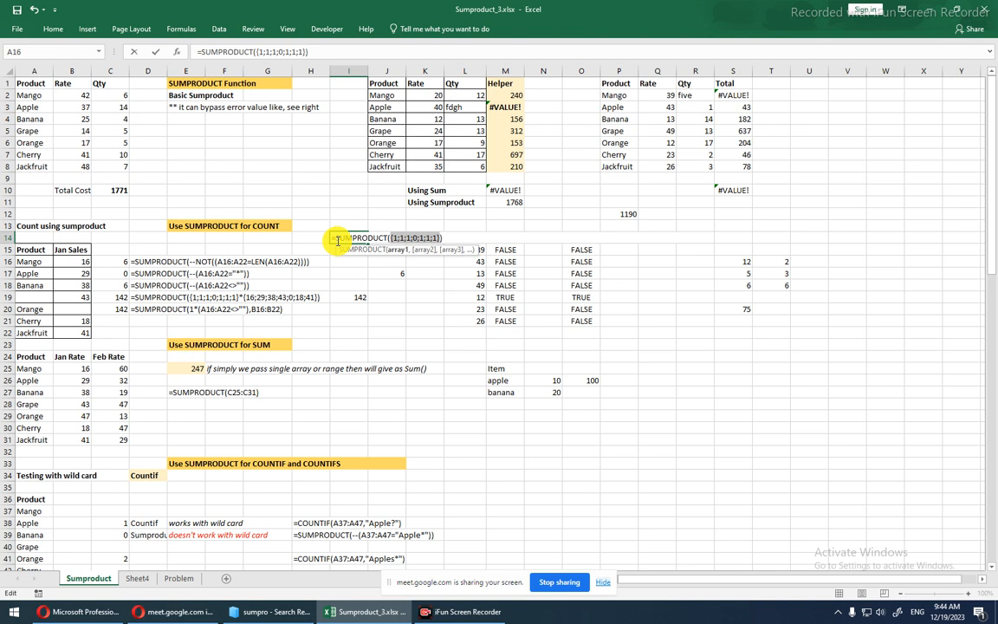
pyautogui.moveTo(338, 240); pyautogui.dragTo(467, 236)
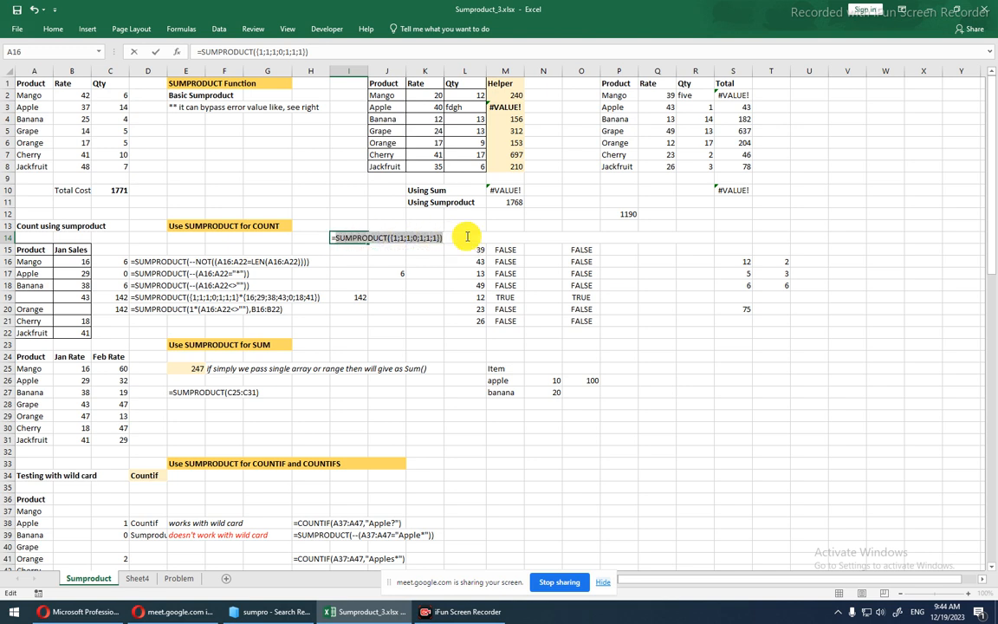
pyautogui.press('F9')
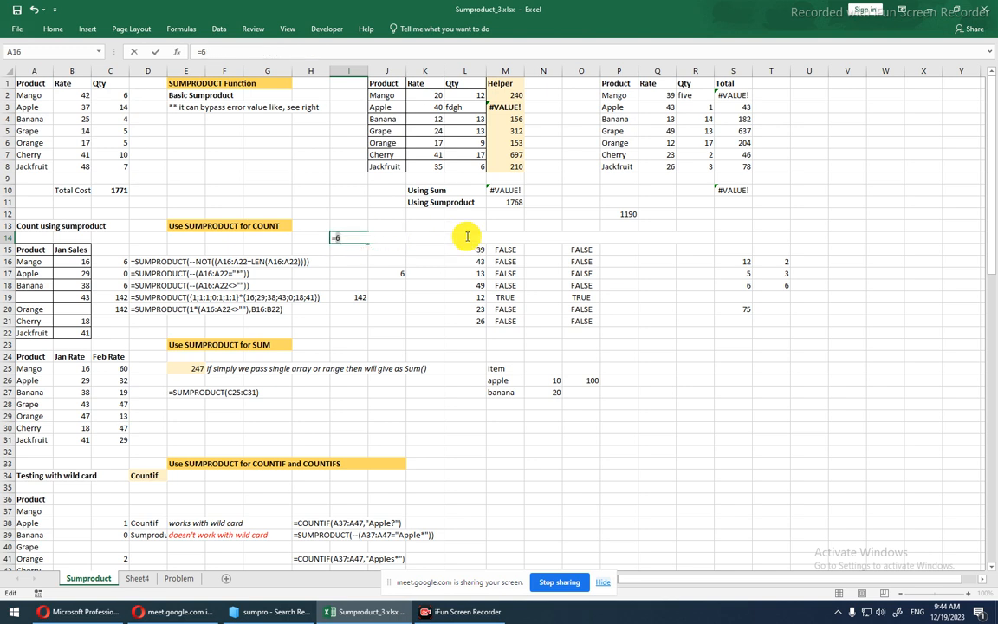
pyautogui.press('Escape')
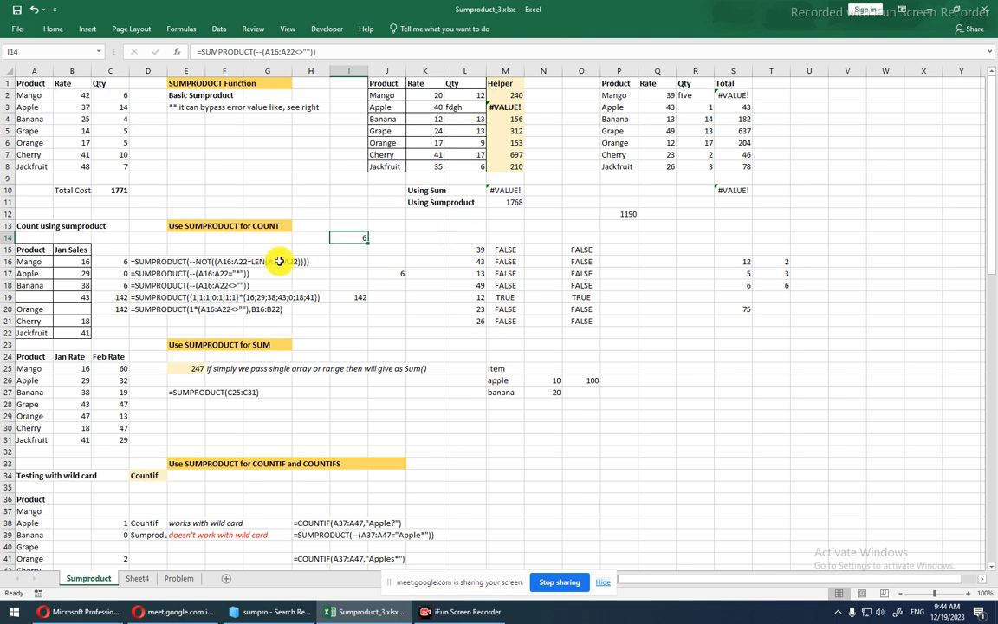
# Select C18:E18 to point out the example formula that counts non-blank products.
pyautogui.moveTo(111, 262); pyautogui.dragTo(145, 285)
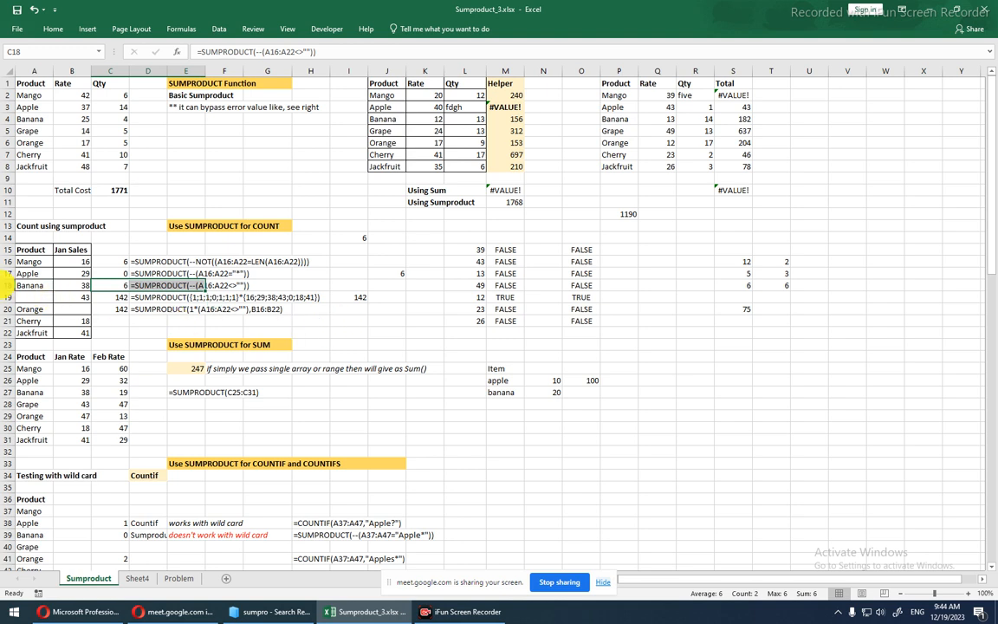
# Count the non-blank products in J18 with =COUNTIF(A16:A22,"*"), review the formula, and clear the cell.
pyautogui.moveTo(27, 261); pyautogui.dragTo(28, 320)
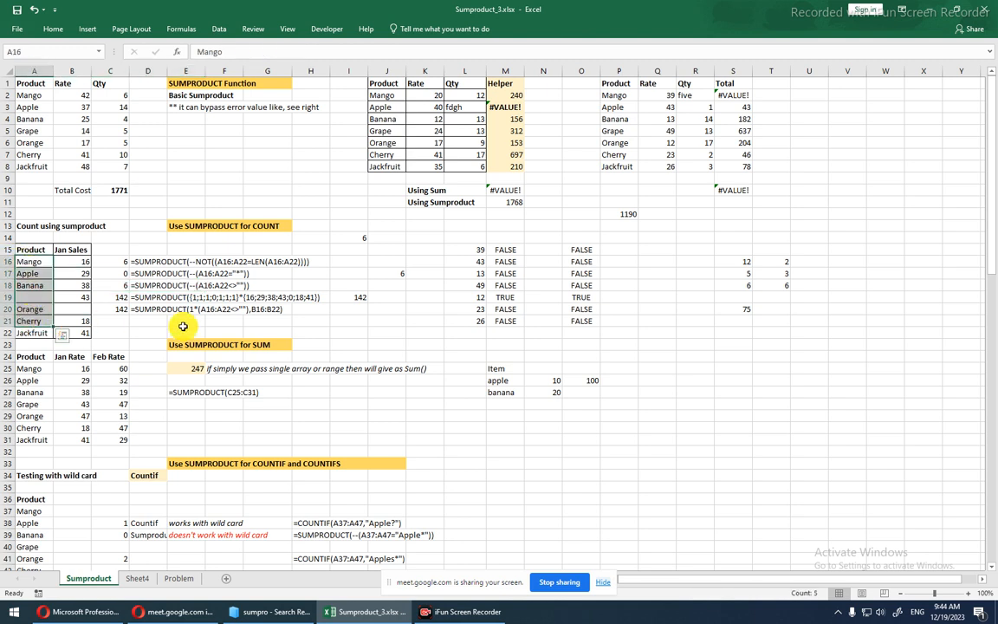
pyautogui.click(384, 287)
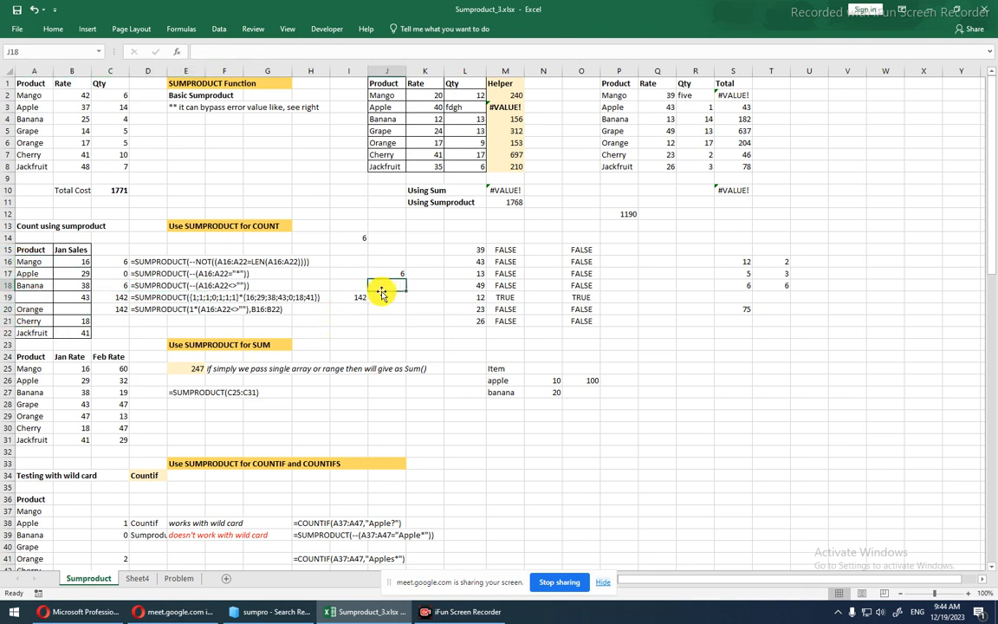
pyautogui.write('=c')
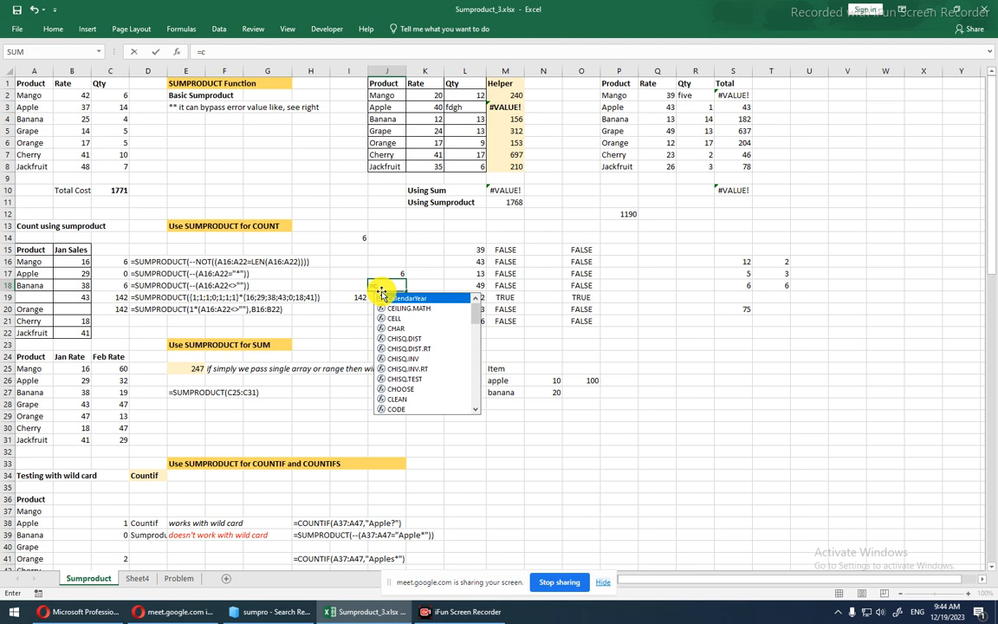
pyautogui.write('ountif')
pyautogui.doubleClick(381, 294)
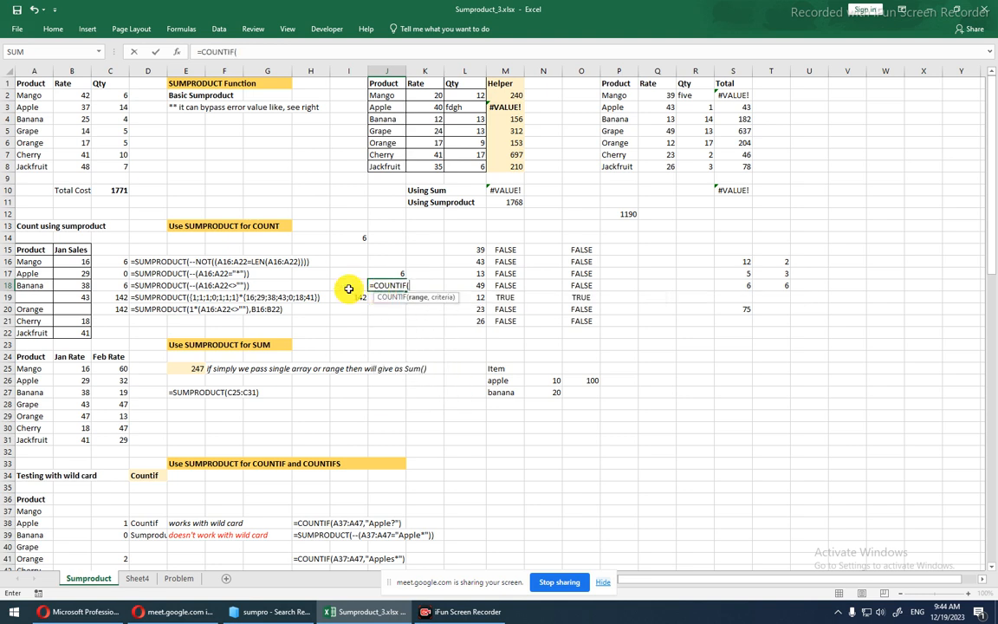
pyautogui.moveTo(34, 261); pyautogui.dragTo(52, 335)
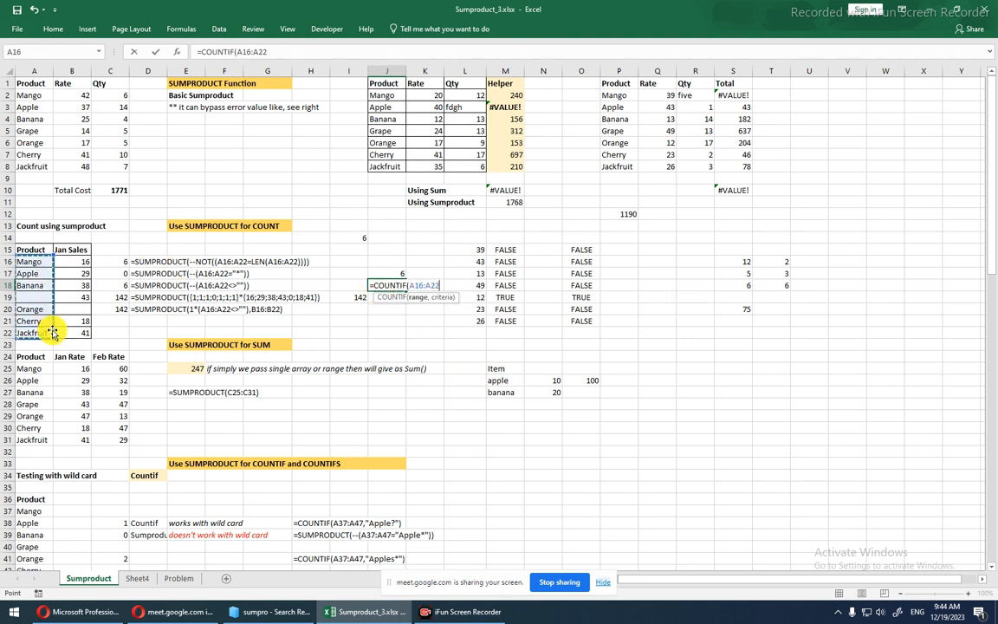
pyautogui.write(',"*')
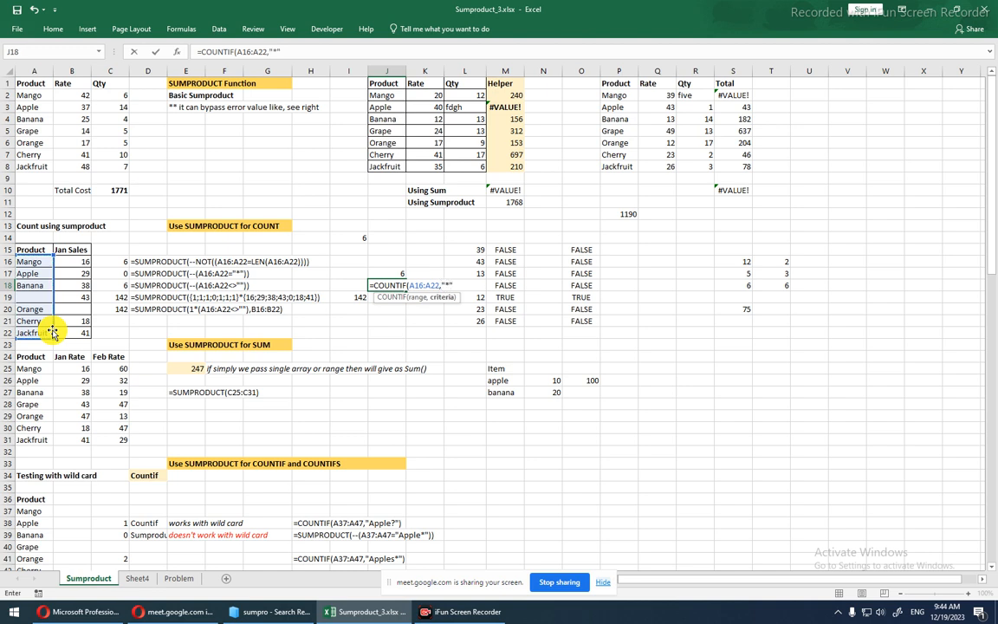
pyautogui.write('"')
pyautogui.press('Return')
pyautogui.press('Up')
pyautogui.press('F2')
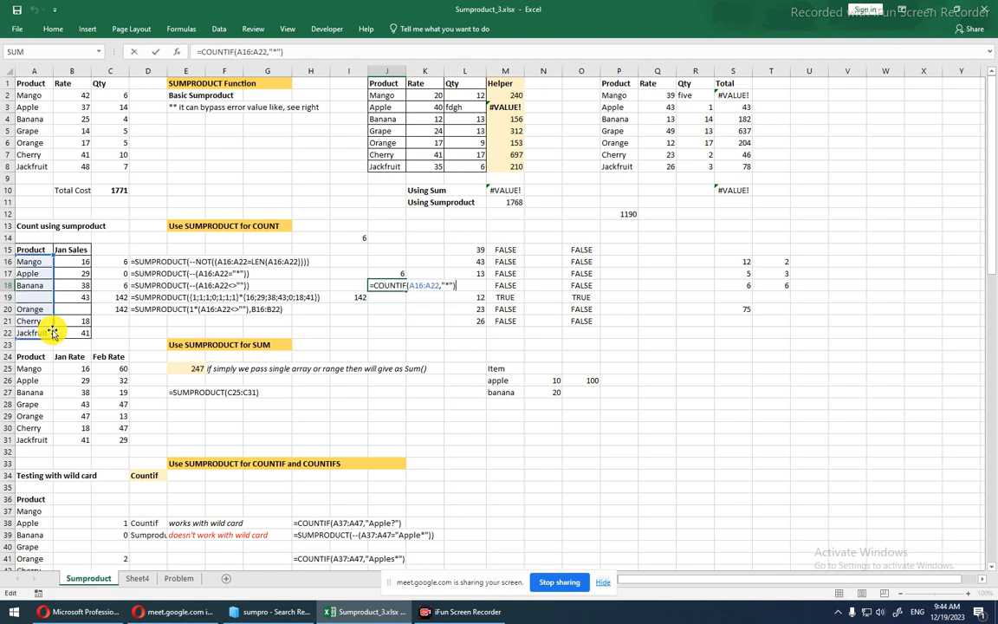
pyautogui.press('Escape')
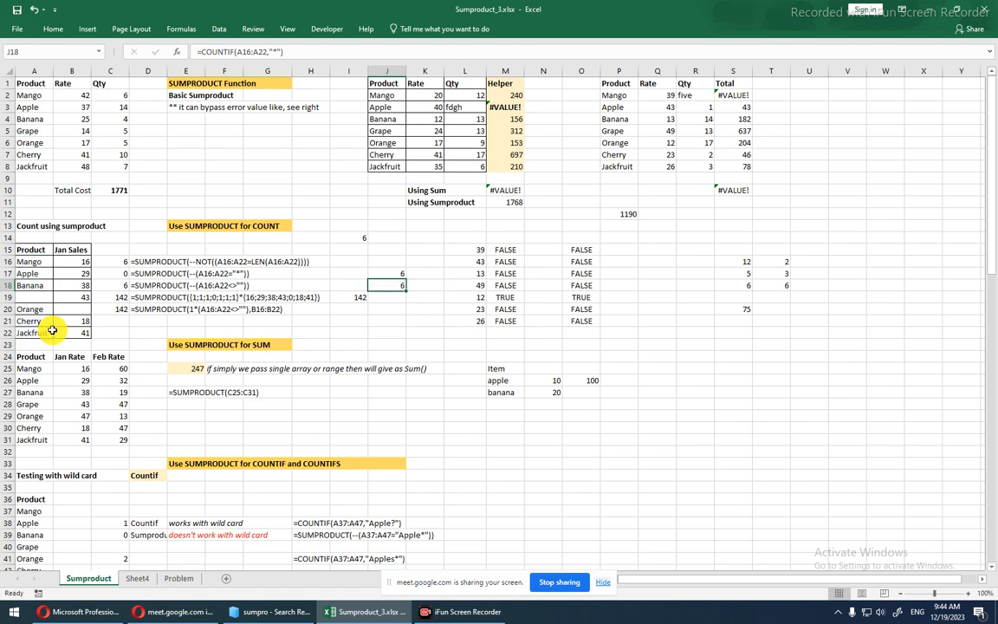
pyautogui.press('Delete')
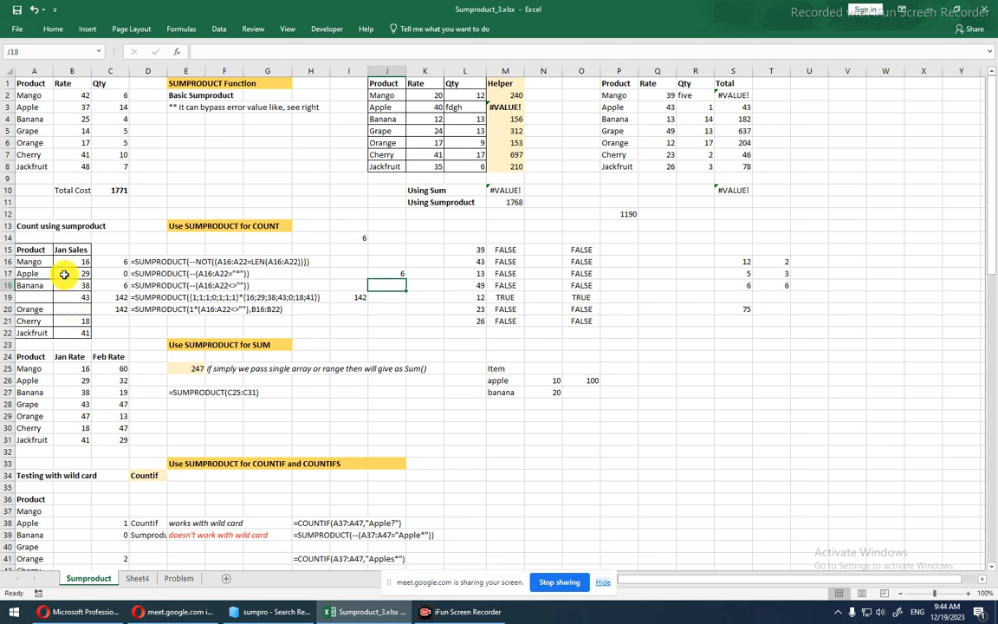
# Highlight the Jan Sales and Product ranges, and select B16:B18 with B20:B22 and the existing I19 formula to explain summing sales with product names.
pyautogui.moveTo(59, 261); pyautogui.dragTo(60, 329)
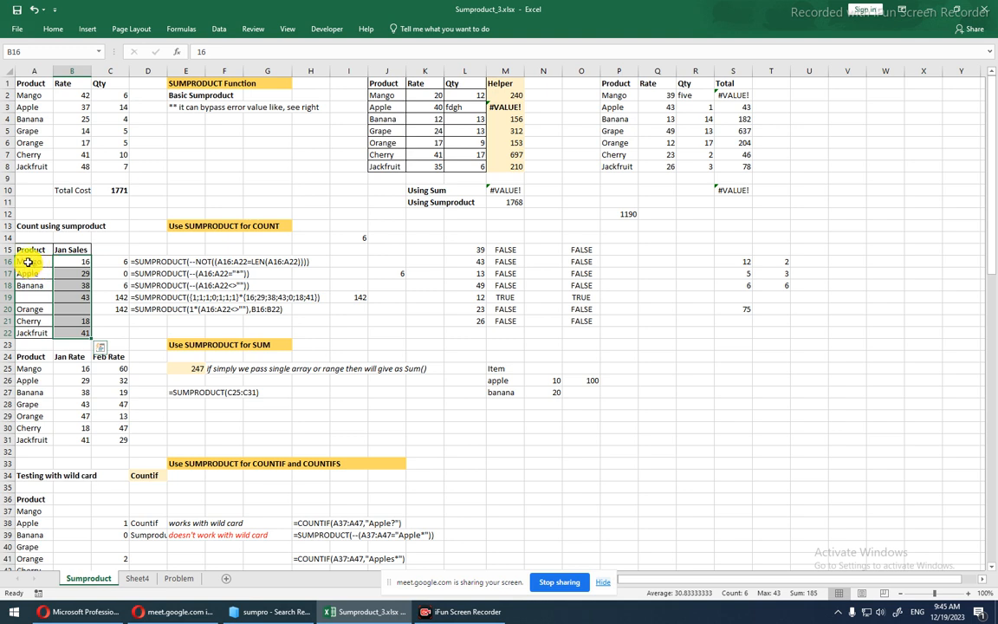
pyautogui.moveTo(29, 262); pyautogui.dragTo(28, 329)
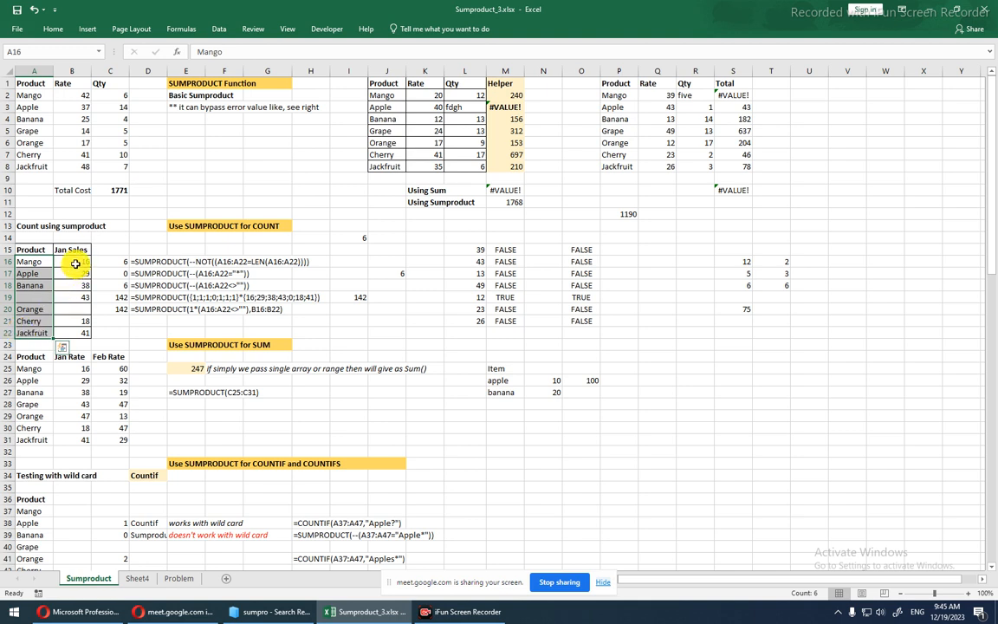
pyautogui.moveTo(76, 261); pyautogui.dragTo(73, 285)
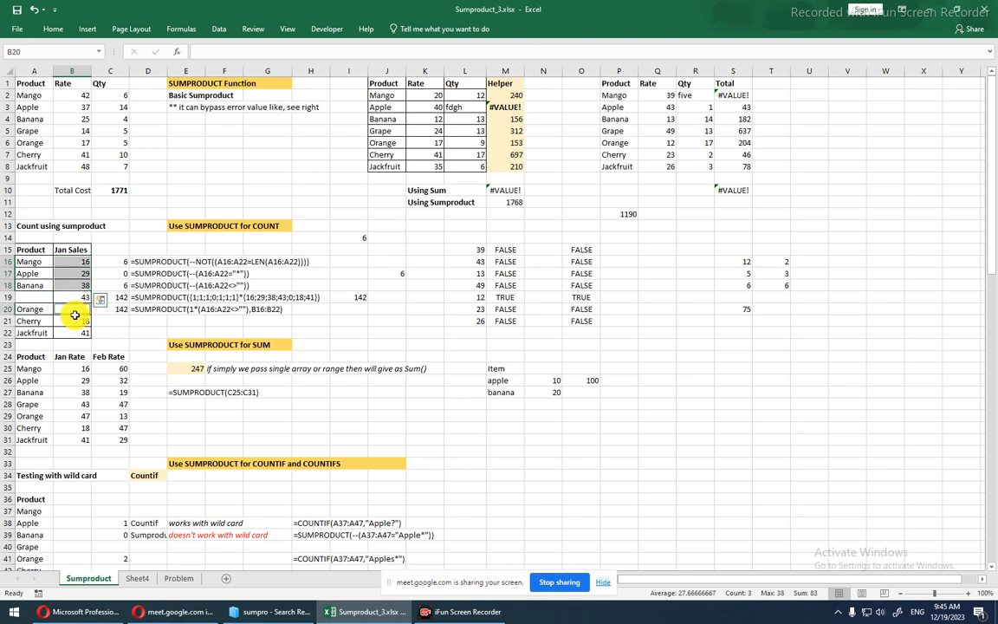
pyautogui.moveTo(75, 312); pyautogui.dragTo(76, 334)
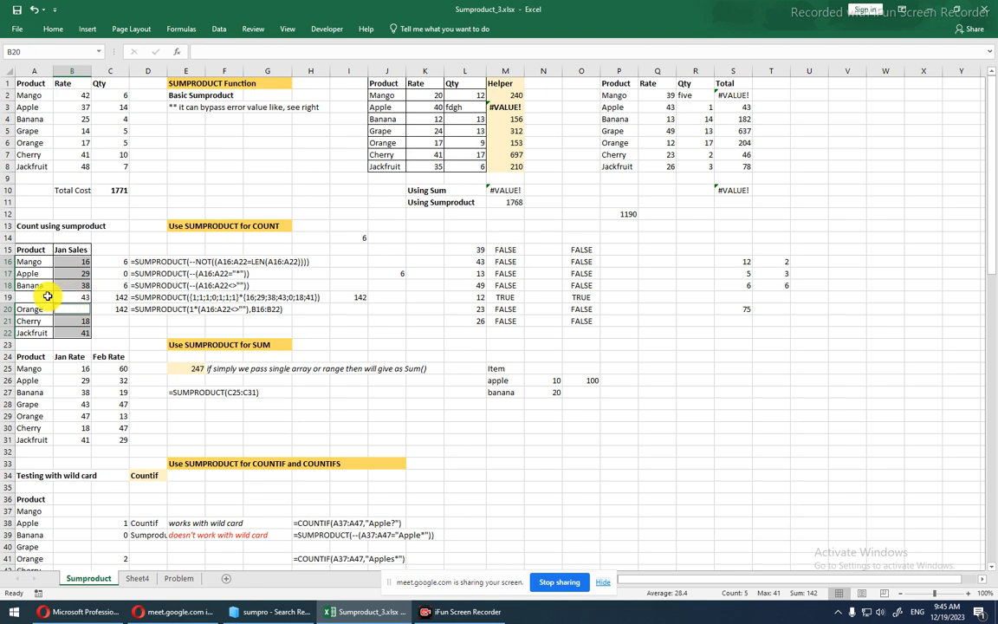
pyautogui.click(357, 298)
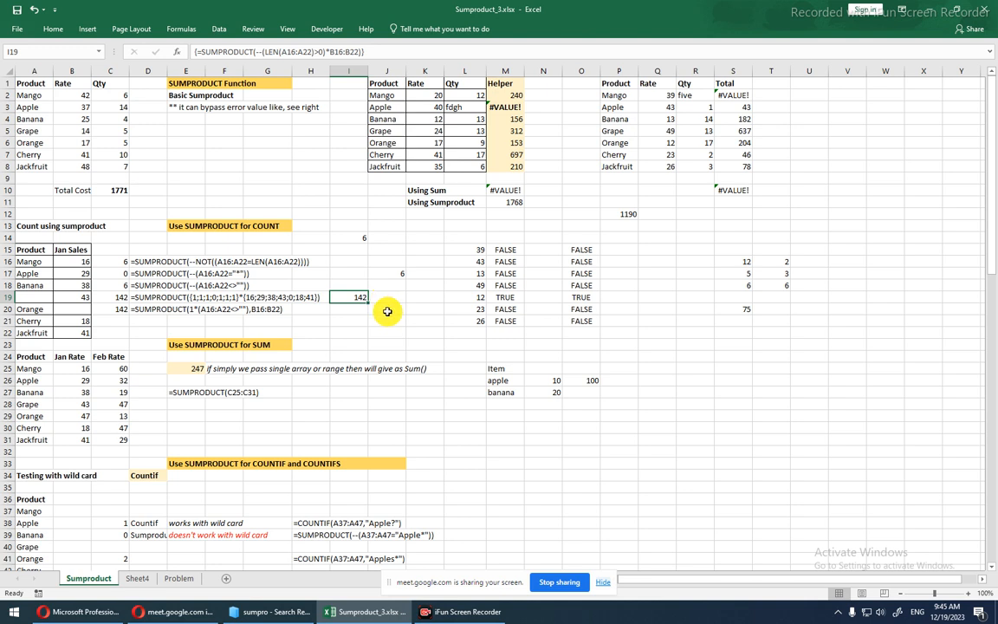
# Begin a formula in cell J20.
pyautogui.click(387, 311)
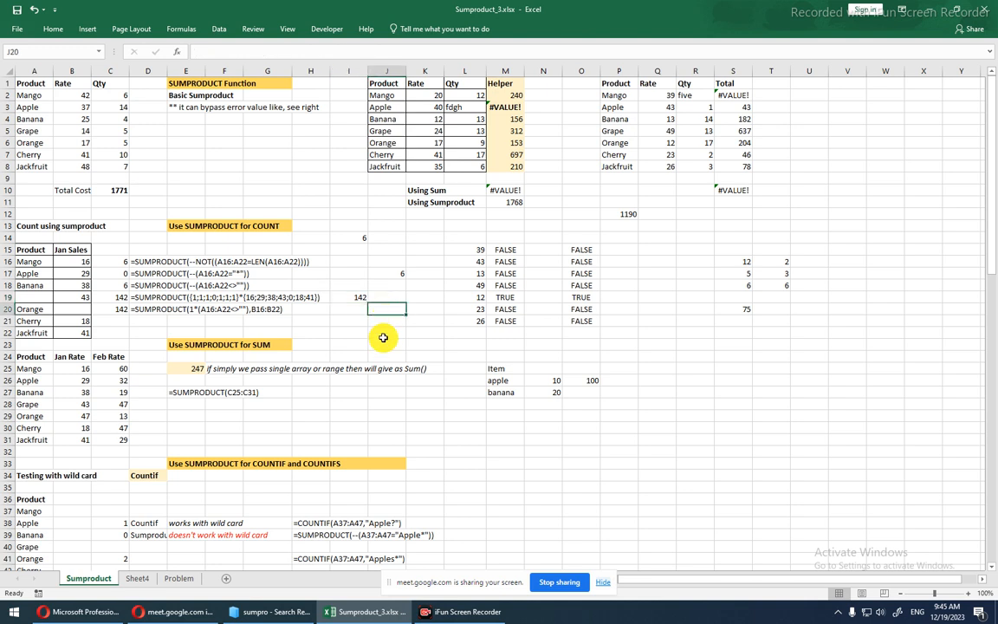
pyautogui.write('=')
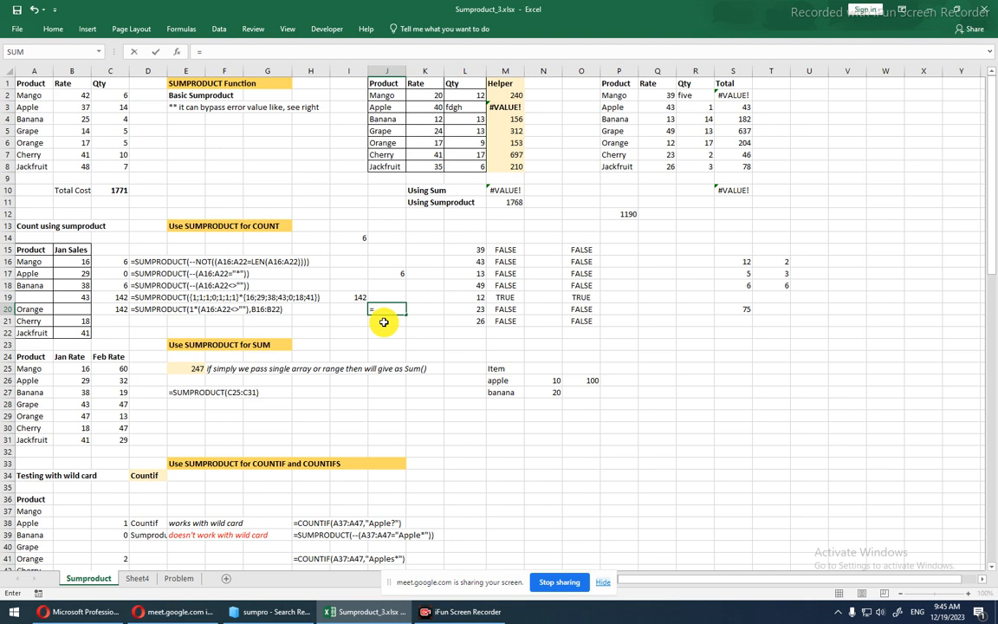
pyautogui.write('cou')
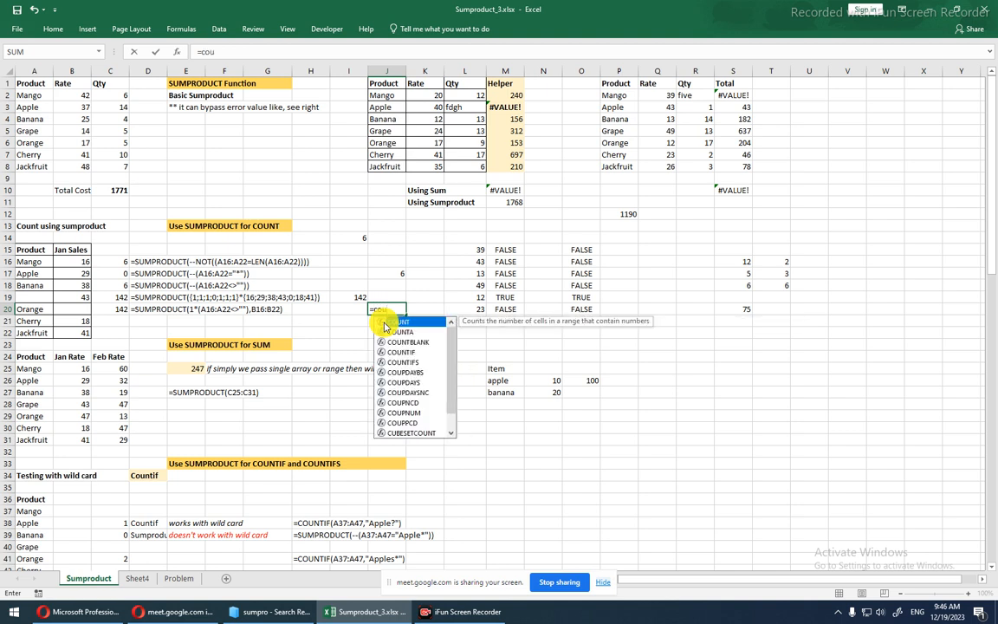
pyautogui.write('nti')
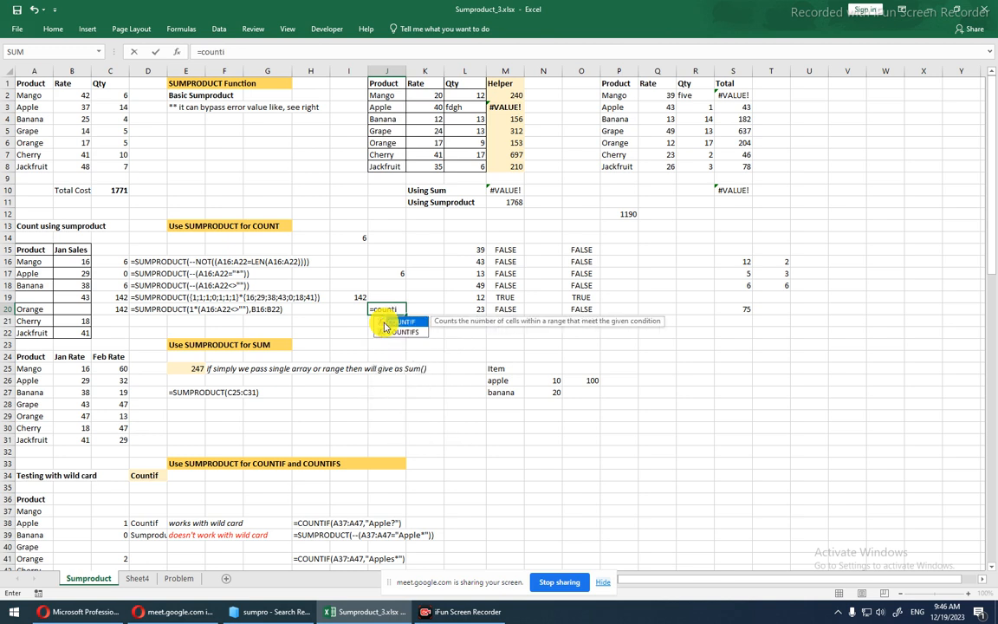
pyautogui.press('BackSpace')
pyautogui.press('BackSpace')
pyautogui.press('BackSpace')
pyautogui.press('BackSpace')
pyautogui.press('BackSpace')
pyautogui.press('BackSpace')
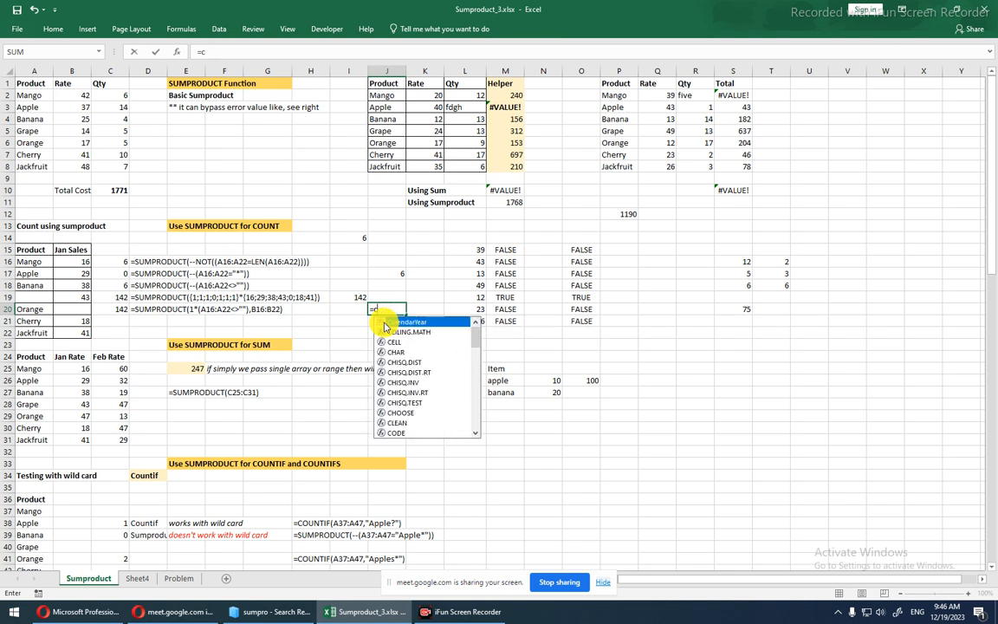
# Build a SUMPRODUCT formula in J20 with the product range A16:A22 and the sales range B16:B22 as its arrays.
pyautogui.write('sum')
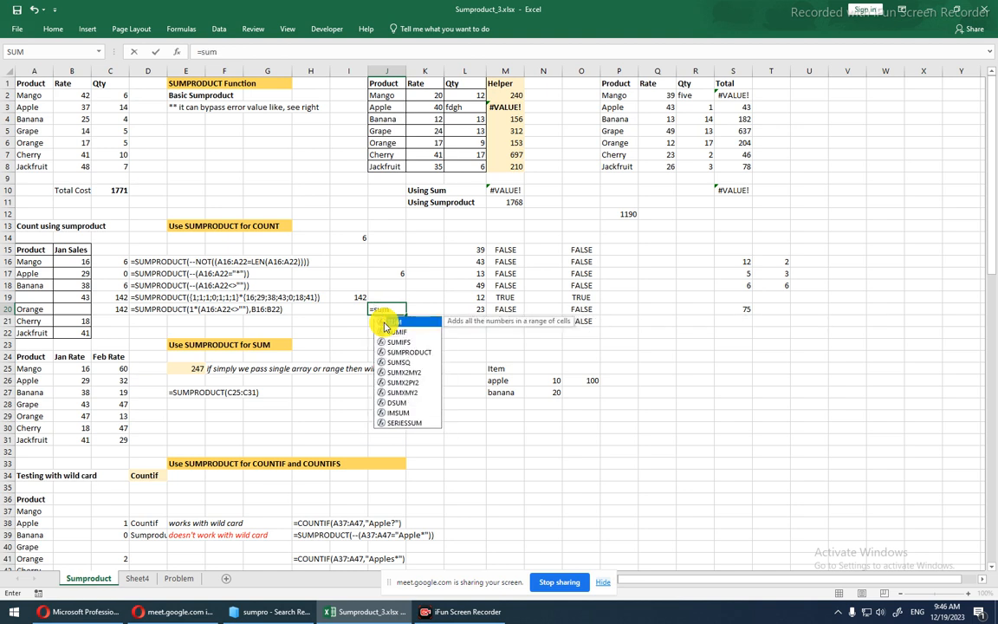
pyautogui.write('pro')
pyautogui.press('Tab')
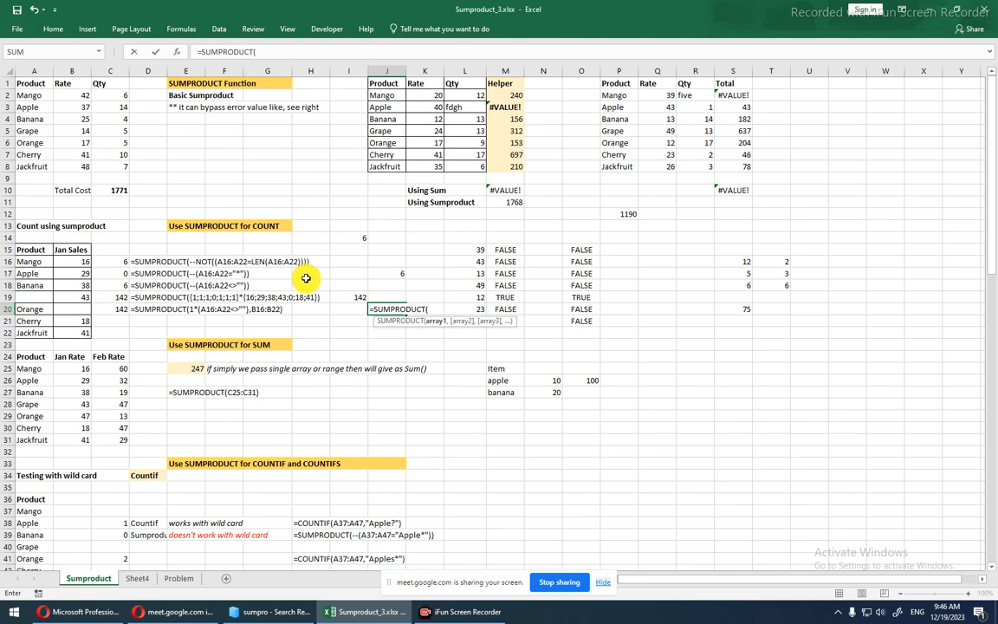
pyautogui.click(37, 262)
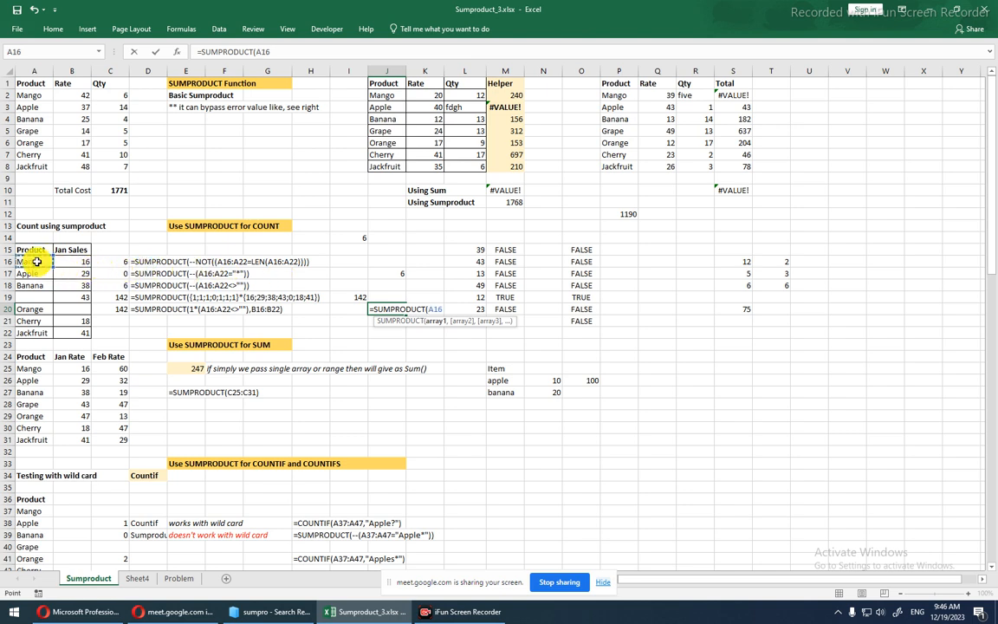
pyautogui.moveTo(38, 262); pyautogui.dragTo(44, 327)
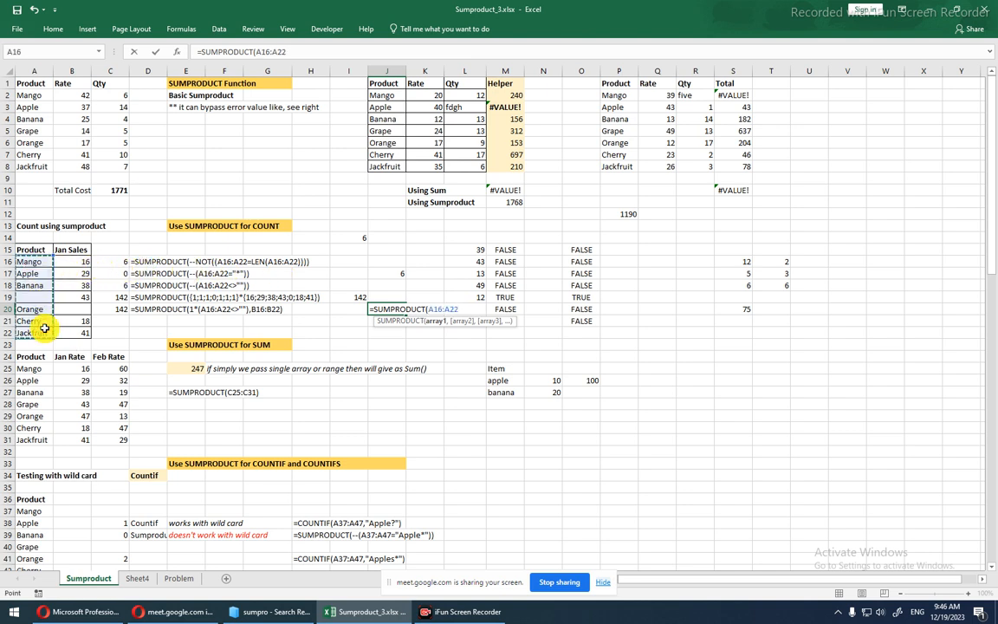
pyautogui.write(',')
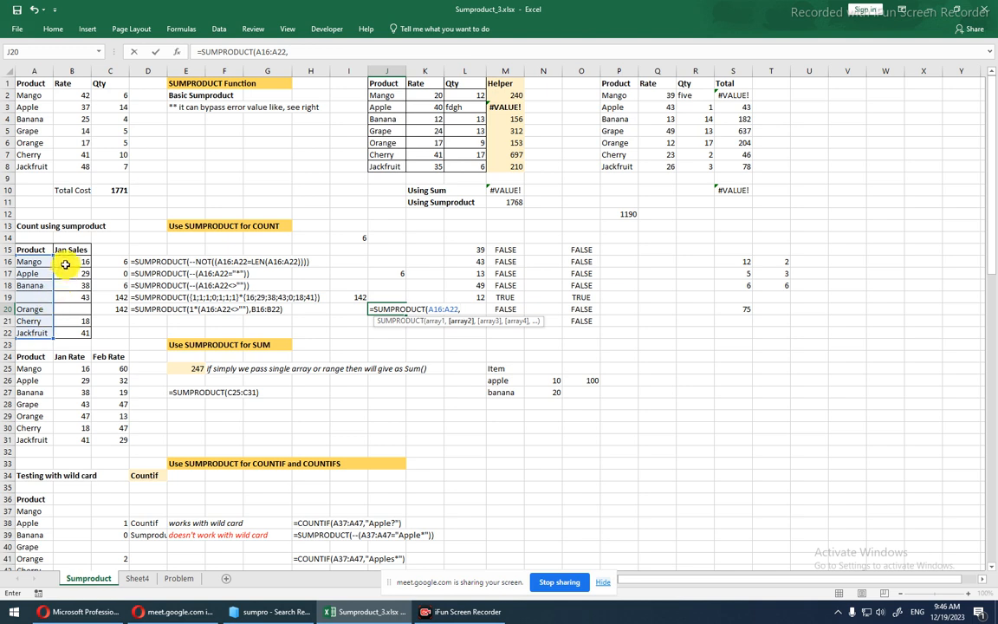
pyautogui.moveTo(65, 265); pyautogui.dragTo(65, 333)
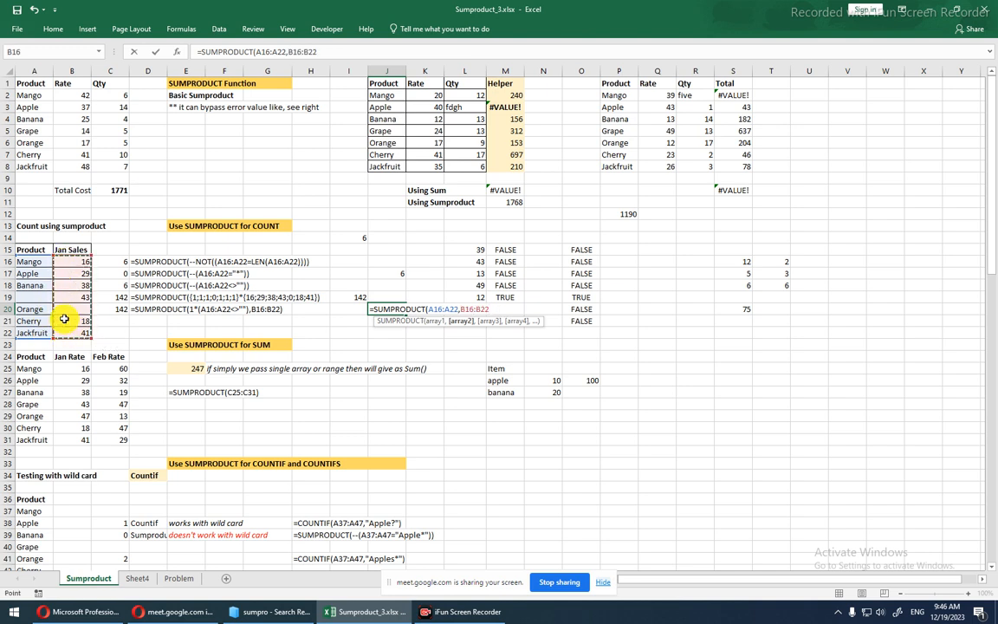
# Turn the first array in J20 into the non-blank test --(A16:A22<>"") and enter the formula =SUMPRODUCT(--(A16:A22<>""),B16:B22).
pyautogui.moveTo(427, 309); pyautogui.dragTo(457, 310)
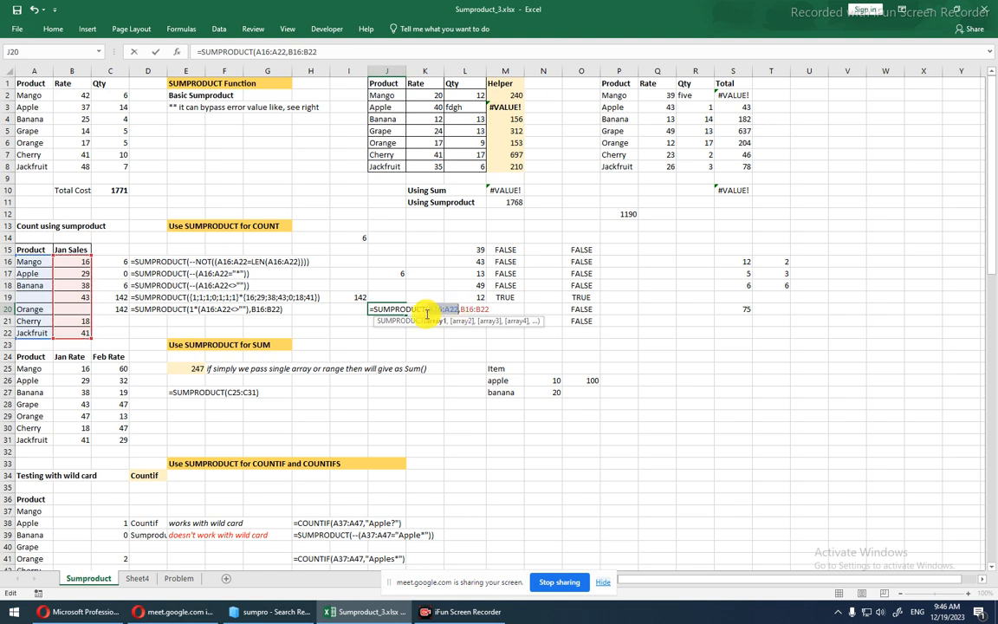
pyautogui.click(429, 308)
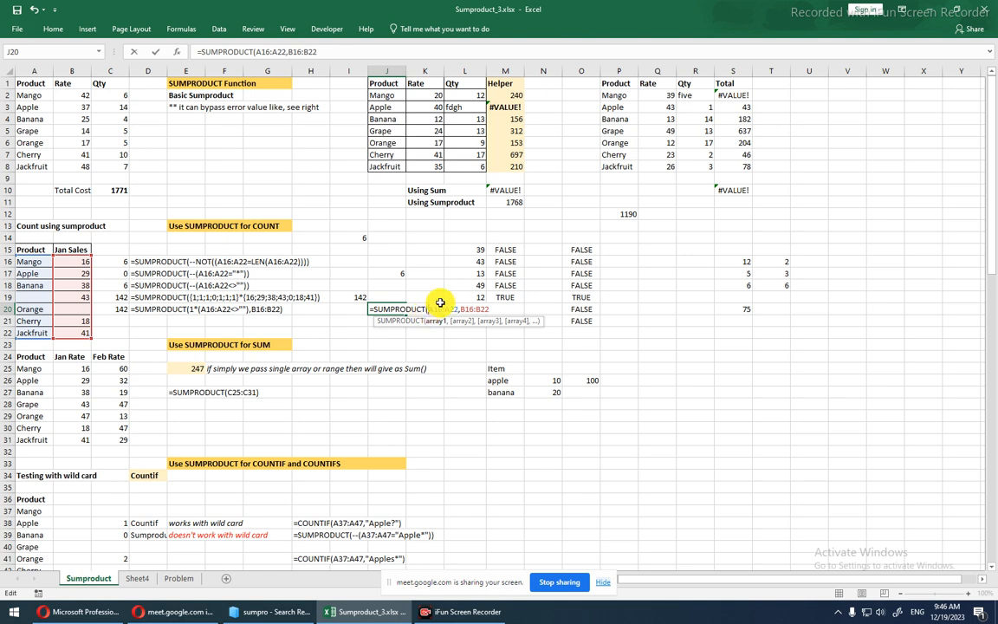
pyautogui.write('(')
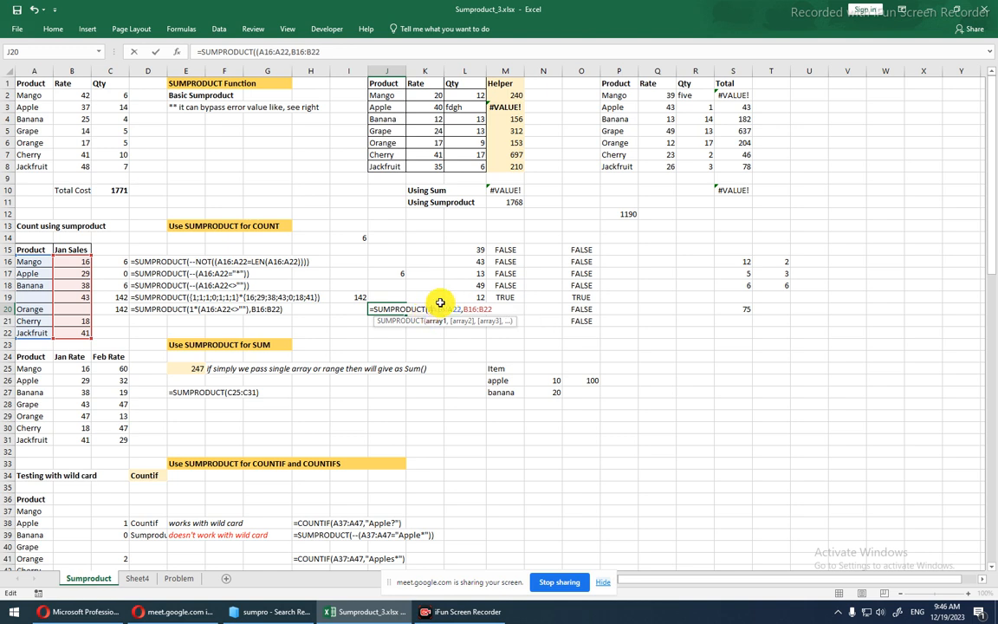
pyautogui.press('BackSpace')
pyautogui.write('--')
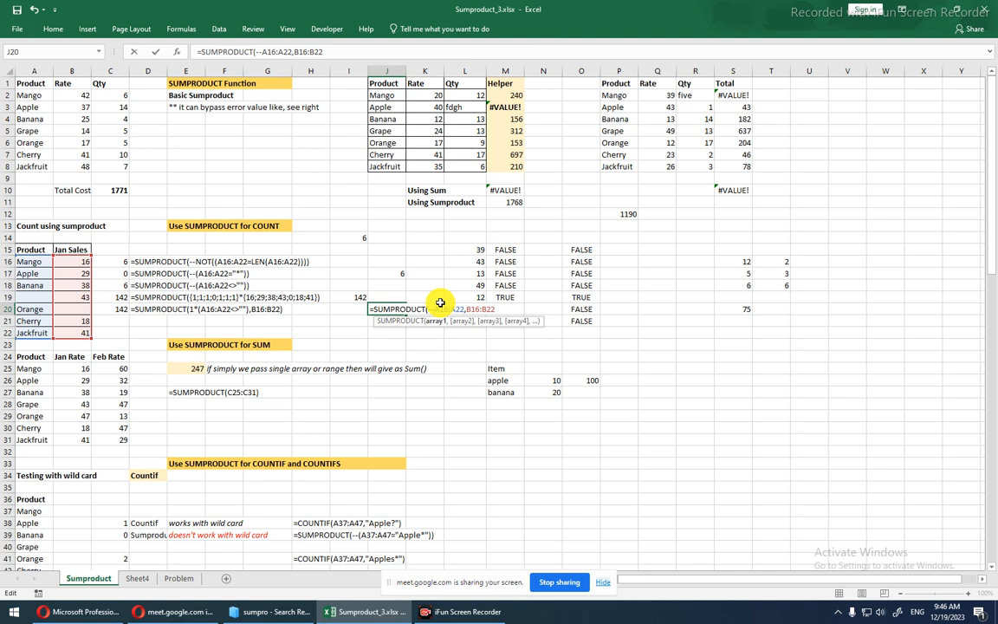
pyautogui.write('(')
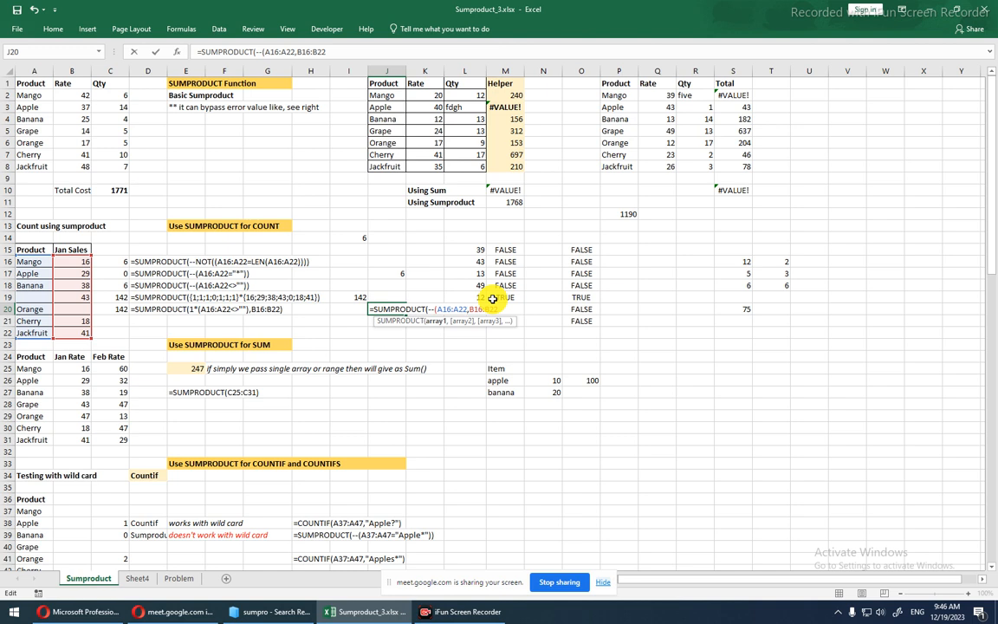
pyautogui.write('=')
pyautogui.press('BackSpace')
pyautogui.write('<>"")')
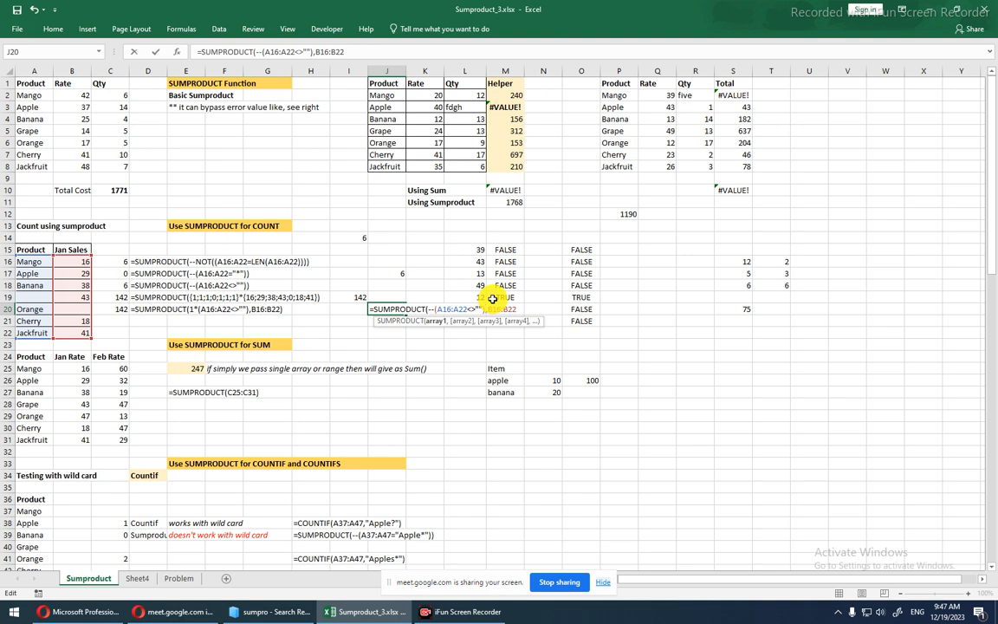
pyautogui.write(',')
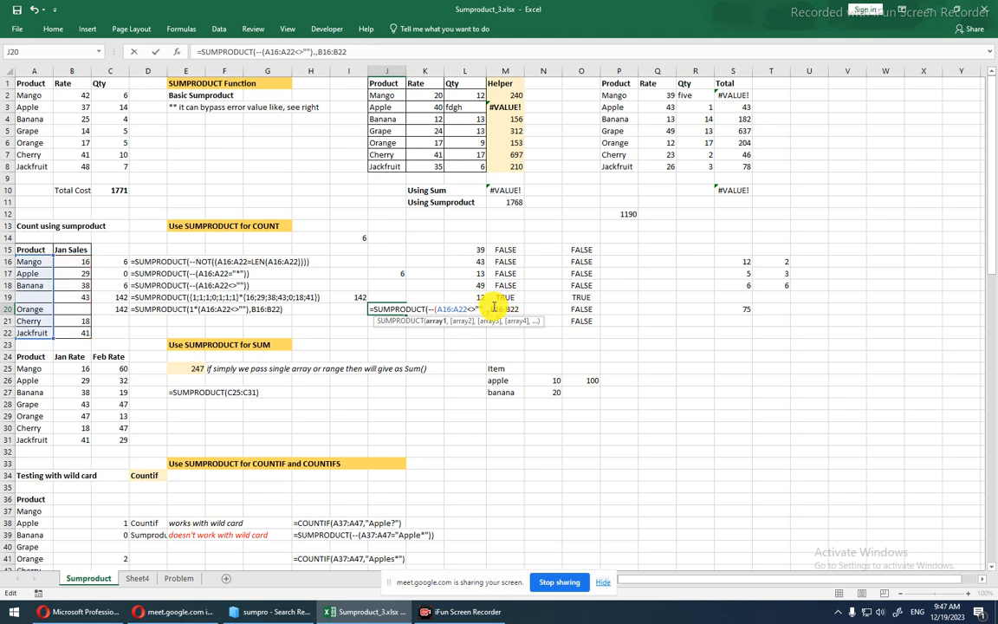
pyautogui.press('Return')
pyautogui.click(477, 350)
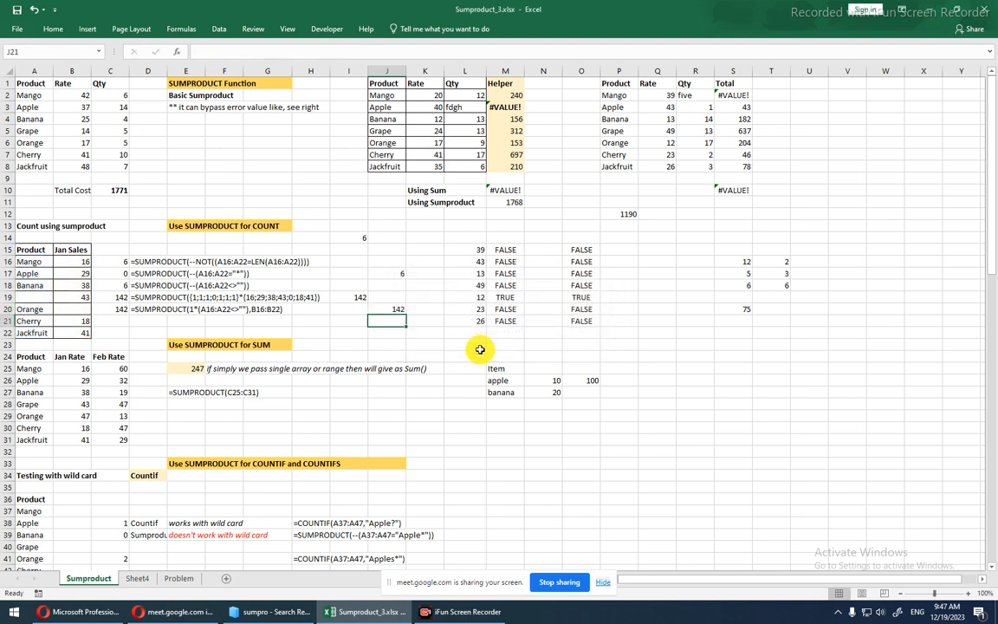
# Open the SUMPRODUCT formula in J20 to review its arrays, and cancel the edit.
pyautogui.click(389, 310)
pyautogui.doubleClick(387, 310)
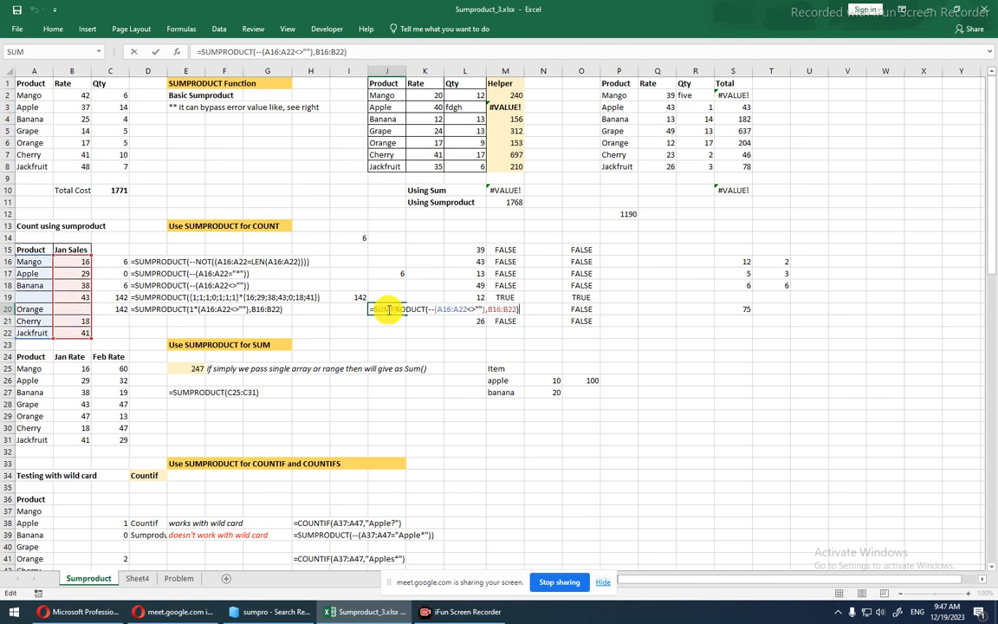
pyautogui.press('Escape')
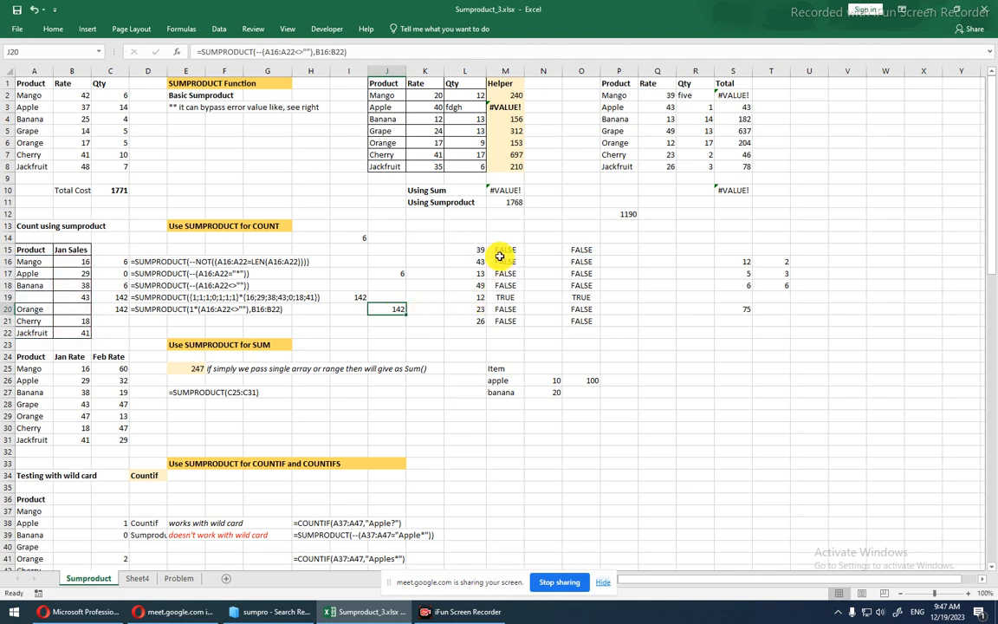
# Clear the leftover numbers and TRUE/FALSE test values from cells L15:O22.
pyautogui.click(500, 253)
pyautogui.moveTo(468, 250); pyautogui.dragTo(584, 331)
pyautogui.press('Delete')
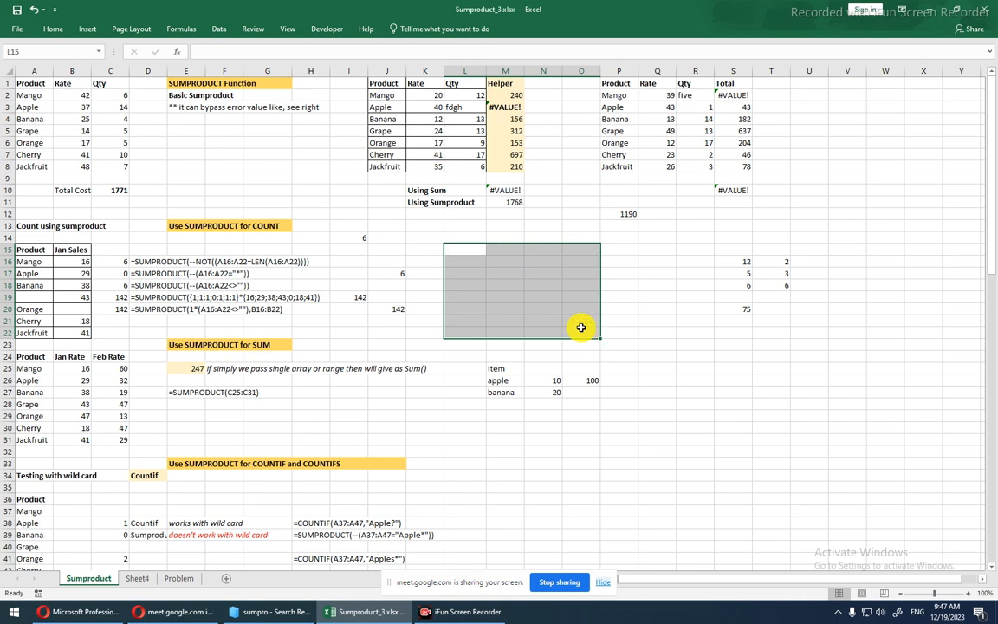
# Open the SUMPRODUCT formula in J20 and evaluate --(A16:A22<>"") and B16:B22 in place as value arrays.
pyautogui.click(393, 311)
pyautogui.doubleClick(394, 310)
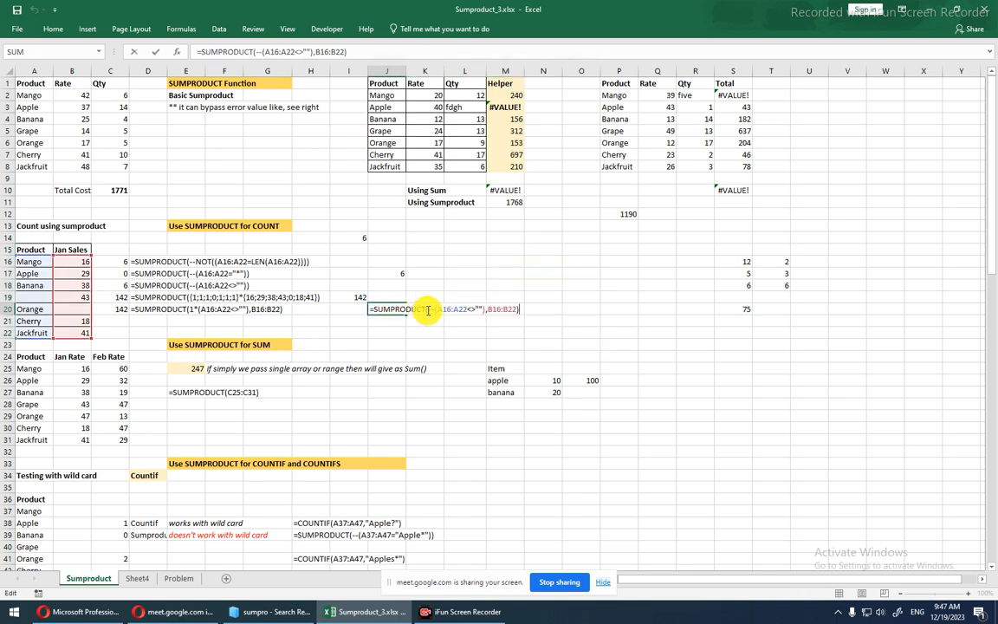
pyautogui.moveTo(429, 310); pyautogui.dragTo(482, 310)
pyautogui.click(483, 309)
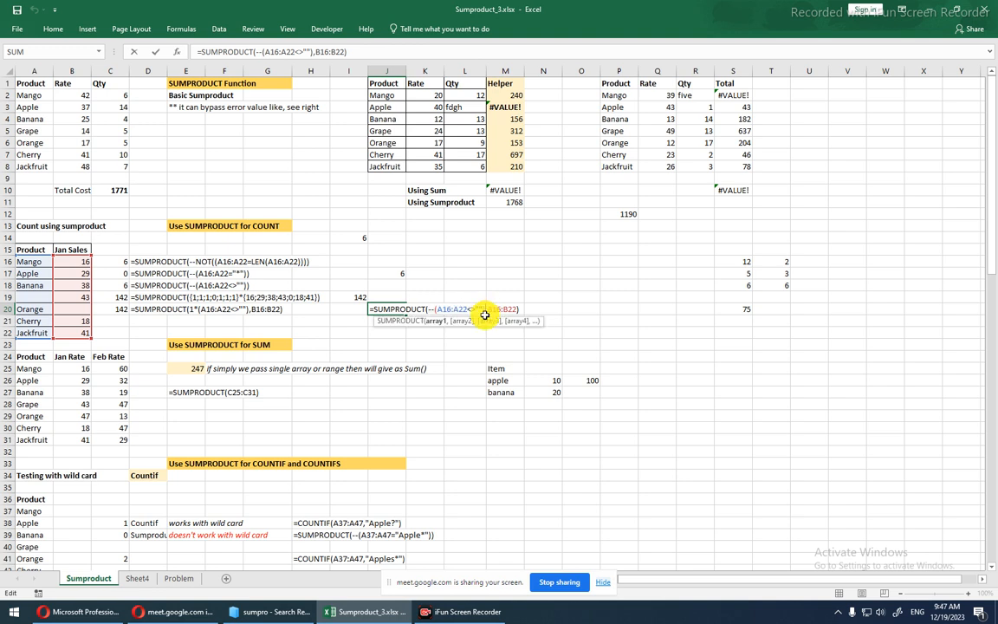
pyautogui.moveTo(431, 309); pyautogui.dragTo(487, 310)
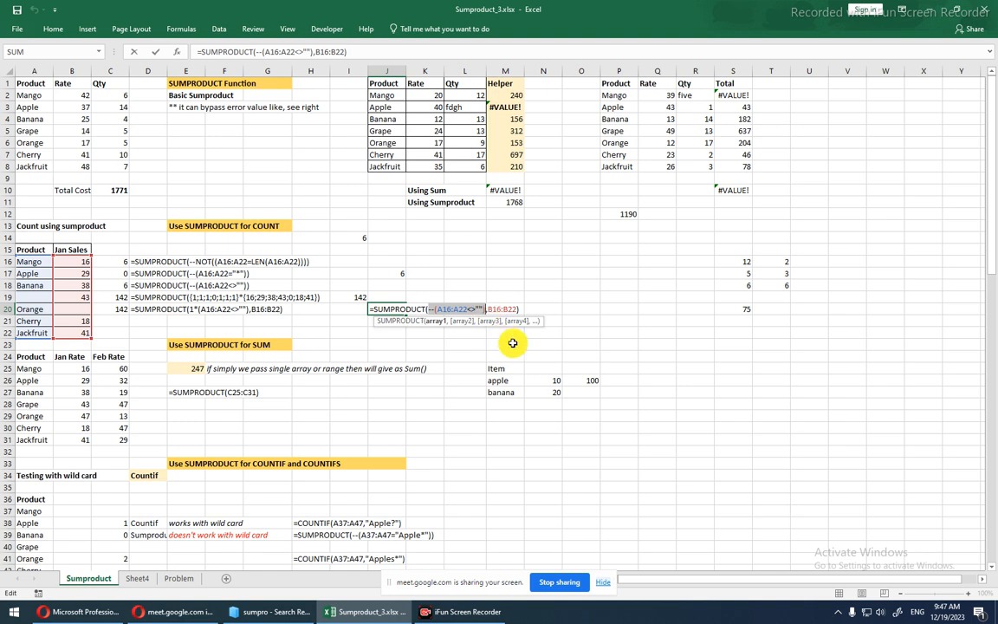
pyautogui.press('F9')
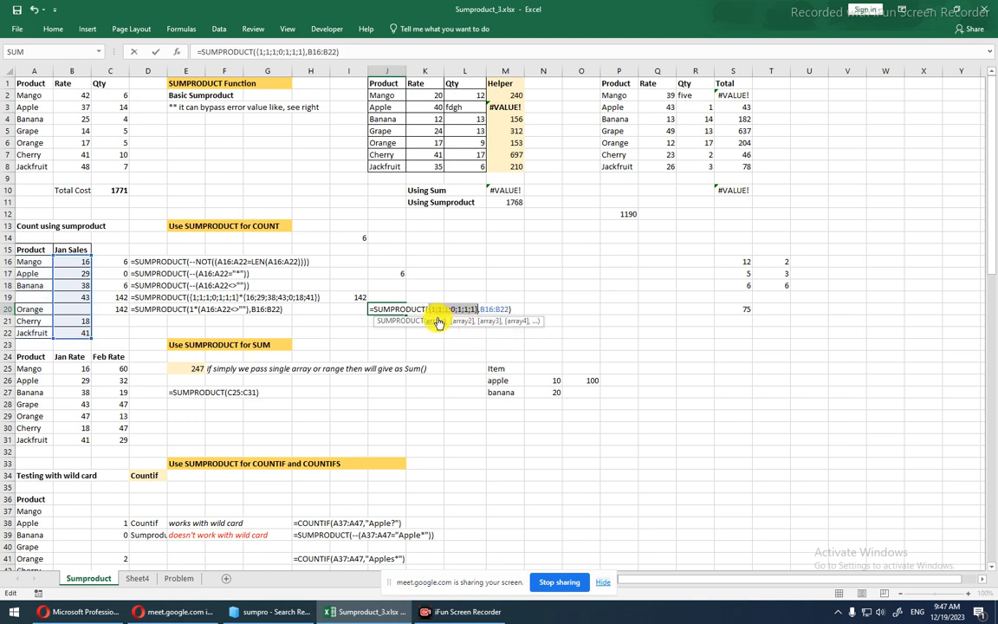
pyautogui.moveTo(431, 310); pyautogui.dragTo(509, 309)
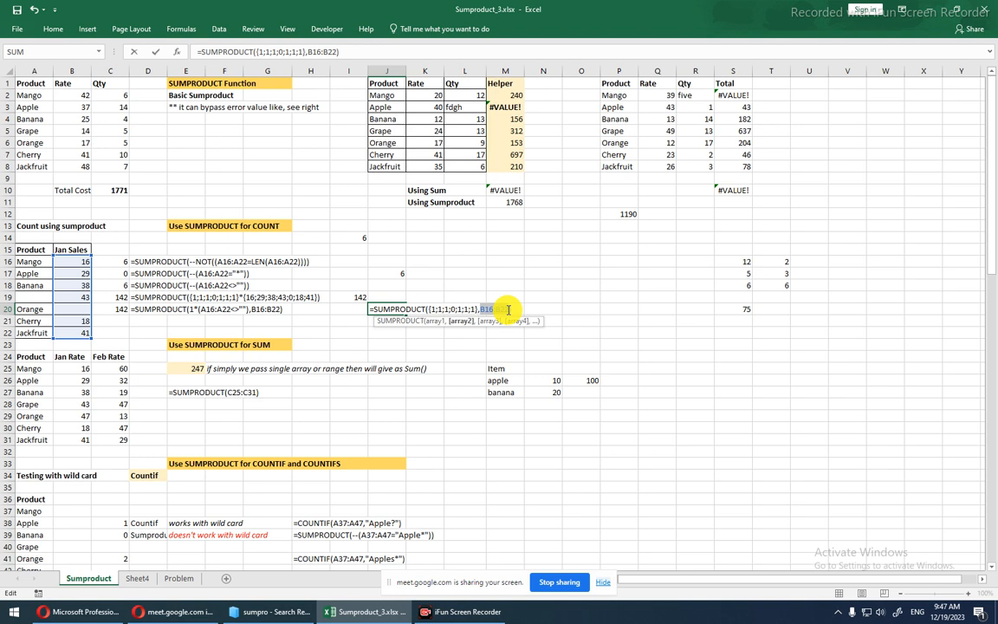
pyautogui.press('F9')
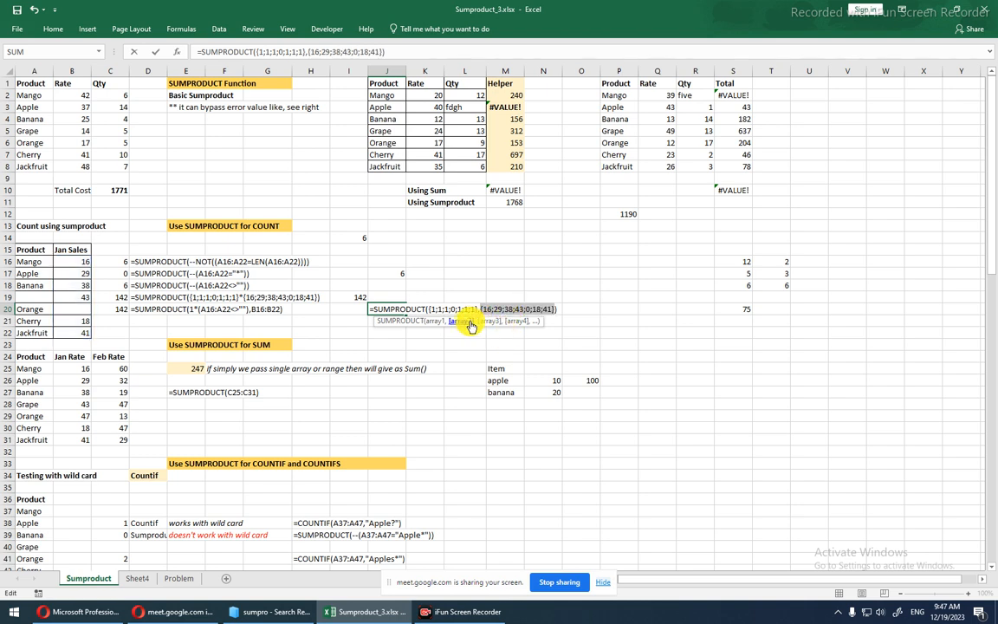
# Compare matching elements of the two evaluated arrays in J20, including the fourth pair, and cancel the edit to keep the original formula.
pyautogui.click(433, 310)
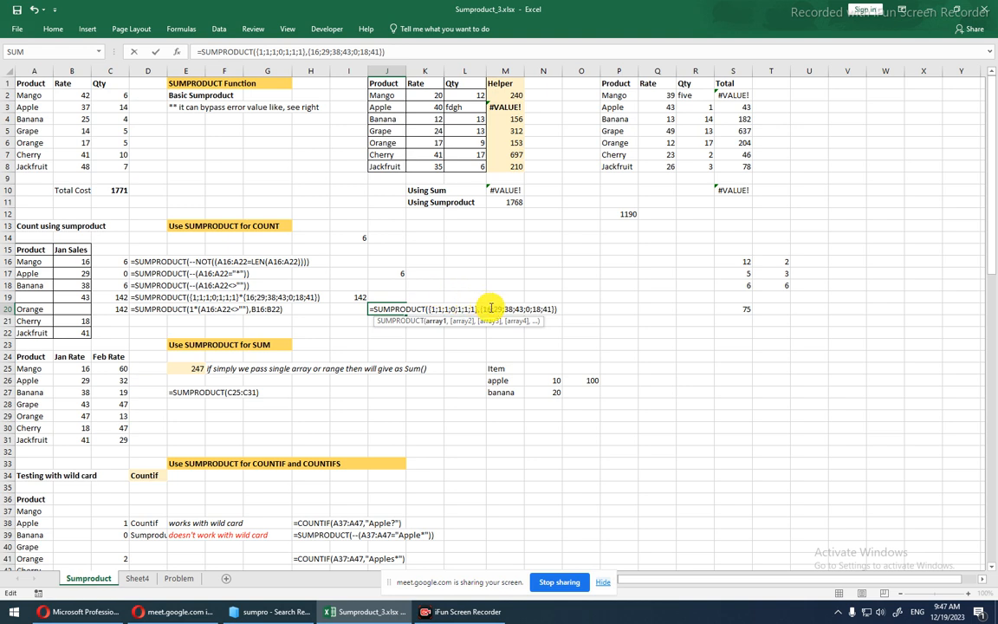
pyautogui.moveTo(495, 309); pyautogui.dragTo(501, 309)
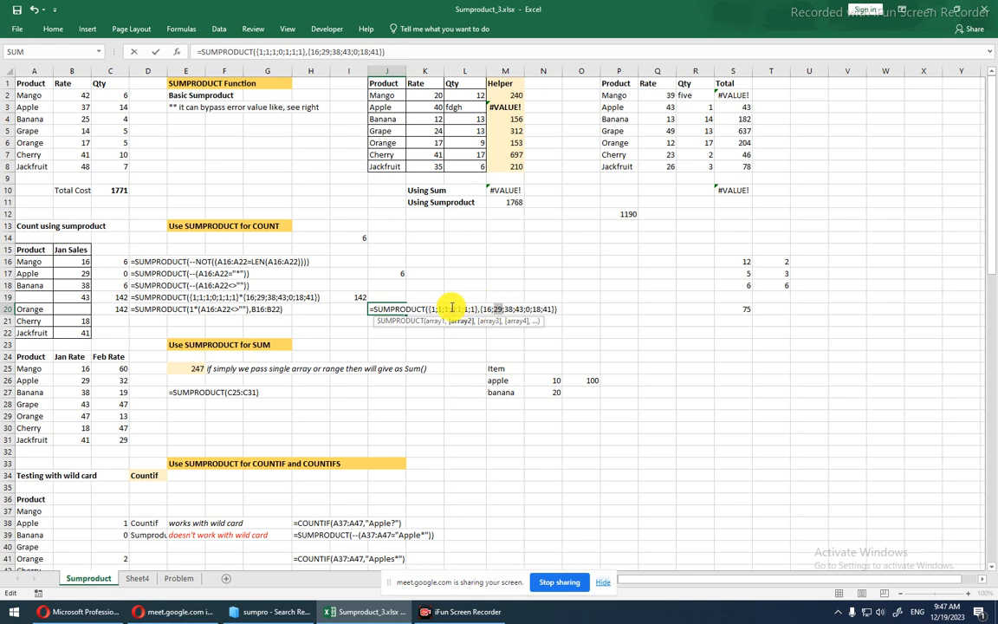
pyautogui.moveTo(434, 309); pyautogui.dragTo(440, 307)
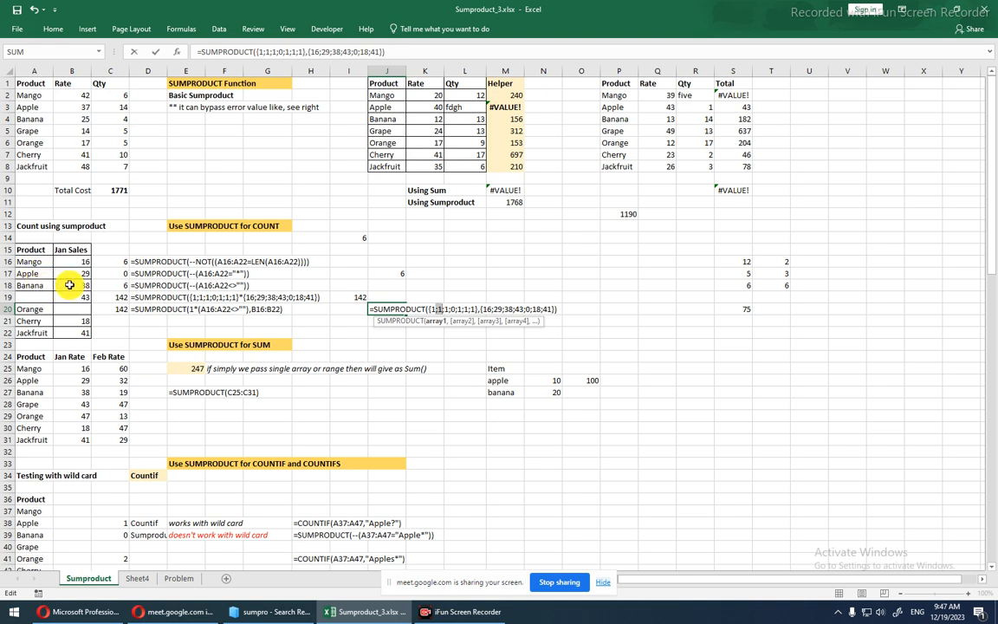
pyautogui.click(518, 309)
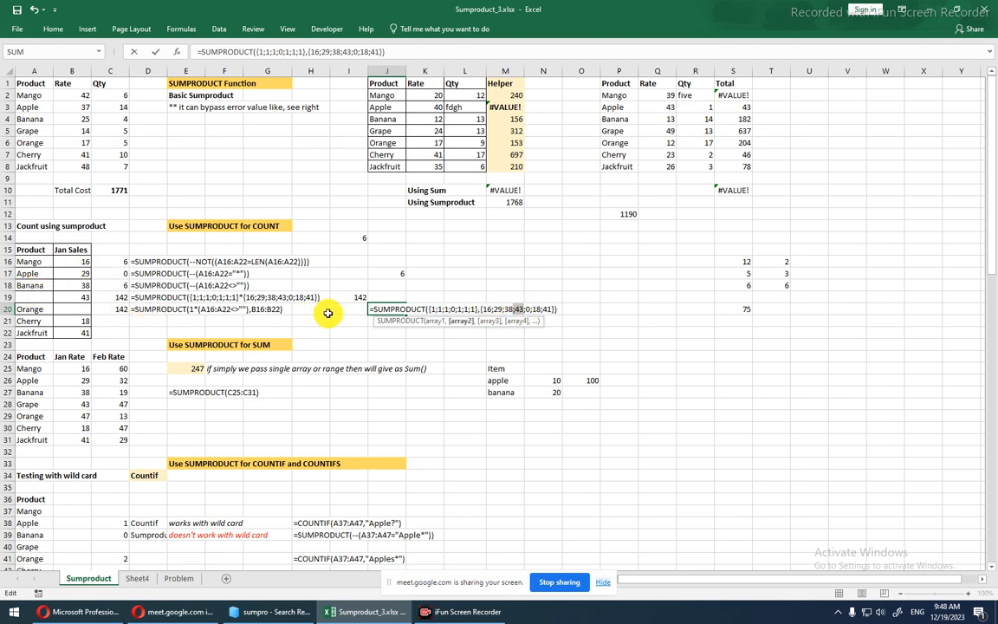
pyautogui.moveTo(450, 309); pyautogui.dragTo(456, 309)
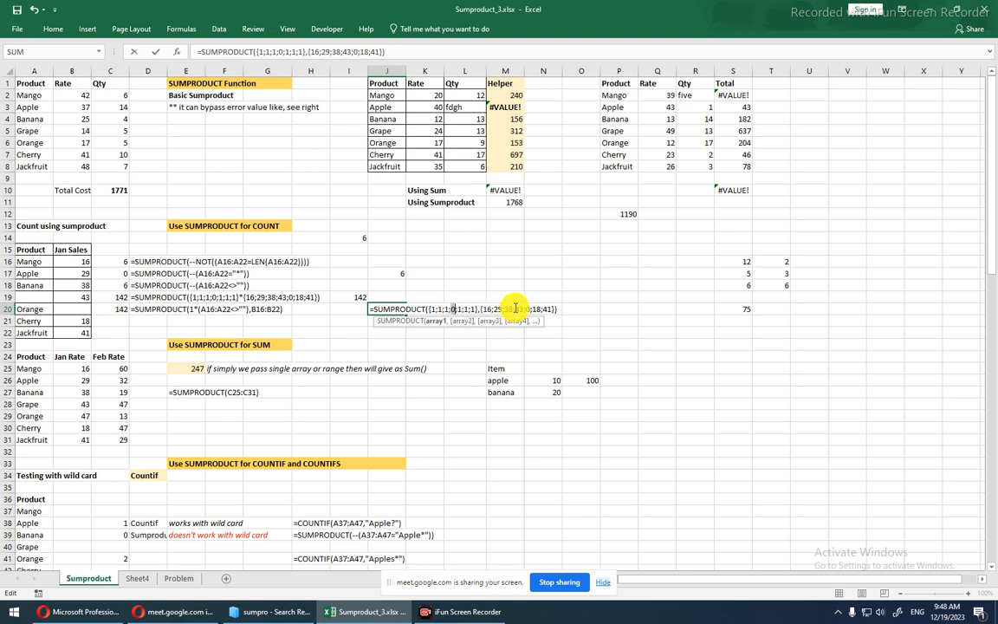
pyautogui.doubleClick(520, 310)
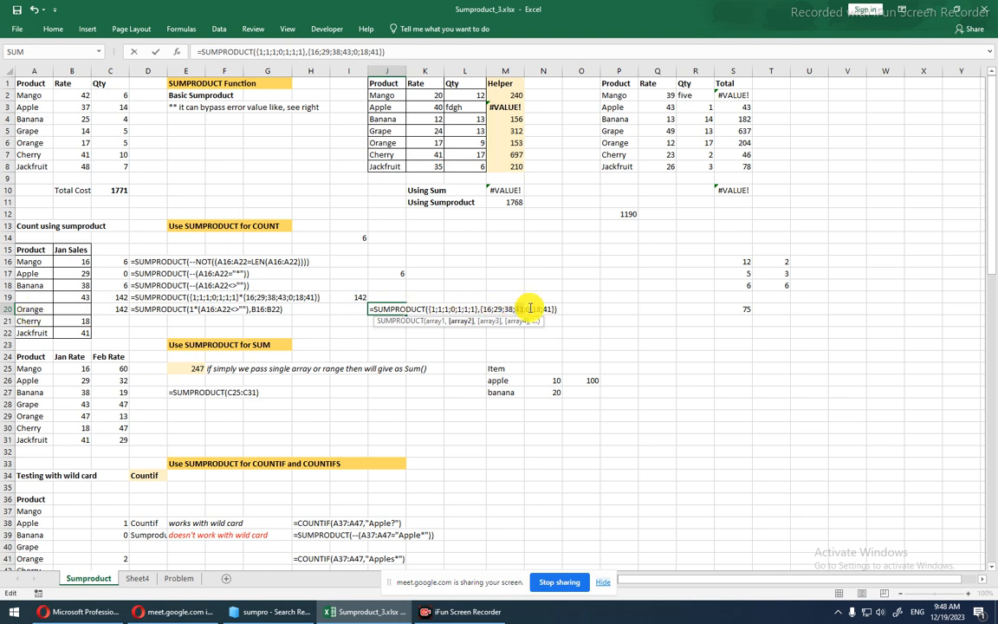
pyautogui.moveTo(530, 309); pyautogui.dragTo(452, 308)
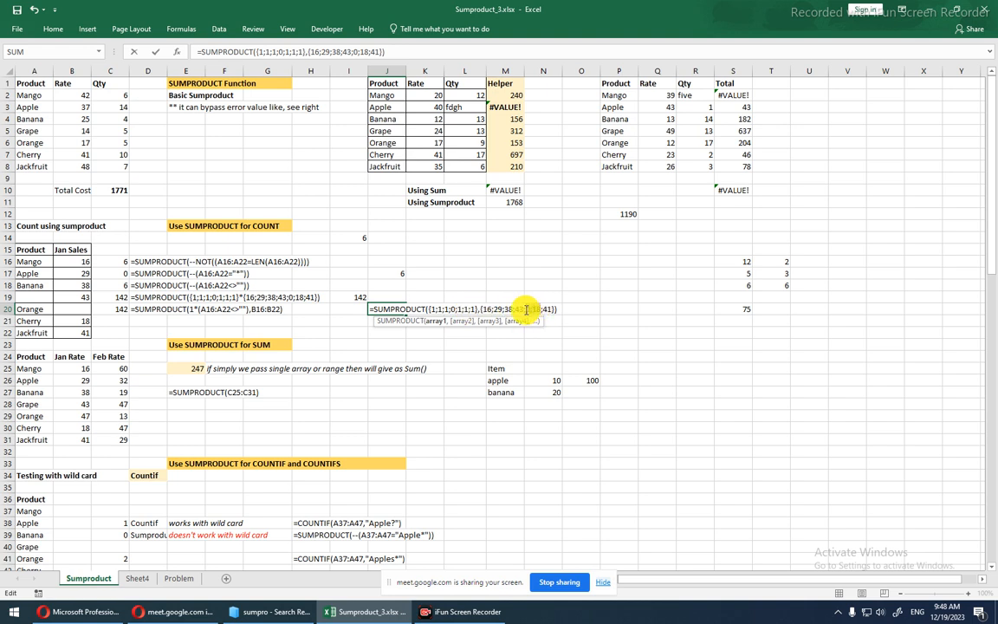
pyautogui.moveTo(526, 309); pyautogui.dragTo(546, 309)
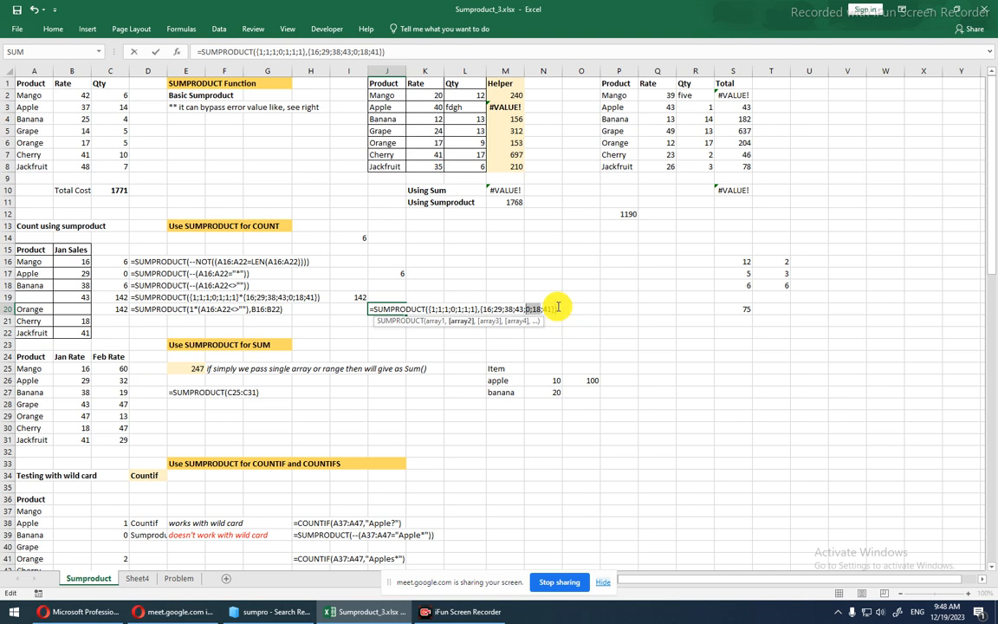
pyautogui.press('Escape')
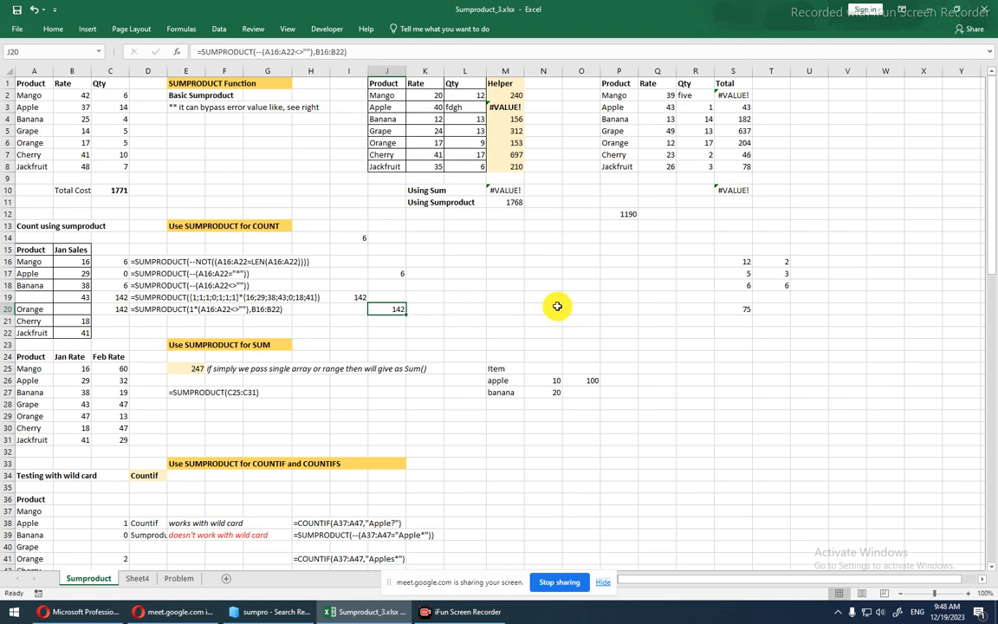
# Try adding the Feb Rate range C25:C31 as a third array in the J20 SUMPRODUCT formula, and cancel the edit.
pyautogui.press('F2')
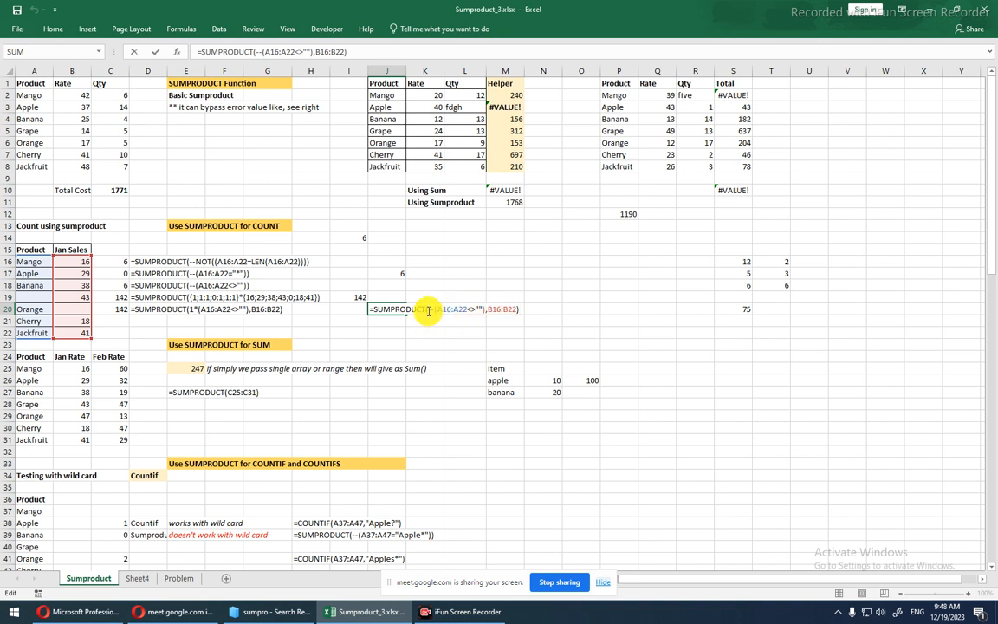
pyautogui.click(518, 310)
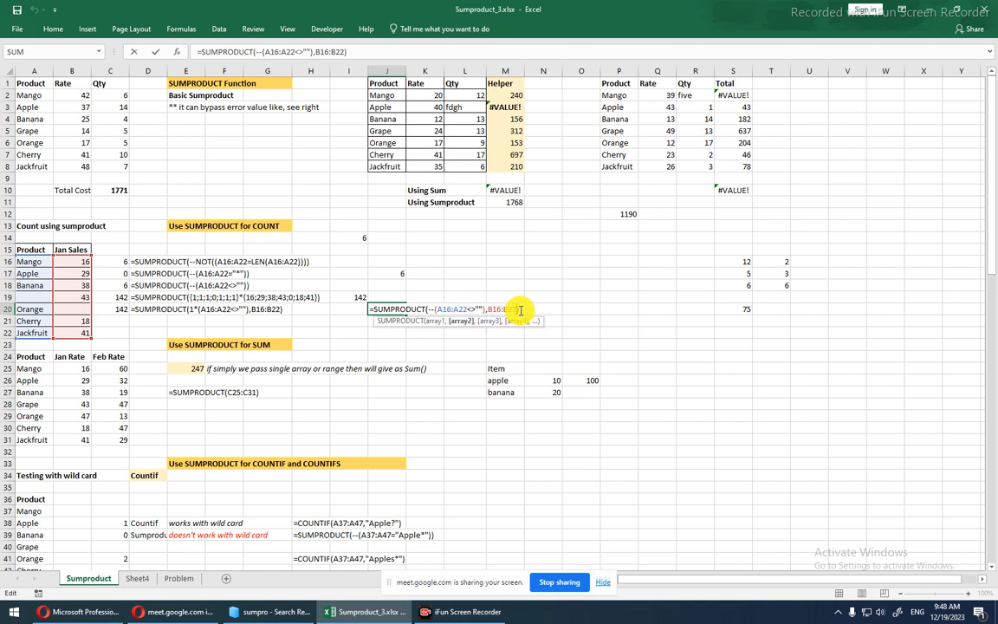
pyautogui.write(',')
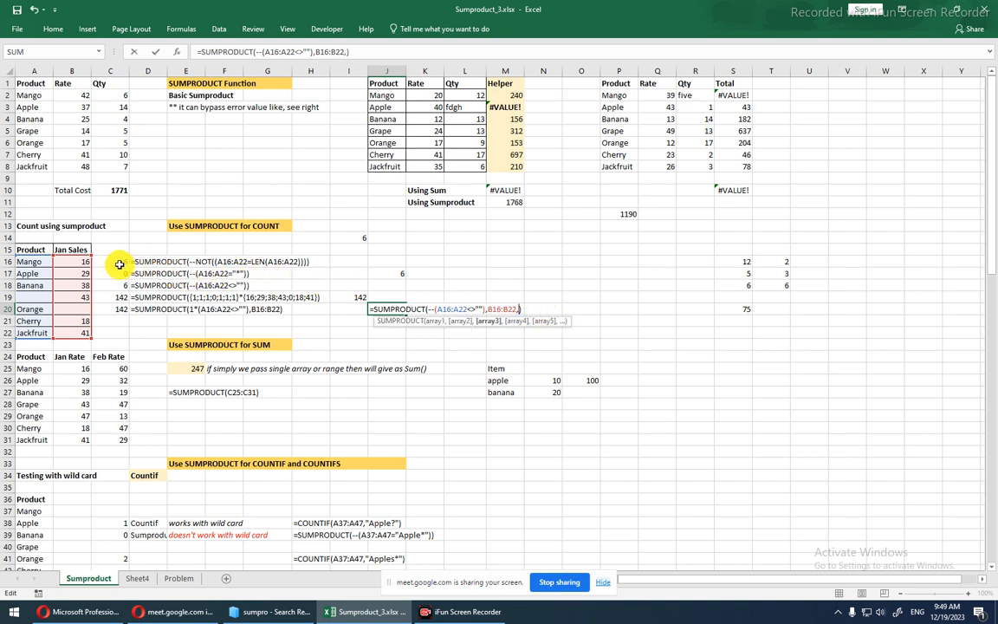
pyautogui.moveTo(119, 371); pyautogui.dragTo(121, 437)
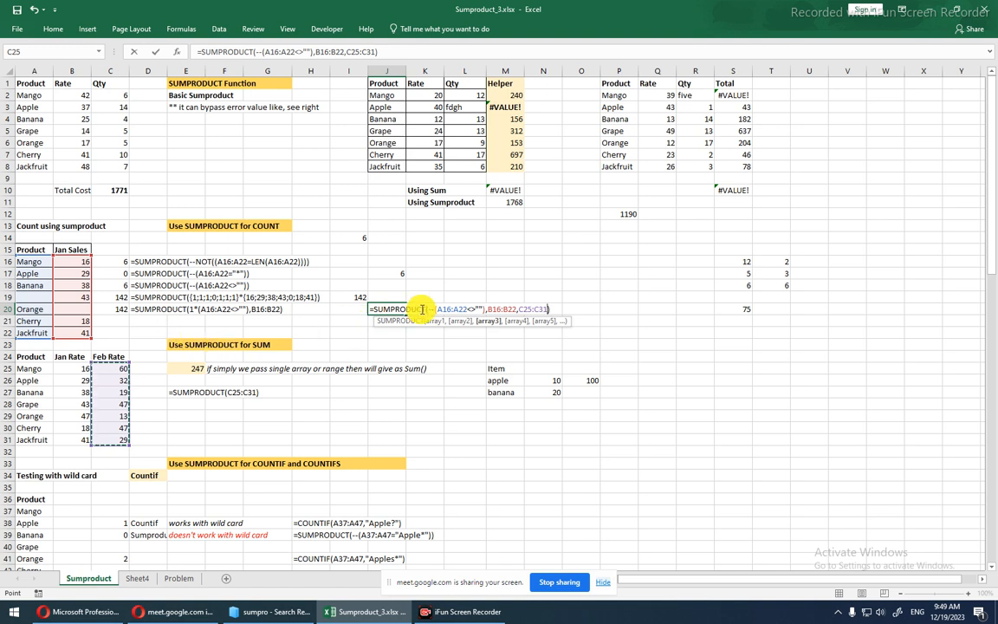
pyautogui.press('Escape')
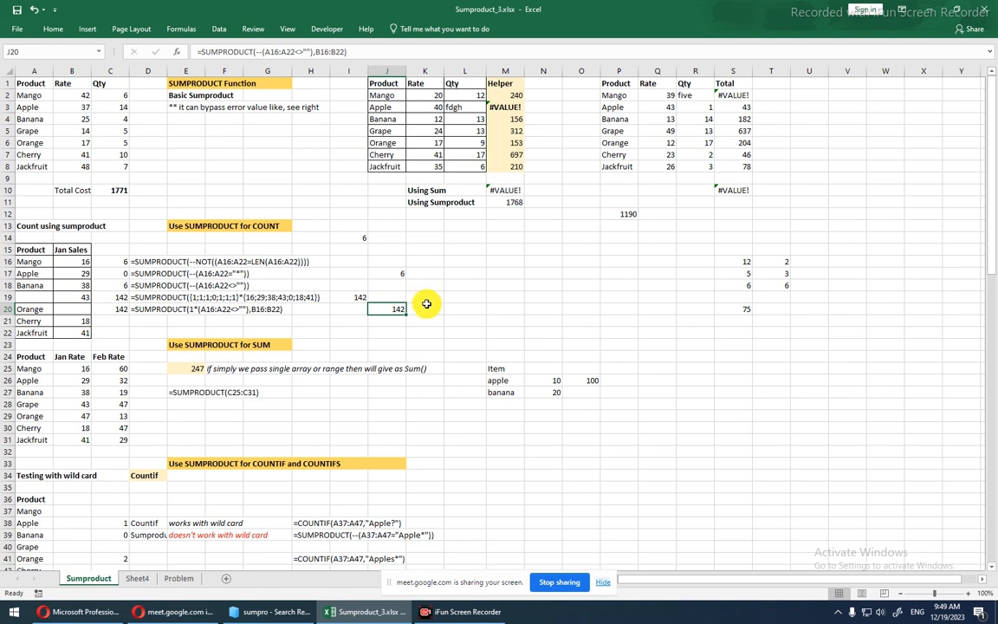
pyautogui.press('F2')
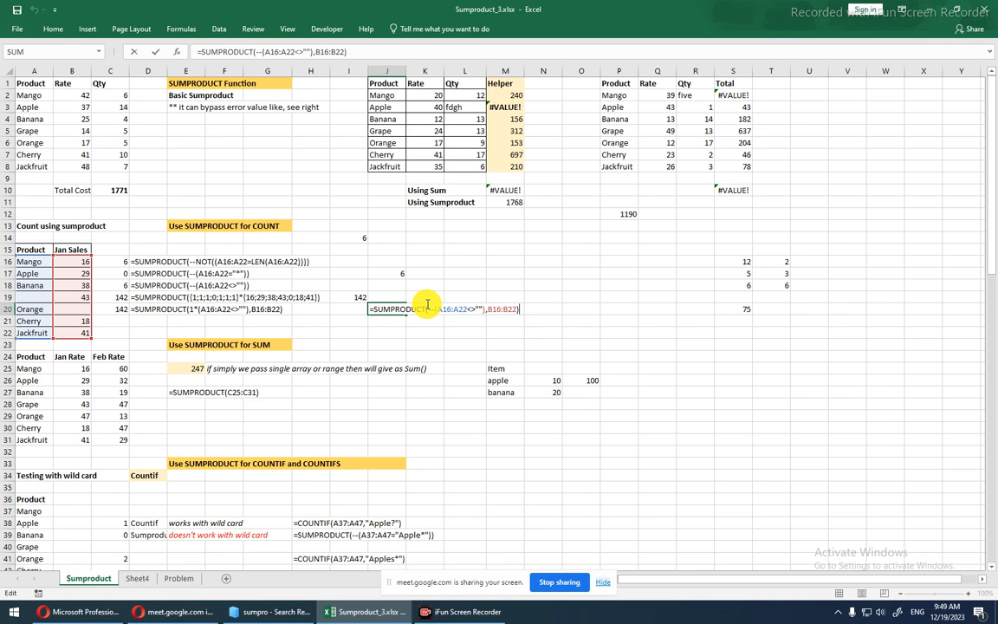
pyautogui.press('Escape')
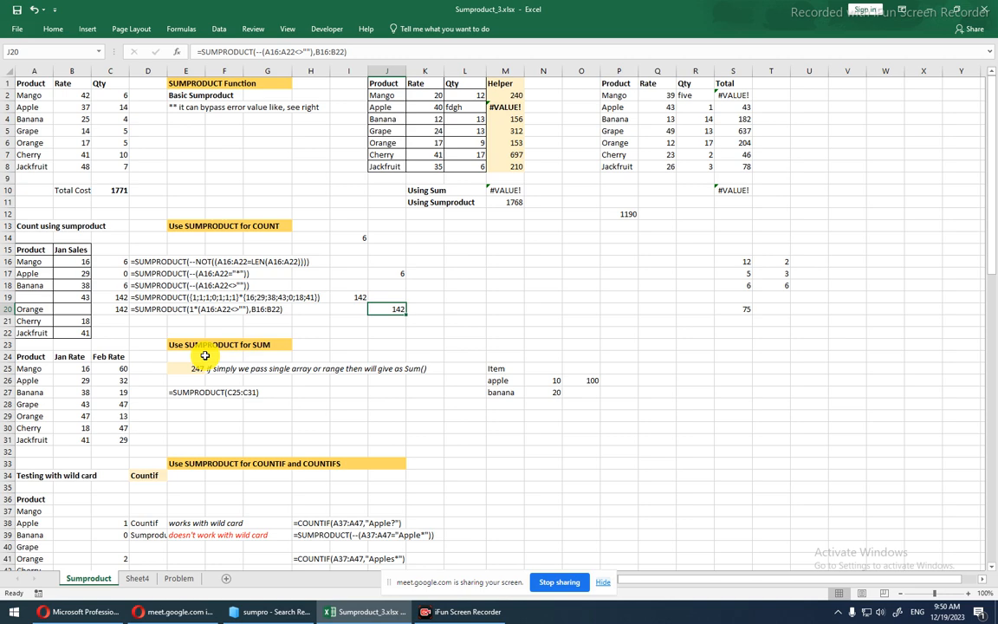
# Examine the item table at M25:O27, checking the apple value in N26 and the formula in O26.
pyautogui.scroll(-3, 206, 355)
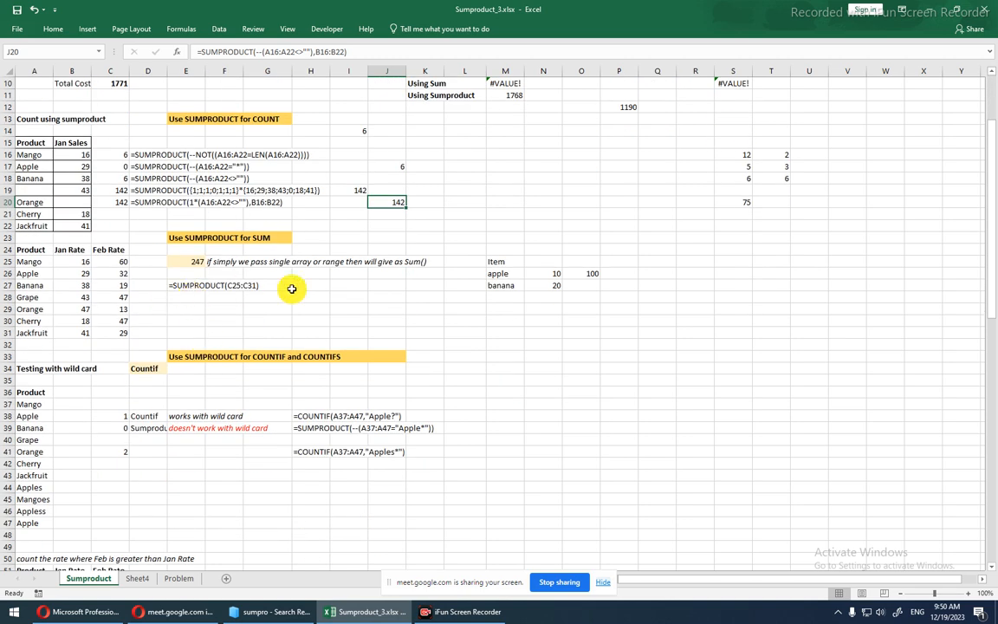
pyautogui.click(576, 273)
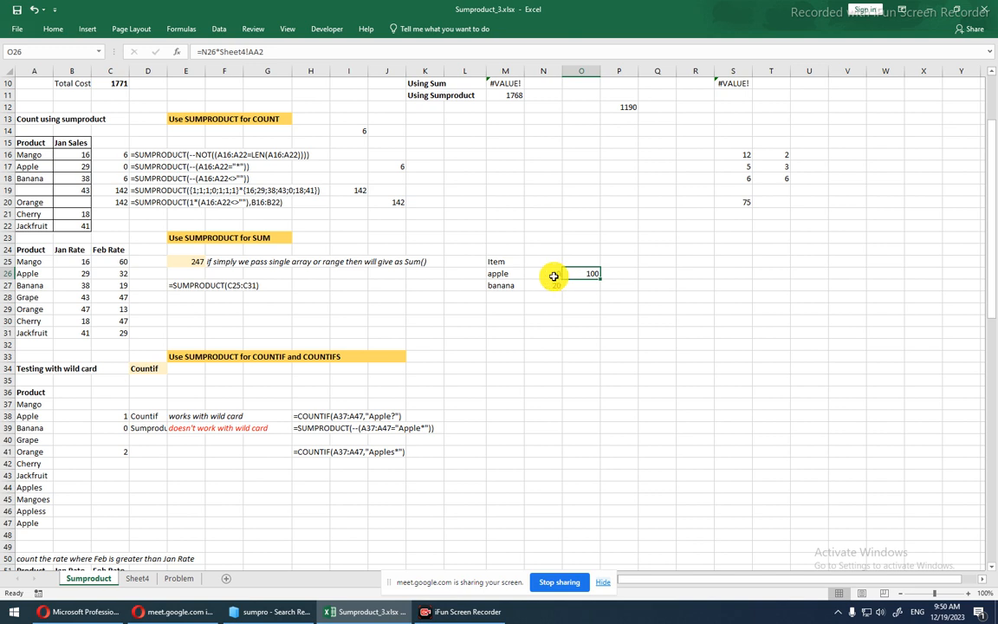
pyautogui.doubleClick(554, 276)
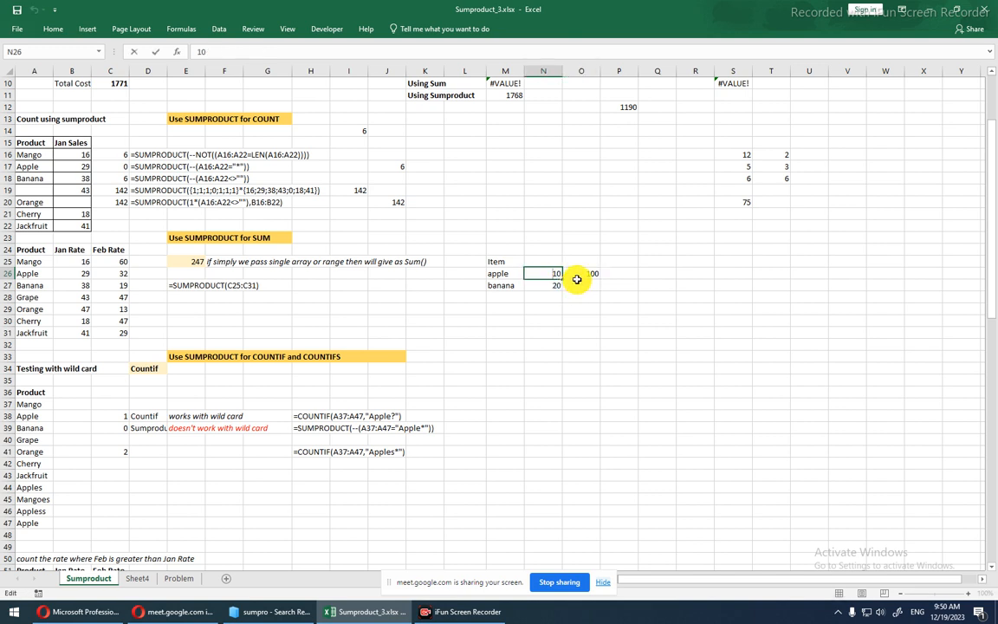
pyautogui.click(576, 275)
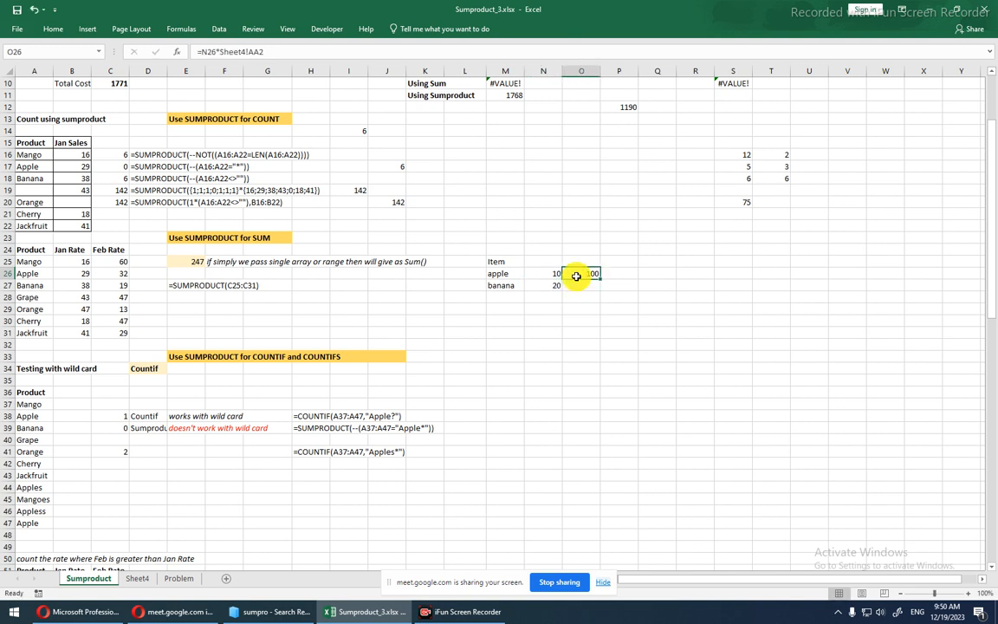
pyautogui.doubleClick(577, 276)
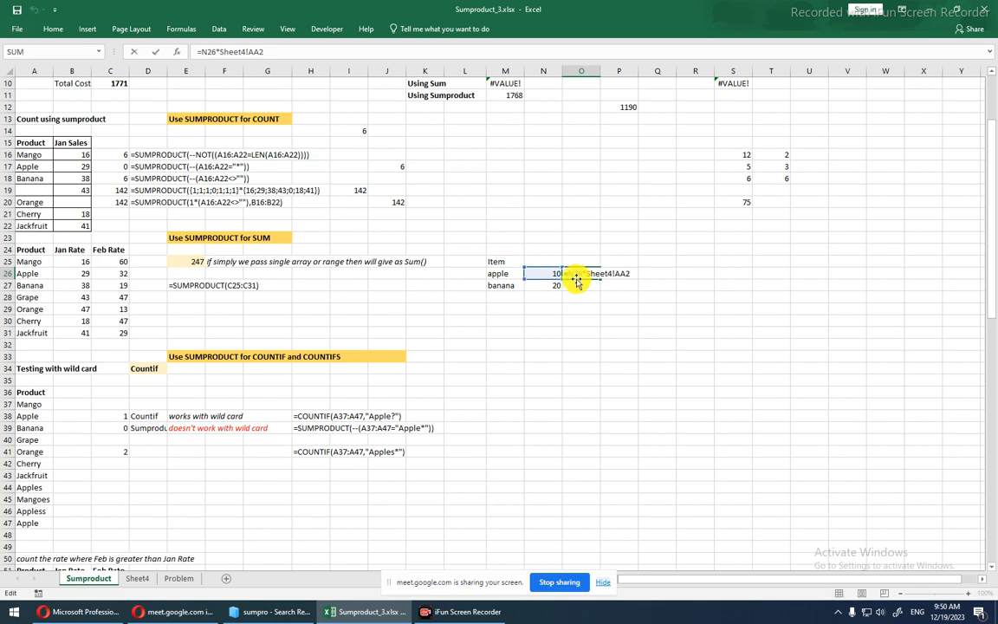
pyautogui.press('Return')
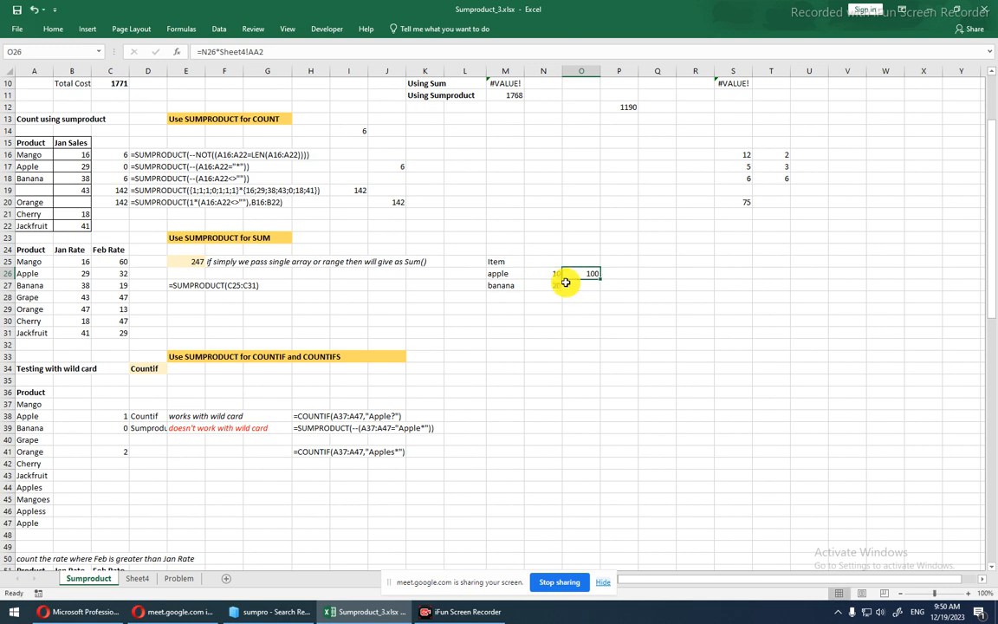
pyautogui.click(554, 285)
pyautogui.click(558, 272)
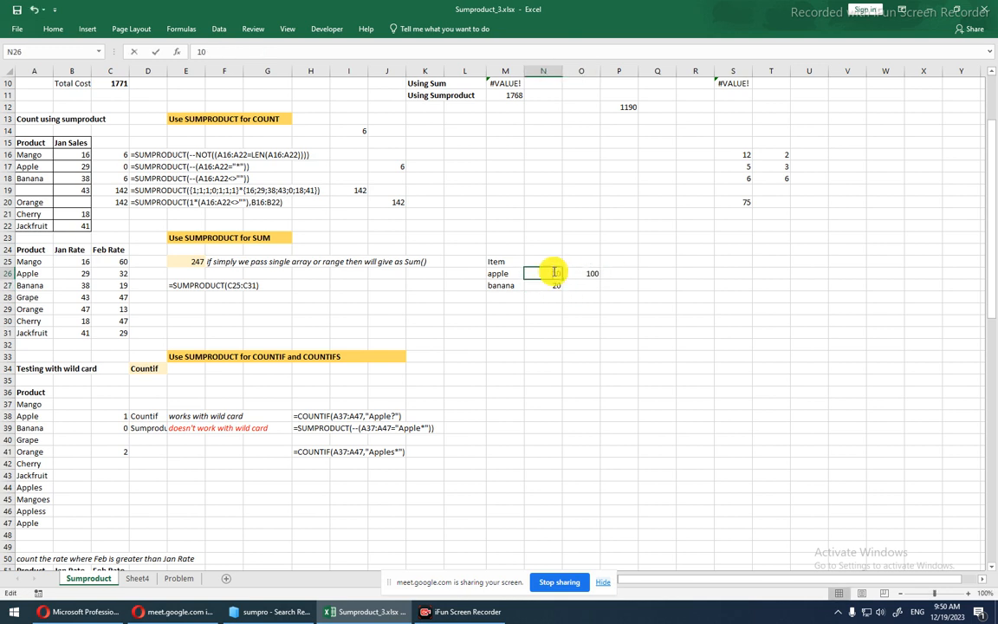
pyautogui.click(507, 261)
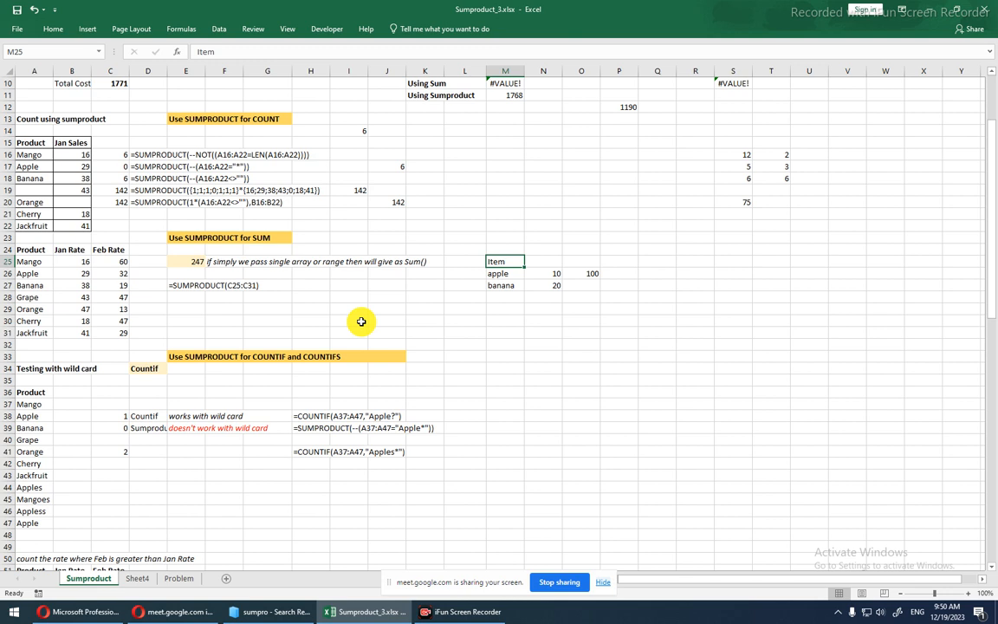
# Review the single-range SUMPRODUCT formula in E25 and select the Feb Rate values C25:C31 to check their sum.
pyautogui.click(186, 262)
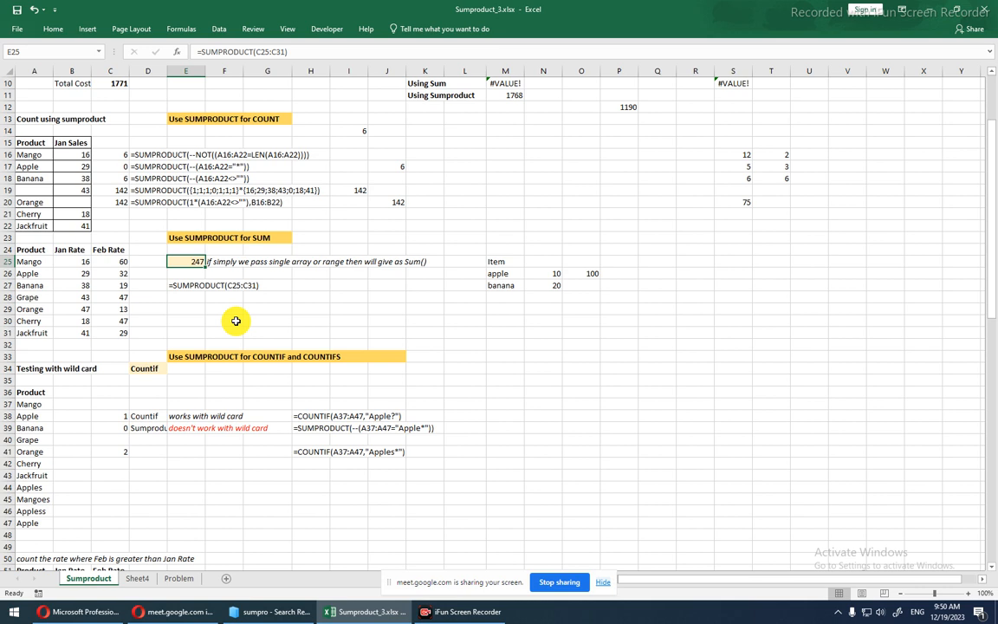
pyautogui.press('F2')
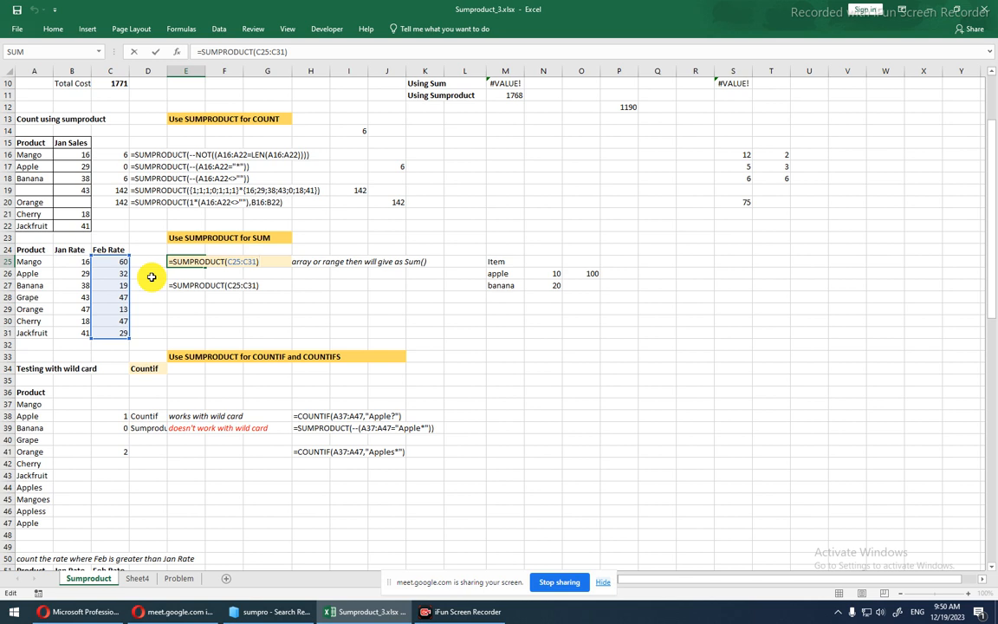
pyautogui.press('Return')
pyautogui.moveTo(113, 262); pyautogui.dragTo(122, 327)
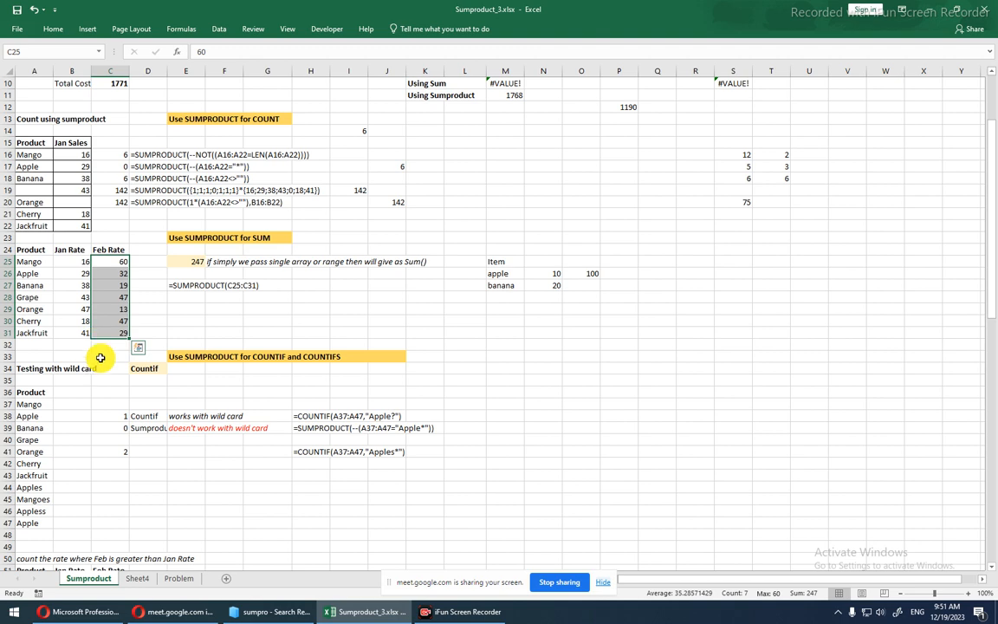
pyautogui.scroll(-1, 147, 433)
pyautogui.scroll(-4, 146, 436)
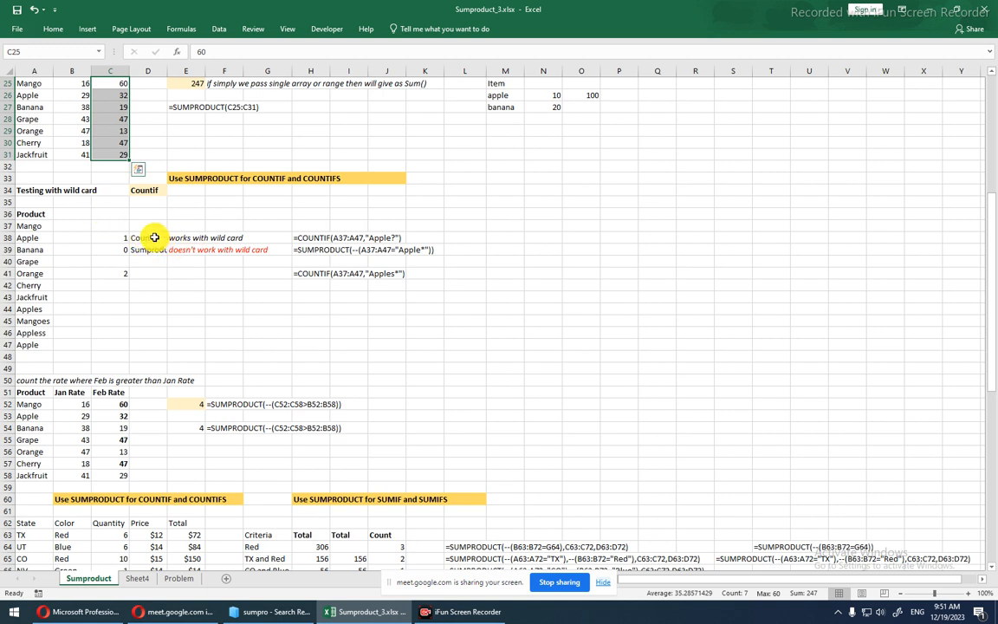
# Check the product list A37:A47 and enter the wildcard text Apple? in D43.
pyautogui.moveTo(35, 227); pyautogui.dragTo(50, 349)
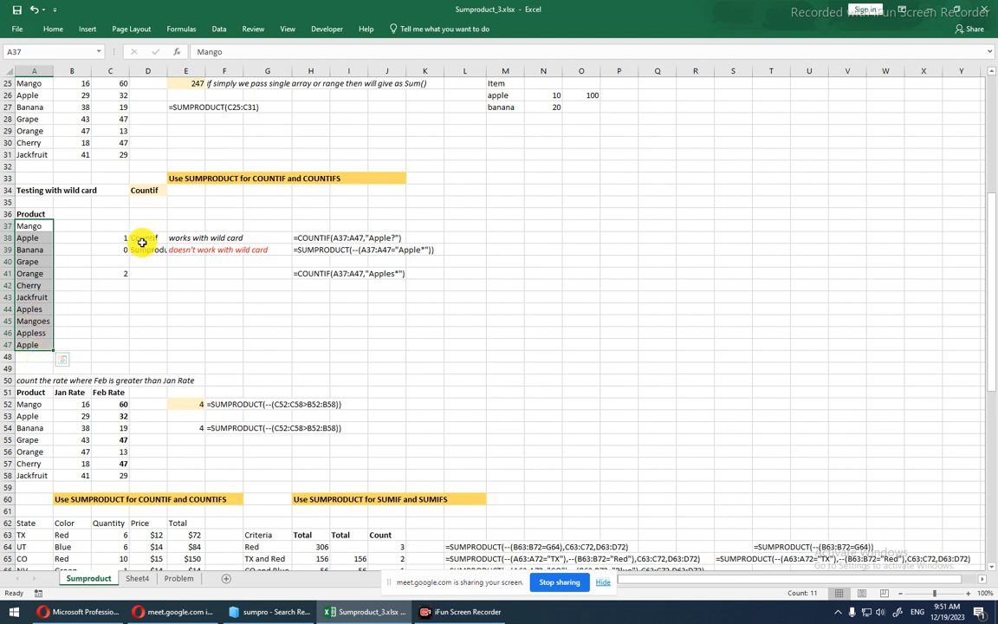
pyautogui.click(145, 296)
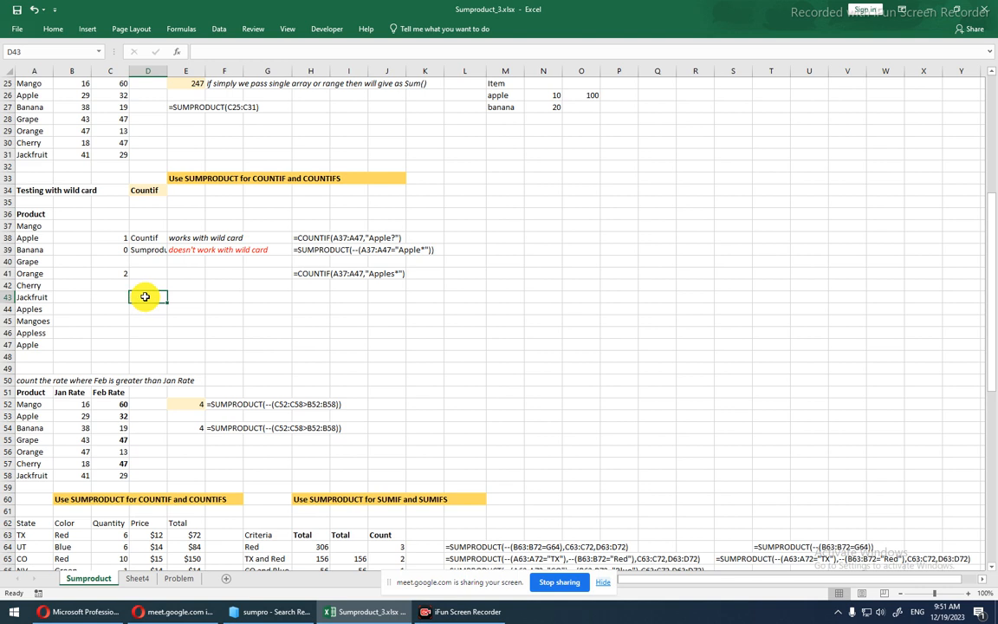
pyautogui.write('Appl')
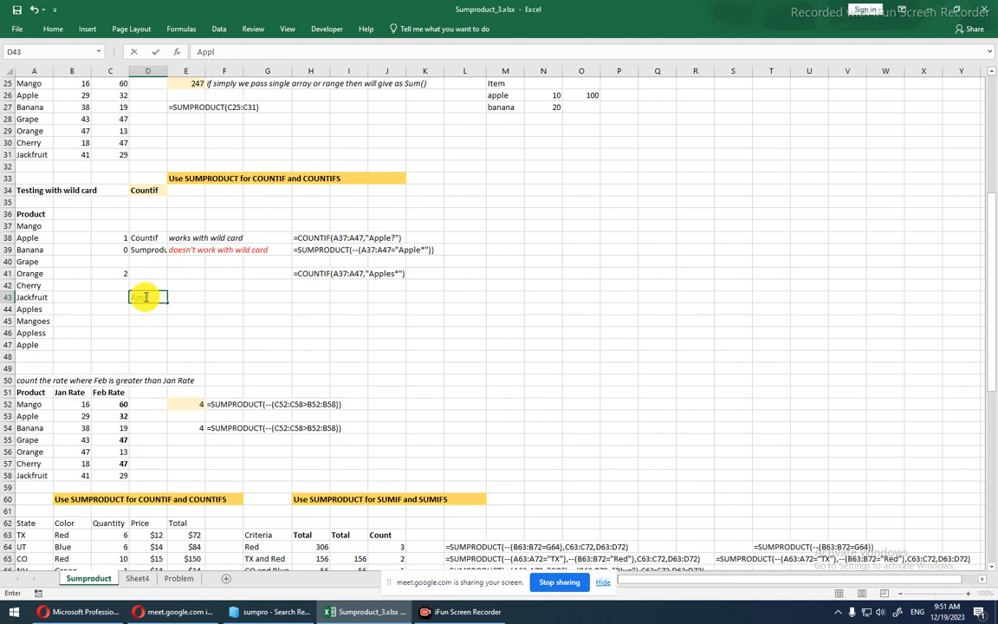
pyautogui.press('Return')
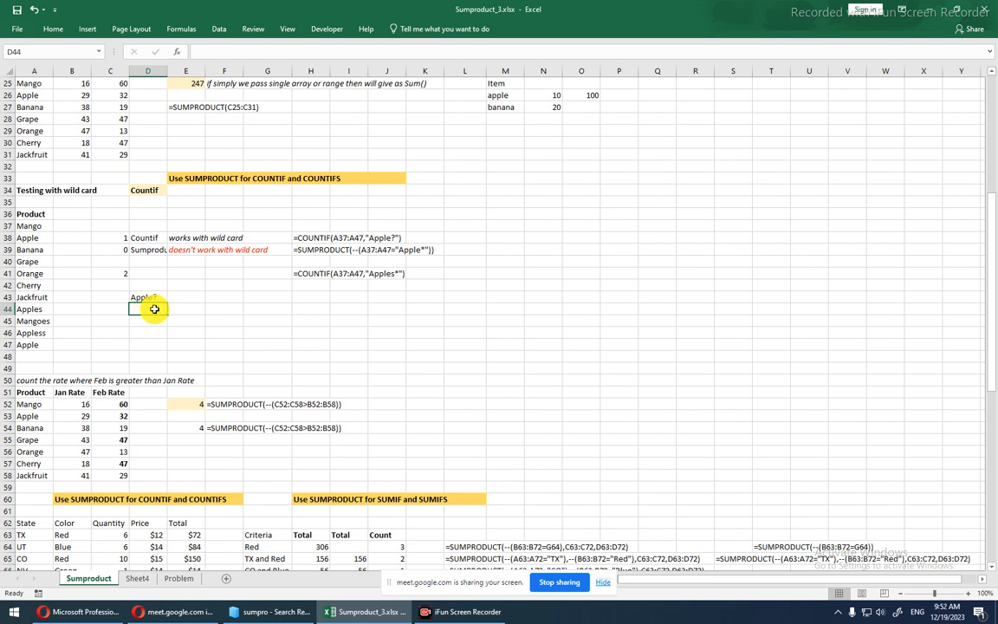
# Make the product Apples in A44 and the wildcard text in D43 bold.
pyautogui.doubleClick(34, 310)
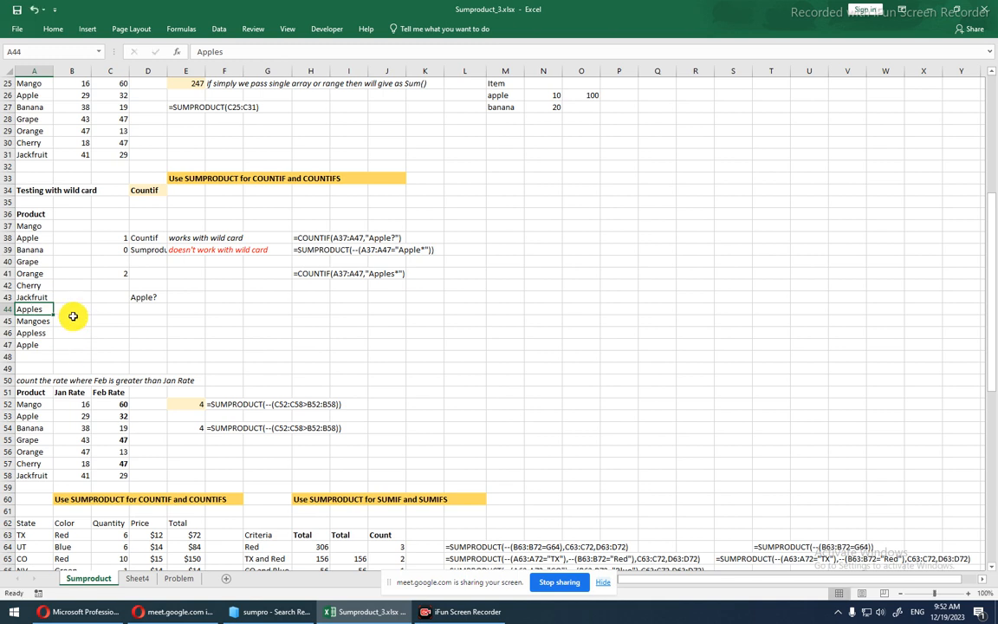
pyautogui.hotkey('ctrl', 'b')
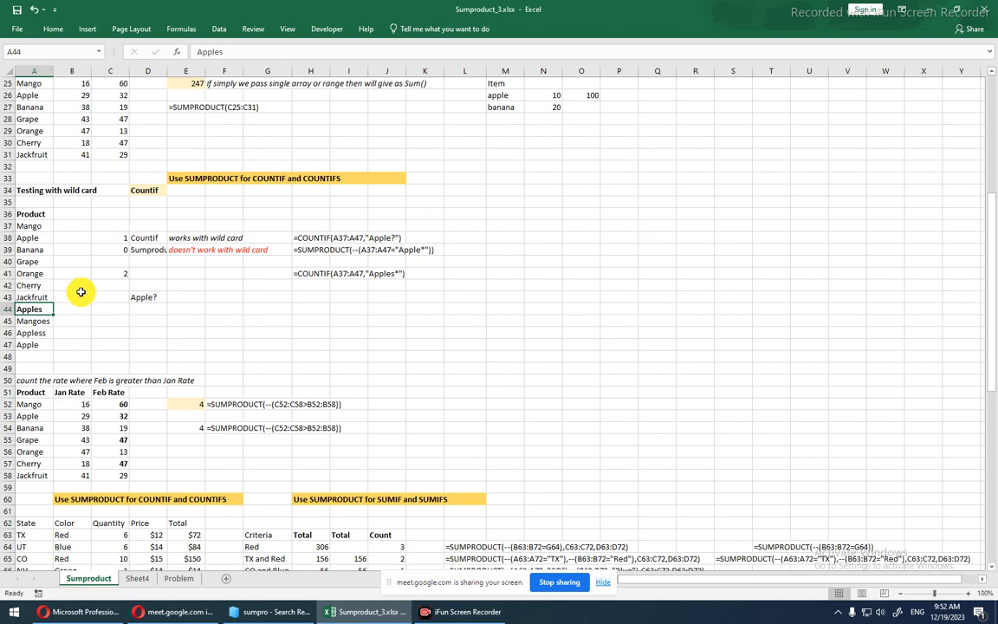
pyautogui.click(149, 297)
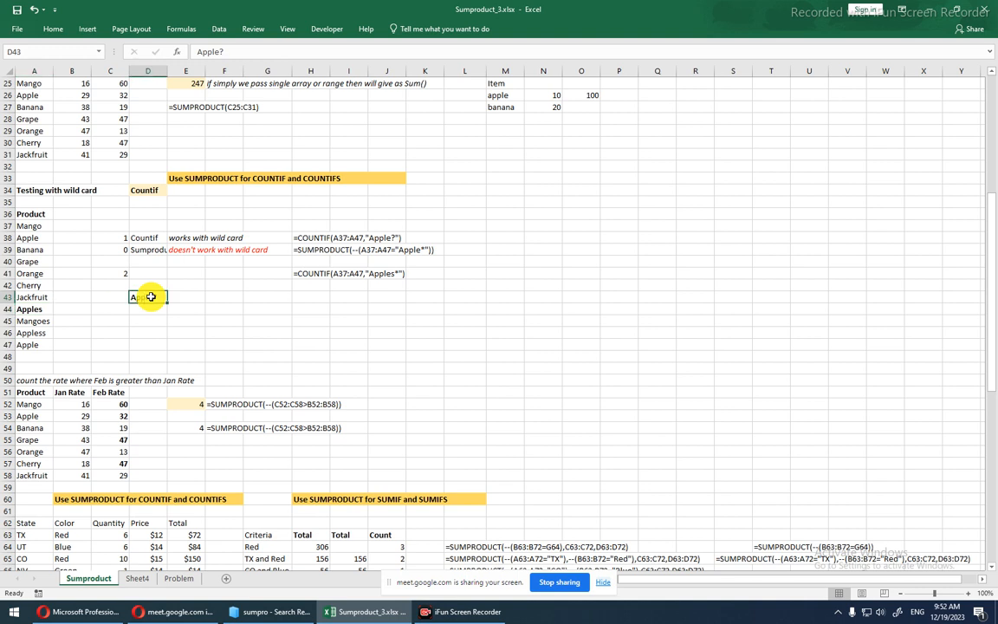
# Evaluate the array argument --(A37:A47="Apple*") in the C39 SUMPRODUCT formula and cancel the edit.
pyautogui.click(127, 248)
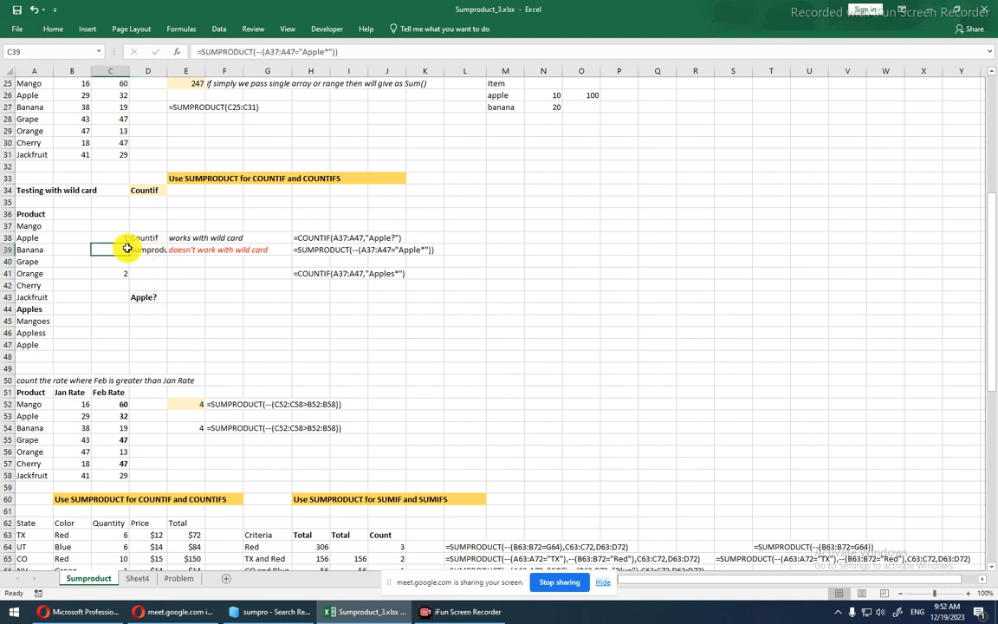
pyautogui.doubleClick(127, 249)
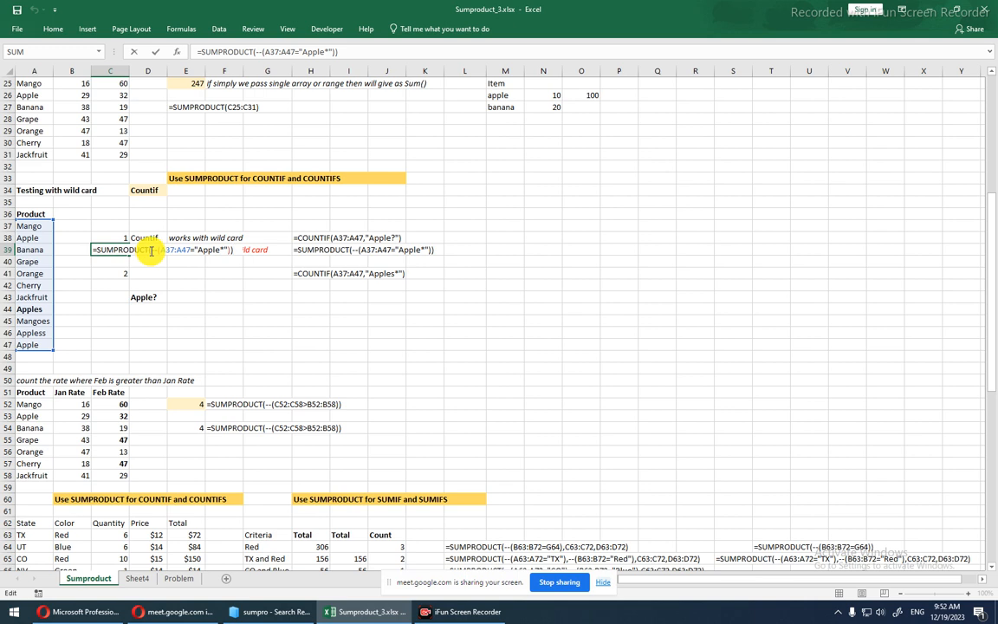
pyautogui.moveTo(151, 250); pyautogui.dragTo(229, 249)
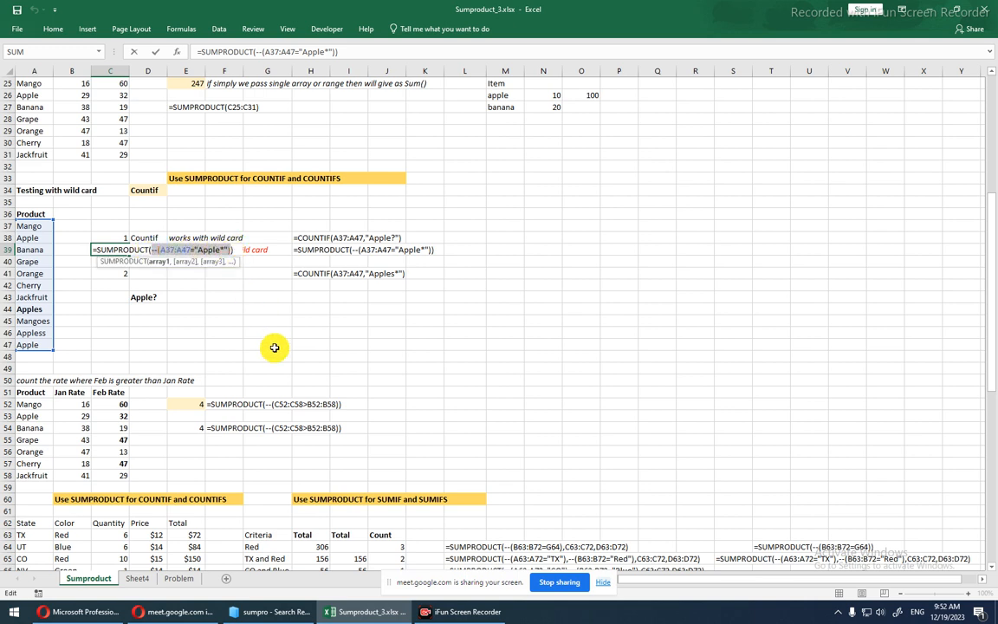
pyautogui.press('F9')
pyautogui.press('Escape')
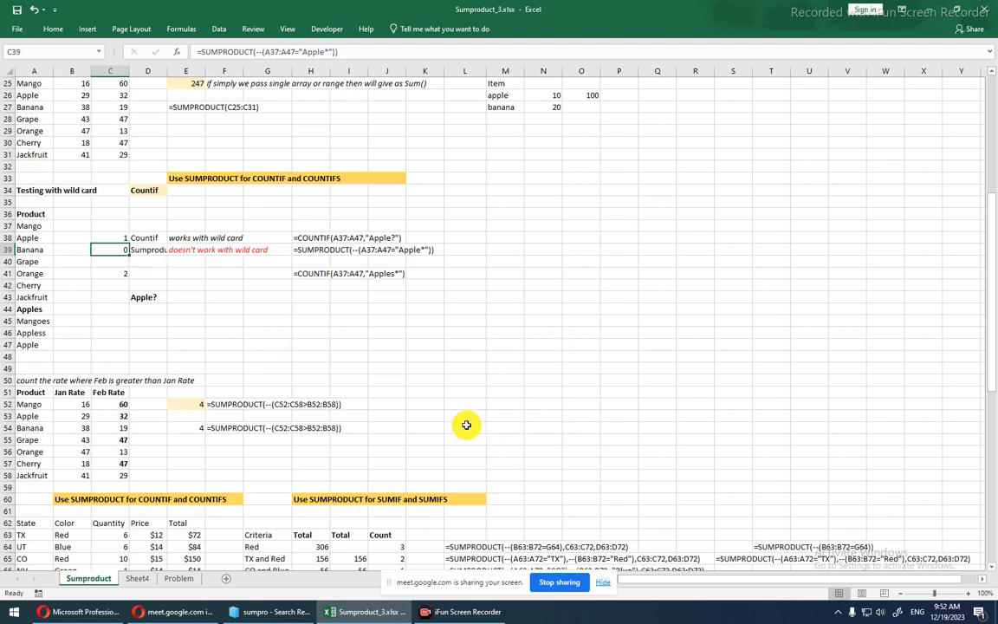
# Examine the rate table A51:C58, comparing the Jan Rate and Feb Rate values in B52:C58.
pyautogui.scroll(-5, 466, 424)
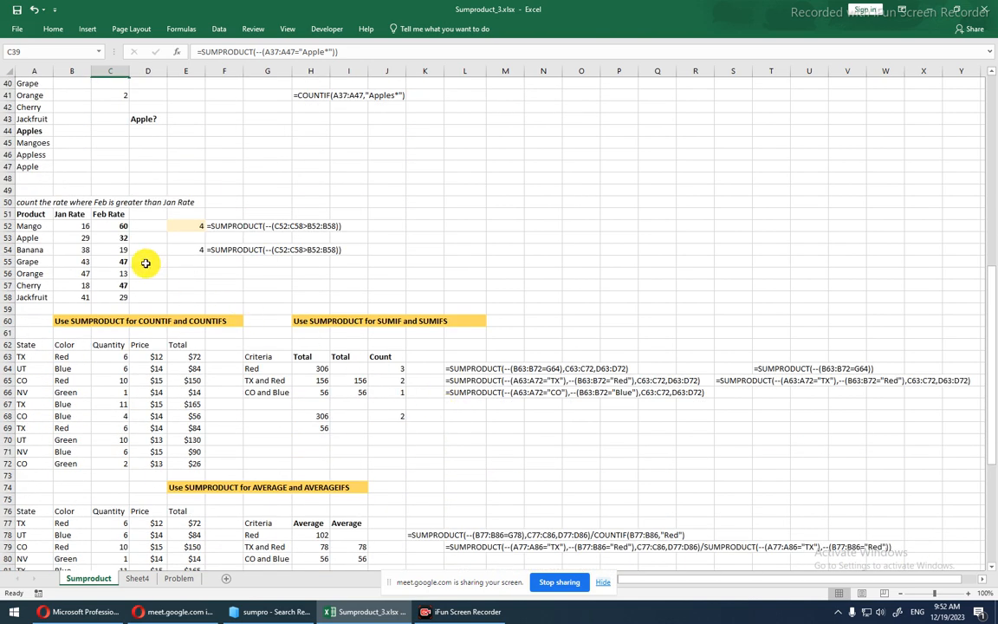
pyautogui.moveTo(33, 213); pyautogui.dragTo(121, 295)
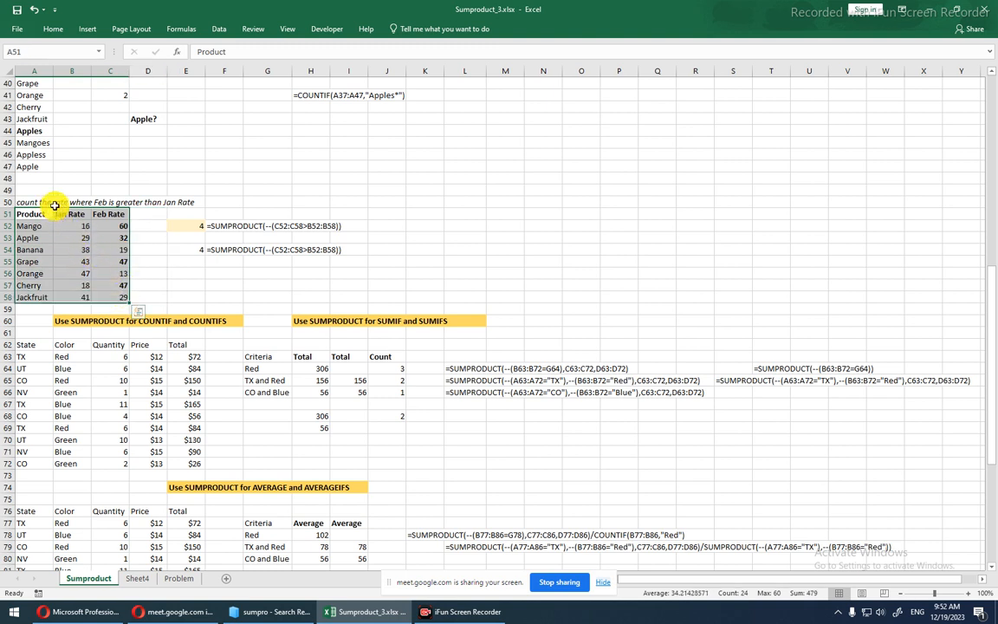
pyautogui.moveTo(69, 224); pyautogui.dragTo(74, 292)
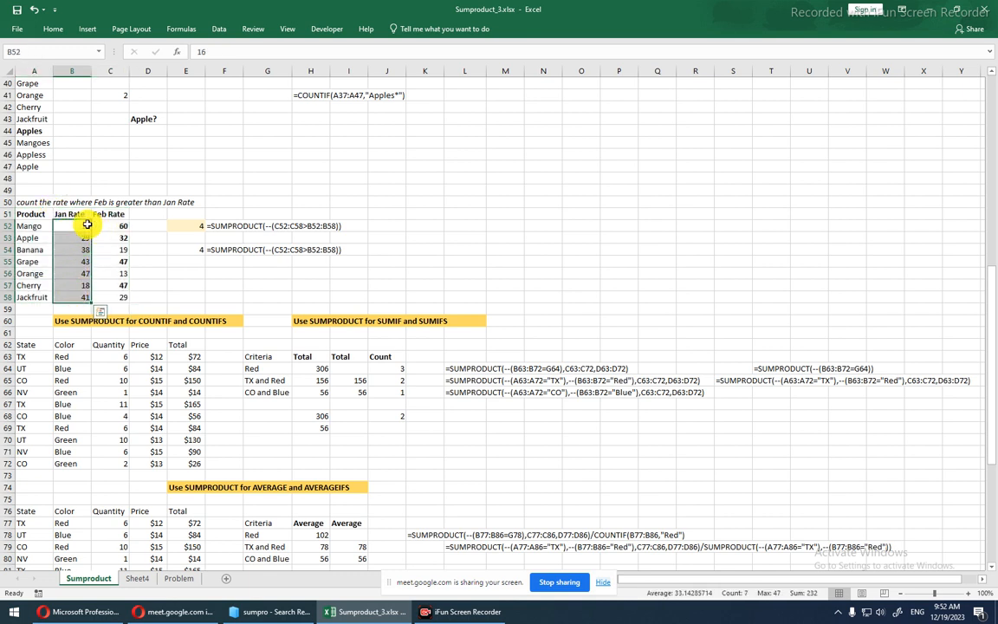
pyautogui.moveTo(85, 225); pyautogui.dragTo(117, 294)
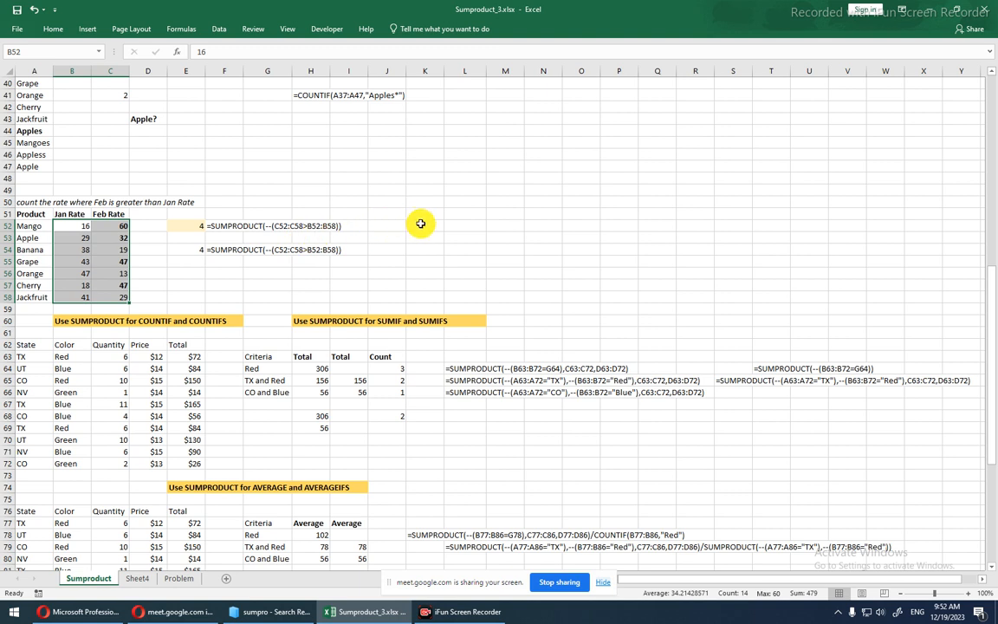
# Start a SUMPRODUCT formula in K52 comparing the Jan and Feb rates with B52:B58<C52:C58.
pyautogui.click(420, 225)
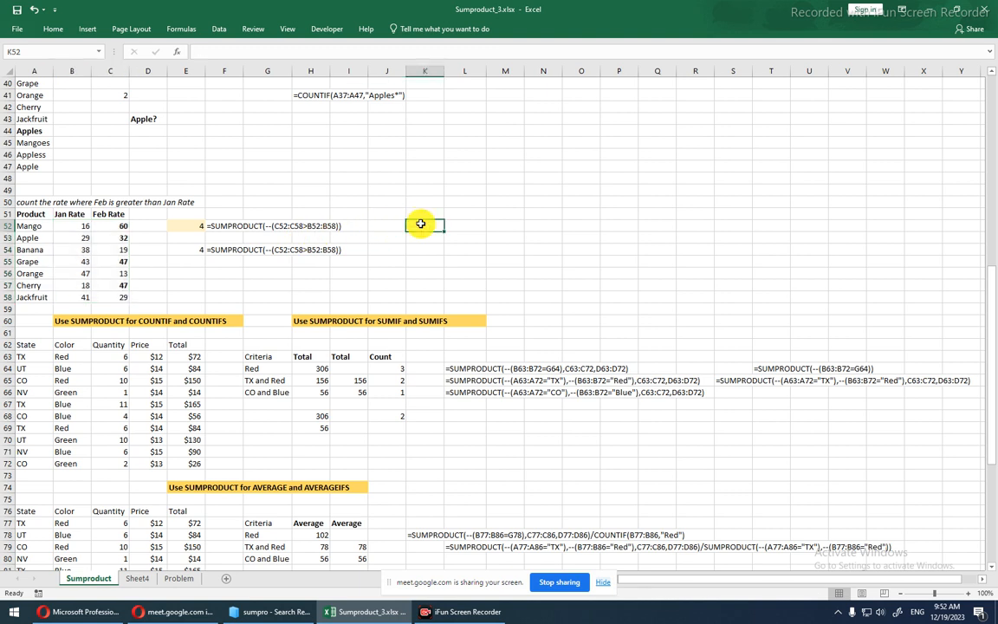
pyautogui.write('=su')
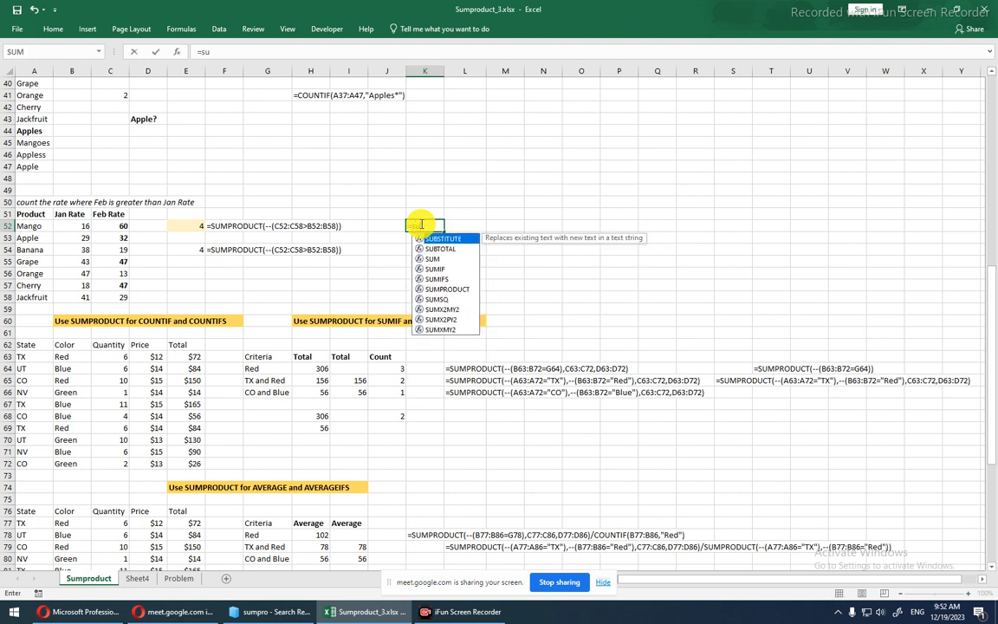
pyautogui.write('mor')
pyautogui.press('BackSpace')
pyautogui.press('BackSpace')
pyautogui.write('p')
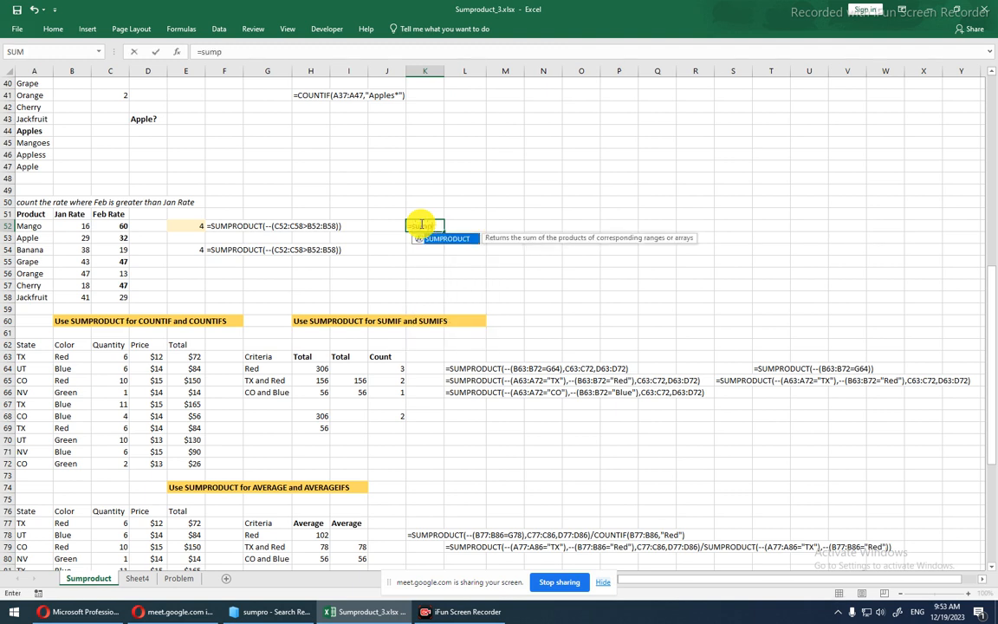
pyautogui.write('ro')
pyautogui.press('Tab')
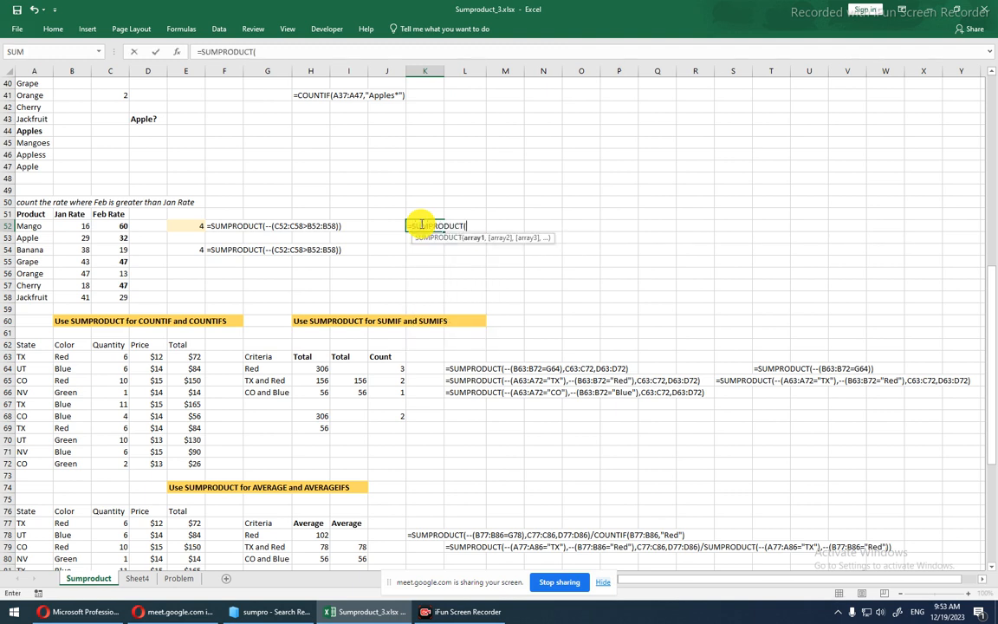
pyautogui.click(80, 226)
pyautogui.moveTo(80, 225); pyautogui.dragTo(83, 293)
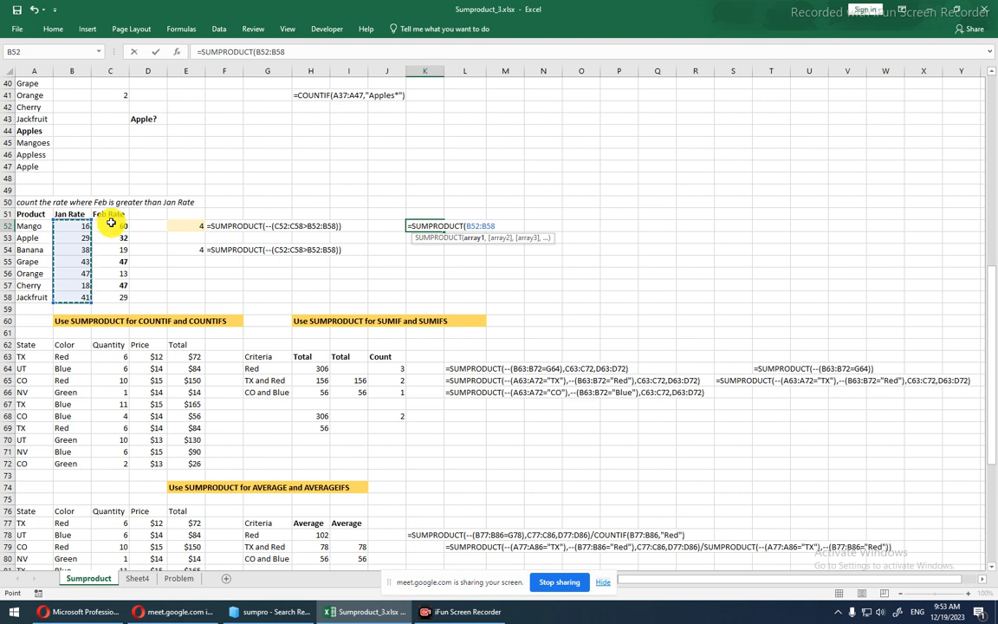
pyautogui.write('<')
pyautogui.moveTo(110, 223); pyautogui.dragTo(109, 296)
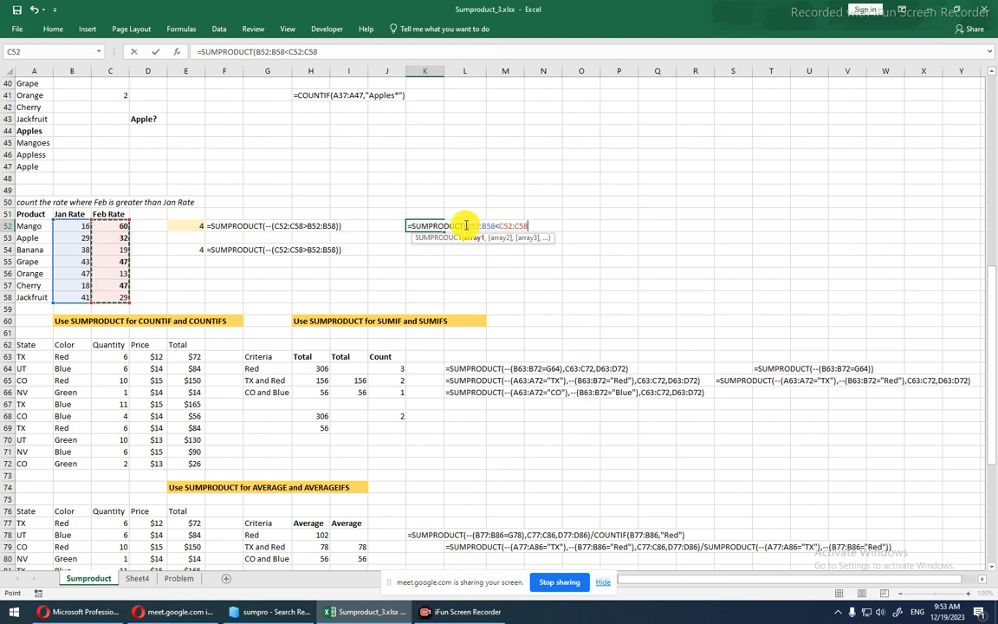
# Evaluate the comparison B52:B58<C52:C58 inside the K52 formula and restore the range references.
pyautogui.moveTo(465, 225); pyautogui.dragTo(529, 225)
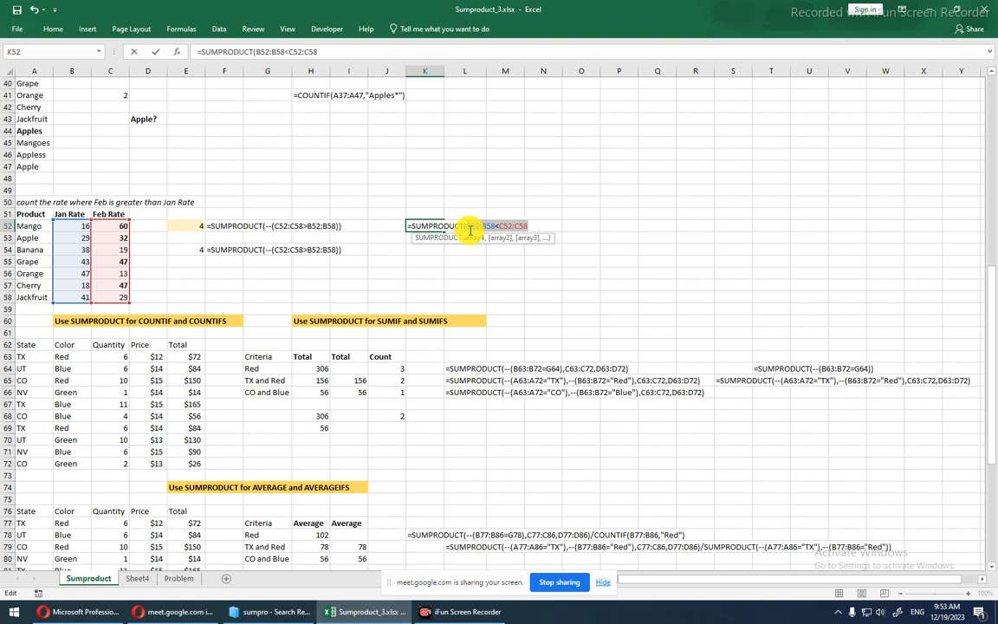
pyautogui.press('F9')
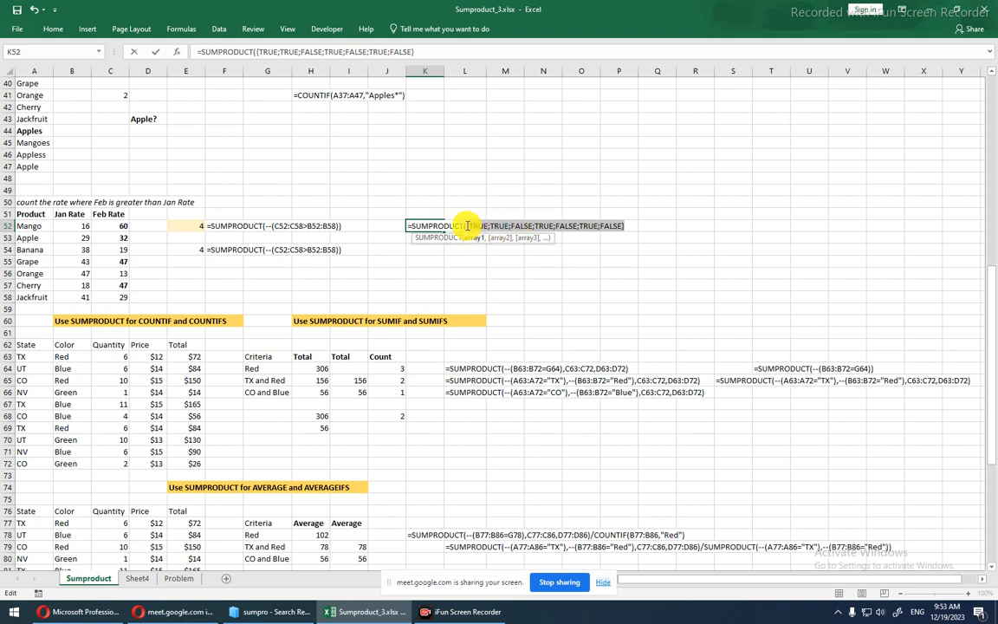
pyautogui.hotkey('ctrl', 'z')
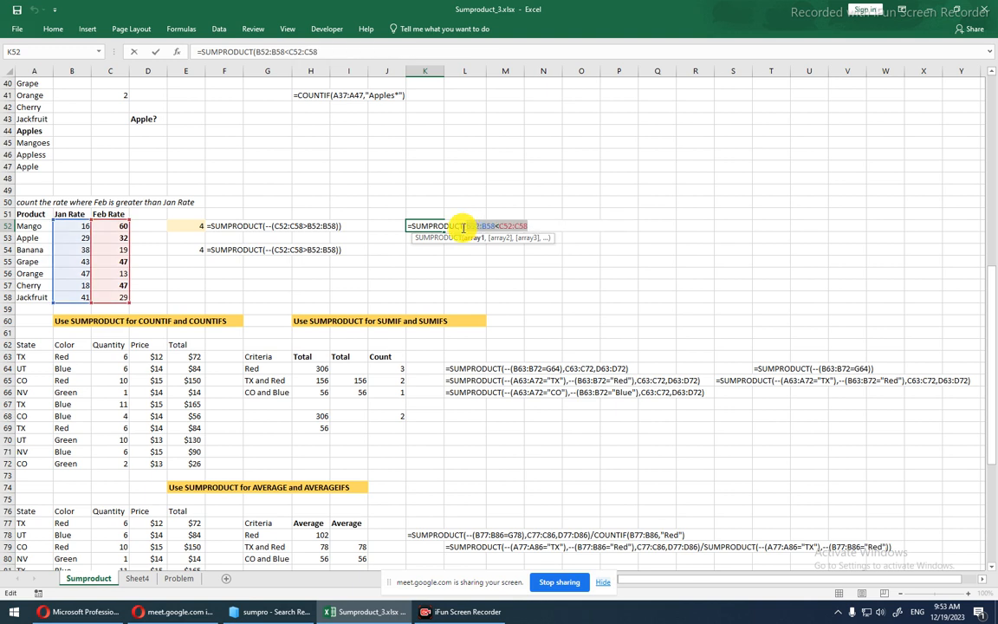
# Complete K52 as =SUMPRODUCT(--(B52:B58<C52:C58)) and review the entered formula.
pyautogui.click(468, 225)
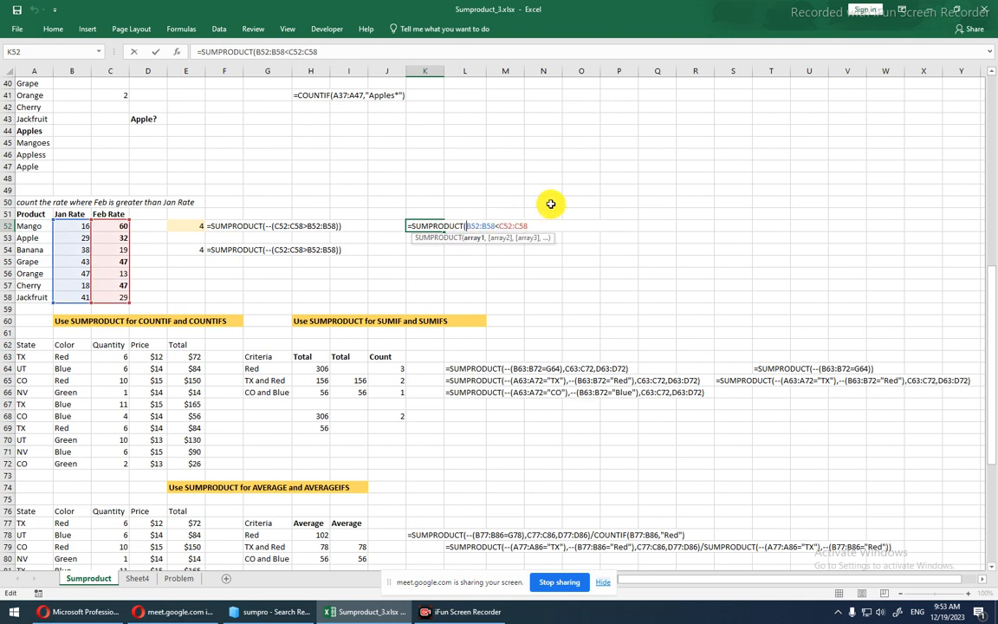
pyautogui.write('--')
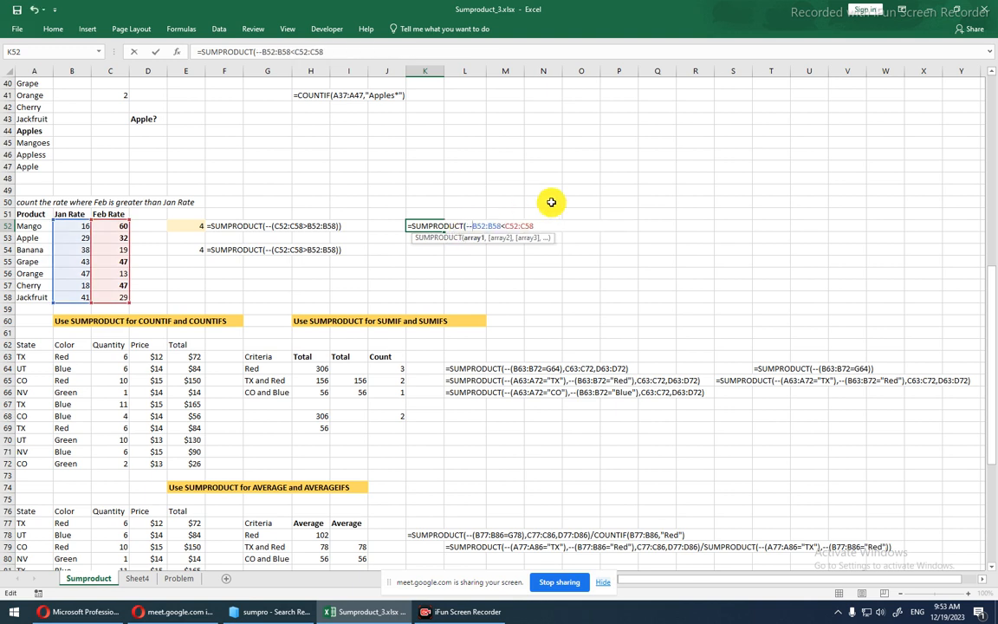
pyautogui.write('(')
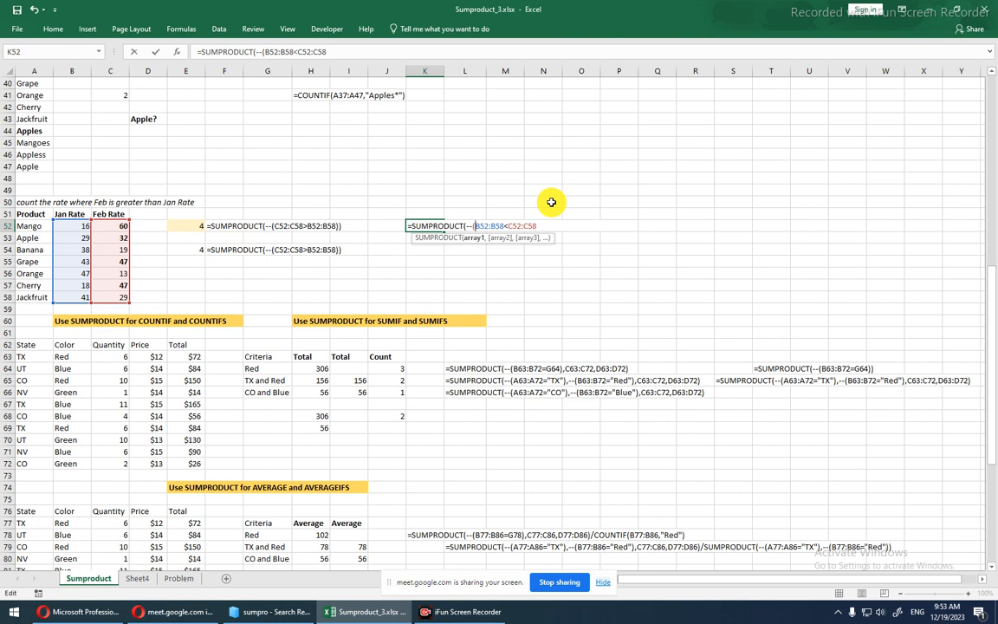
pyautogui.press('Return')
pyautogui.click(476, 350)
pyautogui.press('Up')
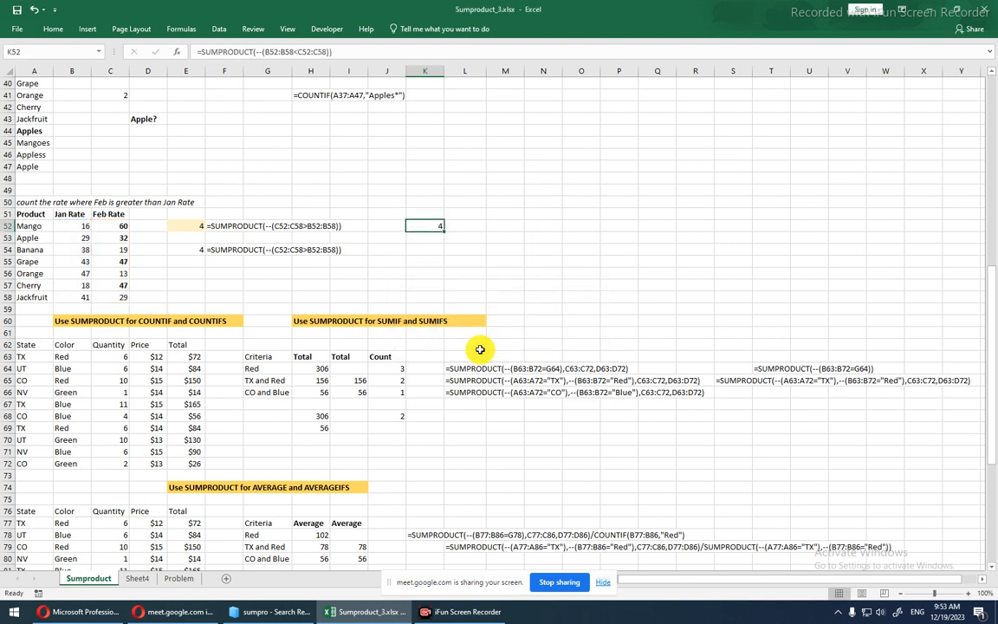
pyautogui.press('F2')
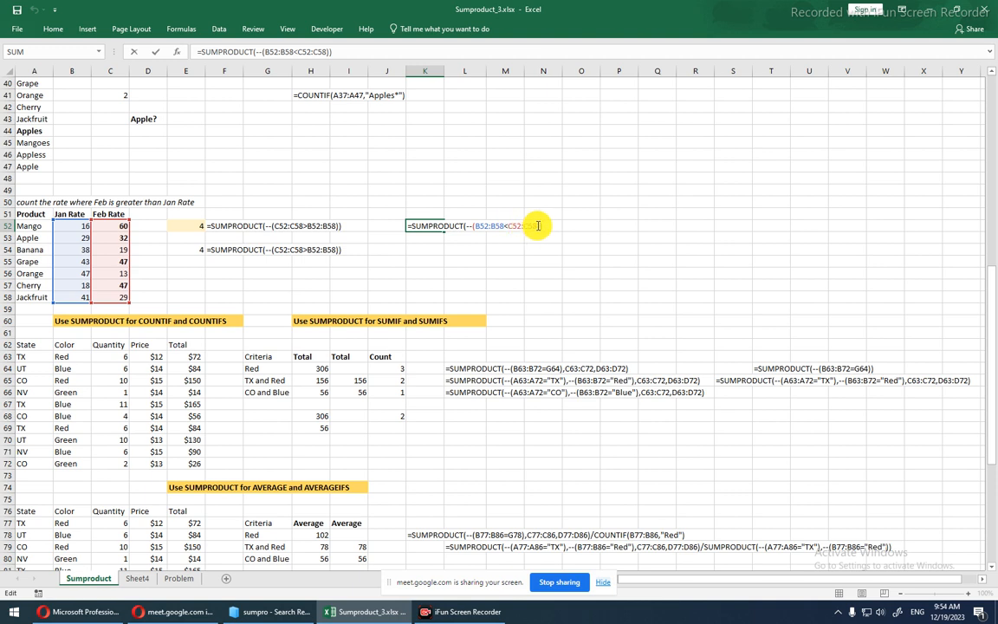
pyautogui.press('Return')
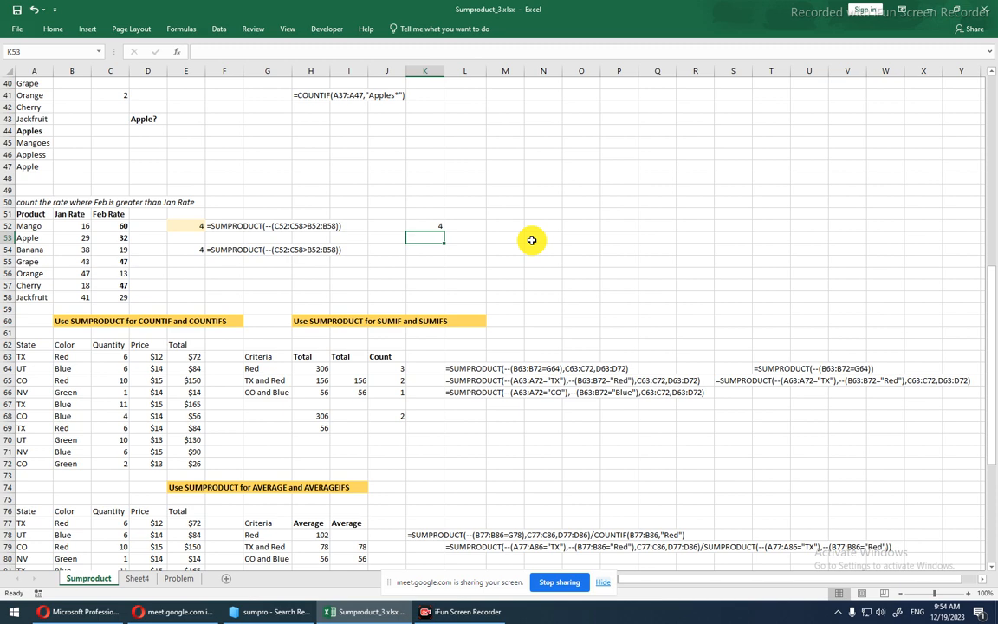
# Apply cell borders to the criteria and totals table G63:I66.
pyautogui.scroll(-2, 517, 291)
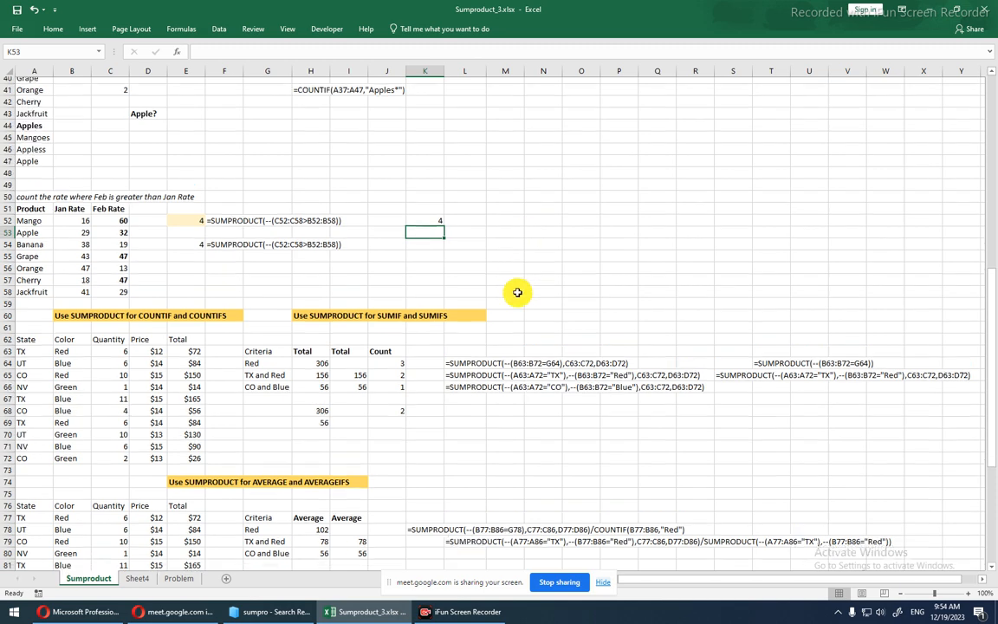
pyautogui.scroll(-2, 518, 293)
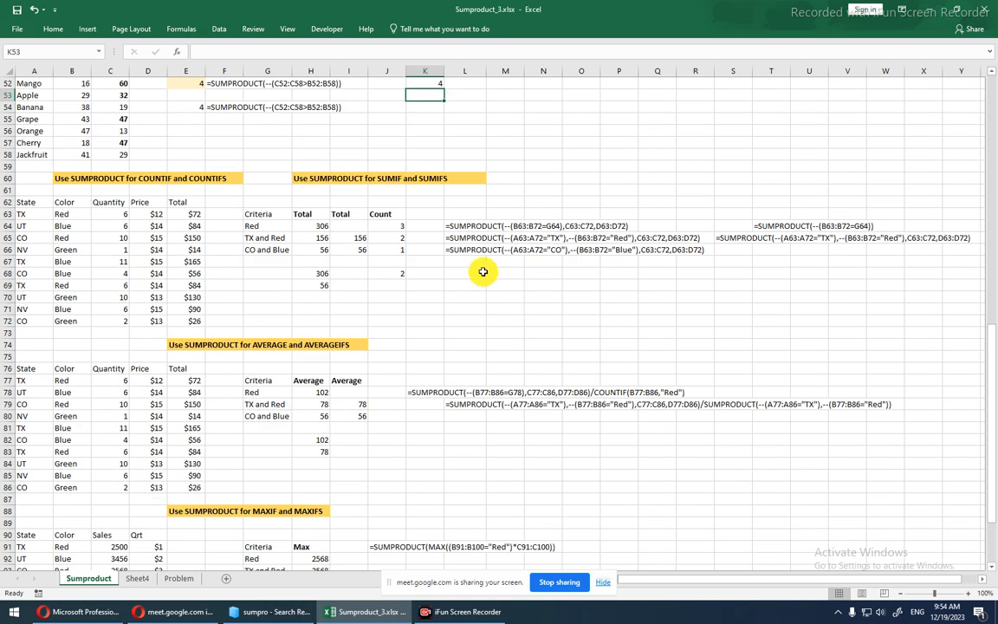
pyautogui.click(277, 211)
pyautogui.moveTo(278, 210); pyautogui.dragTo(364, 252)
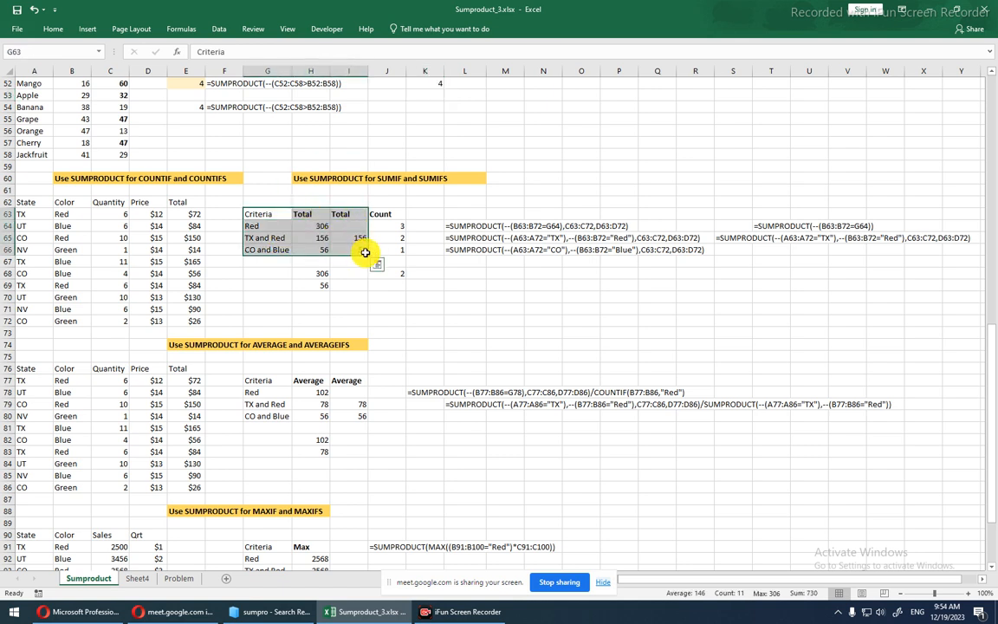
pyautogui.doubleClick(47, 30)
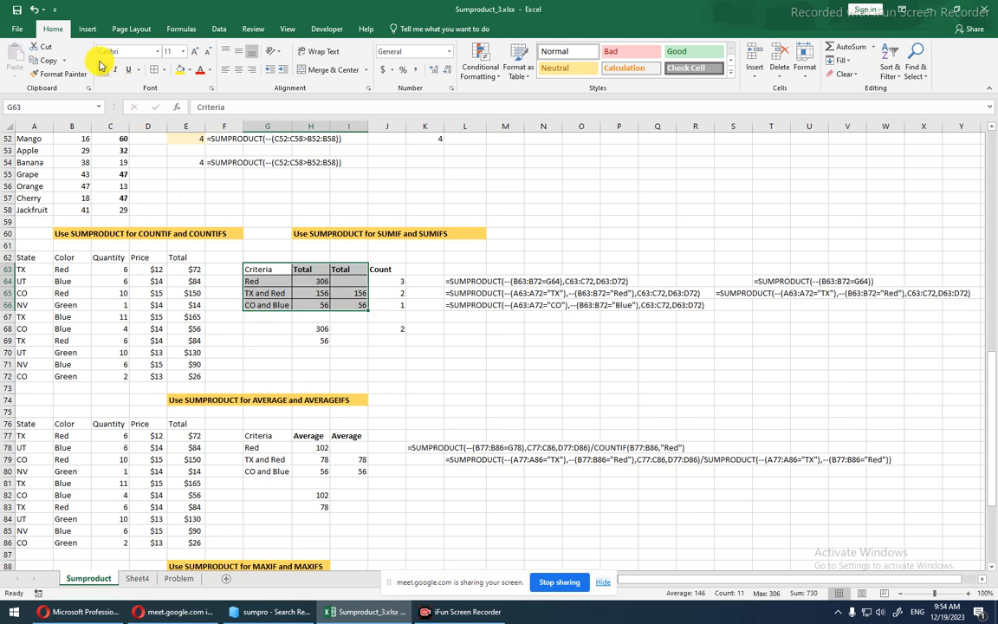
pyautogui.doubleClick(50, 30)
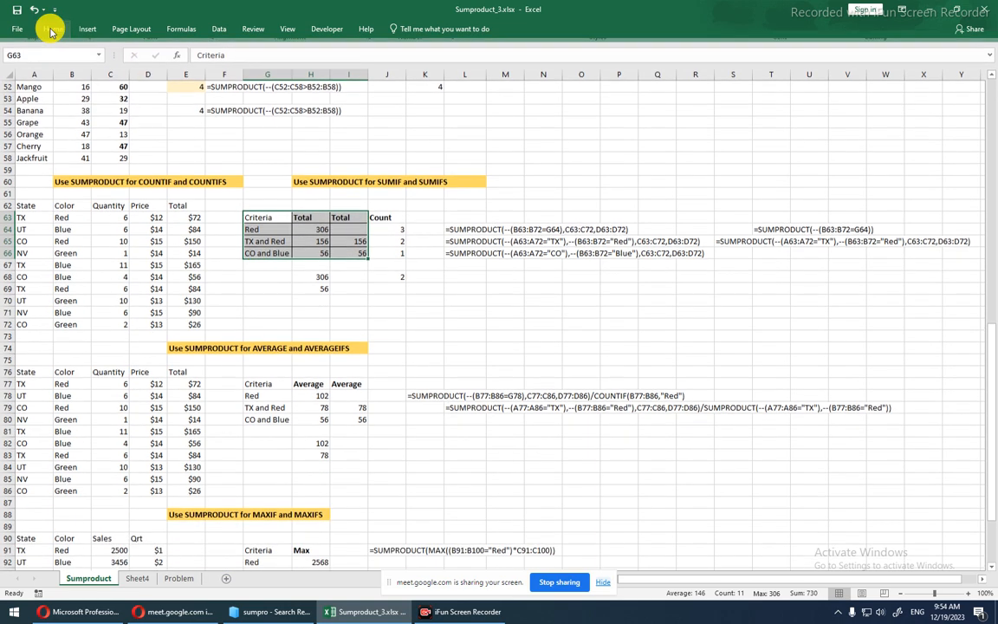
# Apply cell borders to the State, Color, Quantity and Price data in A62:D72.
pyautogui.click(215, 192)
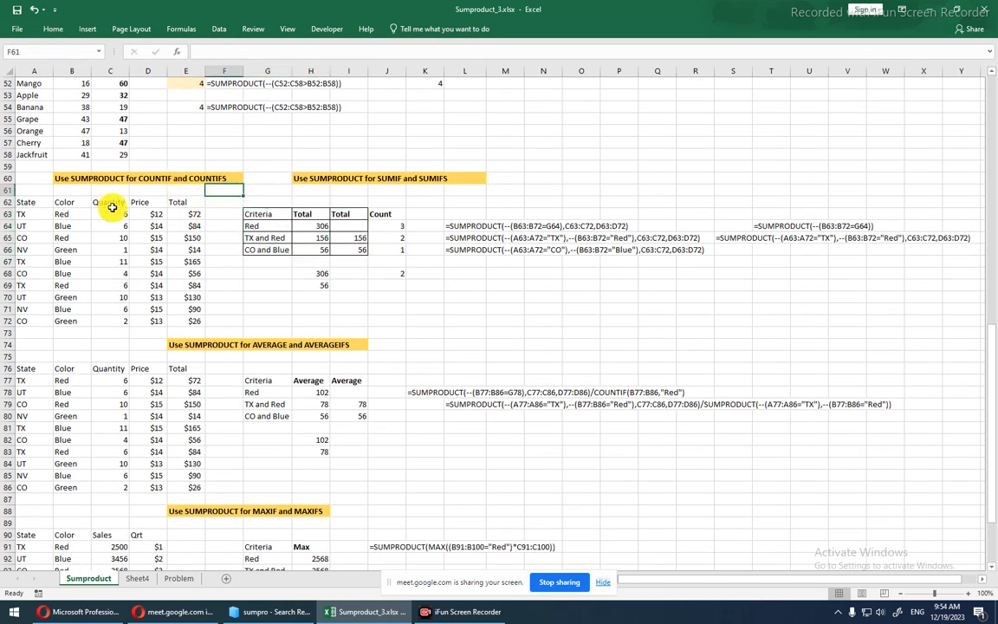
pyautogui.moveTo(40, 202); pyautogui.dragTo(152, 320)
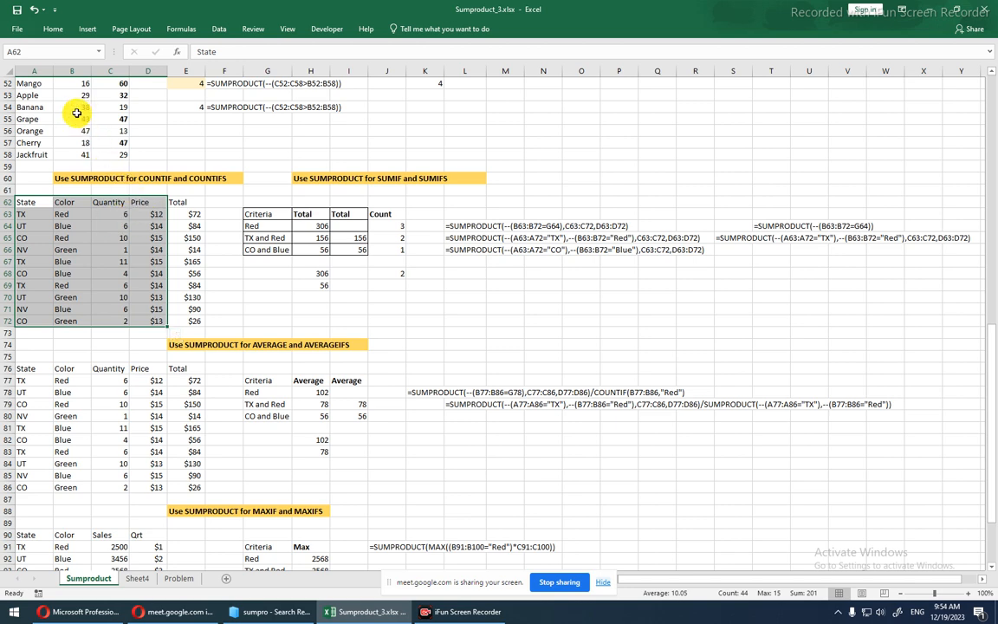
pyautogui.click(52, 29)
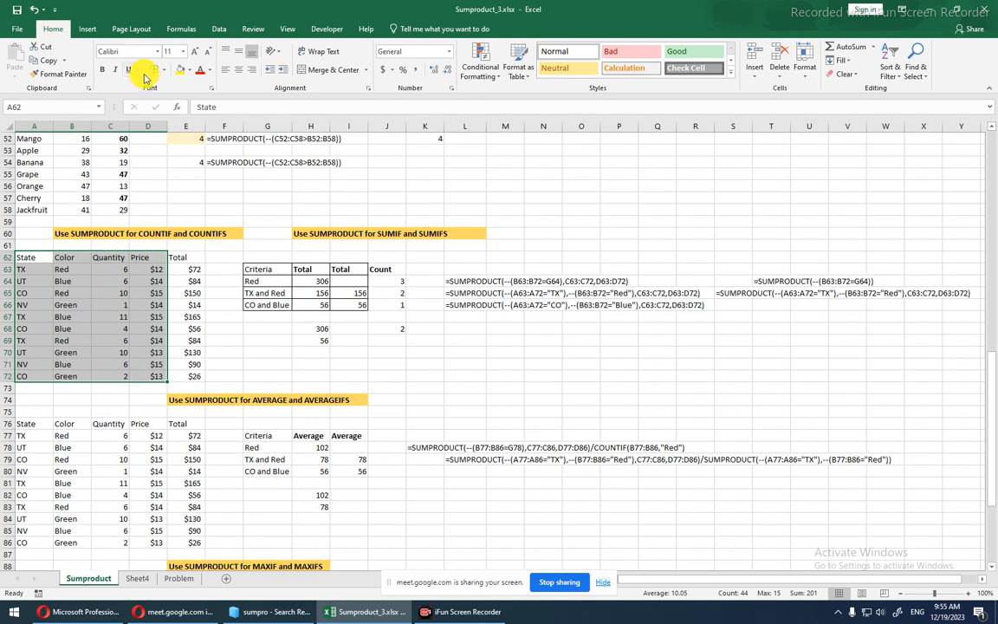
pyautogui.click(207, 339)
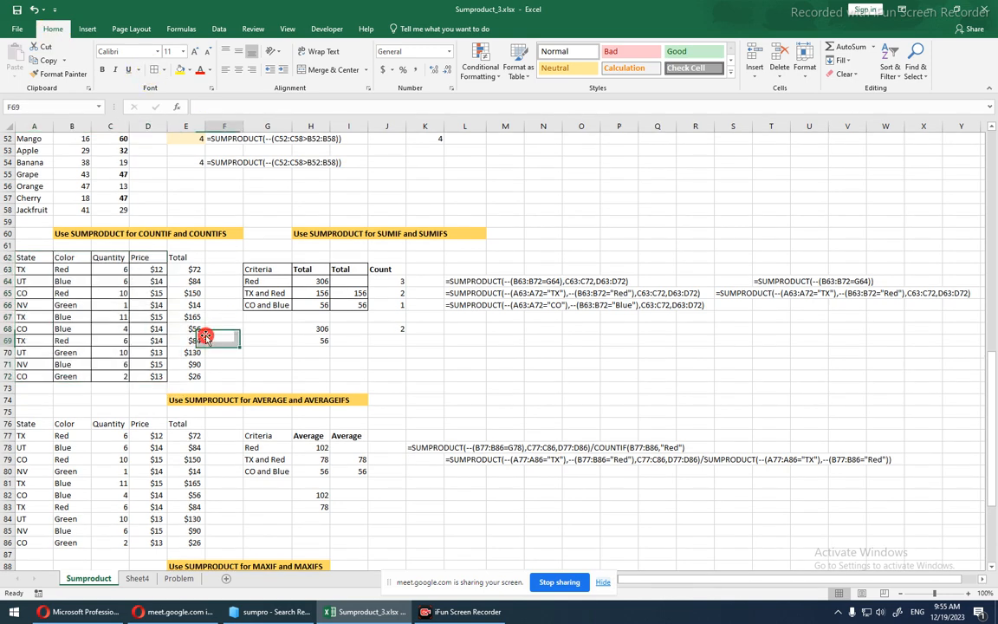
# Review the Red criterion in G64, its total formula in H64, and the Total and Color columns of rows 62 to 72.
pyautogui.click(256, 285)
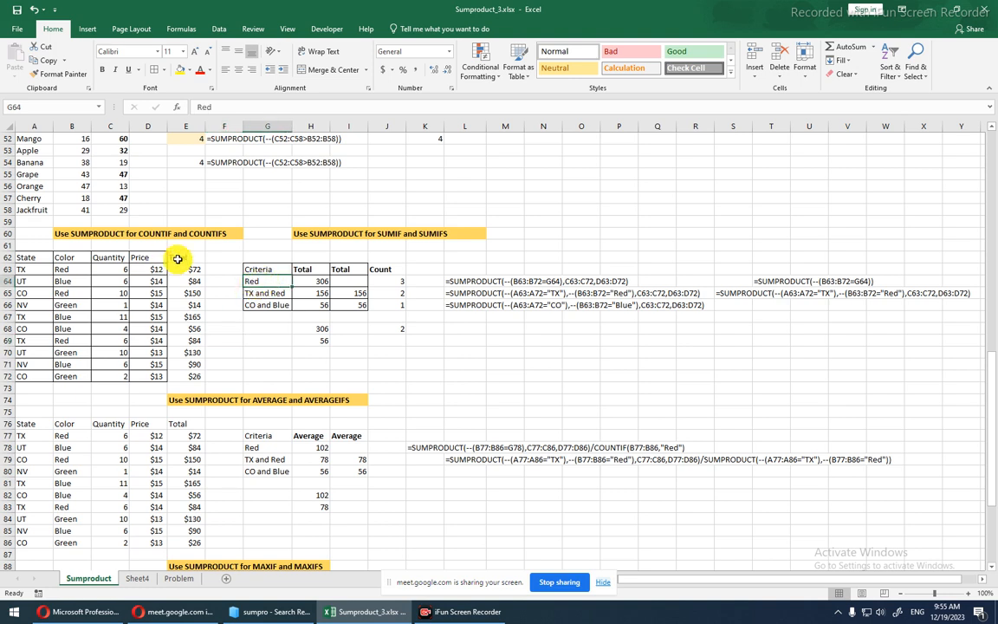
pyautogui.moveTo(178, 258); pyautogui.dragTo(178, 381)
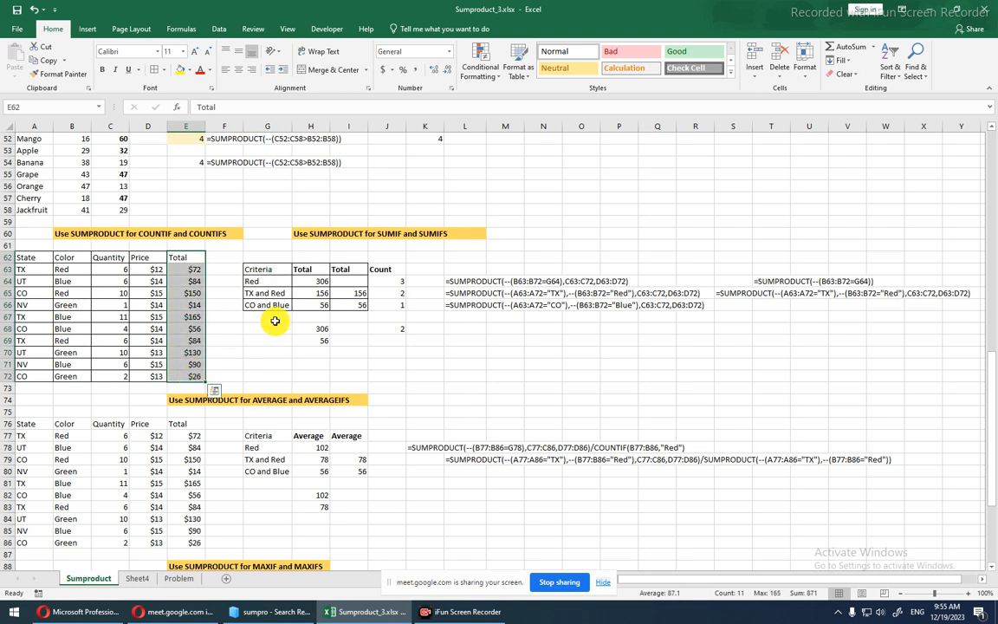
pyautogui.click(268, 281)
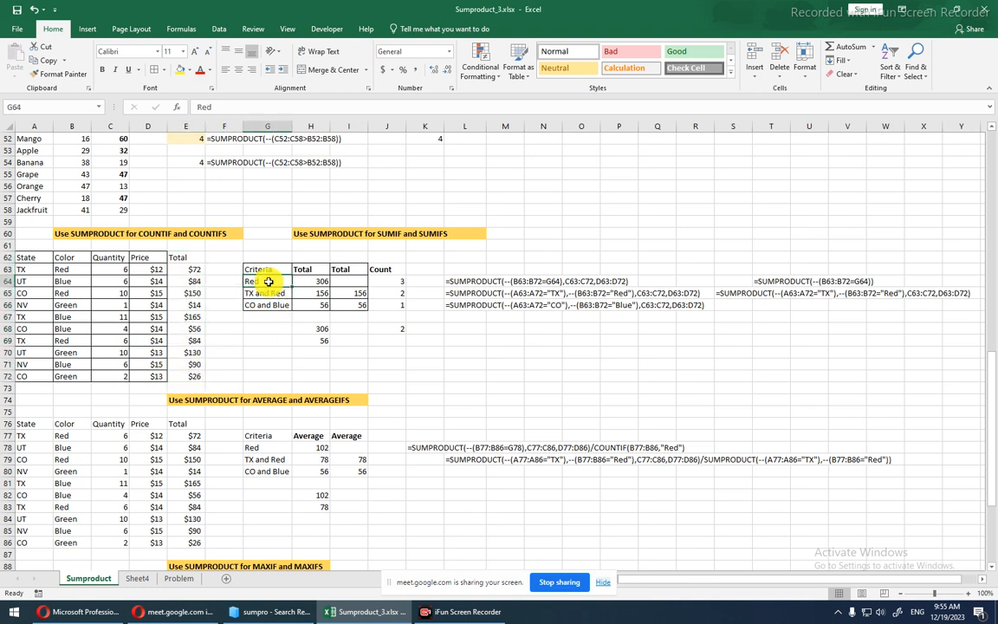
pyautogui.click(317, 281)
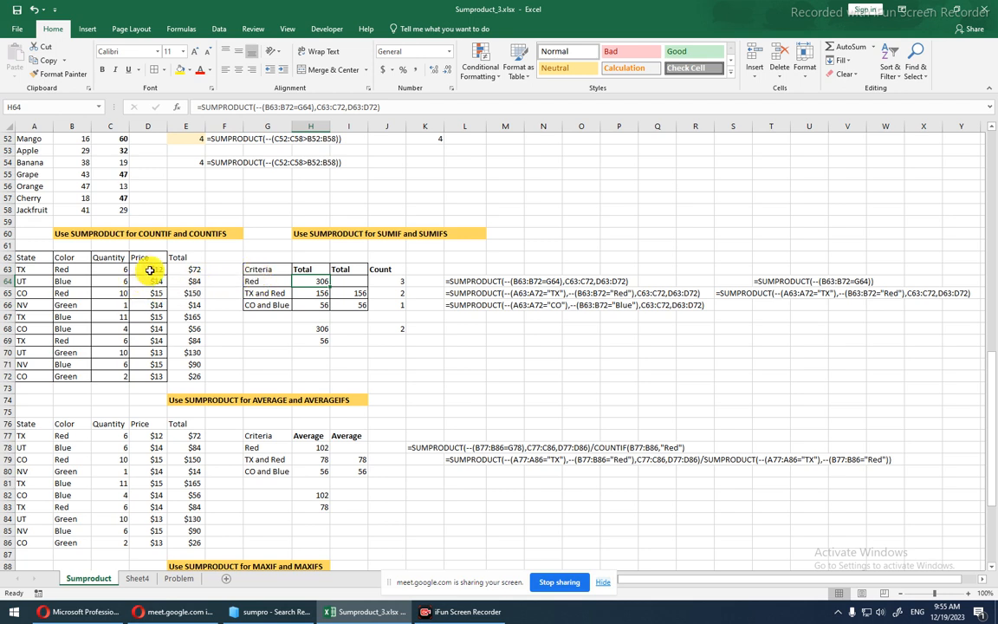
pyautogui.moveTo(177, 258); pyautogui.dragTo(180, 375)
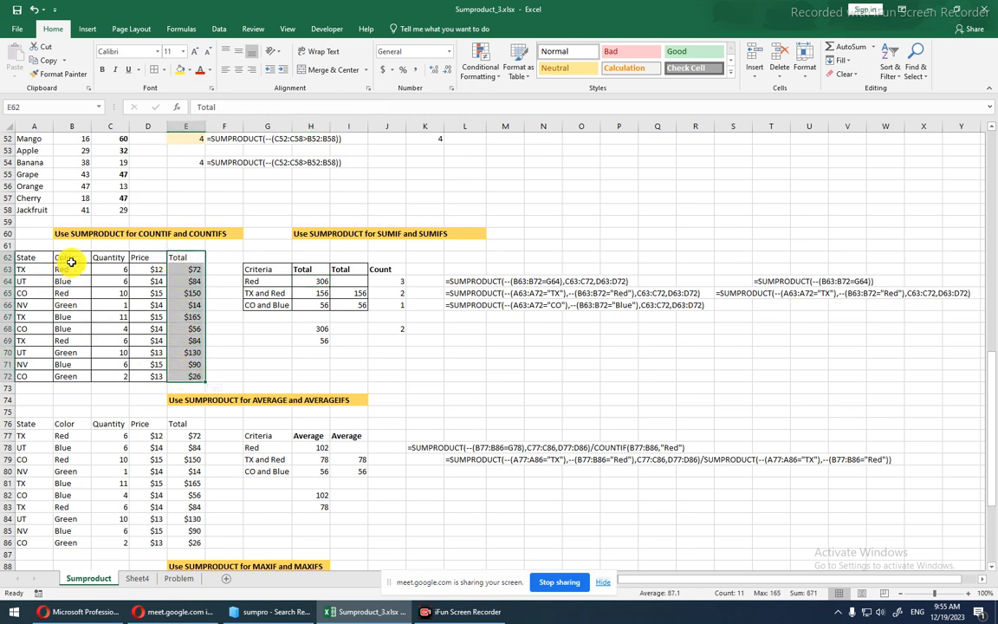
pyautogui.moveTo(69, 260); pyautogui.dragTo(74, 374)
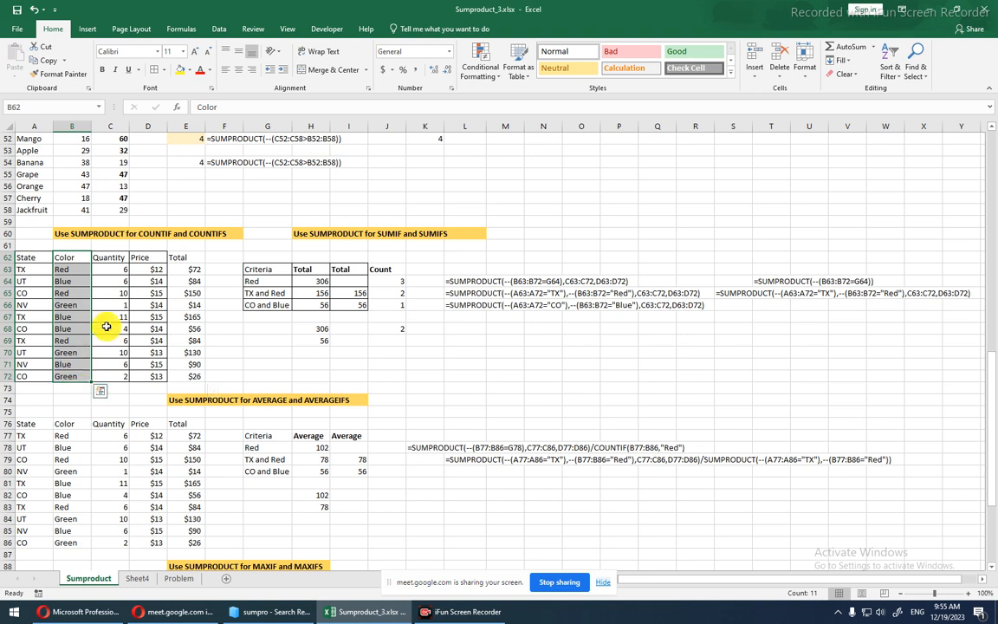
# Select the totals of the Red rows, E63, E65 and E69, together to check their sum.
pyautogui.click(184, 267)
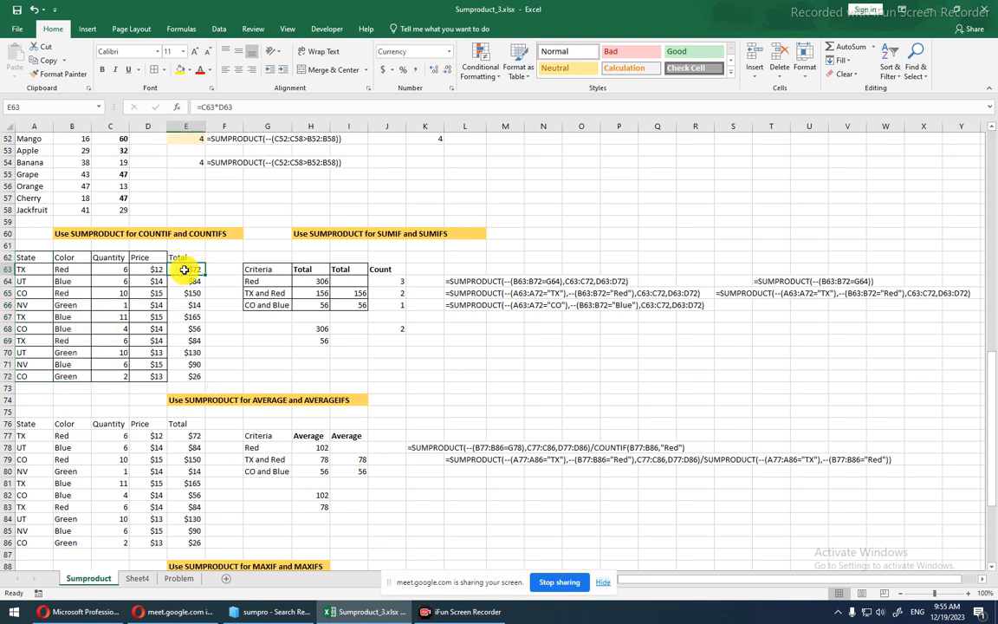
pyautogui.keyDown('ctrl'); pyautogui.click(181, 293); pyautogui.keyUp('ctrl')
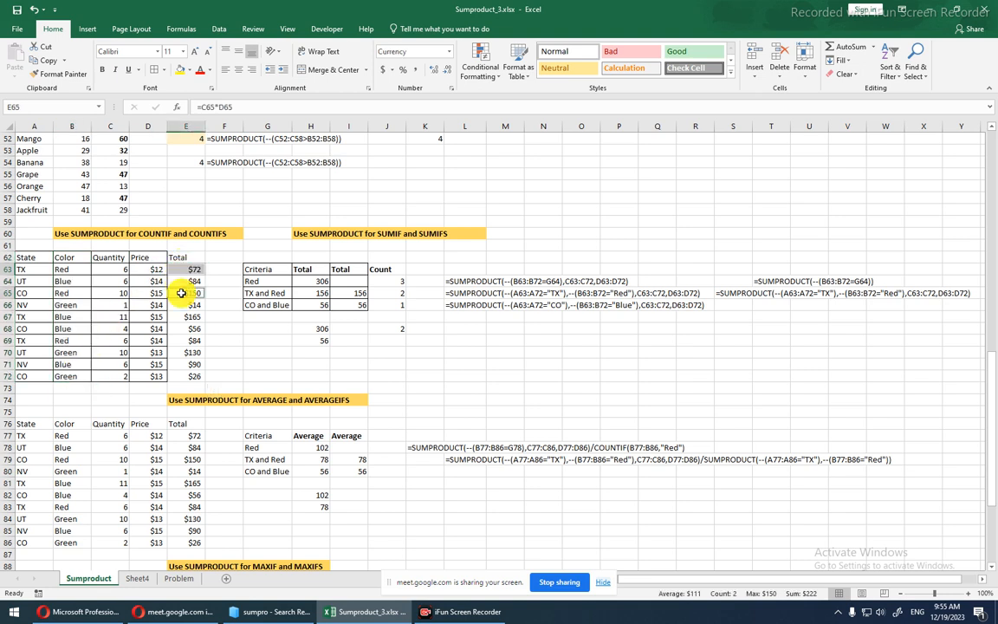
pyautogui.keyDown('ctrl'); pyautogui.click(189, 341); pyautogui.keyUp('ctrl')
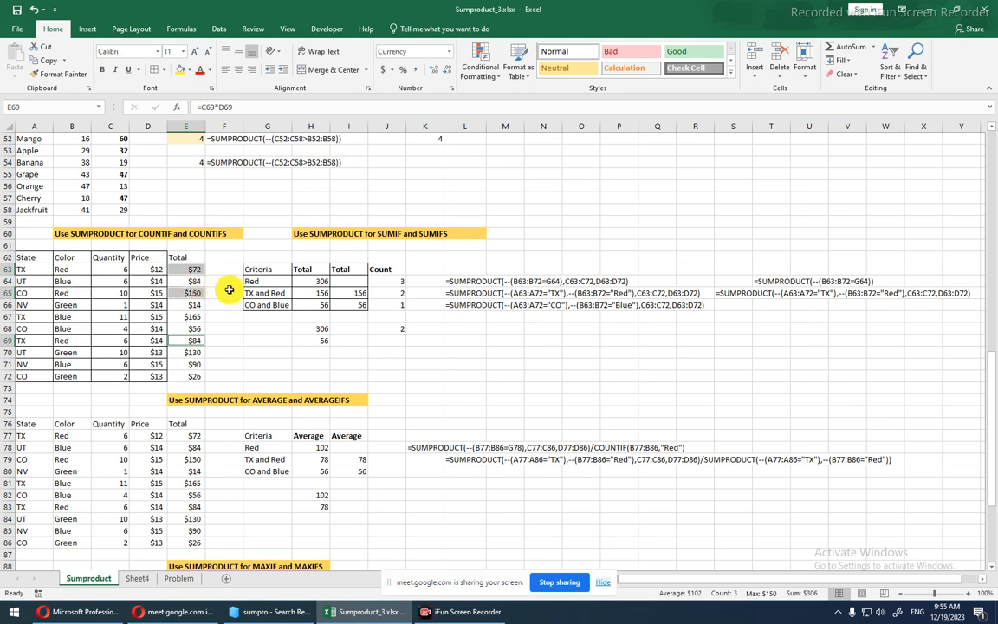
# Start a SUMPRODUCT formula in I70 for totalling the Red rows.
pyautogui.click(338, 352)
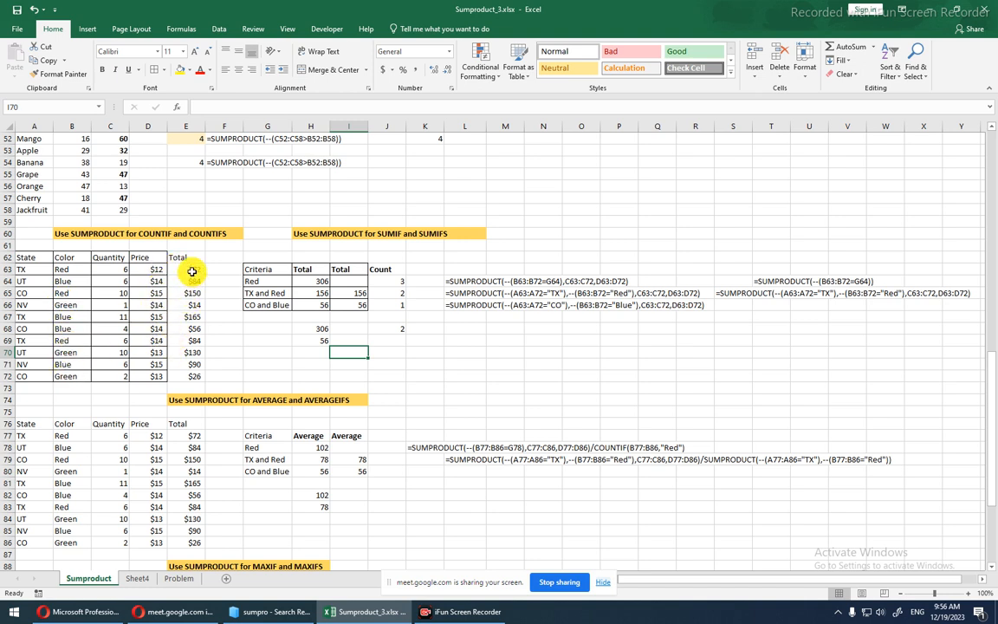
pyautogui.write('=sumpr')
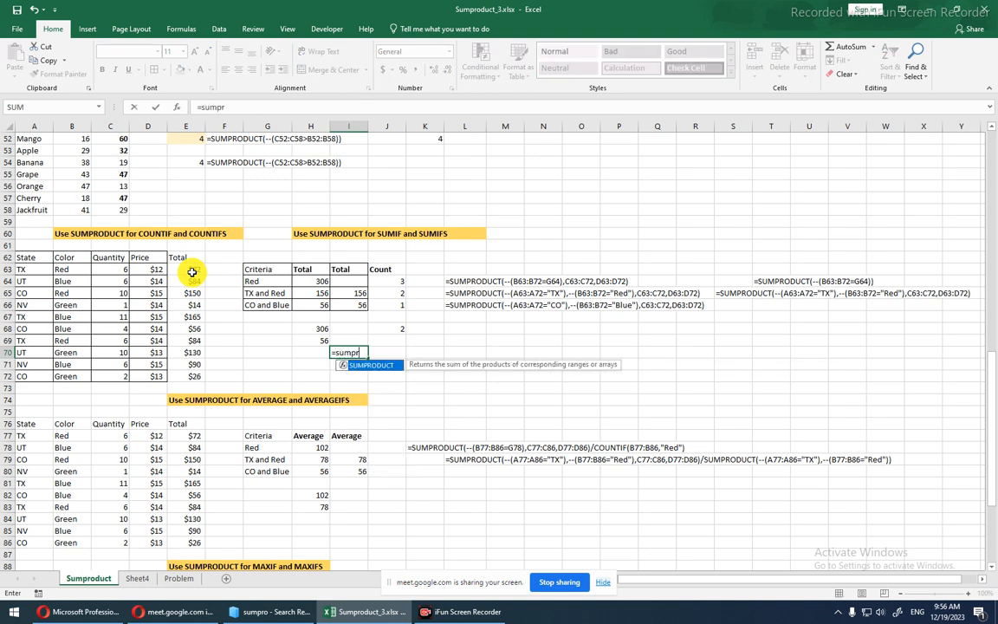
pyautogui.press('Tab')
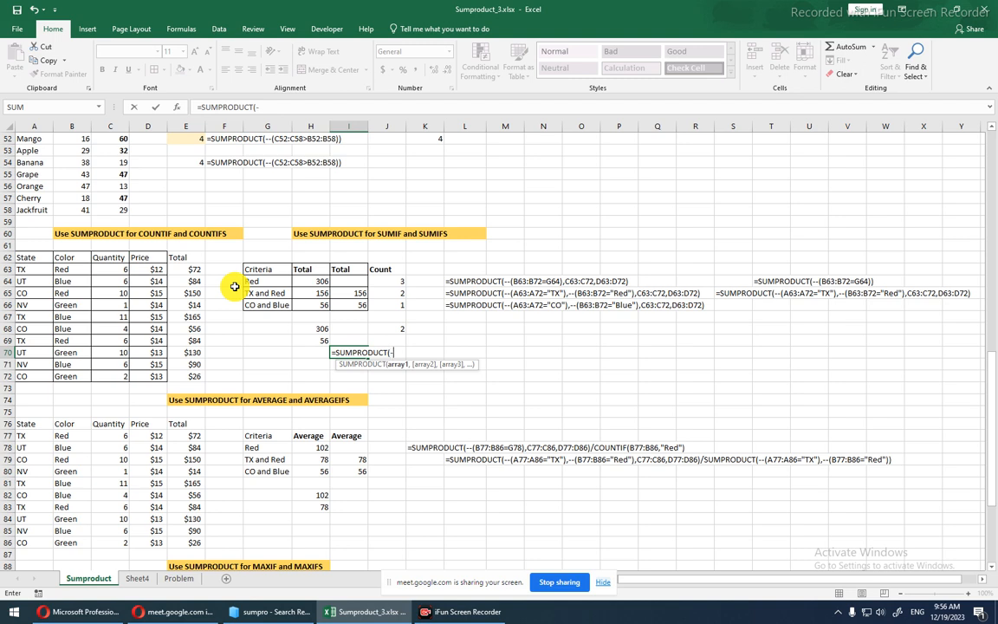
# Complete the formula in I70 as =SUMPRODUCT(--(B63:B72=G64),E63:E72), accepting the closing-parenthesis correction.
pyautogui.write('(')
pyautogui.moveTo(73, 268); pyautogui.dragTo(72, 372)
pyautogui.write('=')
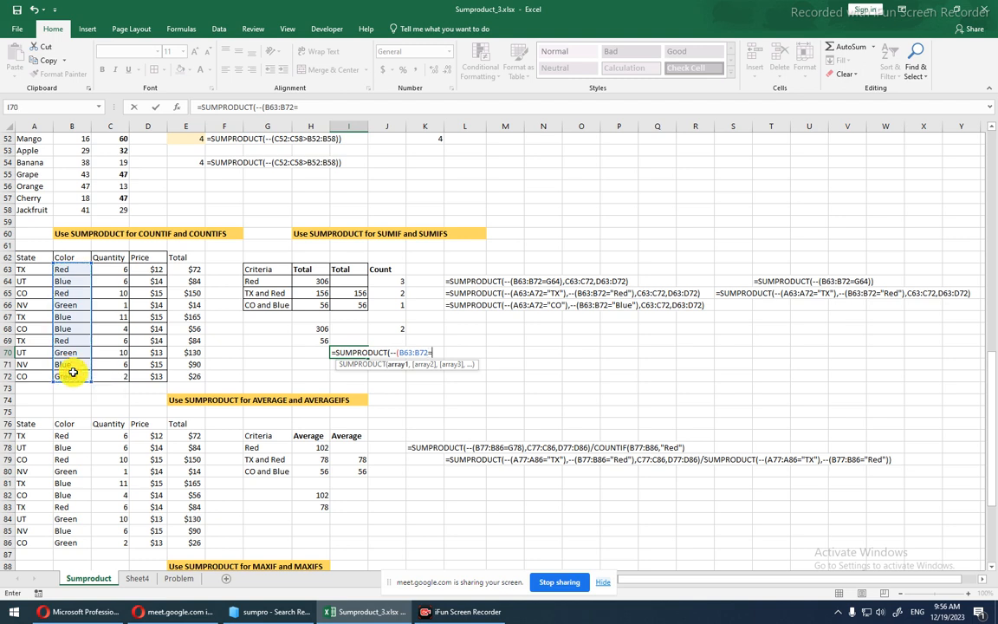
pyautogui.click(272, 282)
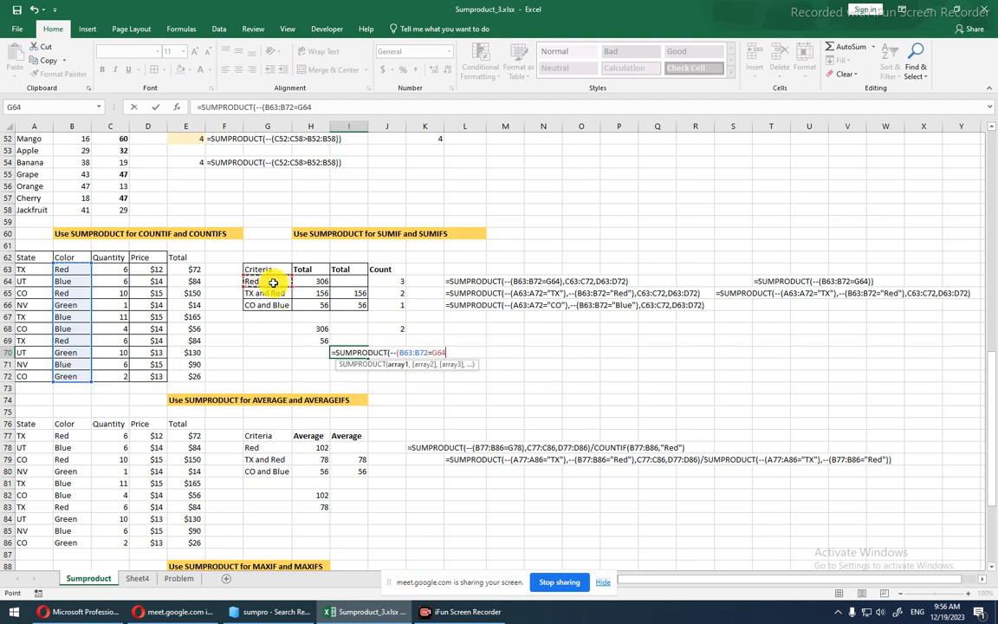
pyautogui.write('),')
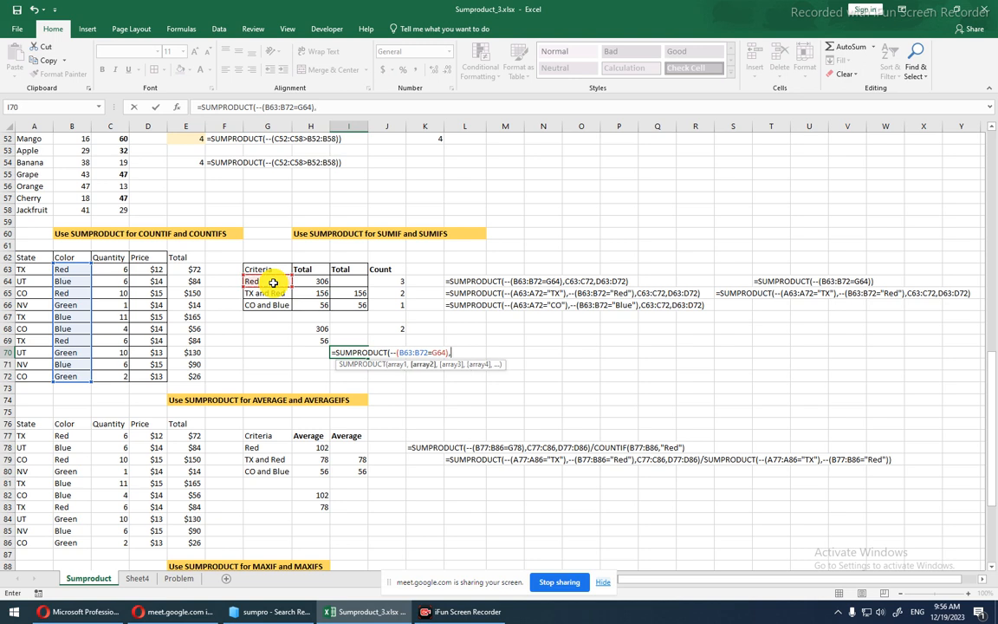
pyautogui.moveTo(193, 269); pyautogui.dragTo(195, 375)
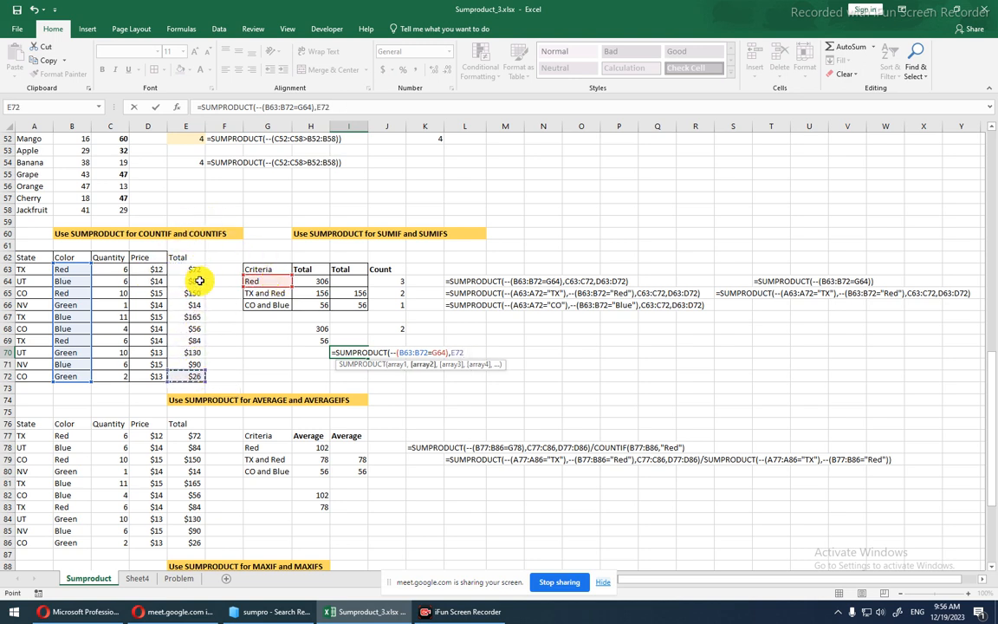
pyautogui.moveTo(194, 269); pyautogui.dragTo(193, 373)
pyautogui.press('Return')
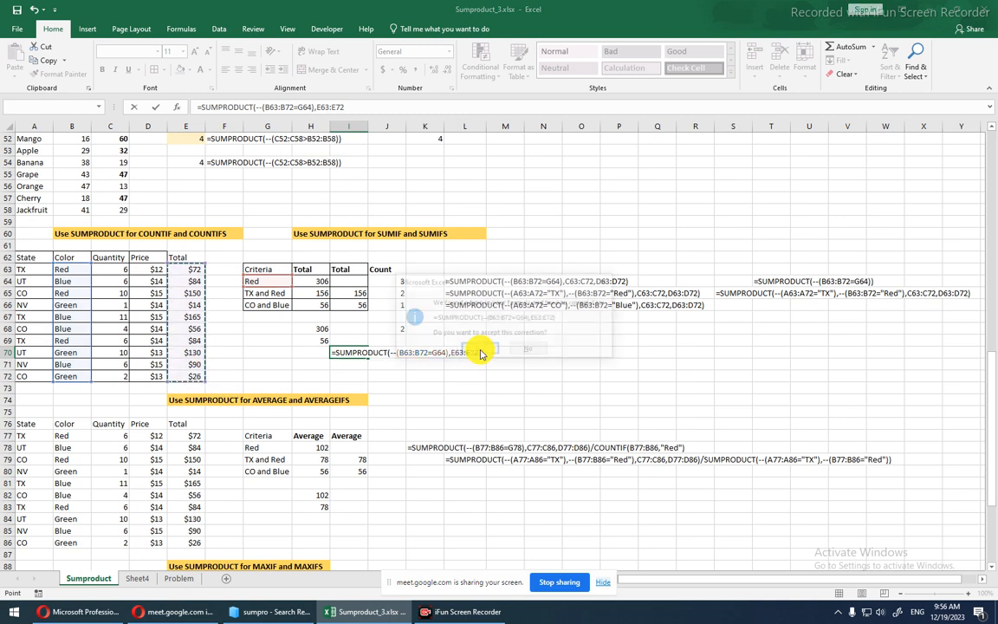
pyautogui.click(475, 345)
# Remove the double negative in I70's formula and evaluate the (B63:B72=G64) and E63:E72 arrays in place.
pyautogui.click(354, 354)
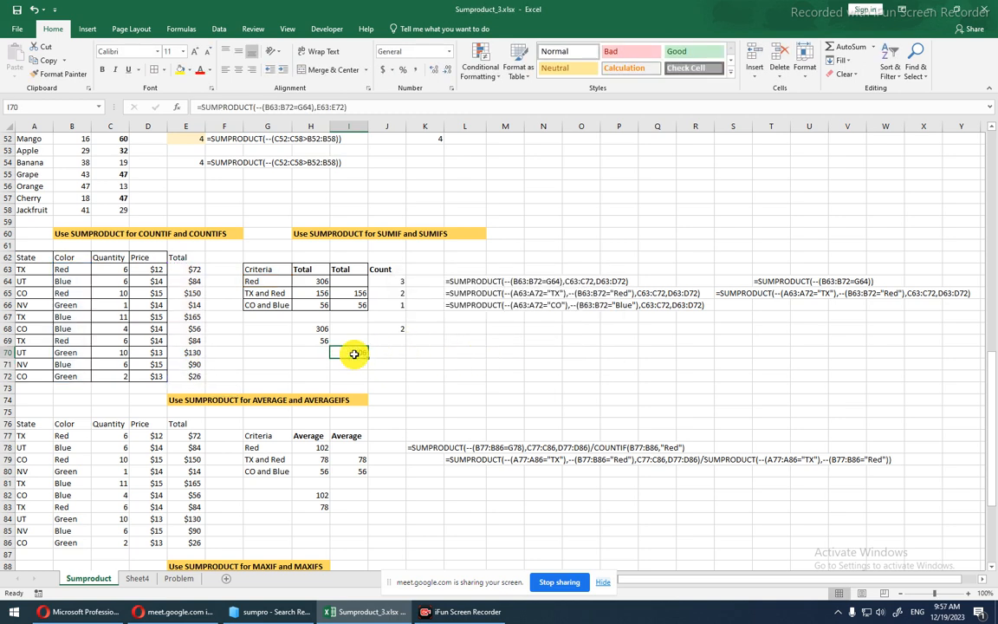
pyautogui.doubleClick(354, 354)
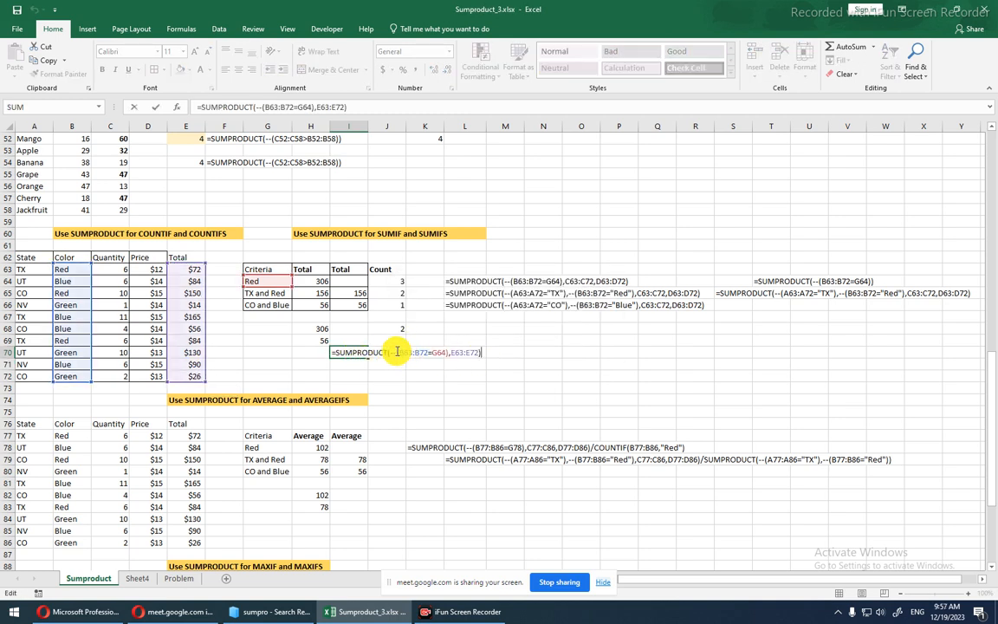
pyautogui.click(397, 351)
pyautogui.press('BackSpace')
pyautogui.press('BackSpace')
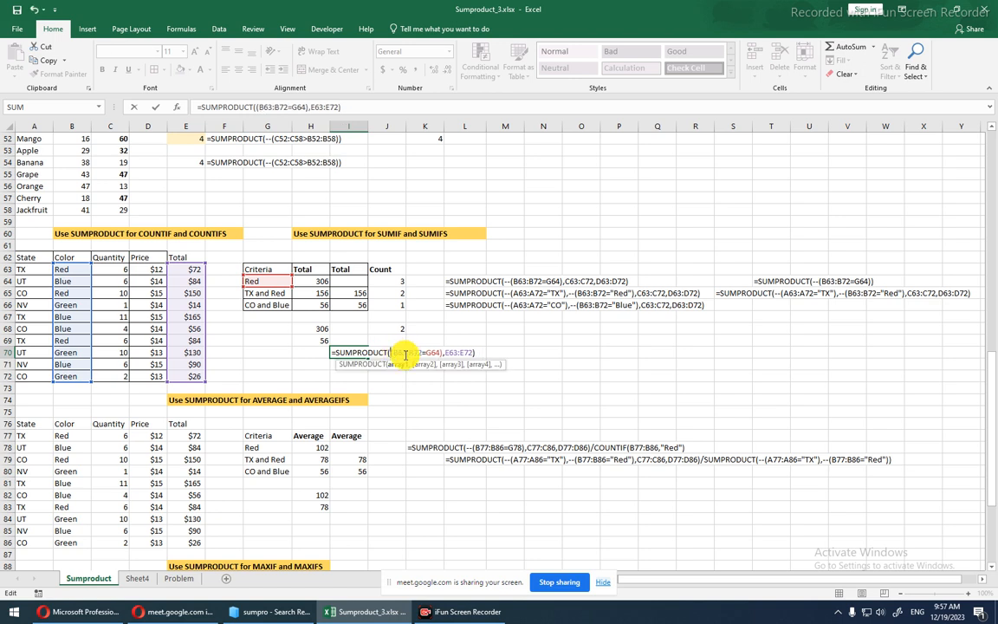
pyautogui.moveTo(392, 353); pyautogui.dragTo(441, 354)
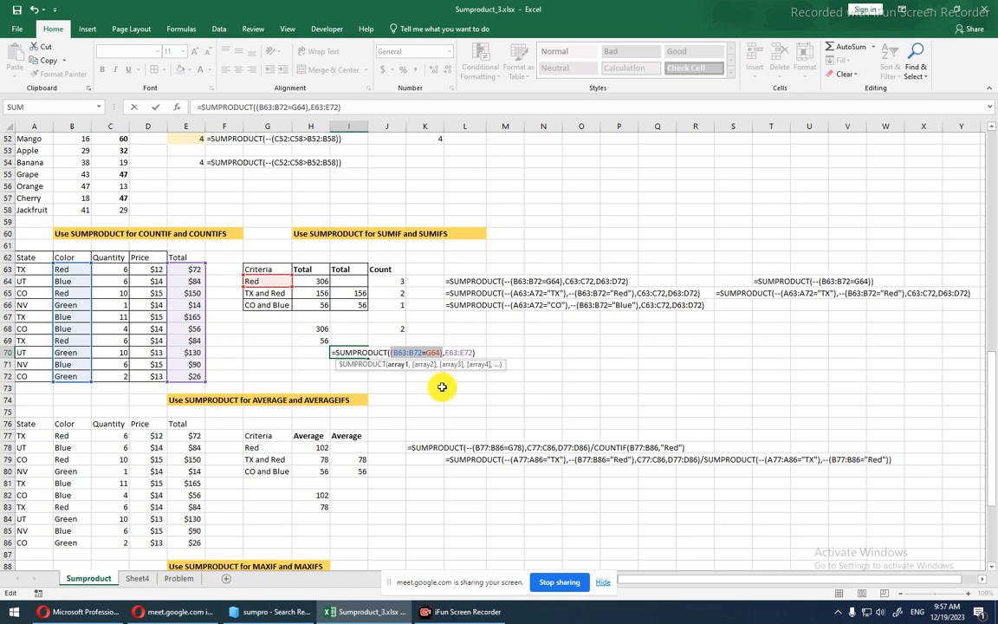
pyautogui.press('F9')
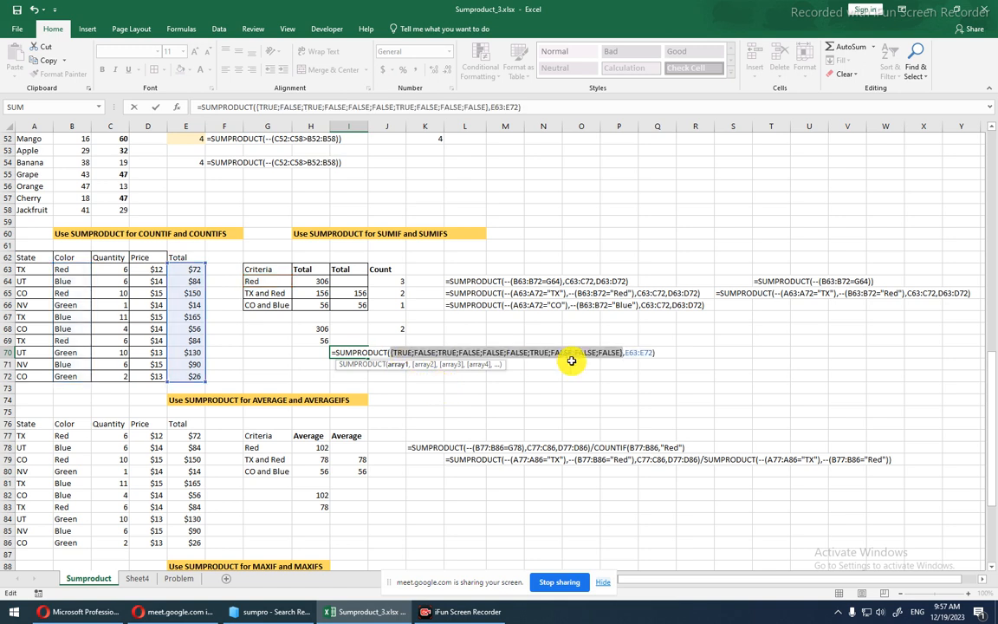
pyautogui.moveTo(625, 354); pyautogui.dragTo(652, 360)
pyautogui.press('F9')
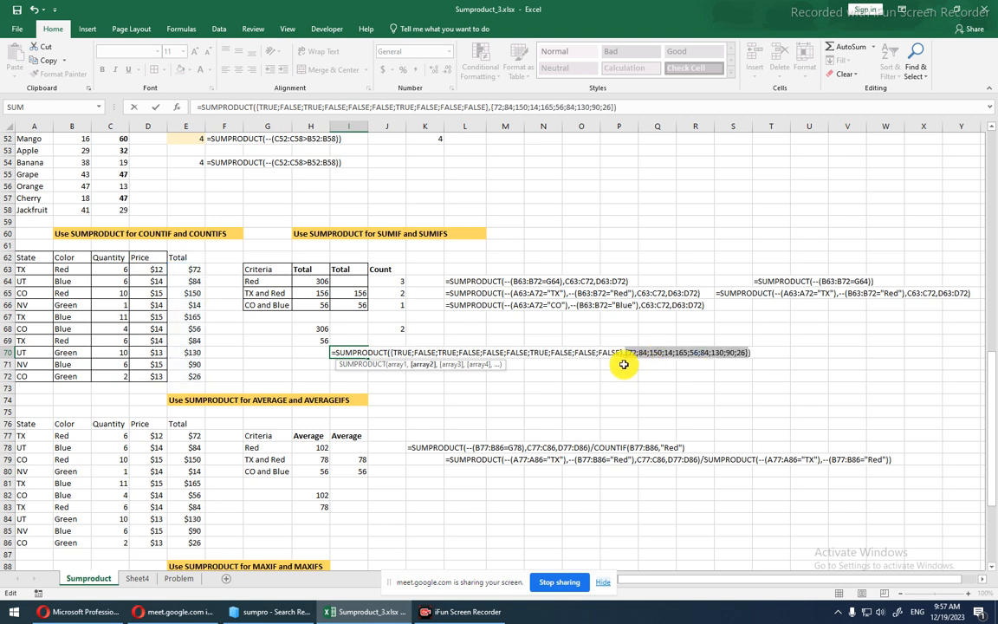
# Examine the first element of each evaluated array in I70's formula, and discard the edit to restore the formula.
pyautogui.click(398, 354)
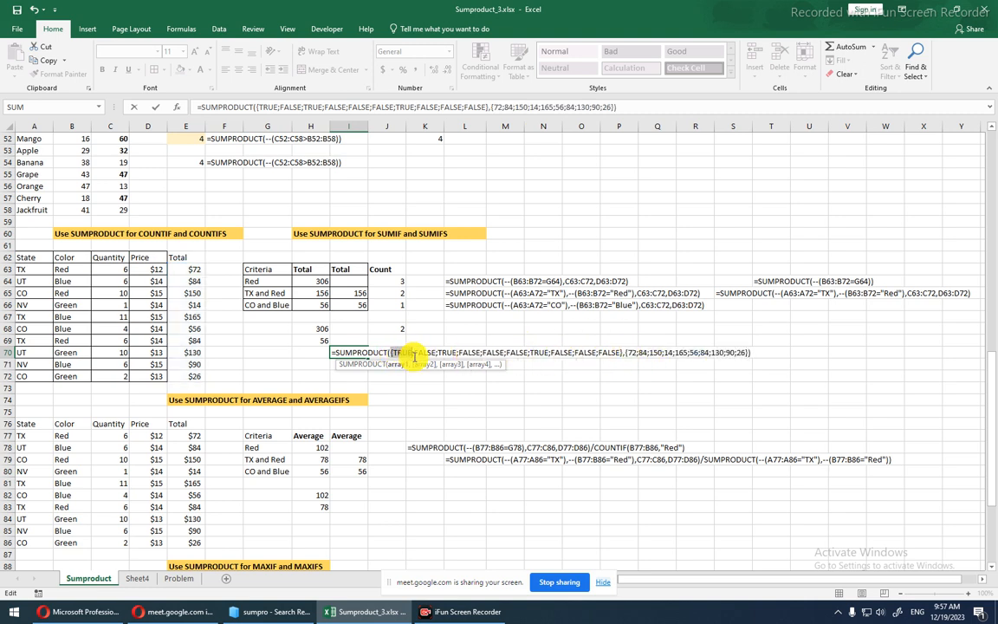
pyautogui.doubleClick(400, 352)
pyautogui.click(635, 353)
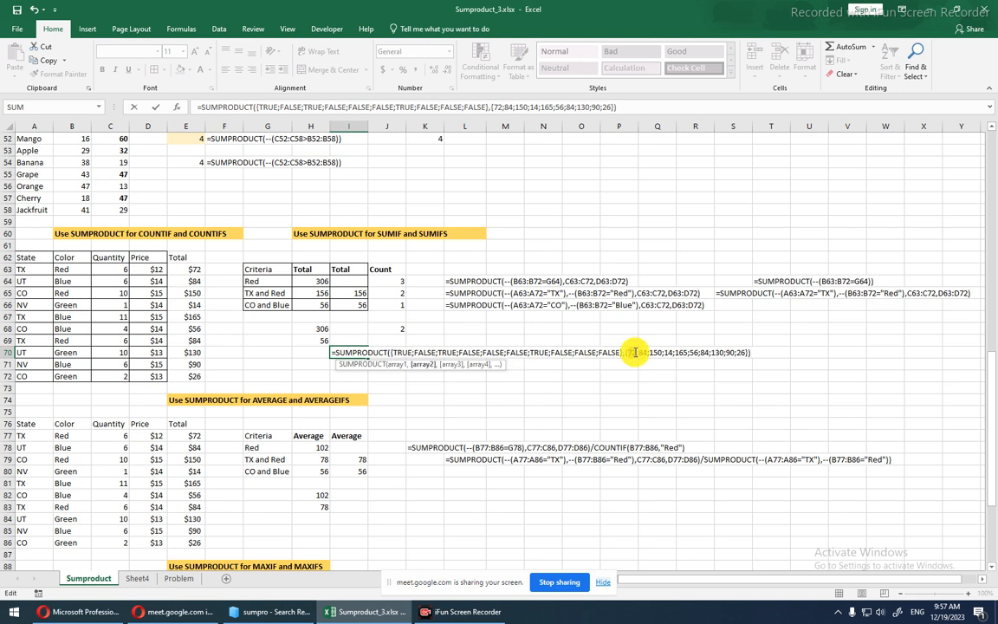
pyautogui.doubleClick(635, 353)
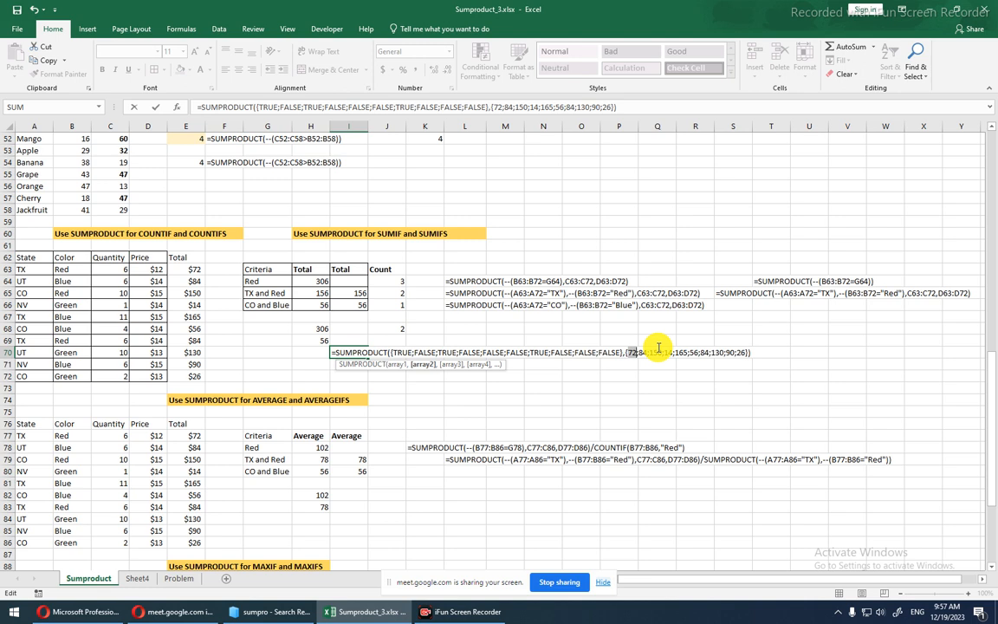
pyautogui.hotkey('ctrl', 'z')
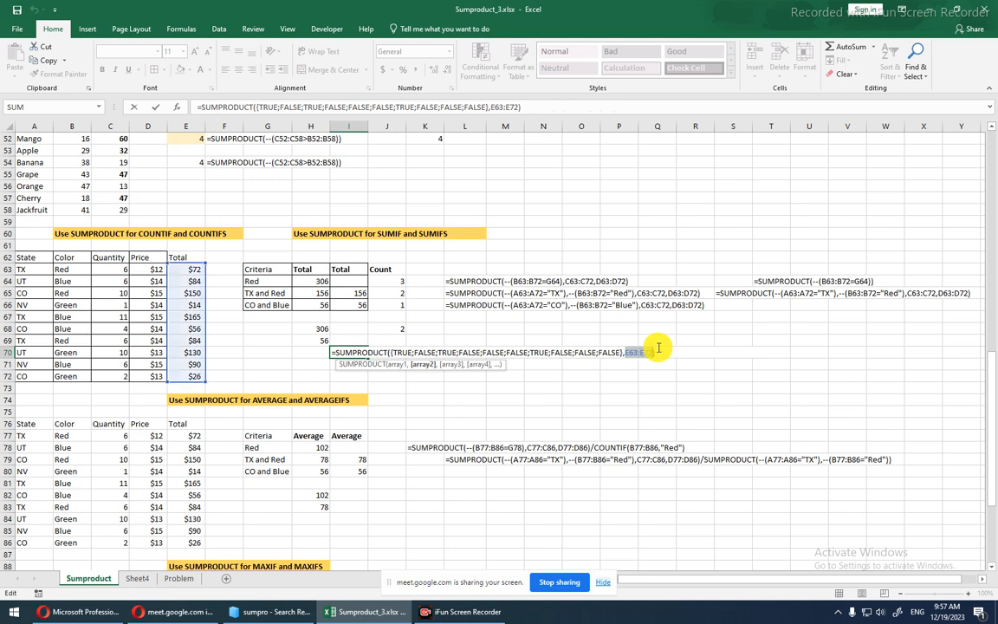
pyautogui.press('Escape')
# Remove the double negative from the I70 formula, entering it as =SUMPRODUCT((B63:B72=G64),E63:E72).
pyautogui.press('F2')
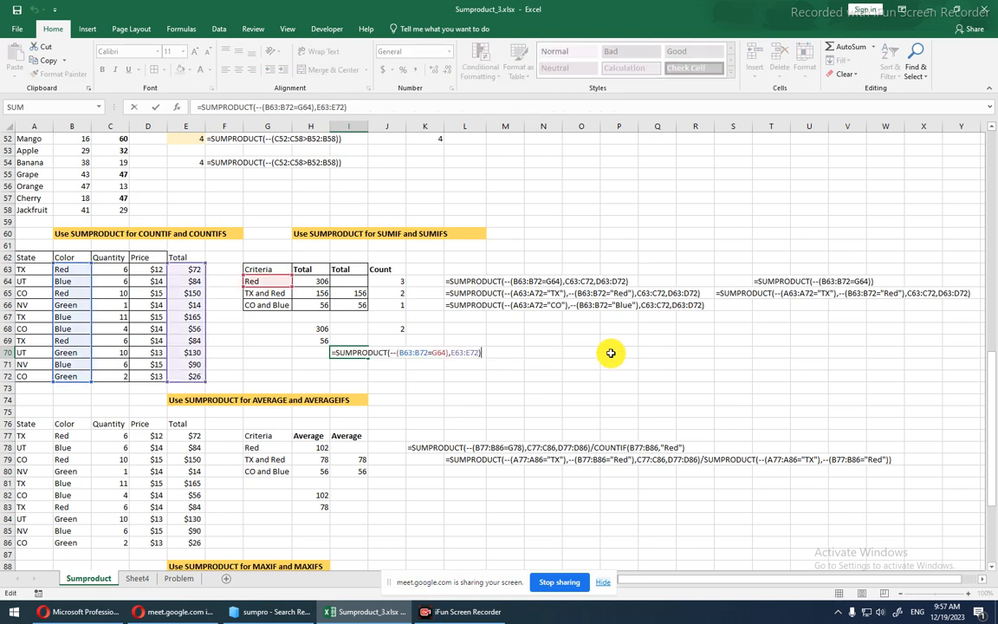
pyautogui.click(394, 352)
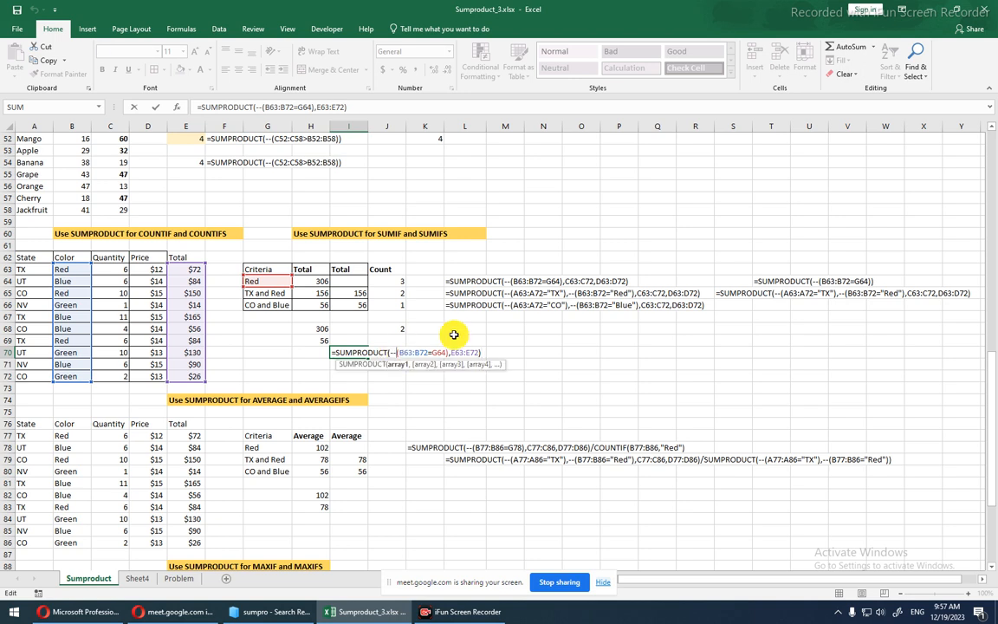
pyautogui.press('BackSpace')
pyautogui.press('BackSpace')
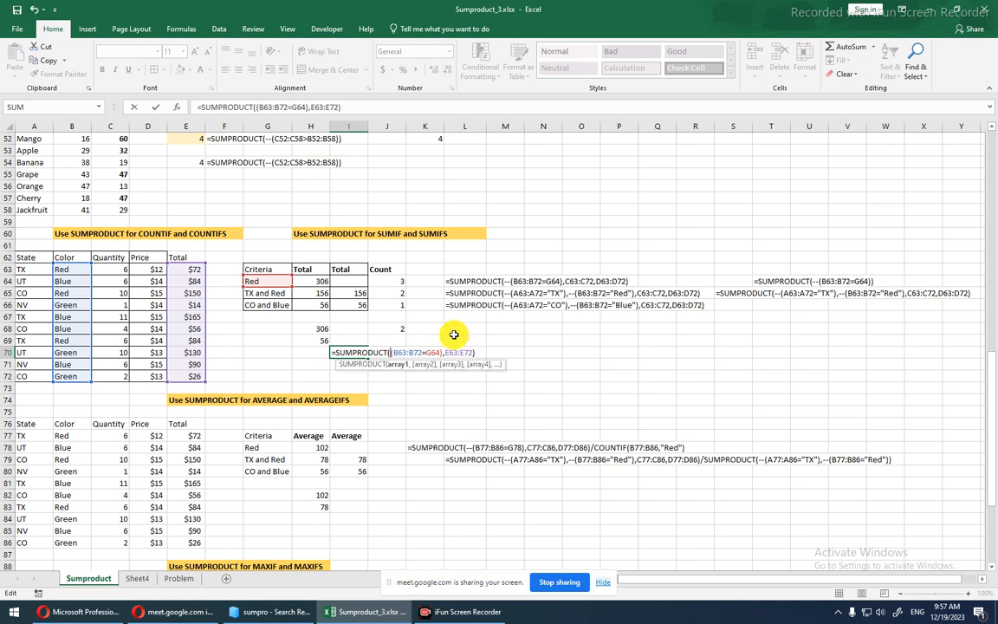
pyautogui.press('Return')
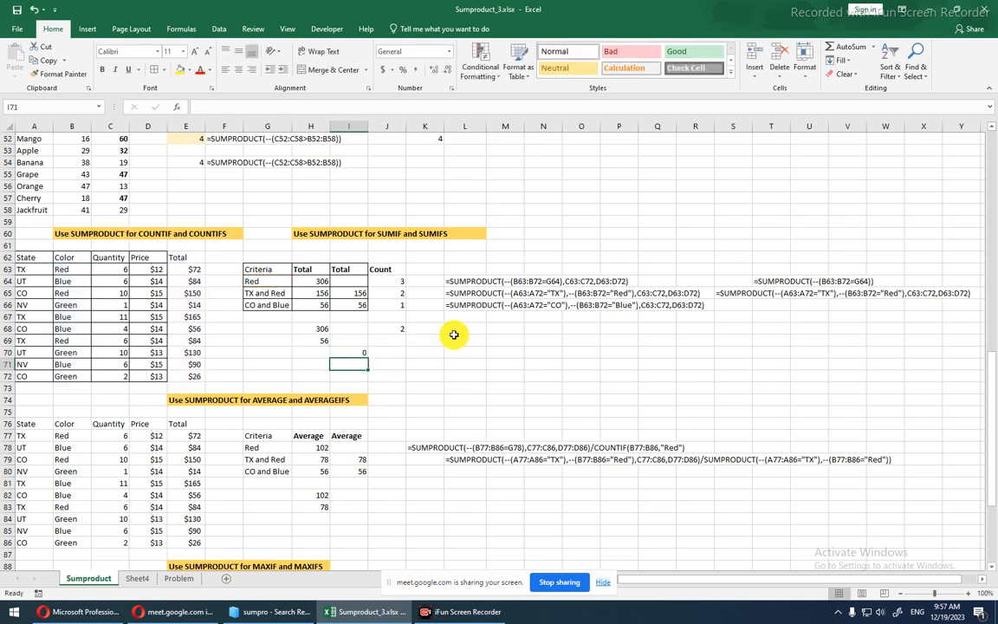
# Try to evaluate both SUMPRODUCT arguments of the I70 formula together in place, and keep the formula as it is.
pyautogui.press('Up')
pyautogui.press('F2')
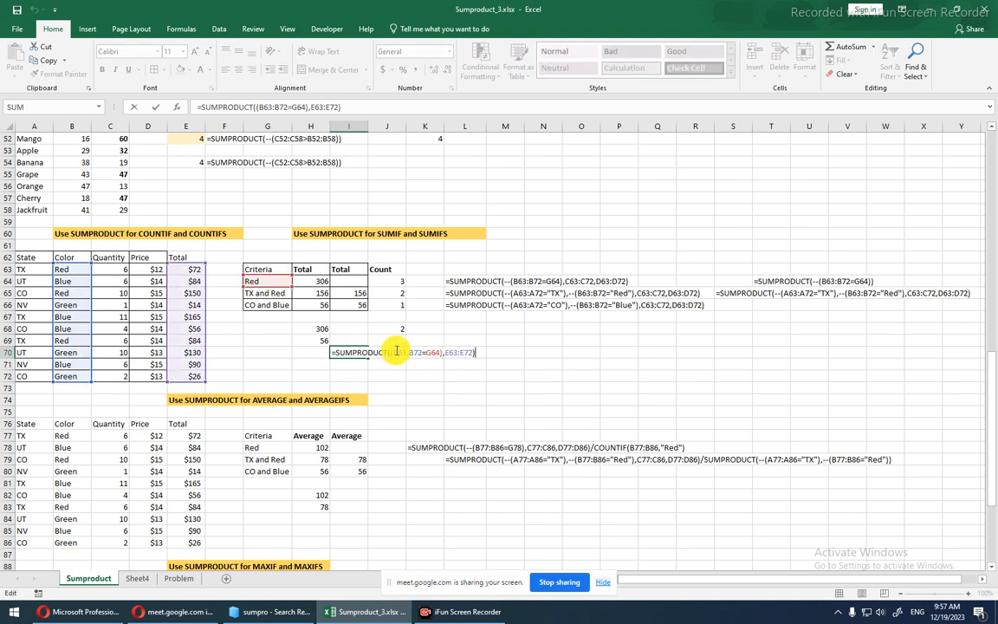
pyautogui.moveTo(390, 352); pyautogui.dragTo(473, 356)
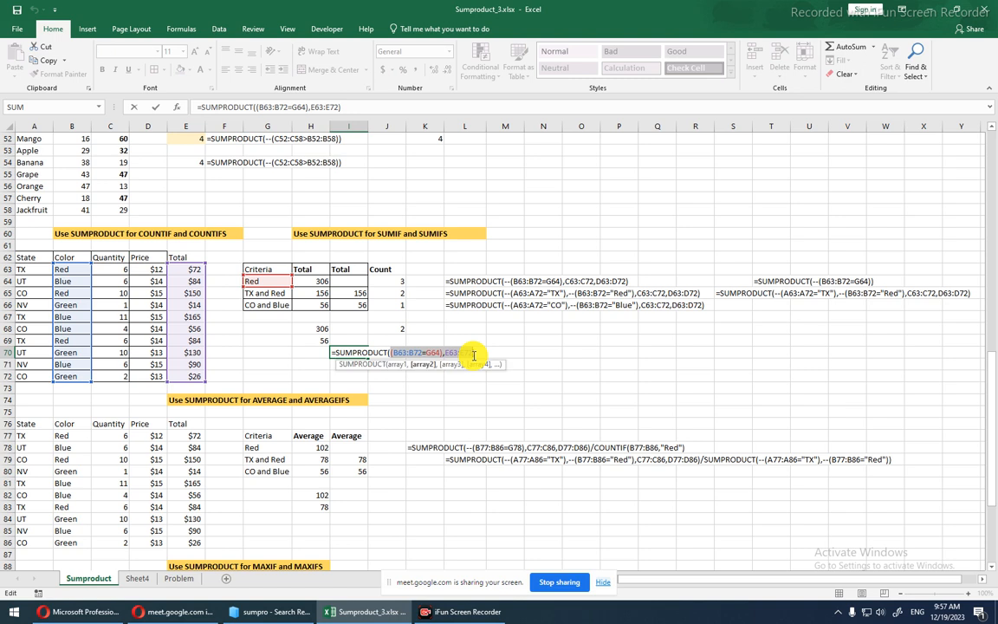
pyautogui.press('F9')
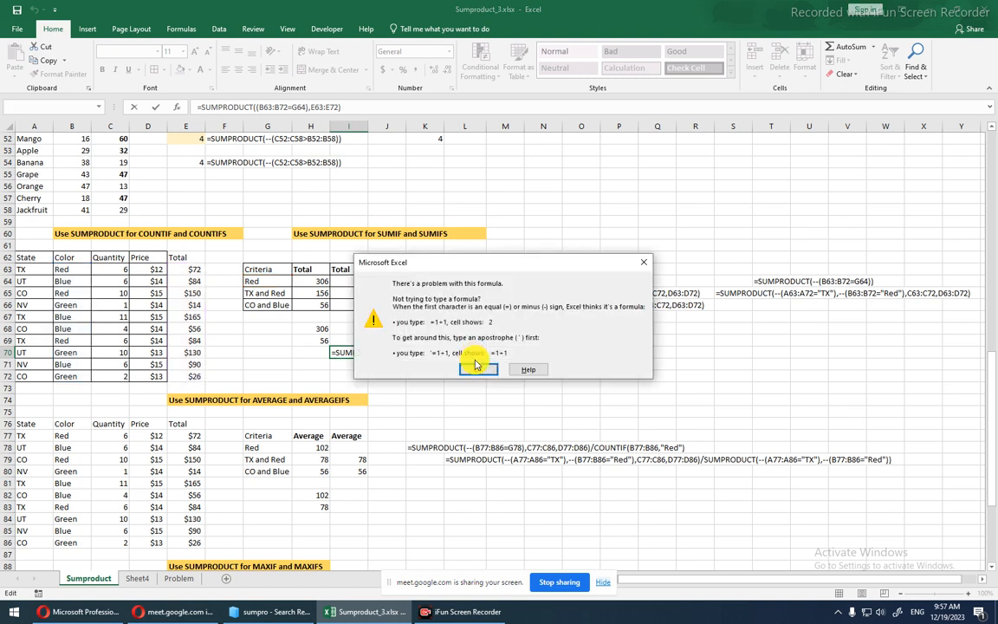
pyautogui.click(475, 365)
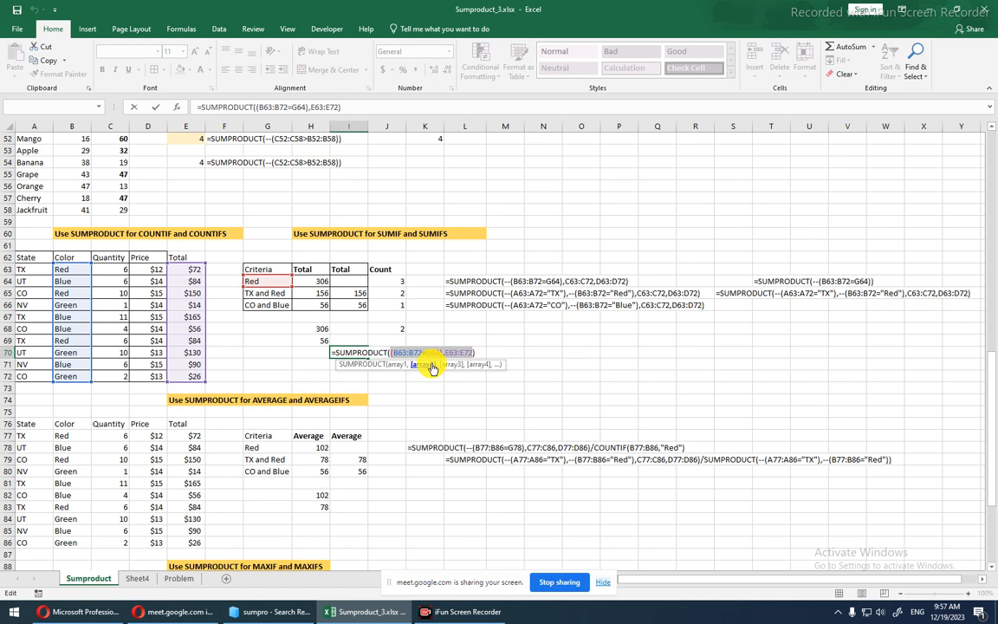
pyautogui.hotkey('ctrl', 'Return')
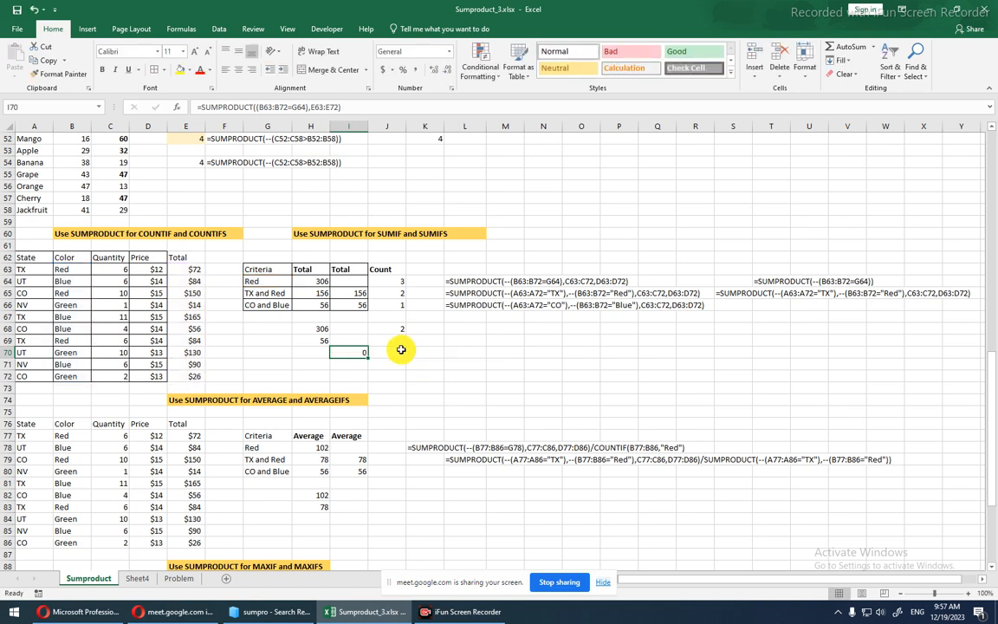
# Evaluate the (B63:B72=G64) and E63:E72 arrays in I70's formula separately and together, and discard the evaluation.
pyautogui.press('F2')
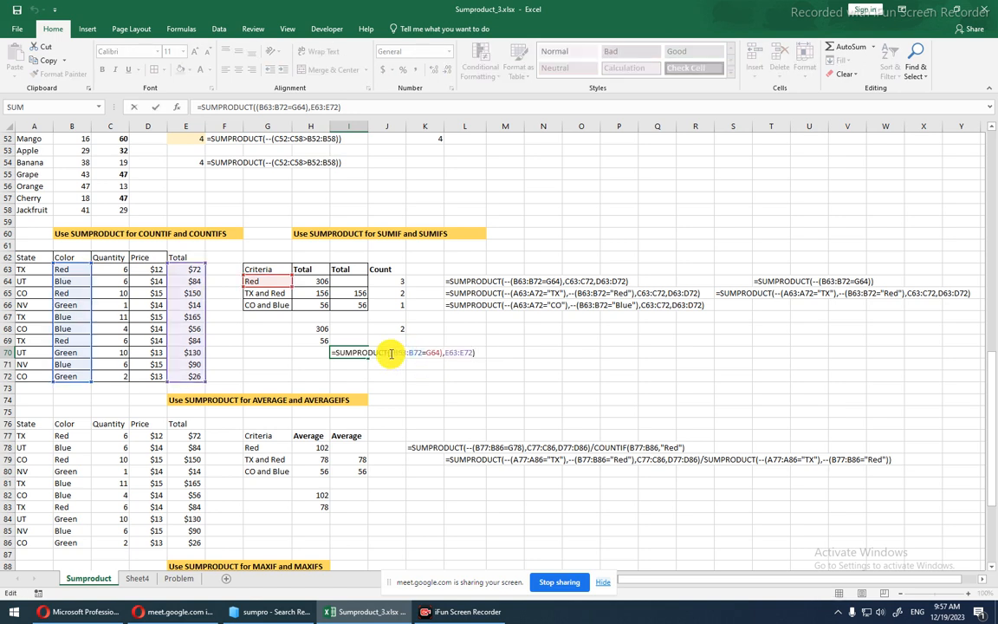
pyautogui.moveTo(391, 354); pyautogui.dragTo(442, 353)
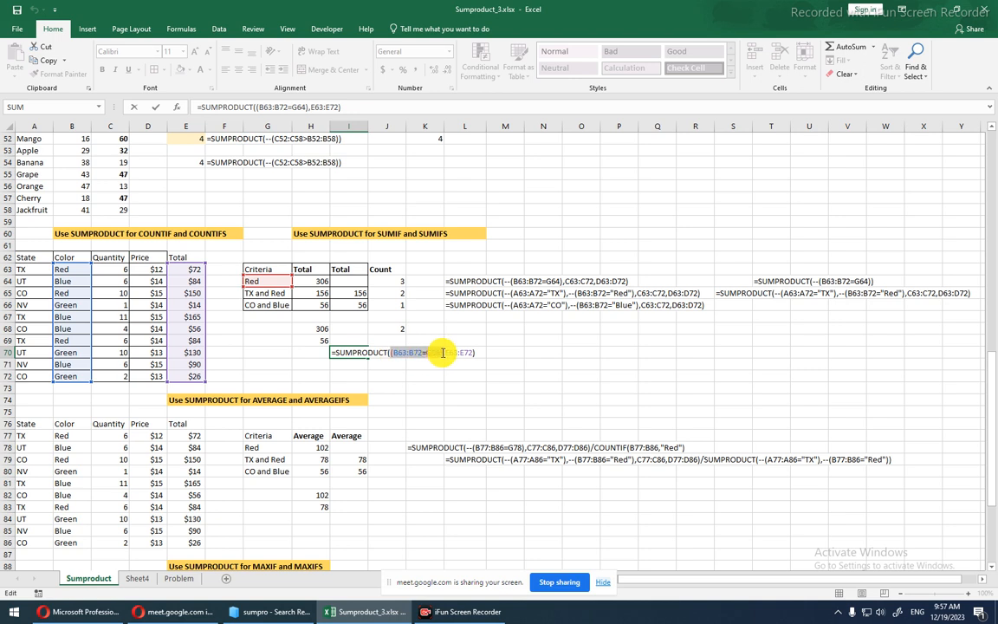
pyautogui.press('F9')
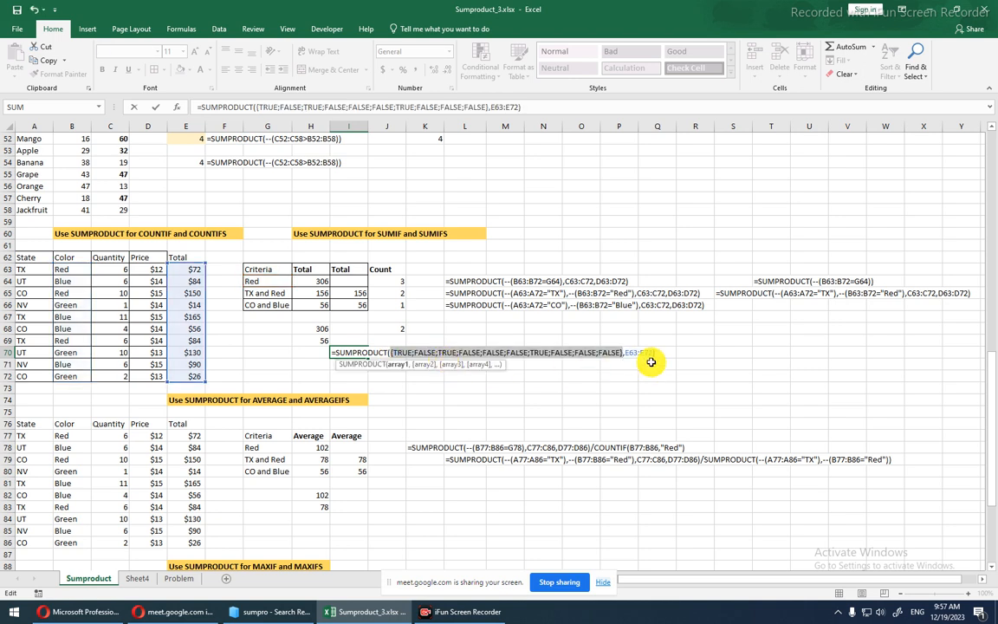
pyautogui.moveTo(626, 351); pyautogui.dragTo(649, 351)
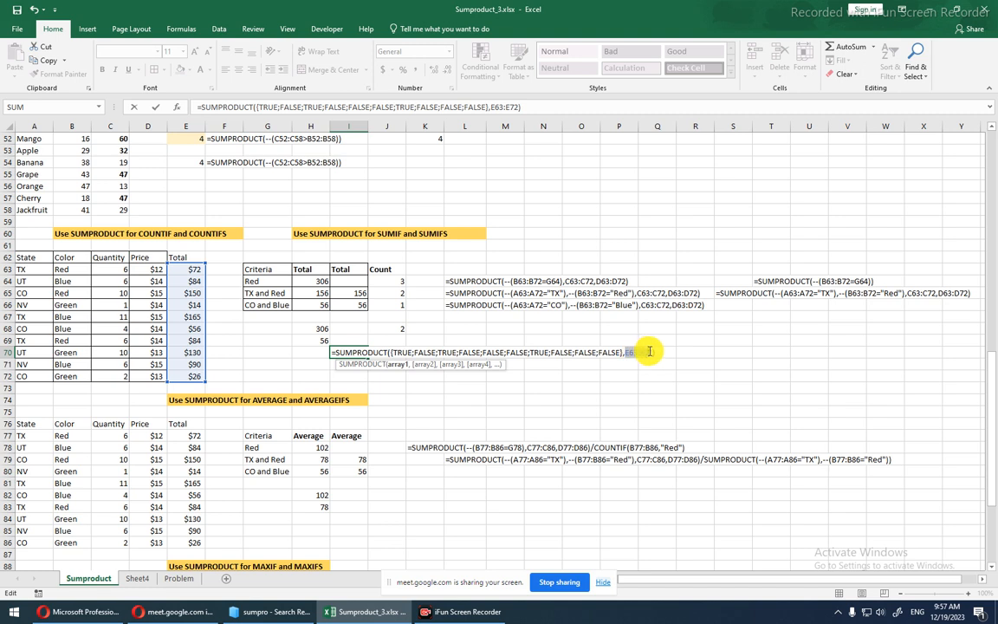
pyautogui.press('F9')
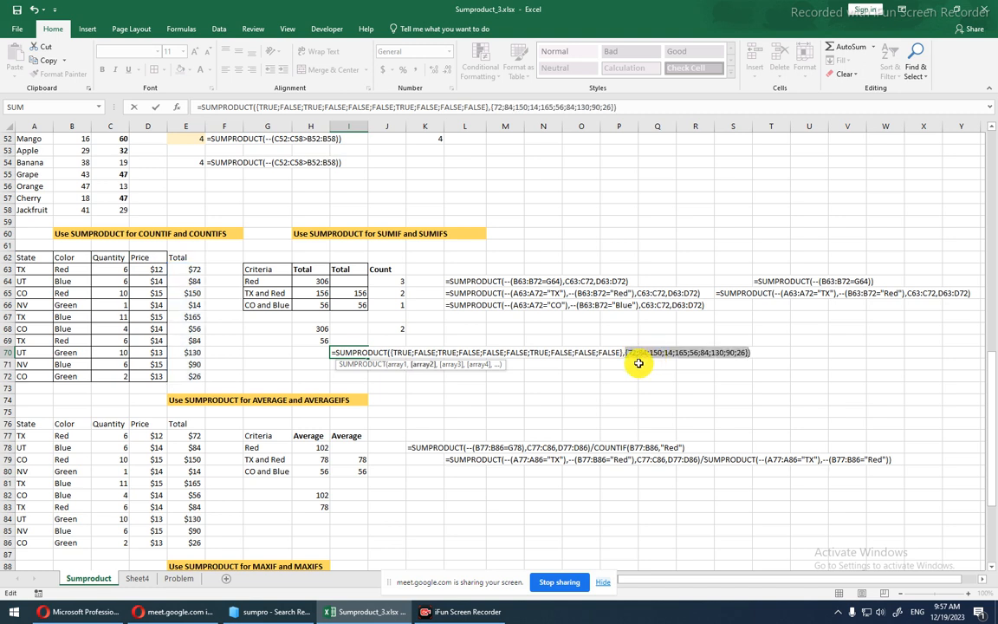
pyautogui.moveTo(391, 352); pyautogui.dragTo(746, 350)
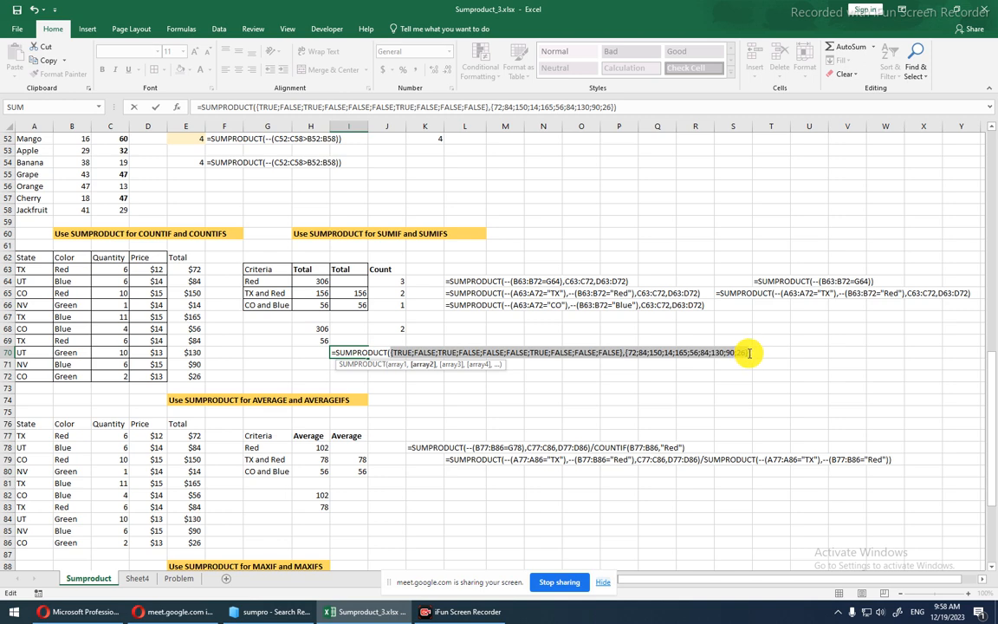
pyautogui.press('F9')
pyautogui.press('Escape')
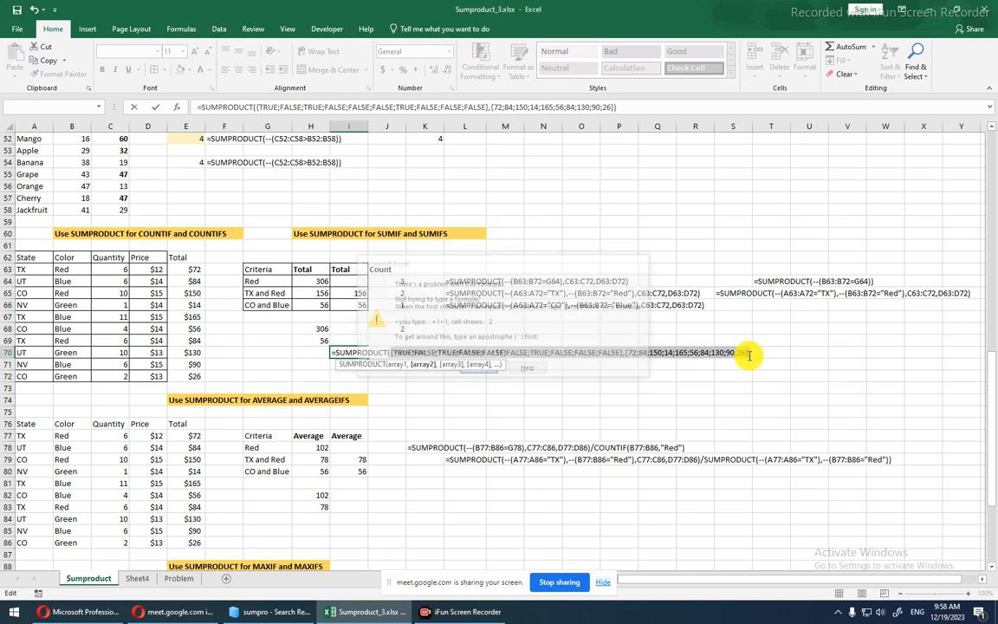
pyautogui.press('Escape')
# Replace the comma between the two SUMPRODUCT arrays in I70 with multiplication, entering =SUMPRODUCT((B63:B72=G64)*E63:E72).
pyautogui.press('F2')
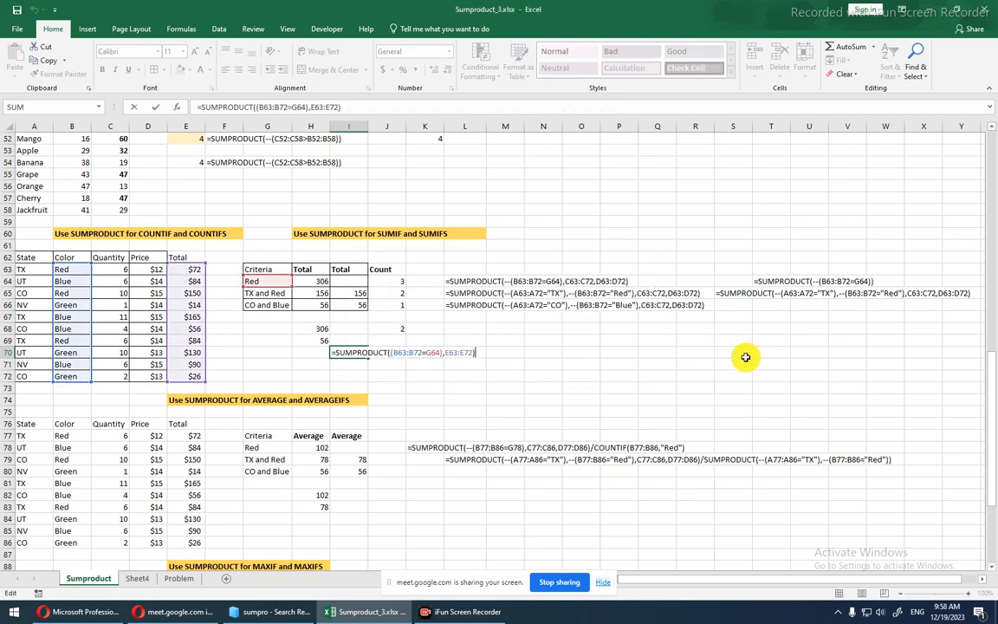
pyautogui.click(447, 353)
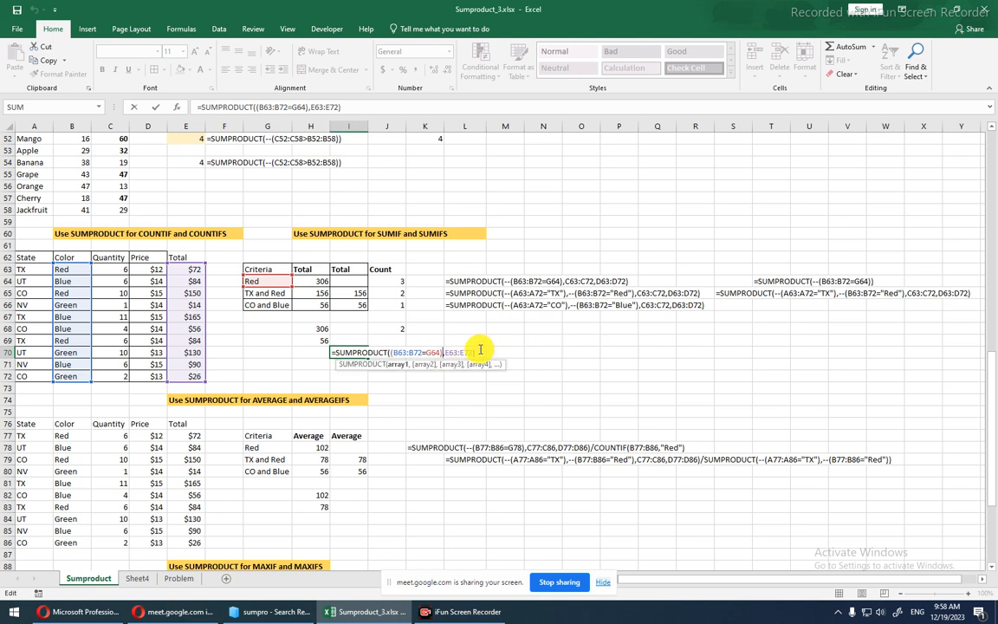
pyautogui.press('BackSpace')
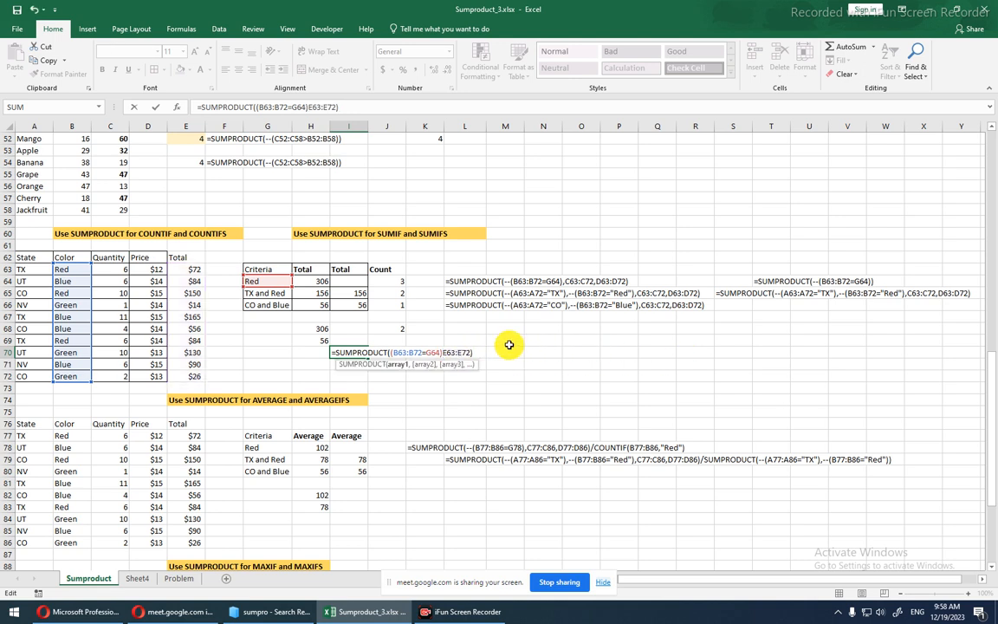
pyautogui.write('*')
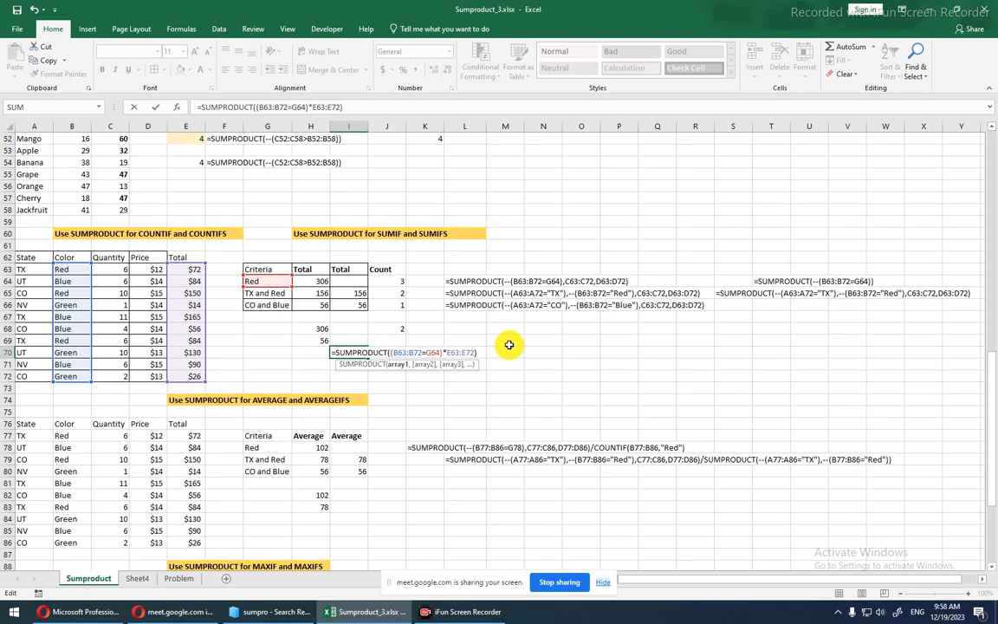
pyautogui.press('Return')
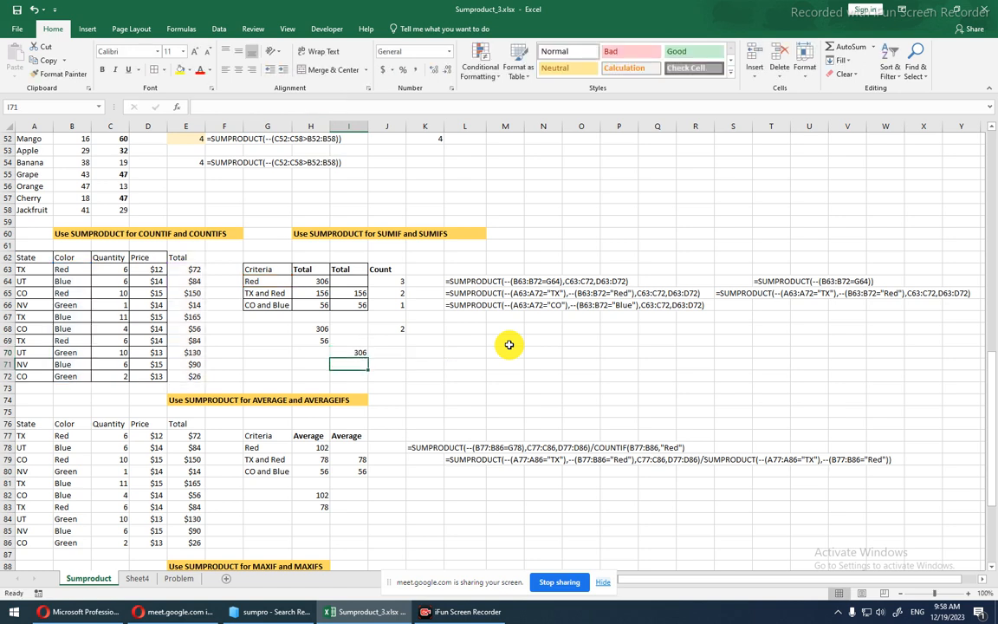
# Reopen the I70 formula and highlight its whole (B63:B72=G64)*E63:E72 argument to examine it.
pyautogui.press('Up')
pyautogui.press('F2')
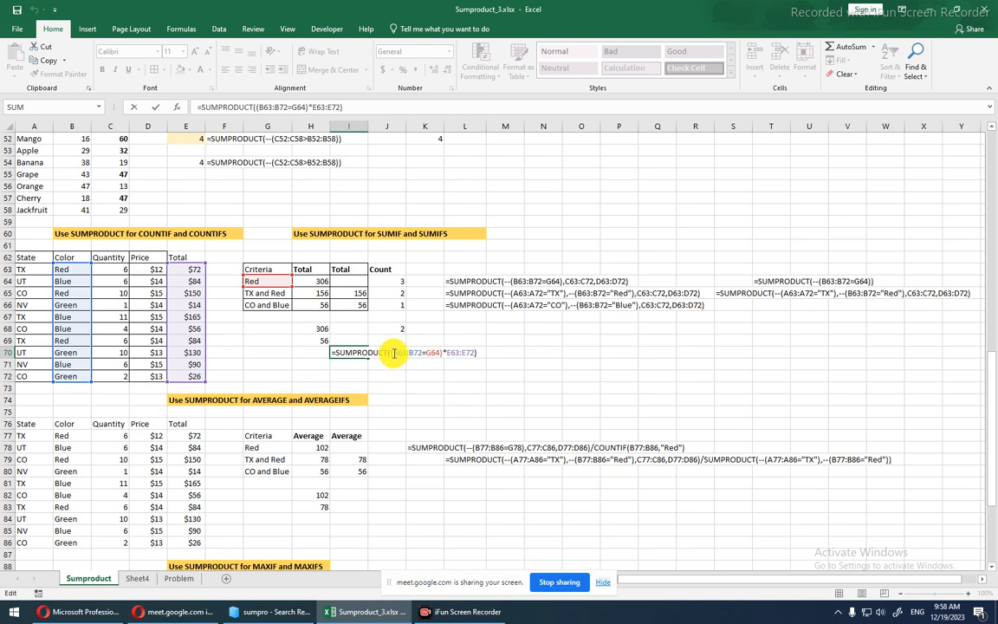
pyautogui.moveTo(391, 353); pyautogui.dragTo(476, 353)
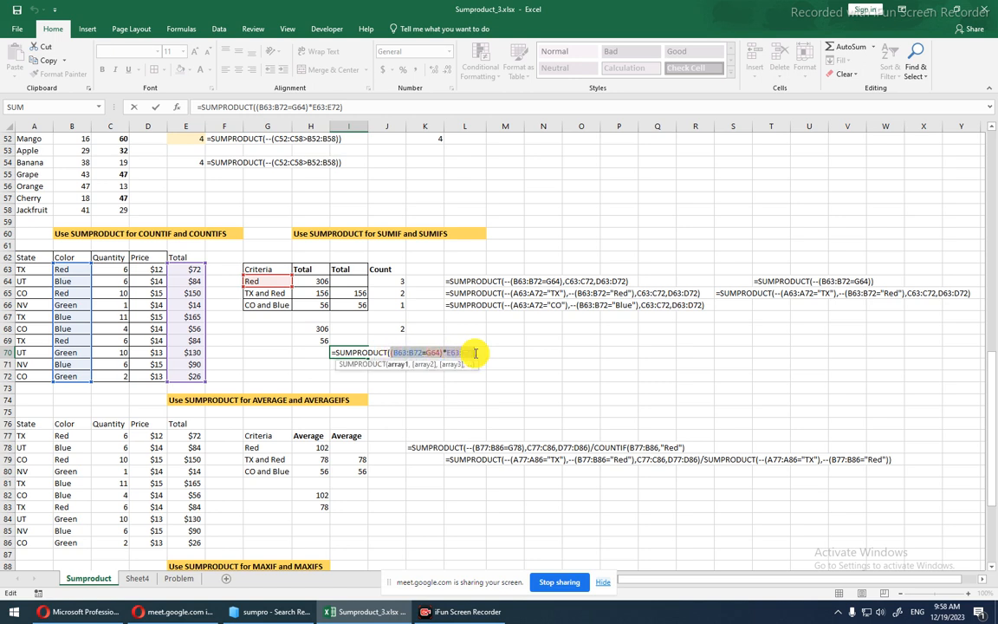
pyautogui.keyDown('shift'); pyautogui.click(394, 353); pyautogui.keyUp('shift')
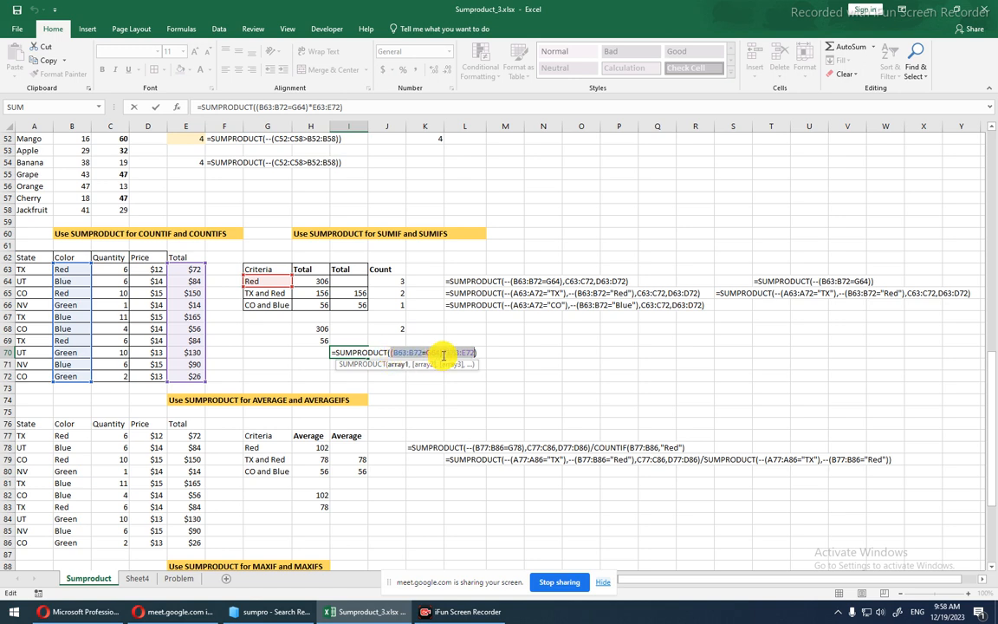
# Try addition instead of multiplication in I70, entering =SUMPRODUCT((B63:B72=G64)+E63:E72).
pyautogui.click(442, 354)
pyautogui.press('BackSpace')
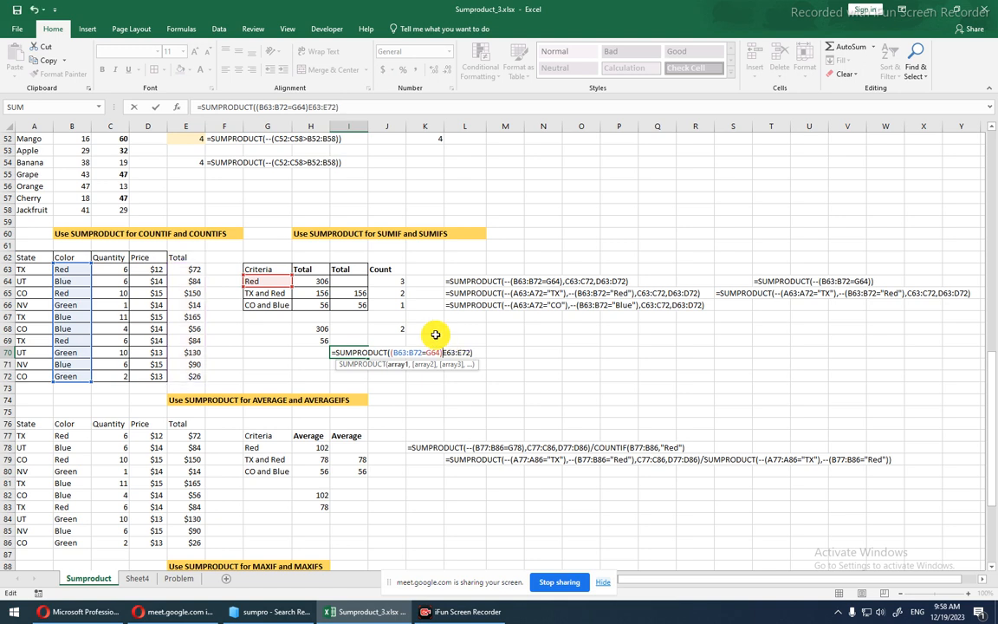
pyautogui.write('+')
pyautogui.press('Return')
pyautogui.press('Up')
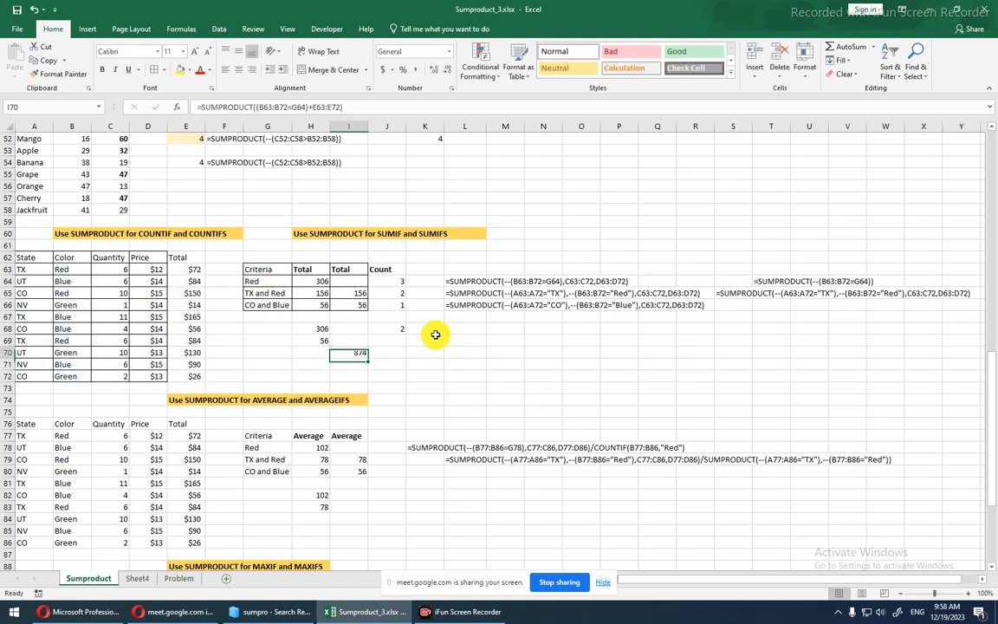
# Change the plus sign in I70's formula back to multiplication, entering =SUMPRODUCT((B63:B72=G64)*E63:E72).
pyautogui.press('F2')
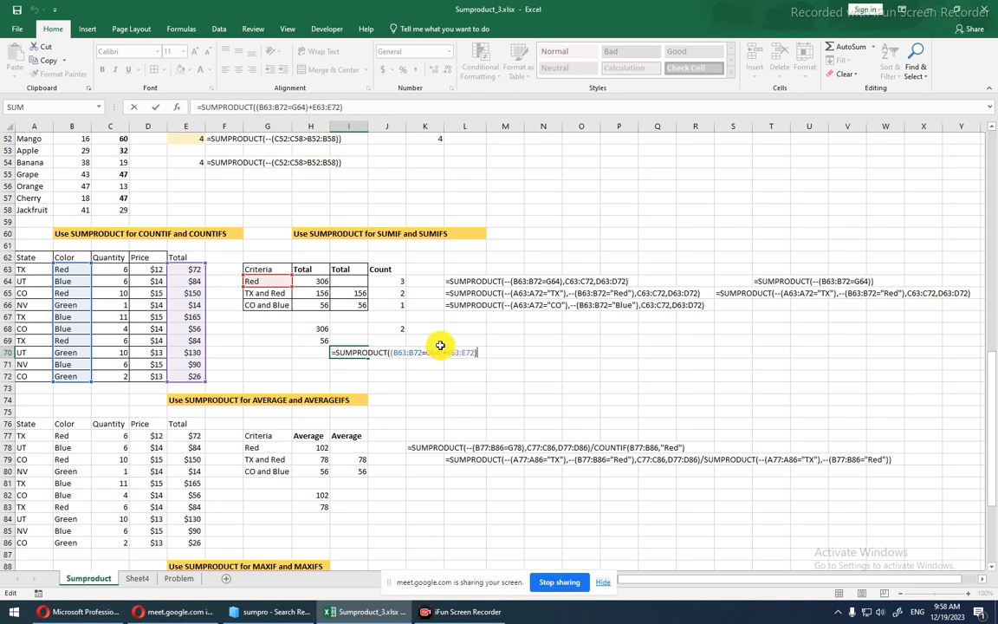
pyautogui.click(447, 353)
pyautogui.press('BackSpace')
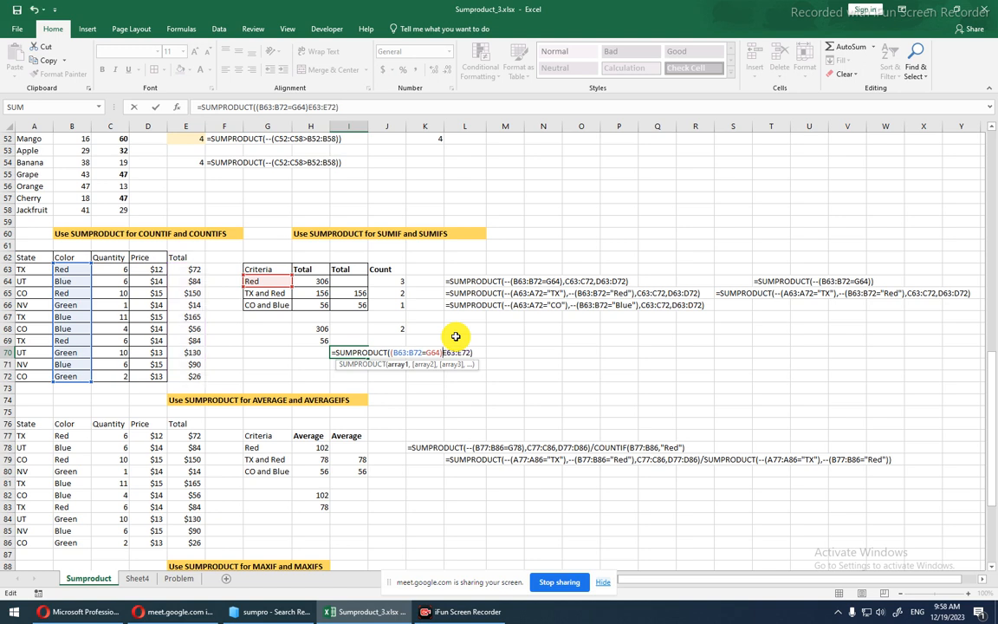
pyautogui.write('*')
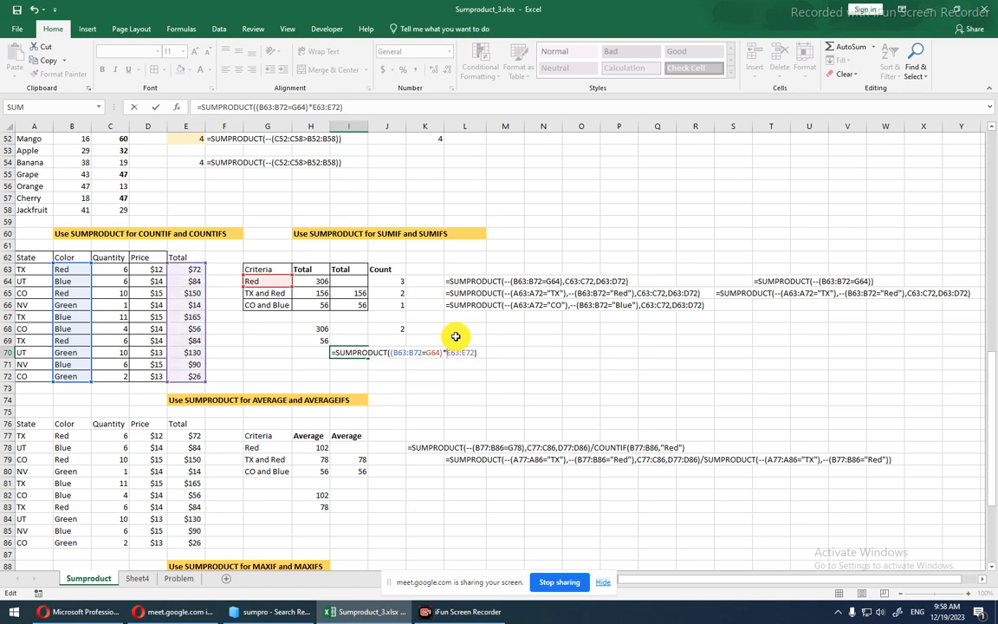
pyautogui.press('Return')
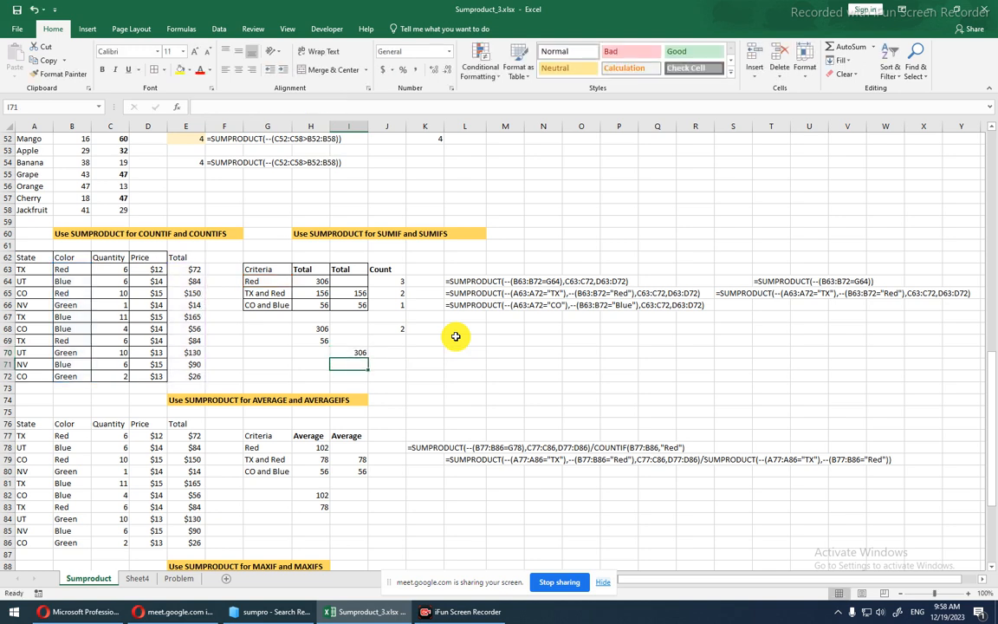
# Examine the TX and Red total formula in H65 and the State and Color ranges A63:A72 and B63:B72.
pyautogui.click(349, 296)
pyautogui.click(319, 293)
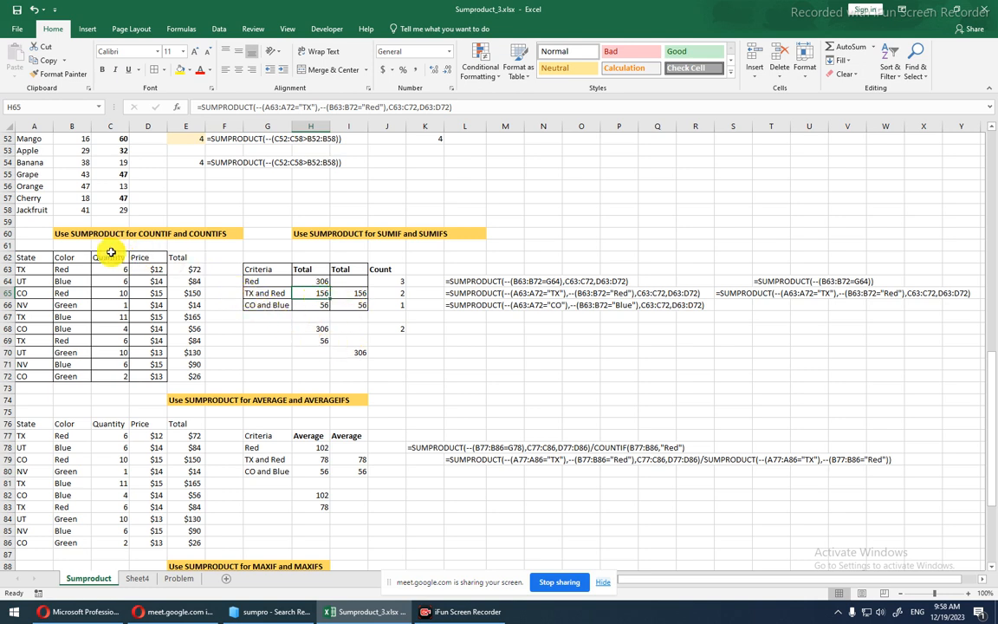
pyautogui.moveTo(34, 271); pyautogui.dragTo(26, 377)
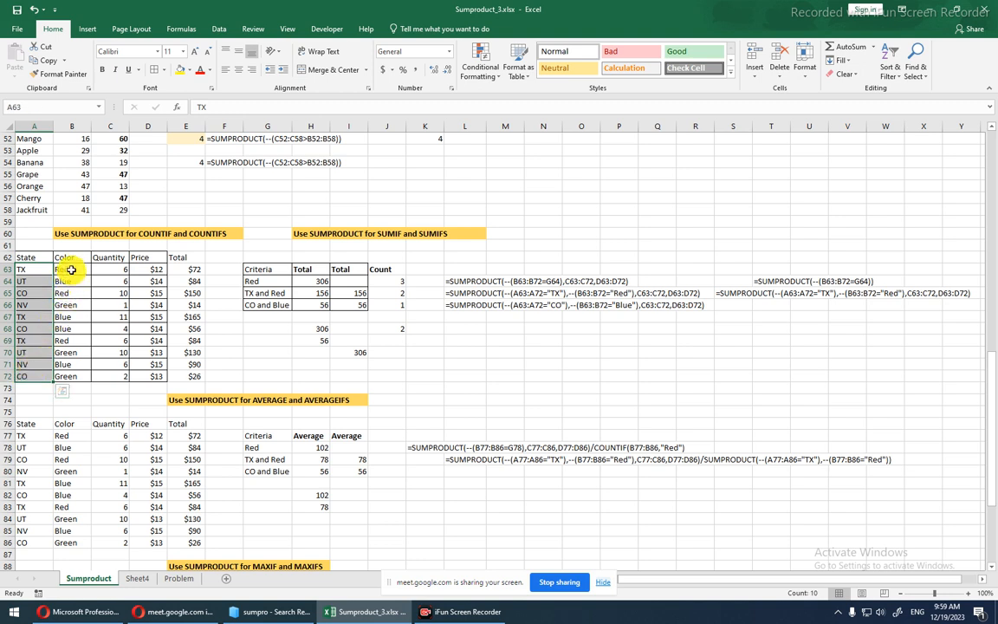
pyautogui.moveTo(67, 269); pyautogui.dragTo(68, 371)
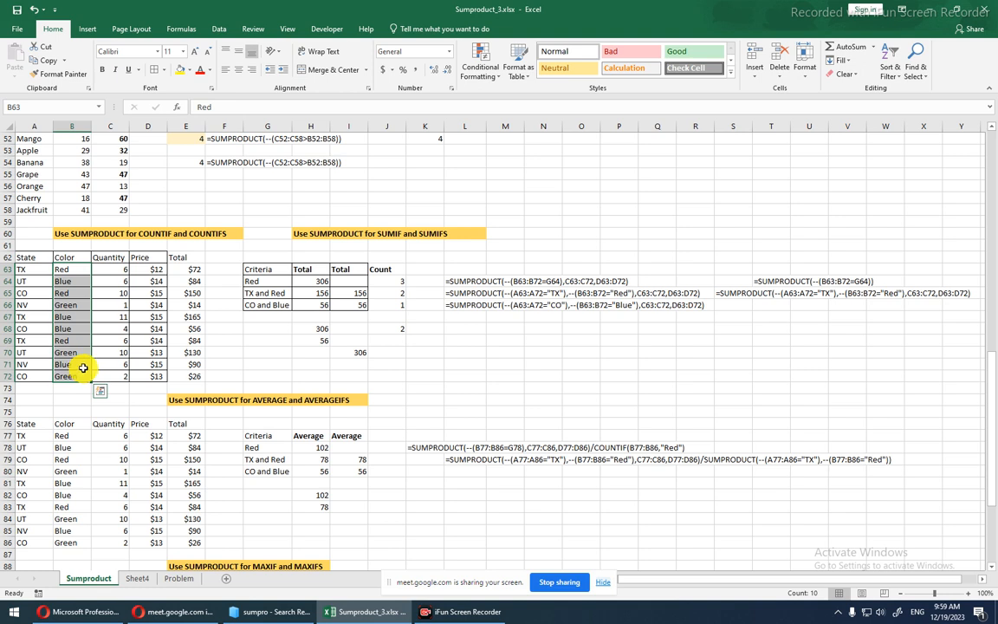
# Start a SUMPRODUCT formula in I71 with the first array --(A63:A72="TX").
pyautogui.click(357, 367)
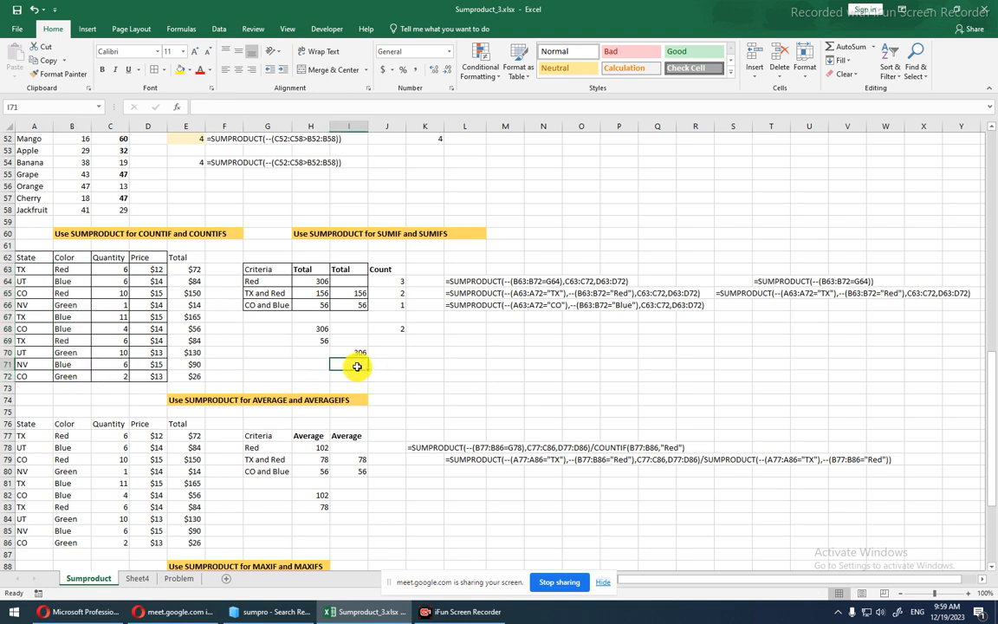
pyautogui.write('=su')
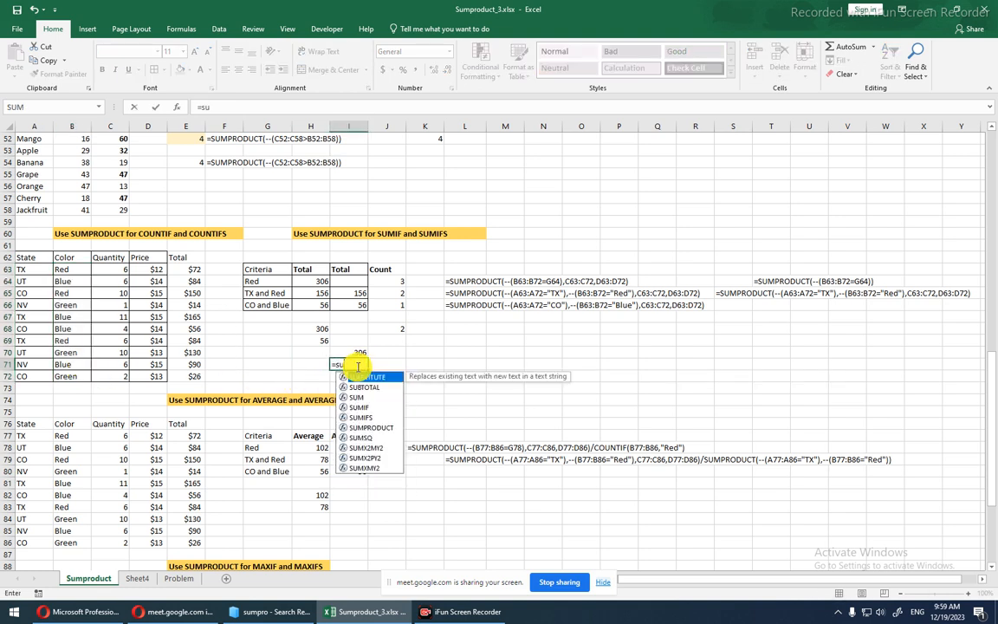
pyautogui.write('mpro')
pyautogui.press('Tab')
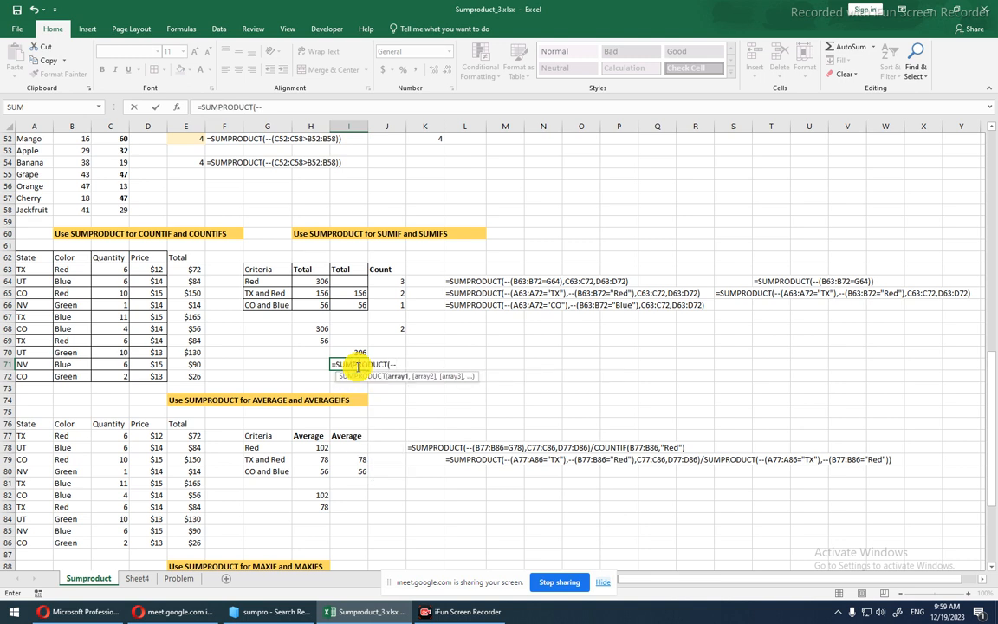
pyautogui.write('--(')
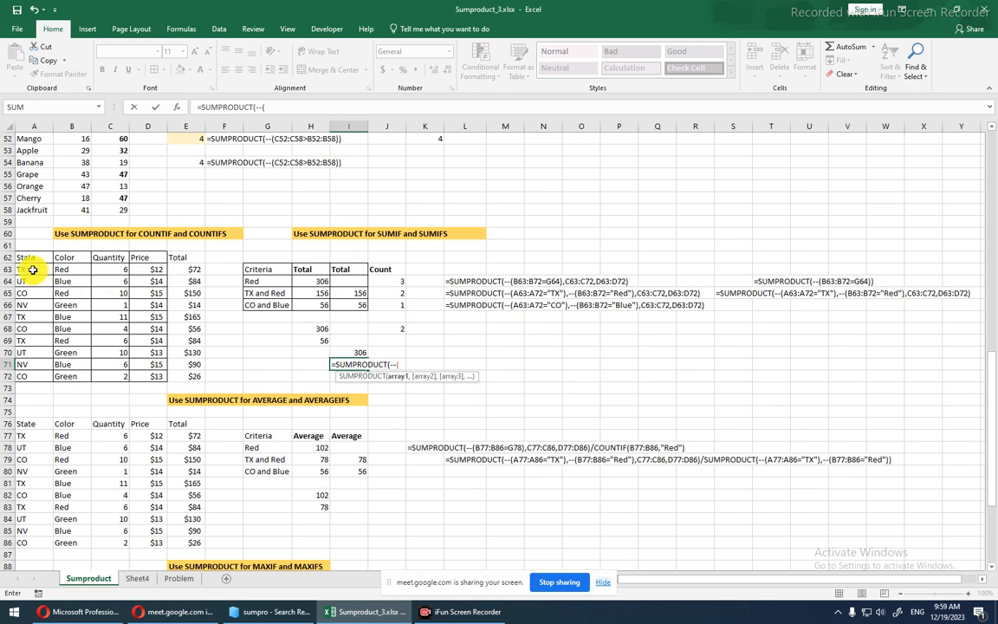
pyautogui.moveTo(28, 269); pyautogui.dragTo(31, 373)
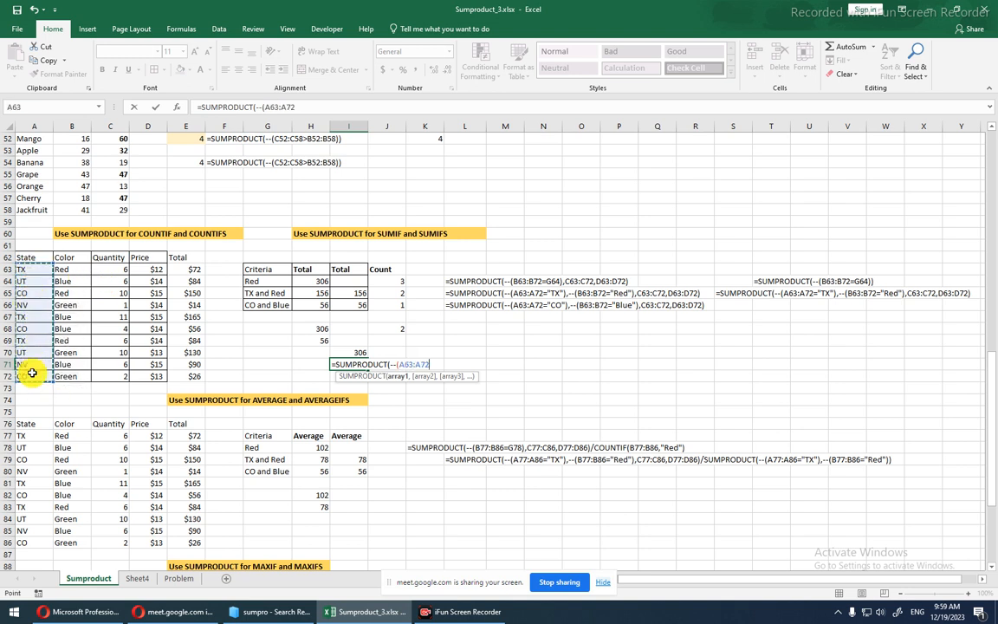
pyautogui.write('="TX')
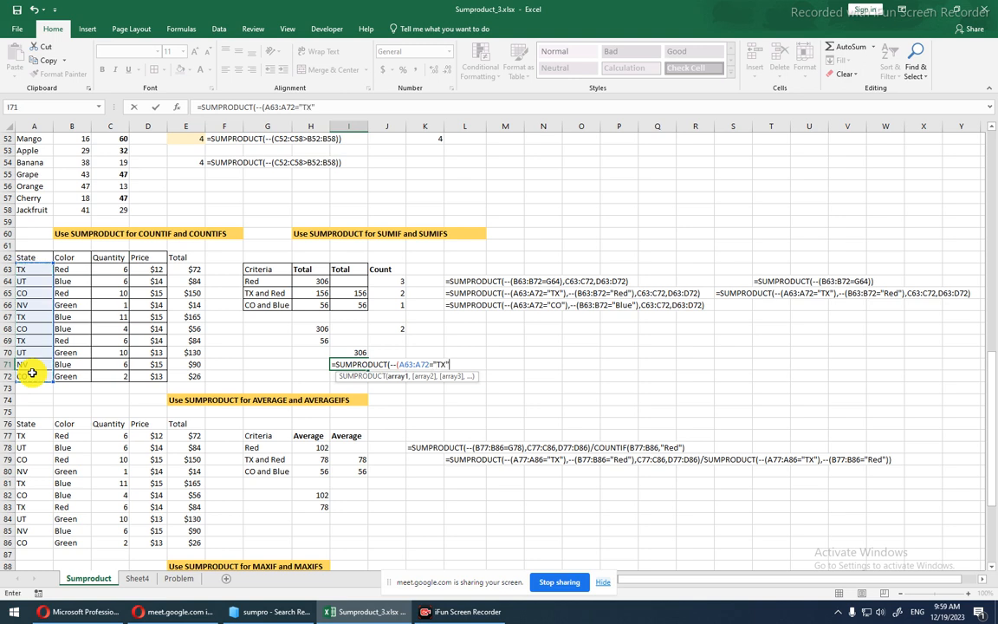
pyautogui.write('"),')
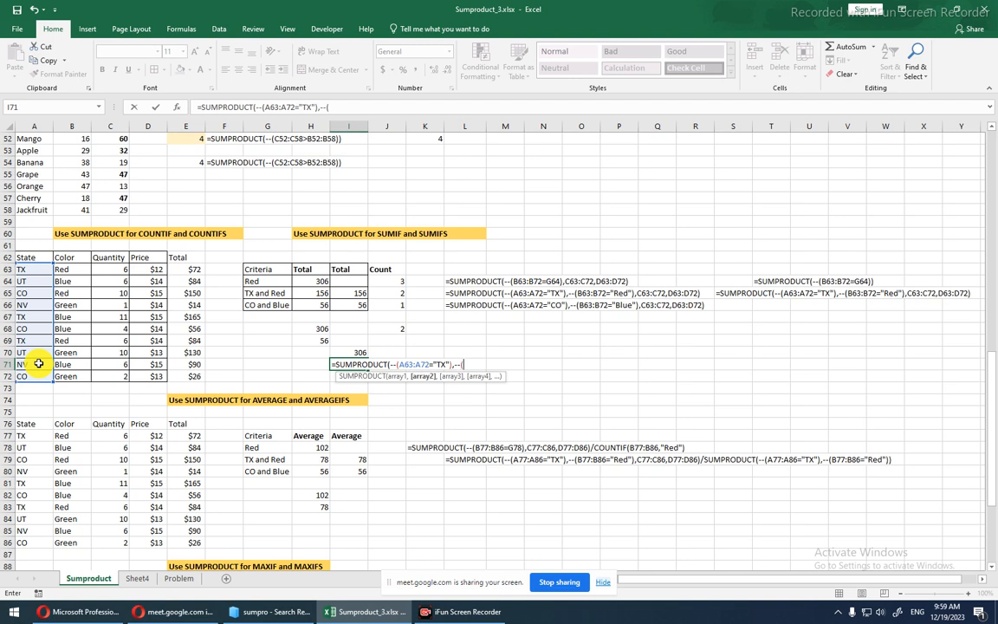
# Add --(B63:B72="Red") and E63:E72 as the second and third arrays in I71, and enter the formula with its closing bracket.
pyautogui.write('--(')
pyautogui.moveTo(65, 269); pyautogui.dragTo(65, 378)
pyautogui.write('="Red')
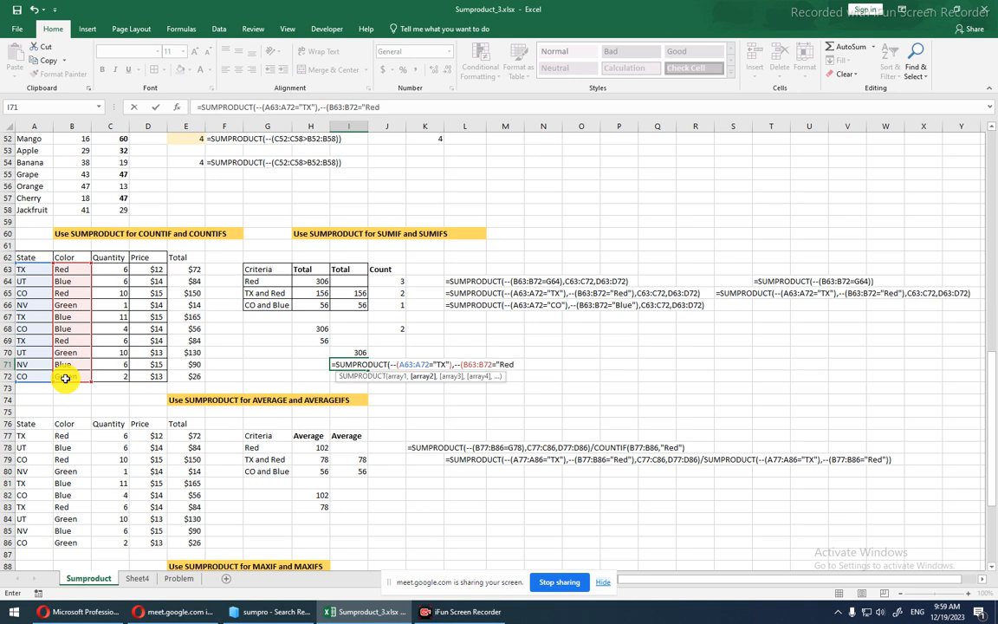
pyautogui.write('"),')
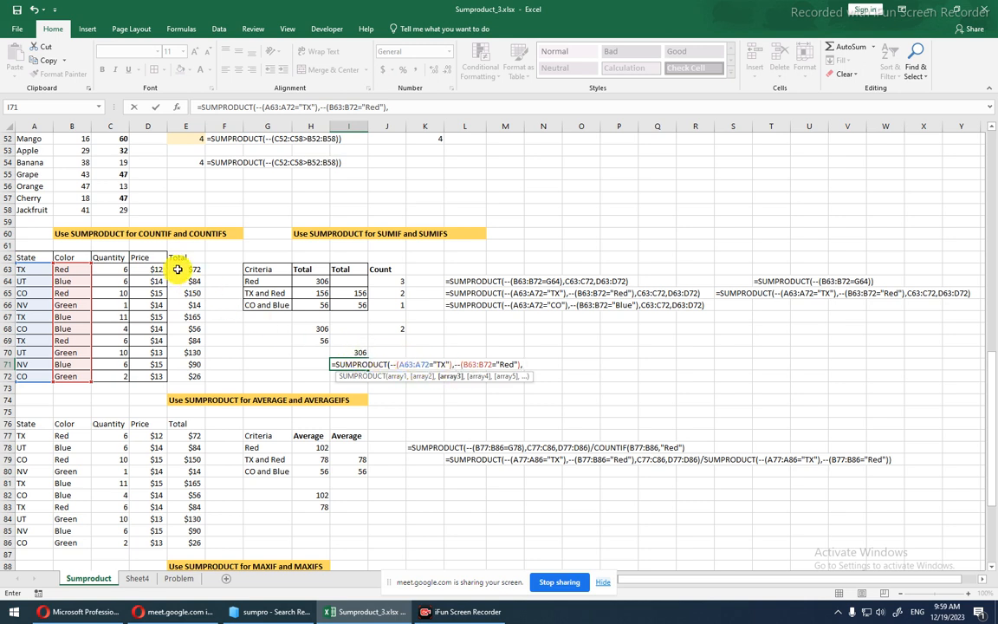
pyautogui.moveTo(178, 270); pyautogui.dragTo(181, 378)
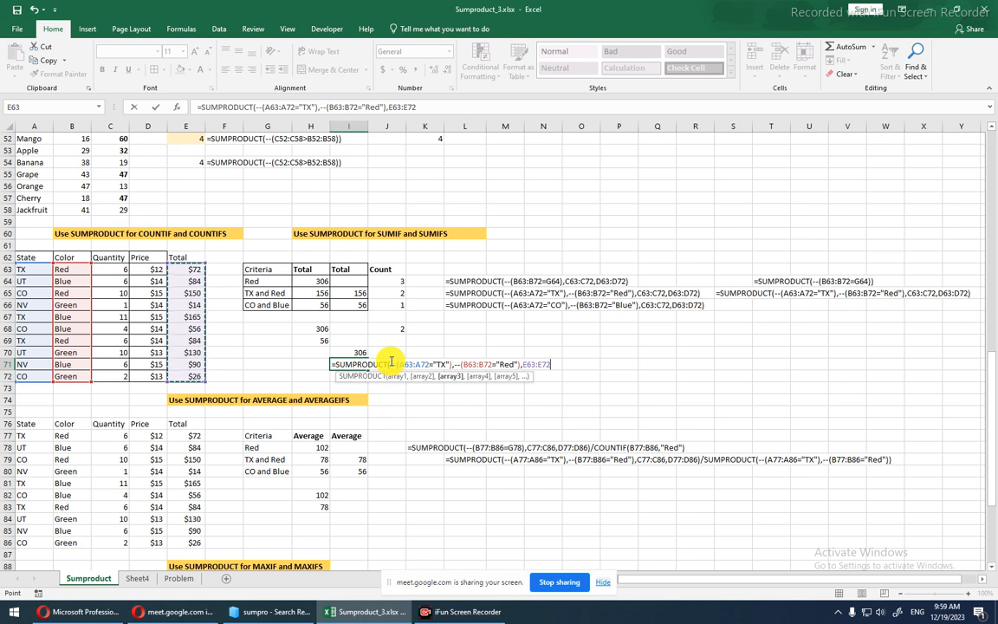
pyautogui.press('Return')
pyautogui.click(479, 349)
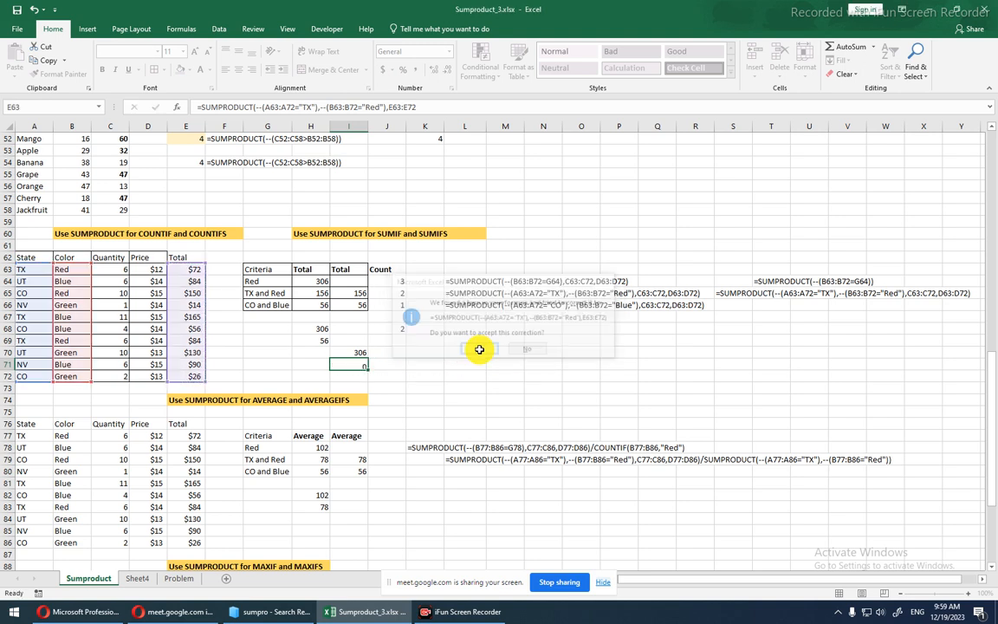
# Evaluate the --(A63:A72="TX") and --(B63:B72="Red") arrays in place within I71's formula.
pyautogui.press('F2')
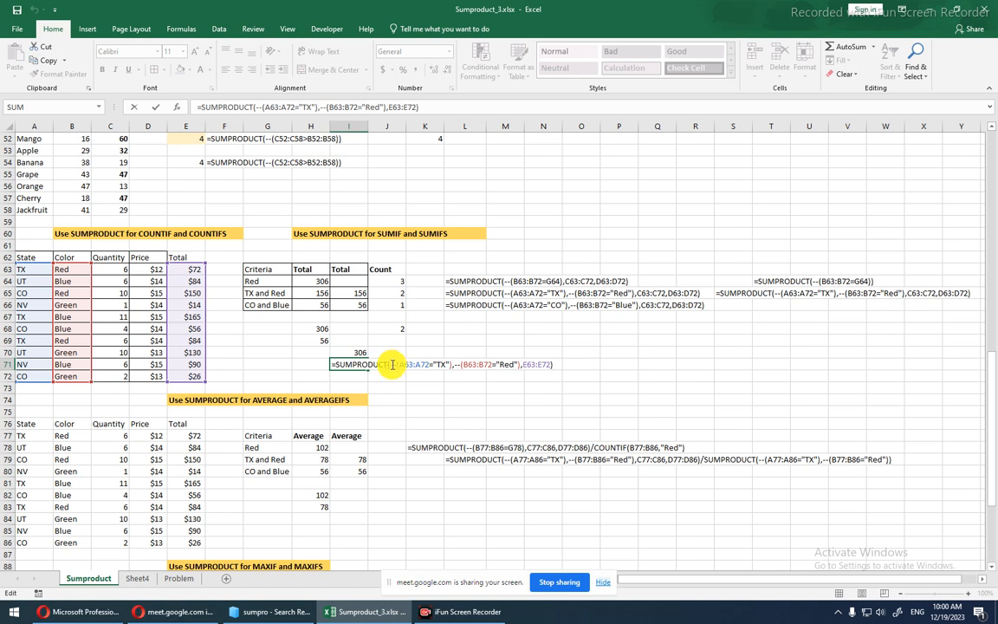
pyautogui.moveTo(392, 365); pyautogui.dragTo(449, 365)
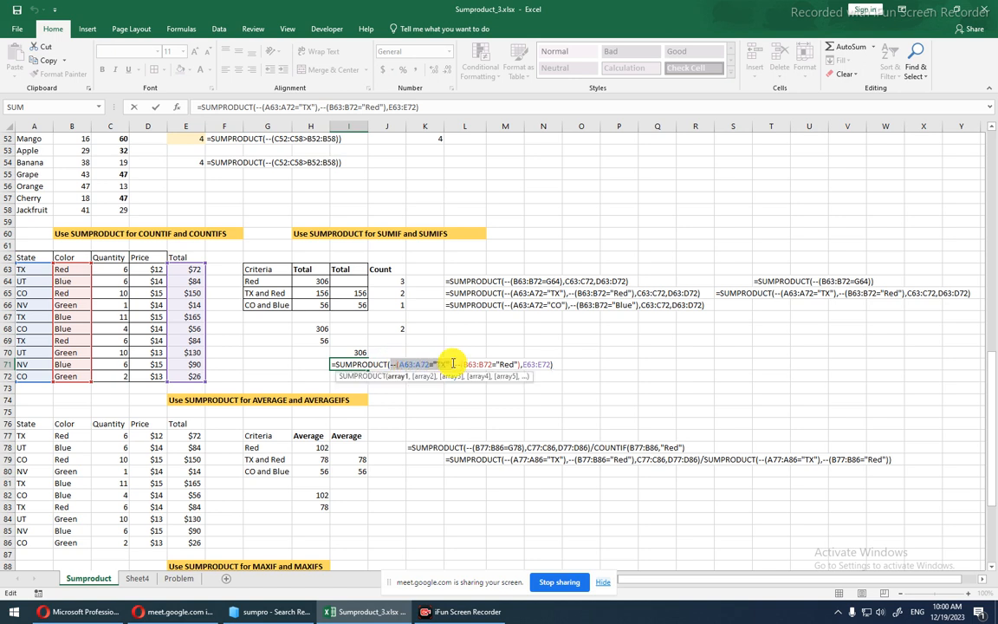
pyautogui.press('F9')
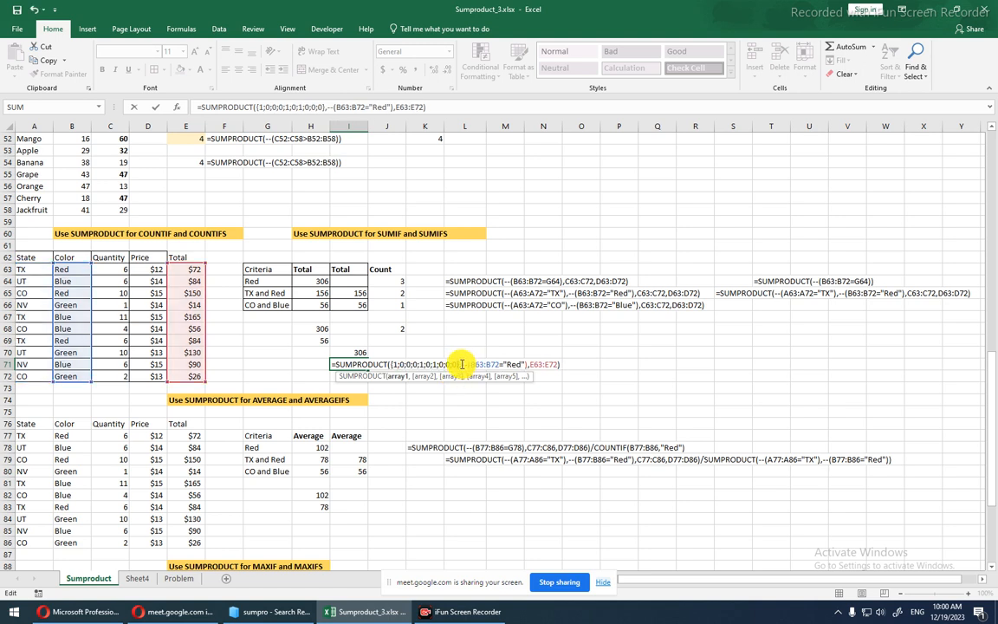
pyautogui.moveTo(461, 365); pyautogui.dragTo(527, 367)
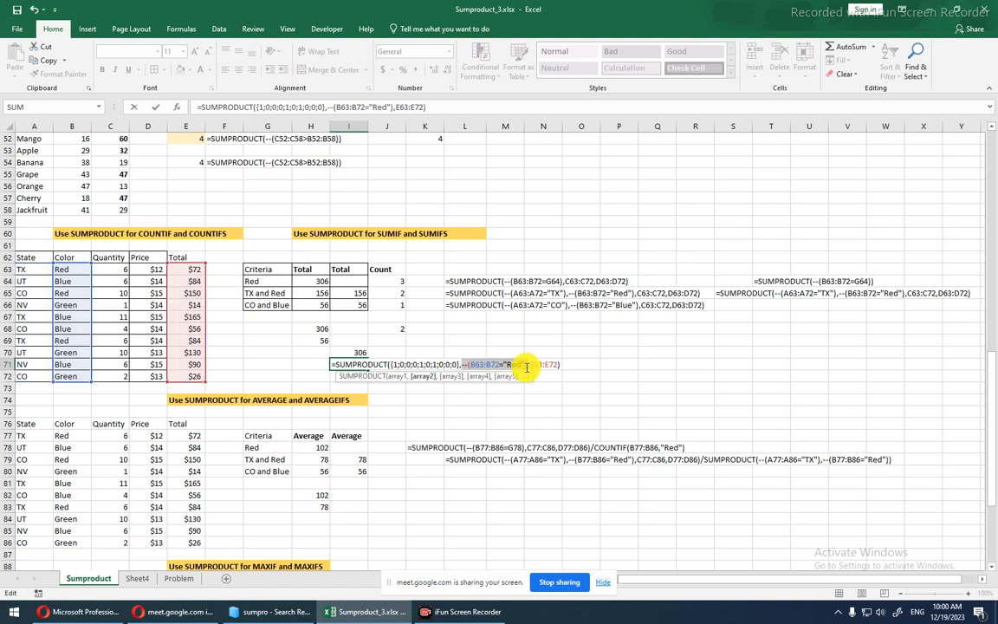
pyautogui.press('F9')
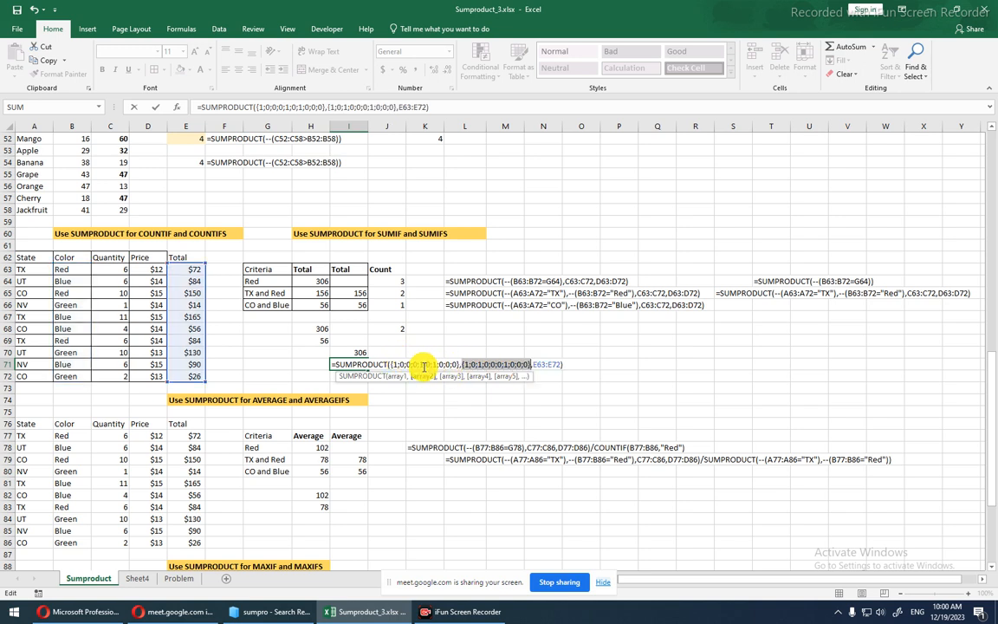
pyautogui.click(478, 365)
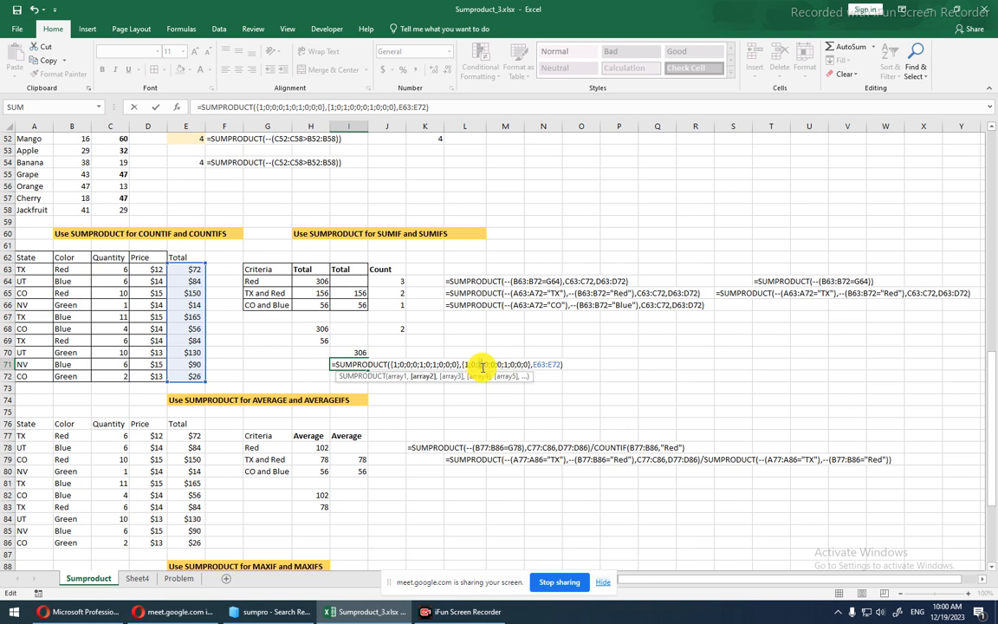
pyautogui.click(407, 365)
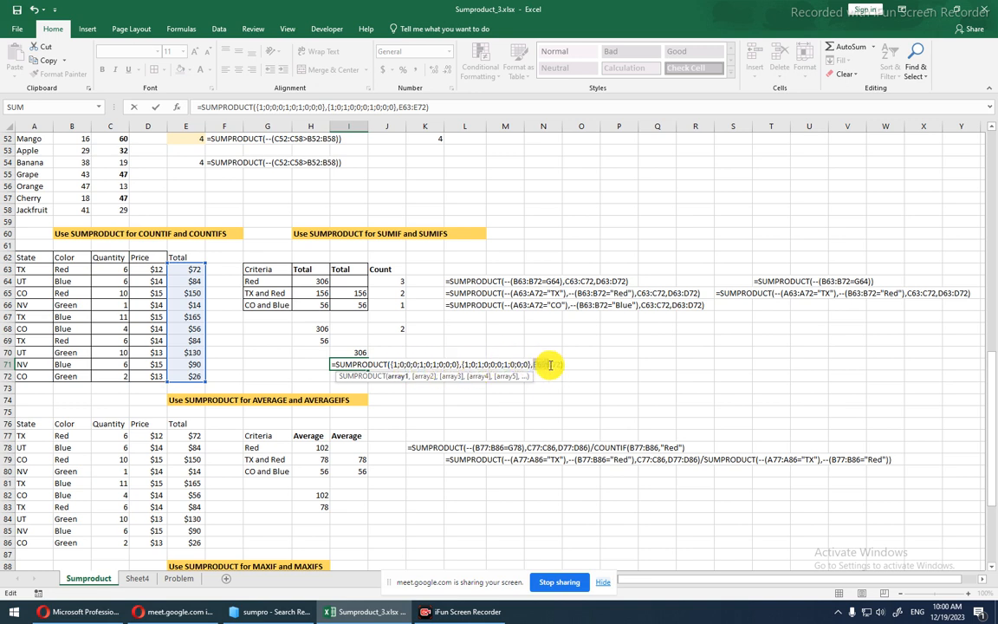
# Evaluate the E63:E72 array in I71's formula, and the whole SUMPRODUCT expression as well.
pyautogui.doubleClick(555, 365)
pyautogui.press('F9')
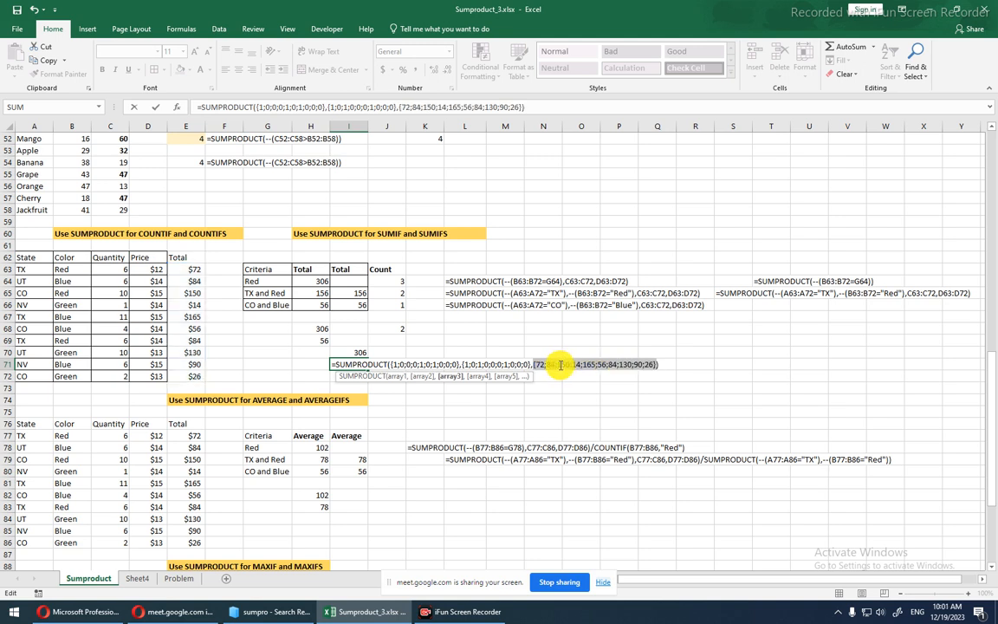
pyautogui.doubleClick(563, 365)
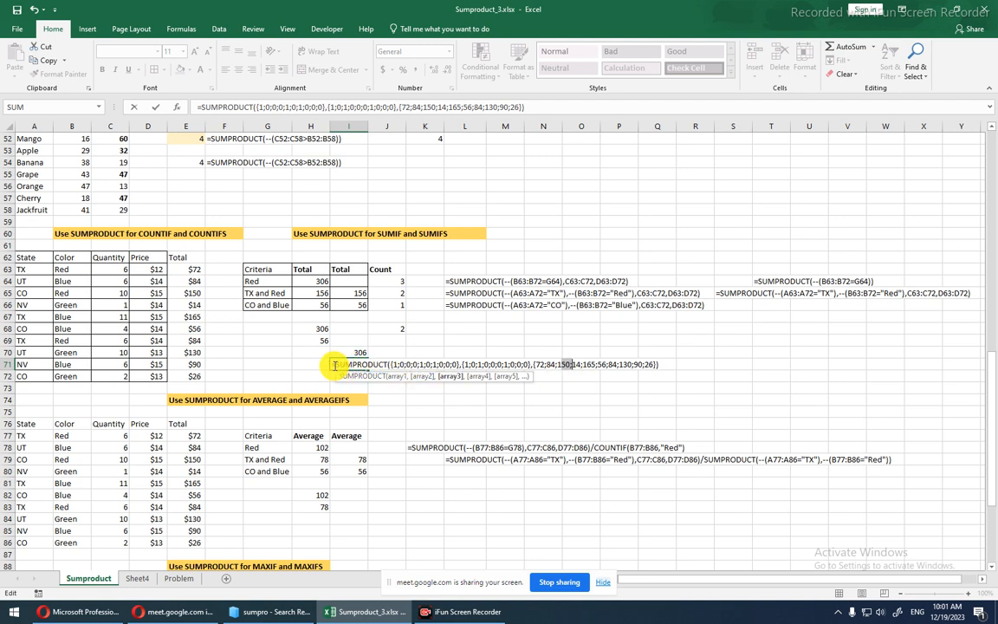
pyautogui.moveTo(336, 365); pyautogui.dragTo(741, 326)
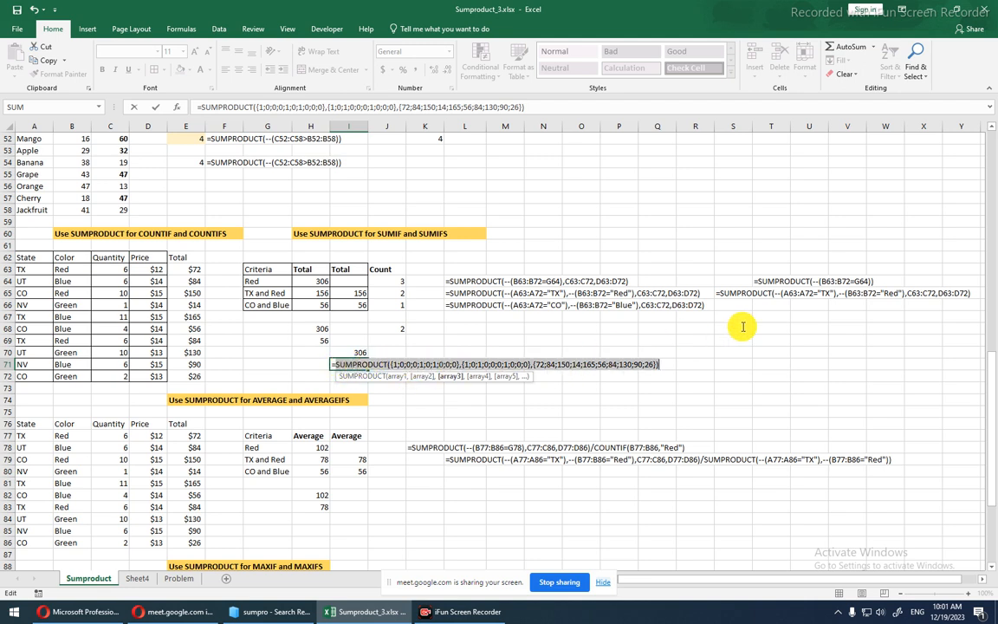
pyautogui.press('F9')
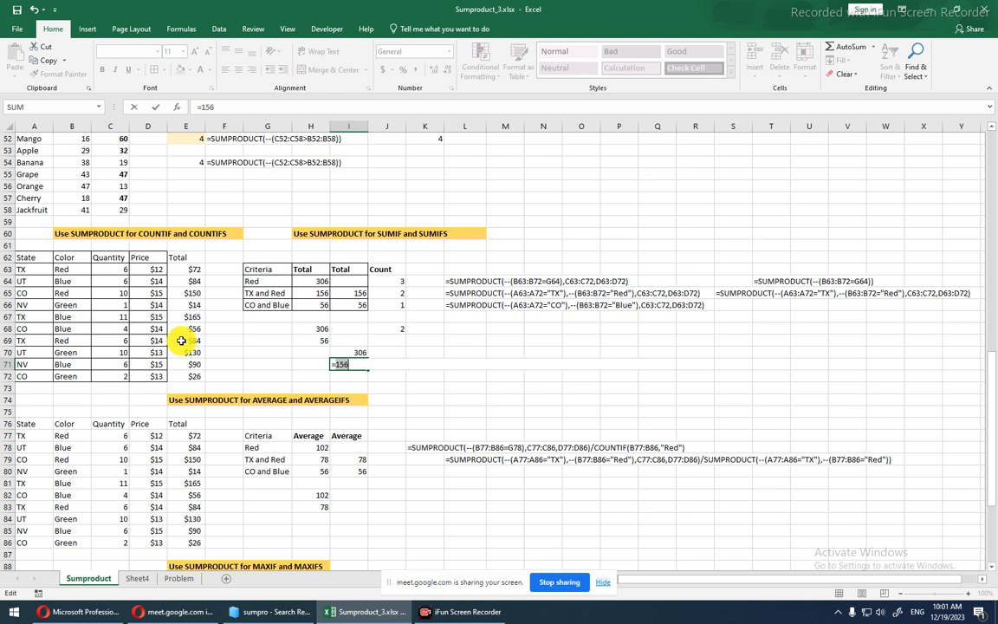
# Leave I71's formula unevaluated, highlight the TX and Red rows 69 and 63 together, and return to I71.
pyautogui.click(7, 341)
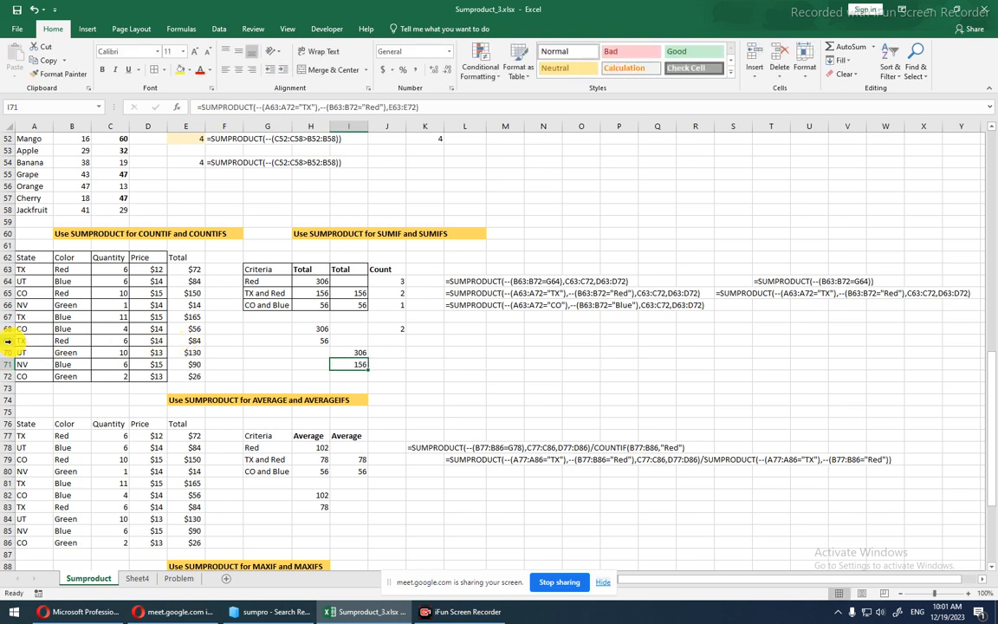
pyautogui.keyDown('ctrl'); pyautogui.click(4, 269); pyautogui.keyUp('ctrl')
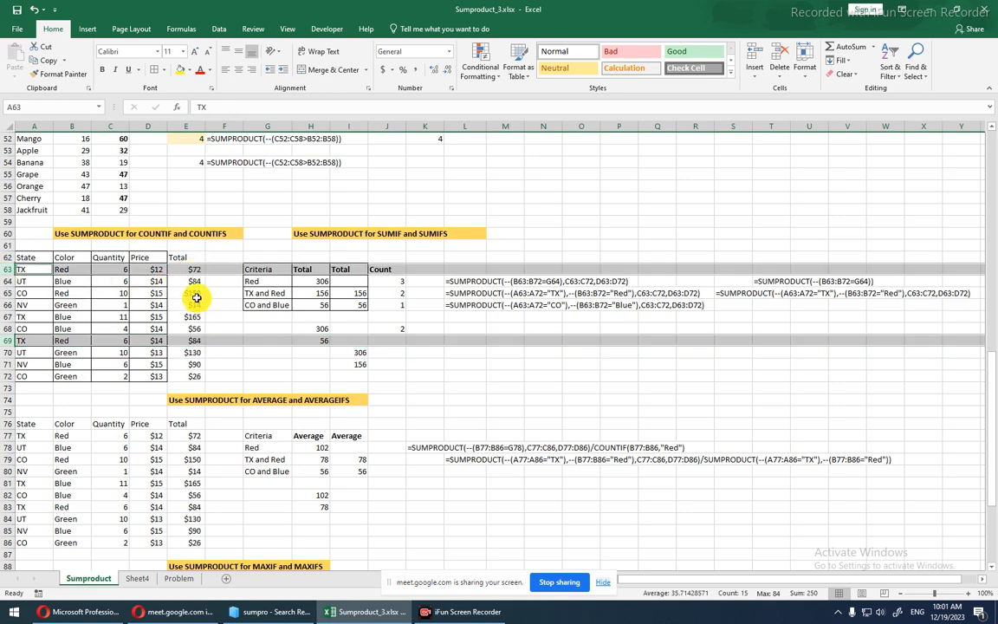
pyautogui.click(359, 362)
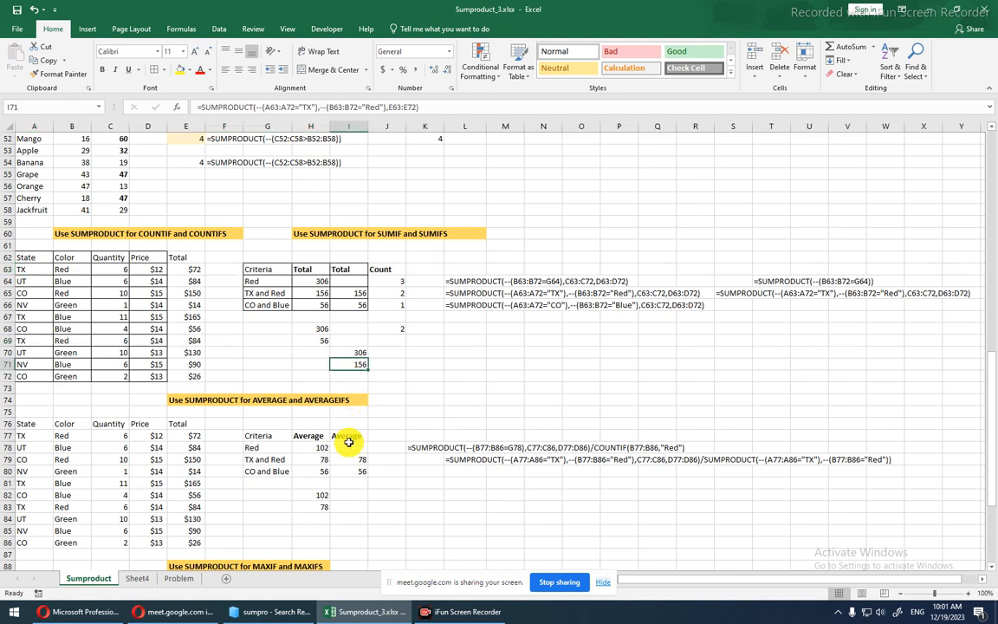
# Review the Red condition and the E63:E72 argument in I71's formula, and re-enter it without changes.
pyautogui.press('F2')
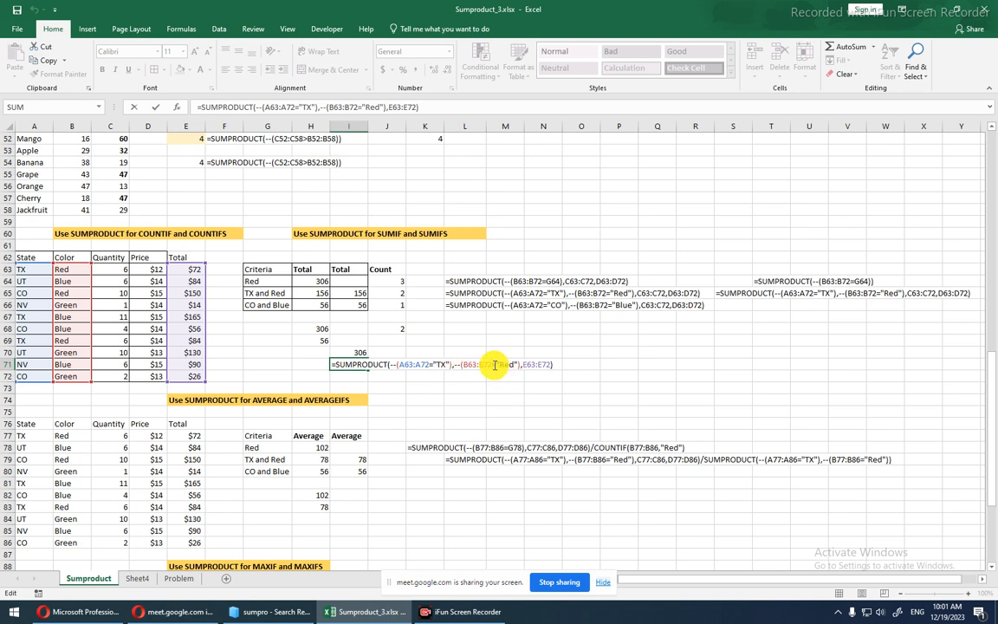
pyautogui.click(494, 365)
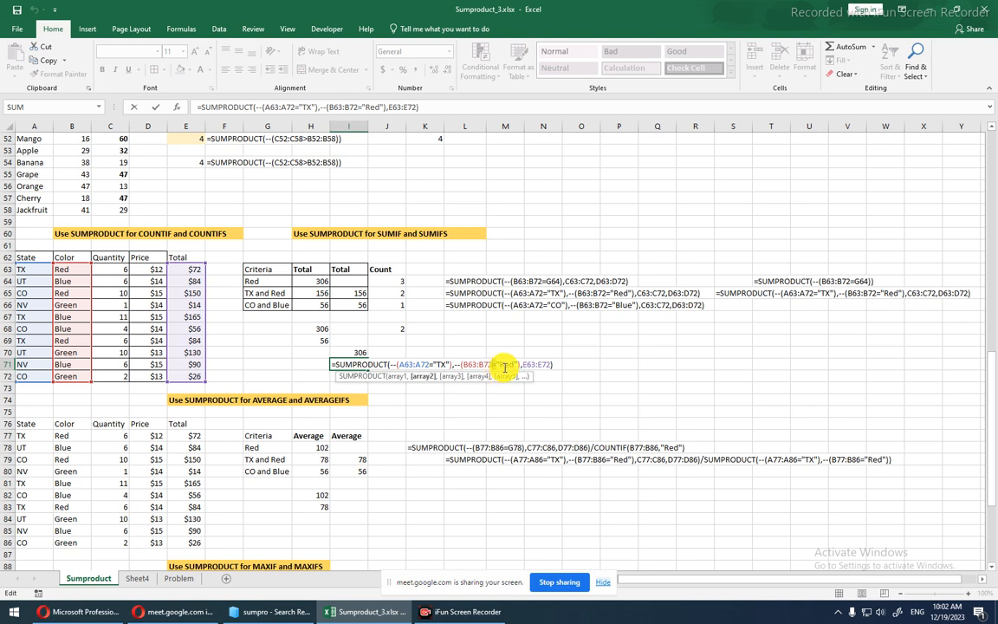
pyautogui.moveTo(522, 365); pyautogui.dragTo(550, 364)
pyautogui.hotkey('ctrl', 'Return')
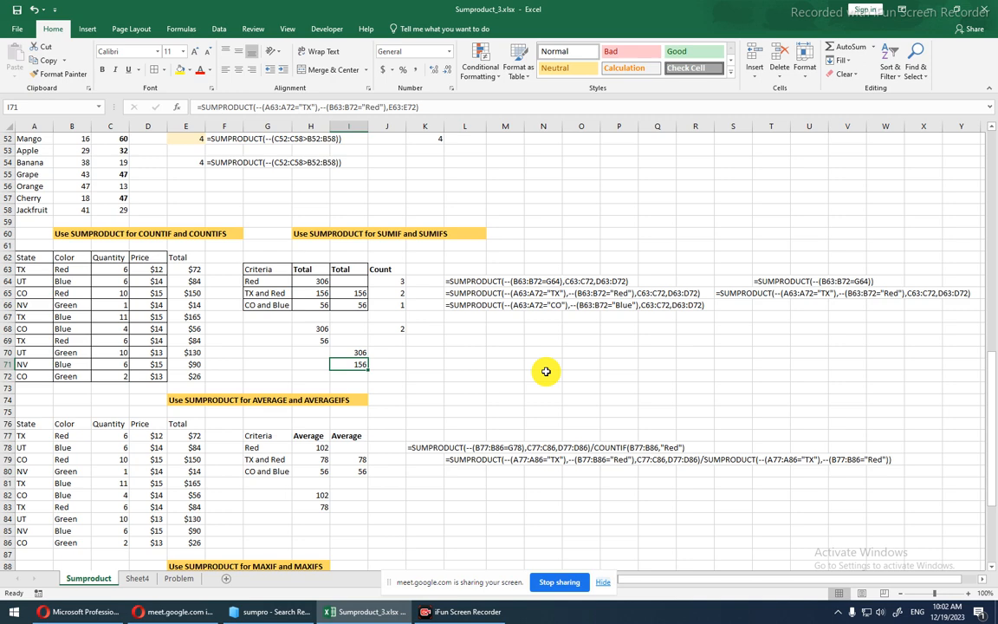
# Examine the AVERAGE and AVERAGEIFS section's data in A77:D86 and the section headings in E74 and E88.
pyautogui.scroll(-2, 490, 403)
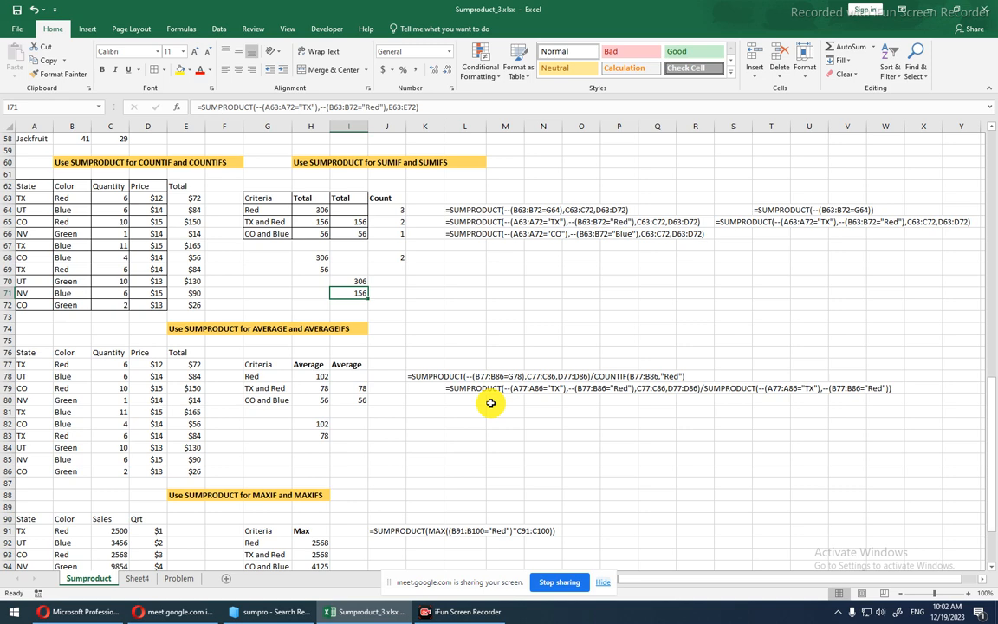
pyautogui.scroll(-5, 490, 403)
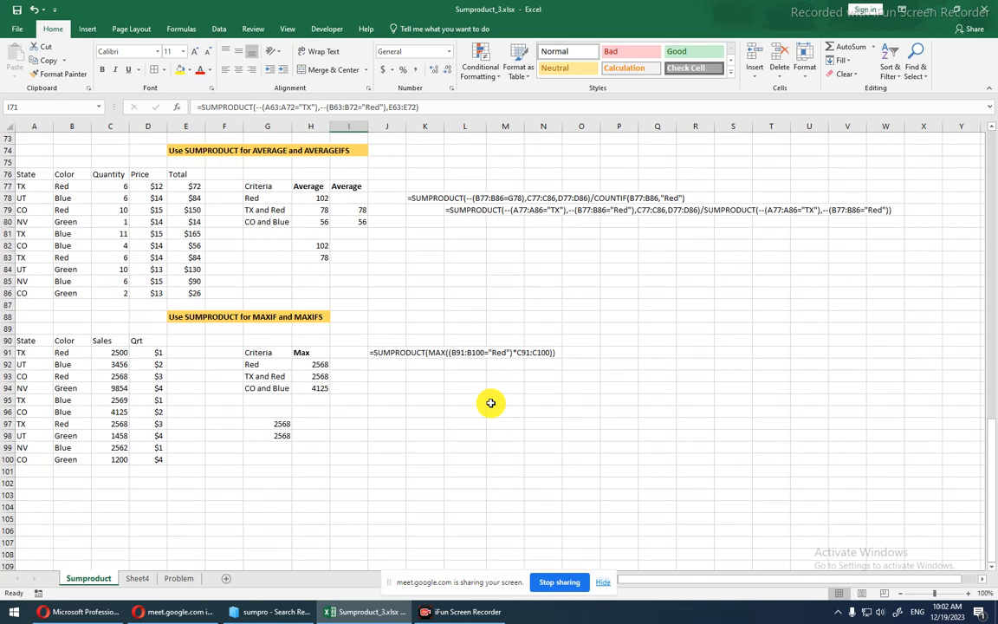
pyautogui.moveTo(39, 186); pyautogui.dragTo(162, 292)
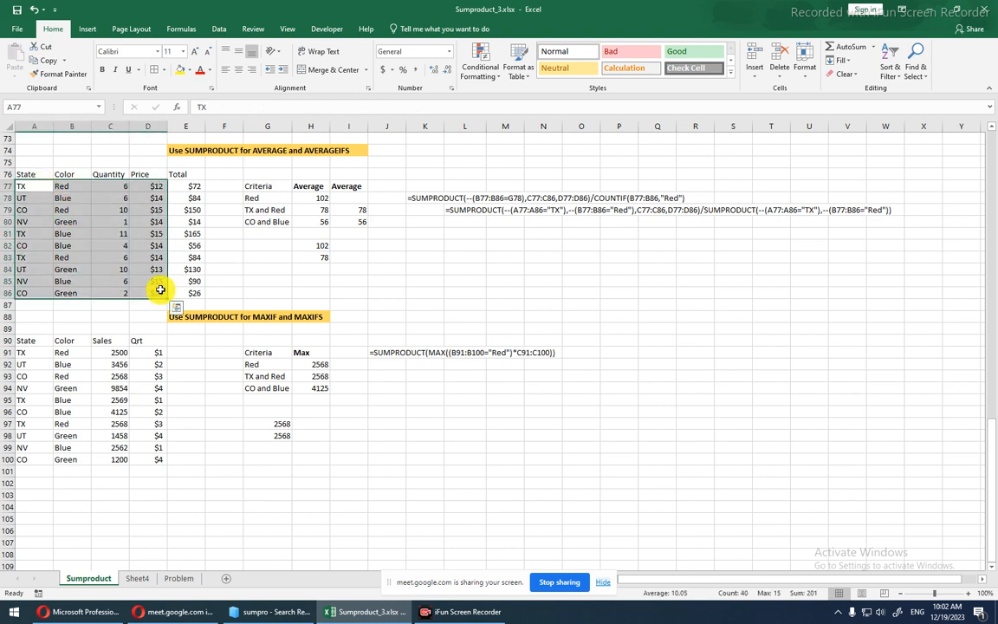
pyautogui.click(216, 318)
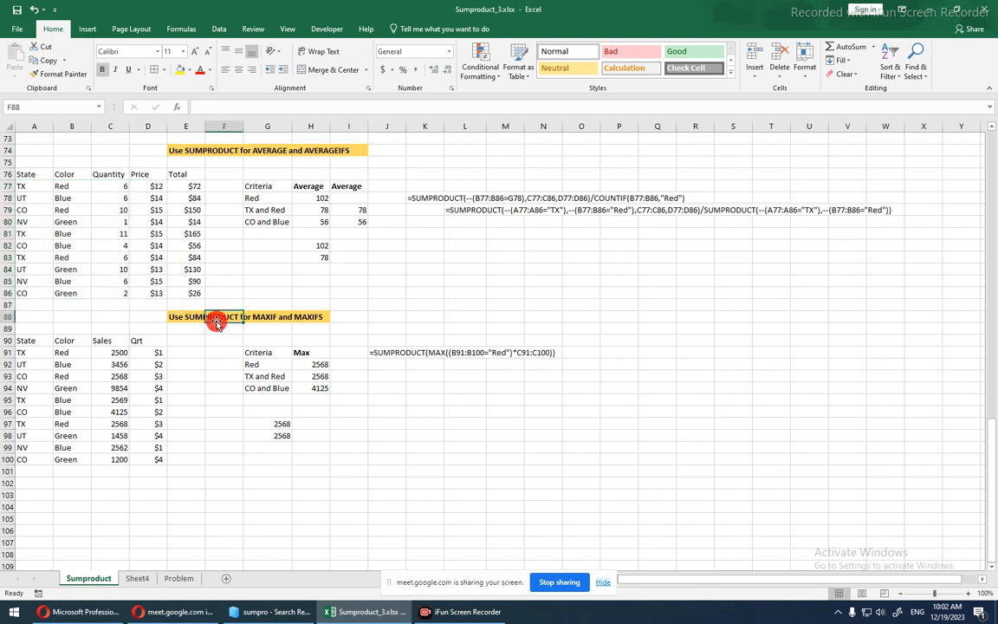
pyautogui.click(182, 153)
pyautogui.click(191, 316)
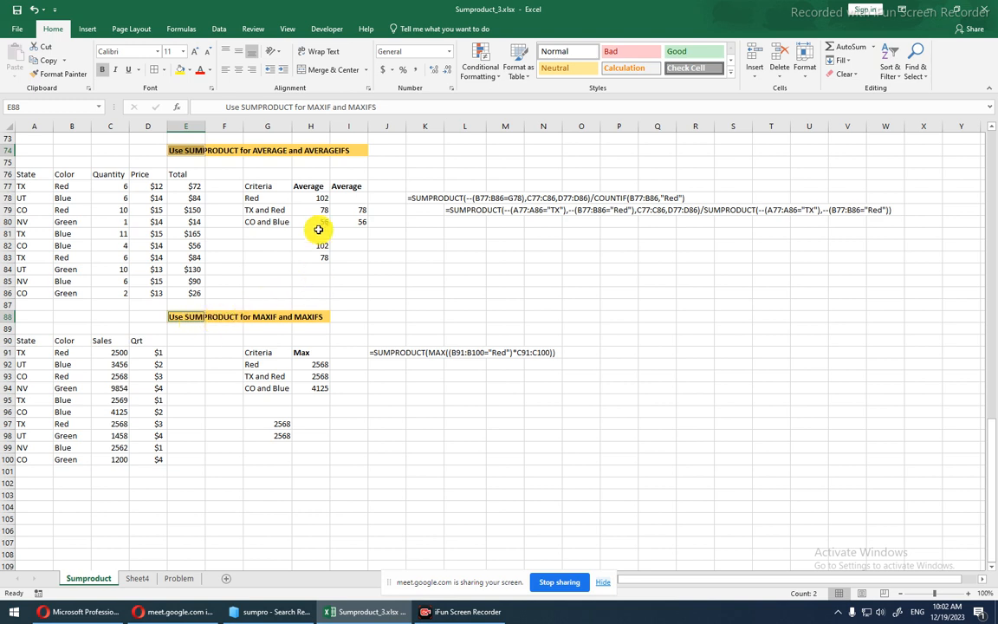
# Examine the Red average formula in H78, including its B77:B86=G78 condition and the C77:C86 and D77:D86 arrays.
pyautogui.click(319, 200)
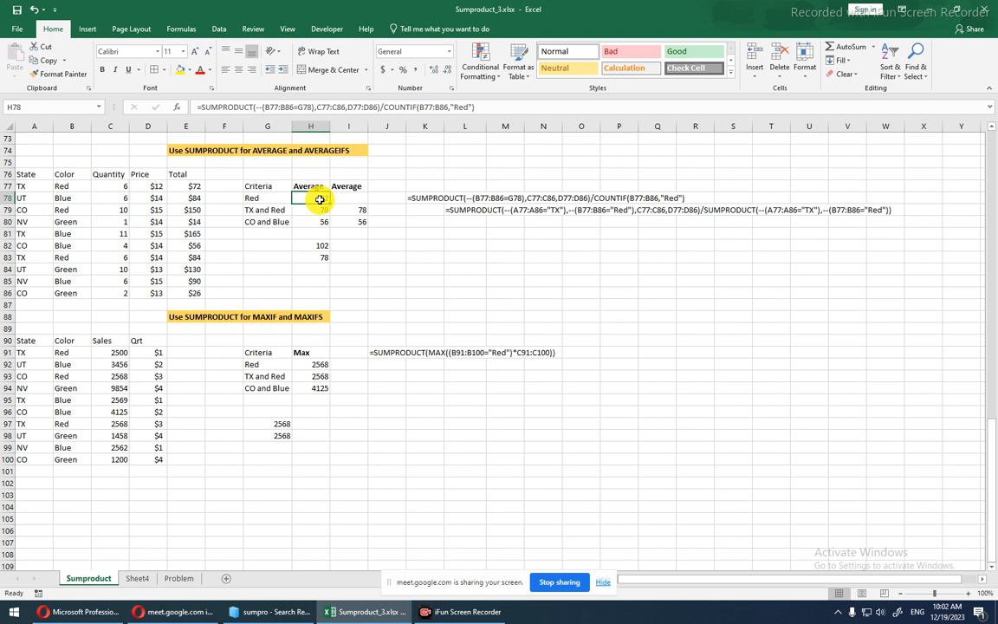
pyautogui.click(201, 107)
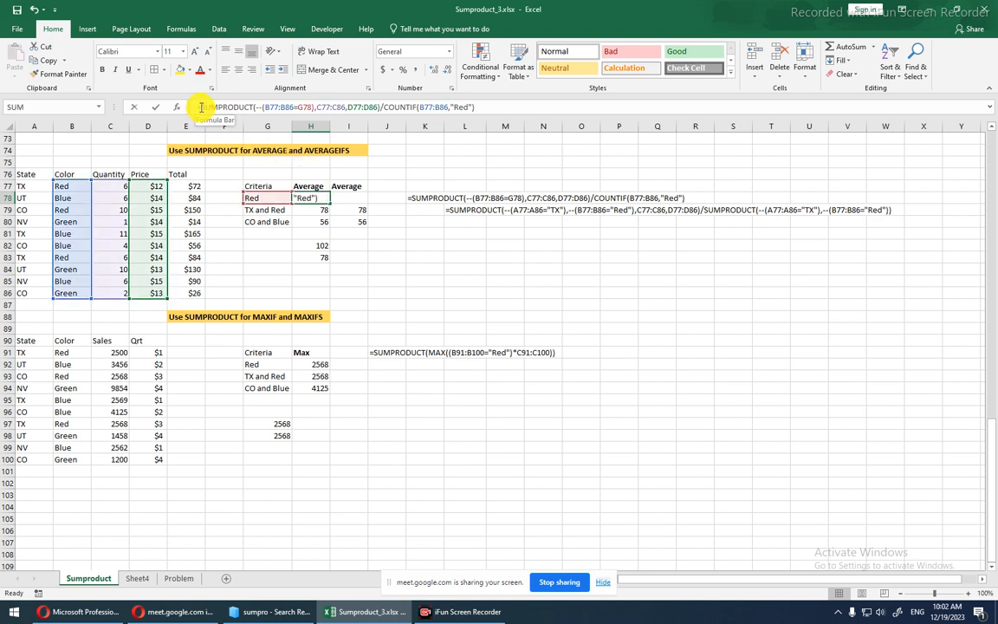
pyautogui.moveTo(201, 107); pyautogui.dragTo(379, 111)
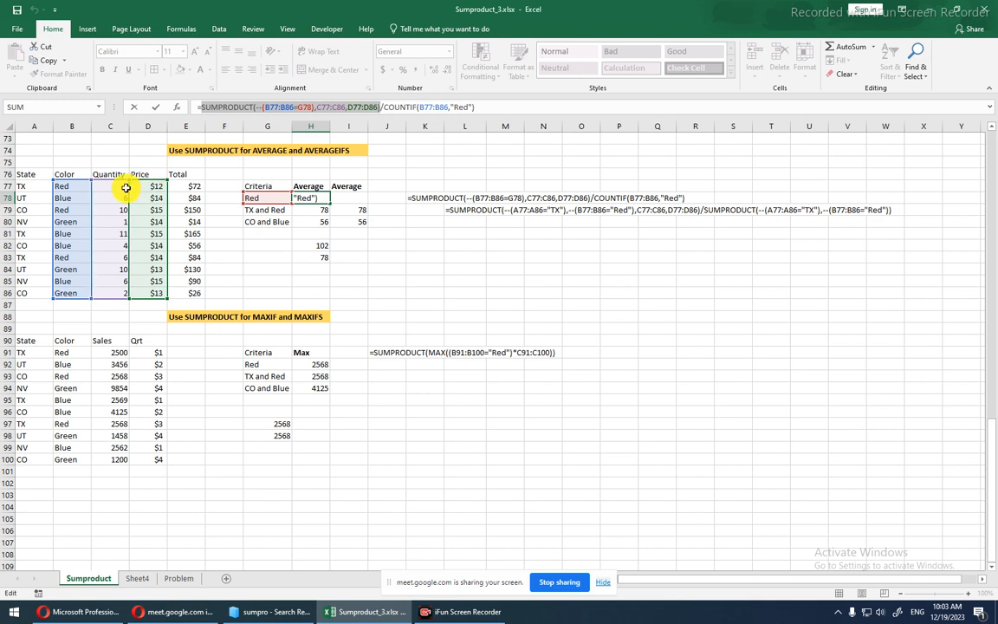
pyautogui.click(259, 107)
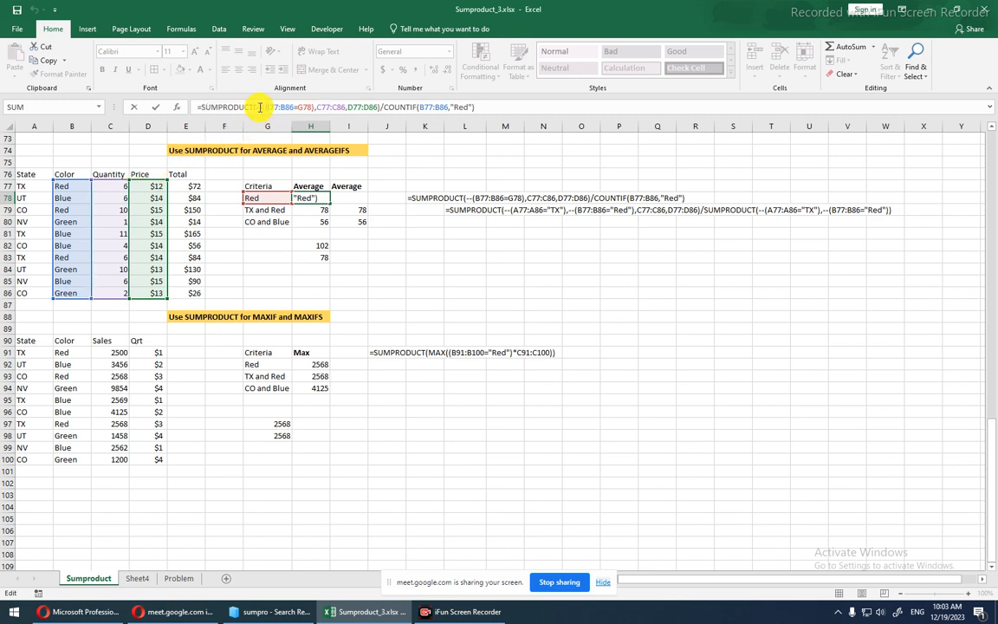
pyautogui.moveTo(259, 106); pyautogui.dragTo(314, 107)
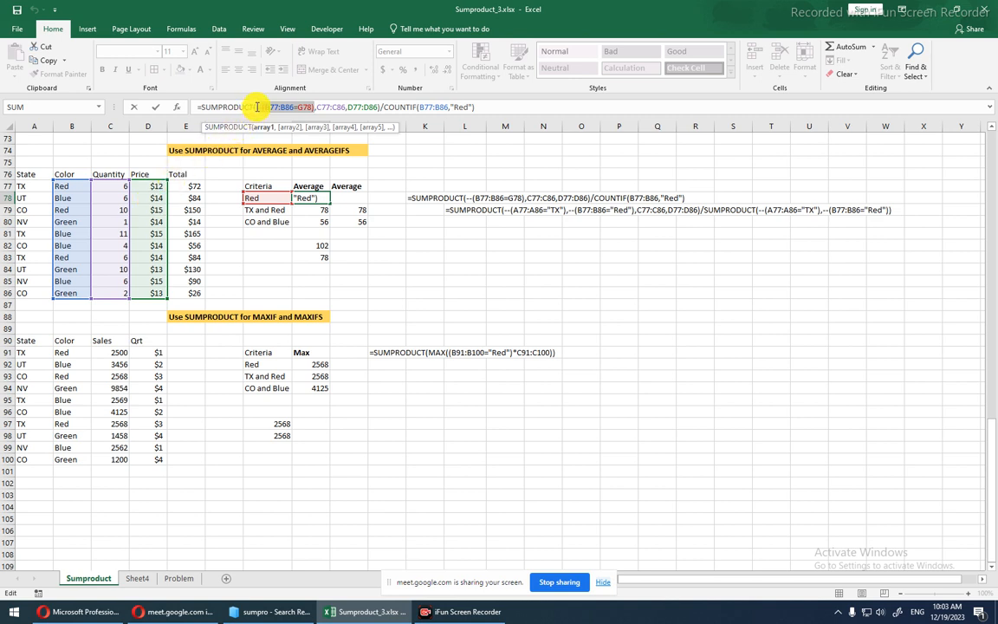
pyautogui.moveTo(258, 108); pyautogui.dragTo(270, 107)
pyautogui.click(298, 108)
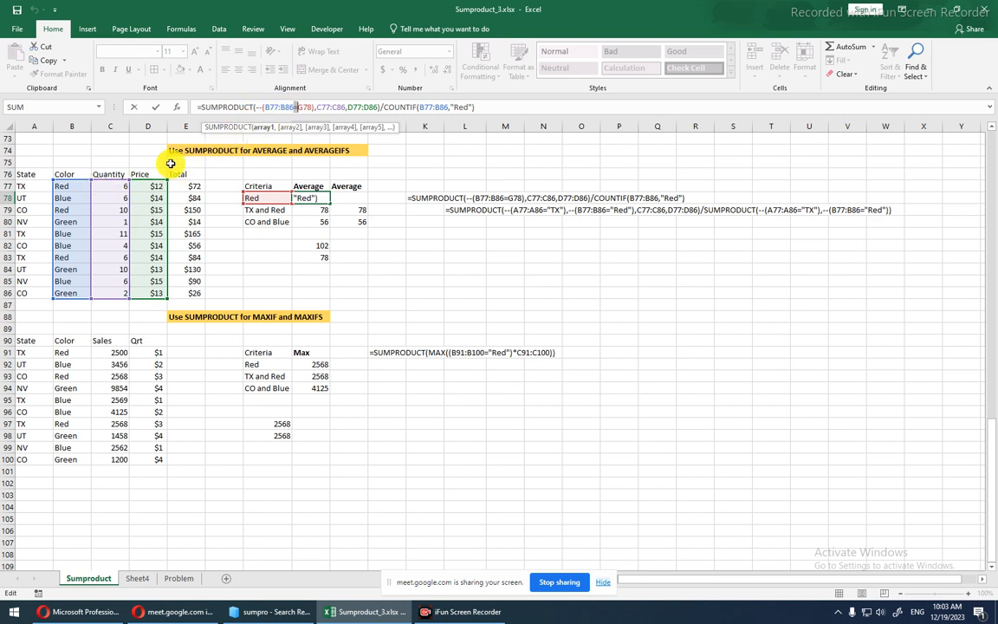
pyautogui.moveTo(298, 108); pyautogui.dragTo(307, 108)
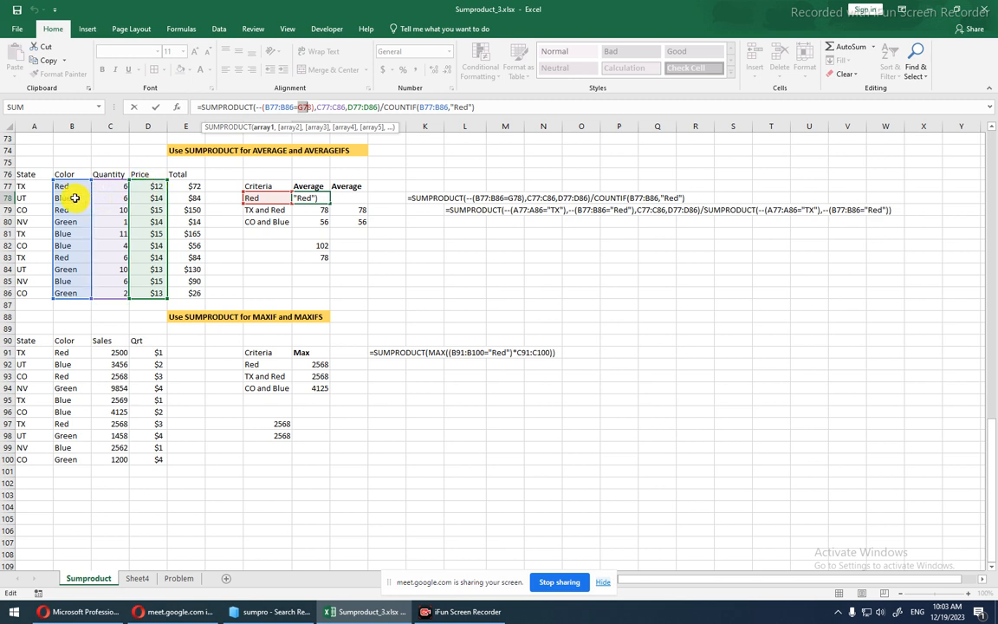
pyautogui.moveTo(262, 107); pyautogui.dragTo(314, 107)
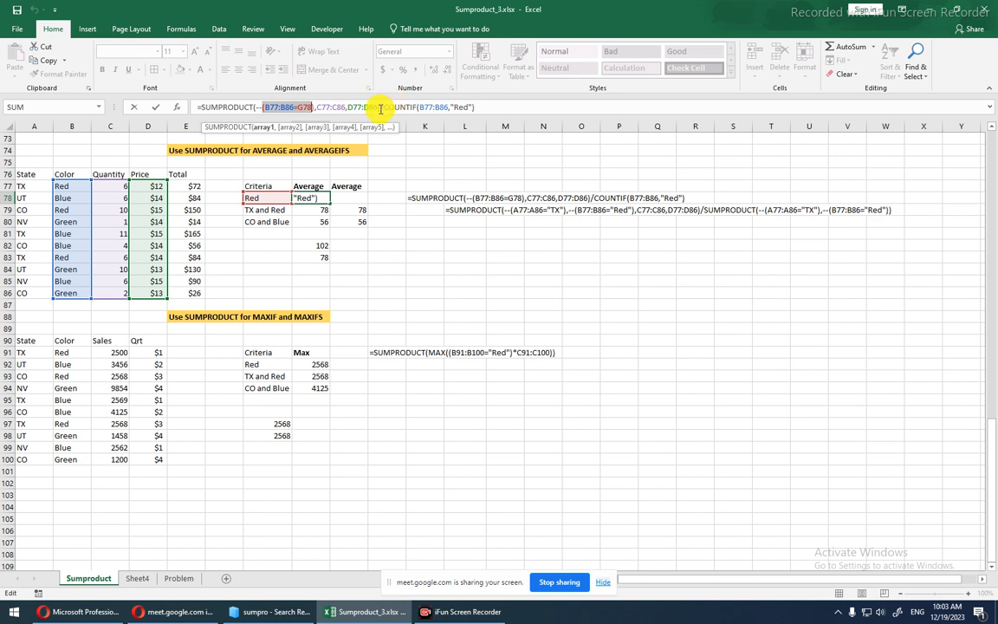
pyautogui.moveTo(315, 107); pyautogui.dragTo(377, 108)
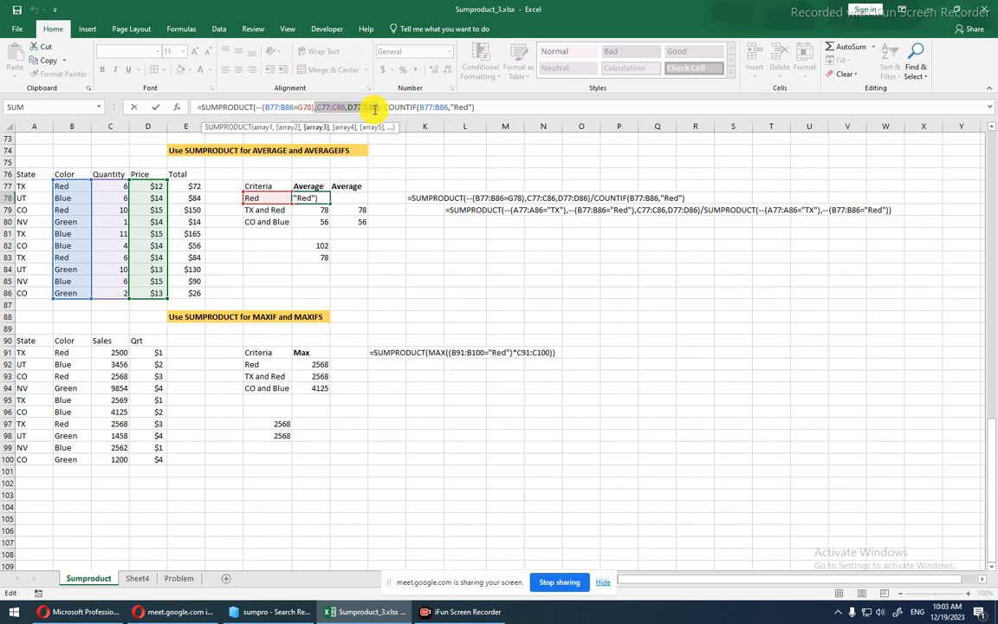
# Evaluate the SUMPRODUCT part of H78's formula in place, highlight its COUNTIF divisor, and leave the formula unchanged.
pyautogui.click(202, 107)
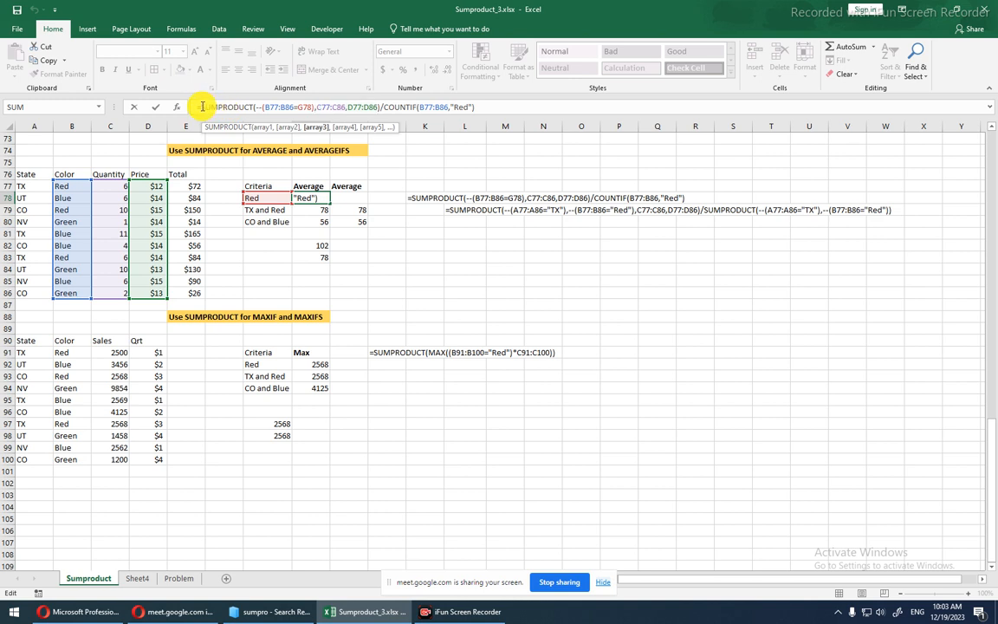
pyautogui.moveTo(202, 106); pyautogui.dragTo(381, 106)
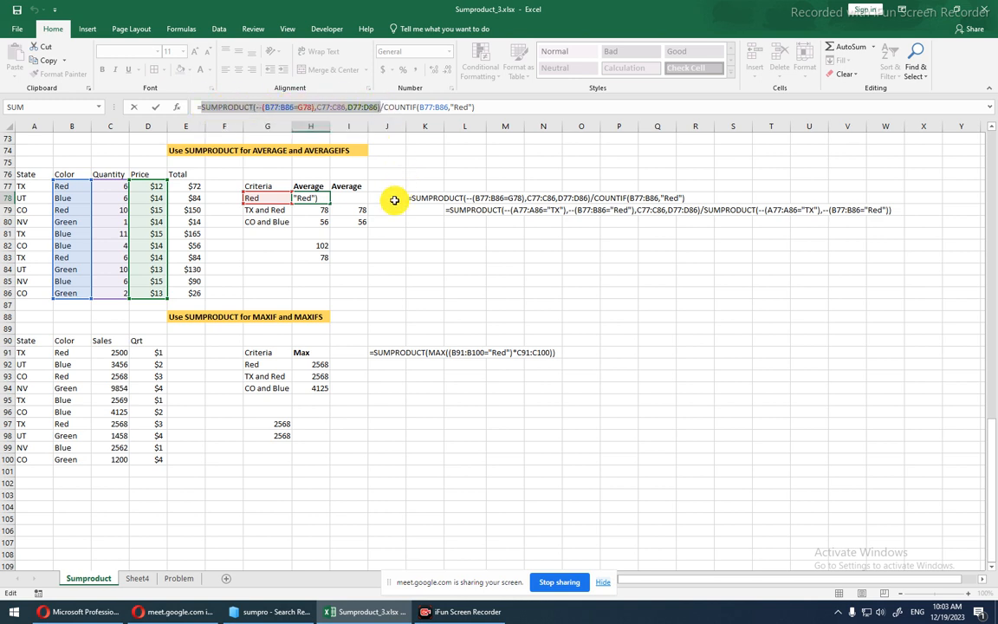
pyautogui.press('F9')
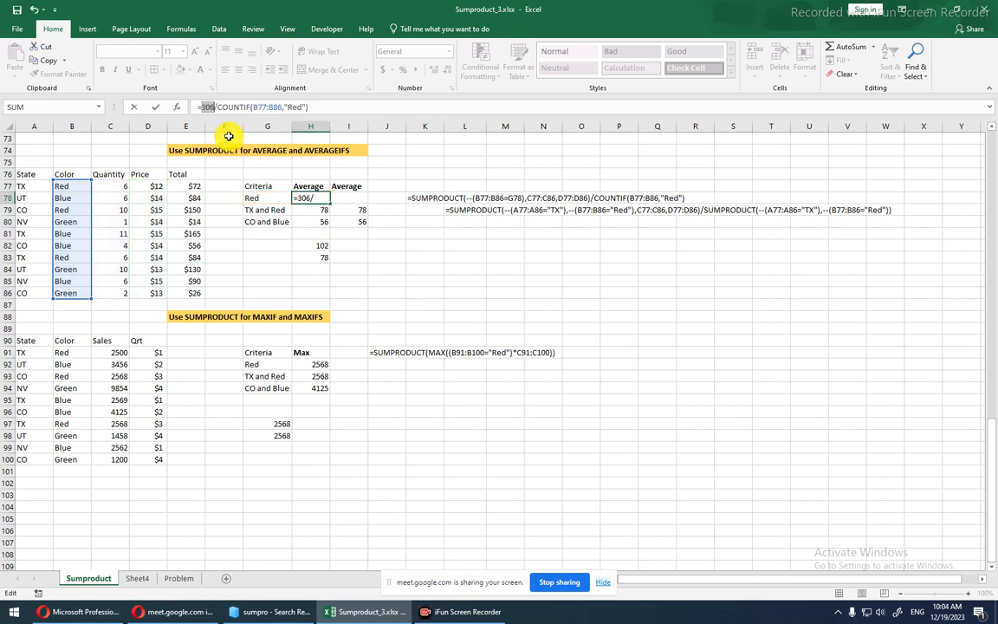
pyautogui.moveTo(218, 107); pyautogui.dragTo(316, 105)
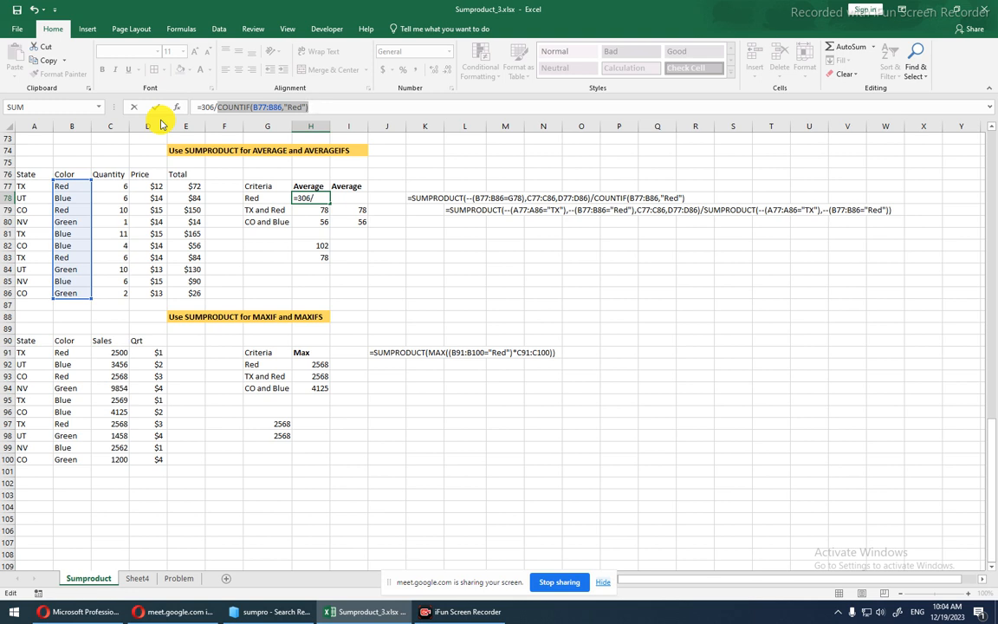
pyautogui.press('Escape')
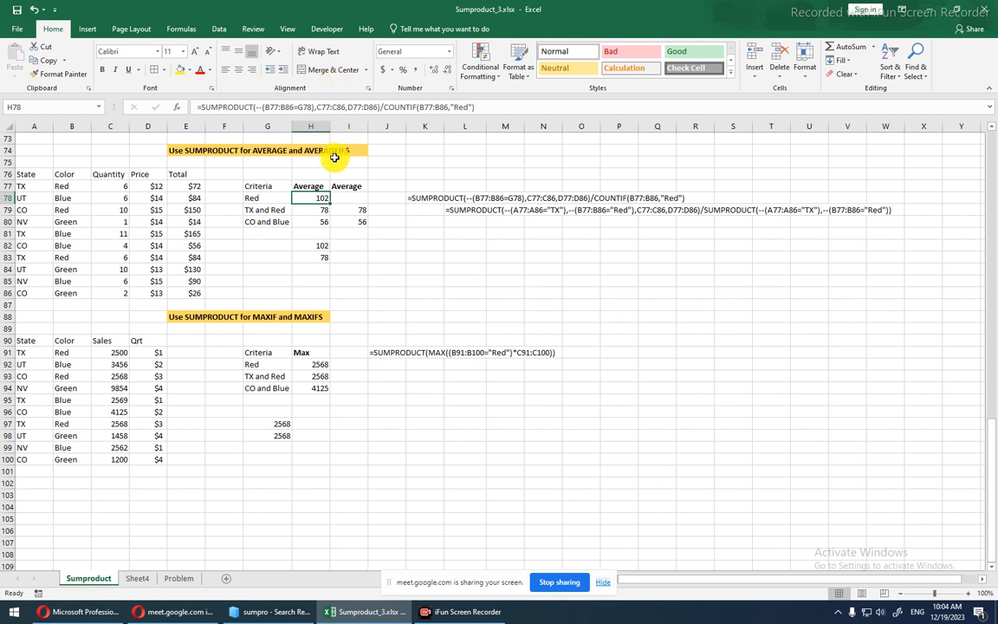
# Copy the Red average formula text from H78 into cell J84 with its references unchanged.
pyautogui.moveTo(201, 107); pyautogui.dragTo(528, 93)
pyautogui.hotkey('ctrl', 'c')
pyautogui.press('Escape')
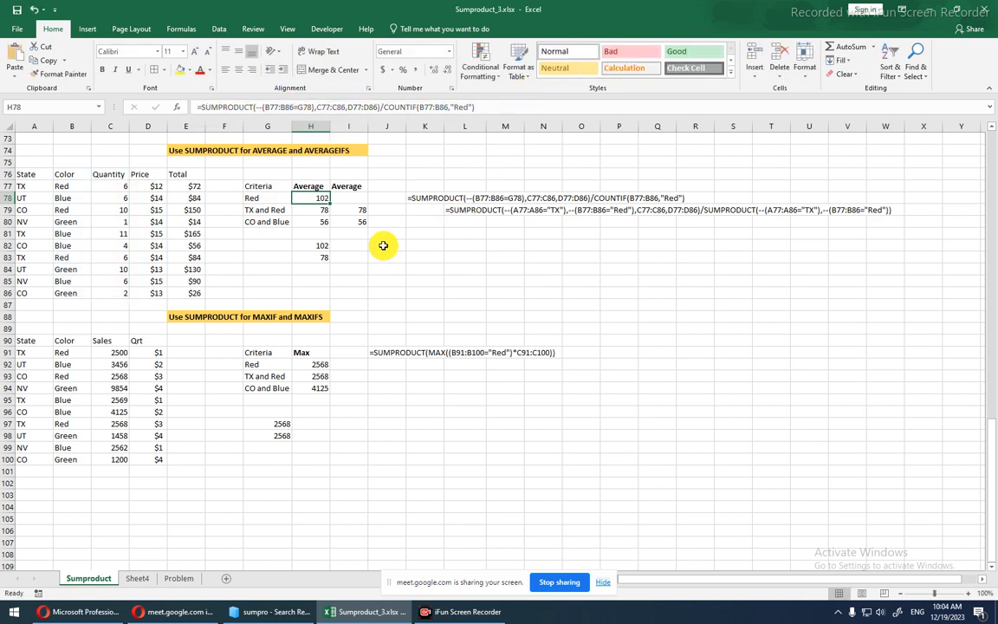
pyautogui.click(390, 266)
pyautogui.write('=')
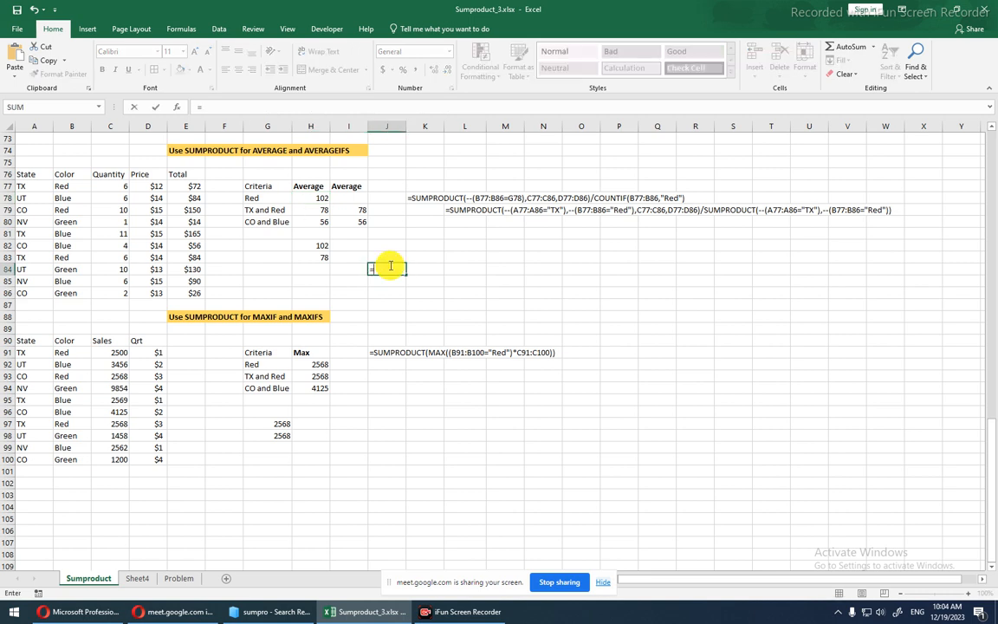
pyautogui.hotkey('ctrl', 'v')
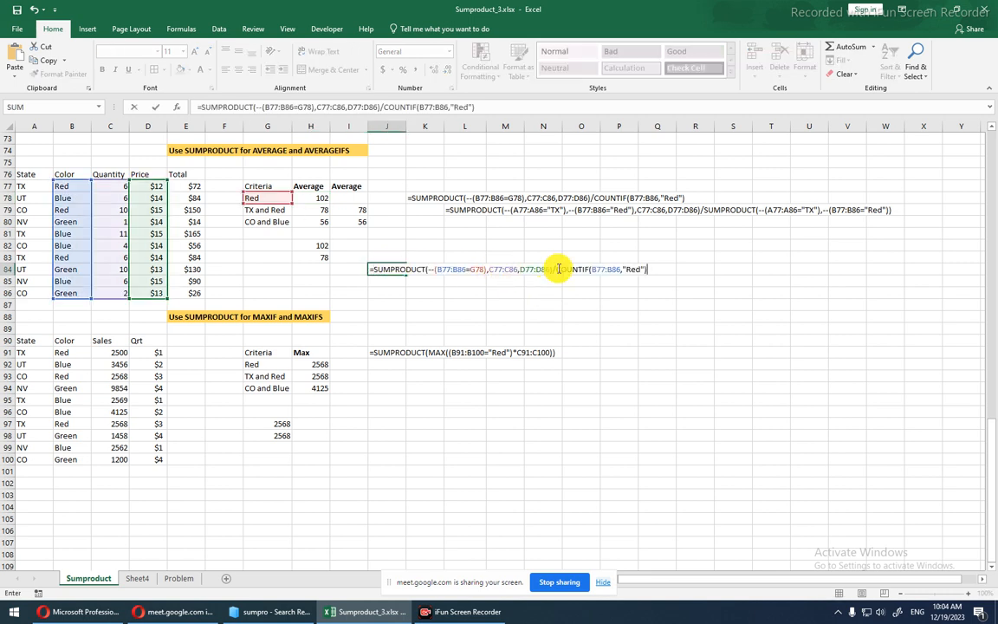
# Replace the COUNTIF divisor in J84's formula with SUMPRODUCT(B77:B86="Red").
pyautogui.moveTo(559, 268); pyautogui.dragTo(689, 259)
pyautogui.write('s')
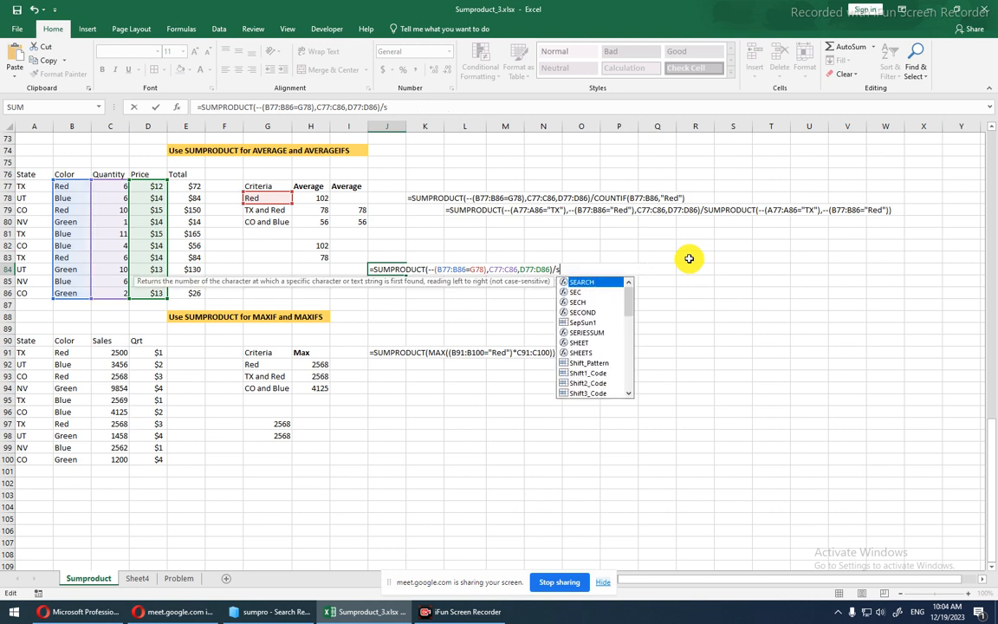
pyautogui.write('umpro')
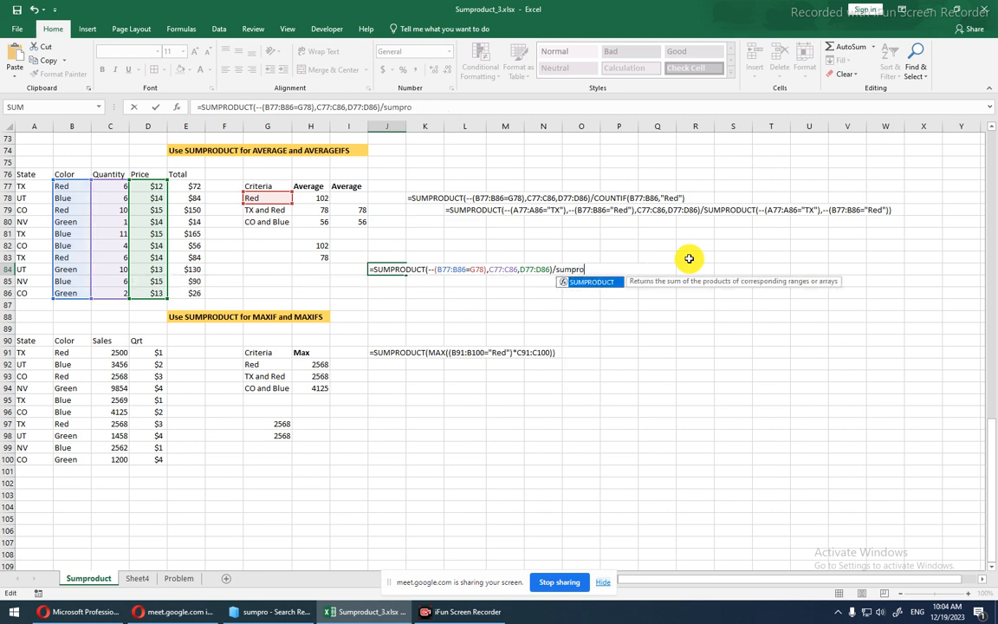
pyautogui.press('Tab')
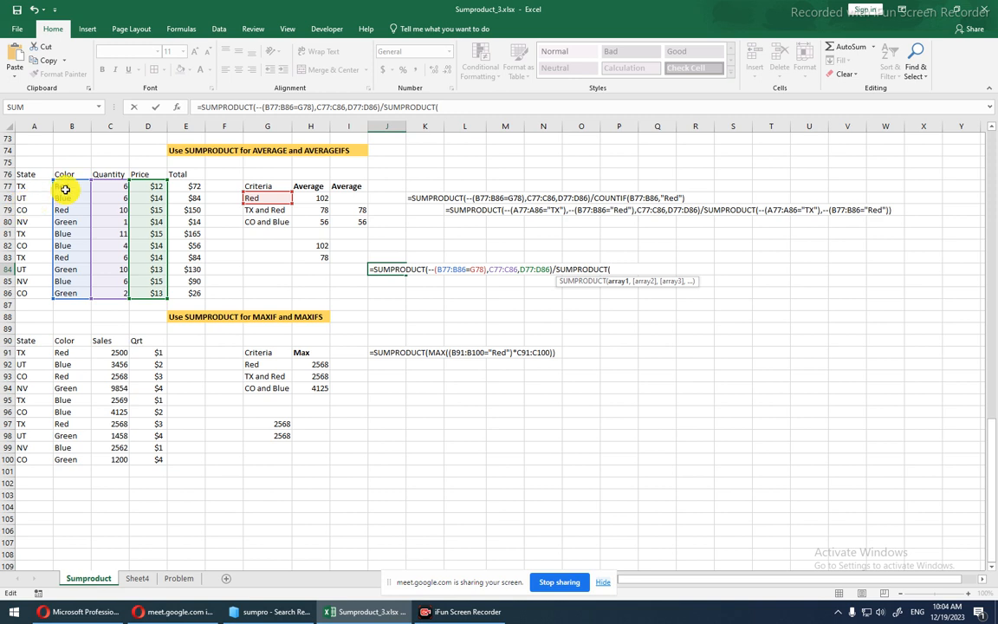
pyautogui.moveTo(62, 186); pyautogui.dragTo(70, 293)
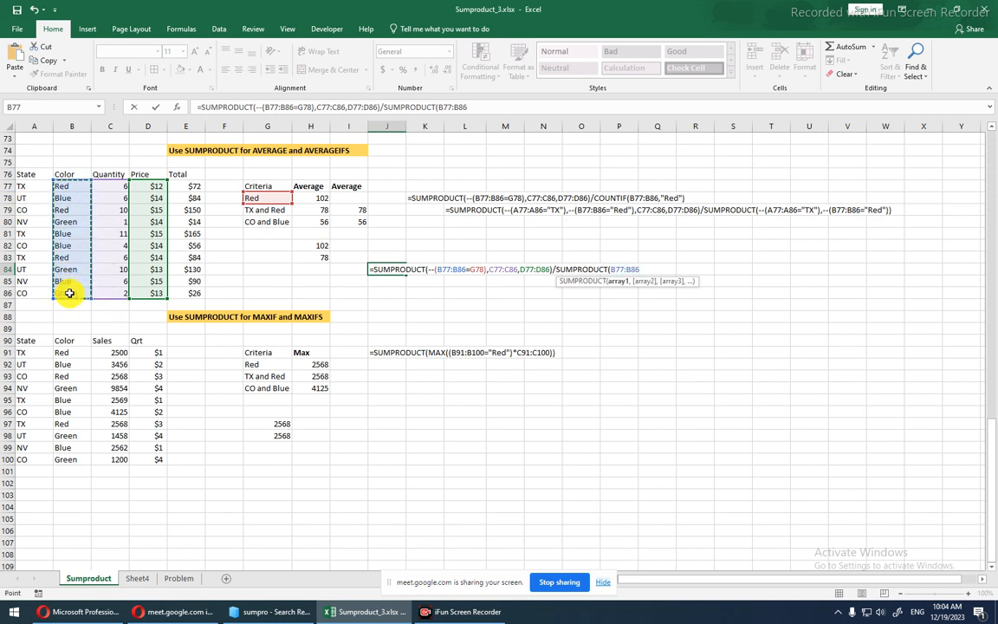
pyautogui.write('="Red')
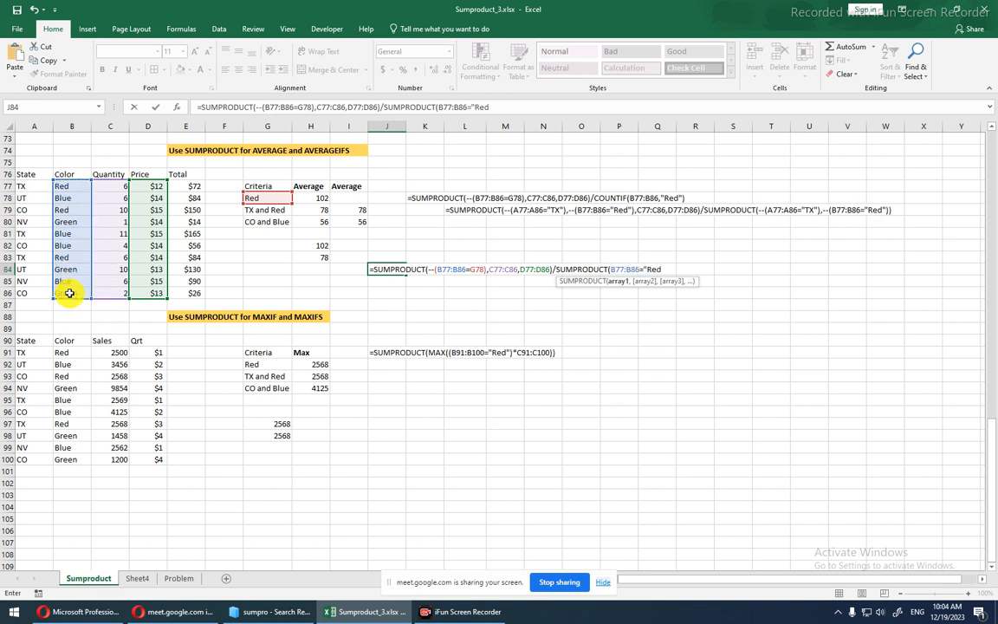
pyautogui.write('")')
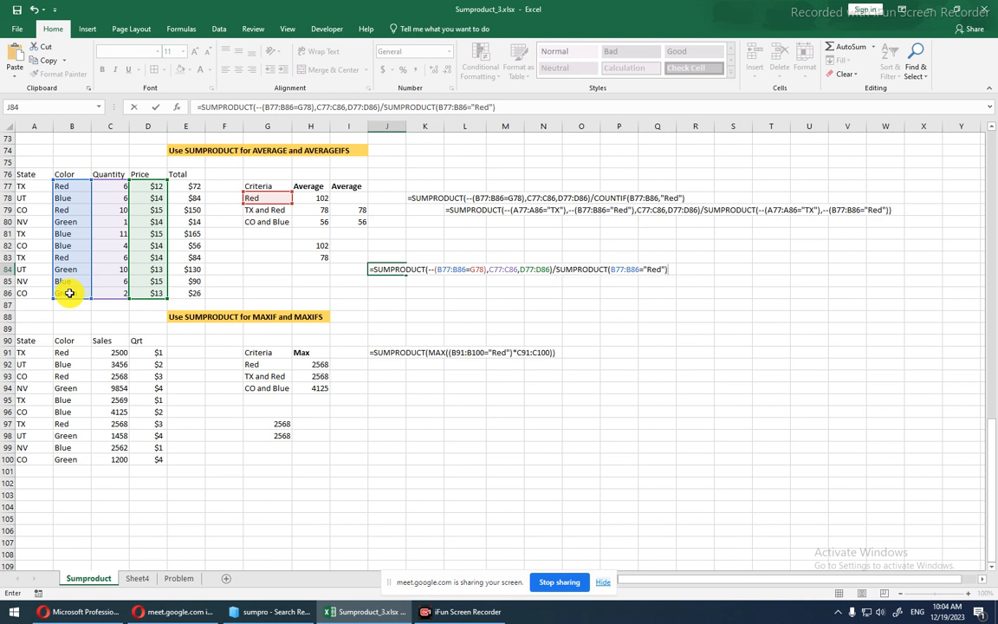
# Convert the divisor's condition to --(B77:B86="Red"), enter J84's formula accepting the parenthesis correction, and return to J84.
pyautogui.click(610, 269)
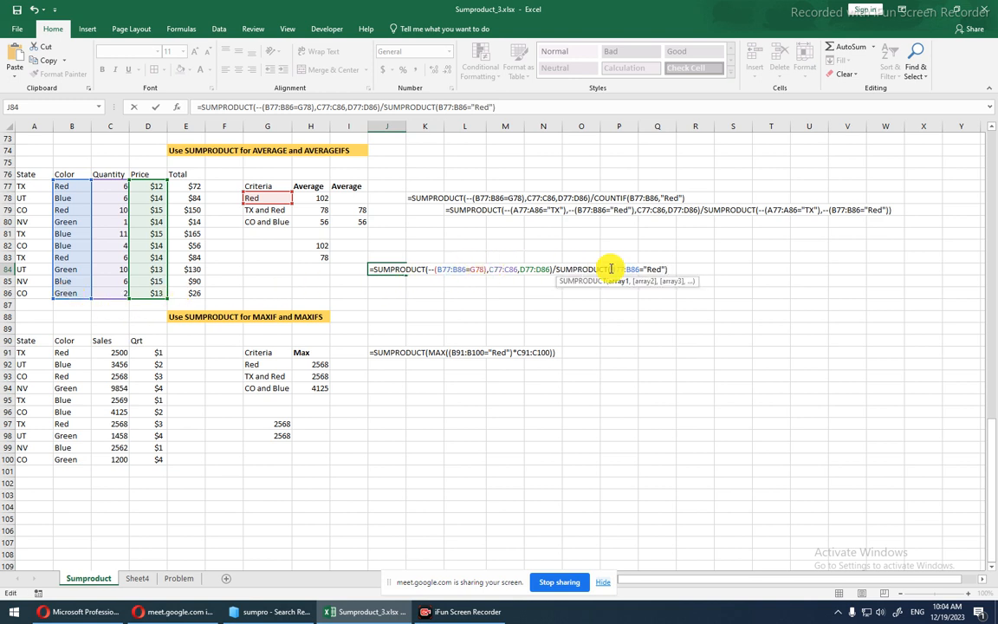
pyautogui.write('(')
pyautogui.press('BackSpace')
pyautogui.write('--')
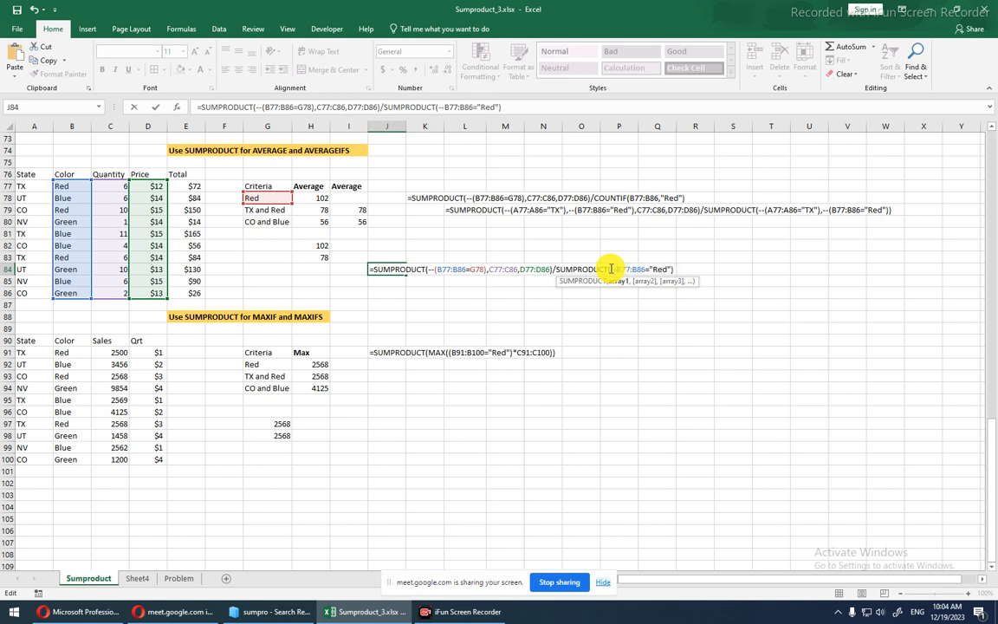
pyautogui.write('(')
pyautogui.press('Return')
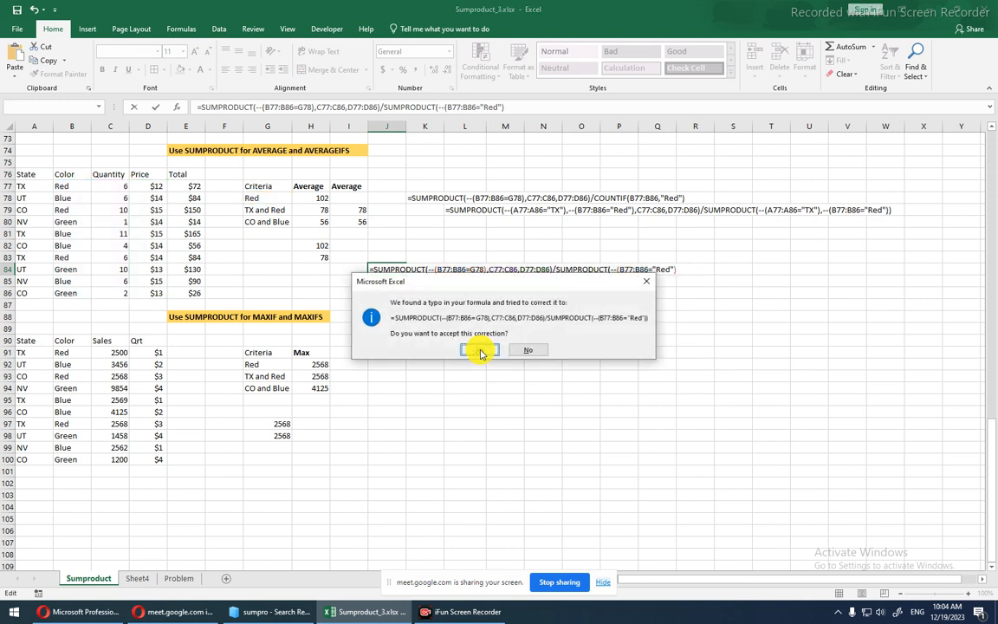
pyautogui.click(480, 349)
pyautogui.press('Up')
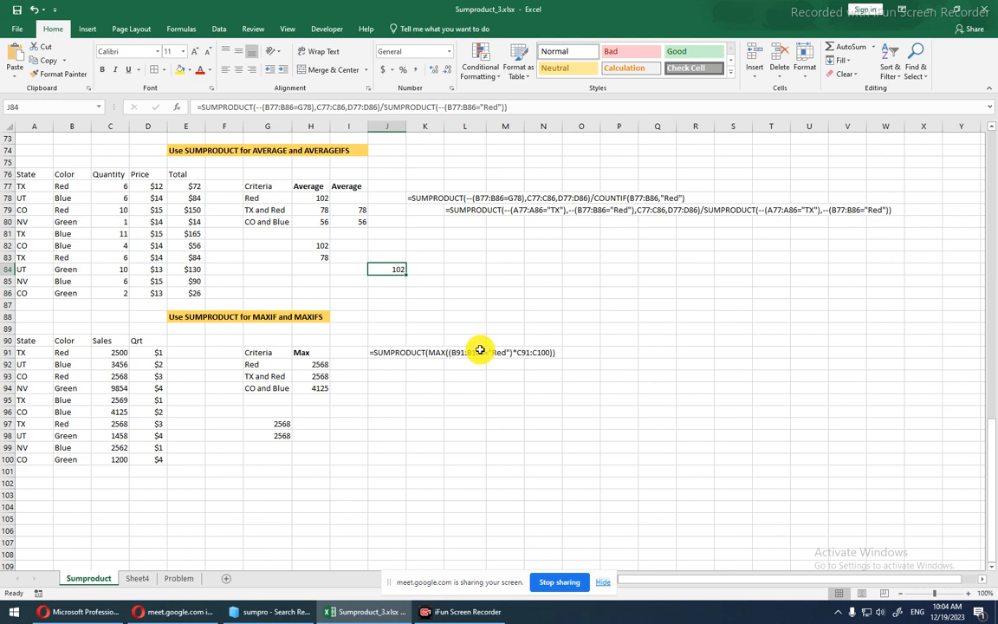
# Review the B77:B86=G78 condition in J84's formula and evaluate its D77:D86 argument in place.
pyautogui.press('F2')
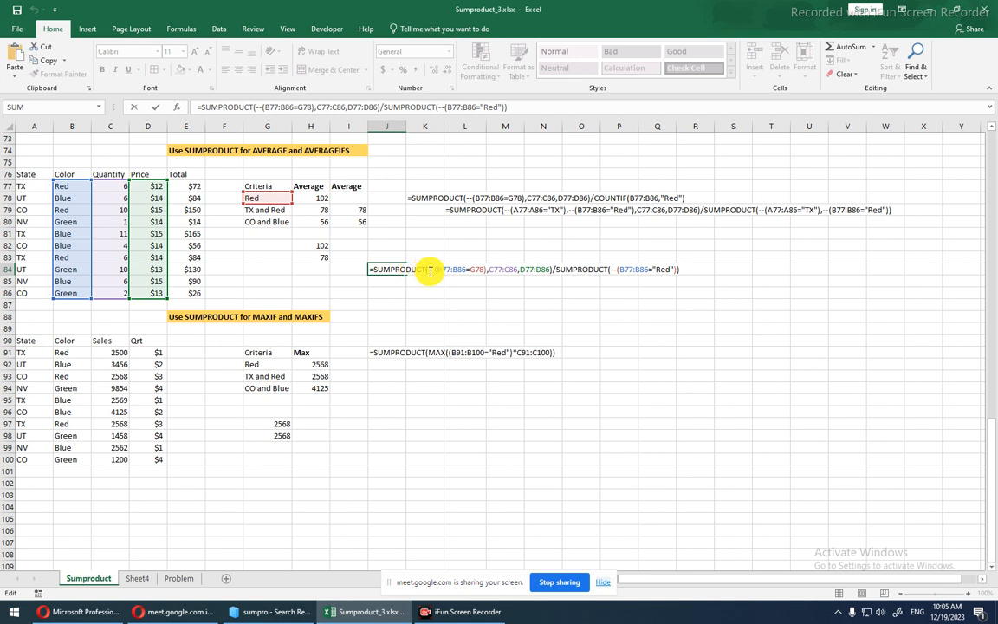
pyautogui.moveTo(428, 270); pyautogui.dragTo(502, 270)
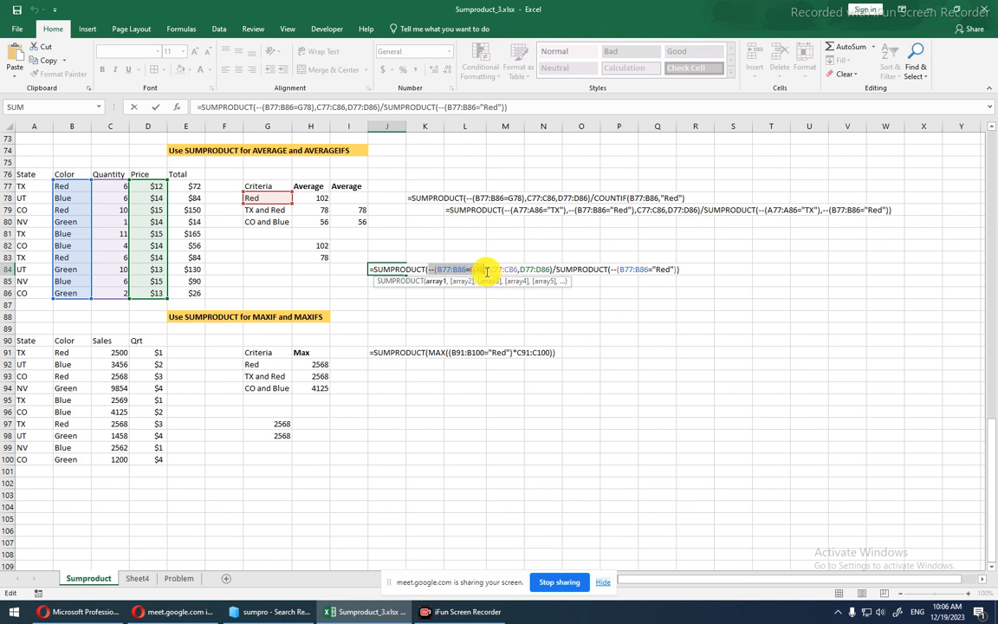
pyautogui.click(522, 268)
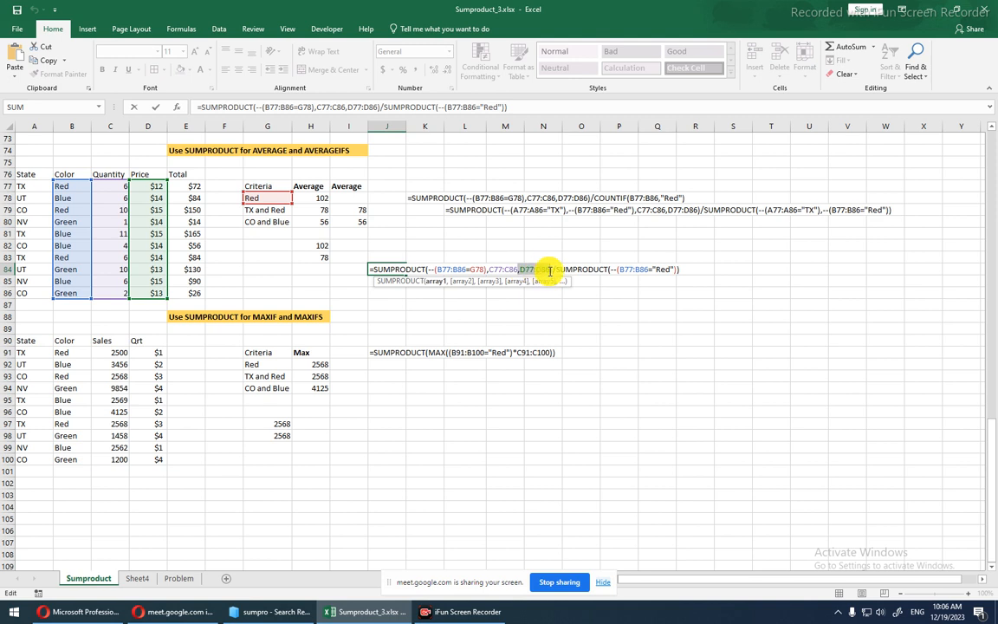
pyautogui.moveTo(520, 269); pyautogui.dragTo(550, 270)
pyautogui.press('F9')
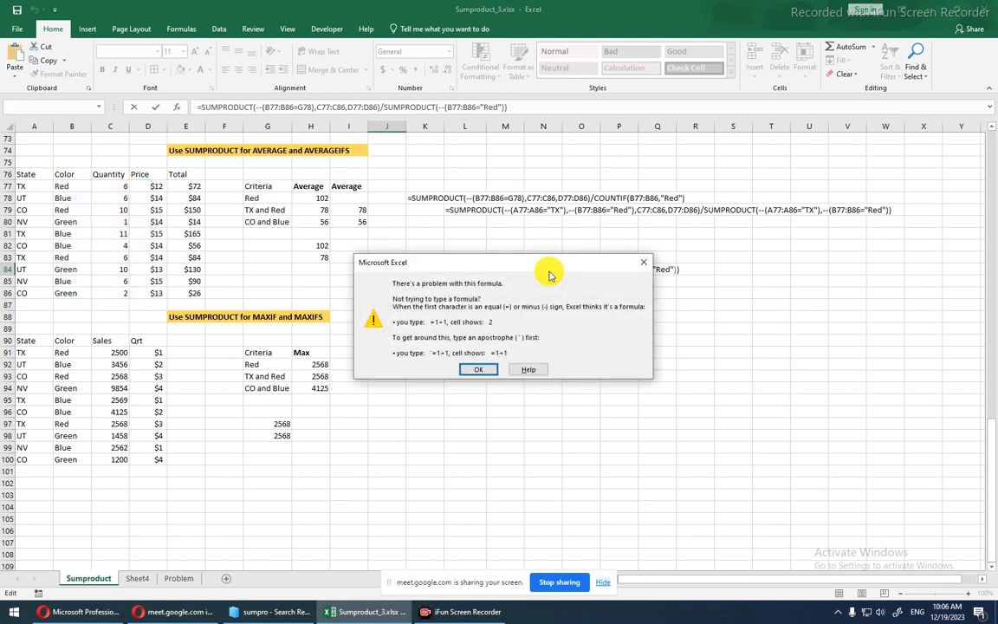
pyautogui.click(491, 372)
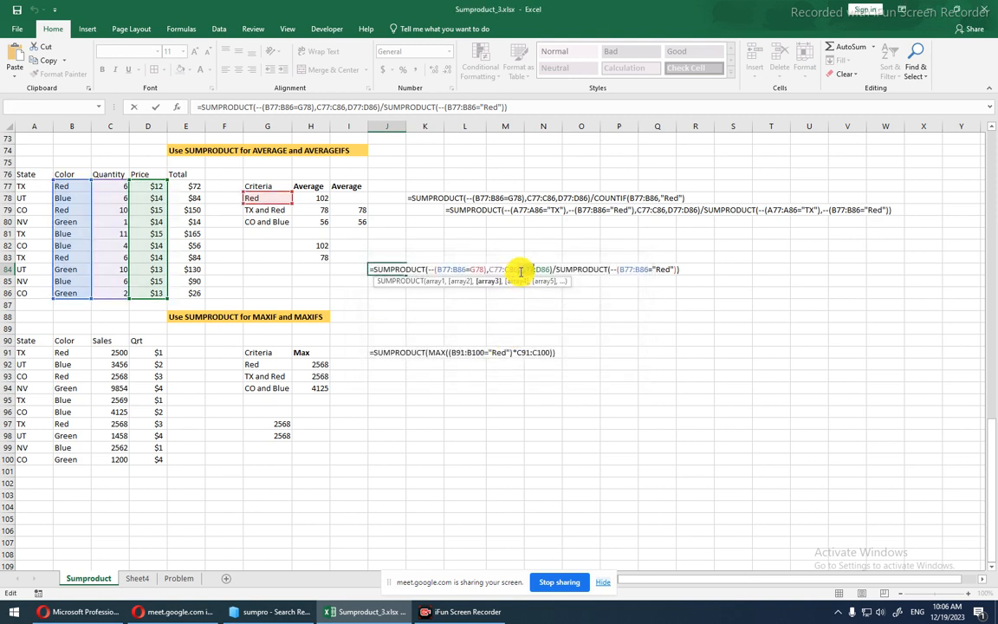
pyautogui.moveTo(520, 270); pyautogui.dragTo(549, 270)
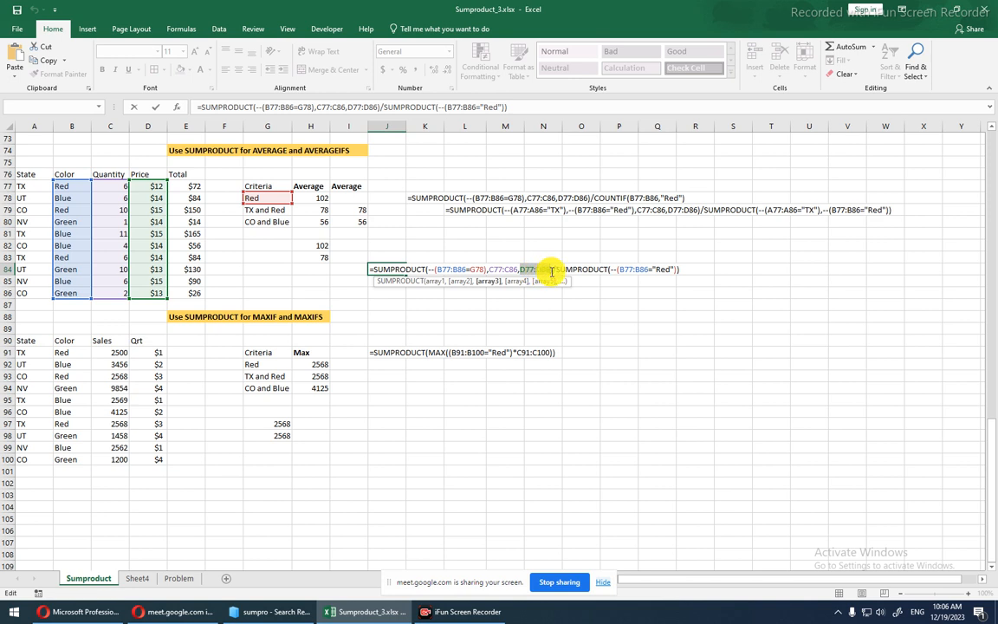
pyautogui.press('F9')
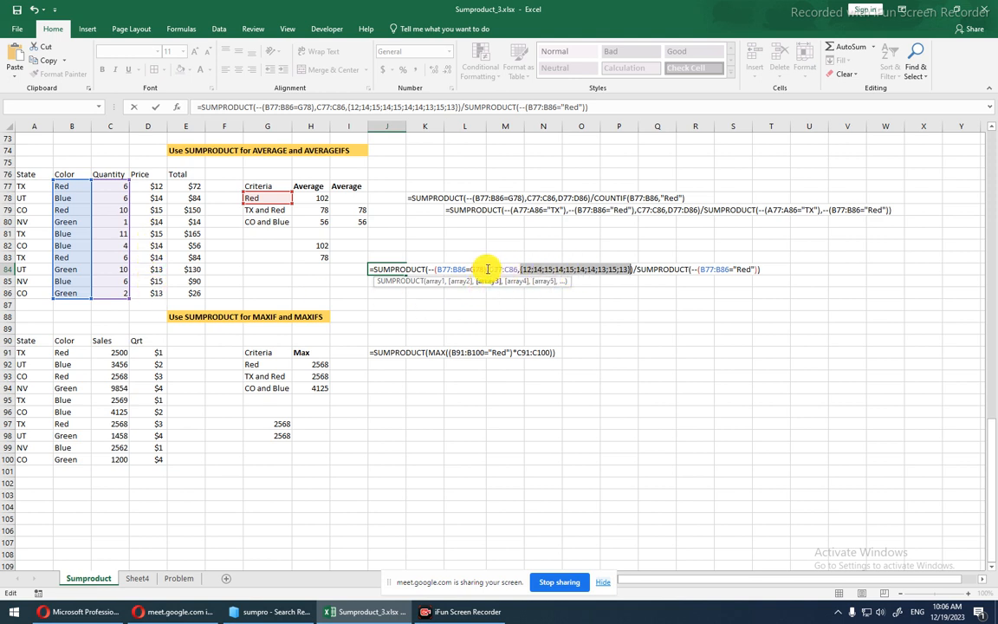
# Evaluate C77:C86 and the B77:B86=G78 condition in J84's formula, including the double negative's conversion to ones and zeros.
pyautogui.moveTo(489, 269); pyautogui.dragTo(517, 268)
pyautogui.press('F9')
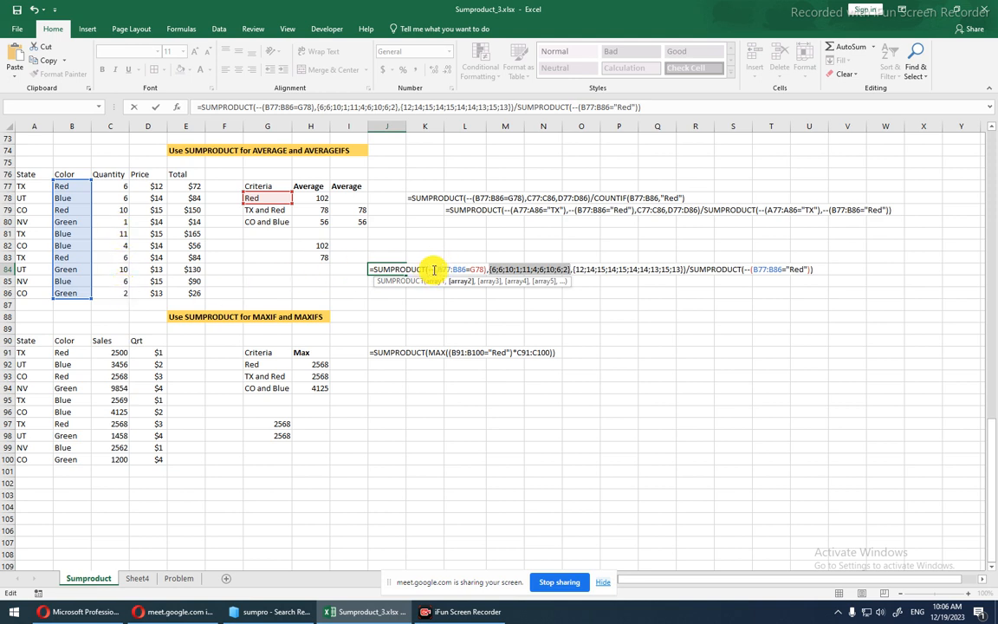
pyautogui.moveTo(439, 269); pyautogui.dragTo(483, 265)
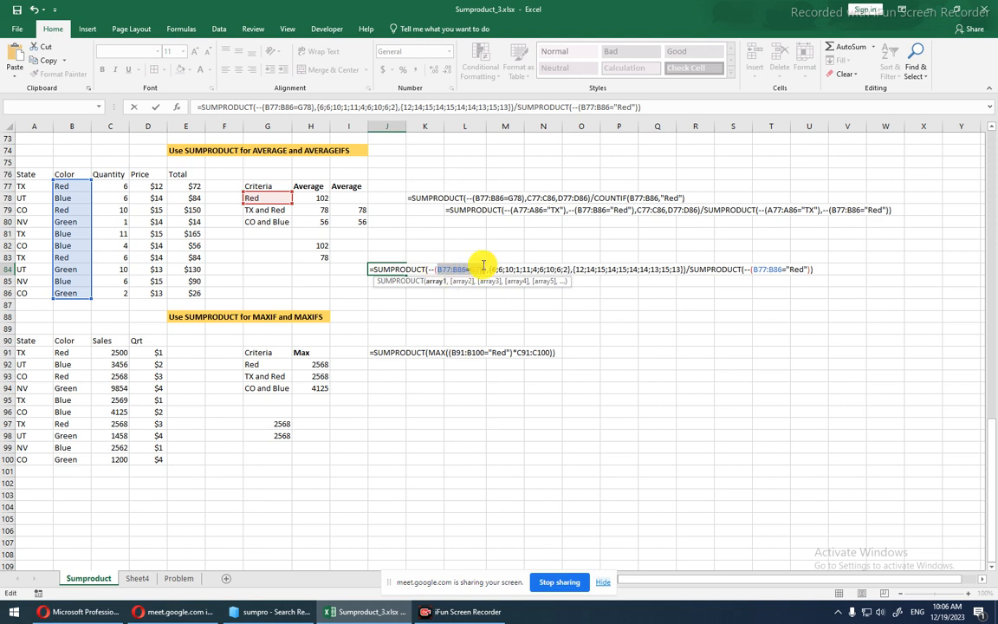
pyautogui.press('F9')
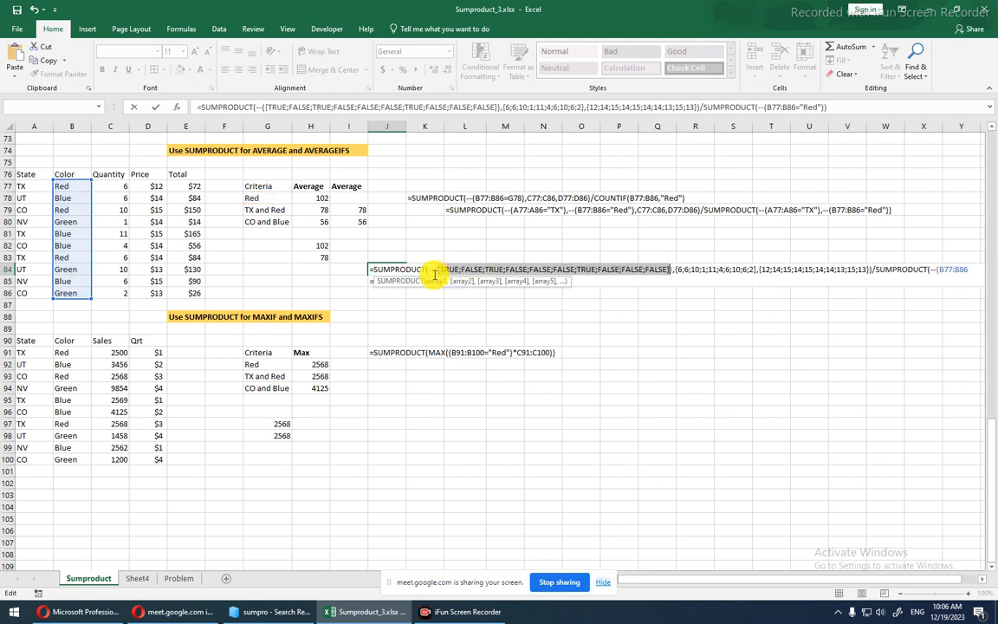
pyautogui.moveTo(428, 272); pyautogui.dragTo(672, 275)
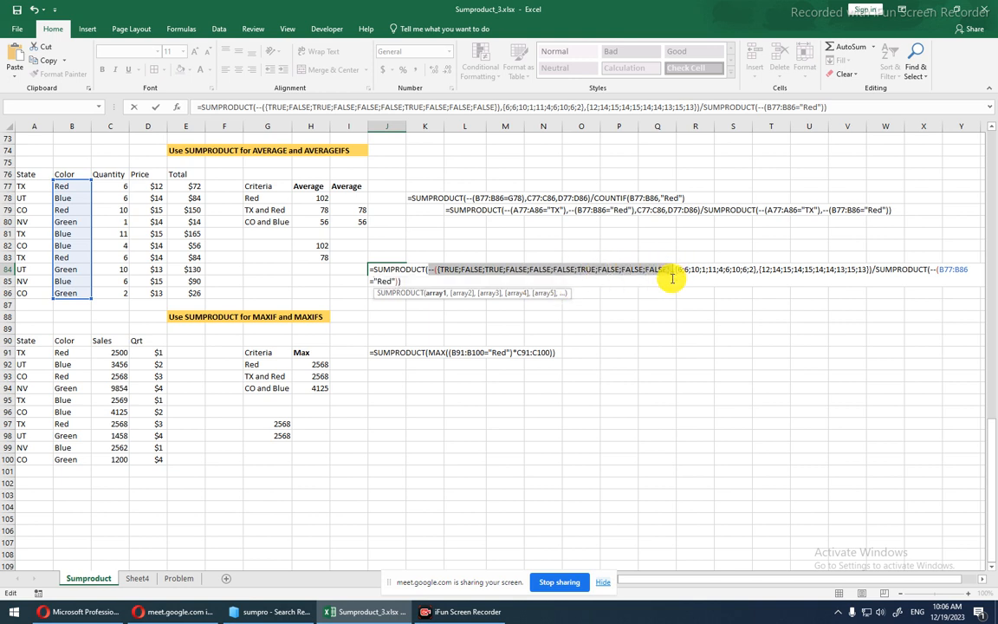
pyautogui.press('F9')
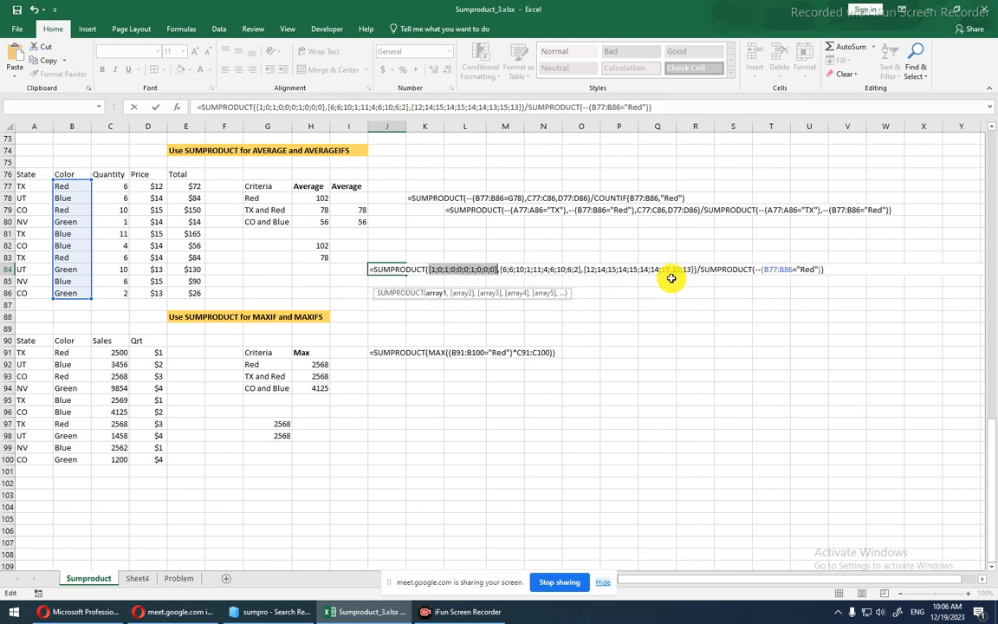
# Compare corresponding entries across the three evaluated arrays in J84's formula and leave the cell without keeping the evaluation.
pyautogui.click(431, 271)
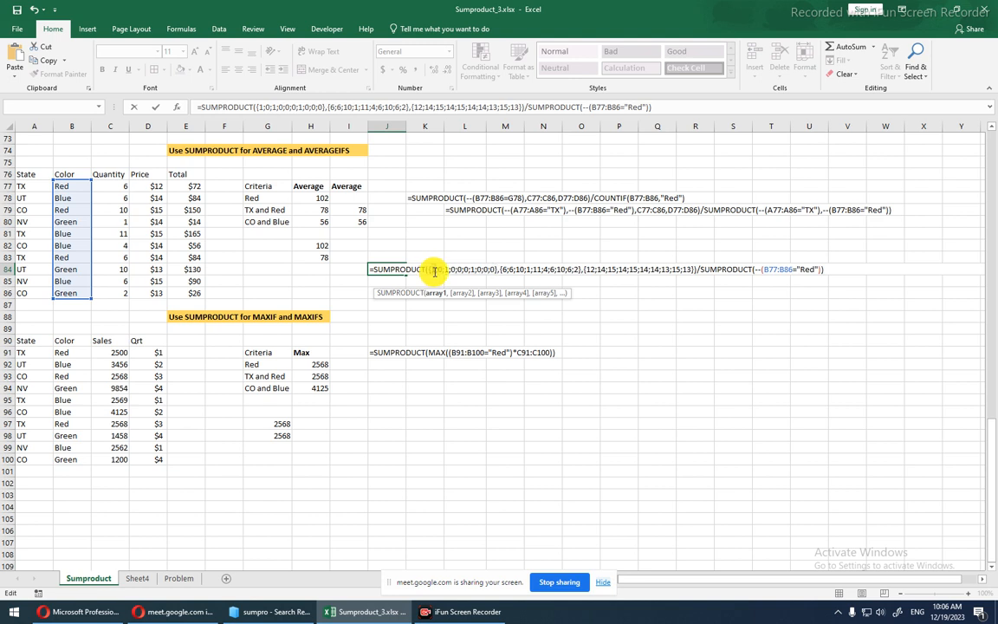
pyautogui.press('BackSpace')
pyautogui.press('BackSpace')
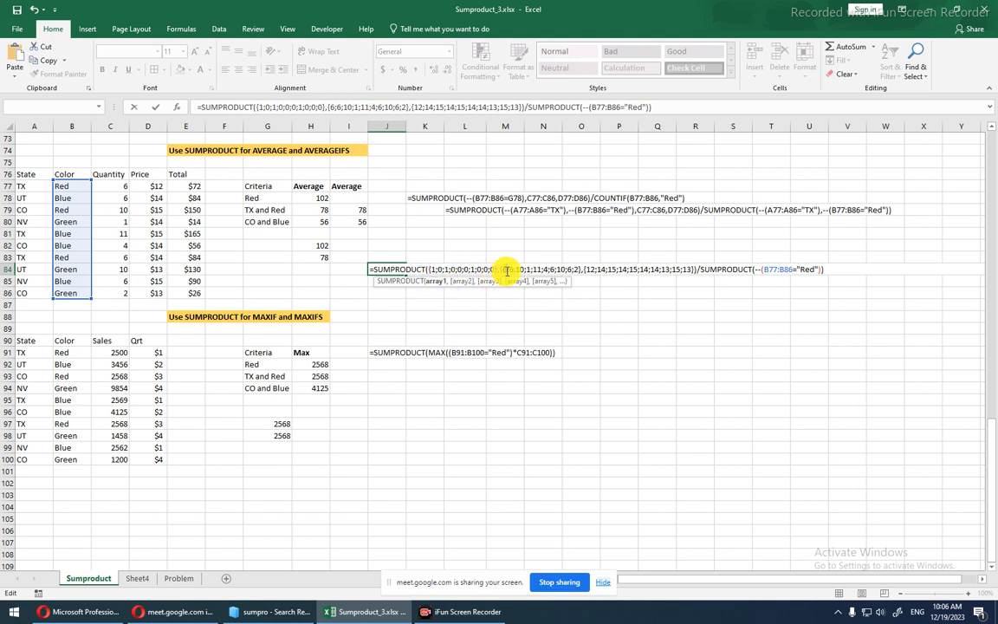
pyautogui.click(503, 269)
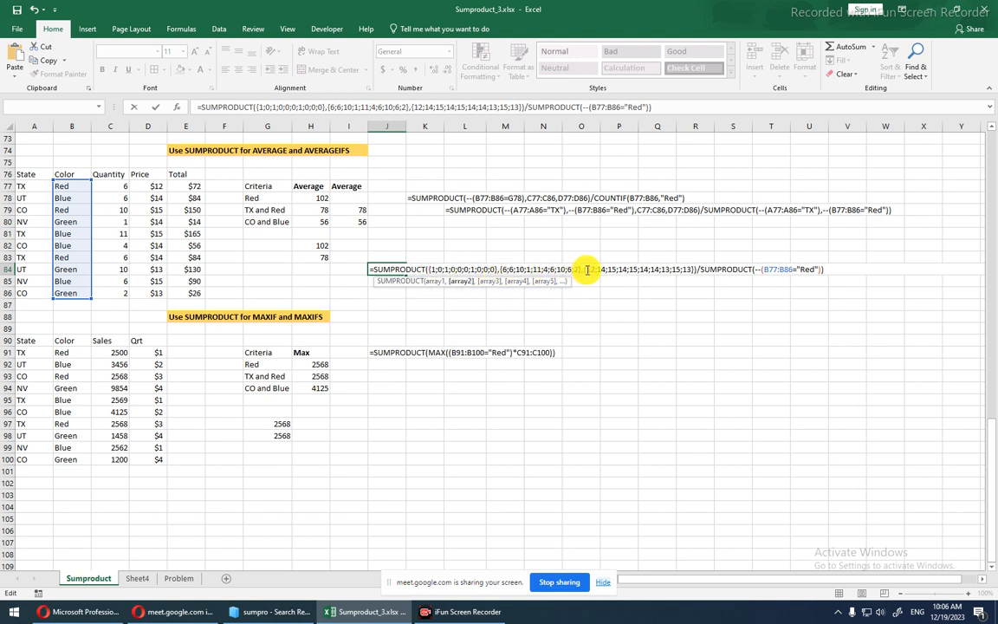
pyautogui.click(597, 269)
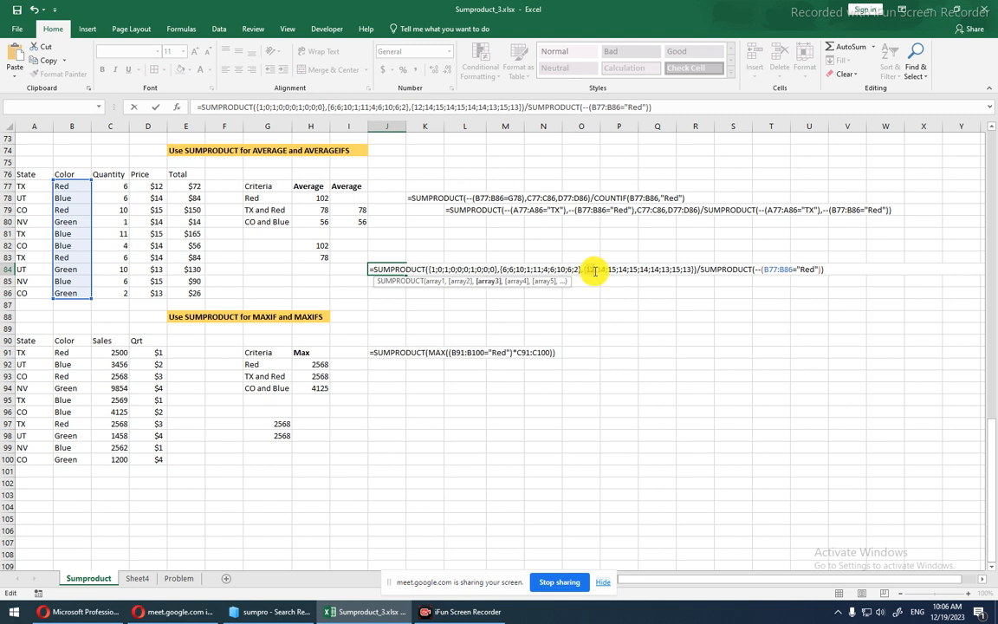
pyautogui.click(440, 270)
pyautogui.click(513, 270)
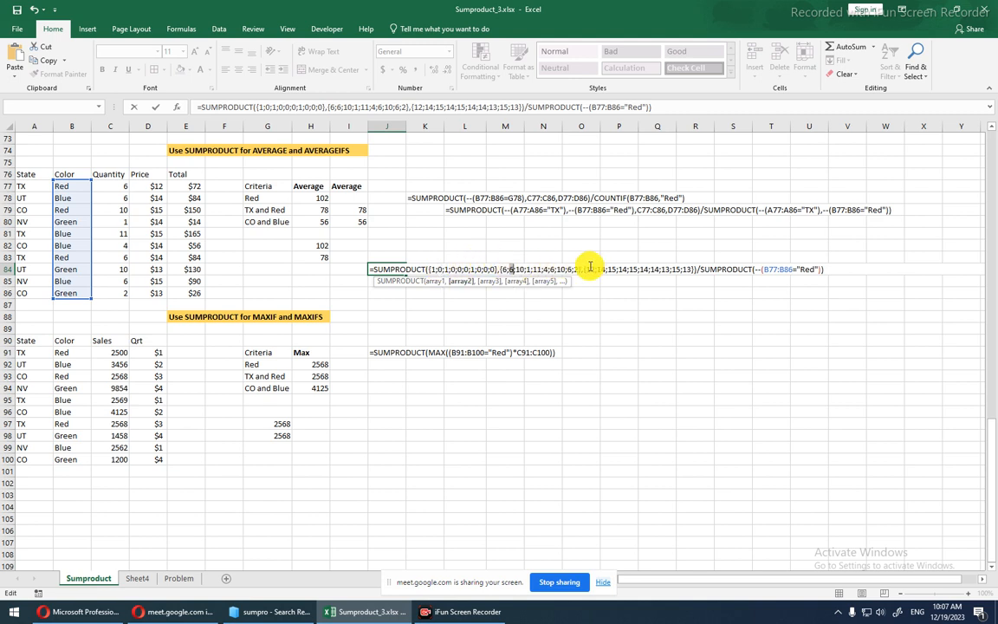
pyautogui.click(604, 269)
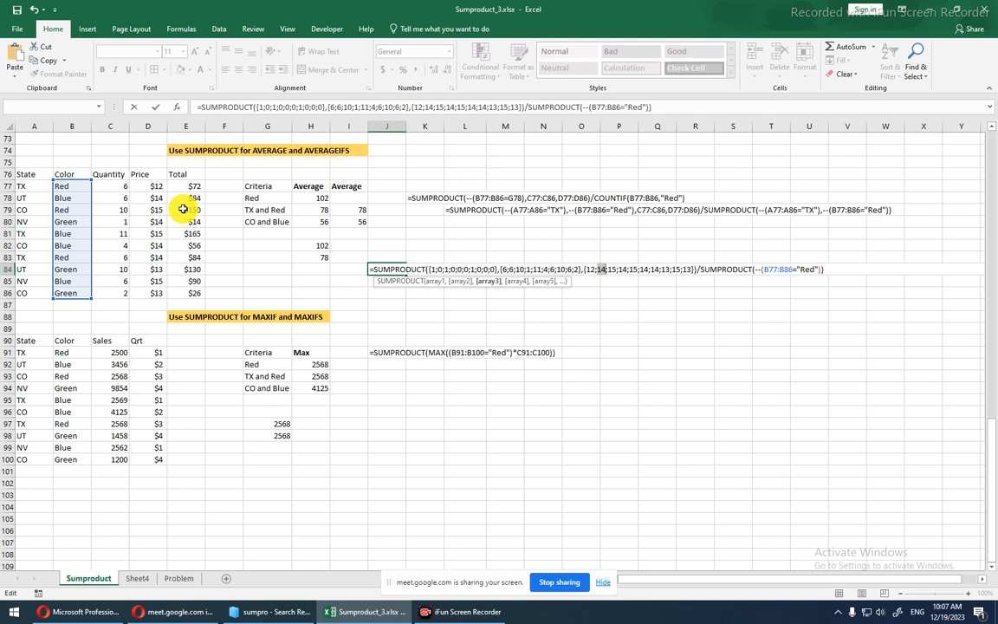
pyautogui.press('Escape')
# Review the divisor and the B77:B86=G78 condition in J84, evaluate the whole numerator SUMPRODUCT in place, and undo that evaluation.
pyautogui.press('F2')
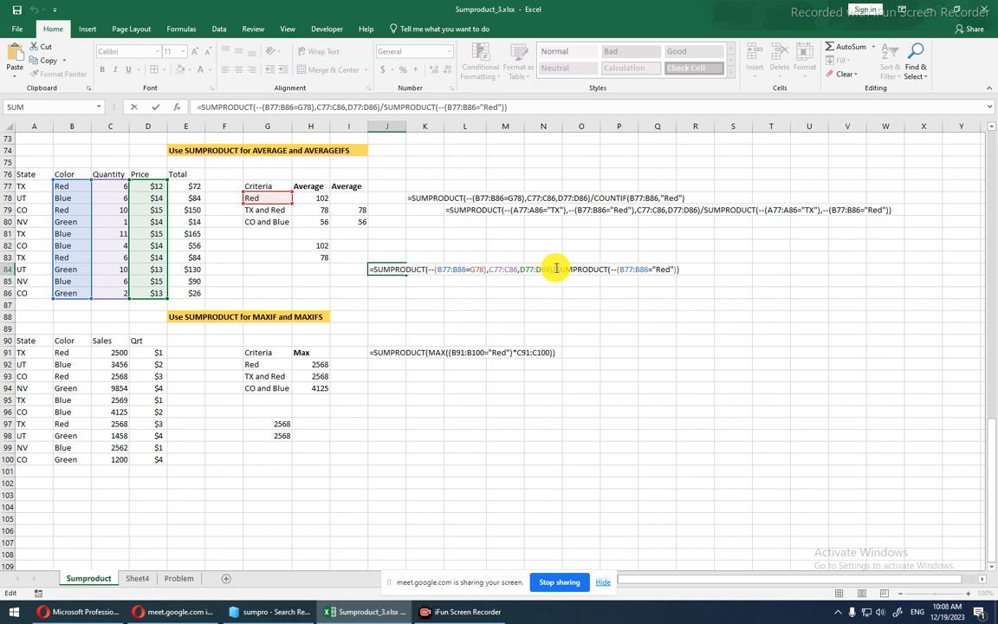
pyautogui.moveTo(556, 268); pyautogui.dragTo(682, 269)
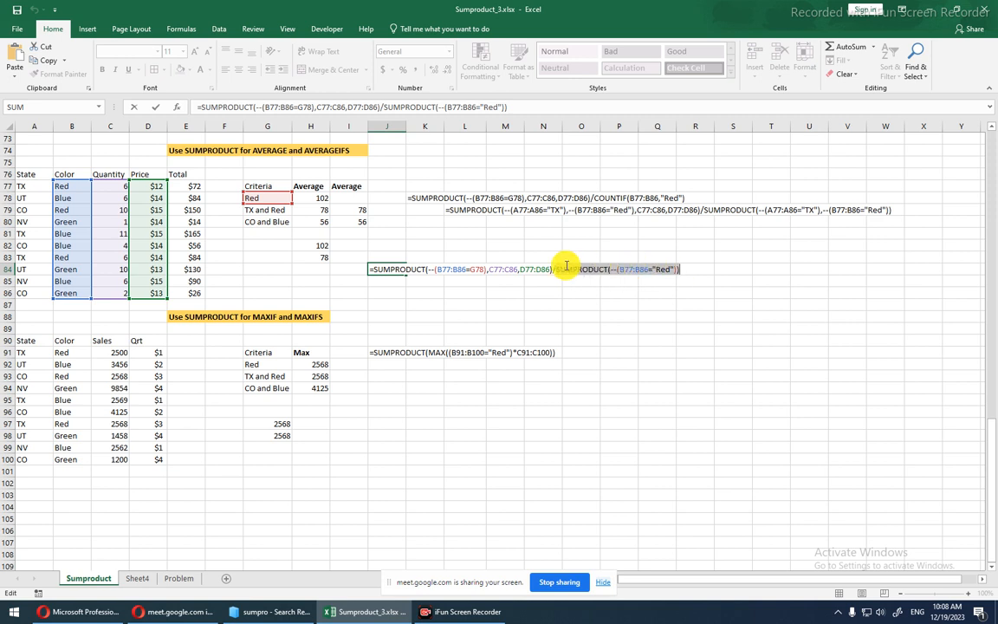
pyautogui.click(428, 270)
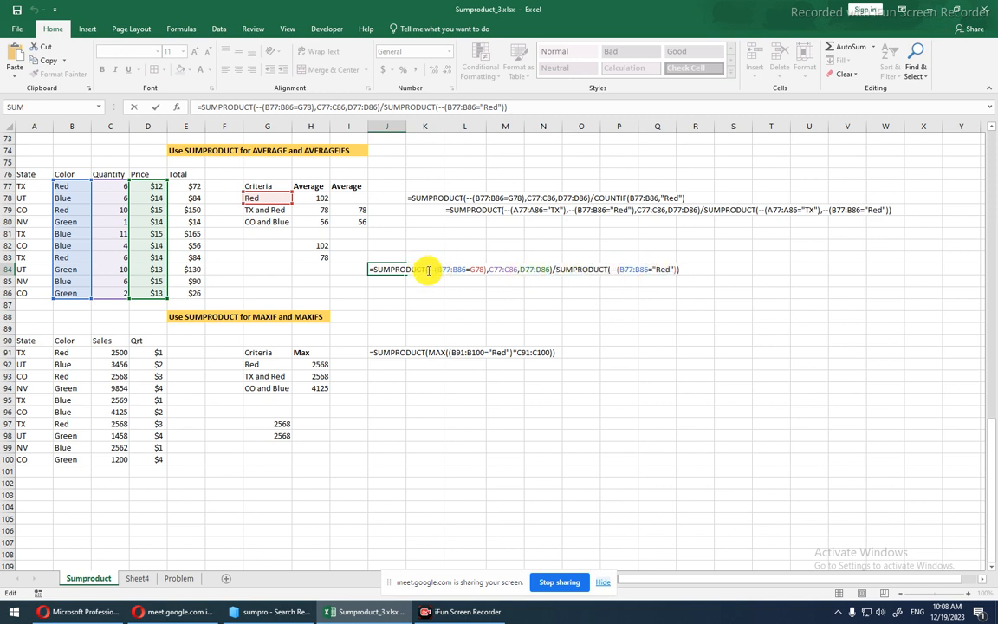
pyautogui.moveTo(428, 270); pyautogui.dragTo(479, 269)
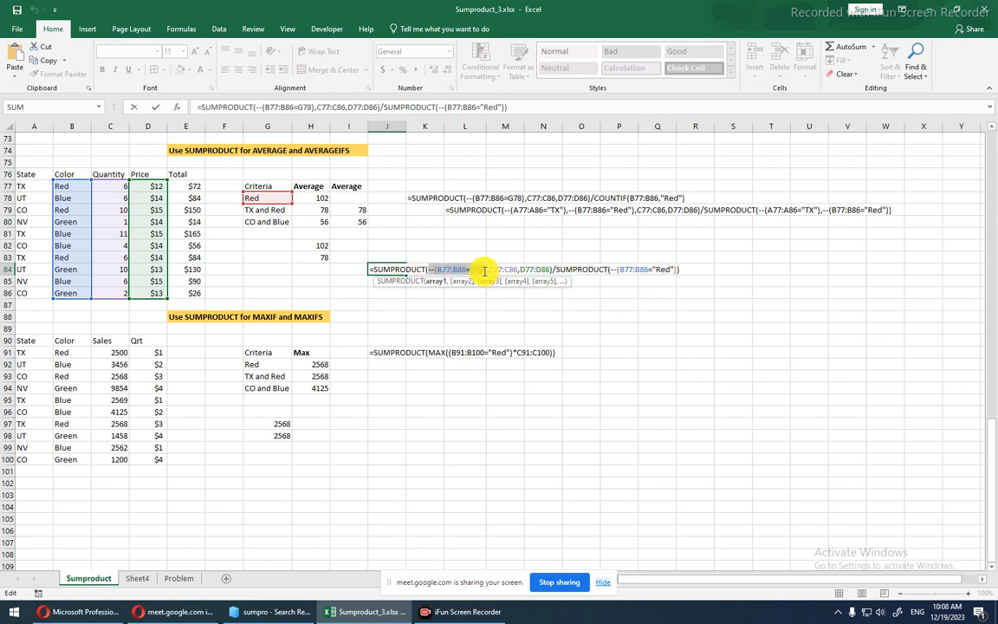
pyautogui.moveTo(375, 270); pyautogui.dragTo(553, 270)
pyautogui.press('F9')
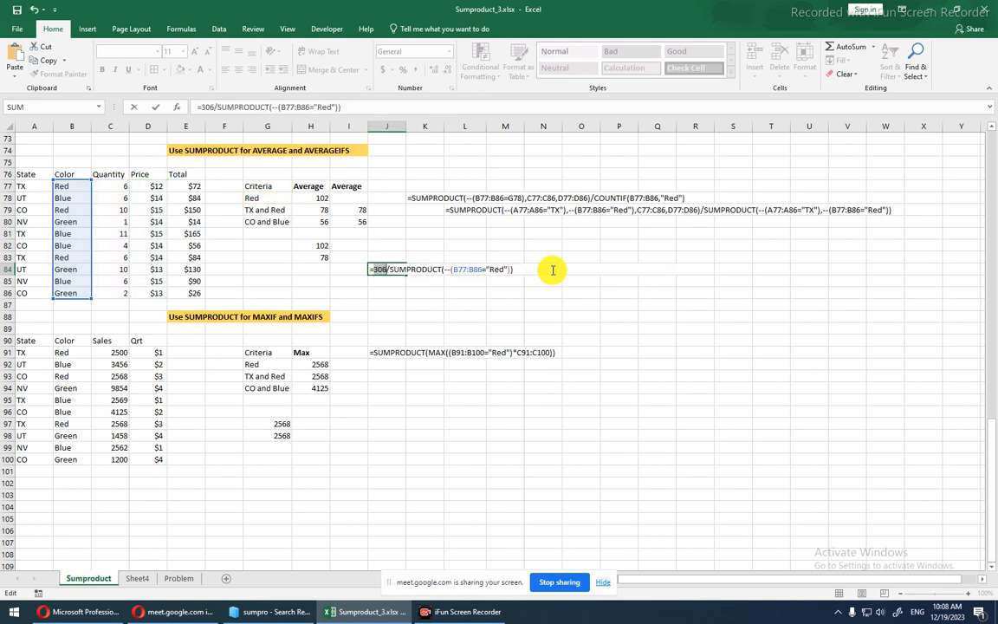
pyautogui.hotkey('ctrl', 'z')
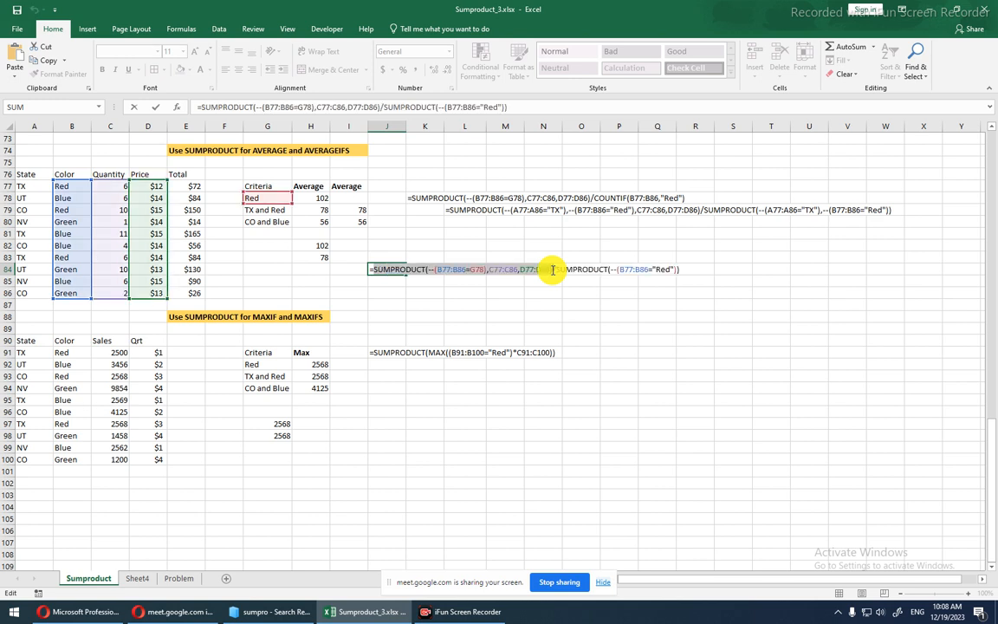
# Evaluate the --(B77:B86=G78), C77:C86 and D77:D86 arguments of J84's numerator in place, one after another.
pyautogui.moveTo(551, 269); pyautogui.dragTo(481, 267)
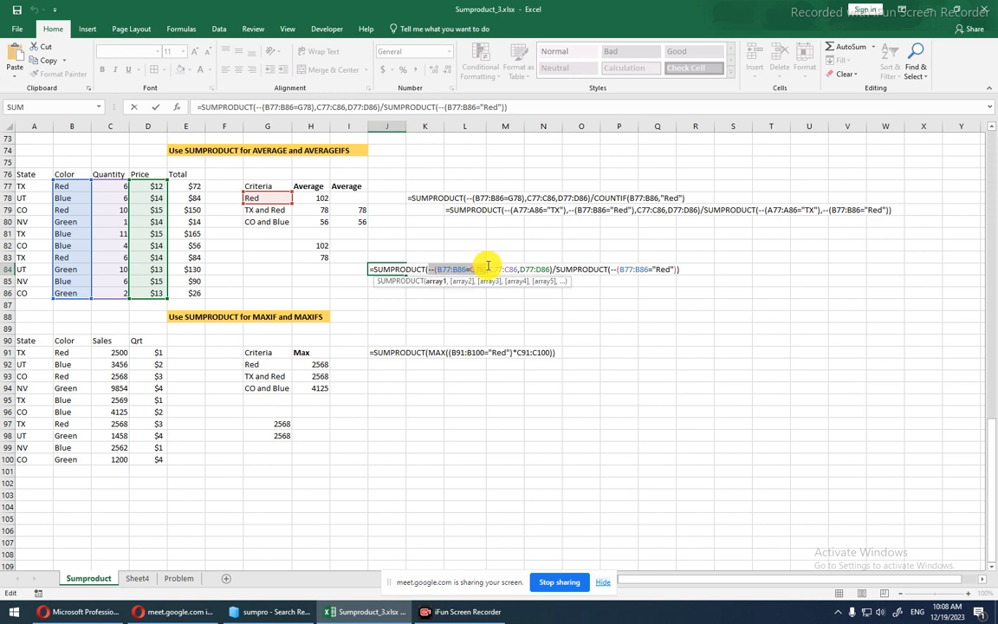
pyautogui.press('F9')
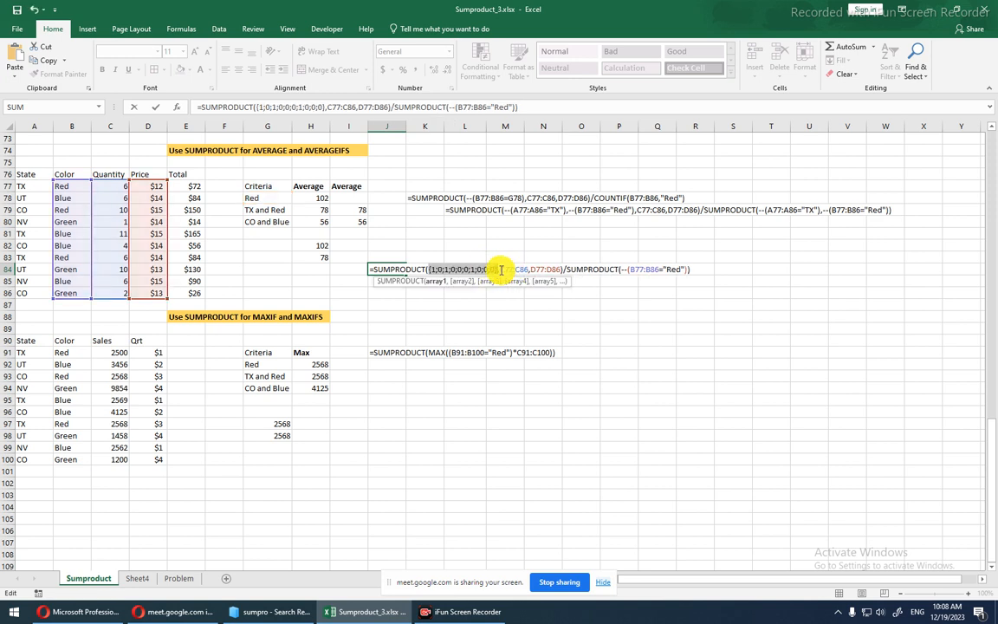
pyautogui.moveTo(500, 269); pyautogui.dragTo(530, 270)
pyautogui.press('F9')
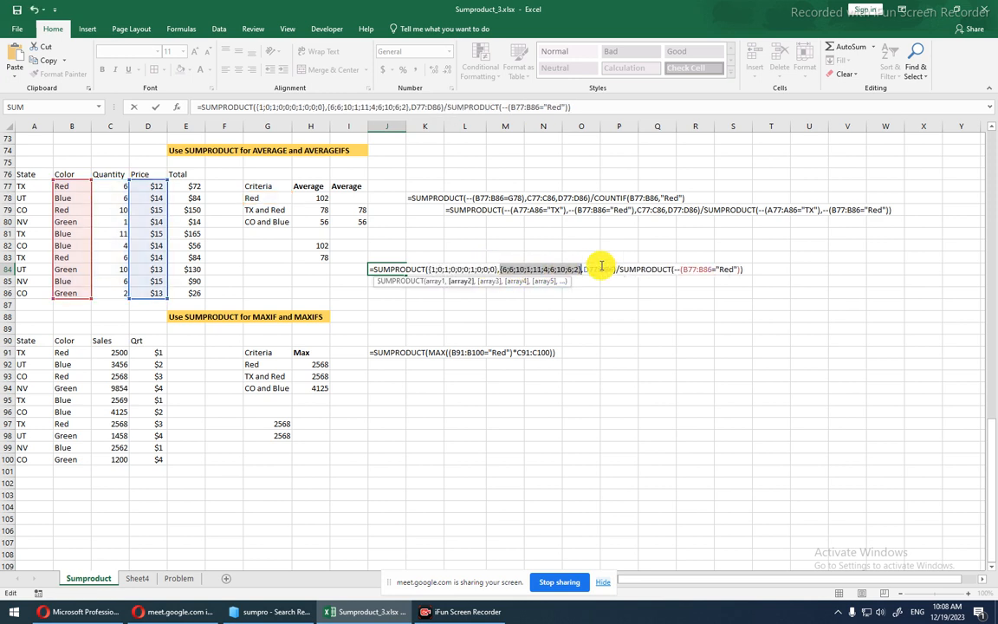
pyautogui.moveTo(578, 269); pyautogui.dragTo(614, 270)
pyautogui.press('F9')
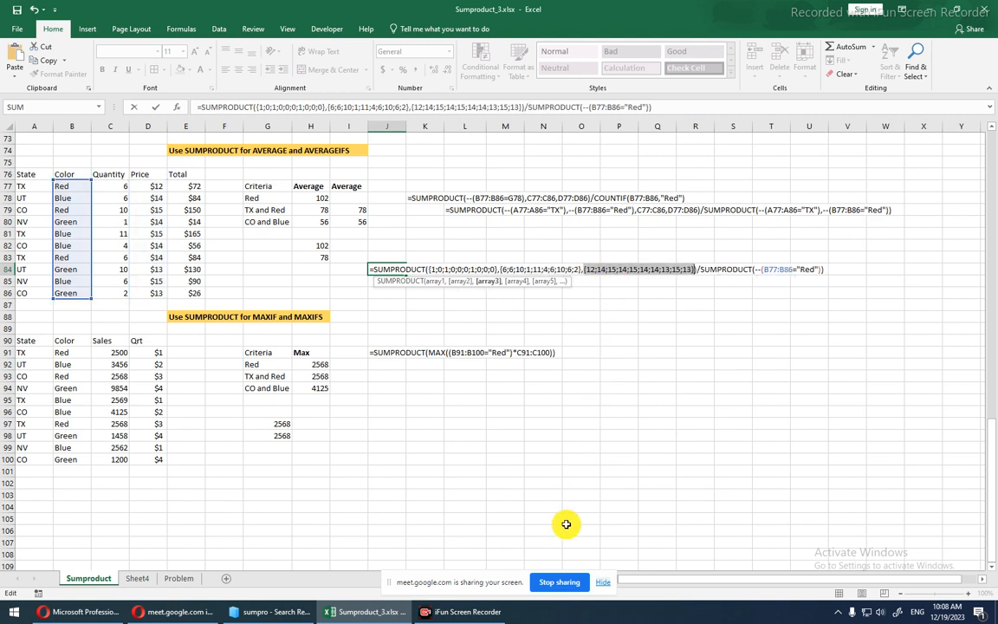
# Launch Calculator with calc, resize and minimize its window, and cancel the evaluated edit of J84's formula.
pyautogui.press('super+r')
pyautogui.write('c')
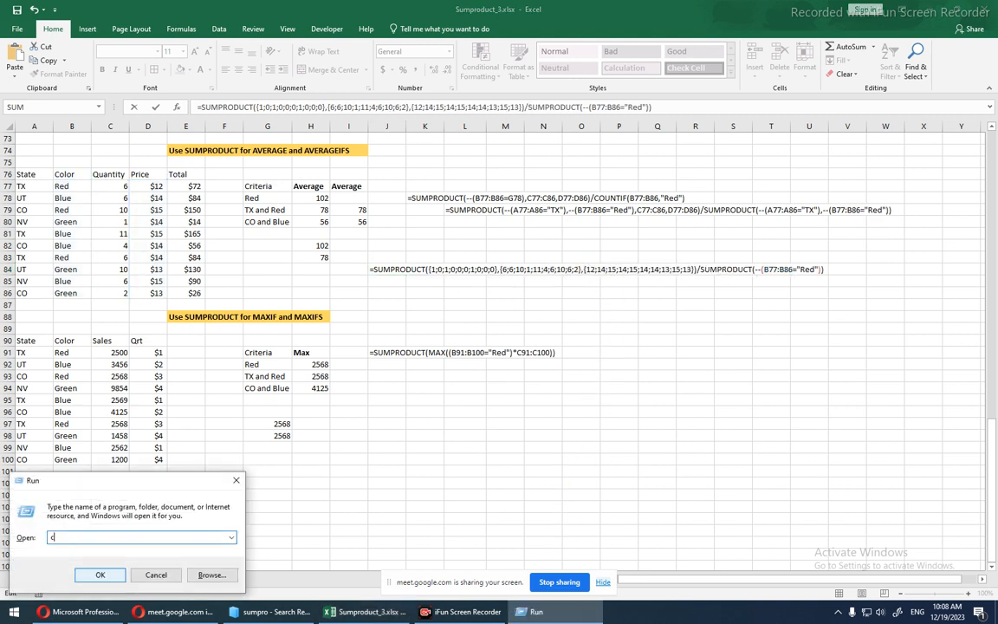
pyautogui.write('alc')
pyautogui.press('Return')
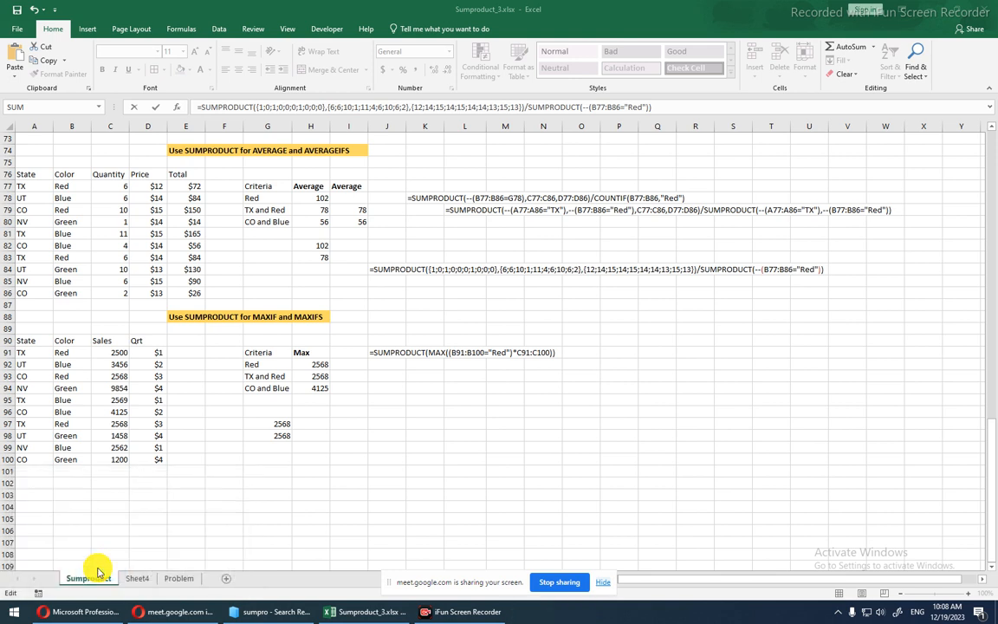
pyautogui.moveTo(727, 198); pyautogui.dragTo(569, 296)
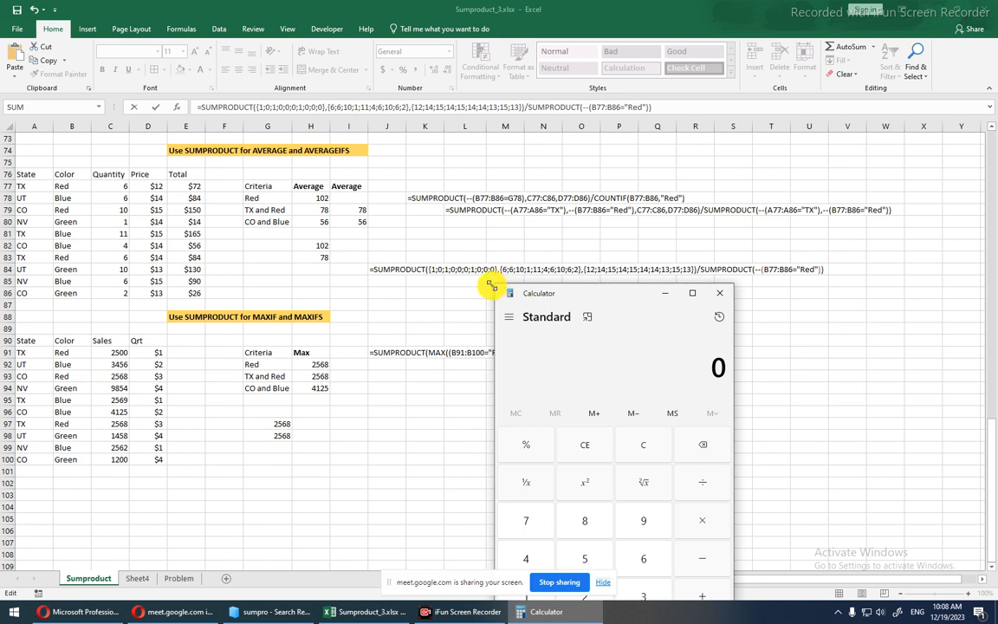
pyautogui.moveTo(493, 284); pyautogui.dragTo(636, 293)
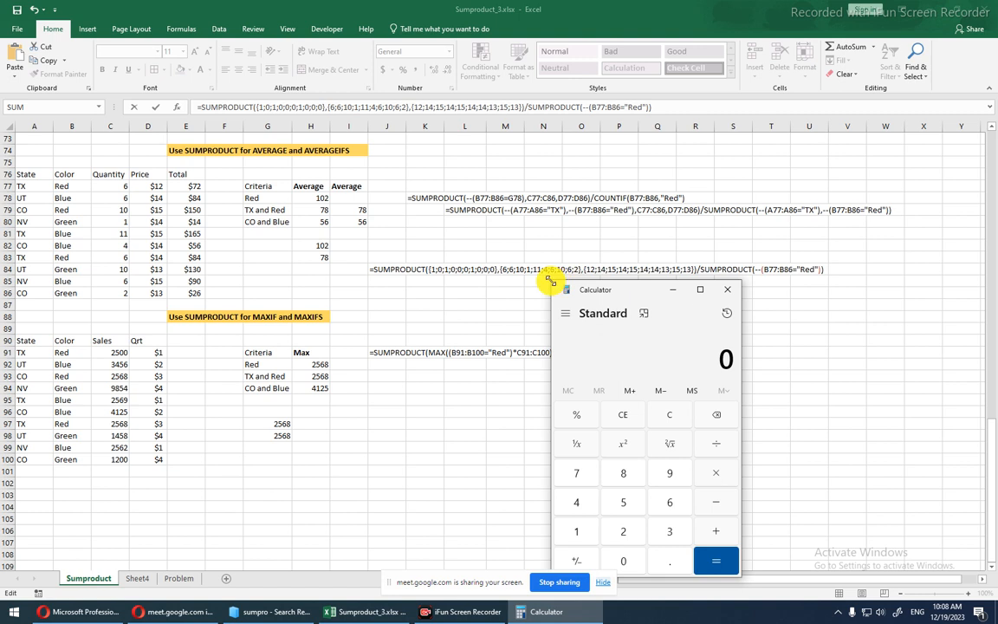
pyautogui.click(671, 290)
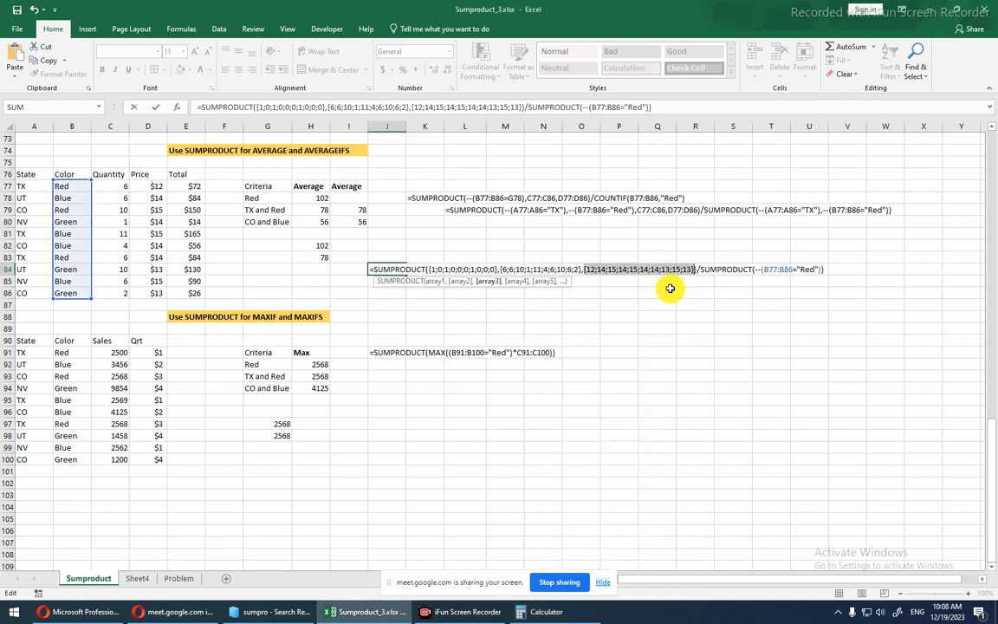
pyautogui.press('Escape')
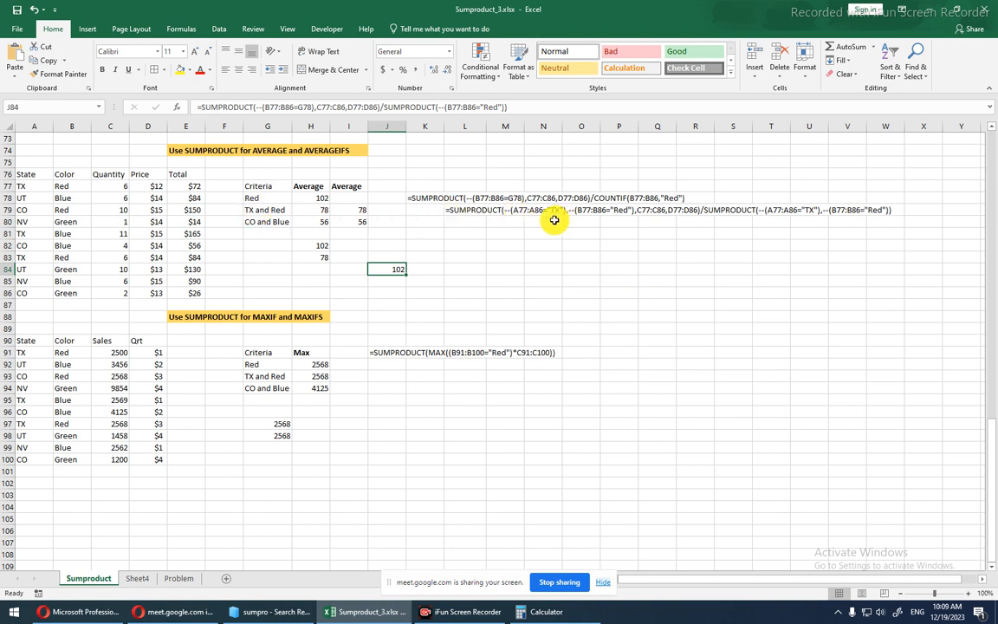
# Review the TX and Red conditions and the C77:C86 and D77:D86 ranges in H79's formula, and relate them to the Total column.
pyautogui.click(327, 211)
pyautogui.doubleClick(326, 212)
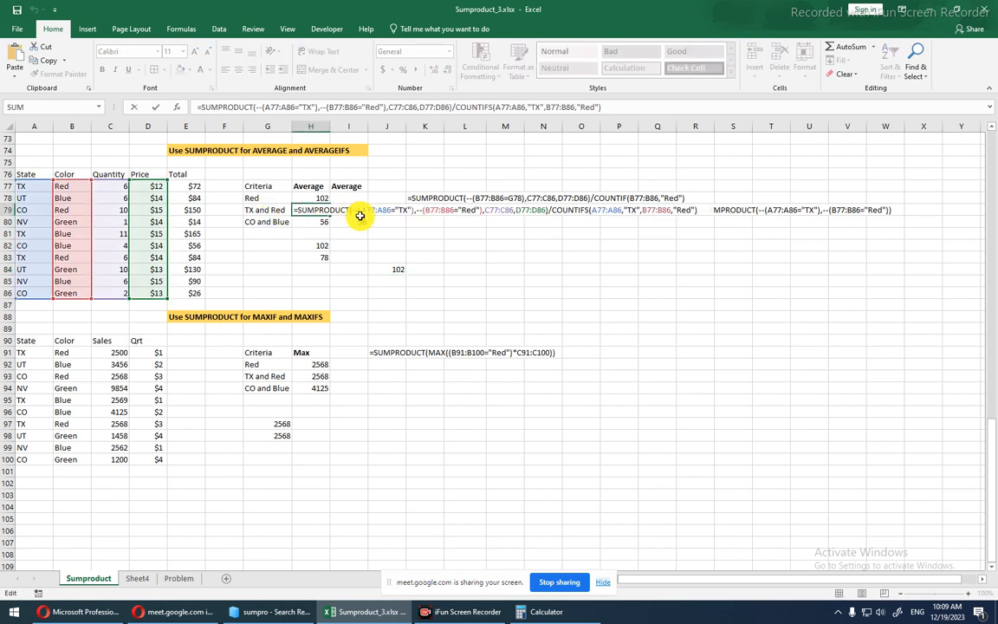
pyautogui.moveTo(353, 210); pyautogui.dragTo(420, 210)
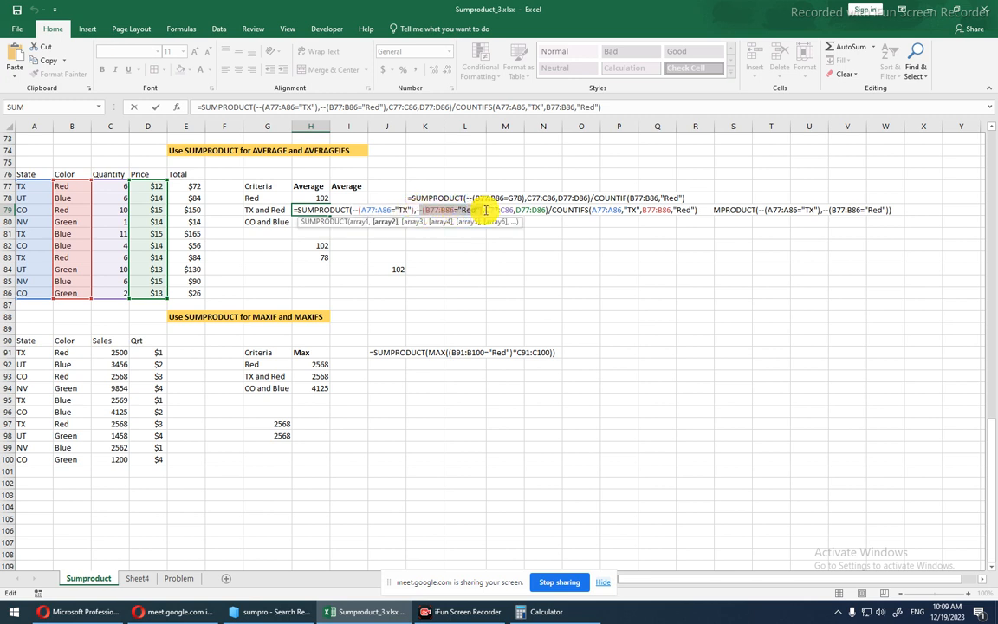
pyautogui.moveTo(484, 210); pyautogui.dragTo(515, 210)
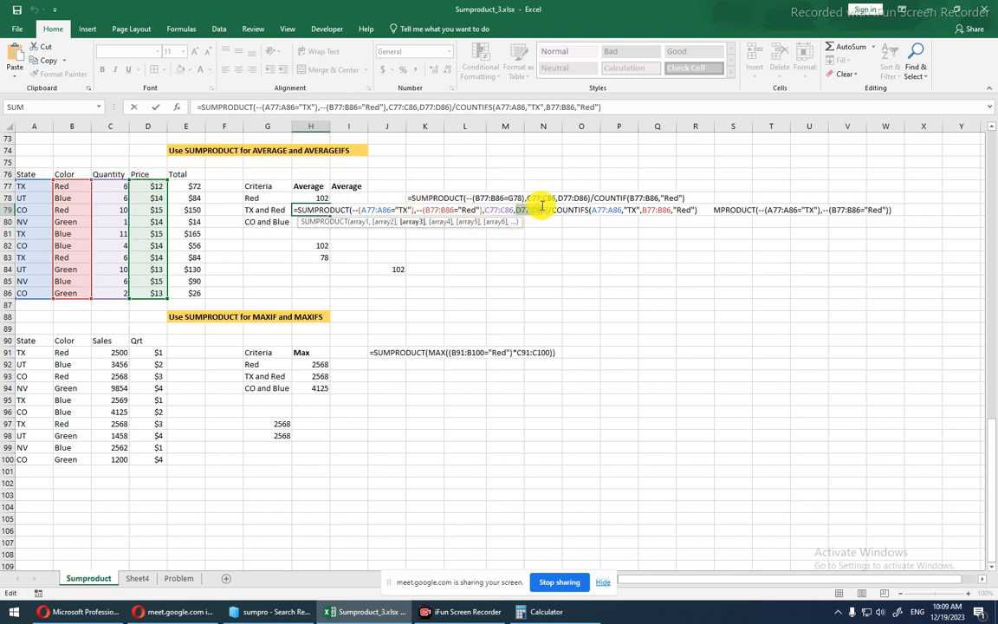
pyautogui.moveTo(517, 209); pyautogui.dragTo(544, 206)
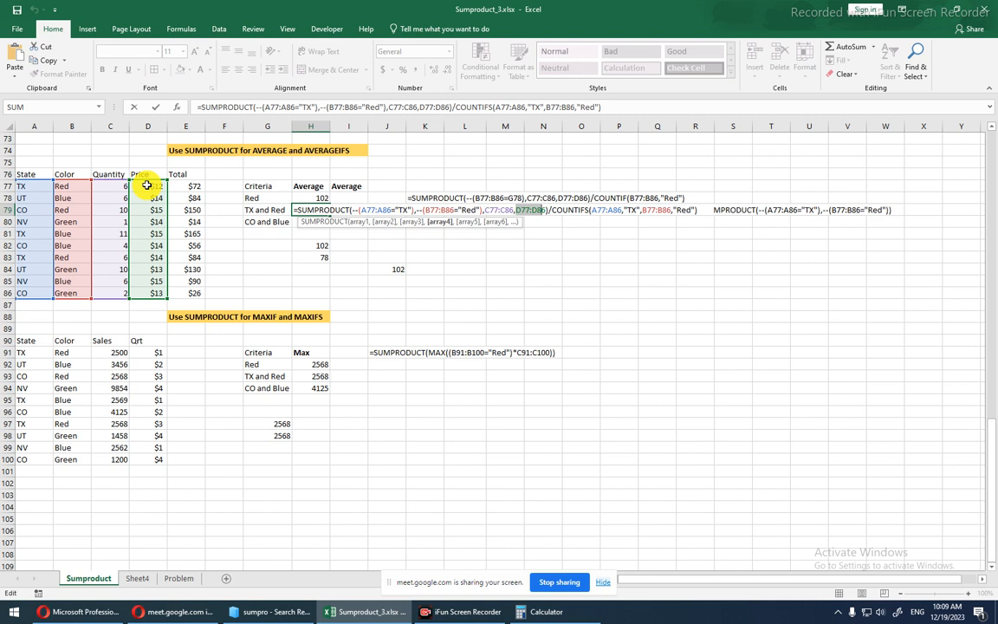
pyautogui.hotkey('ctrl', 'Return')
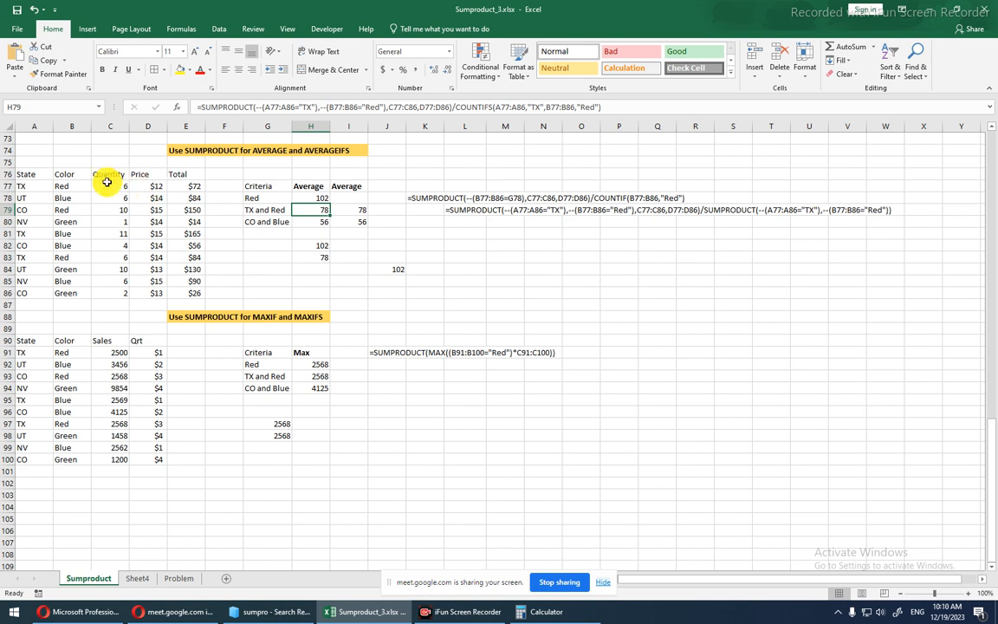
pyautogui.moveTo(105, 186); pyautogui.dragTo(193, 290)
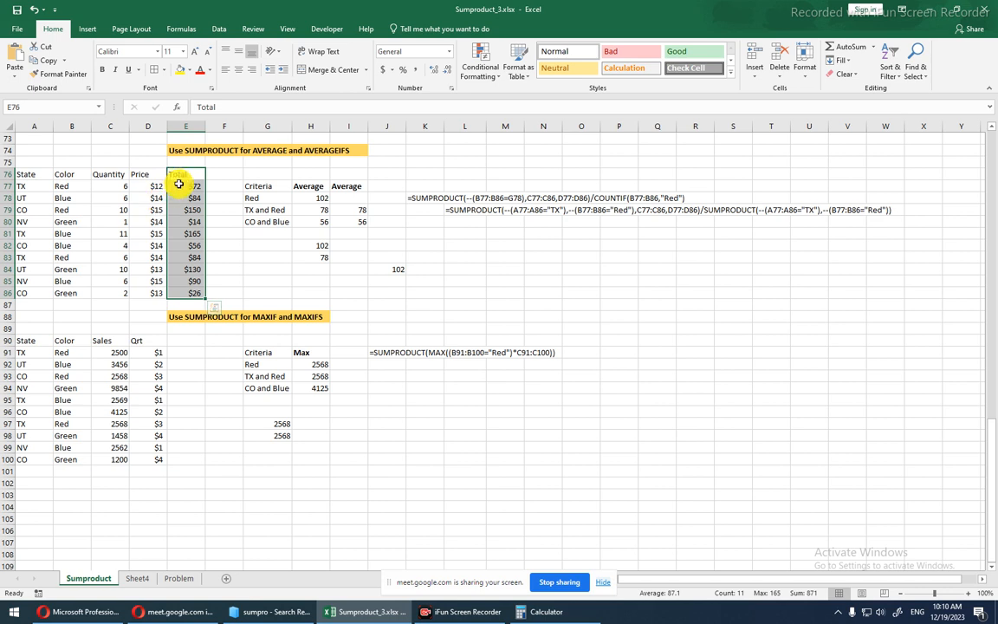
pyautogui.moveTo(179, 184); pyautogui.dragTo(187, 295)
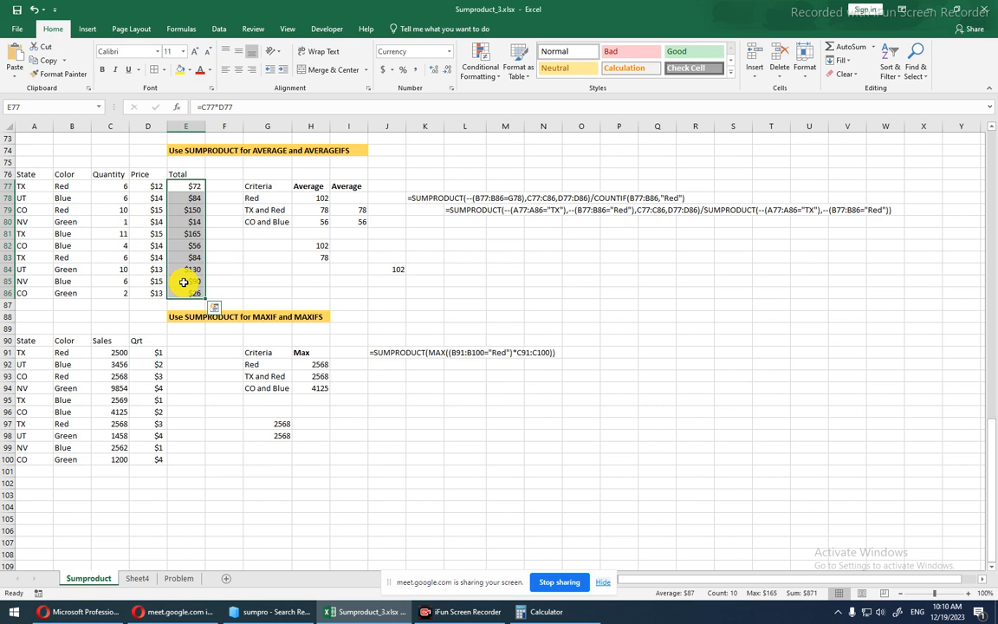
# Examine the Red maximum formula in H92 and compare the Red rows of the Color and Sales columns in B90:C100.
pyautogui.click(304, 367)
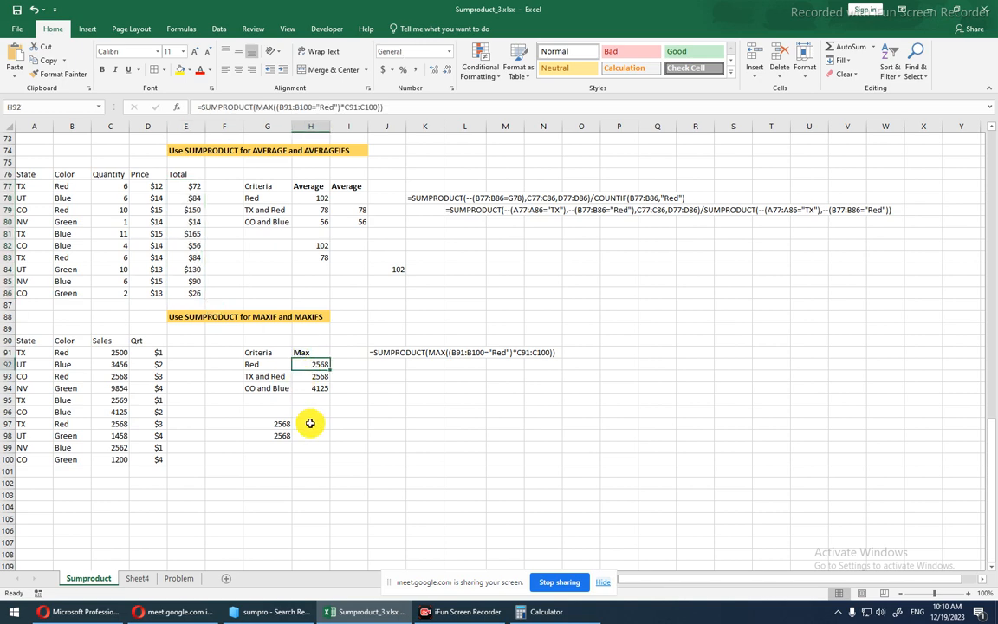
pyautogui.scroll(-3, 310, 423)
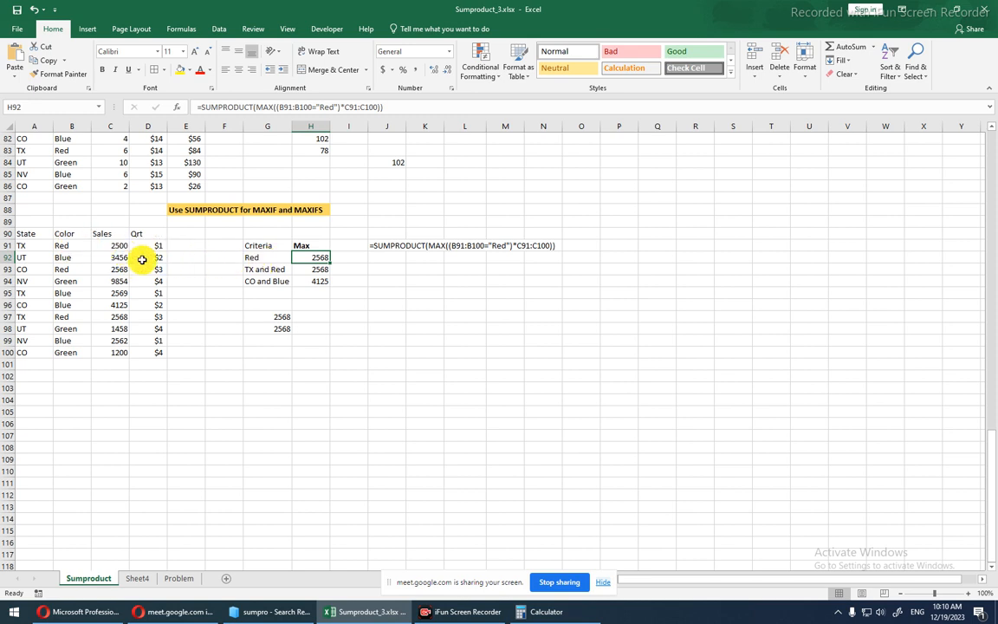
pyautogui.moveTo(65, 233); pyautogui.dragTo(118, 358)
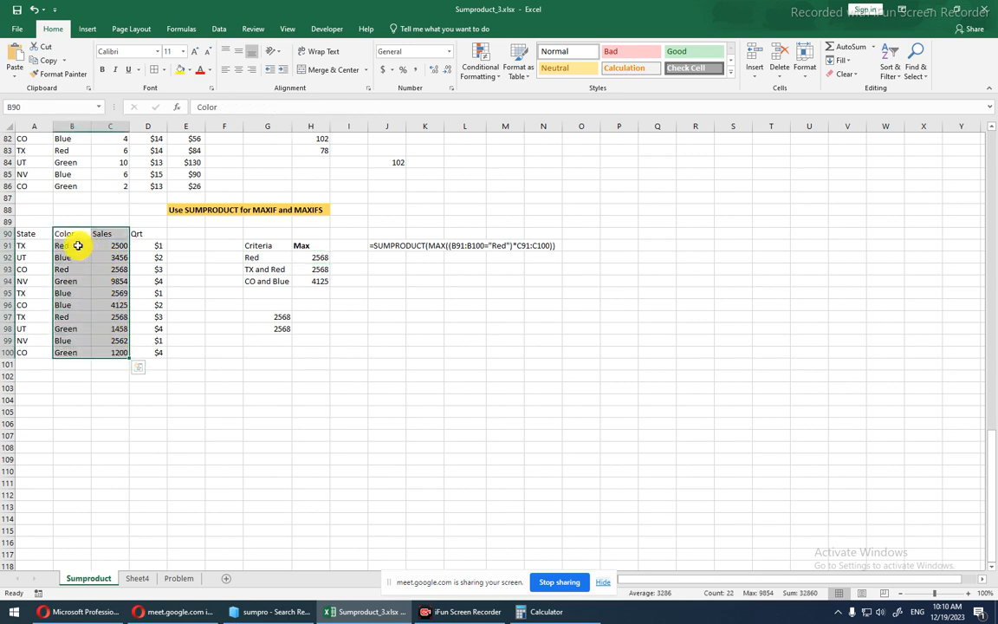
pyautogui.moveTo(78, 246); pyautogui.dragTo(116, 270)
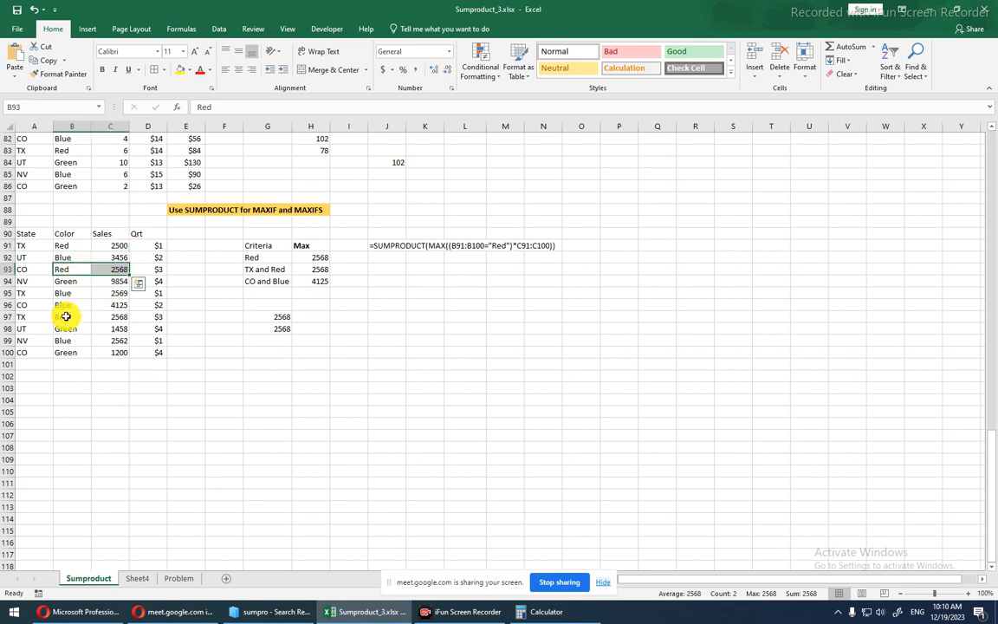
pyautogui.moveTo(65, 317); pyautogui.dragTo(105, 320)
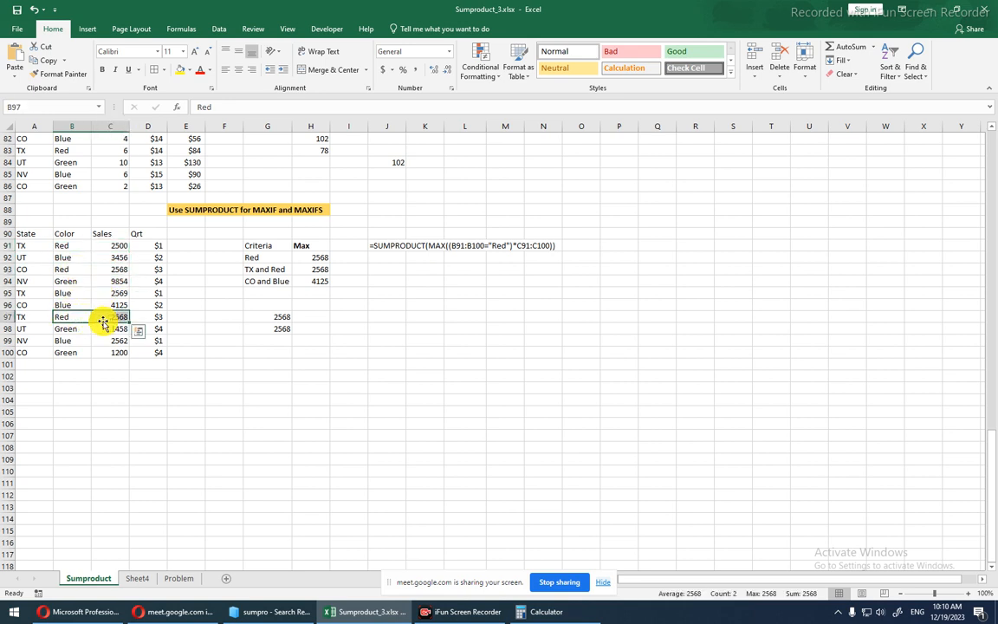
pyautogui.click(78, 245)
pyautogui.moveTo(78, 245); pyautogui.dragTo(102, 269)
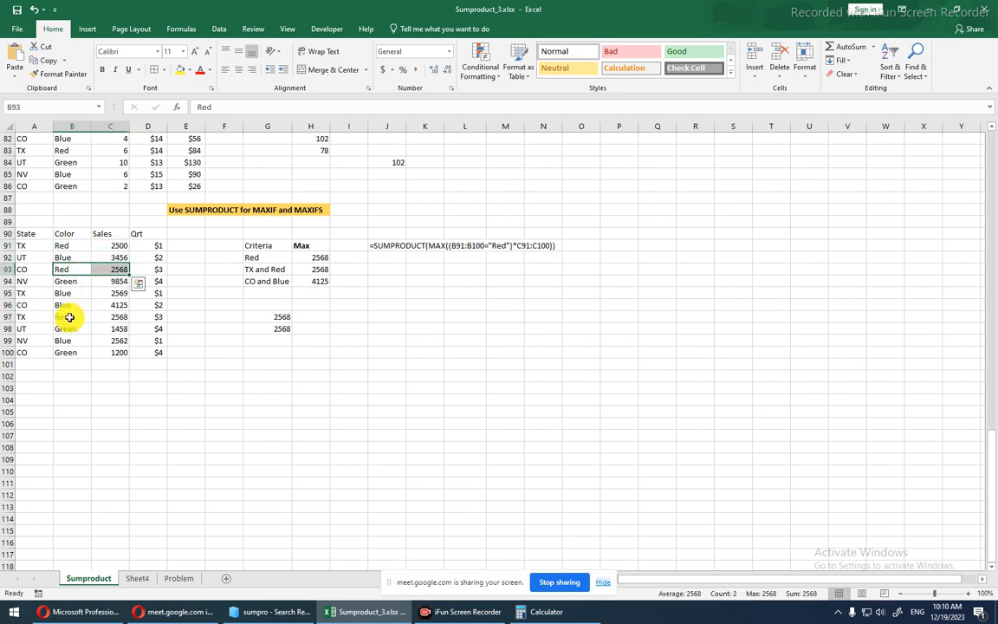
# Enter =MAXIFS(C91:C100,B91:B100,"Red") in G101 to find the maximum Red sale.
pyautogui.moveTo(71, 317); pyautogui.dragTo(101, 318)
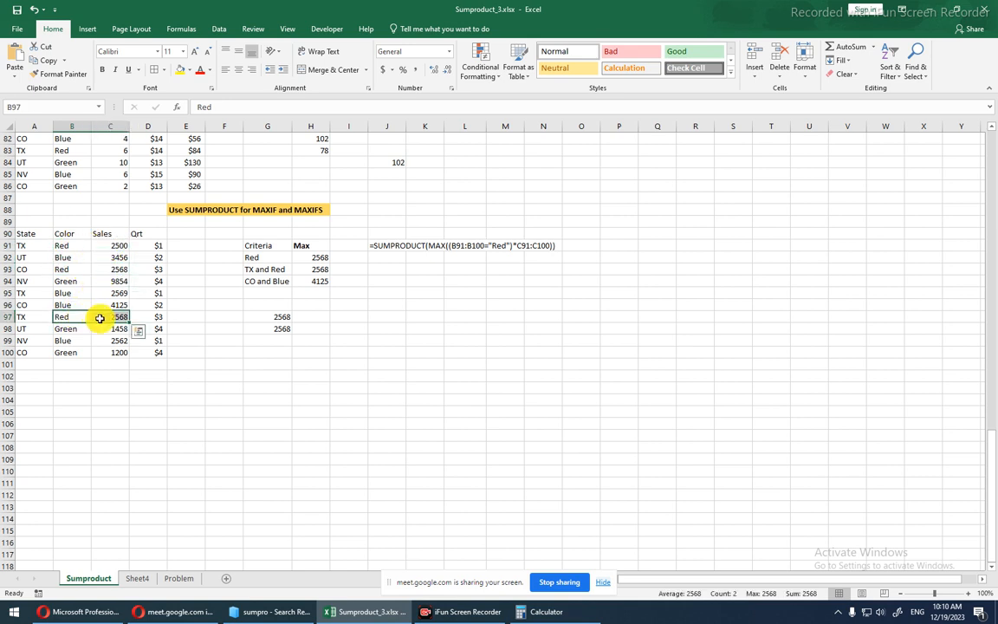
pyautogui.click(279, 365)
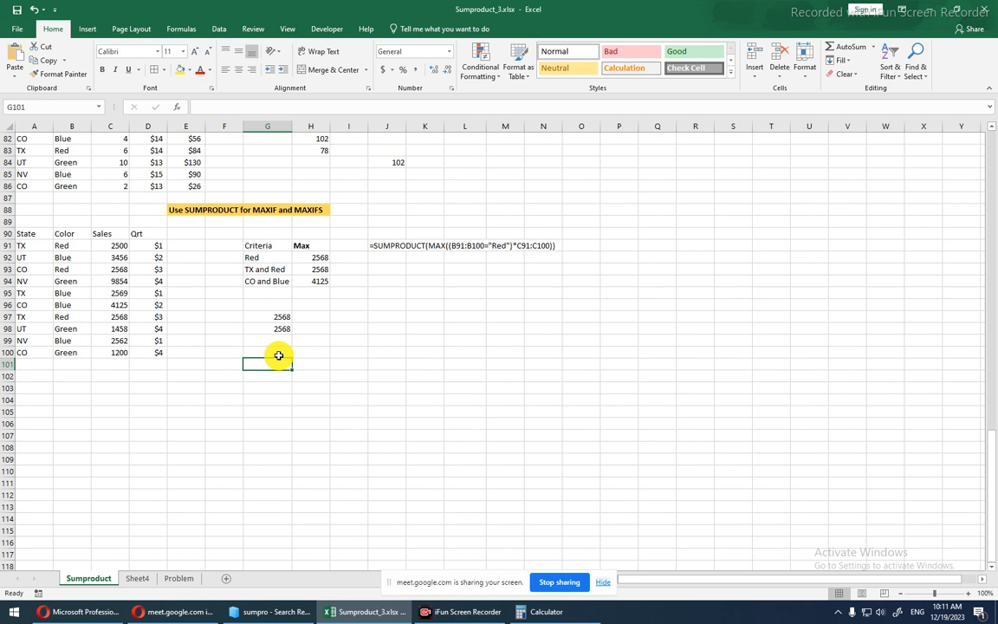
pyautogui.write('=')
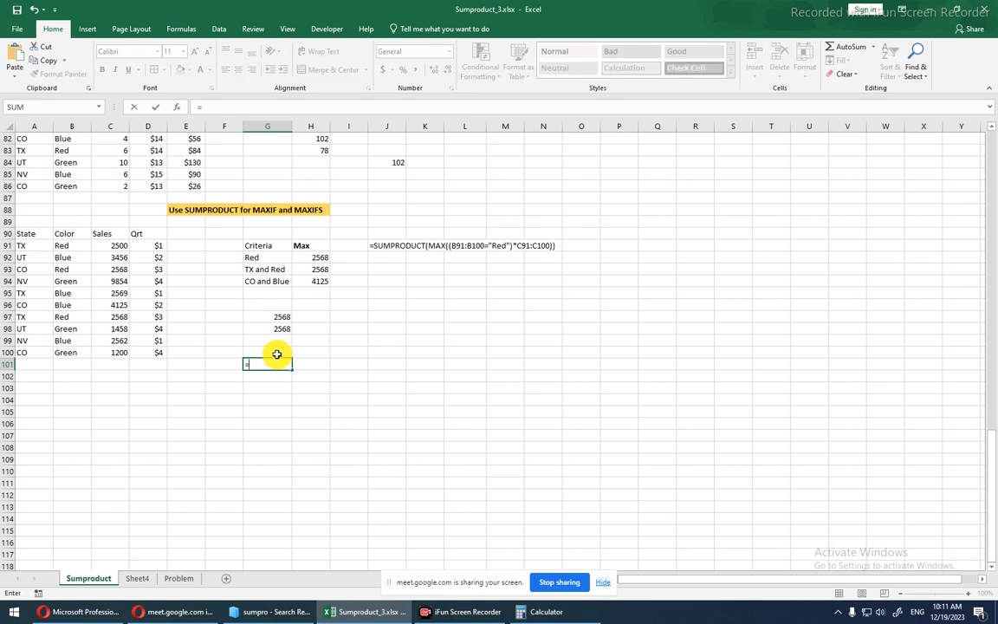
pyautogui.write('max')
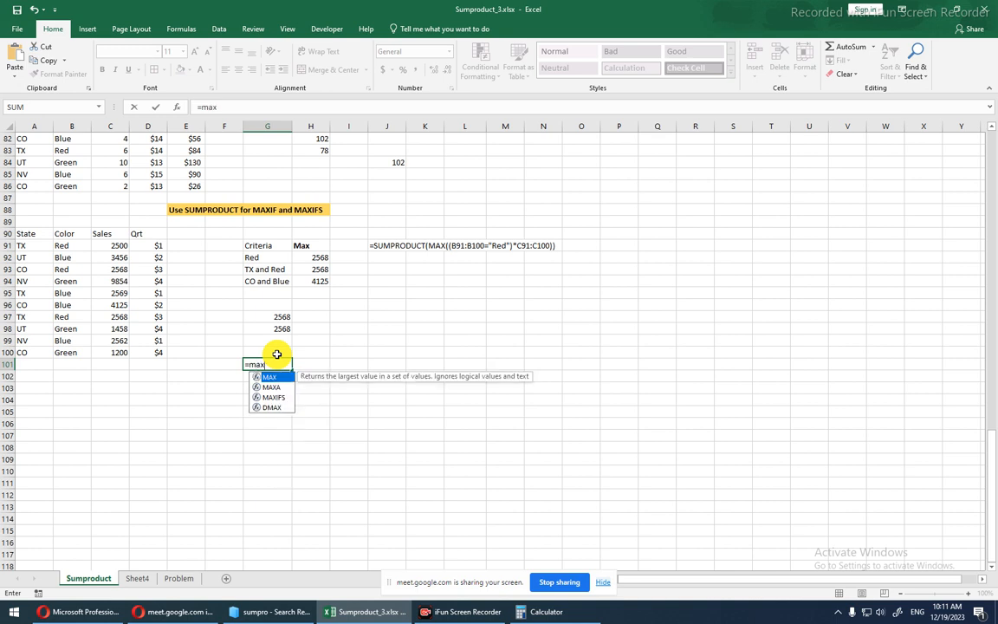
pyautogui.write('i')
pyautogui.press('Tab')
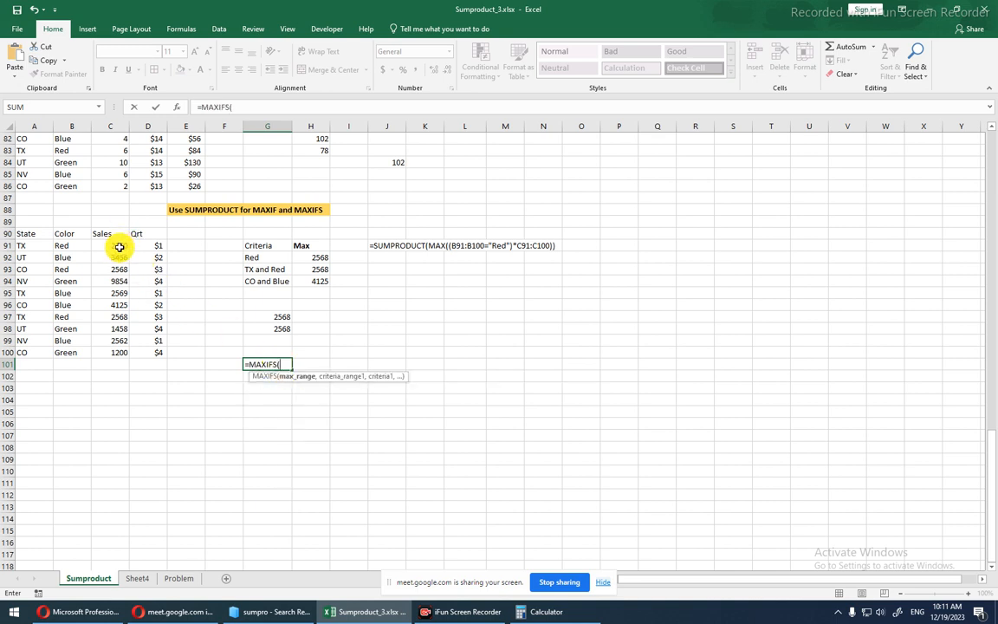
pyautogui.moveTo(116, 247); pyautogui.dragTo(118, 350)
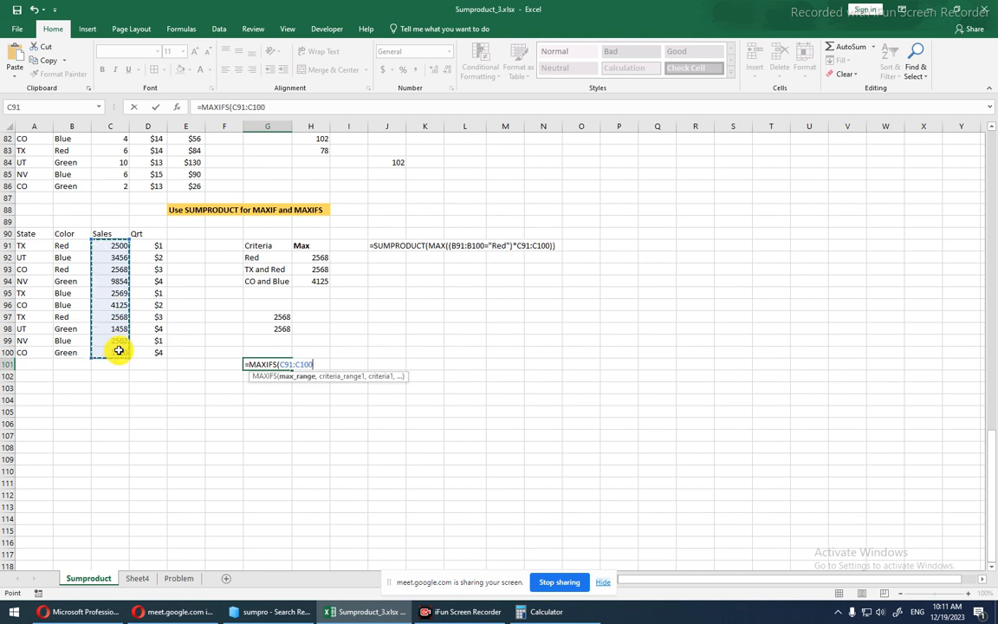
pyautogui.write(',')
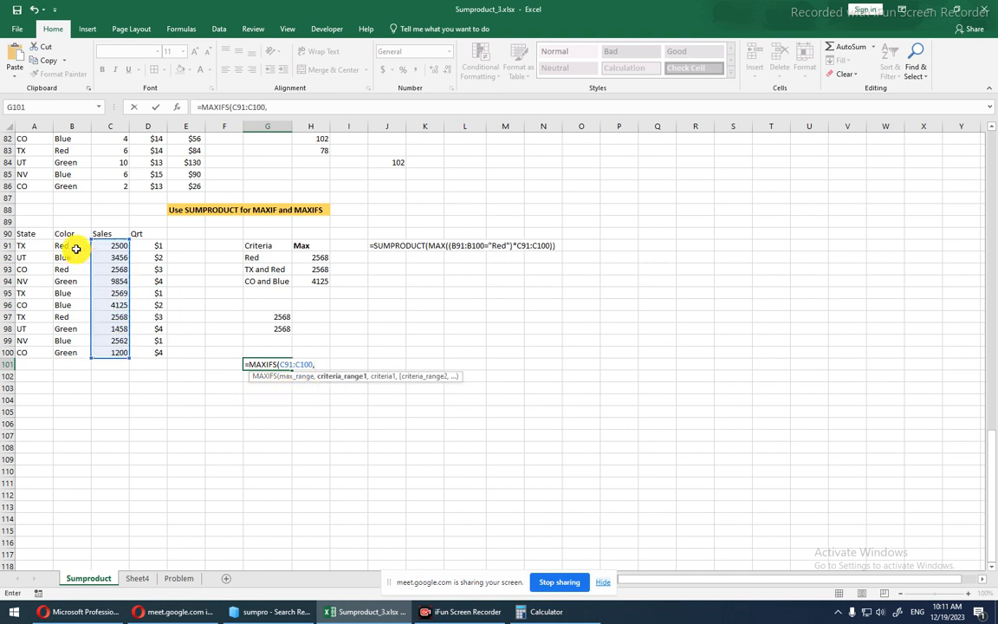
pyautogui.moveTo(73, 247); pyautogui.dragTo(69, 351)
pyautogui.write(',')
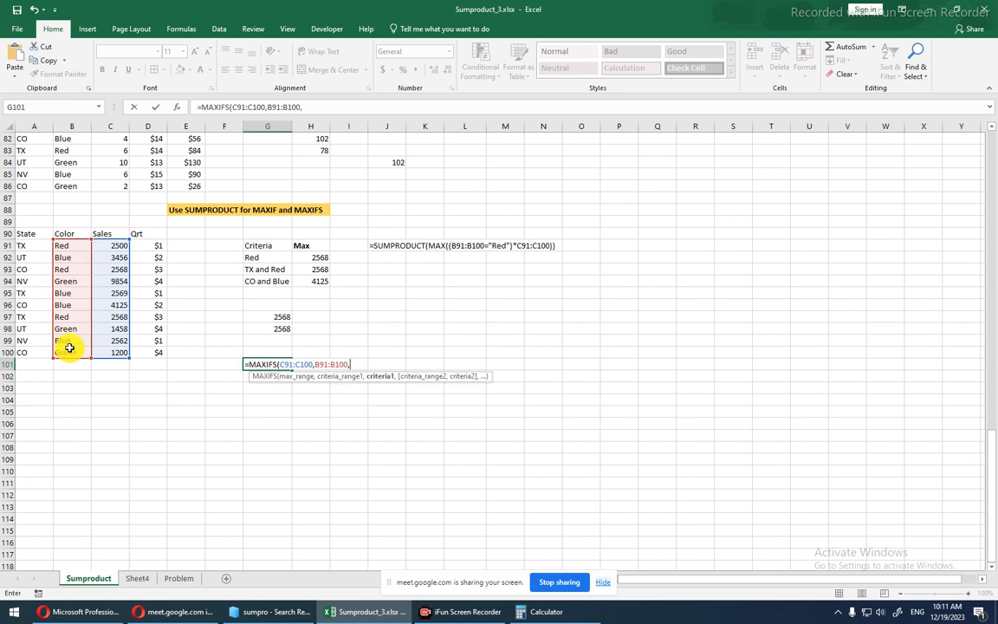
pyautogui.write('"Red"')
pyautogui.press('Return')
pyautogui.press('Up')
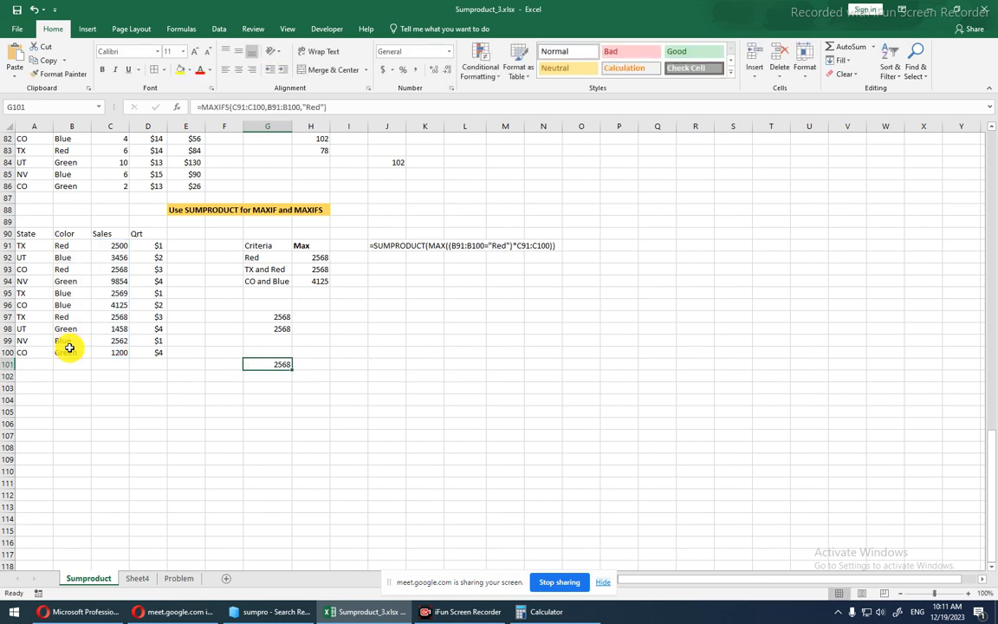
# Start a SUMPRODUCT formula in G102 with a double negative and an opening parenthesis for the first array.
pyautogui.click(271, 373)
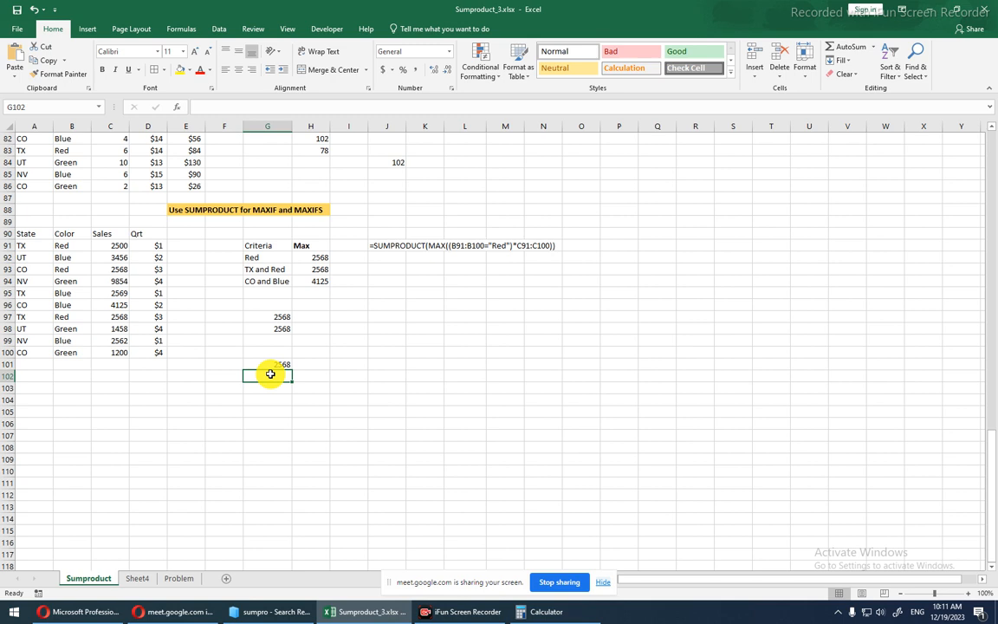
pyautogui.write('=sum')
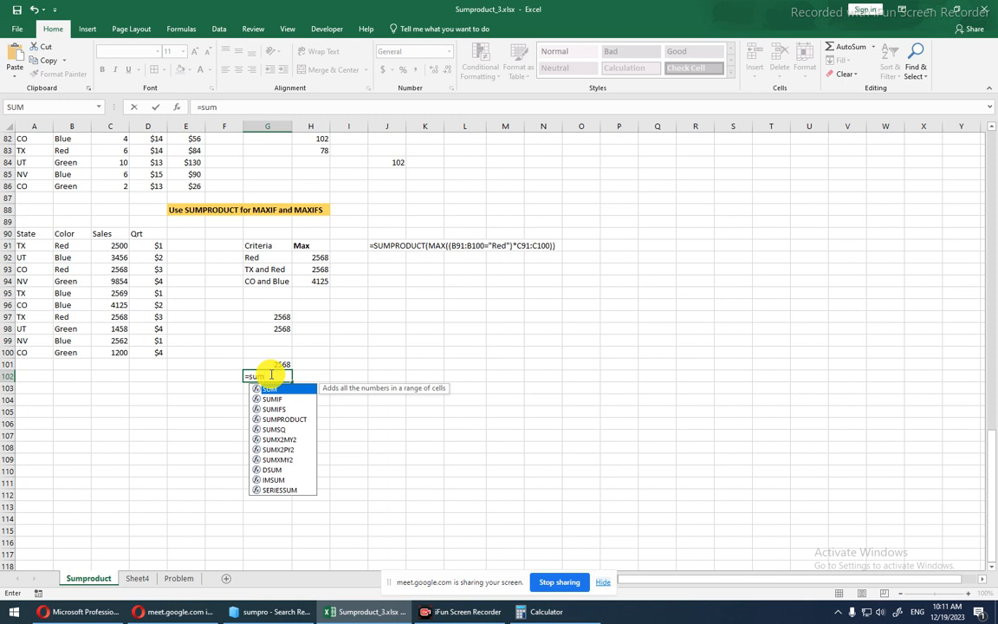
pyautogui.write('pro')
pyautogui.press('Tab')
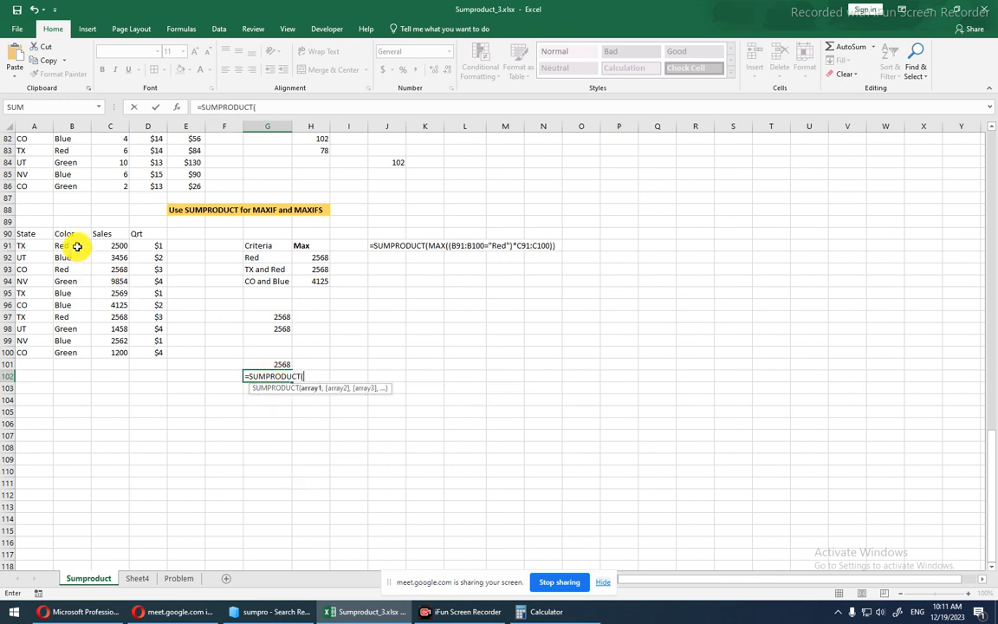
pyautogui.moveTo(77, 247); pyautogui.dragTo(76, 267)
pyautogui.press('BackSpace')
pyautogui.press('BackSpace')
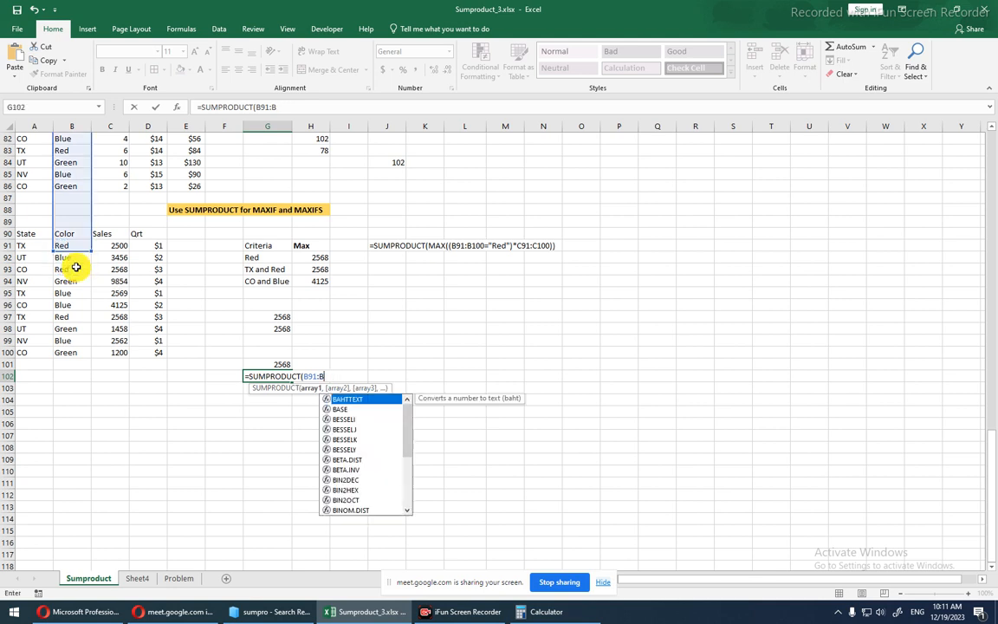
pyautogui.press('BackSpace')
pyautogui.press('BackSpace')
pyautogui.press('BackSpace')
pyautogui.press('BackSpace')
pyautogui.press('BackSpace')
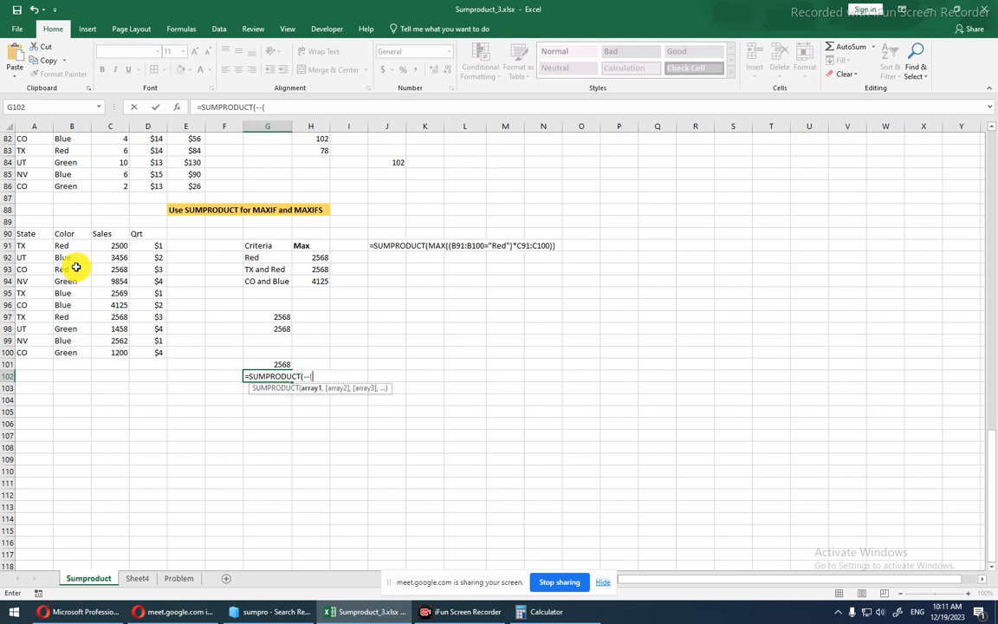
# Complete G102's formula as =SUMPRODUCT(--(B91:B100="red"),C91:C100).
pyautogui.moveTo(67, 245); pyautogui.dragTo(70, 348)
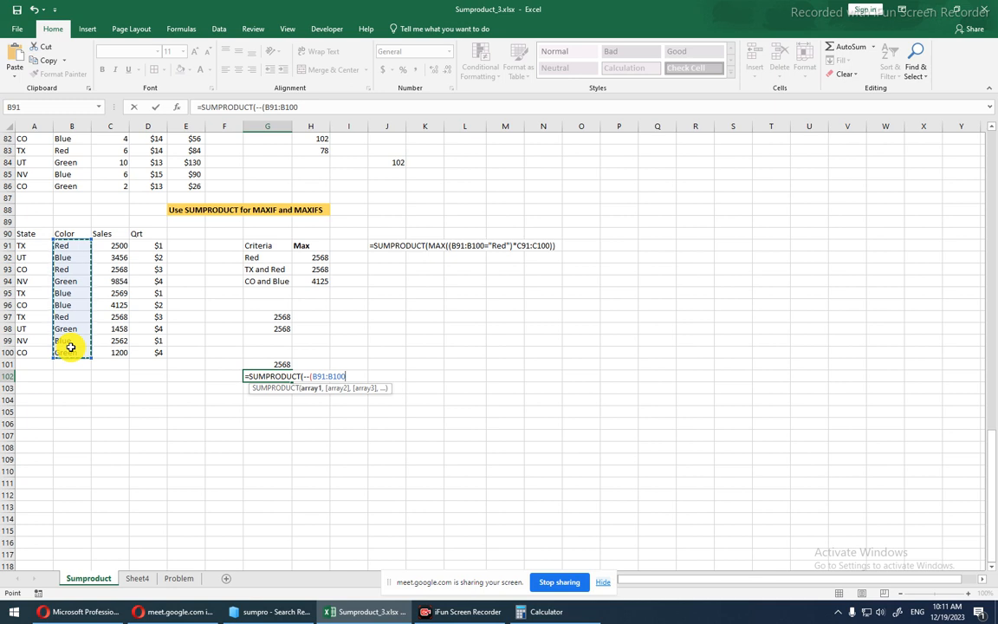
pyautogui.write('),')
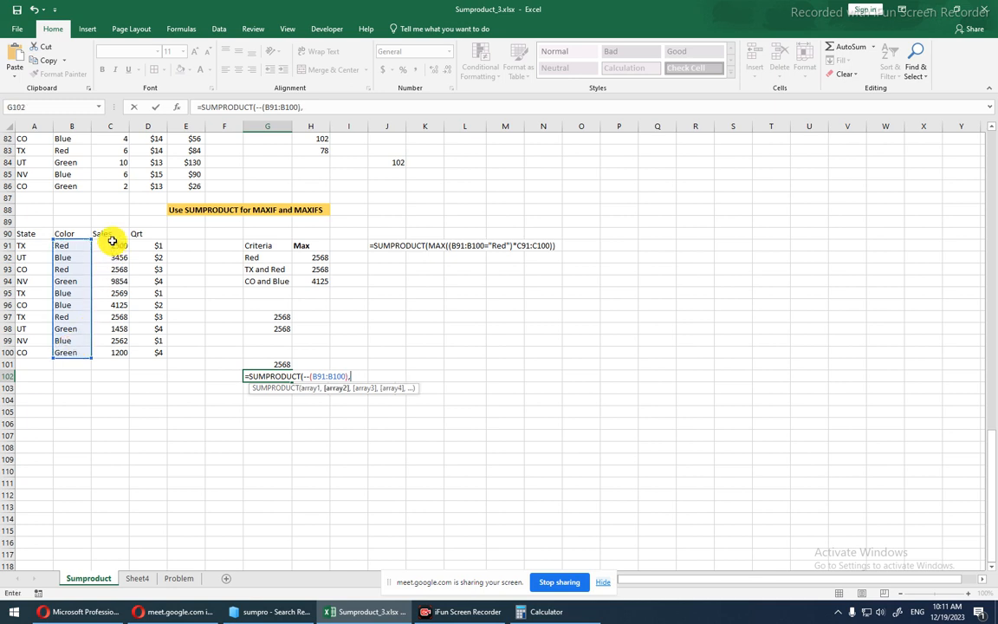
pyautogui.moveTo(112, 244); pyautogui.dragTo(115, 354)
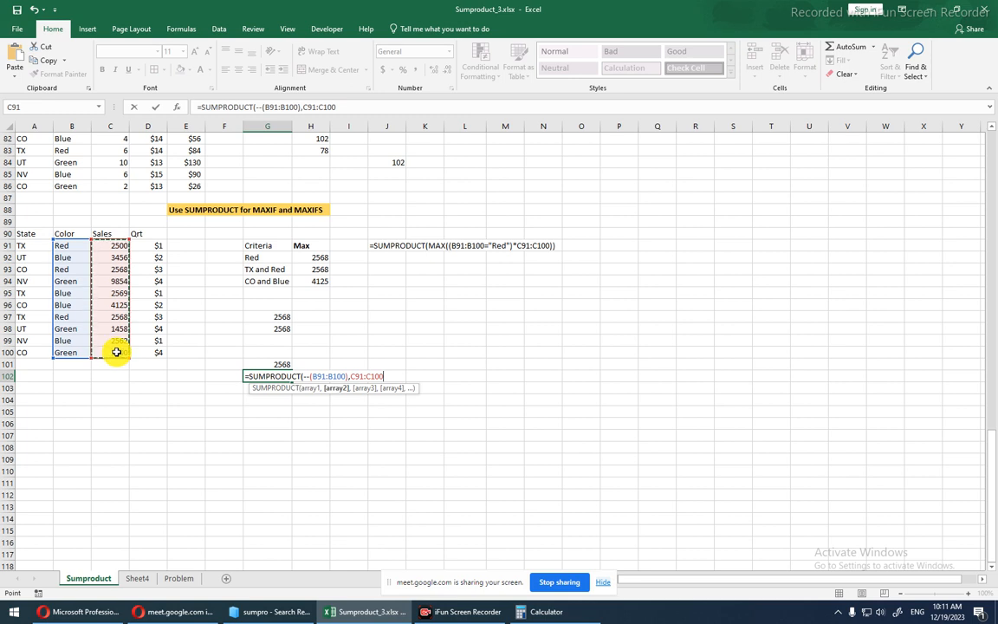
pyautogui.click(348, 376)
pyautogui.write('=')
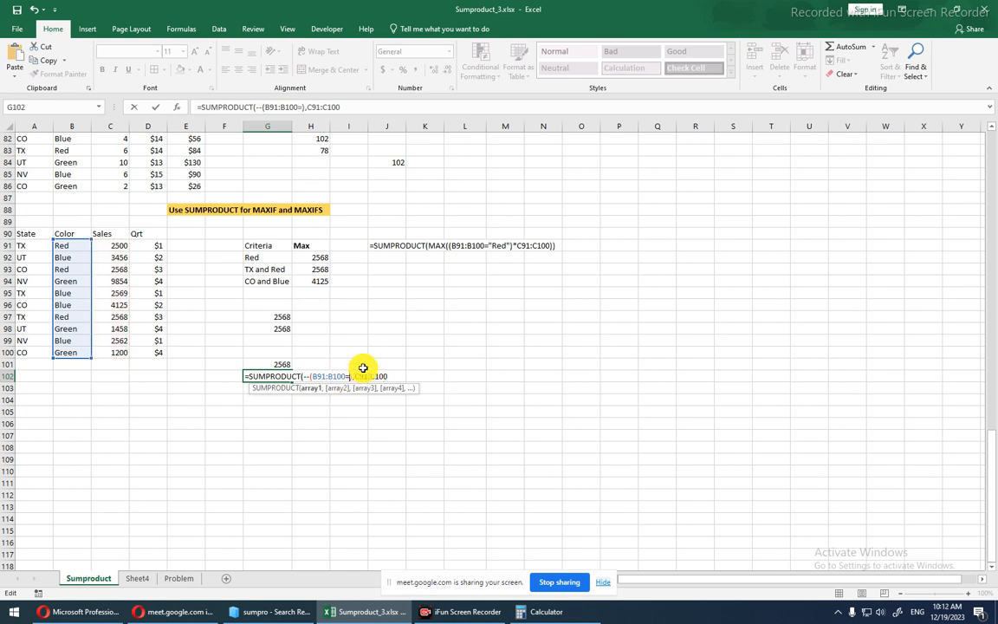
pyautogui.write('"red')
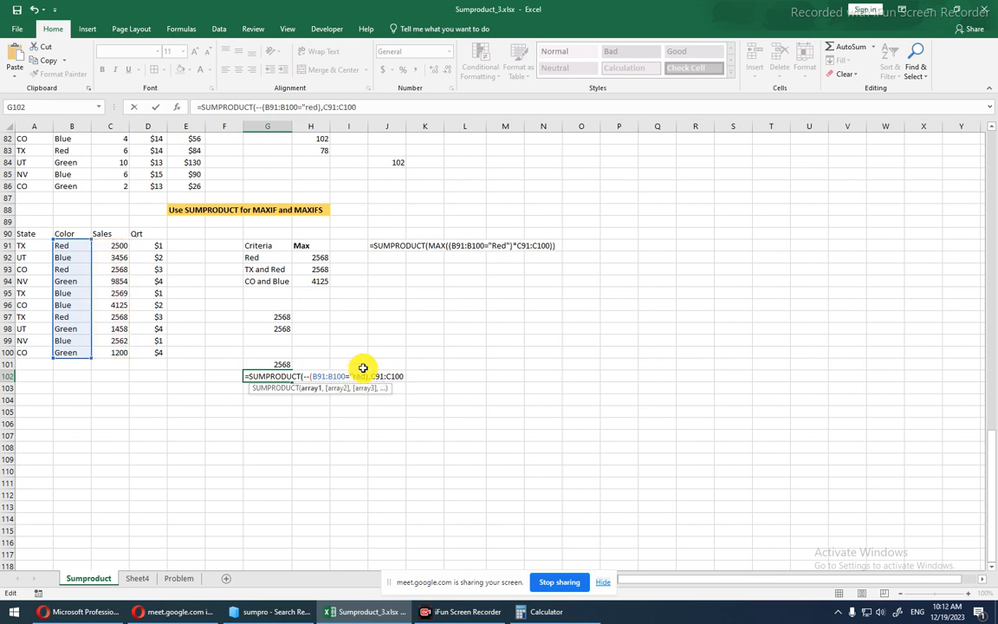
pyautogui.write('"')
pyautogui.press('Return')
pyautogui.click(476, 350)
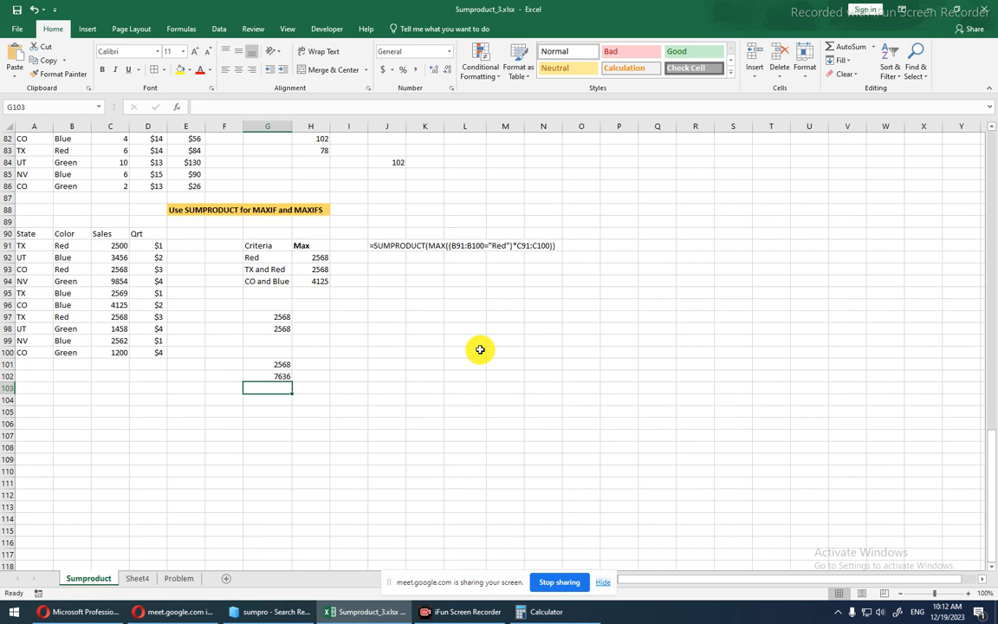
# Wrap the two SUMPRODUCT arguments of G102's formula in a MAX function and add its closing parenthesis.
pyautogui.press('Up')
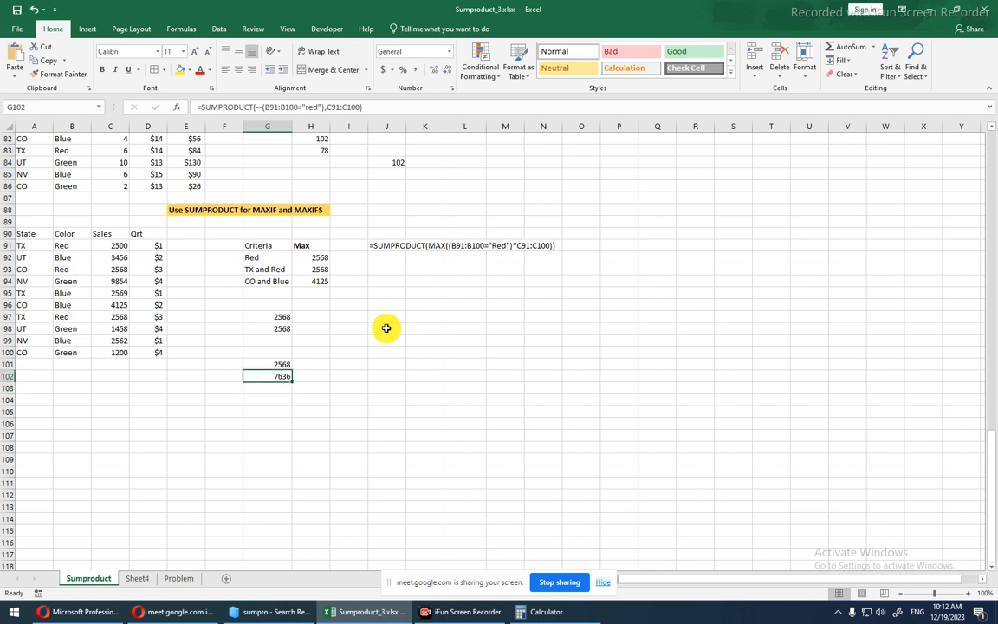
pyautogui.press('F2')
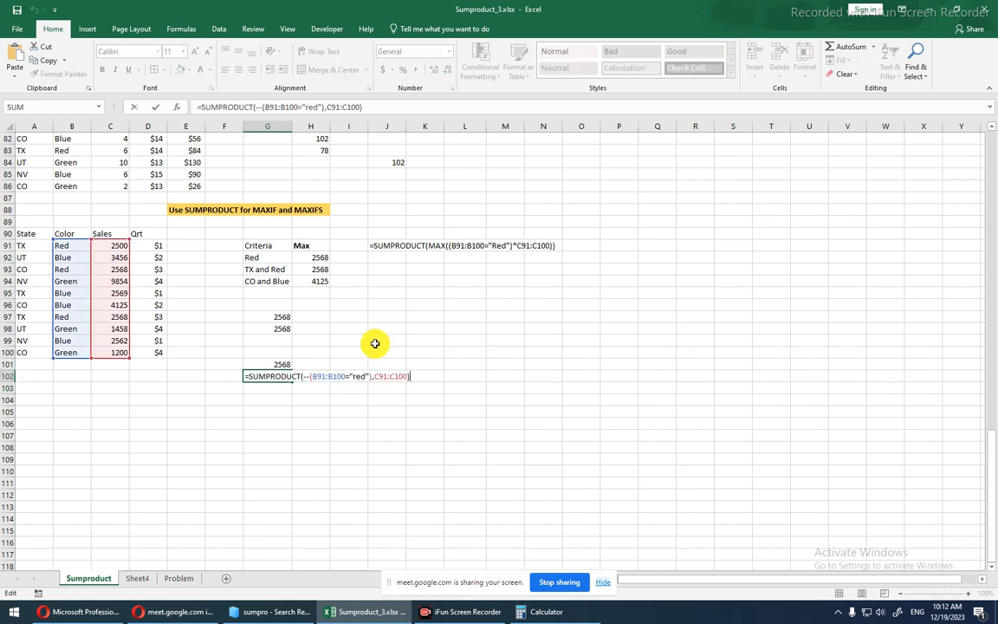
pyautogui.click(307, 377)
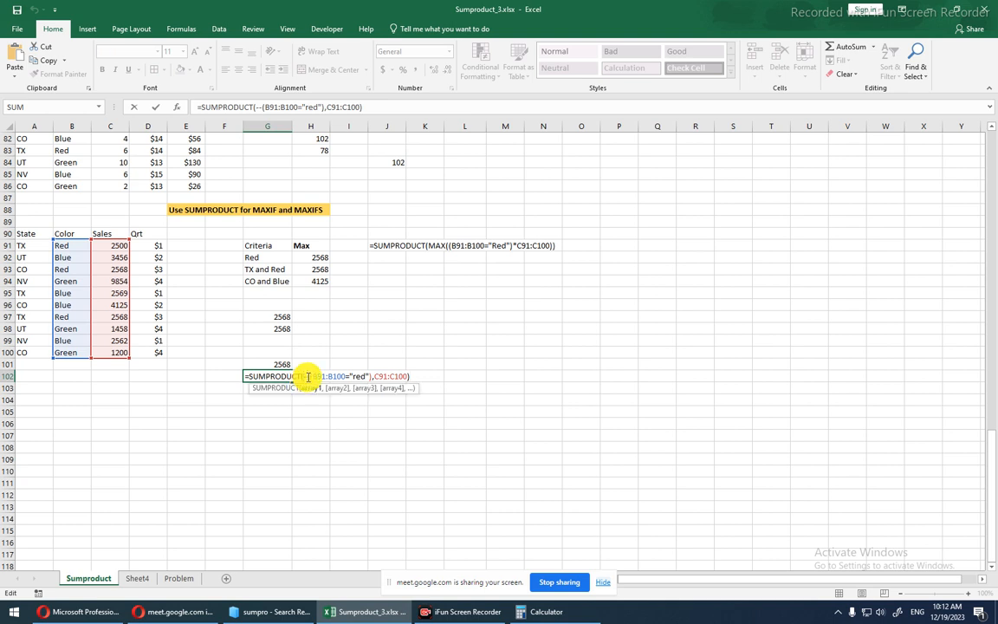
pyautogui.write('m')
pyautogui.write('ax')
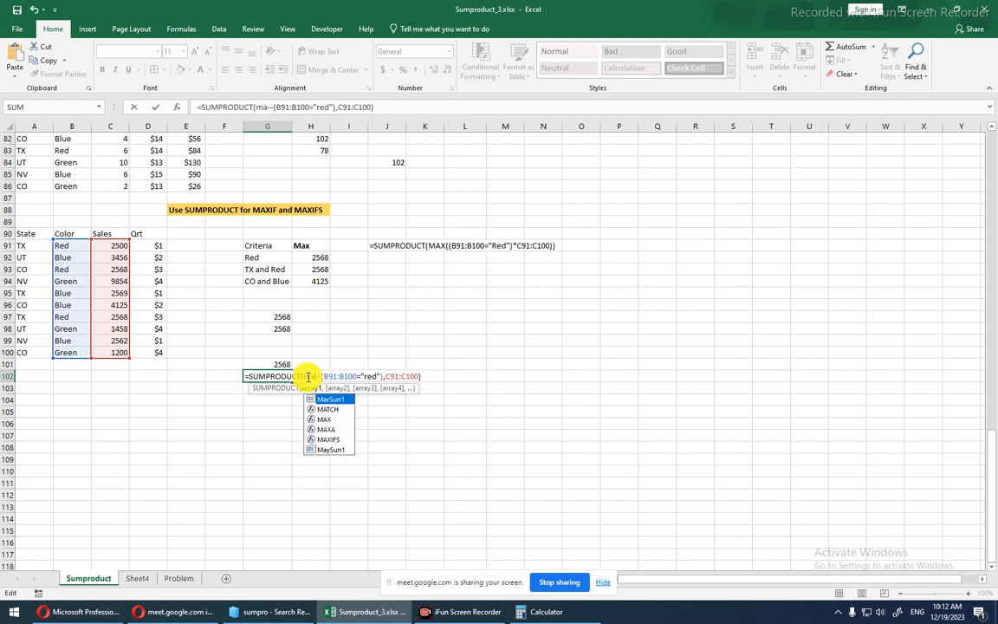
pyautogui.press('Tab')
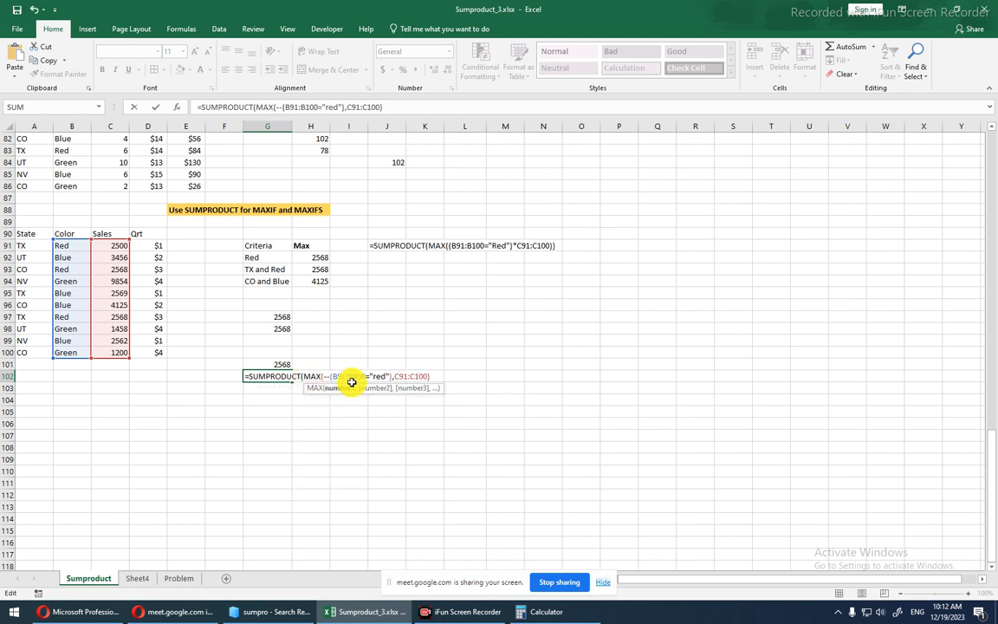
pyautogui.click(429, 375)
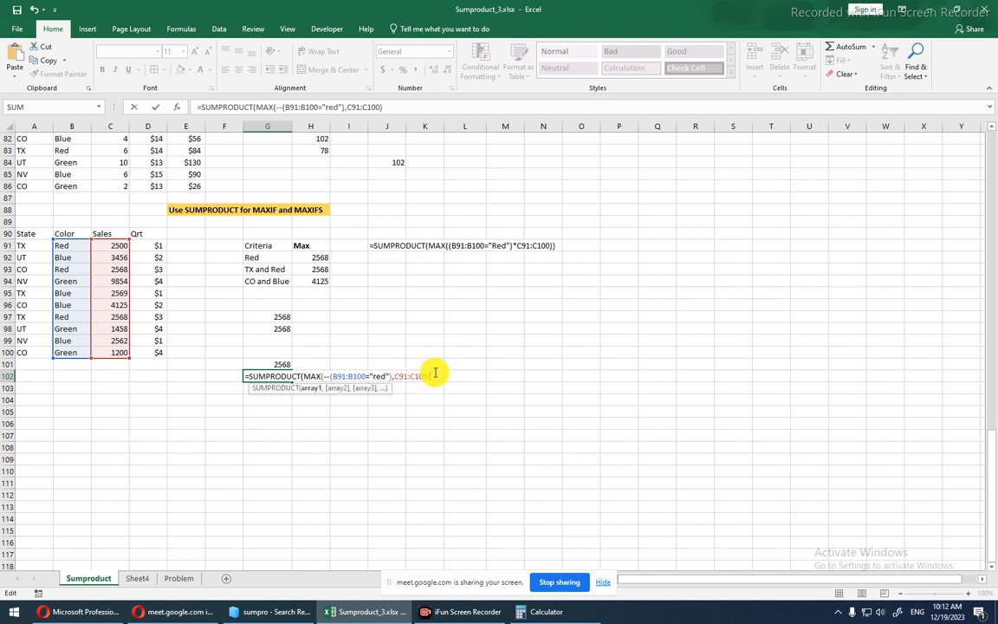
pyautogui.write(')')
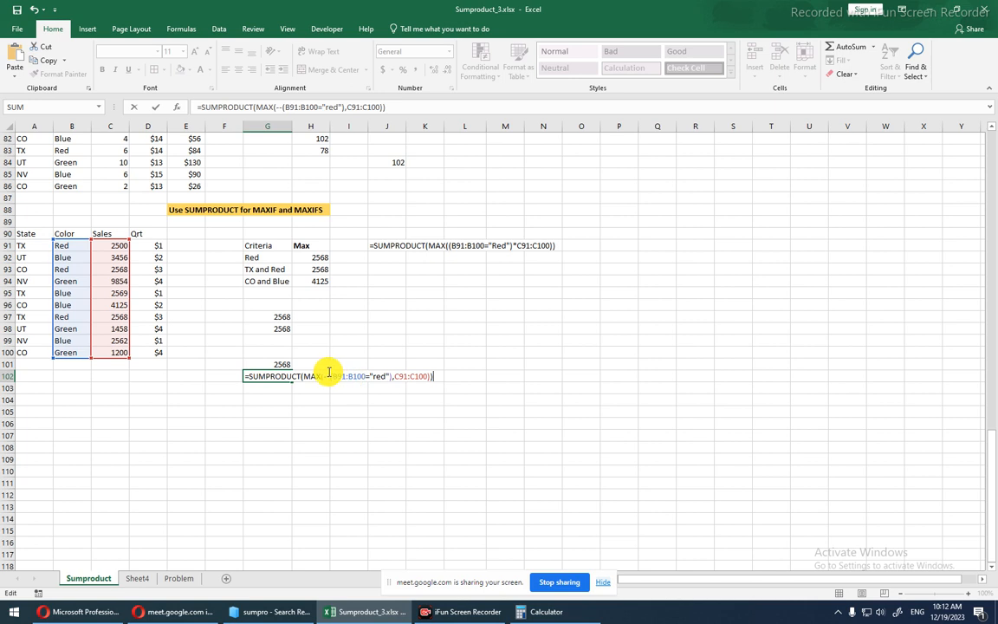
# Evaluate the --(B91:B100="red") and C91:C100 arguments of G102's formula in place, one after another.
pyautogui.moveTo(324, 377); pyautogui.dragTo(392, 377)
pyautogui.press('F9')
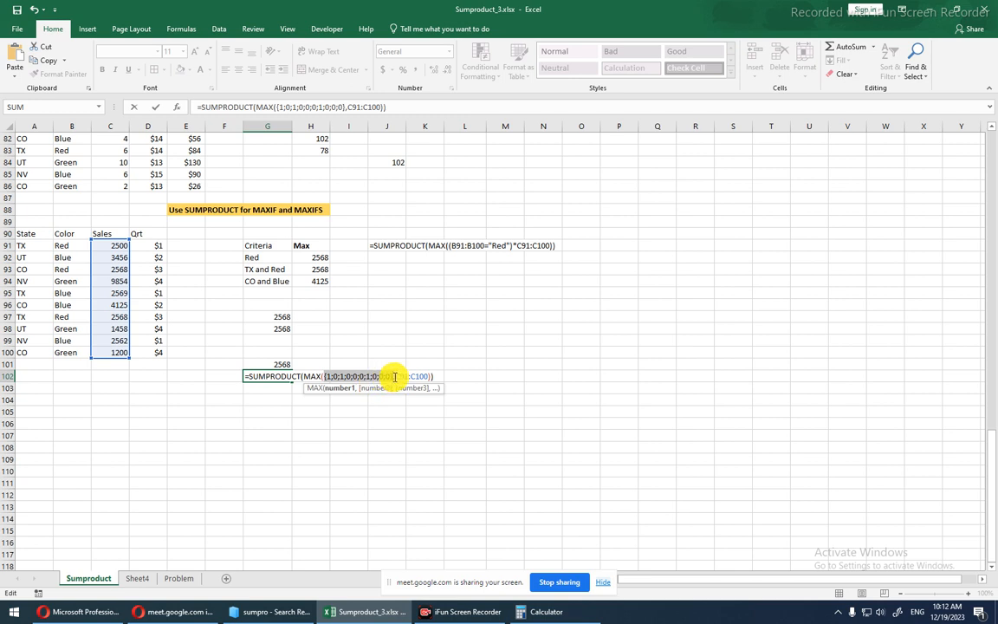
pyautogui.moveTo(393, 377); pyautogui.dragTo(429, 377)
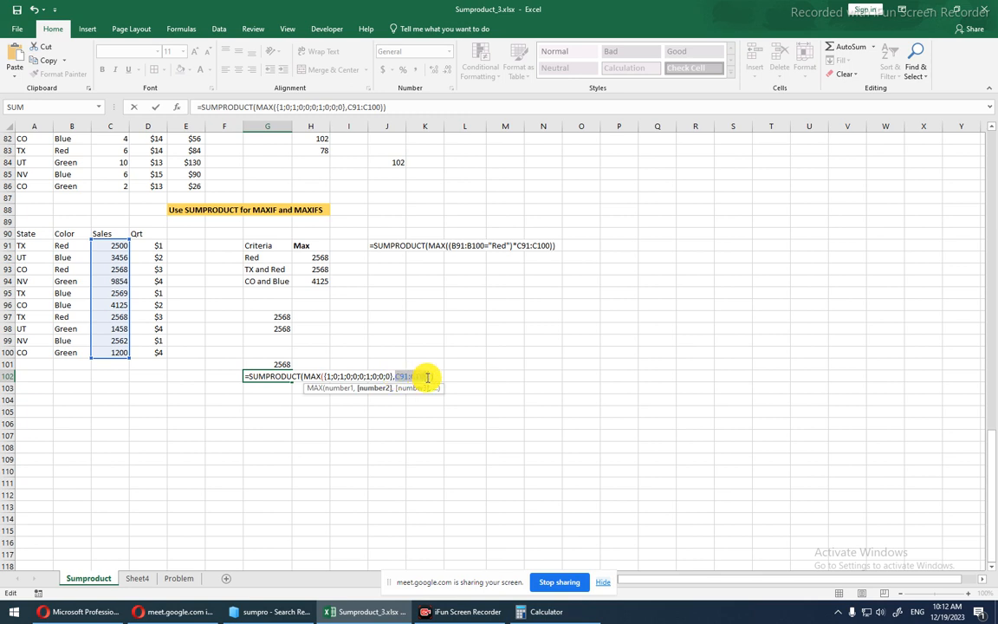
pyautogui.press('F9')
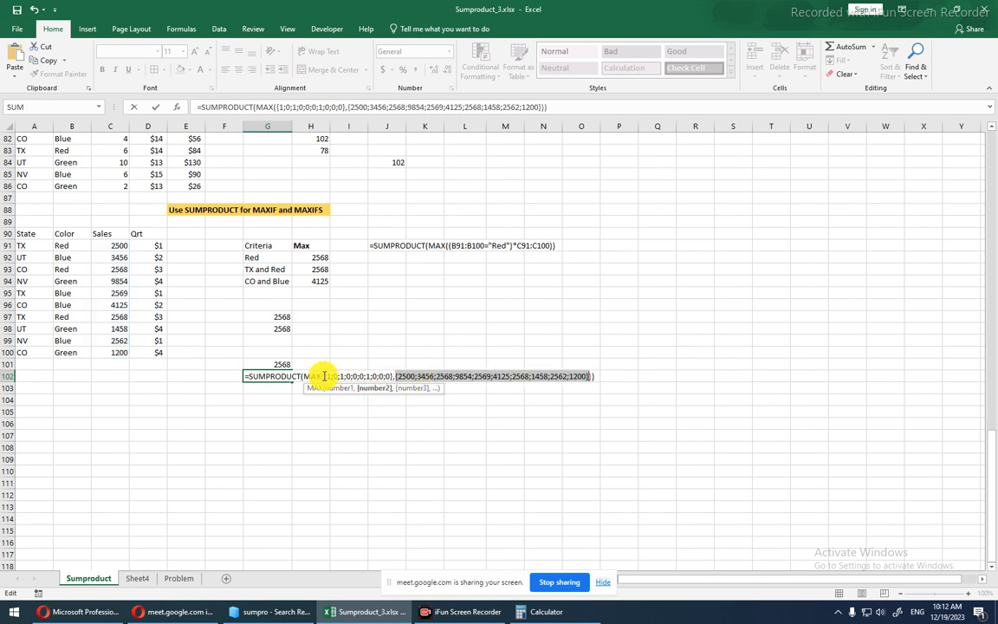
# Try to evaluate MAX's two comma-separated array arguments together in G102, and cancel the edit.
pyautogui.moveTo(324, 376); pyautogui.dragTo(589, 375)
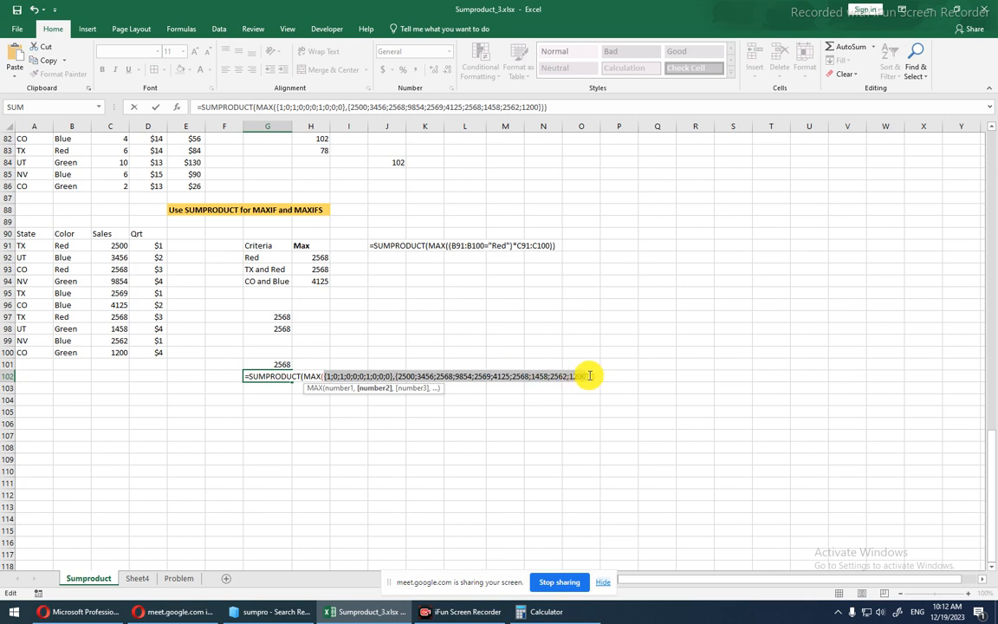
pyautogui.click(592, 376)
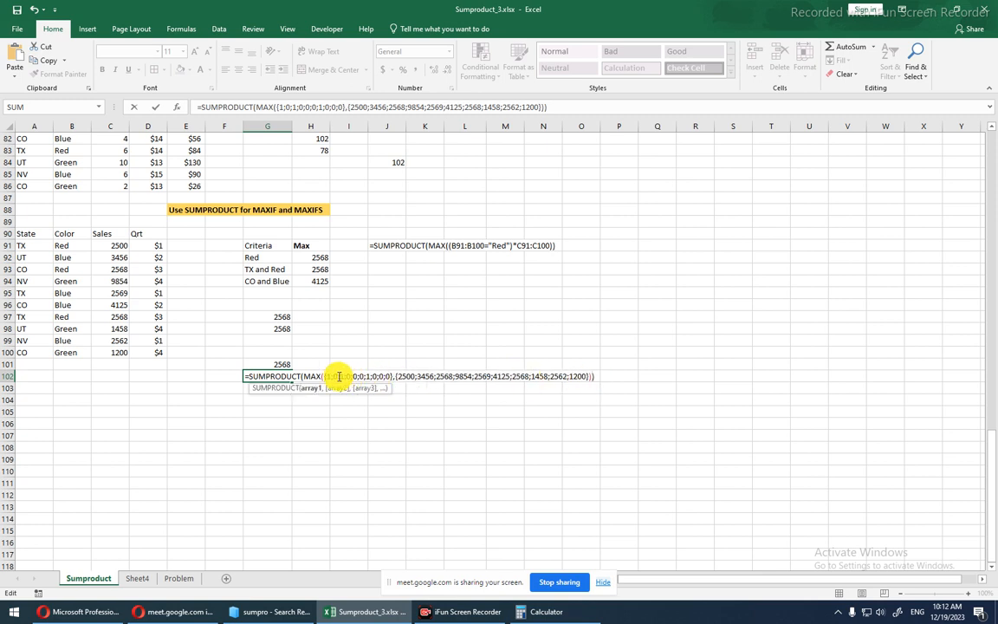
pyautogui.moveTo(325, 376); pyautogui.dragTo(589, 378)
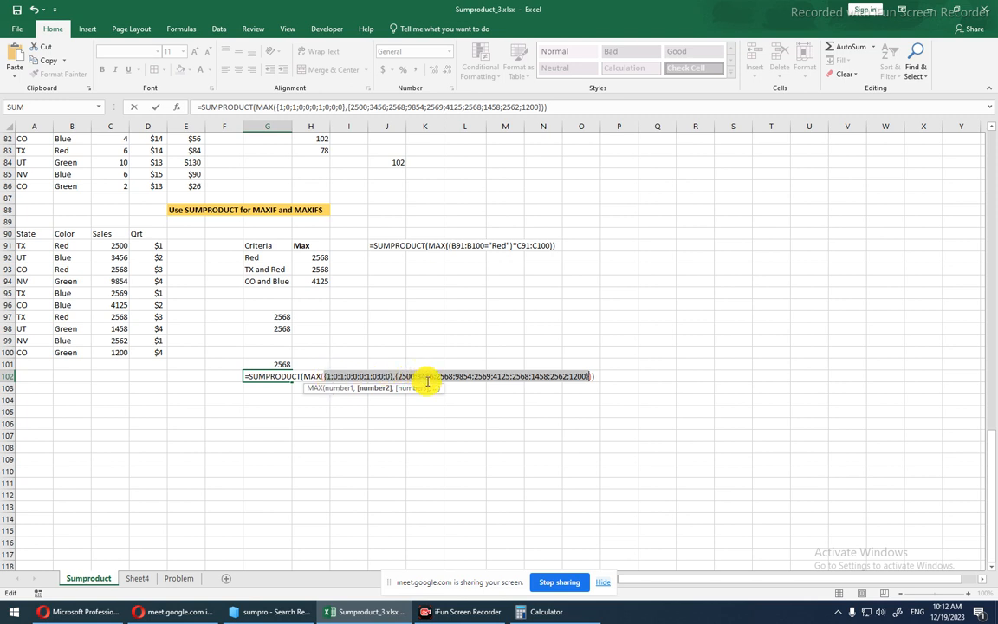
pyautogui.press('Return')
pyautogui.click(472, 370)
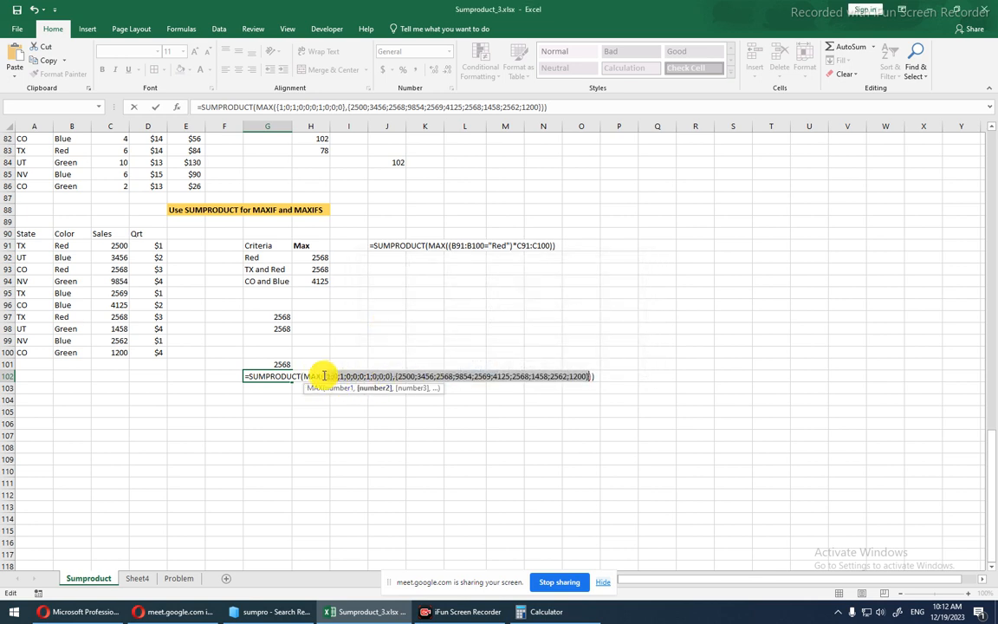
pyautogui.moveTo(324, 376); pyautogui.dragTo(600, 376)
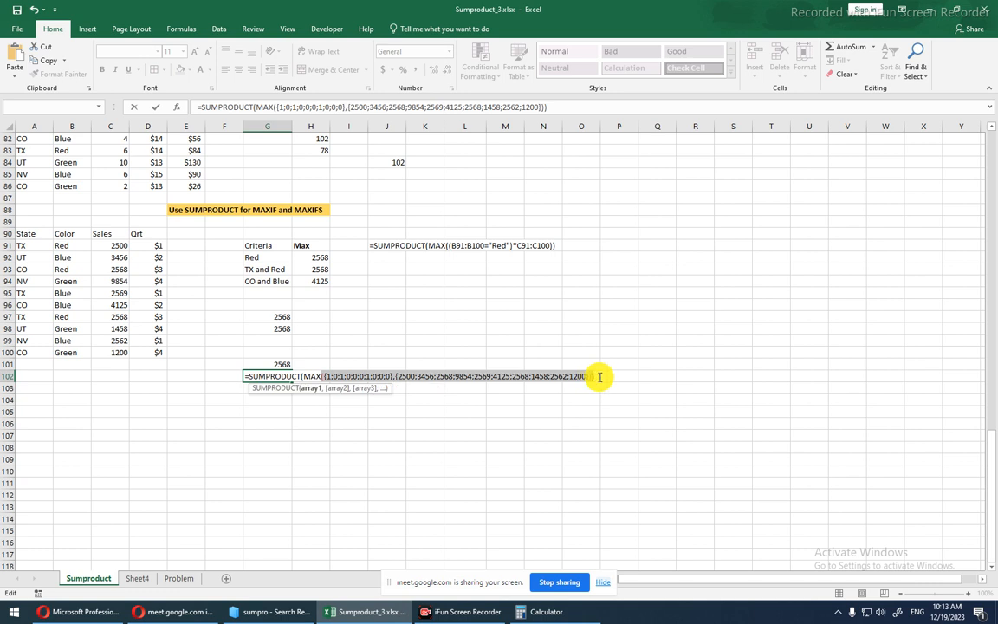
pyautogui.press('F9')
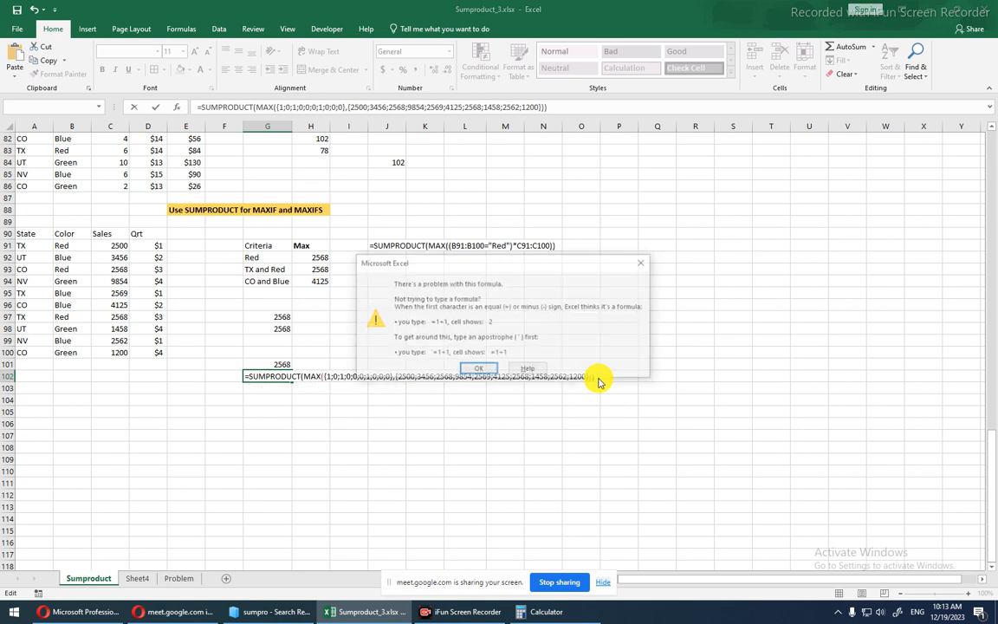
pyautogui.press('Return')
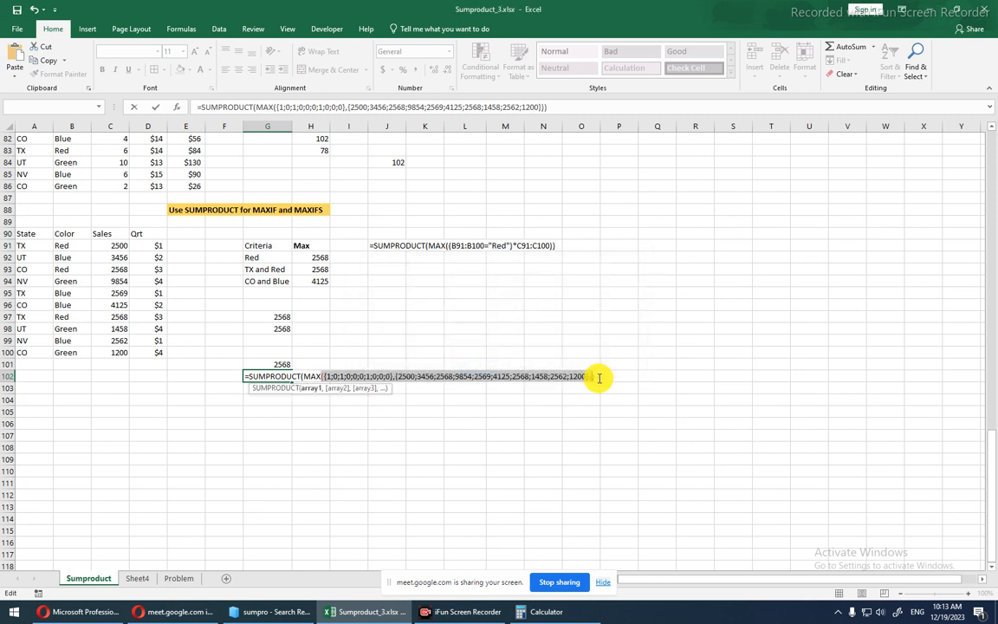
pyautogui.press('Escape')
# Replace the comma between --(B91:B100="red") and C91:C100 in G102's SUMPRODUCT formula with a multiplication sign.
pyautogui.press('F2')
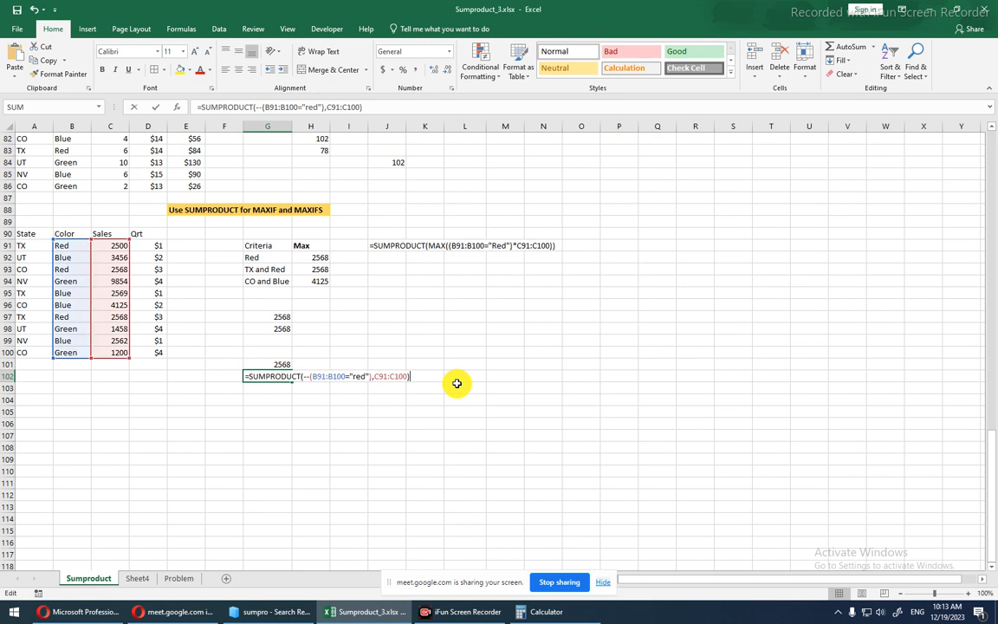
pyautogui.click(374, 377)
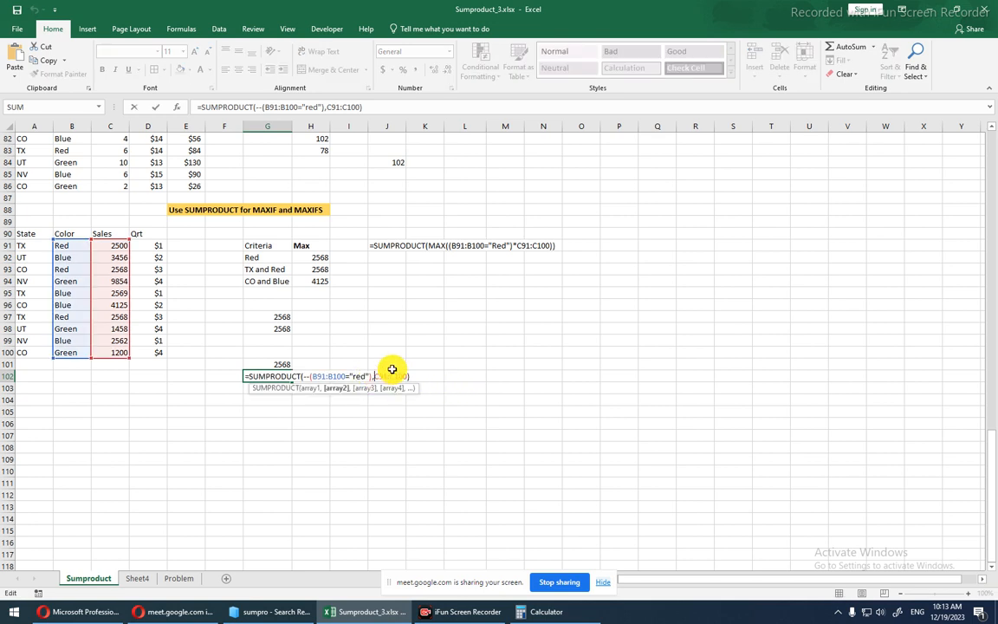
pyautogui.press('BackSpace')
pyautogui.write('*')
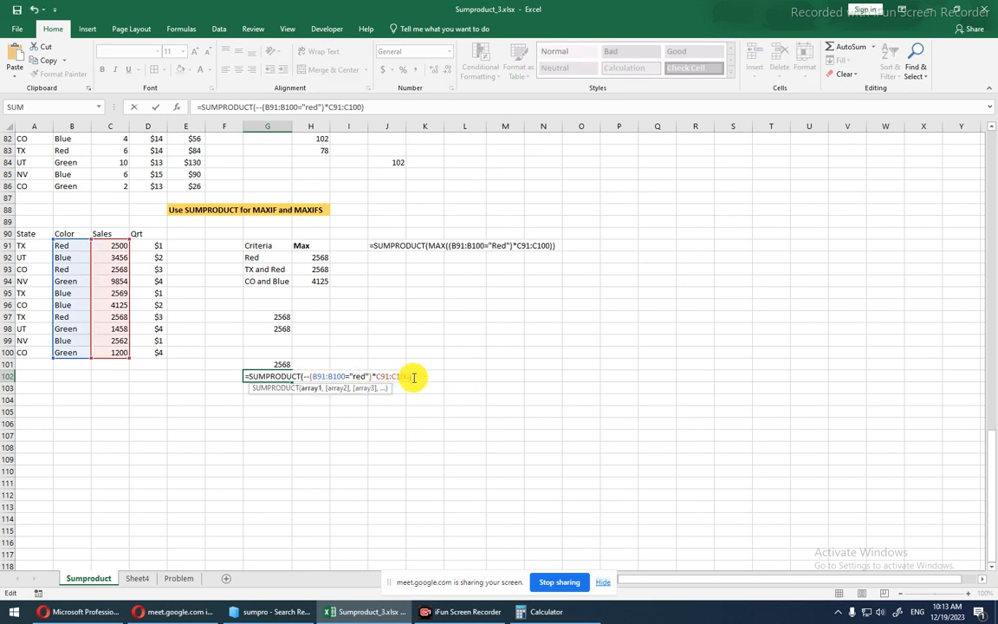
# Evaluate the --(B91:B100="red") and C91:C100 factors of G102's SUMPRODUCT product in place, one after another.
pyautogui.moveTo(301, 377); pyautogui.dragTo(411, 375)
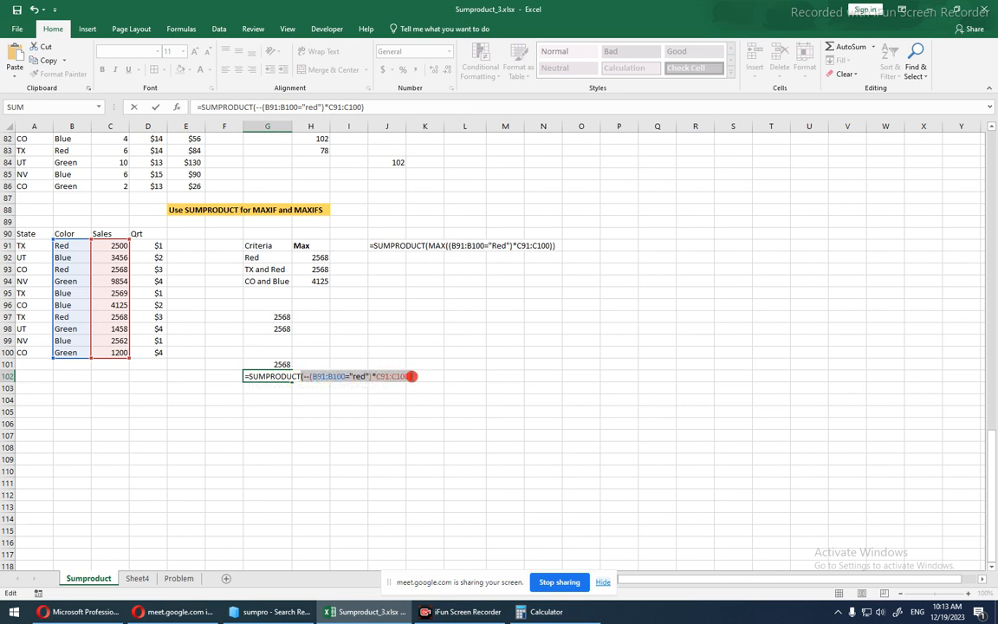
pyautogui.moveTo(304, 376); pyautogui.dragTo(407, 376)
pyautogui.press('F9')
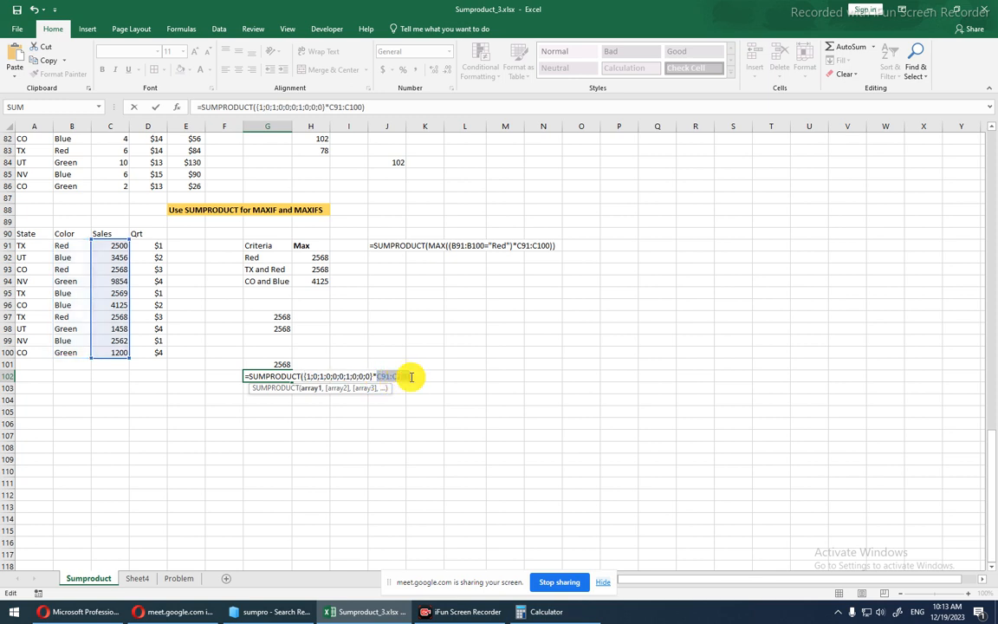
pyautogui.press('F9')
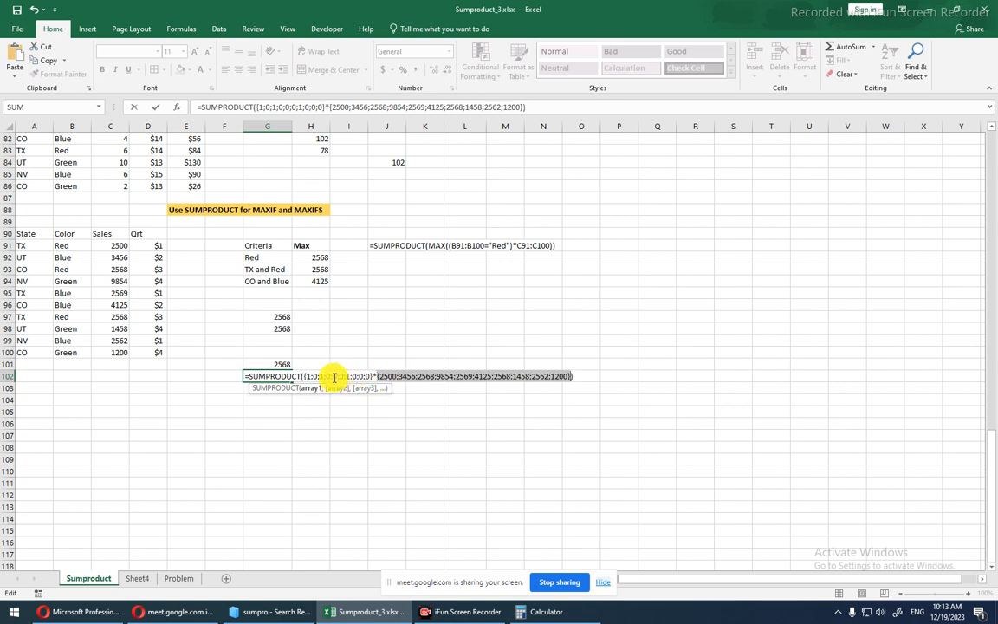
# Compare the leading entries of the two evaluated arrays in G102, and discard the formula edit.
pyautogui.moveTo(363, 379); pyautogui.dragTo(393, 379)
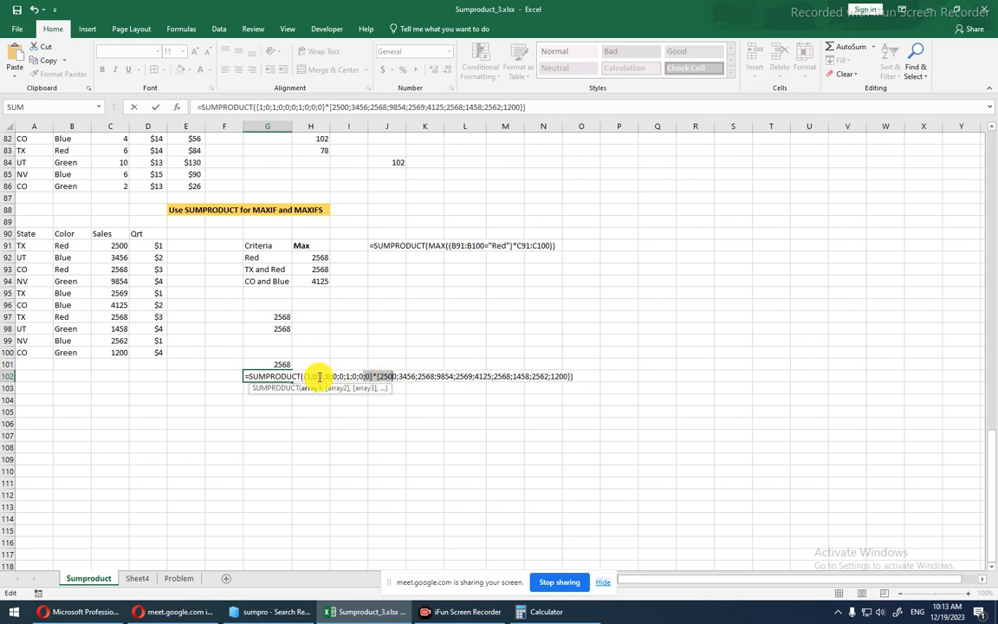
pyautogui.moveTo(303, 379); pyautogui.dragTo(318, 379)
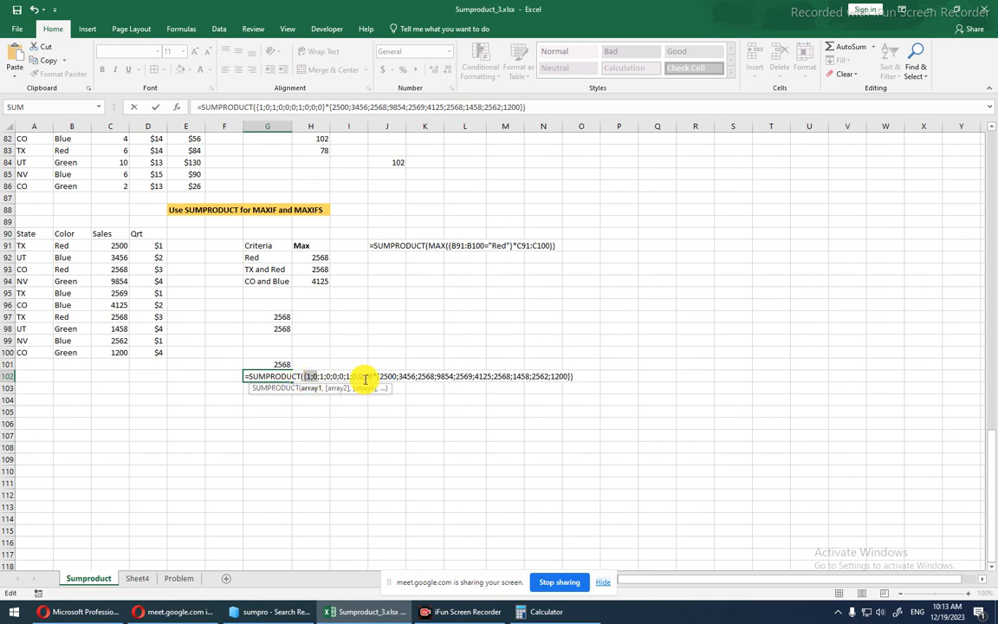
pyautogui.moveTo(380, 378); pyautogui.dragTo(412, 380)
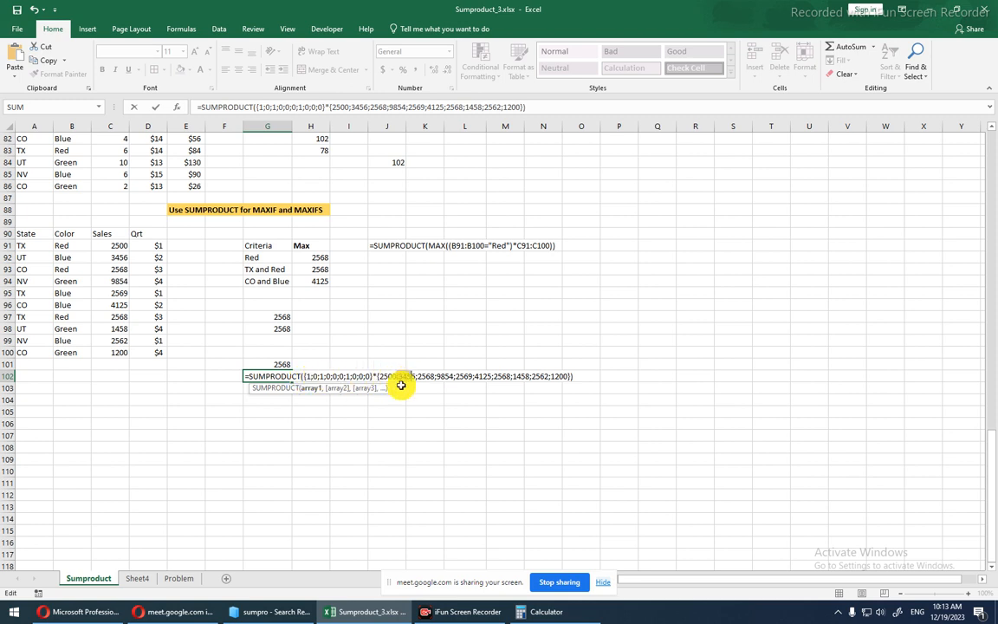
pyautogui.click(304, 379)
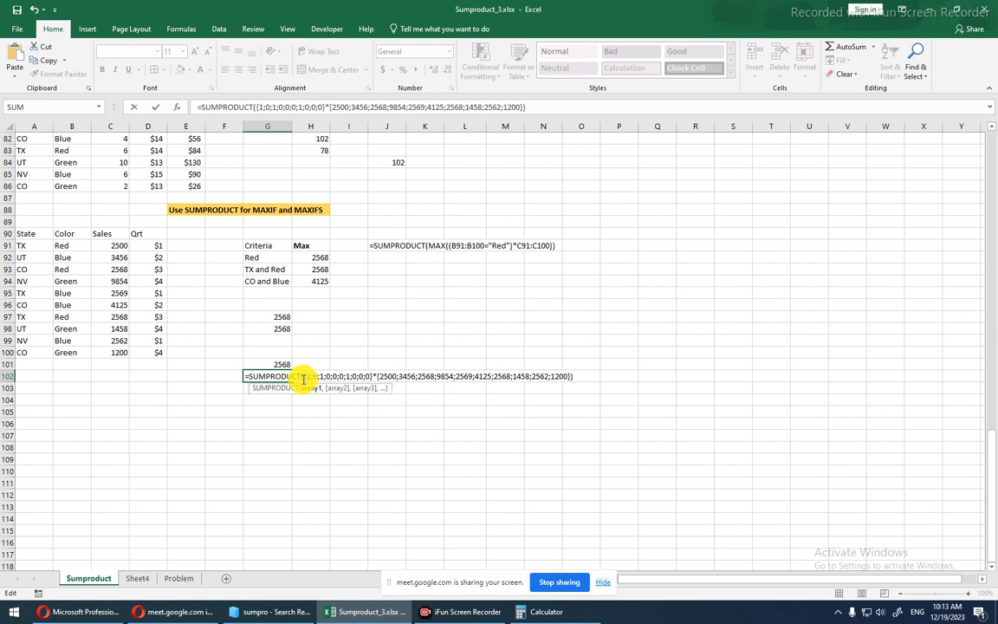
pyautogui.press('Escape')
# Insert MAX( after SUMPRODUCT's opening parenthesis in G102 and multiply --(B91:B100="red") by C91:C100 instead of separating them with a comma.
pyautogui.doubleClick(305, 379)
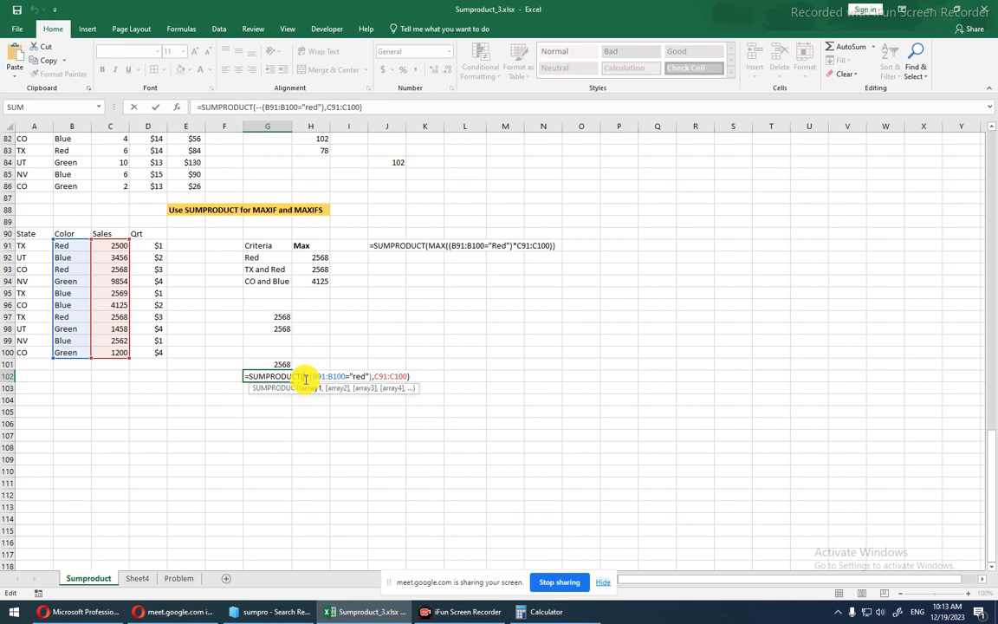
pyautogui.write('max')
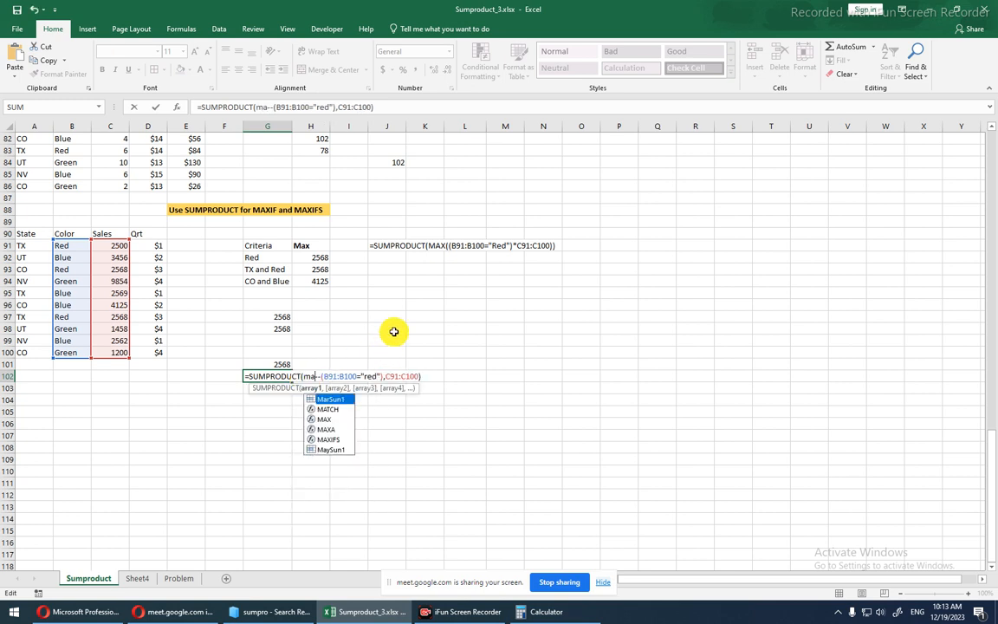
pyautogui.press('Tab')
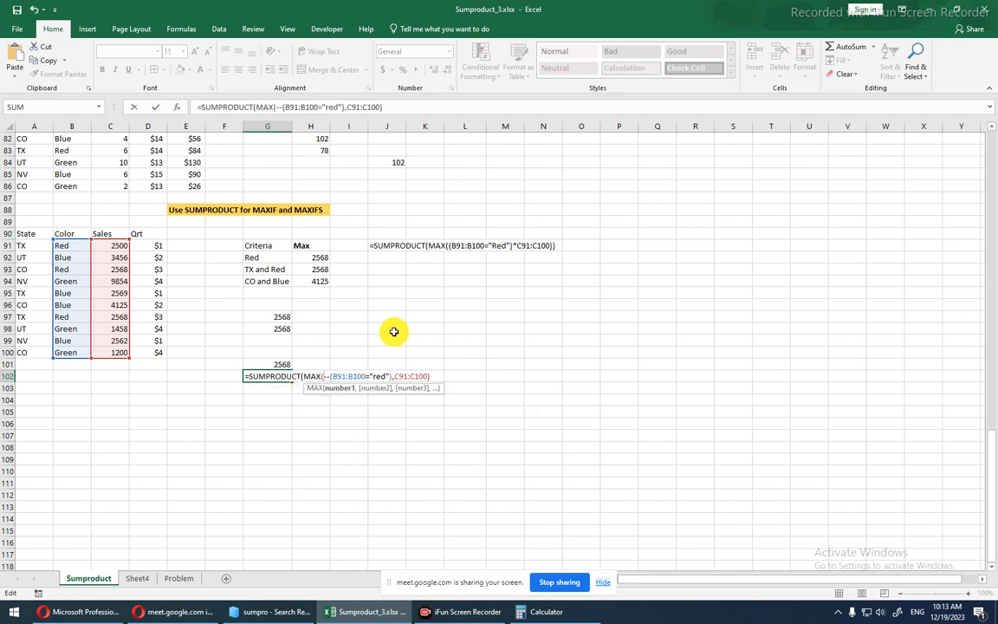
pyautogui.click(394, 377)
pyautogui.press('BackSpace')
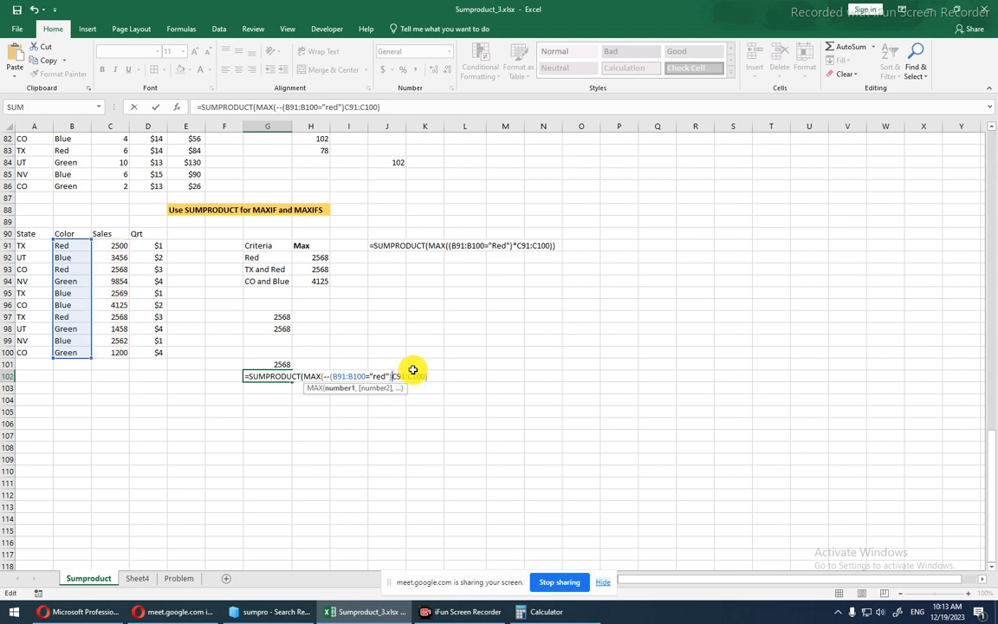
pyautogui.write('*')
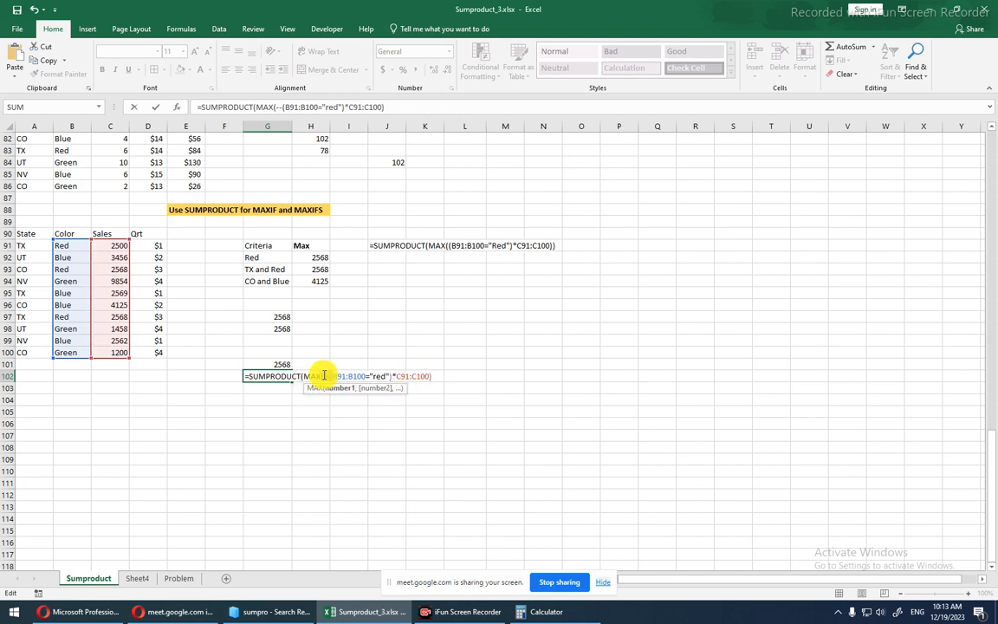
# Evaluate the whole --(B91:B100="red")*C91:C100 product inside G102's MAX in place, and undo the evaluation.
pyautogui.moveTo(323, 376); pyautogui.dragTo(431, 377)
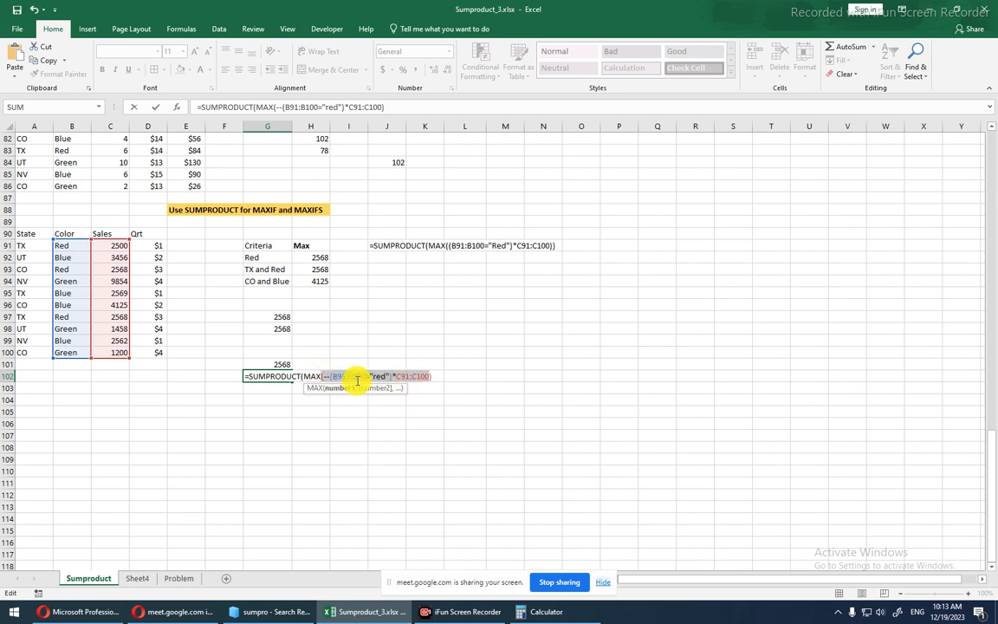
pyautogui.click(326, 376)
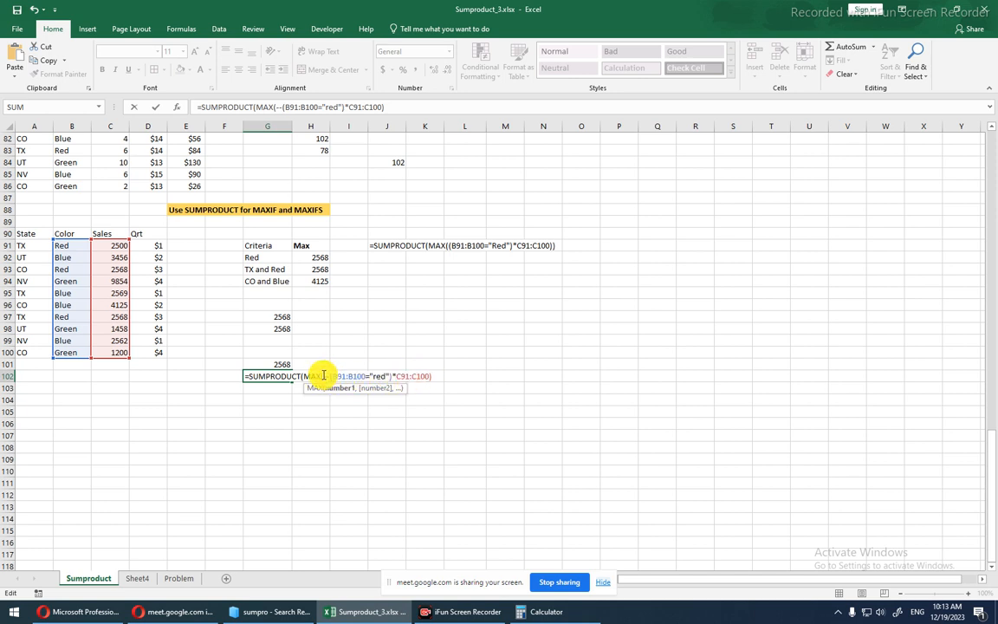
pyautogui.moveTo(325, 377); pyautogui.dragTo(431, 374)
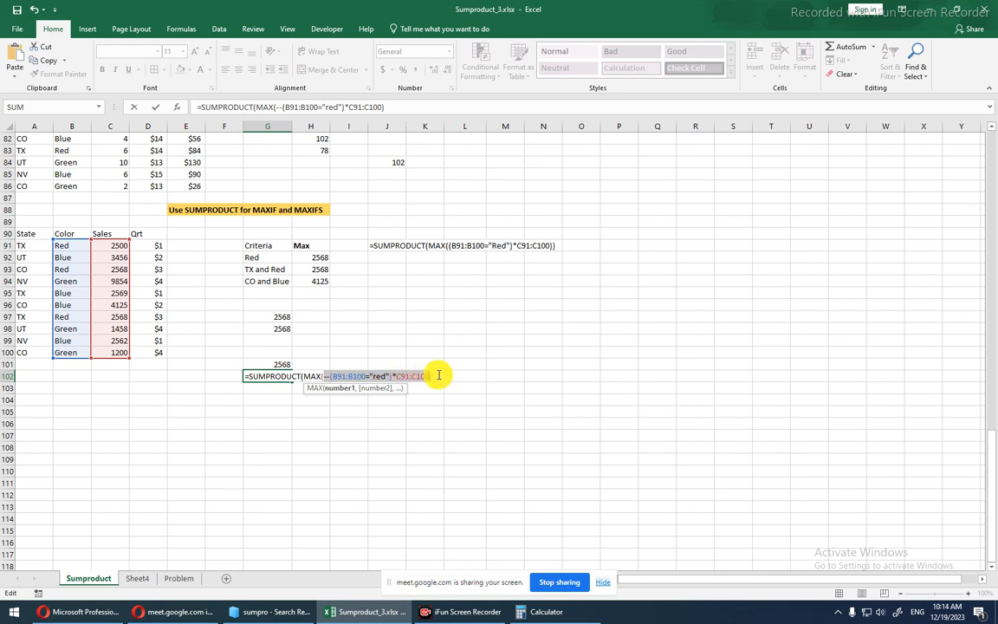
pyautogui.press('F9')
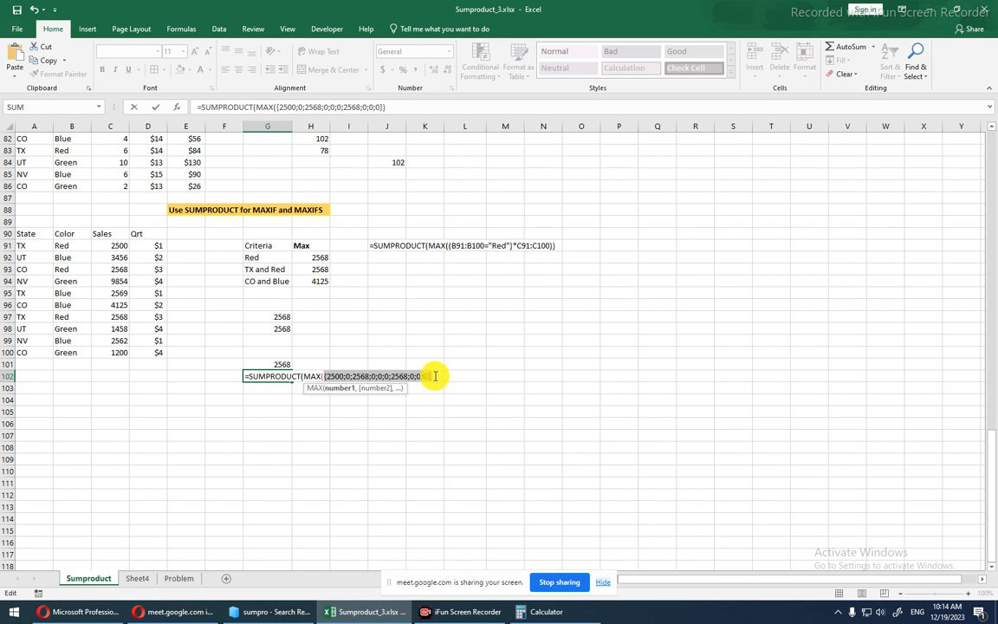
pyautogui.hotkey('ctrl', 'z')
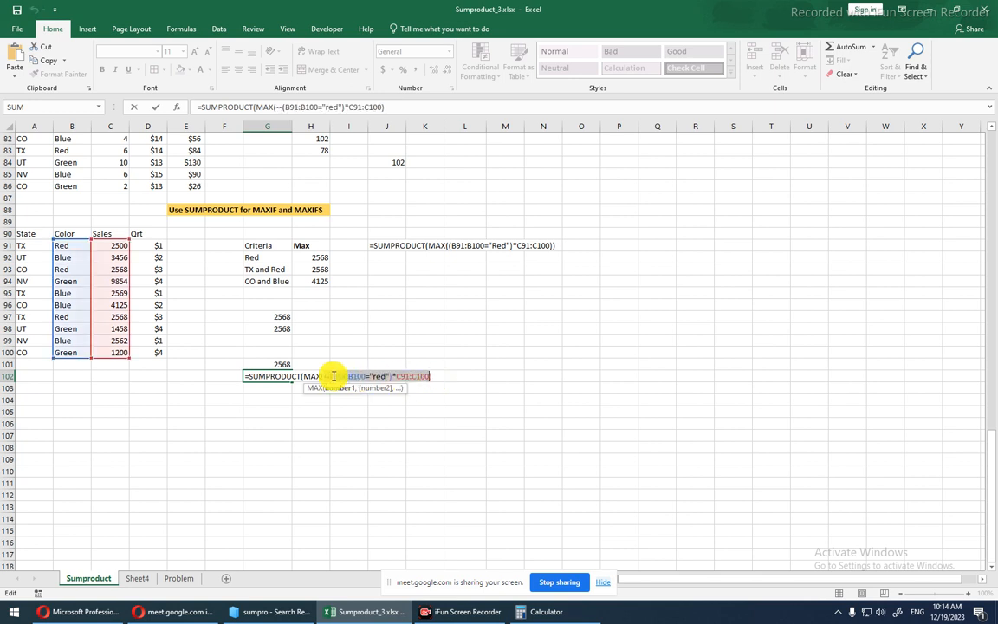
# Evaluate the --(B91:B100="red") factor inside G102's MAX in place, followed by the C91:C100 factor.
pyautogui.moveTo(325, 376); pyautogui.dragTo(400, 376)
pyautogui.press('F9')
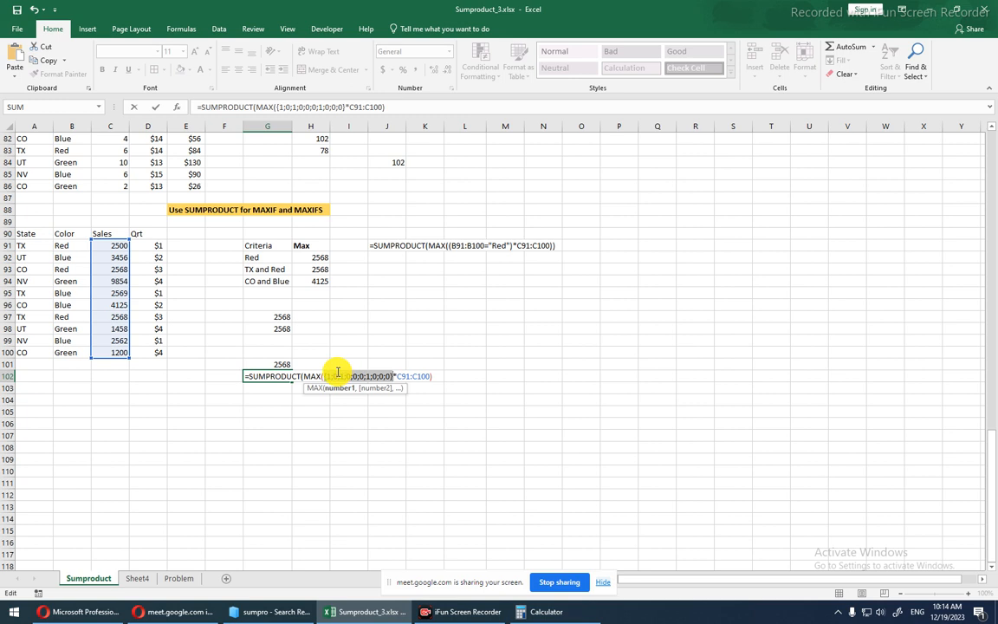
pyautogui.hotkey('ctrl', 'z')
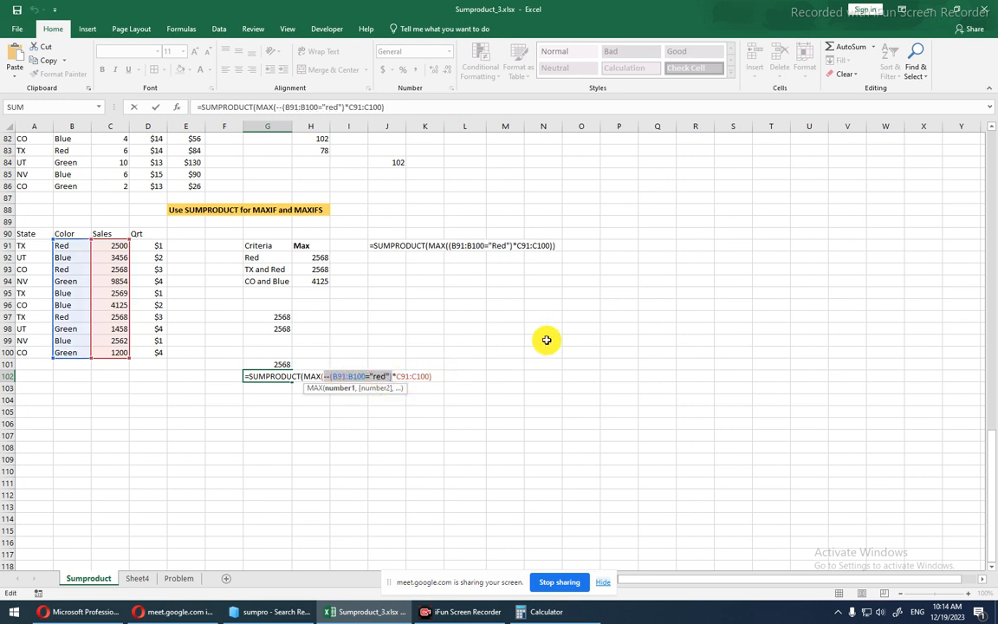
pyautogui.press('F9')
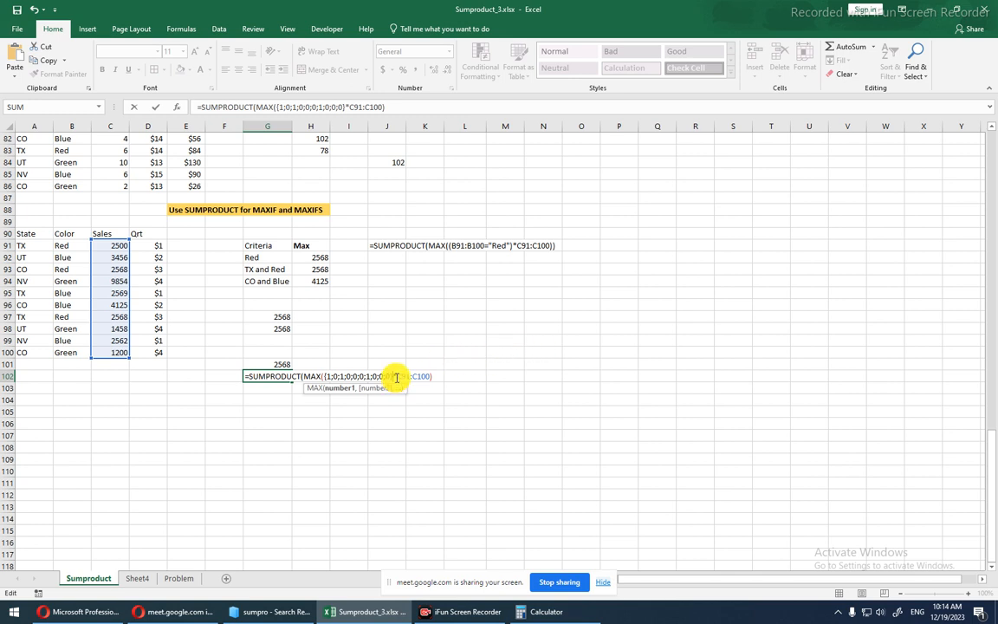
pyautogui.moveTo(397, 378); pyautogui.dragTo(431, 379)
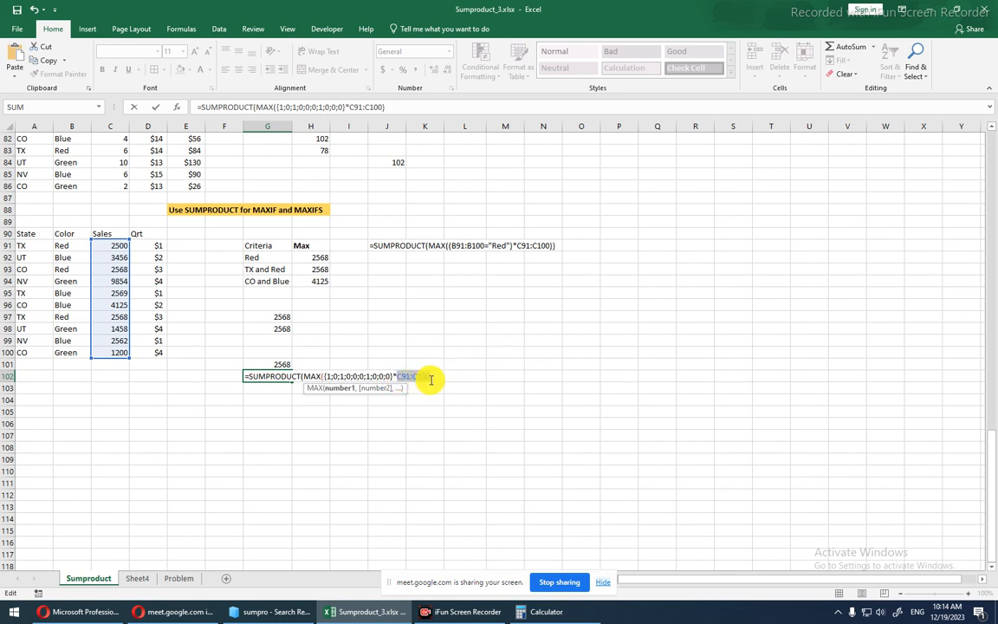
pyautogui.press('F9')
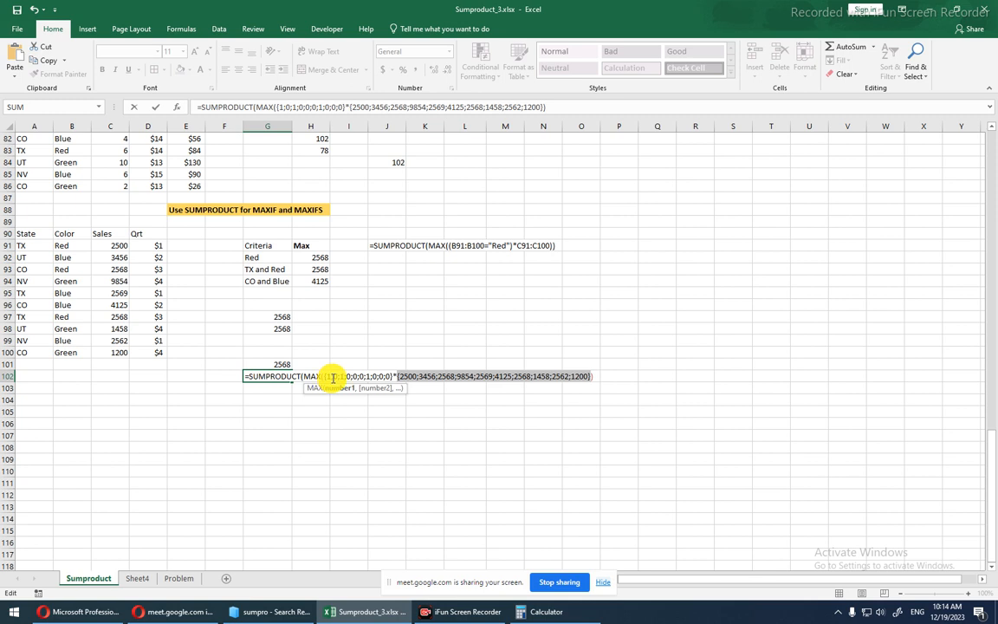
# Compare the second sales value and the criteria array within the evaluated product inside G102's MAX.
pyautogui.click(419, 376)
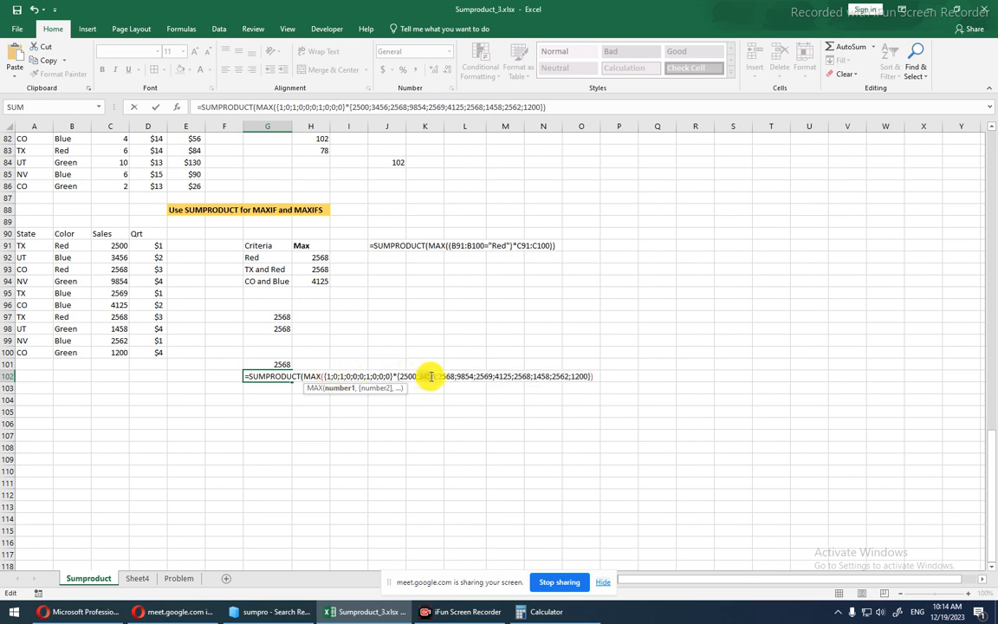
pyautogui.moveTo(436, 376); pyautogui.dragTo(404, 377)
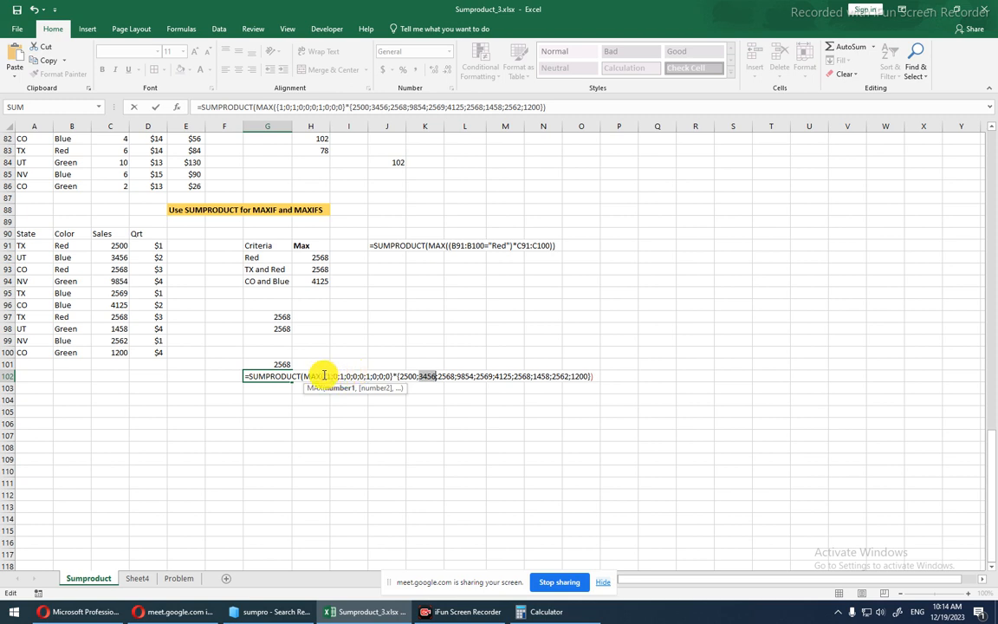
pyautogui.moveTo(324, 375); pyautogui.dragTo(395, 370)
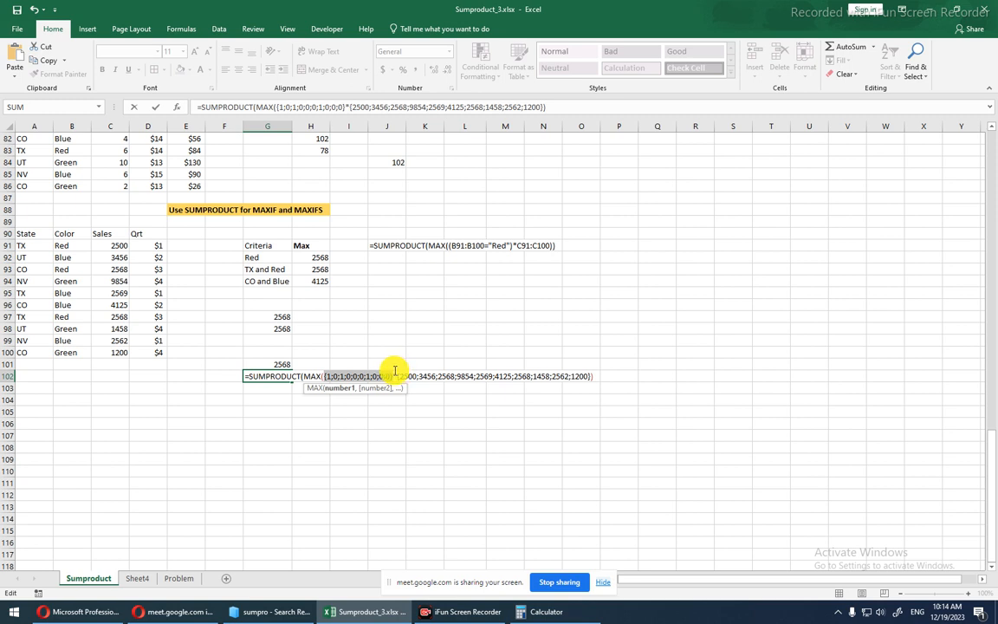
# Evaluate the multiplied arrays inside G102's MAX in place, followed by the whole MAX expression, and discard the edit.
pyautogui.moveTo(394, 371); pyautogui.dragTo(592, 378)
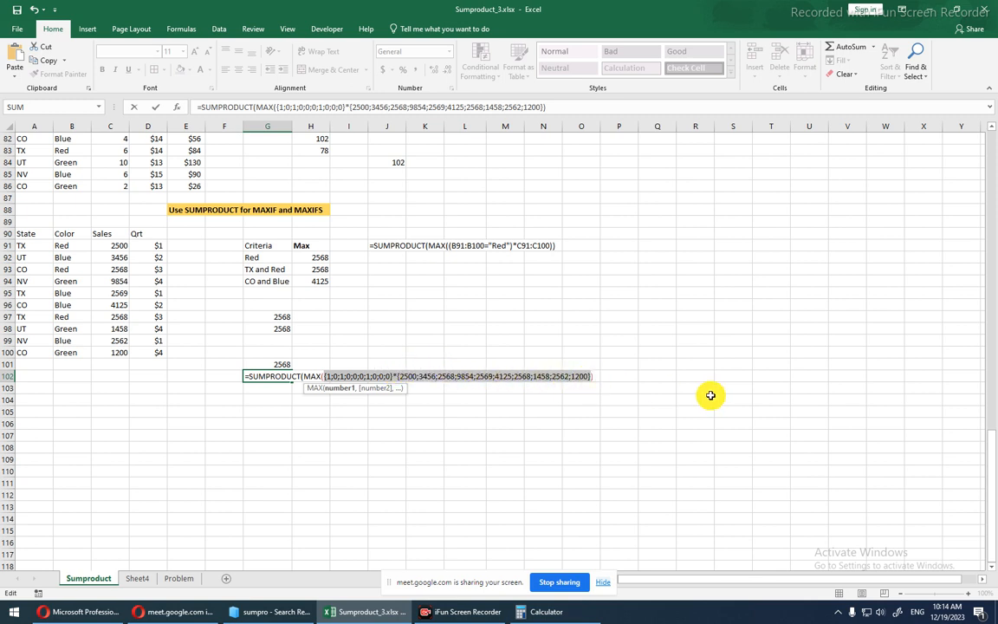
pyautogui.press('F9')
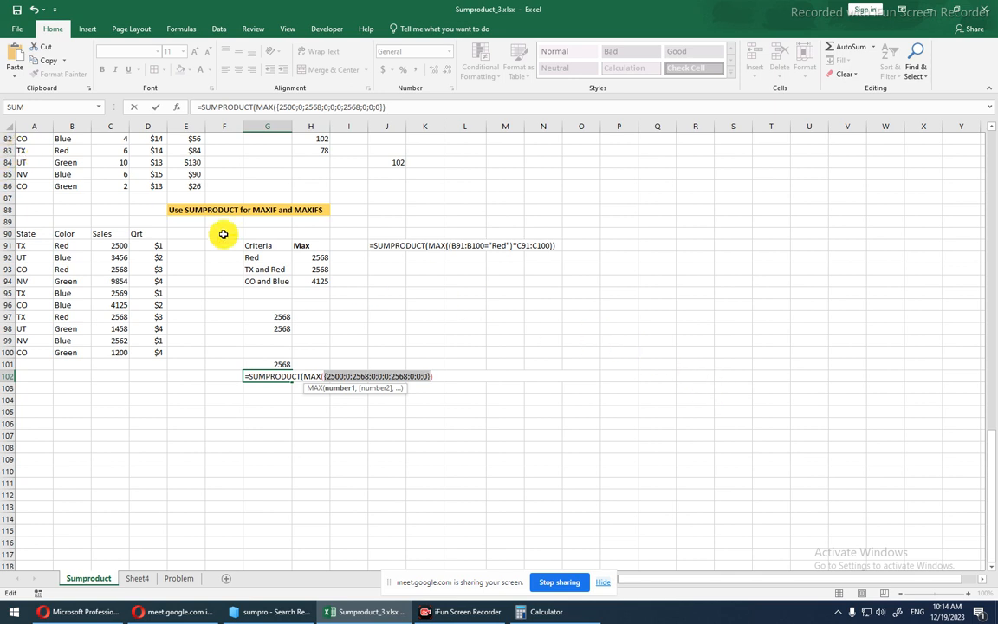
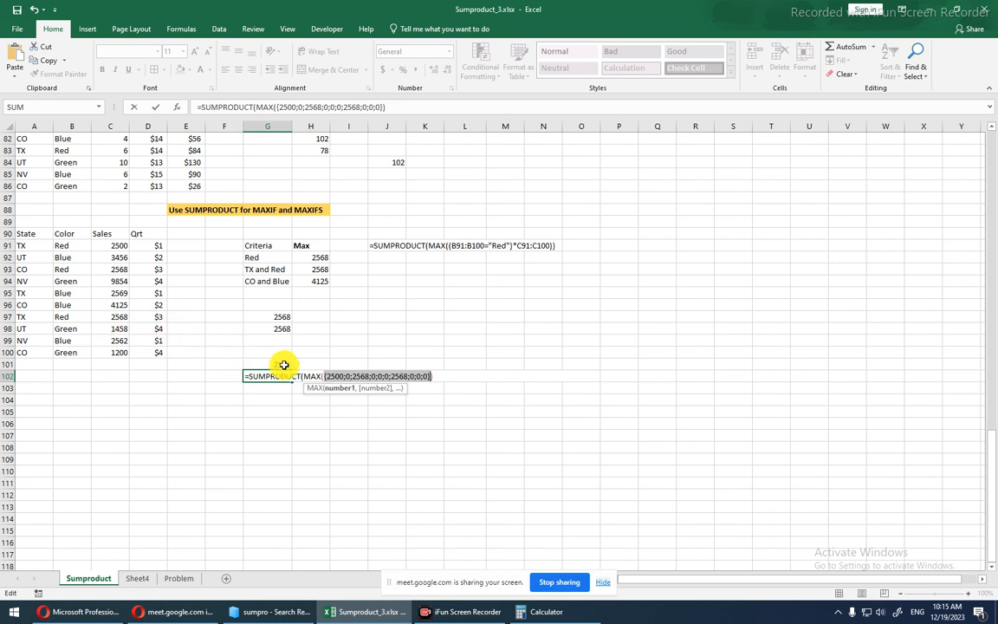
pyautogui.moveTo(305, 375); pyautogui.dragTo(373, 374)
pyautogui.click(432, 377)
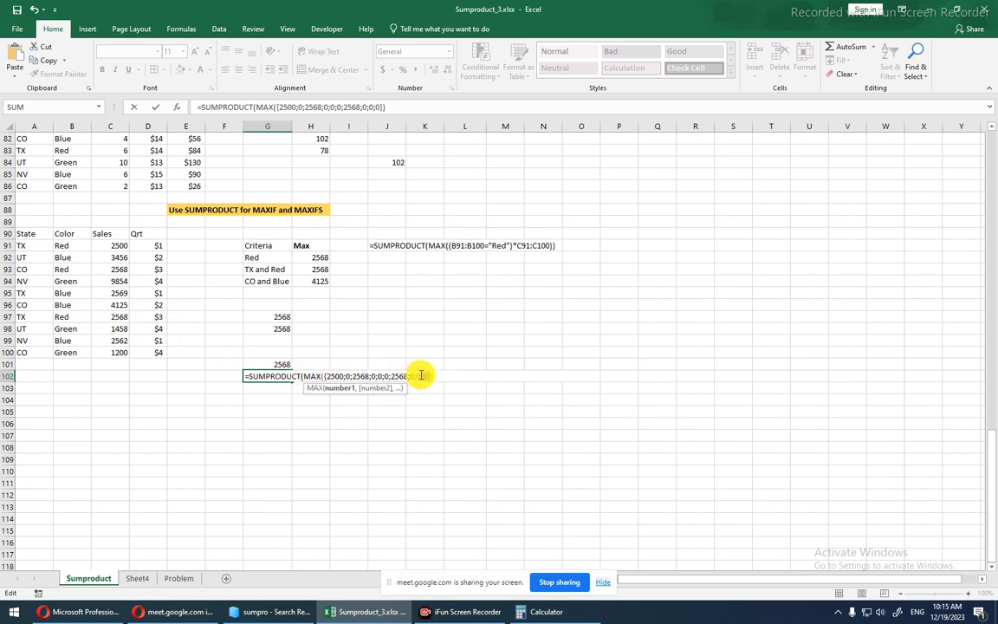
pyautogui.moveTo(305, 377); pyautogui.dragTo(430, 379)
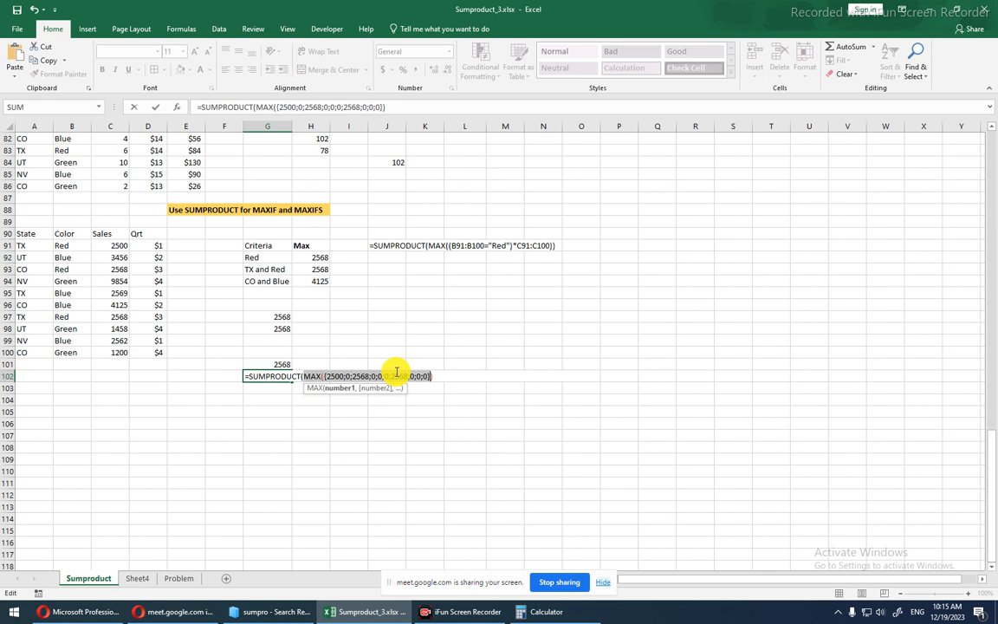
pyautogui.press('F9')
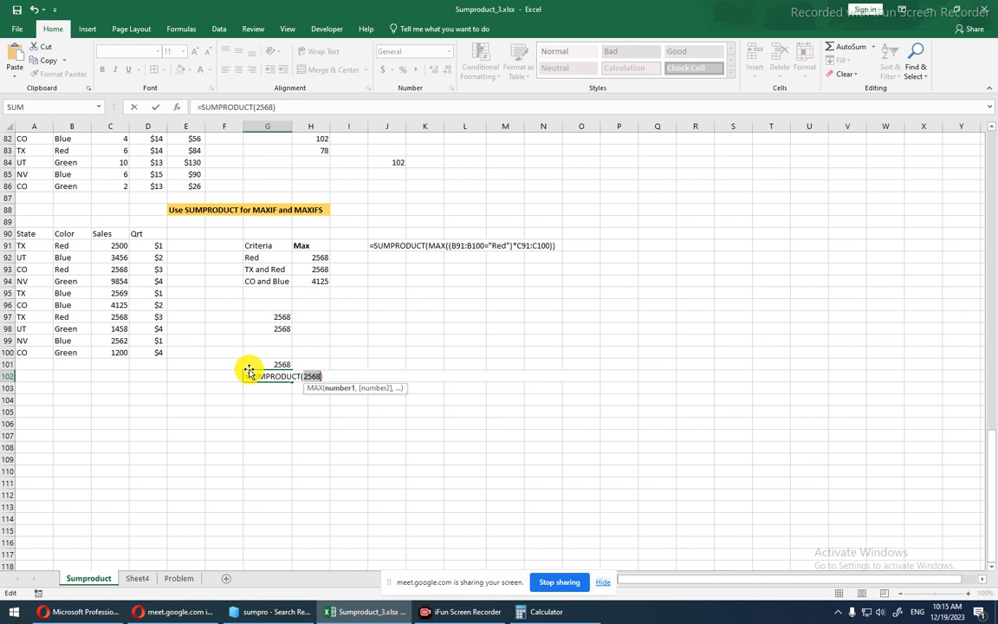
pyautogui.press('Escape')
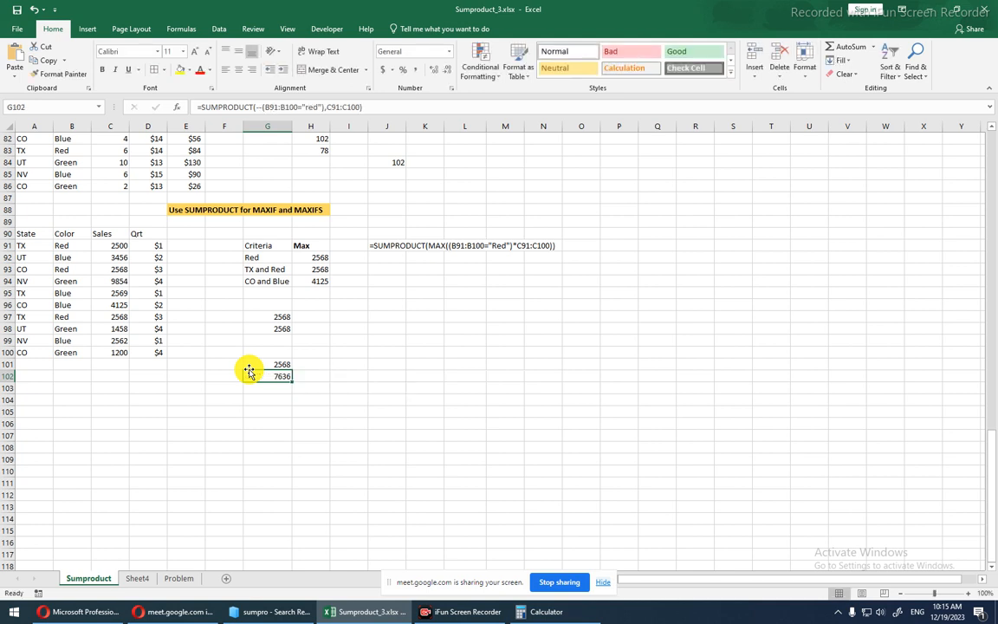
# Change G102 to =SUMPRODUCT(MAX(--(B91:B100="red")*C91:C100)), accepting the correction for the missing closing parenthesis.
pyautogui.press('F2')
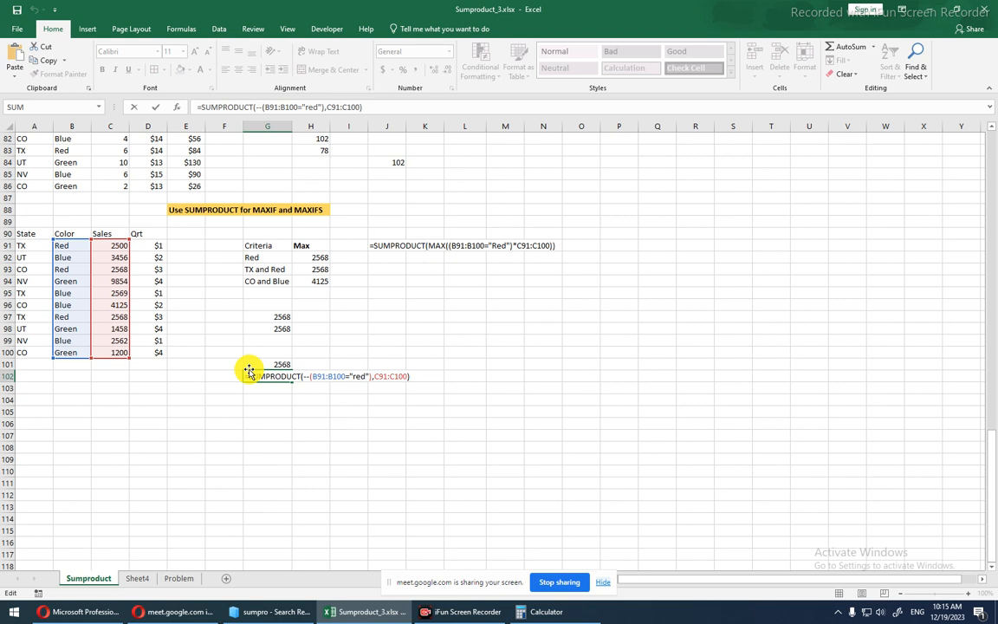
pyautogui.doubleClick(317, 373)
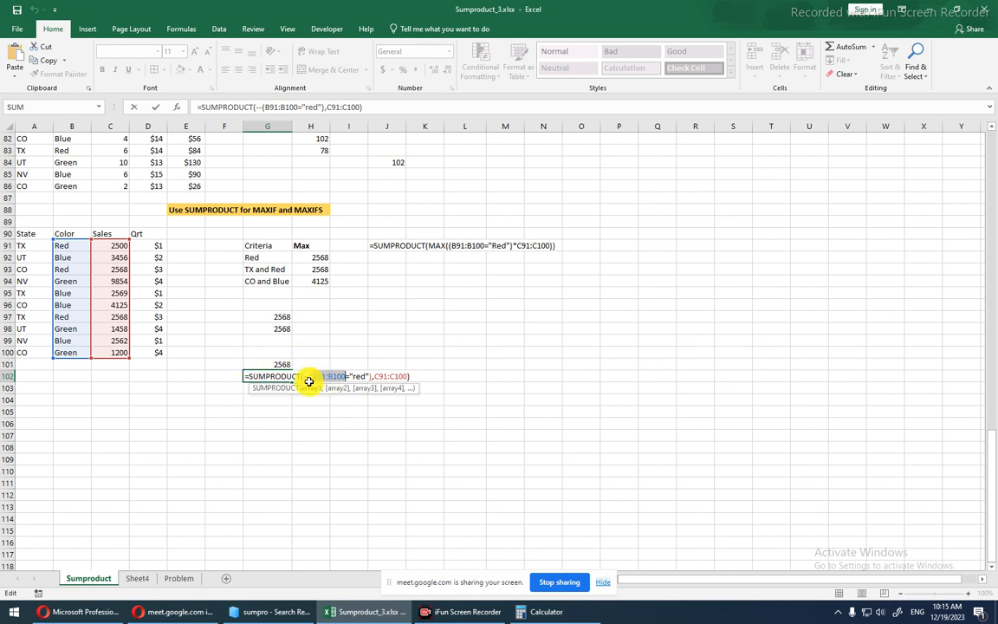
pyautogui.click(305, 378)
pyautogui.write('max')
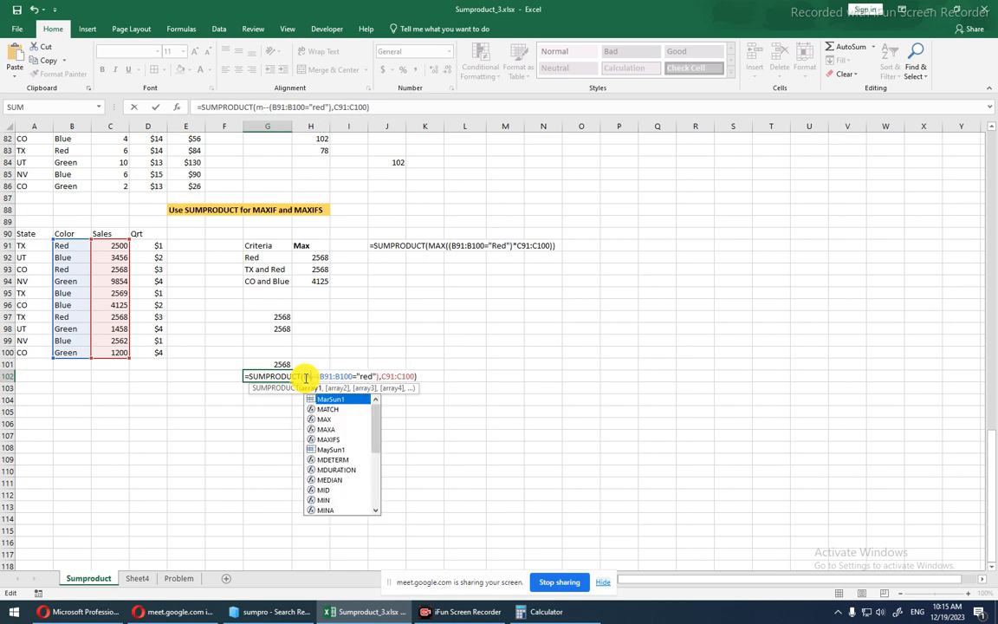
pyautogui.press('Tab')
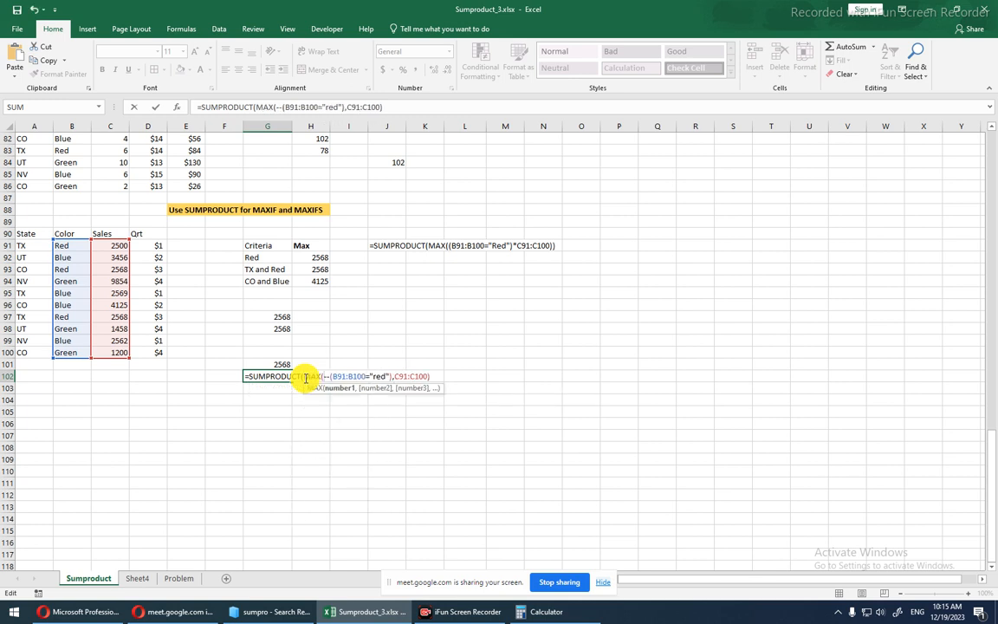
pyautogui.click(395, 376)
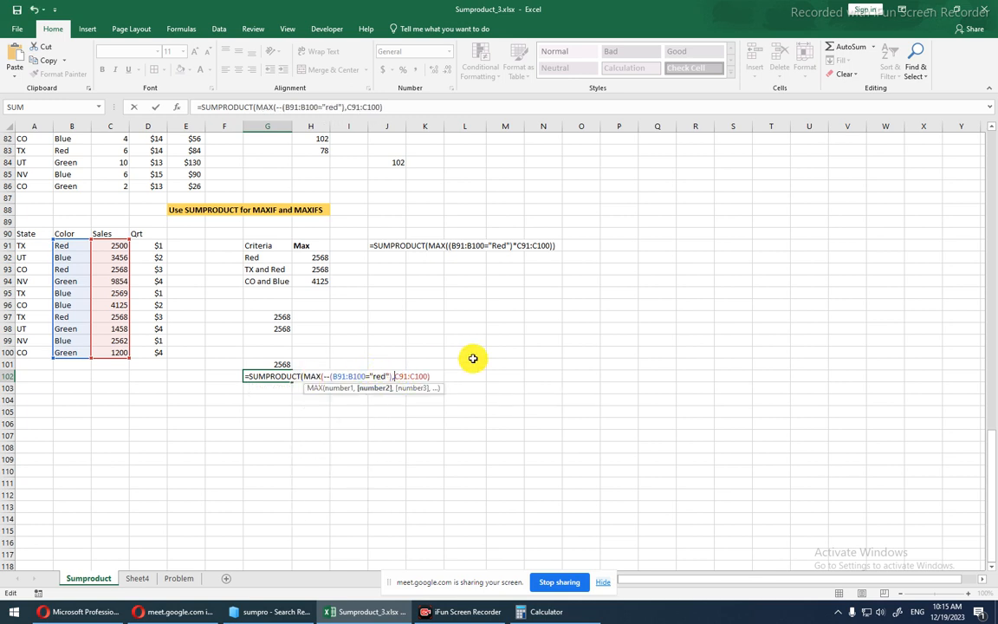
pyautogui.press('BackSpace')
pyautogui.write('*')
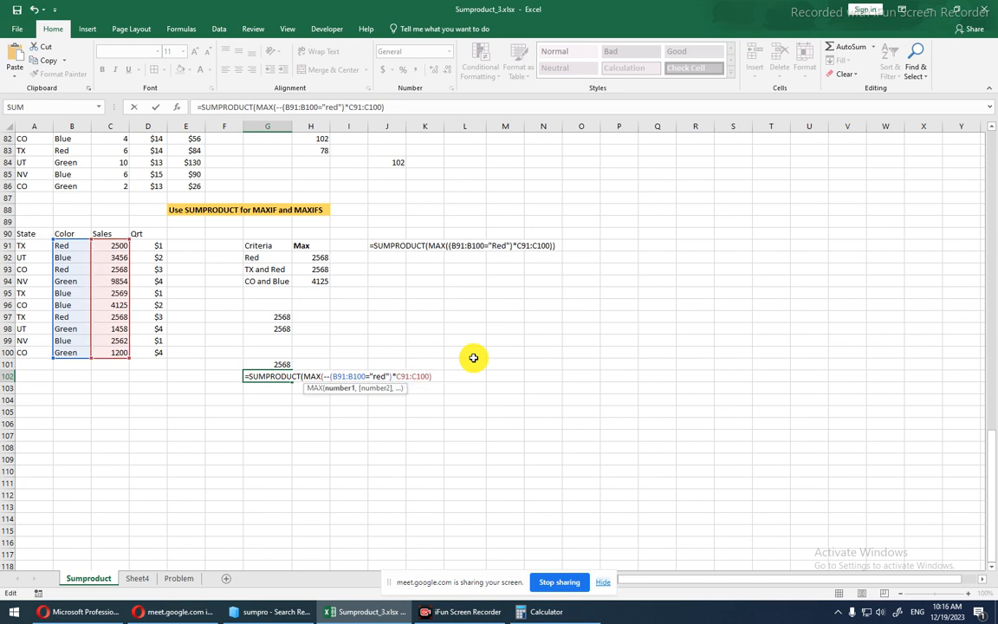
pyautogui.press('Return')
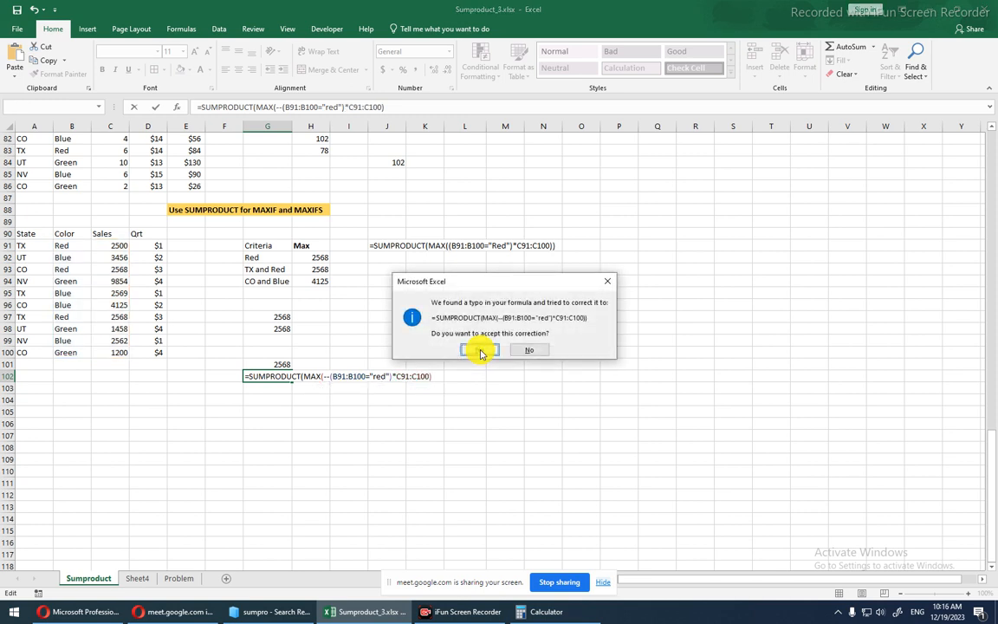
pyautogui.click(480, 350)
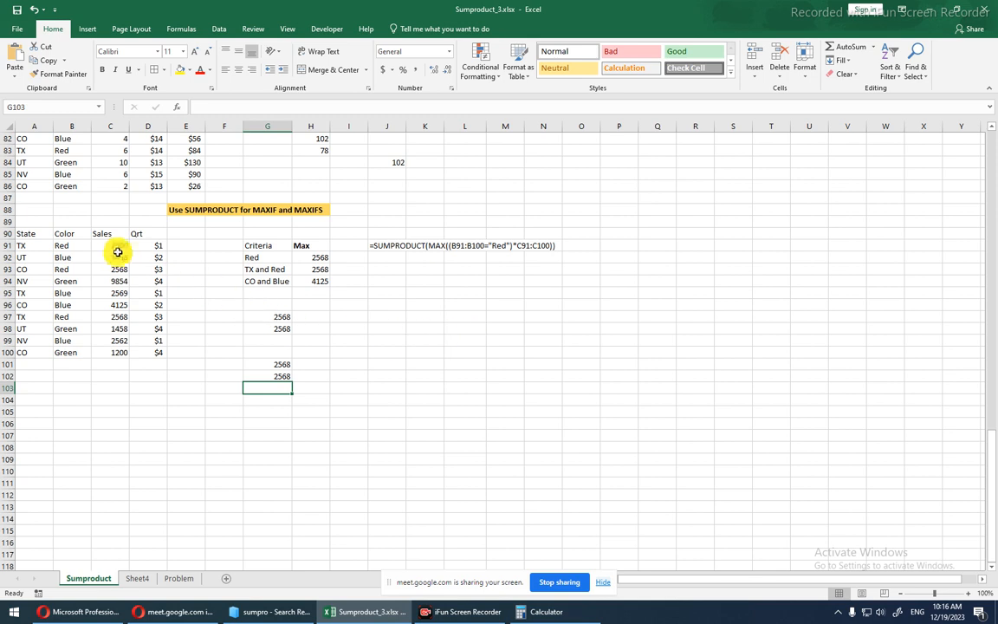
# Check the first Red row in B91:C91 and review the completed SUMPRODUCT and MAX formula in G102.
pyautogui.moveTo(82, 245); pyautogui.dragTo(116, 245)
pyautogui.click(279, 375)
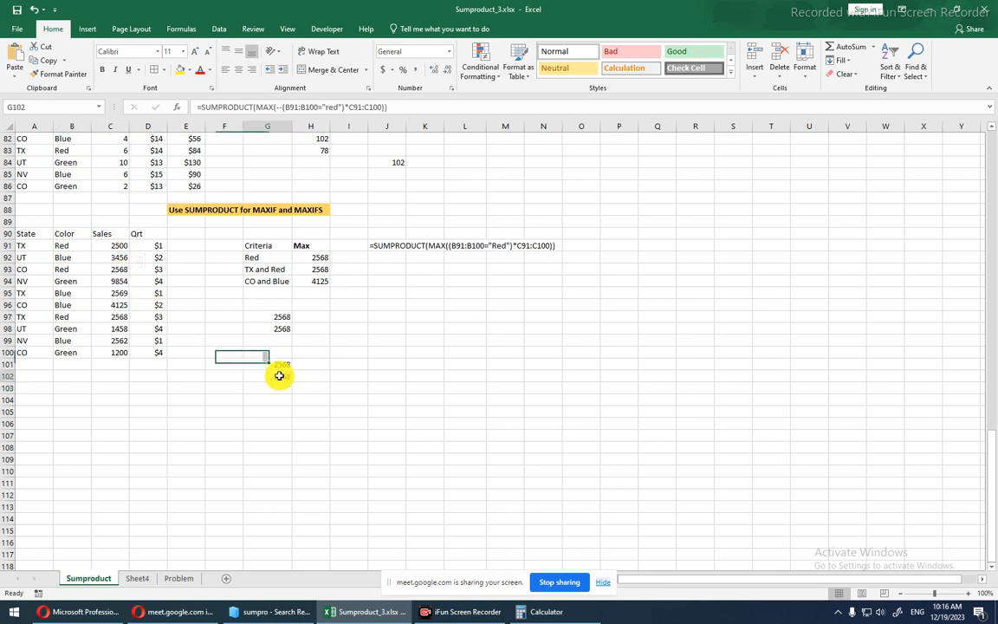
pyautogui.doubleClick(279, 375)
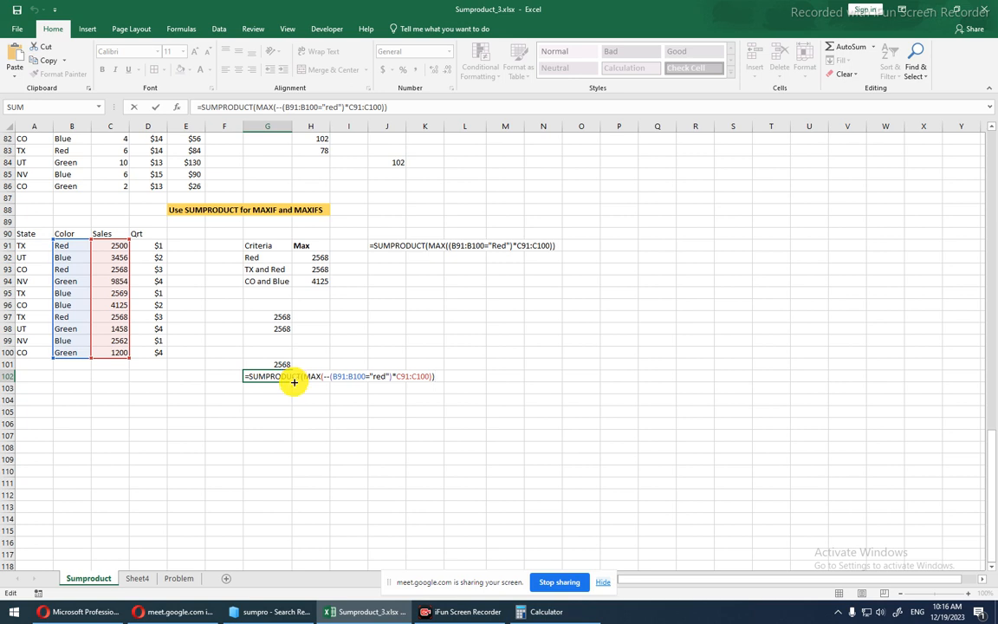
pyautogui.press('Return')
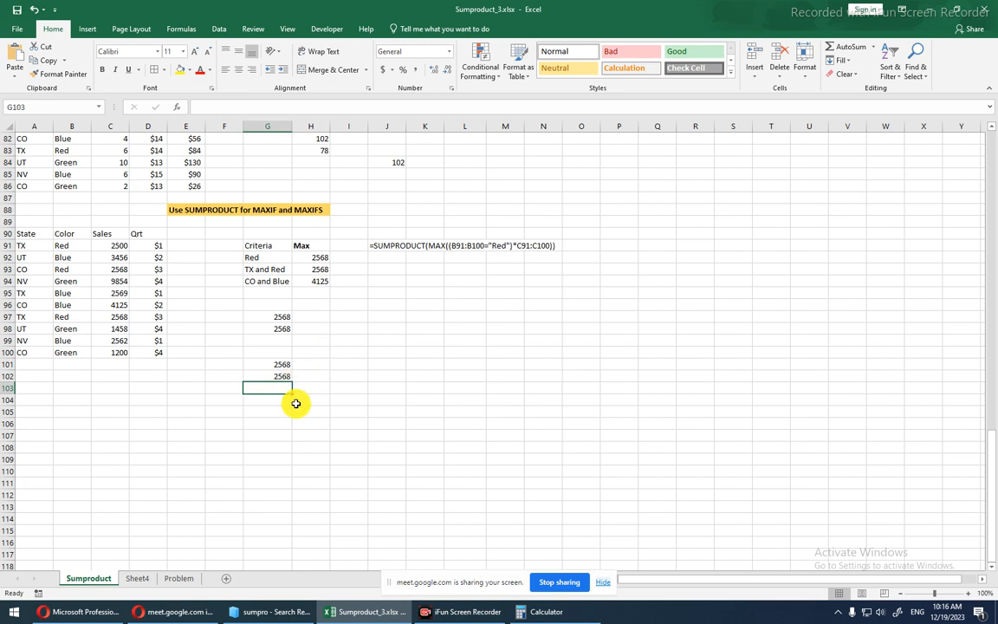
# Enter =IF(B91:B100="Red",C91:C100) in G104.
pyautogui.click(286, 403)
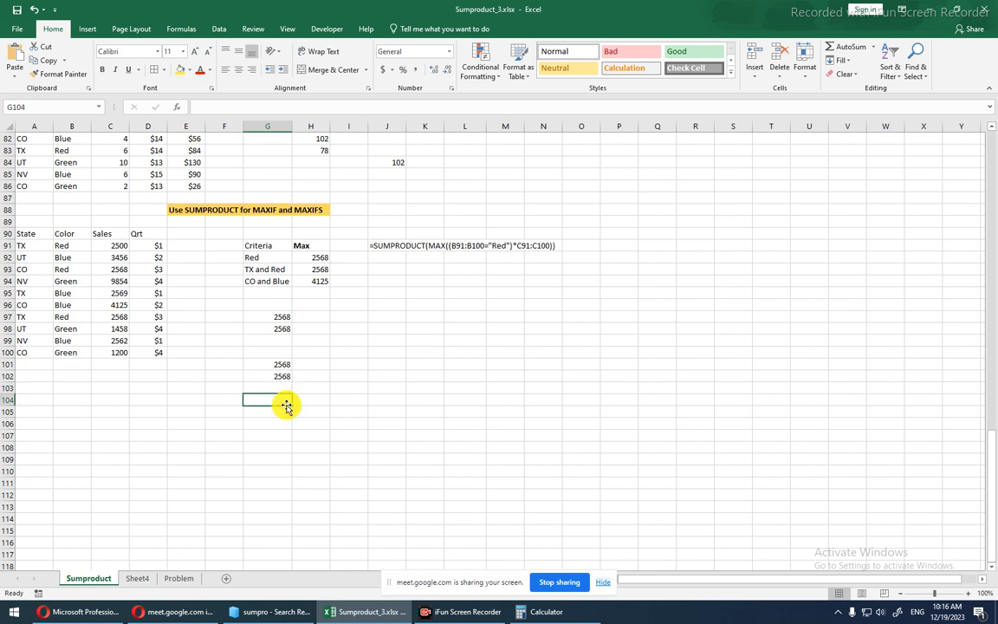
pyautogui.write('=')
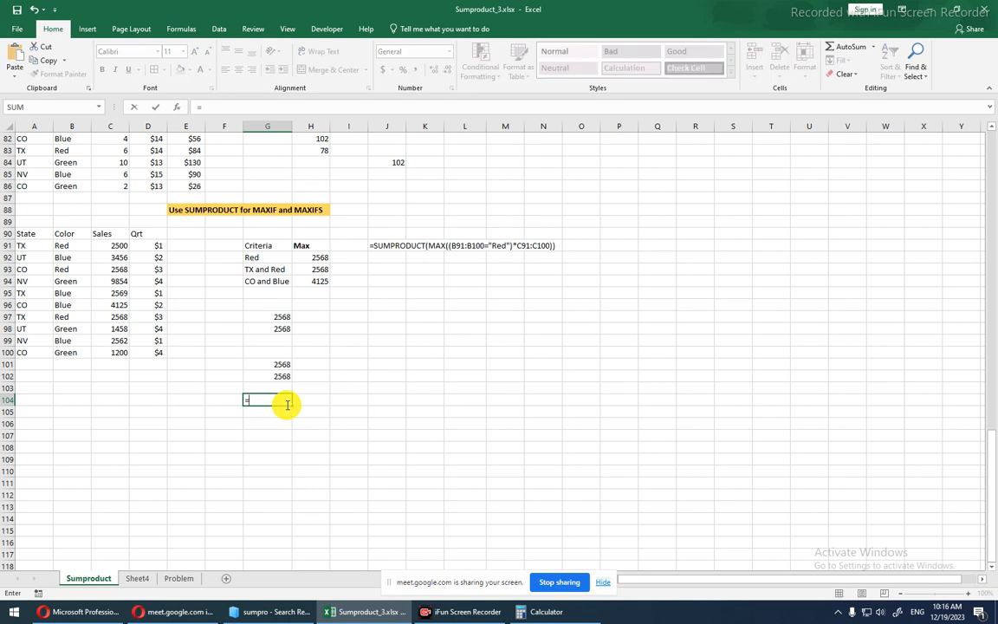
pyautogui.write('IF(')
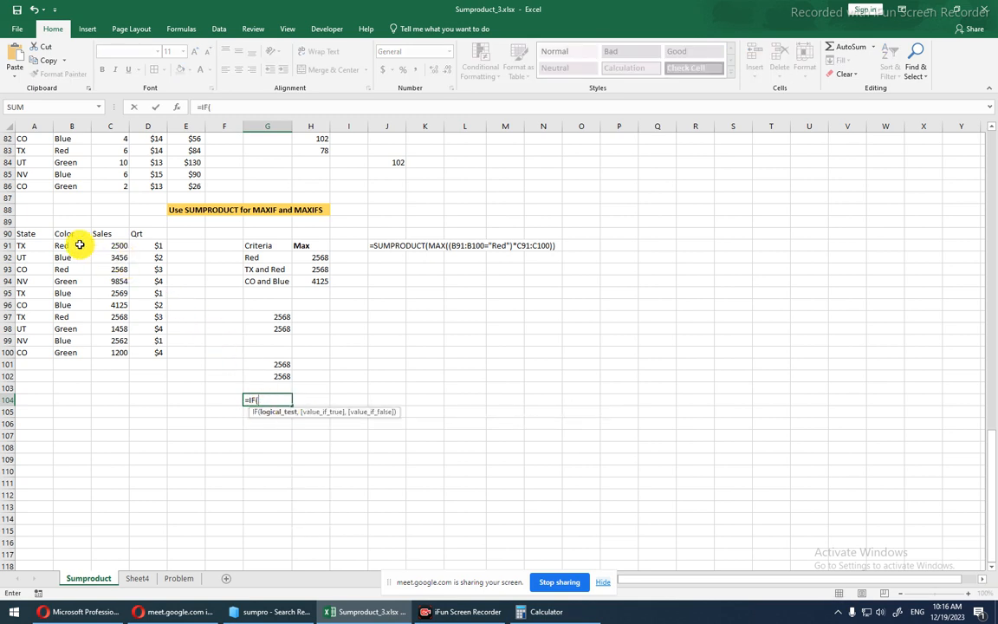
pyautogui.moveTo(79, 246); pyautogui.dragTo(72, 348)
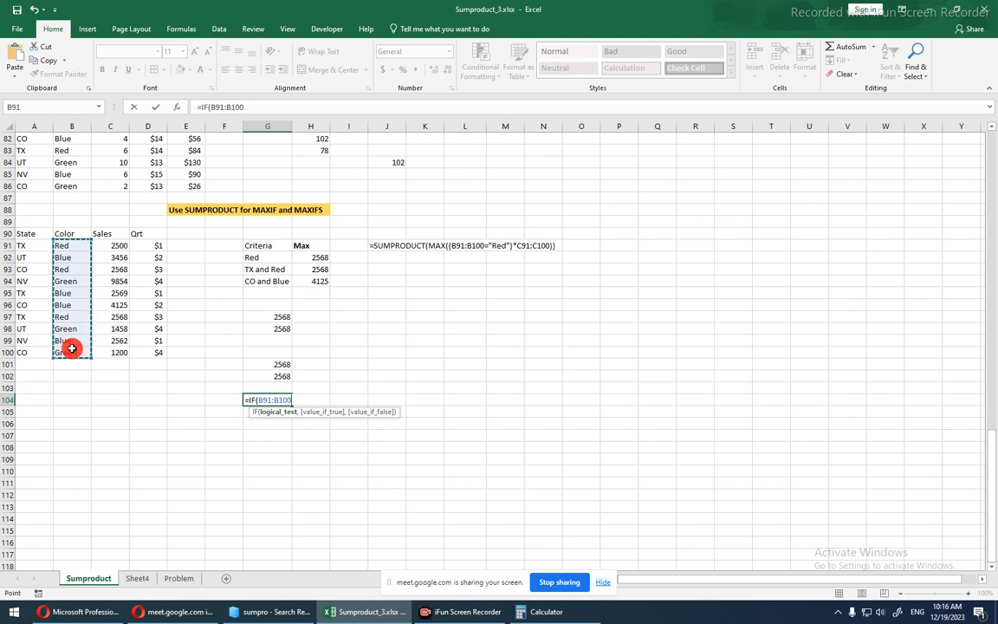
pyautogui.write('=')
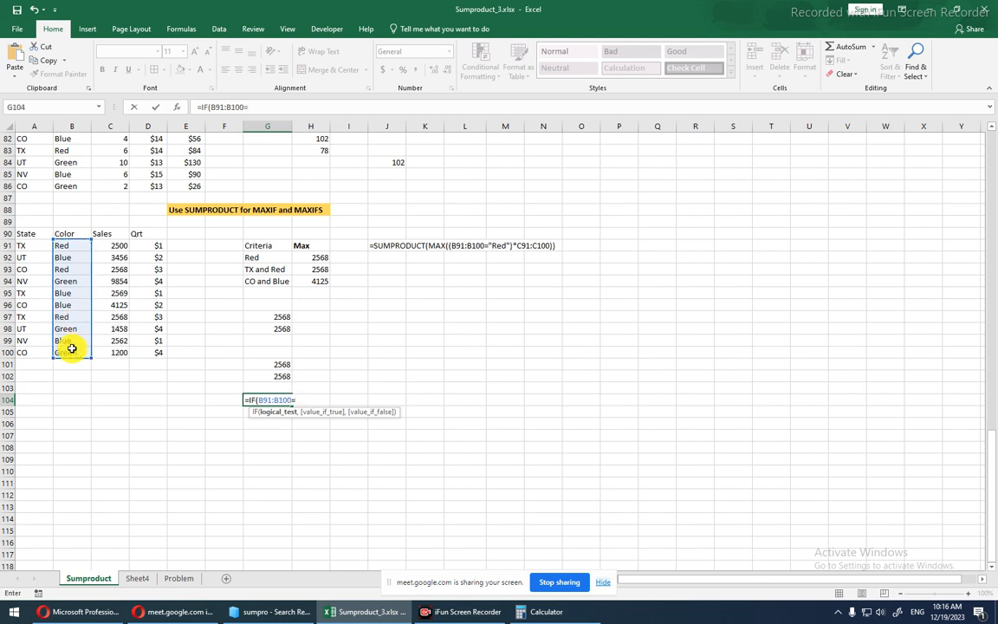
pyautogui.write('"Red",')
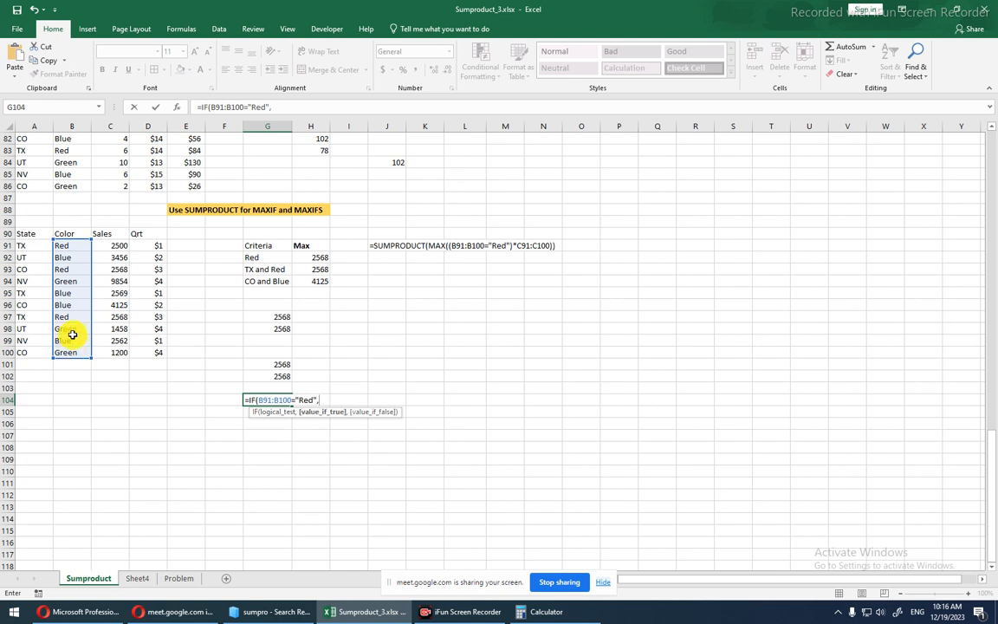
pyautogui.moveTo(102, 247); pyautogui.dragTo(104, 354)
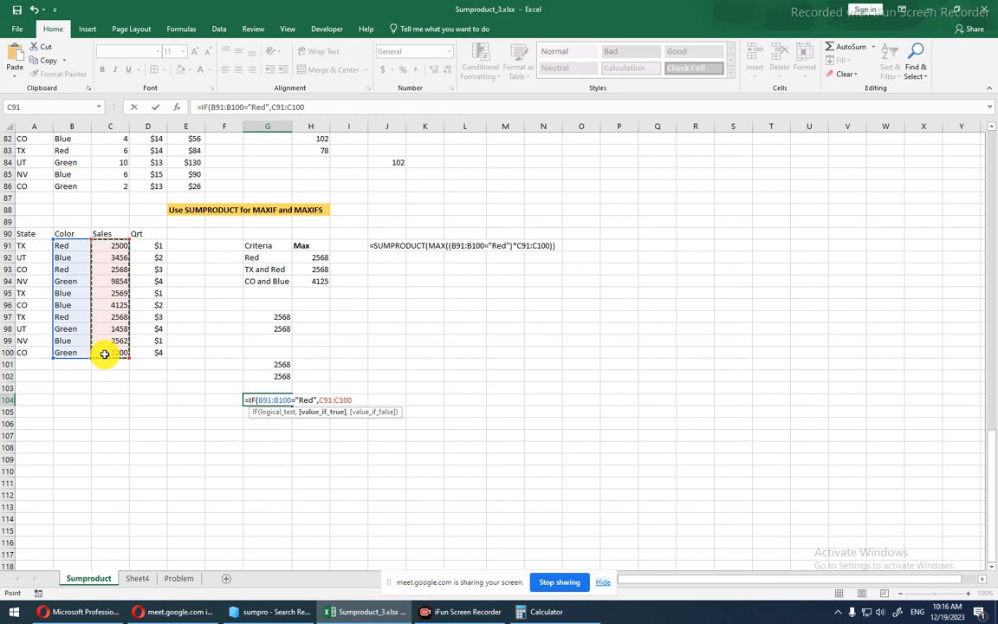
pyautogui.hotkey('ctrl', 'Return')
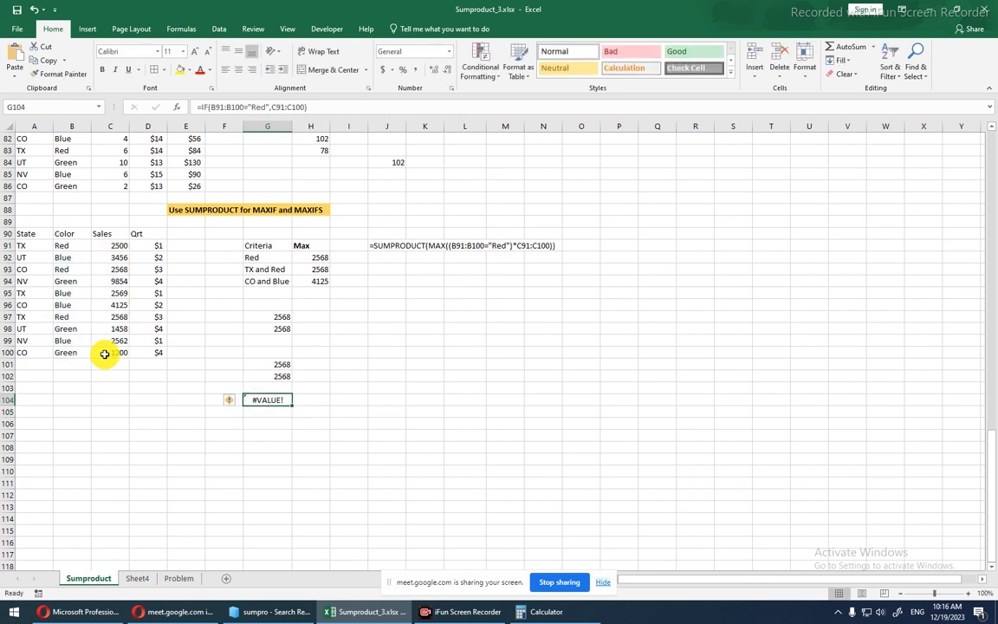
# Wrap G104's IF in MAX to make =MAX(IF(B91:B100="Red",C91:C100)) and commit it as an array formula.
pyautogui.press('F2')
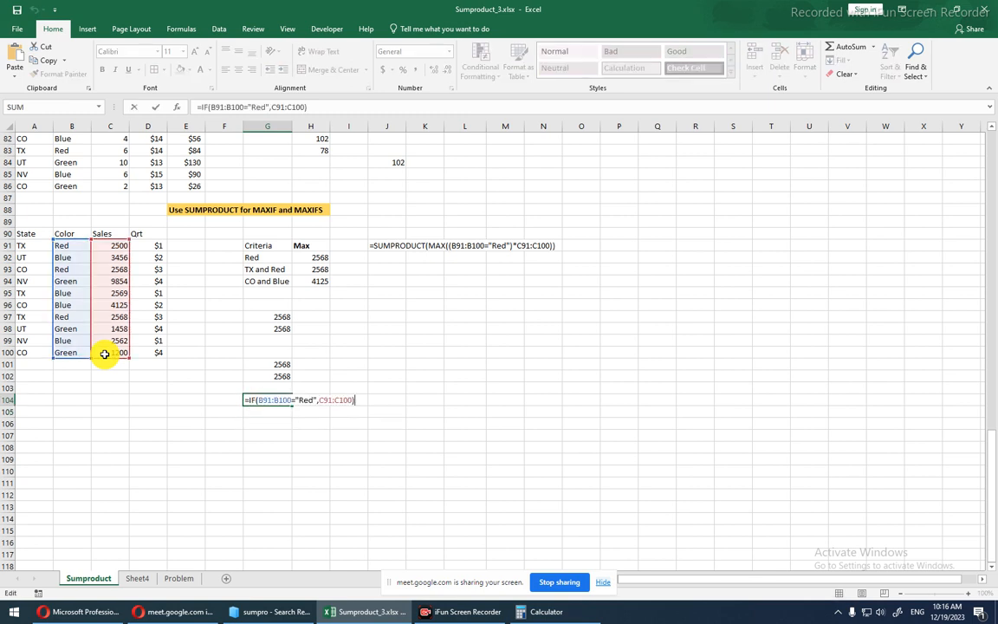
pyautogui.click(248, 399)
pyautogui.write('max(')
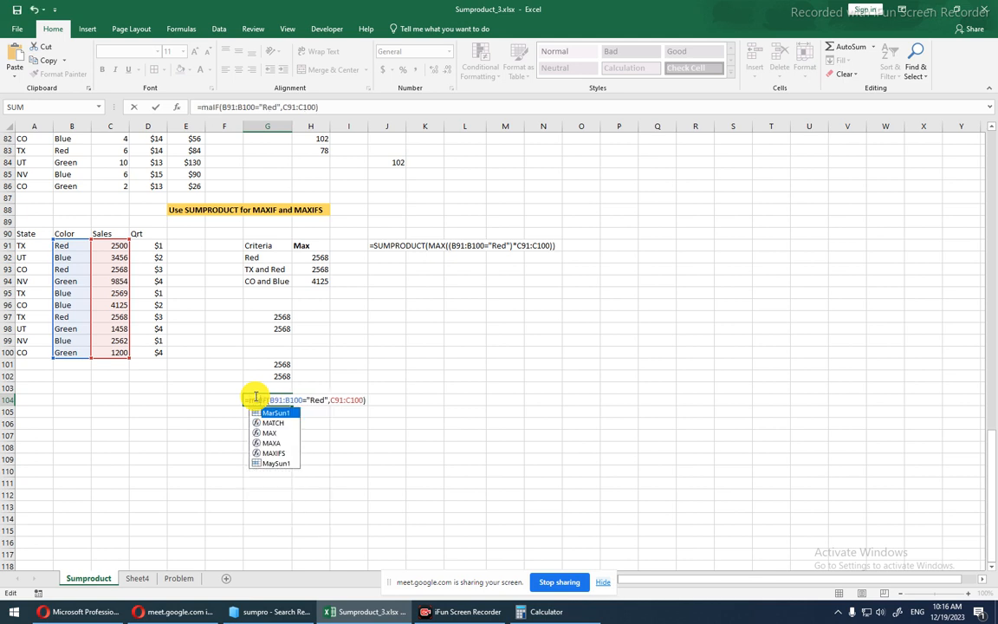
pyautogui.press('Return')
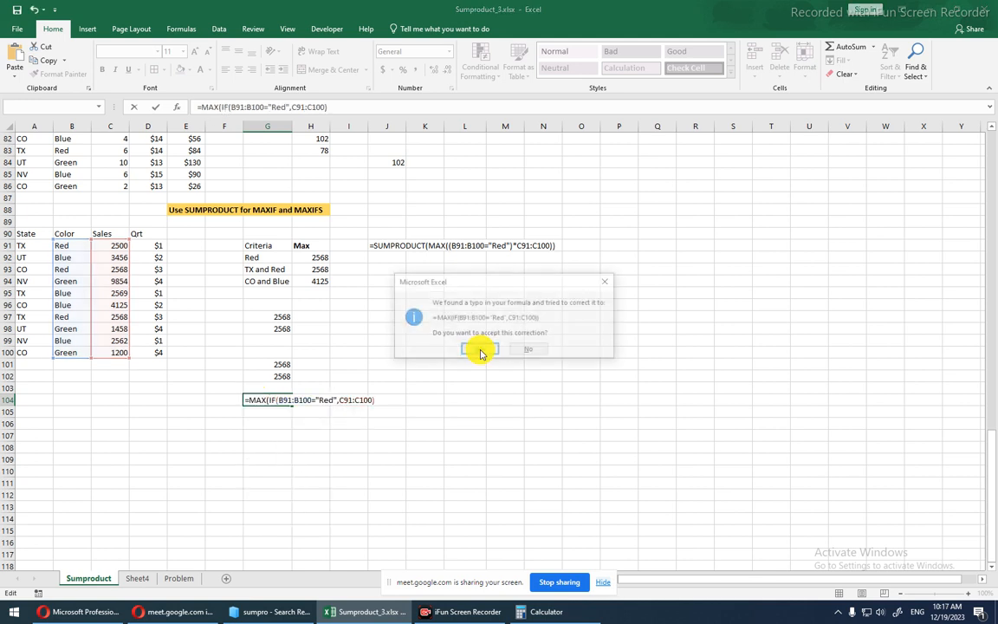
pyautogui.click(479, 350)
pyautogui.press('F2')
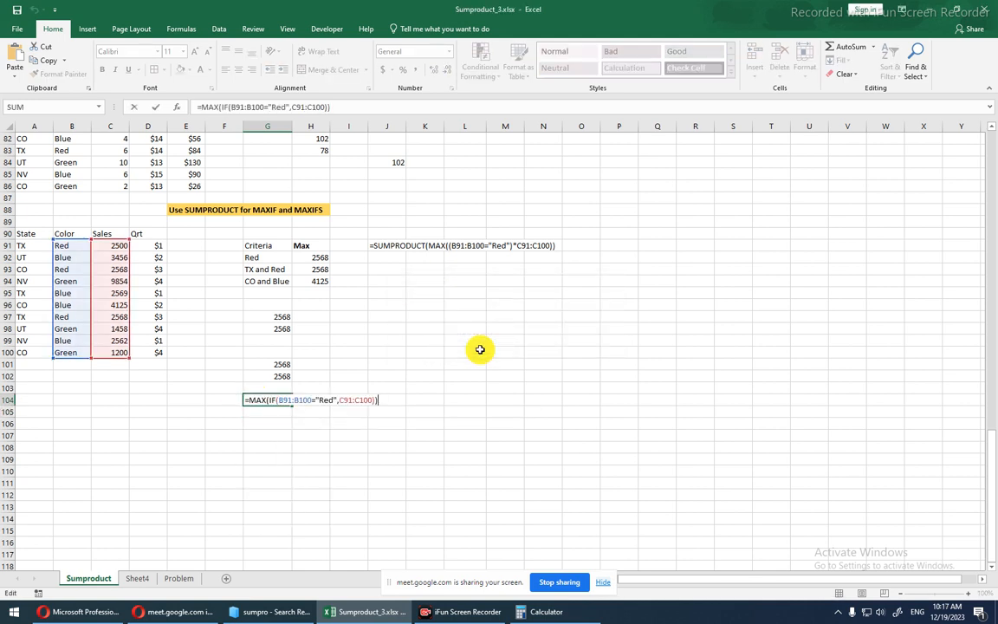
pyautogui.hotkey('ctrl', 'shift', 'Return')
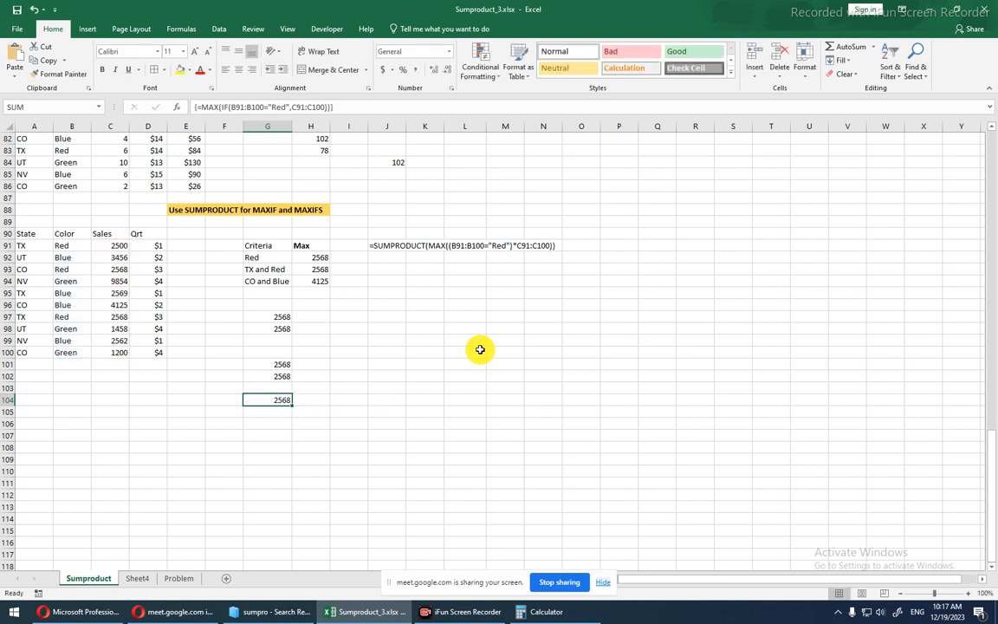
# Evaluate the B91:B100="Red" test inside G104's IF in place, followed by the C91:C100 argument.
pyautogui.press('F2')
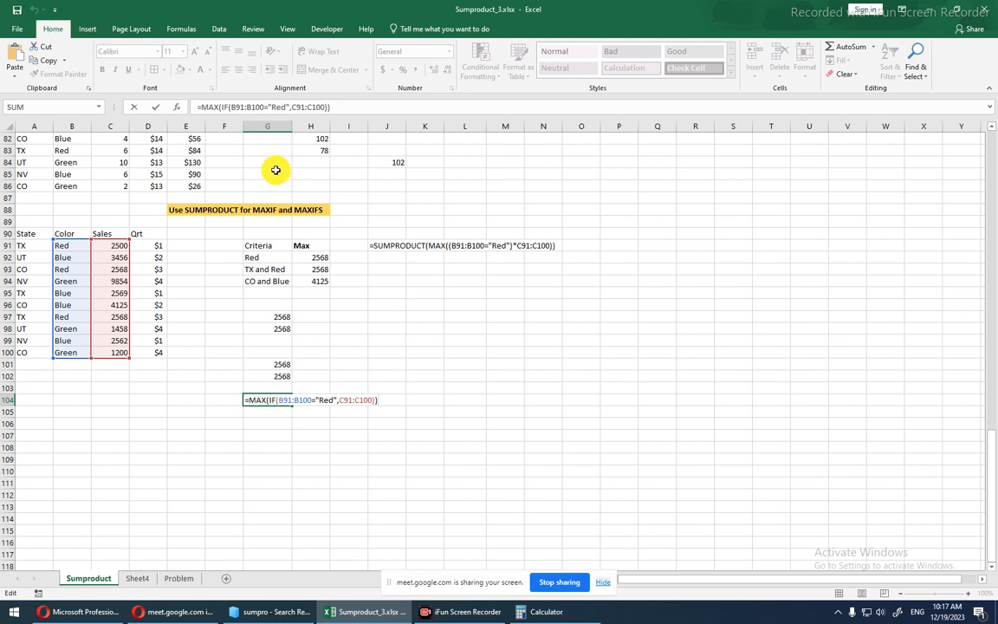
pyautogui.moveTo(278, 399); pyautogui.dragTo(338, 402)
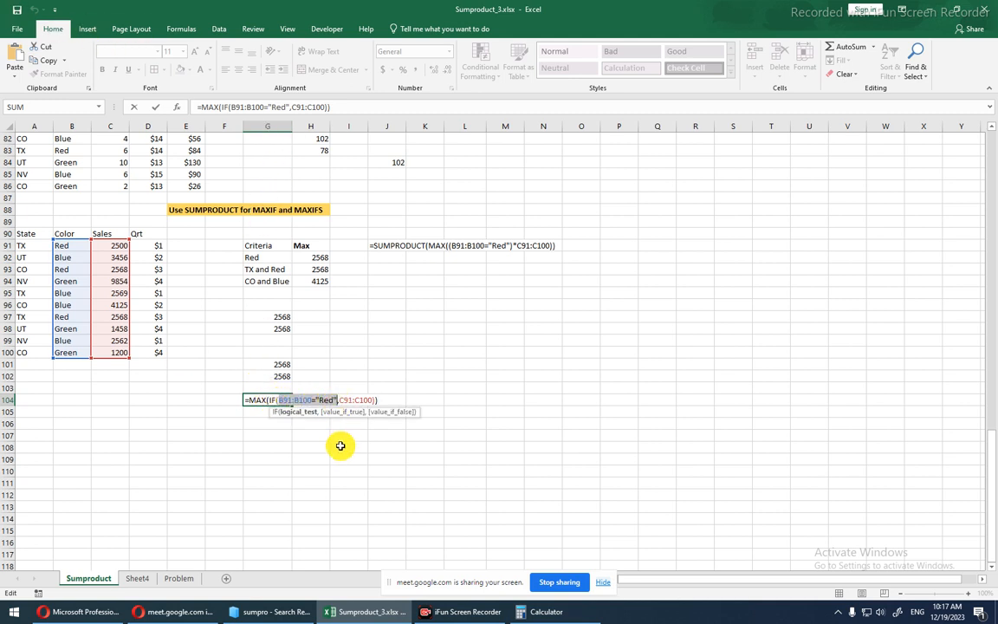
pyautogui.press('F9')
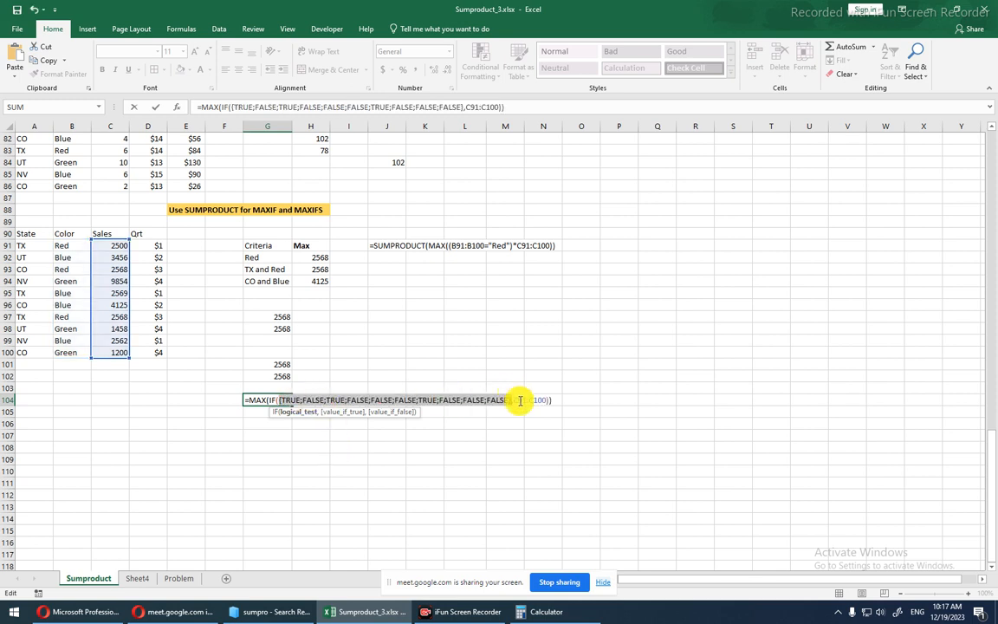
pyautogui.moveTo(515, 402); pyautogui.dragTo(546, 401)
pyautogui.press('F9')
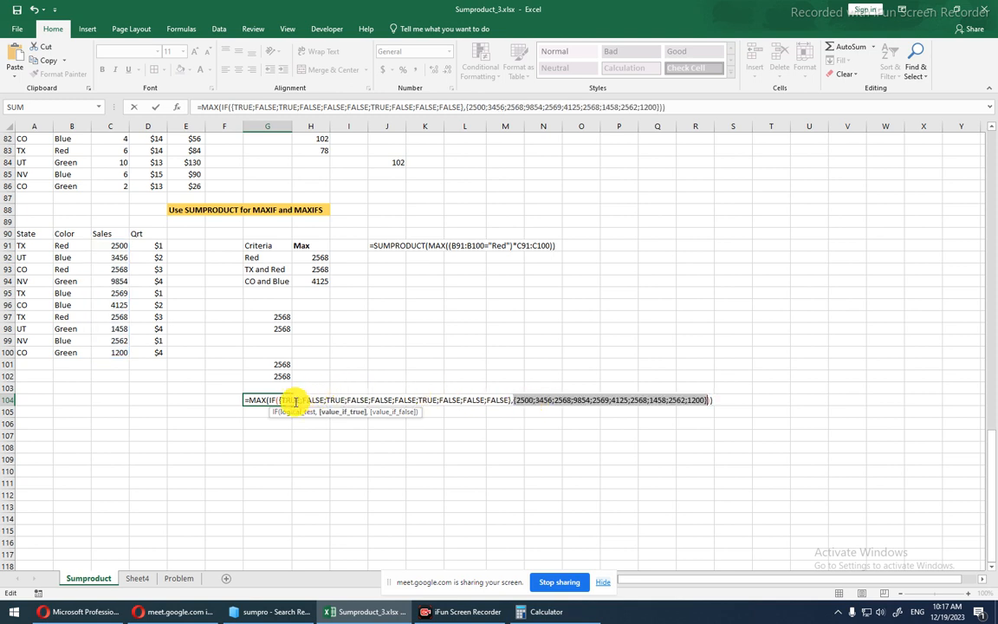
# Discard the evaluated values in G104 to keep its array formula, and review the TX and Red formula in H93.
pyautogui.doubleClick(545, 401)
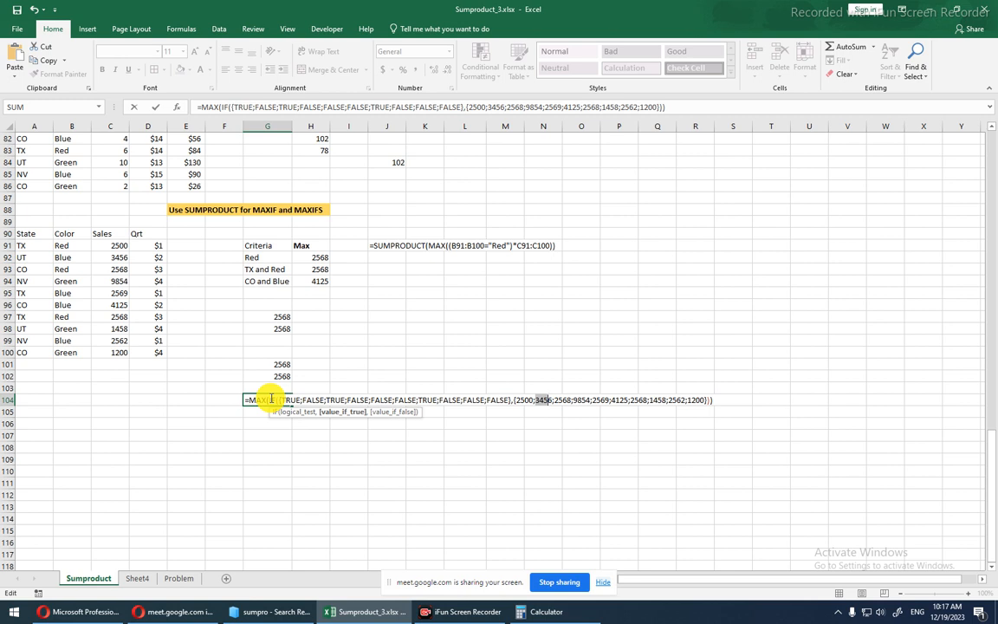
pyautogui.press('Escape')
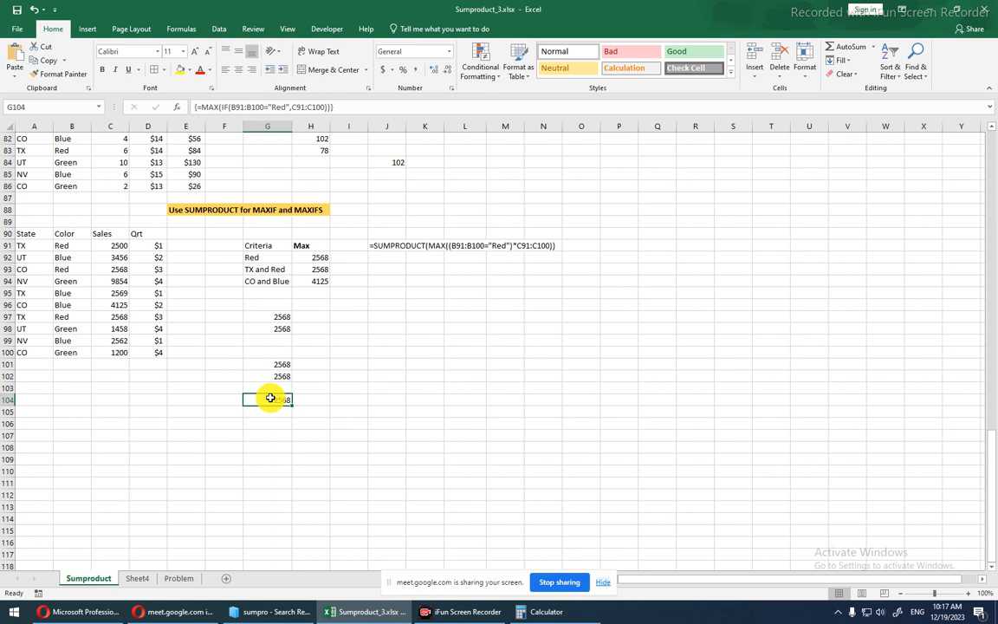
pyautogui.click(305, 269)
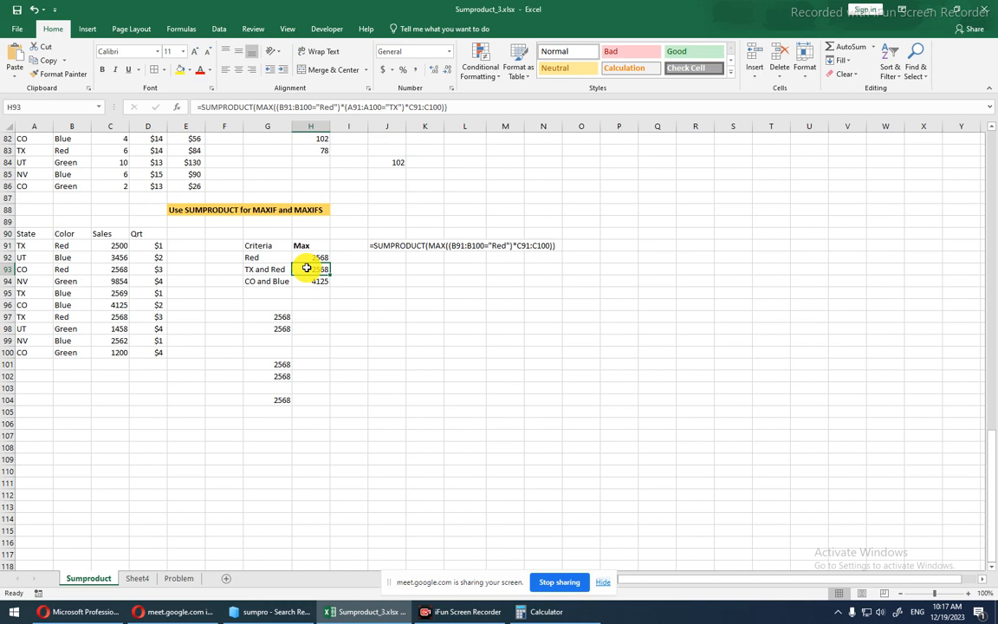
# Go to the Problem sheet, auto-fit column A to its contents, and bring the Situation 2 table into close view.
pyautogui.click(136, 579)
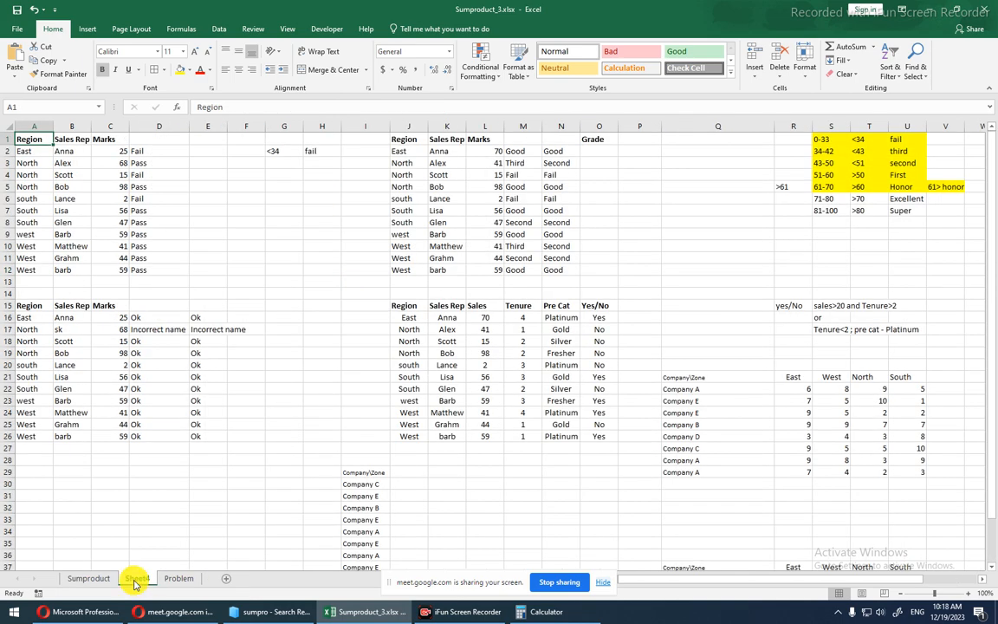
pyautogui.click(176, 580)
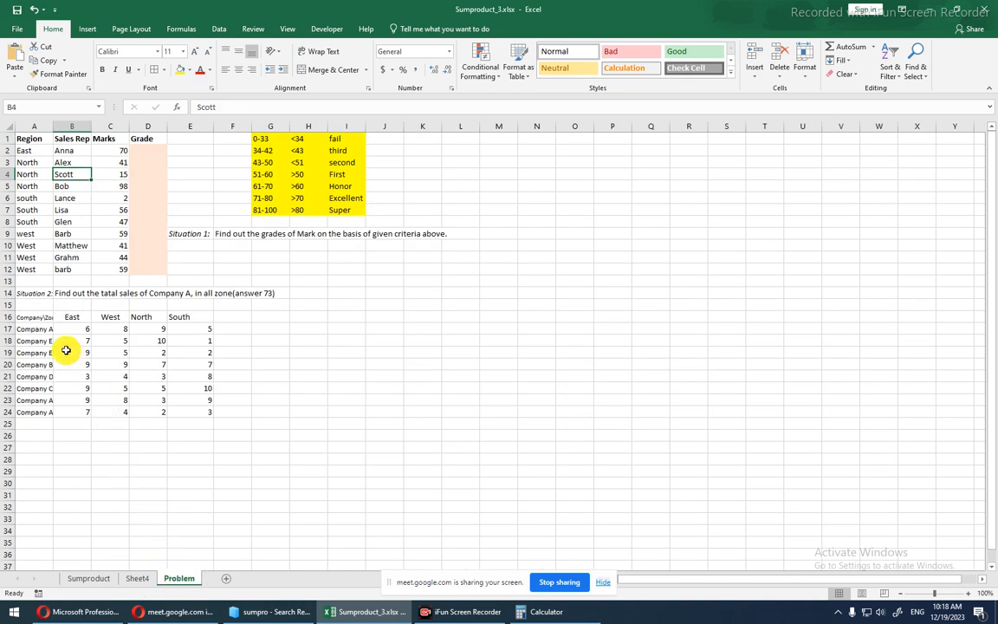
pyautogui.doubleClick(51, 121)
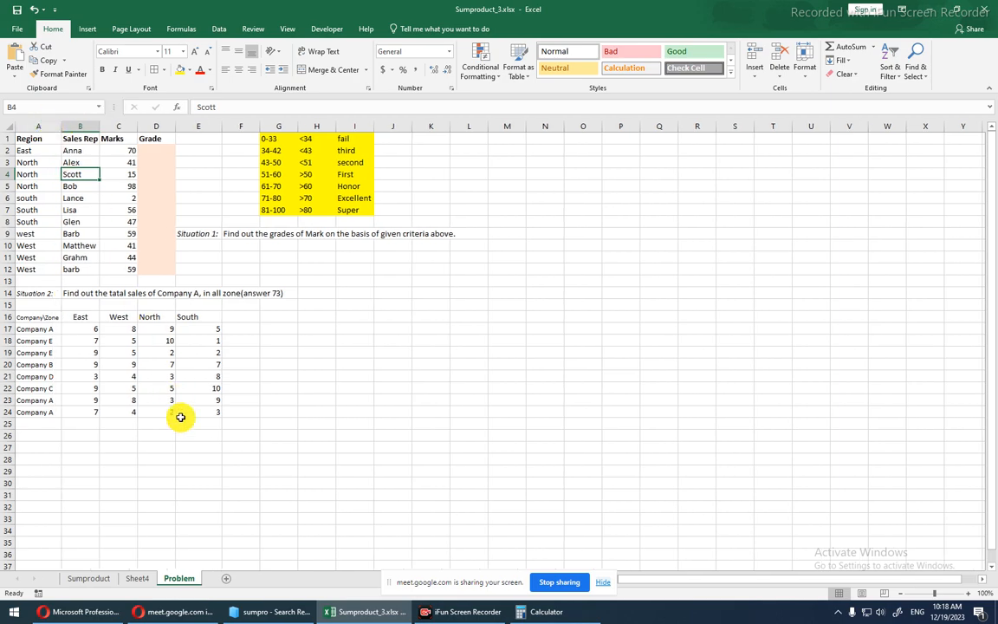
pyautogui.keyDown('ctrl'); pyautogui.scroll(2, 181, 417); pyautogui.keyUp('ctrl')
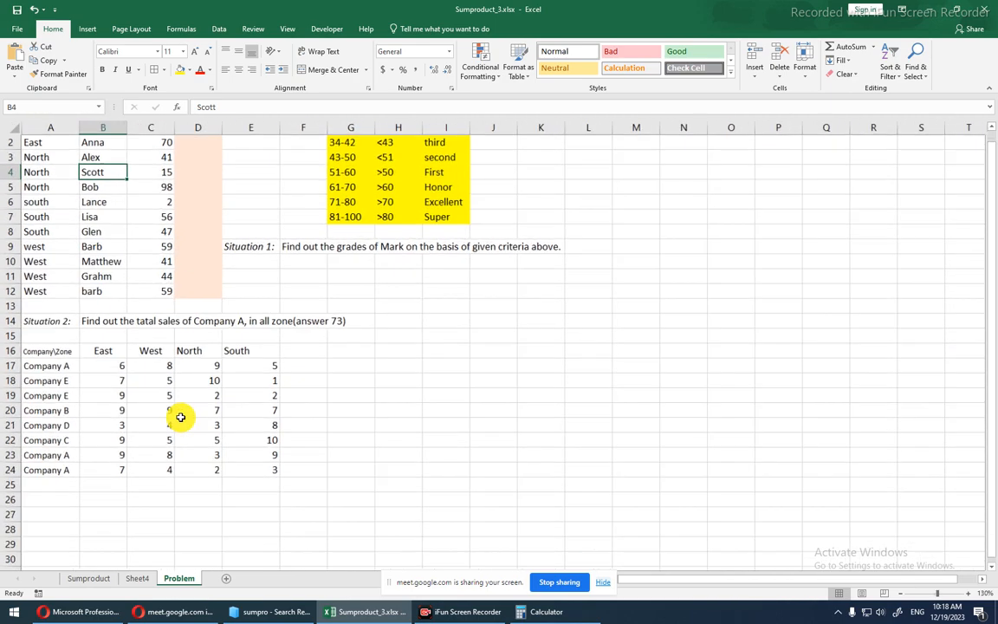
pyautogui.scroll(-3, 180, 417)
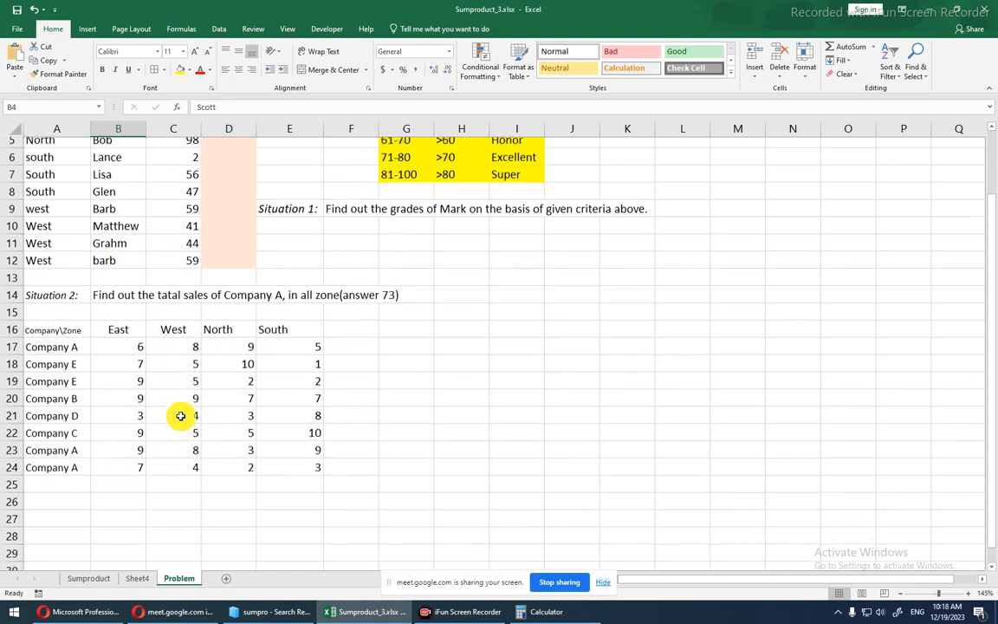
pyautogui.keyDown('ctrl'); pyautogui.scroll(1, 180, 417); pyautogui.keyUp('ctrl')
pyautogui.scroll(-1, 180, 417)
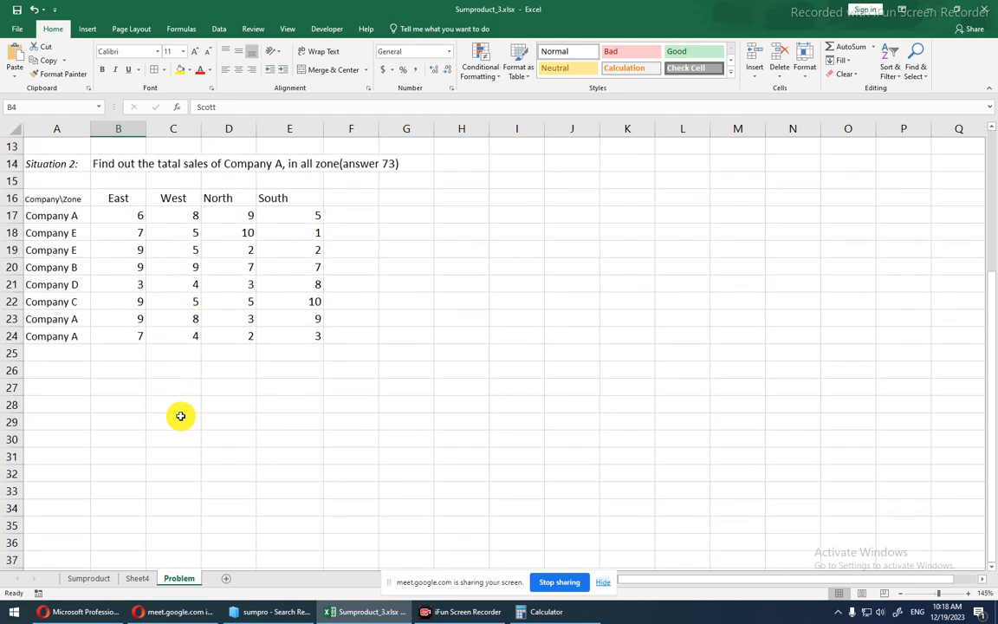
# Enter CompanyA as the criterion label in B27, below the company and zone table.
pyautogui.click(121, 386)
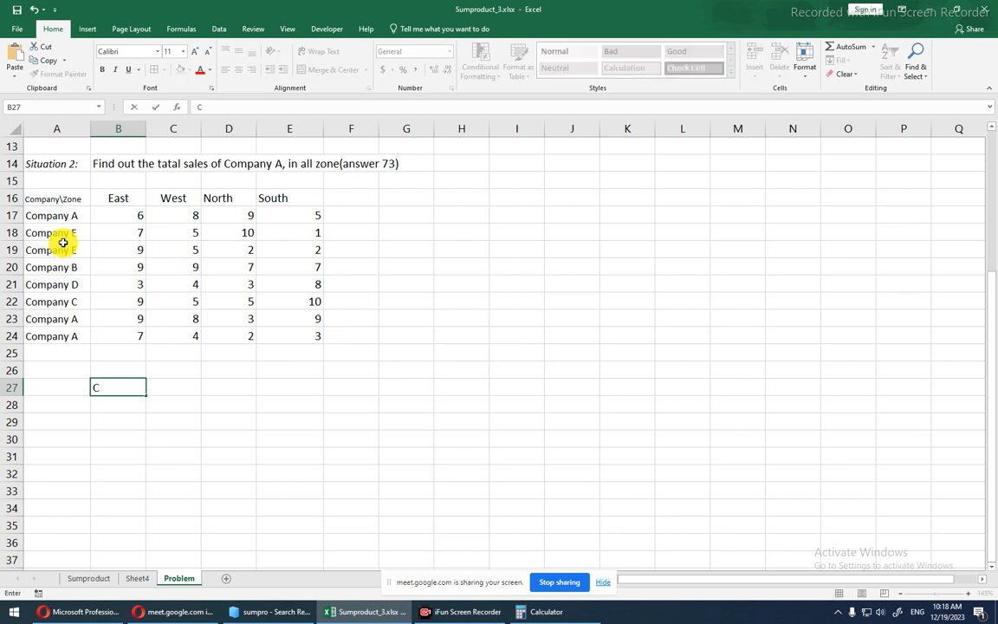
pyautogui.write('ompanyA')
pyautogui.press('Return')
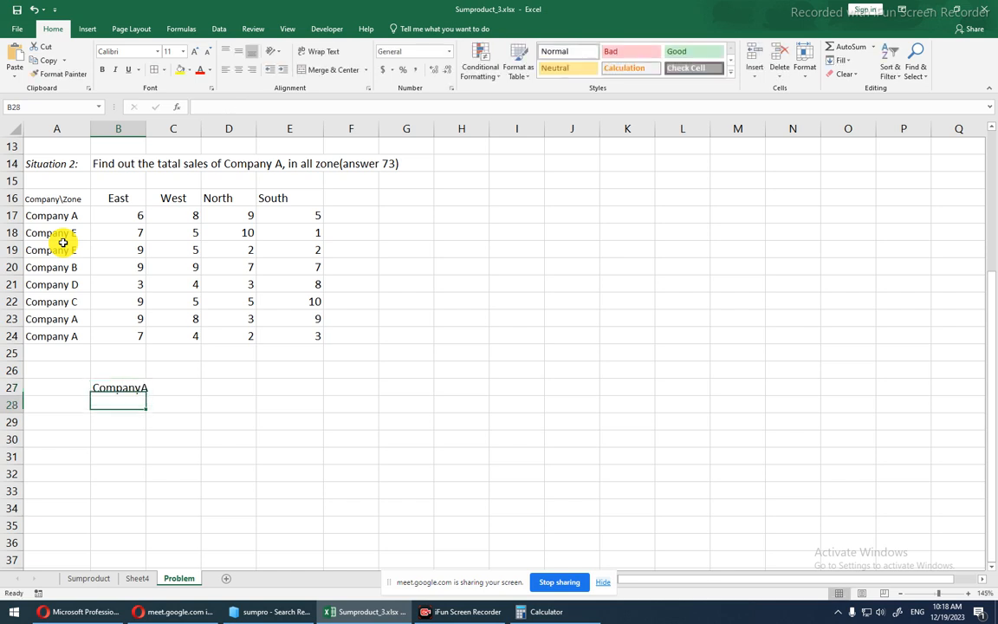
# Start a SUMPRODUCT formula in D27 with the condition --(A17:A24=B27) as its first array.
pyautogui.press('Up')
pyautogui.press('Right')
pyautogui.press('Right')
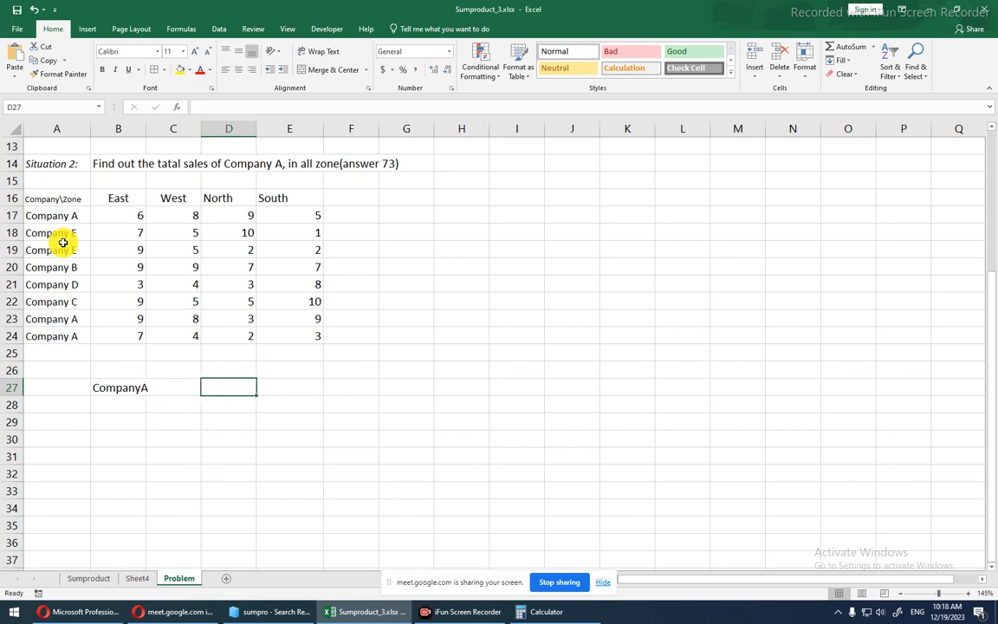
pyautogui.write('=')
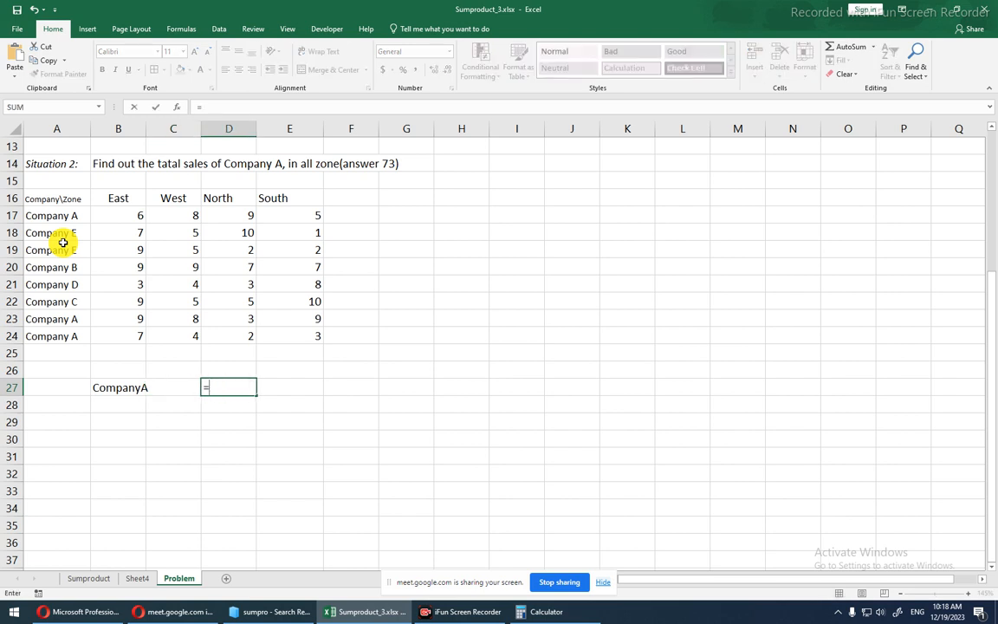
pyautogui.write('sumpro')
pyautogui.press('Tab')
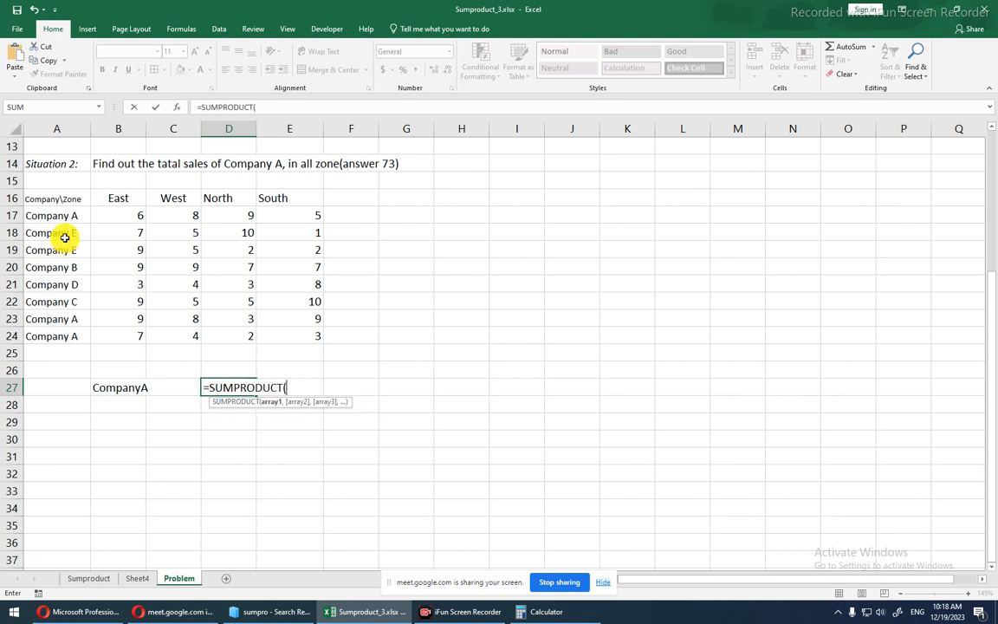
pyautogui.write('--(')
pyautogui.moveTo(61, 215); pyautogui.dragTo(63, 332)
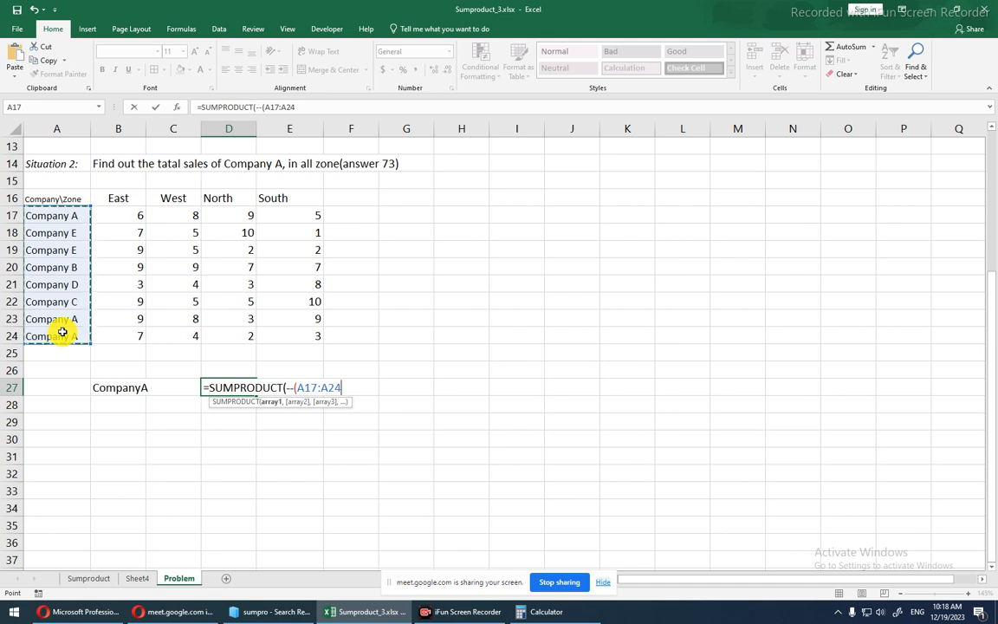
pyautogui.write('=')
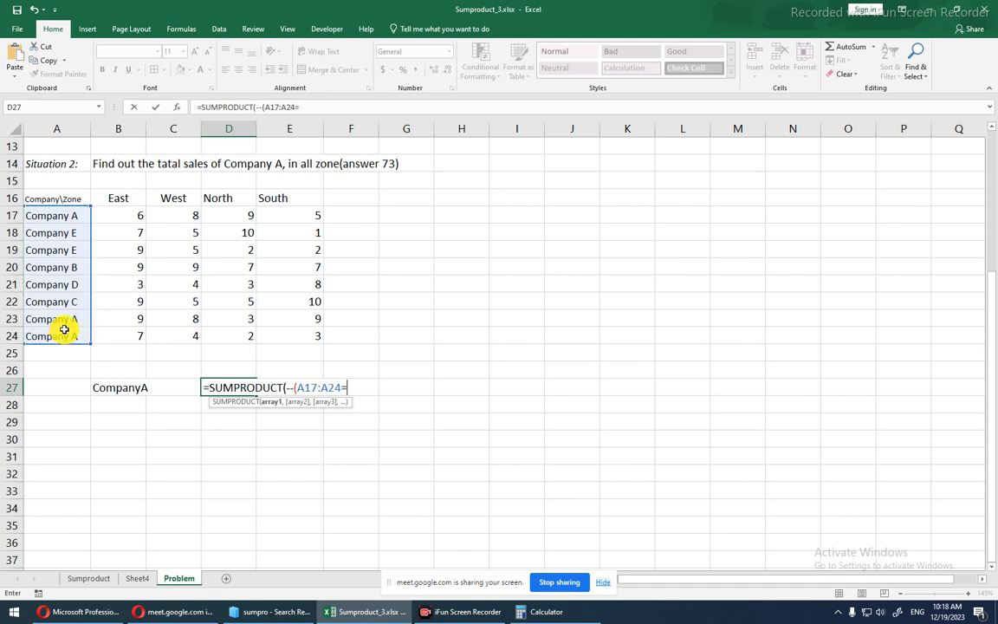
pyautogui.click(117, 387)
pyautogui.write(',')
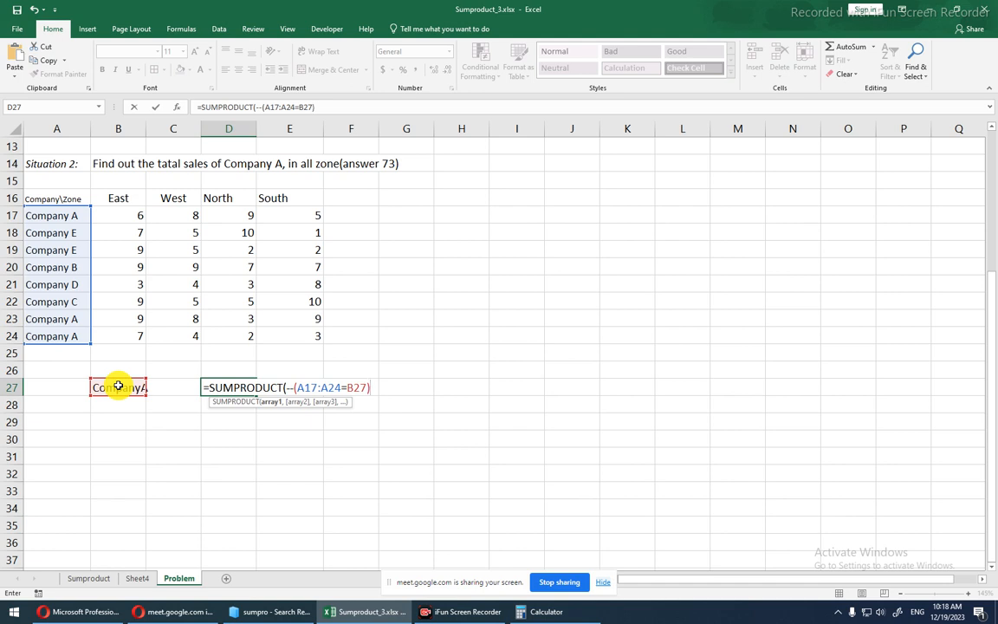
# Complete D27 as =SUMPRODUCT(--(A17:A24=B27),B17:E24), accepting the closing parenthesis correction.
pyautogui.write(',')
pyautogui.moveTo(127, 215); pyautogui.dragTo(312, 335)
pyautogui.press('Return')
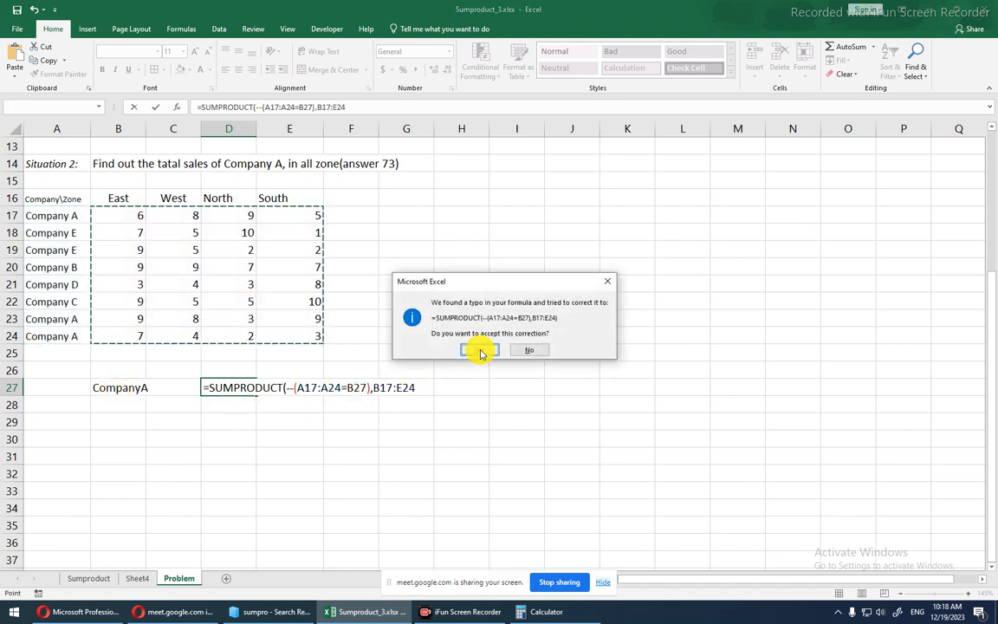
pyautogui.click(479, 350)
# Replace the comma before B17:E24 in D27 with multiplication, giving =SUMPRODUCT(--(A17:A24=B27)*B17:E24).
pyautogui.press('Up')
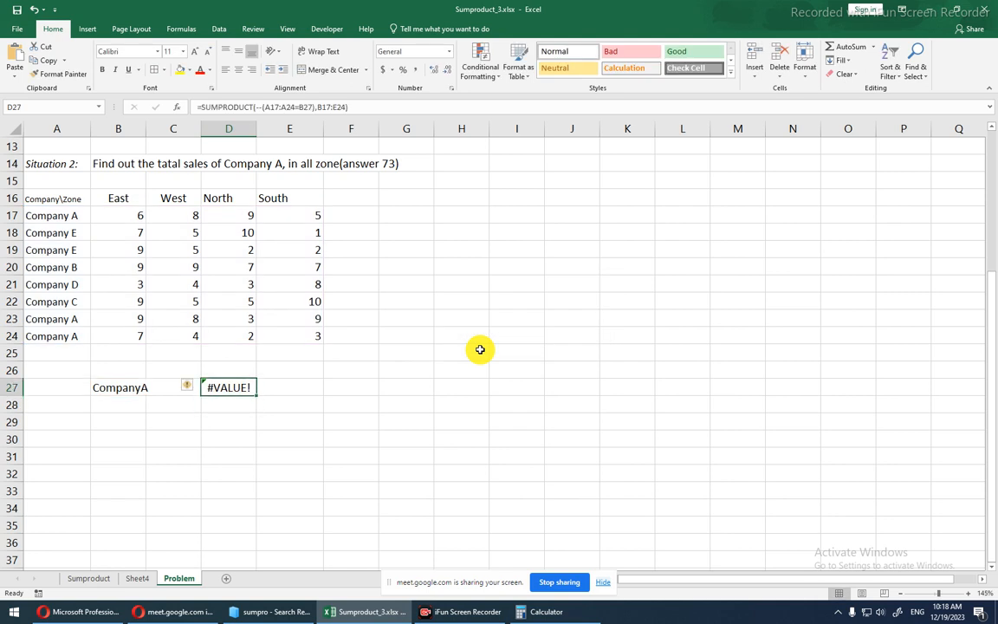
pyautogui.press('F2')
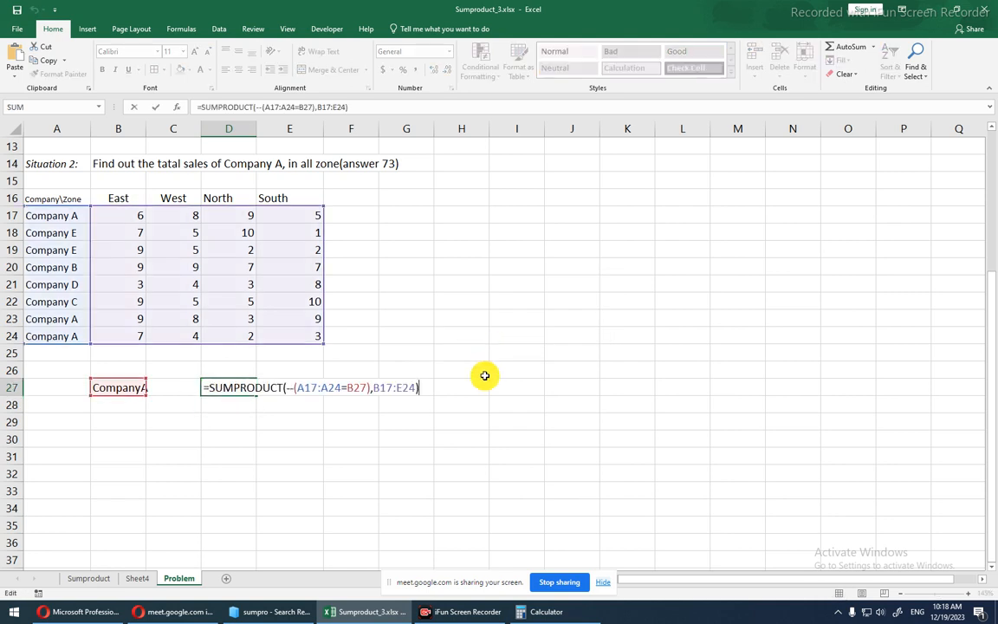
pyautogui.click(372, 387)
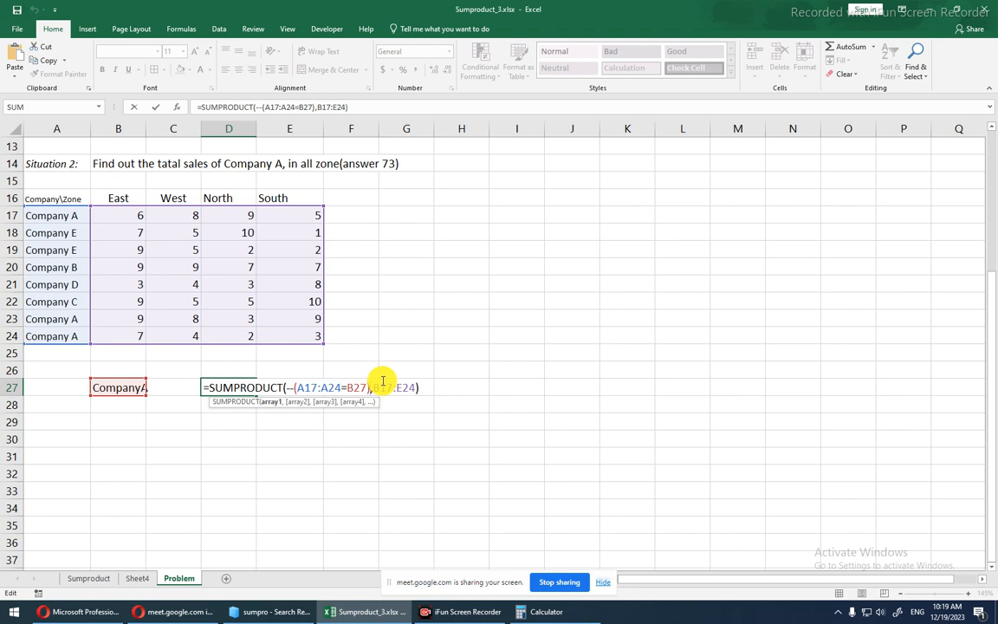
pyautogui.press('BackSpace')
pyautogui.write('*')
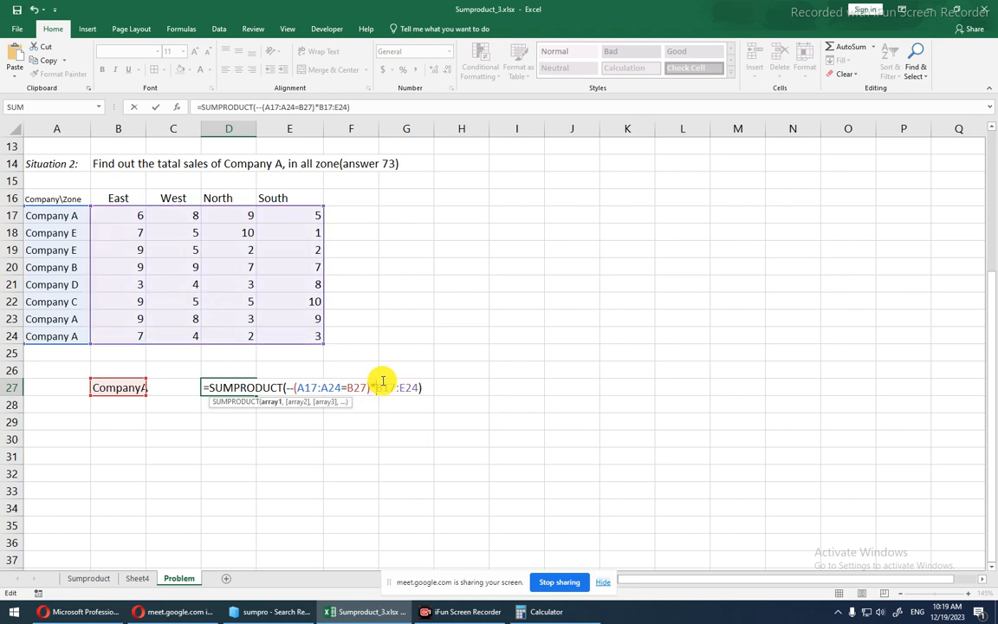
pyautogui.press('Return')
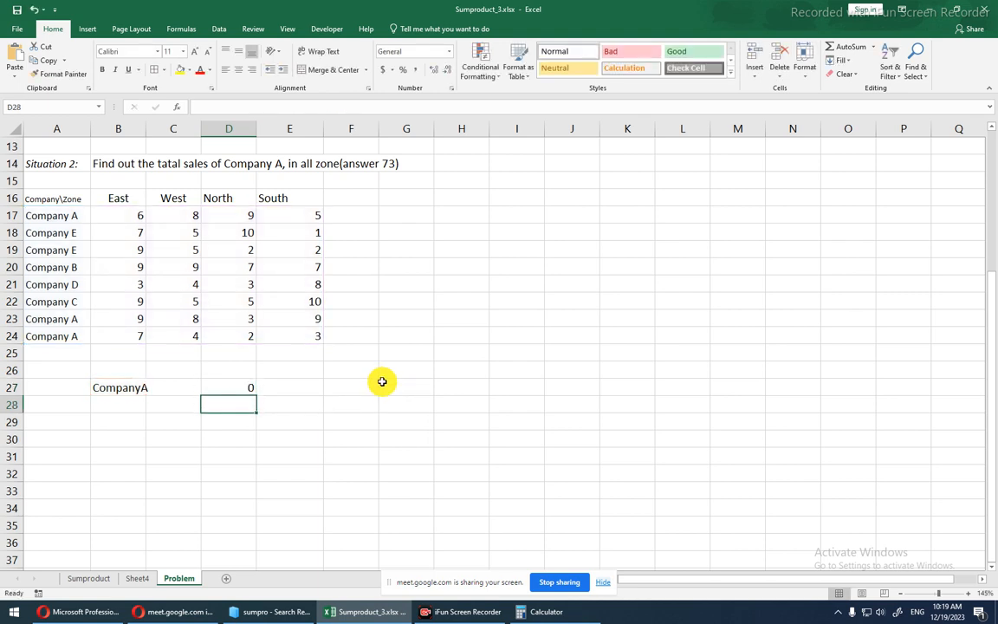
# Change D27 to =SUMPRODUCT(--(A17:A24=B27),A17:E24), using a comma and starting the sales range at A17.
pyautogui.press('Up')
pyautogui.press('F2')
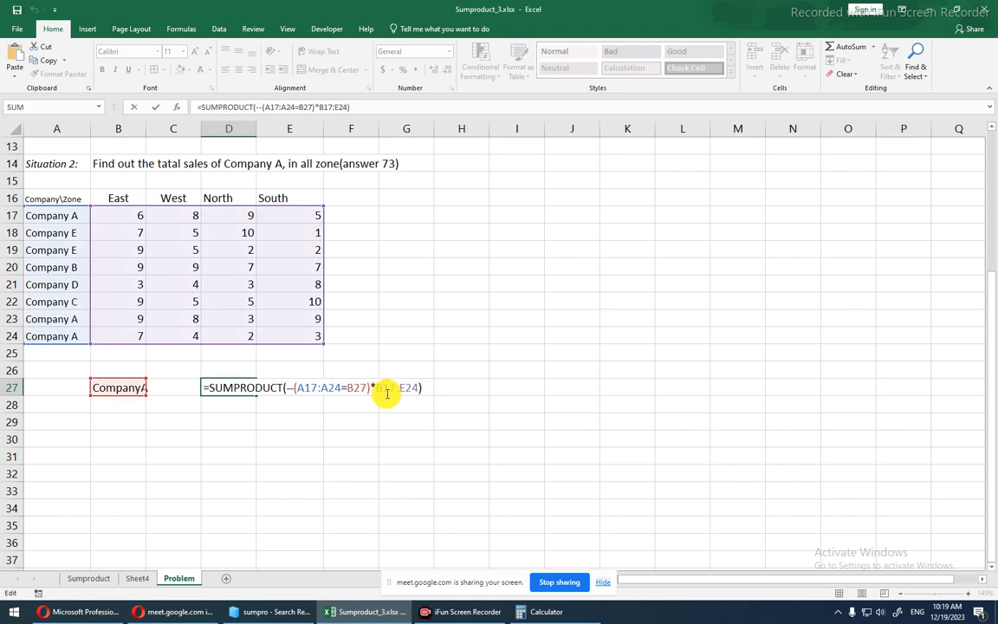
pyautogui.press('BackSpace')
pyautogui.press('BackSpace')
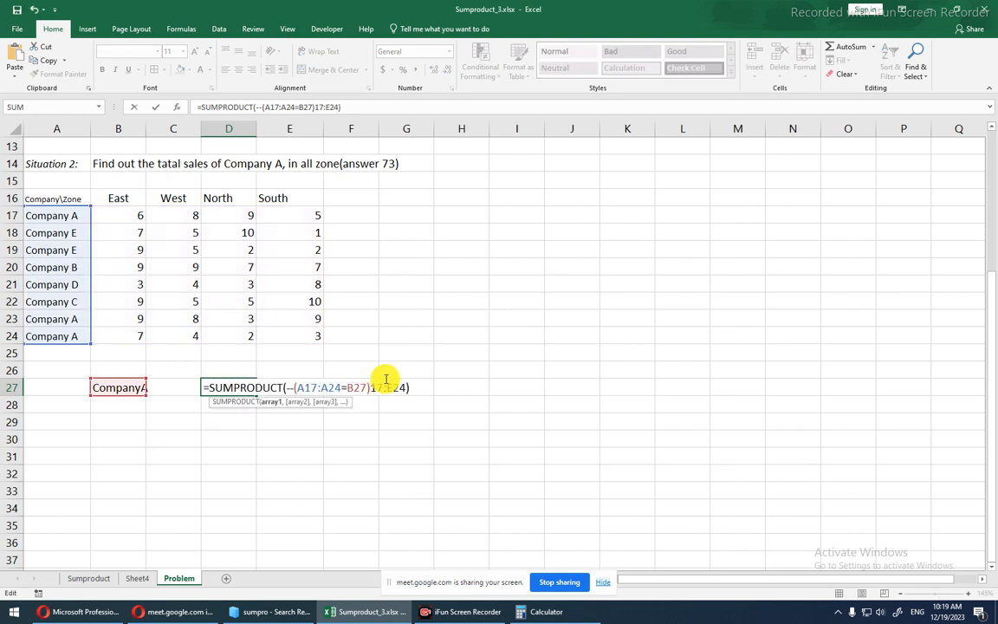
pyautogui.write(',A')
pyautogui.press('Return')
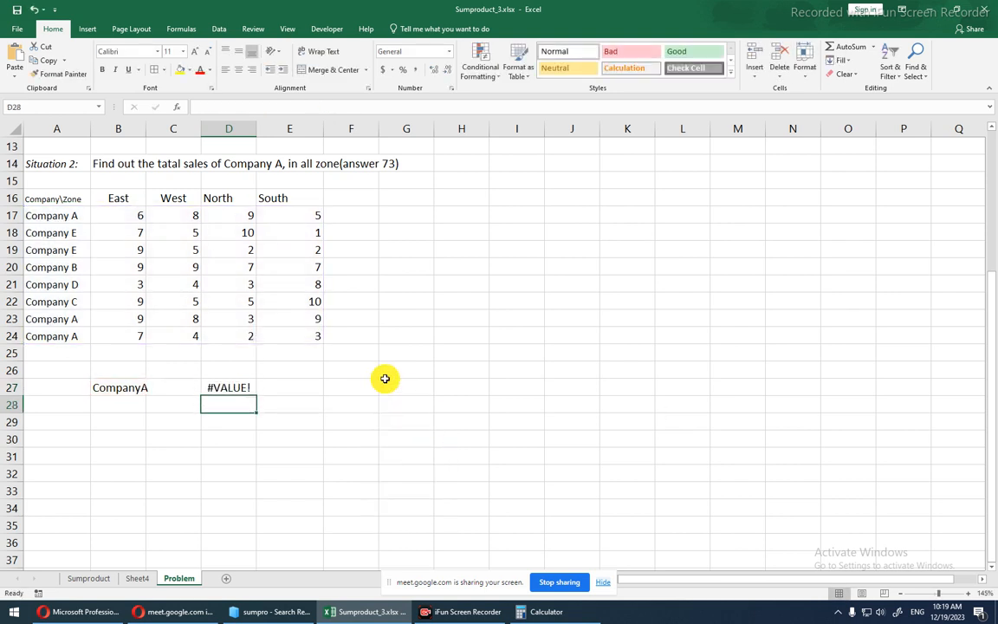
# Correct the criterion label in B27 to Company A, adding the space used in the table.
pyautogui.press('Up')
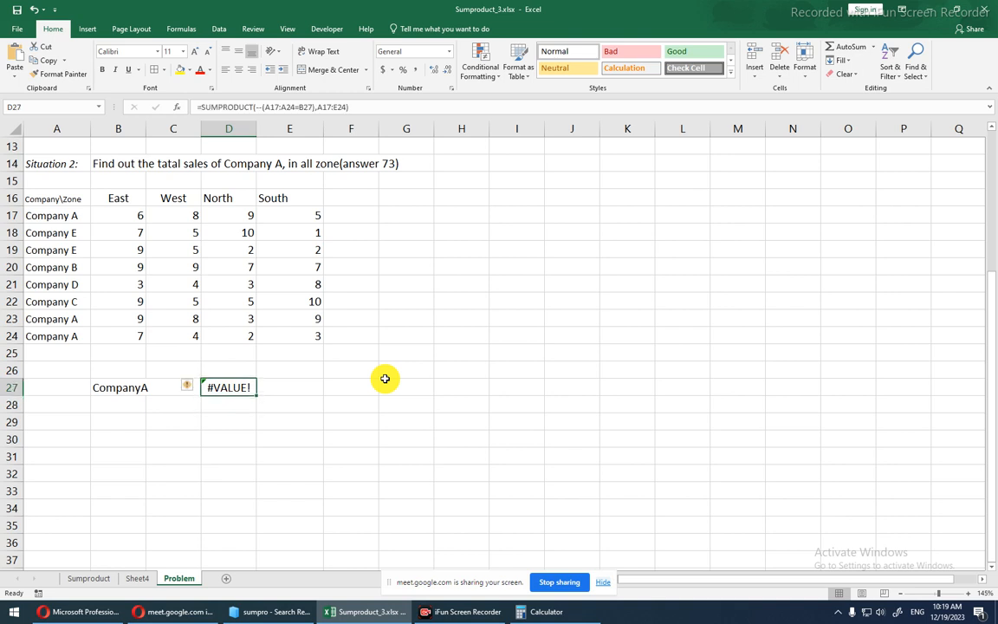
pyautogui.press('F2')
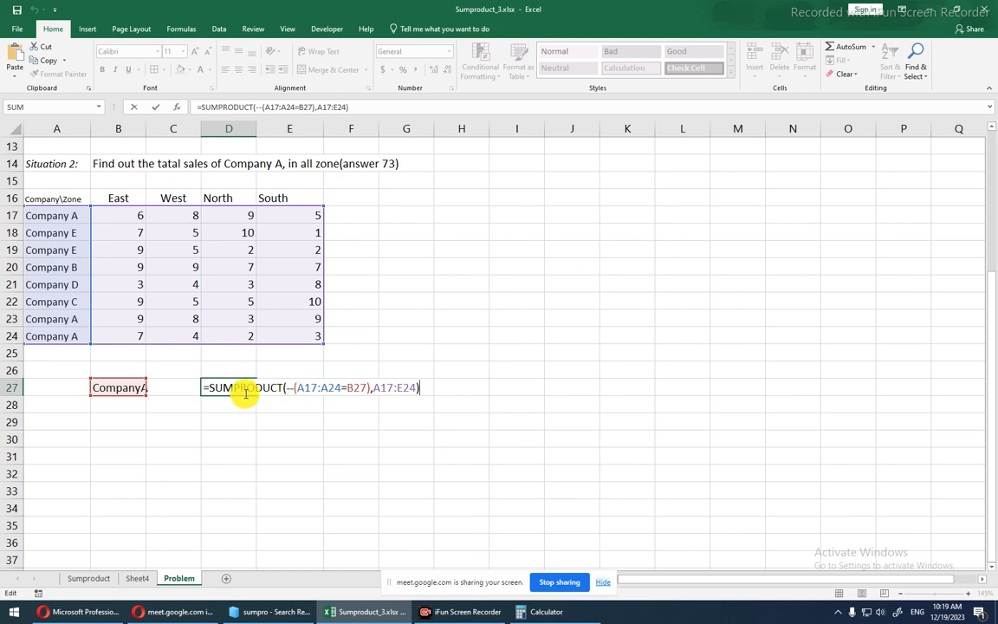
pyautogui.click(140, 390)
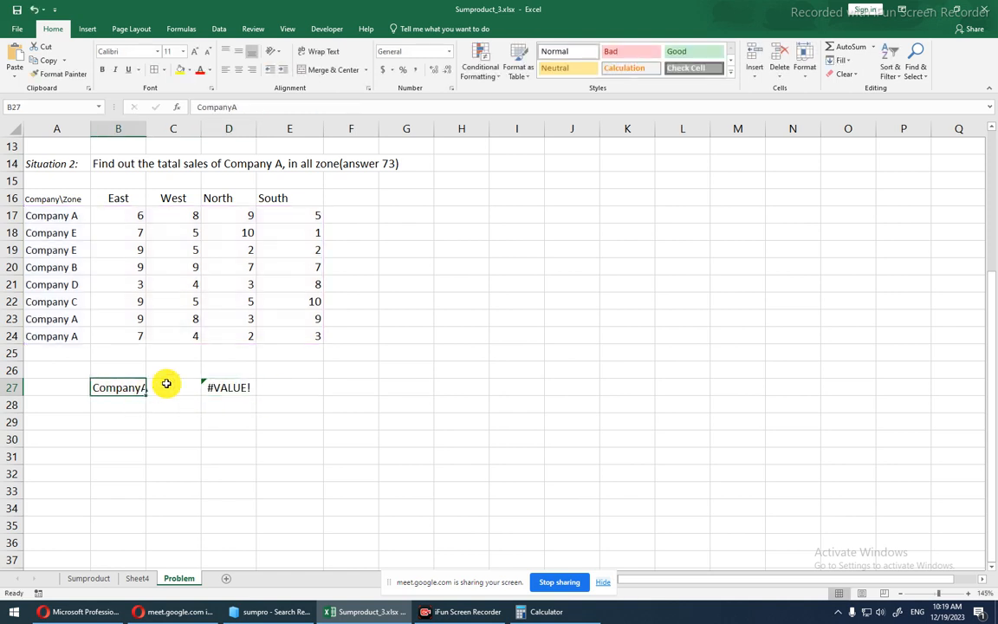
pyautogui.doubleClick(143, 389)
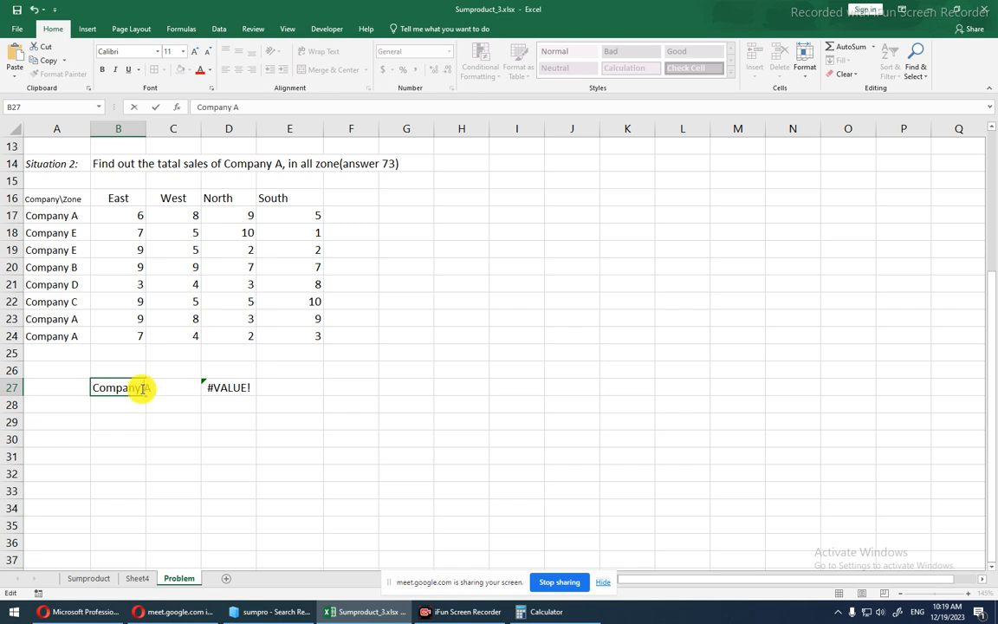
pyautogui.press('Return')
# Replace the comma in D27 with multiplication, giving =SUMPRODUCT(--(A17:A24=B27)*A17:E24).
pyautogui.press('Up')
pyautogui.press('Right')
pyautogui.press('Right')
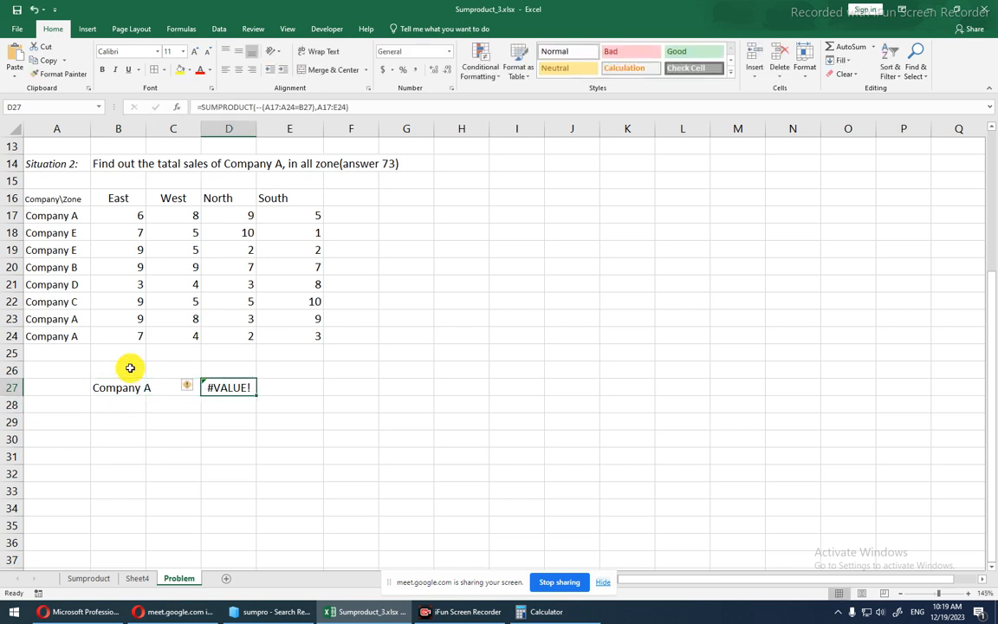
pyautogui.doubleClick(198, 387)
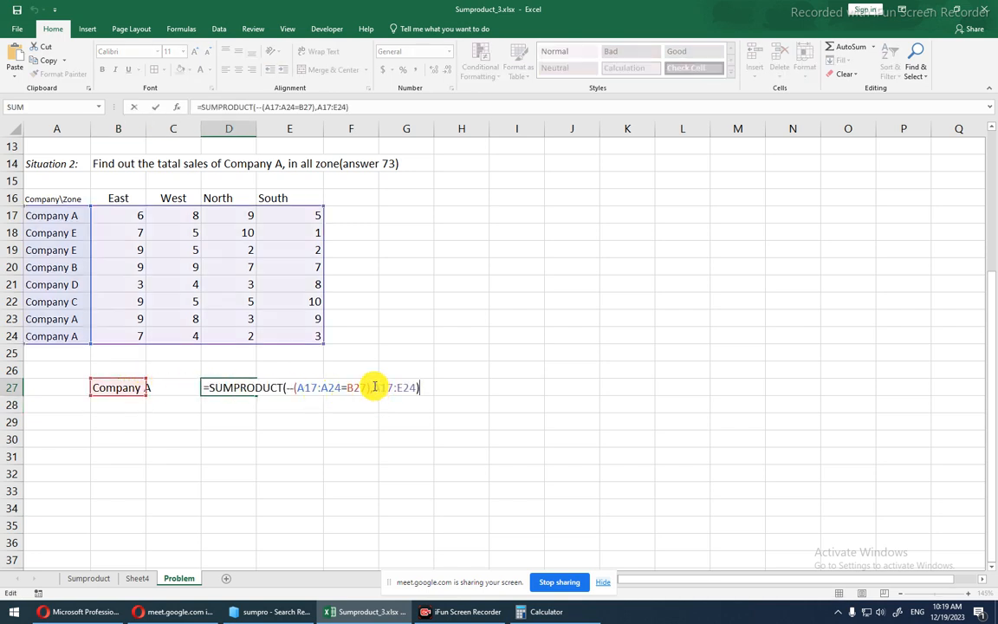
pyautogui.press('BackSpace')
pyautogui.write('*')
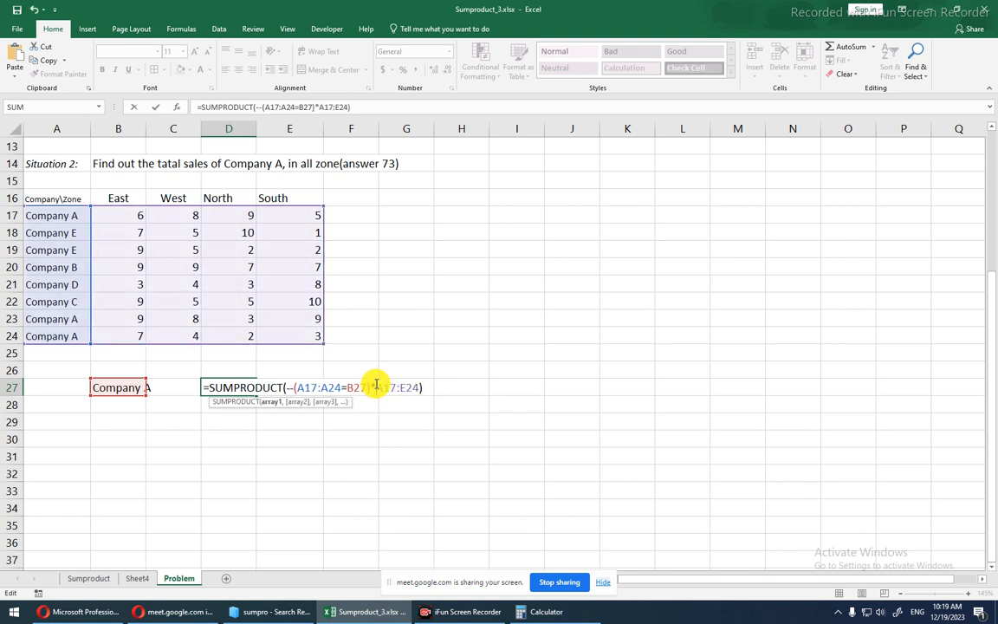
pyautogui.hotkey('ctrl', 'Return')
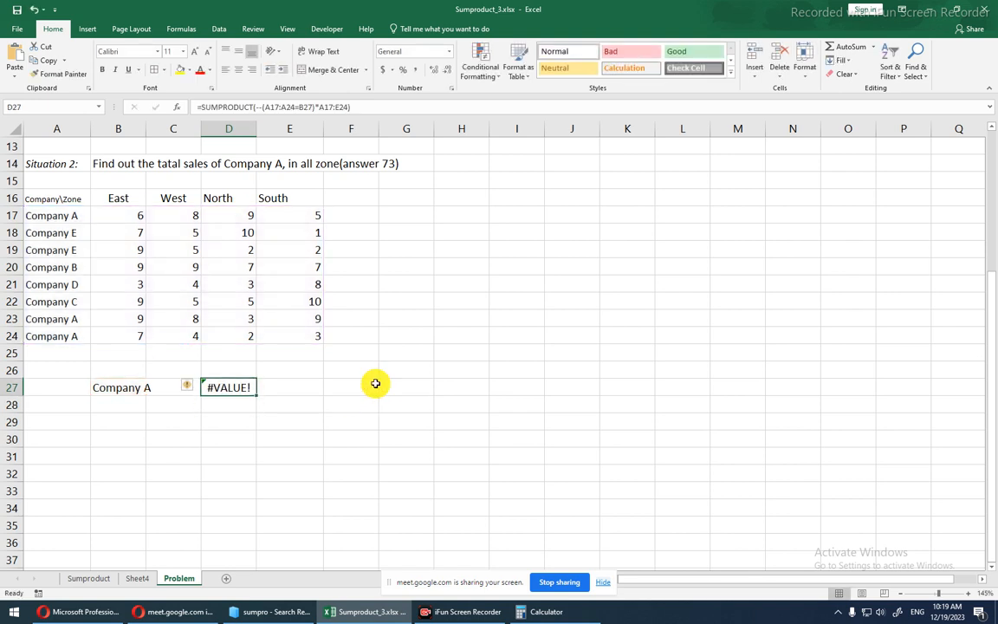
# Correct the sales range in D27 to start at B17, giving =SUMPRODUCT(--(A17:A24=B27)*B17:E24).
pyautogui.press('F2')
pyautogui.click(383, 387)
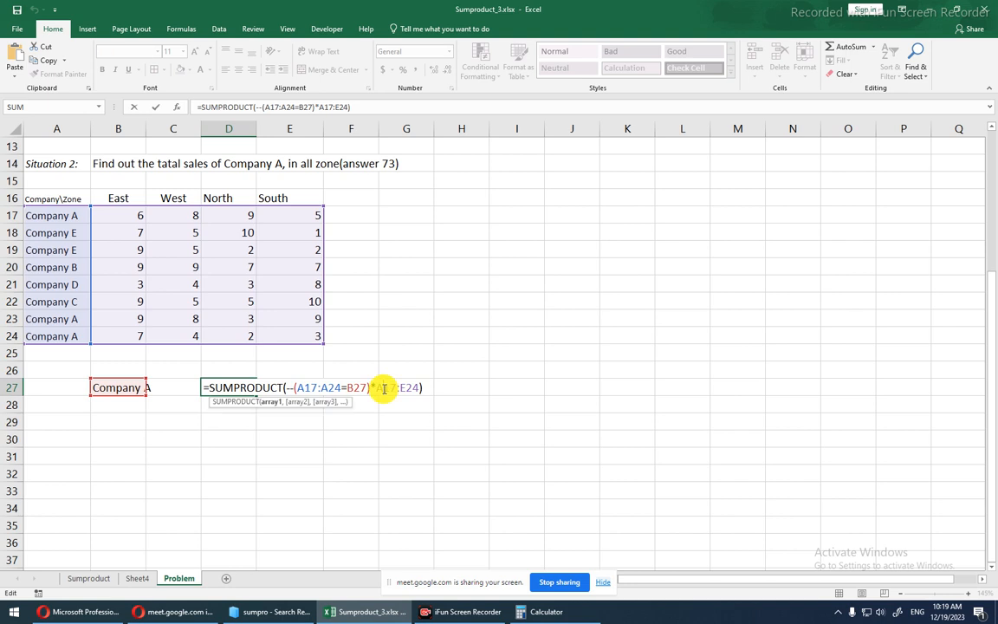
pyautogui.press('BackSpace')
pyautogui.write('B')
pyautogui.press('Return')
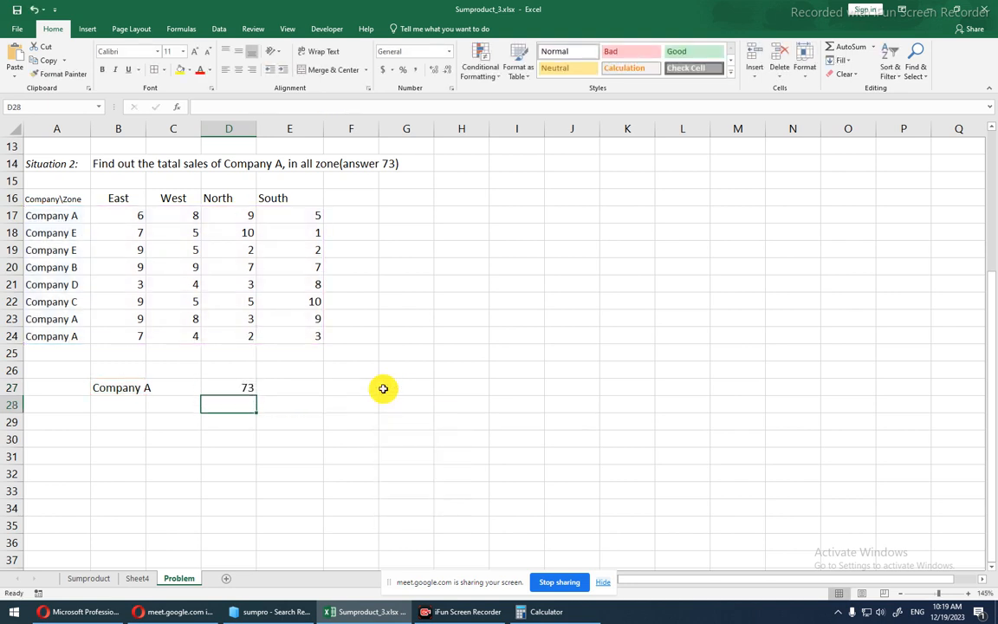
pyautogui.press('Up')
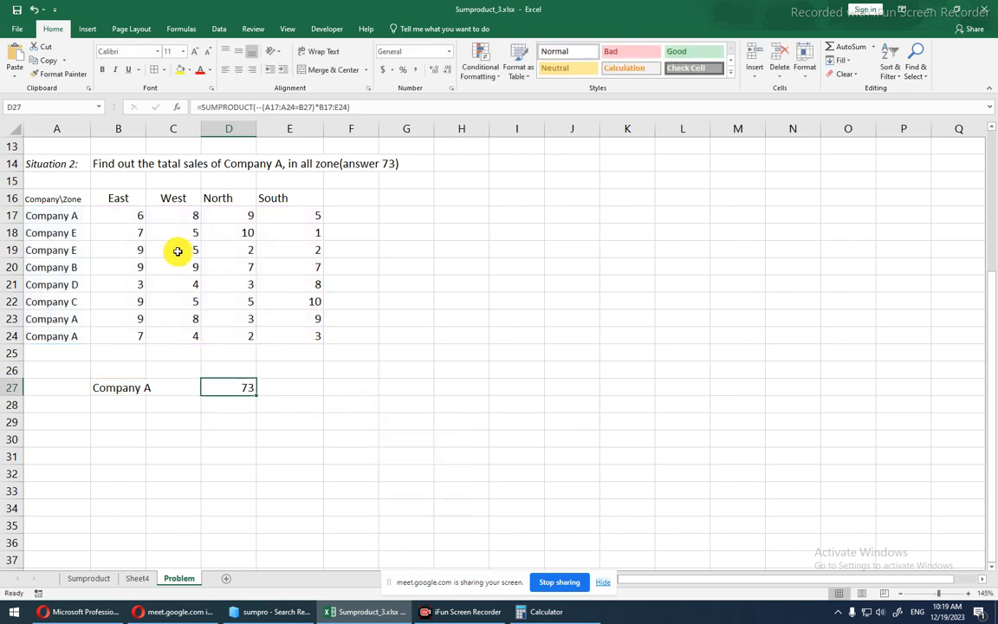
# Check Company A's sales in B17:E17 and B23:E24 against D27, and examine the --(A17:A24=B27) condition in its formula.
pyautogui.moveTo(124, 218); pyautogui.dragTo(281, 216)
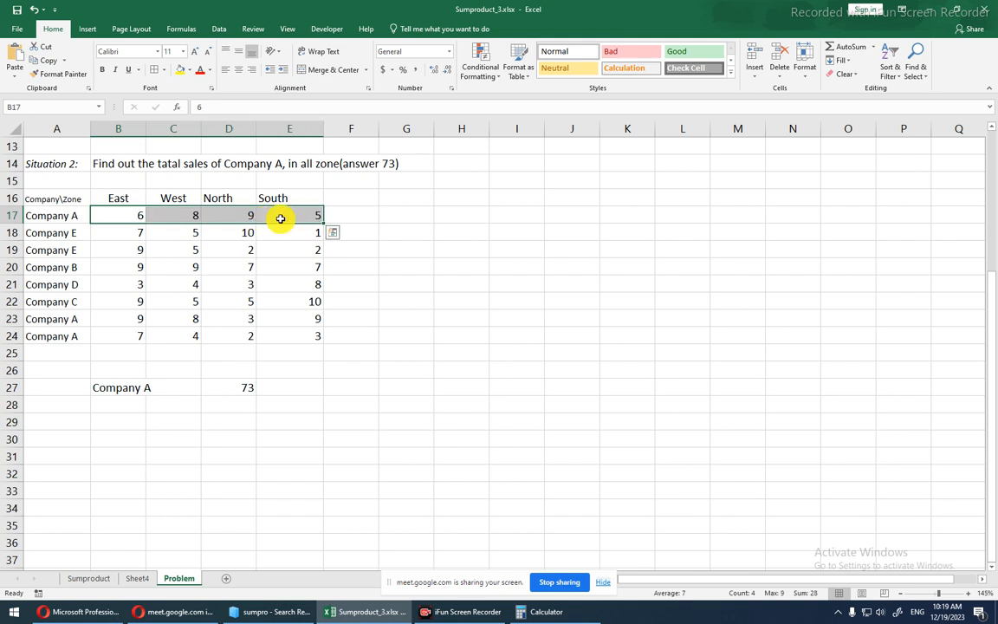
pyautogui.keyDown('ctrl'); pyautogui.moveTo(132, 319); pyautogui.dragTo(296, 339); pyautogui.keyUp('ctrl')
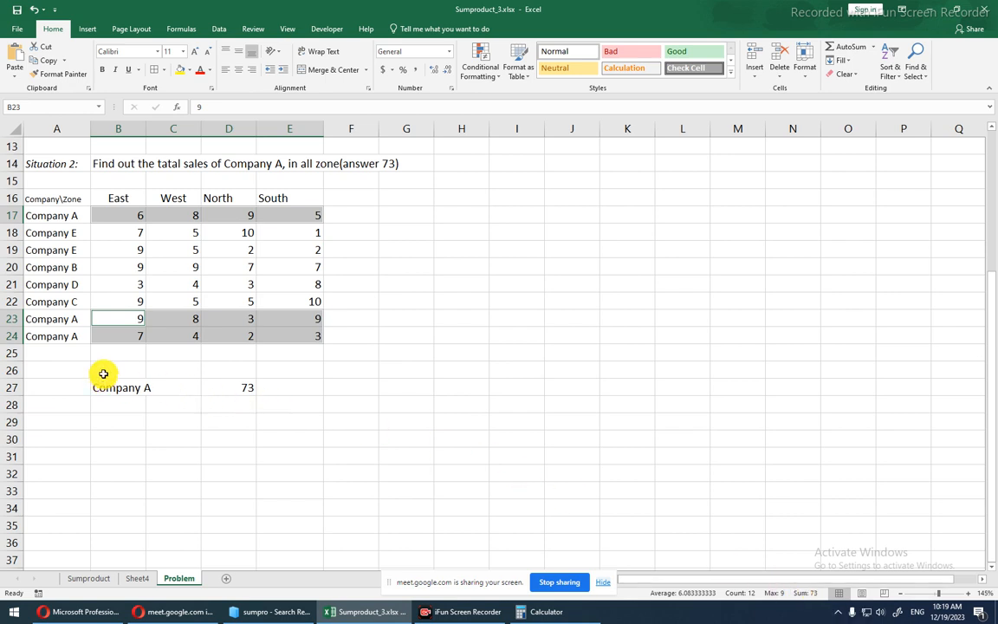
pyautogui.click(231, 387)
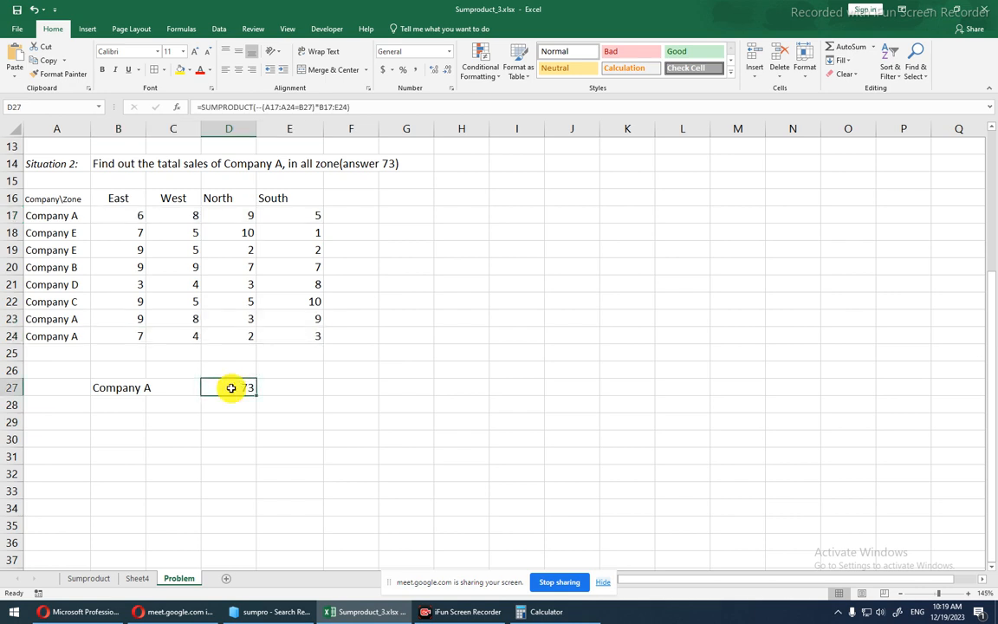
pyautogui.doubleClick(232, 388)
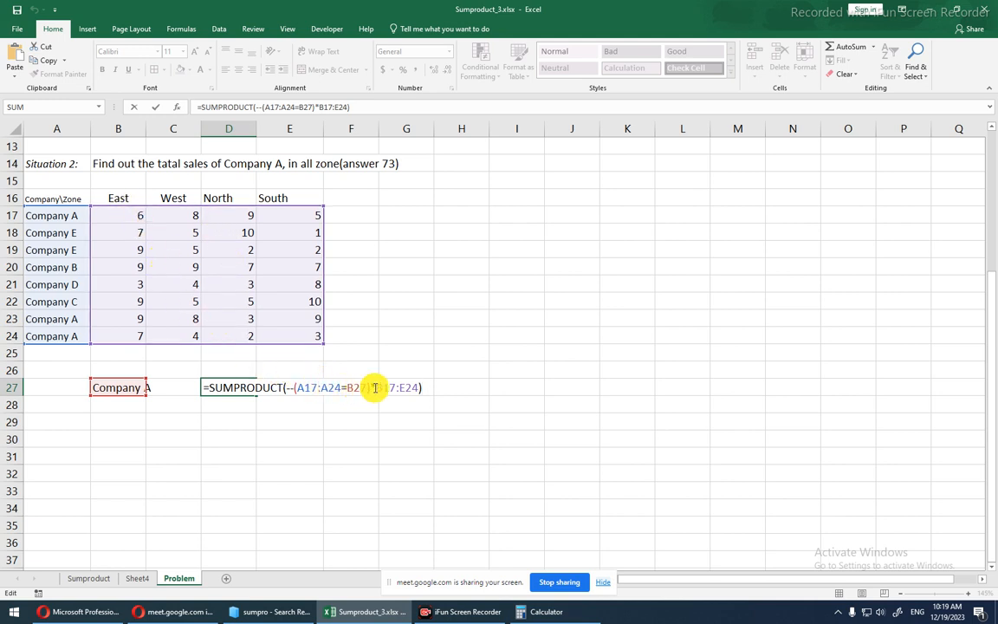
pyautogui.moveTo(286, 387); pyautogui.dragTo(373, 387)
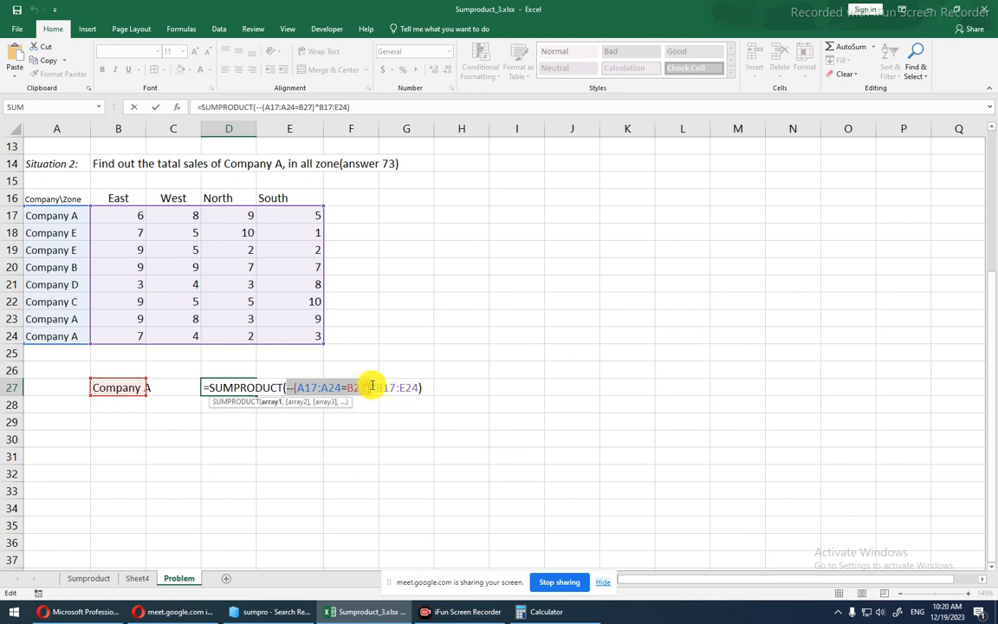
pyautogui.press('Escape')
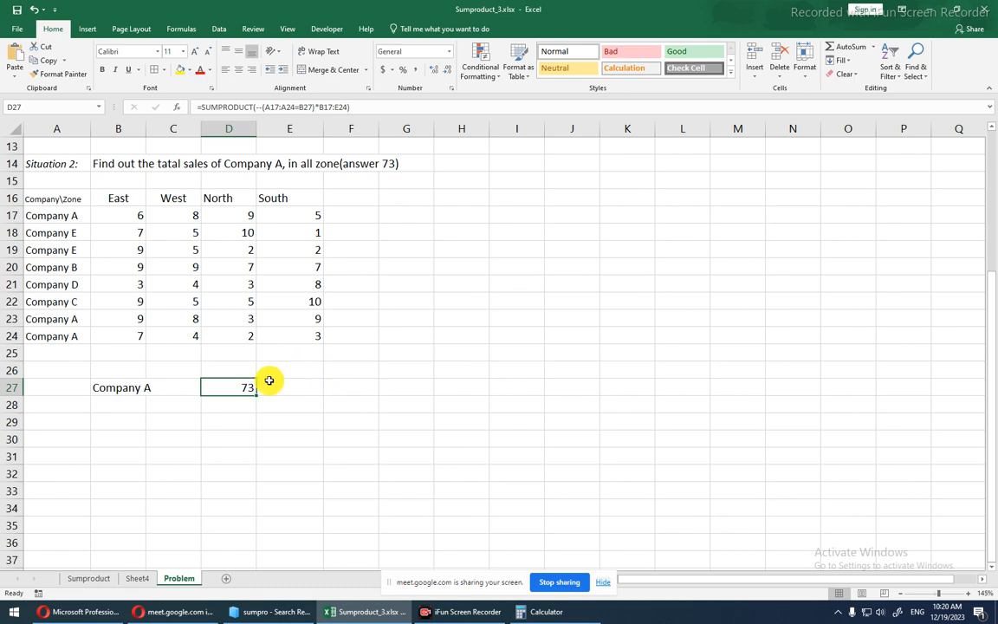
# Review Sheet4's IF formulas for the Pass/Fail results and the sales rep name-length check.
pyautogui.click(135, 579)
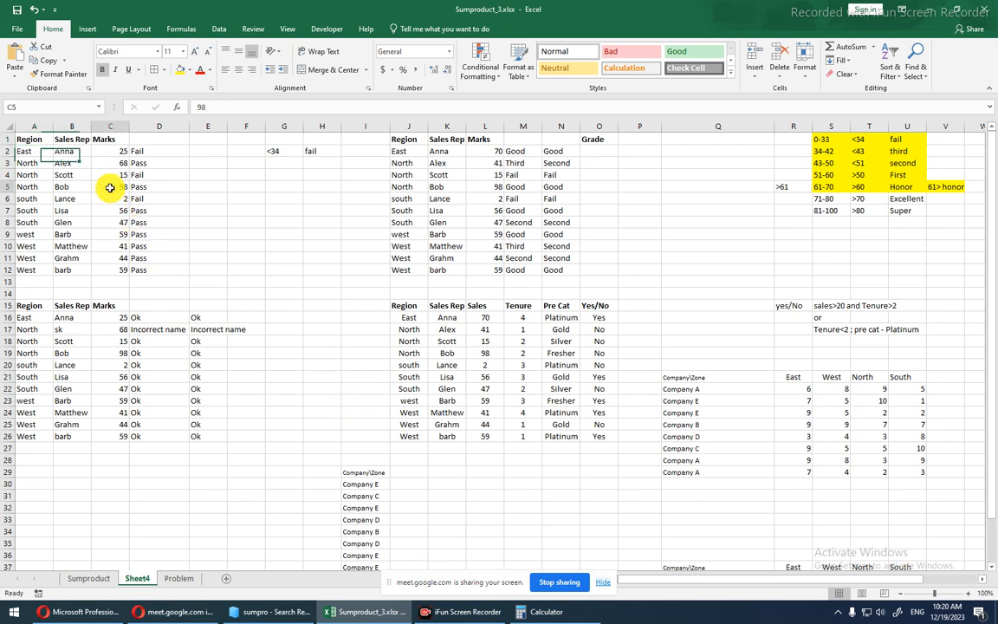
pyautogui.click(140, 163)
pyautogui.click(162, 225)
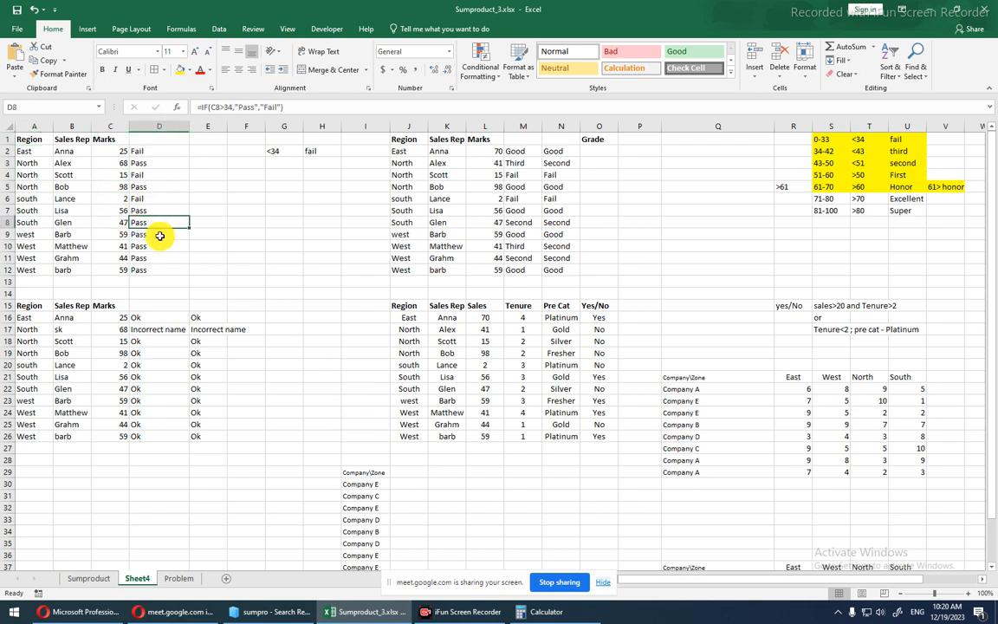
pyautogui.click(138, 375)
pyautogui.click(153, 341)
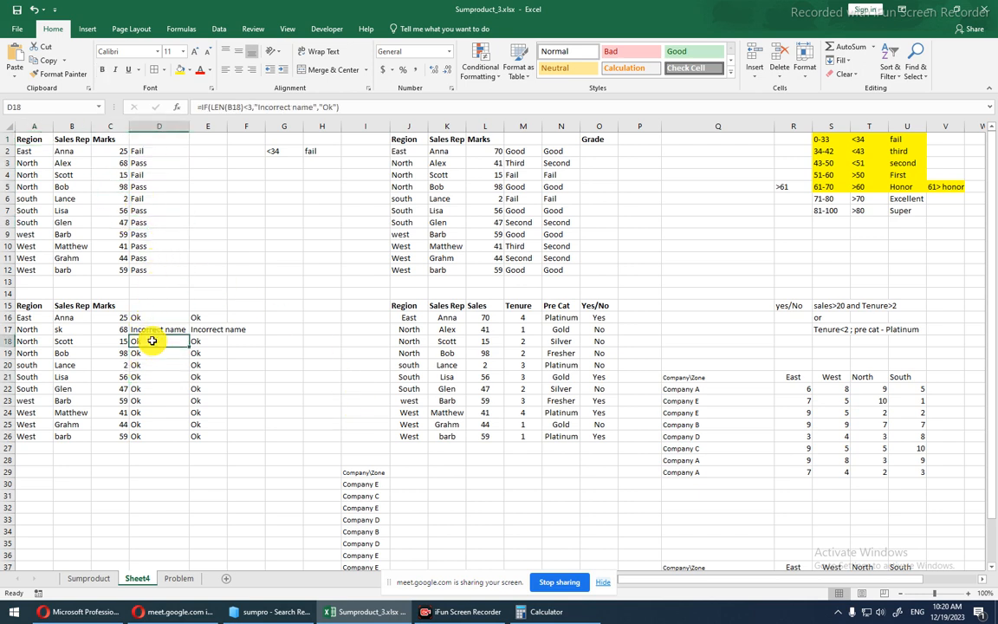
pyautogui.click(102, 152)
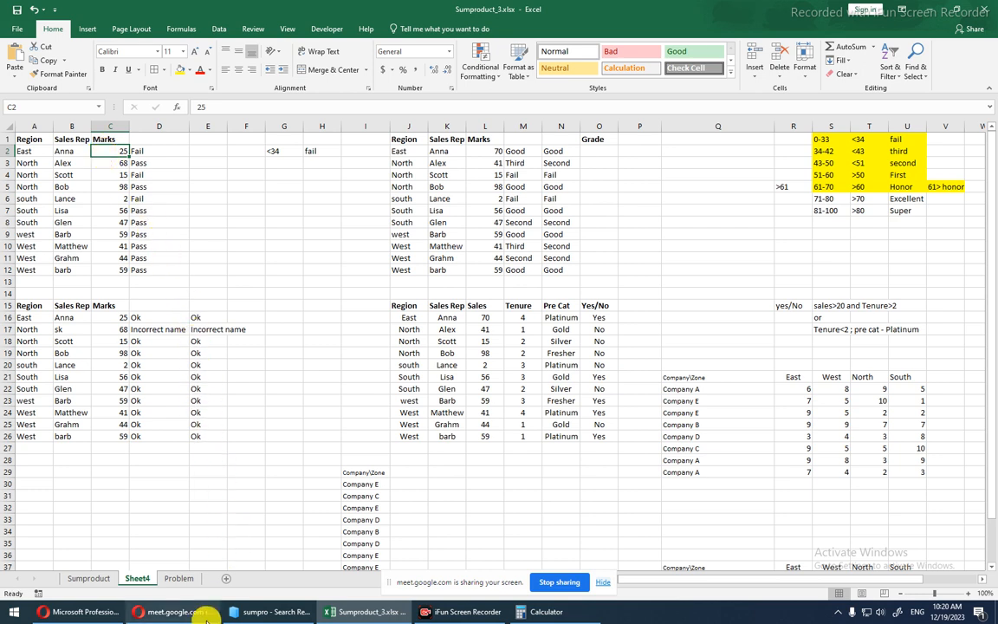
# Switch to the Microsoft Professional Excel course page in the browser and highlight all of Module 4's topics.
pyautogui.click(95, 612)
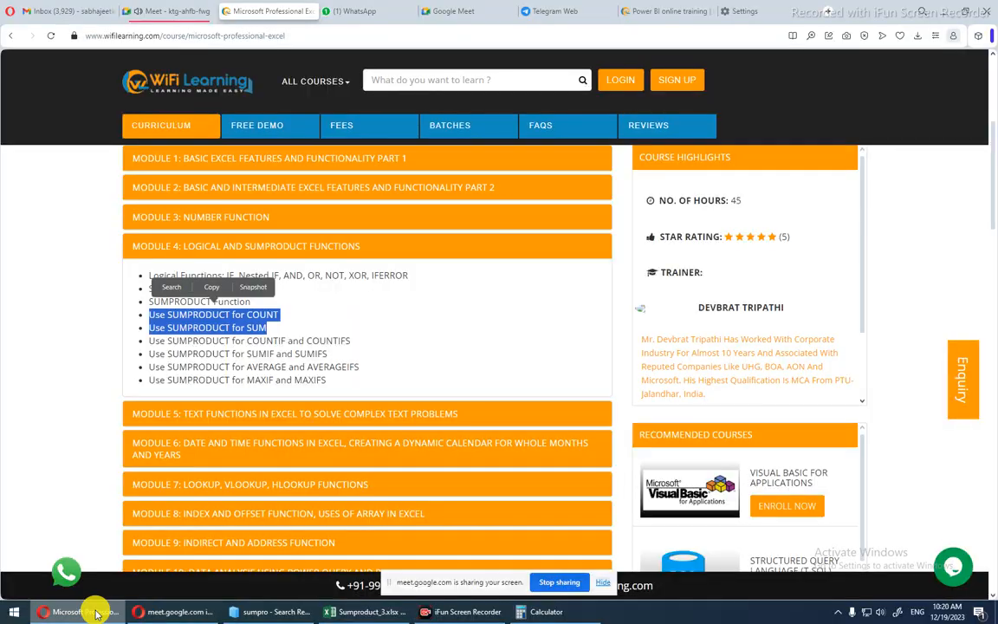
pyautogui.click(330, 385)
pyautogui.moveTo(331, 385); pyautogui.dragTo(132, 274)
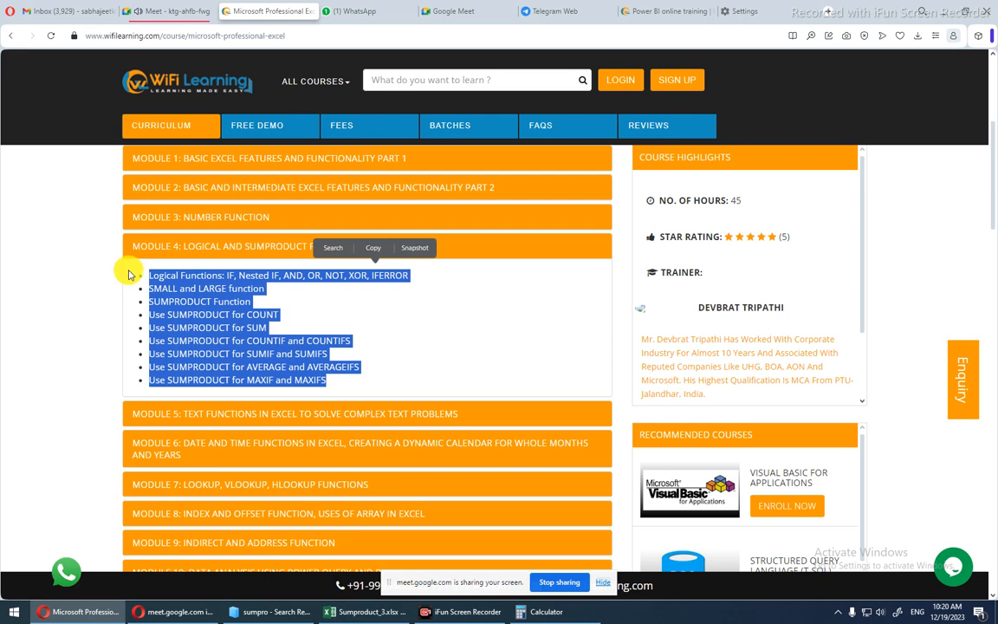
# Collapse Module 4, expand Module 5 on text functions, and highlight its list of topics.
pyautogui.click(146, 252)
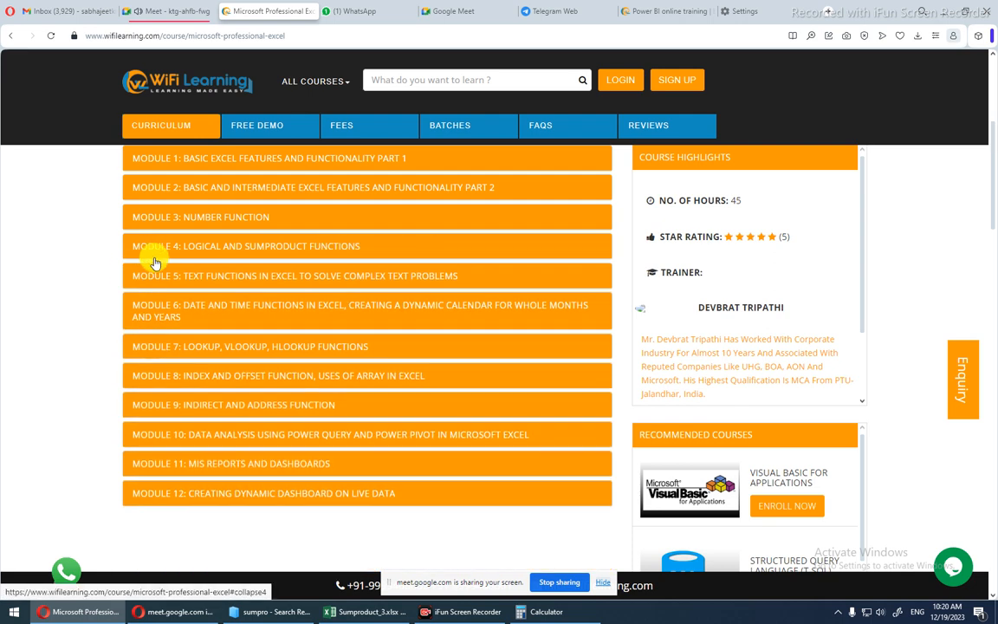
pyautogui.click(167, 274)
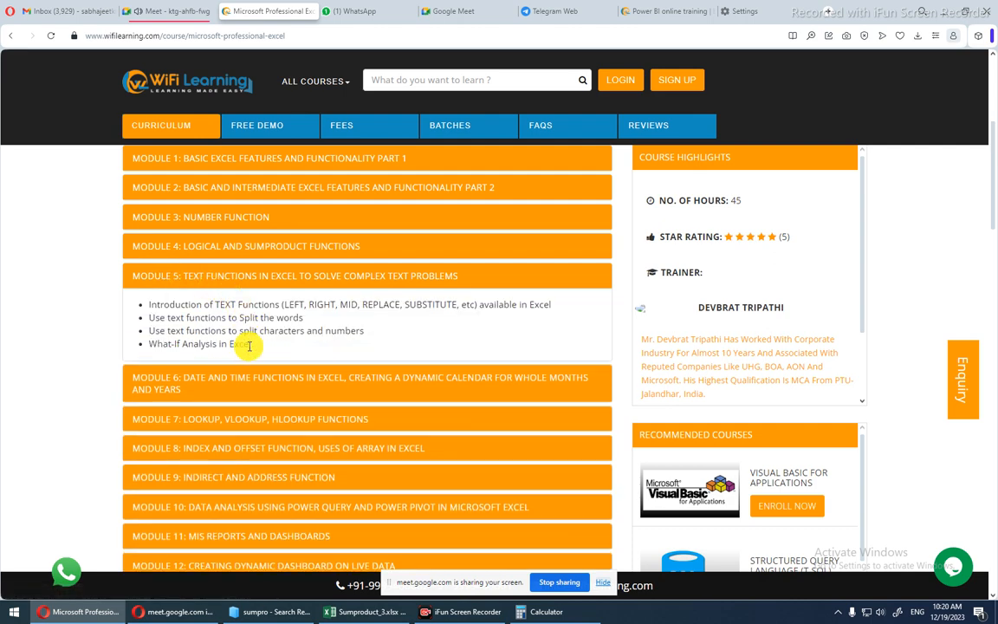
pyautogui.moveTo(251, 344); pyautogui.dragTo(156, 303)
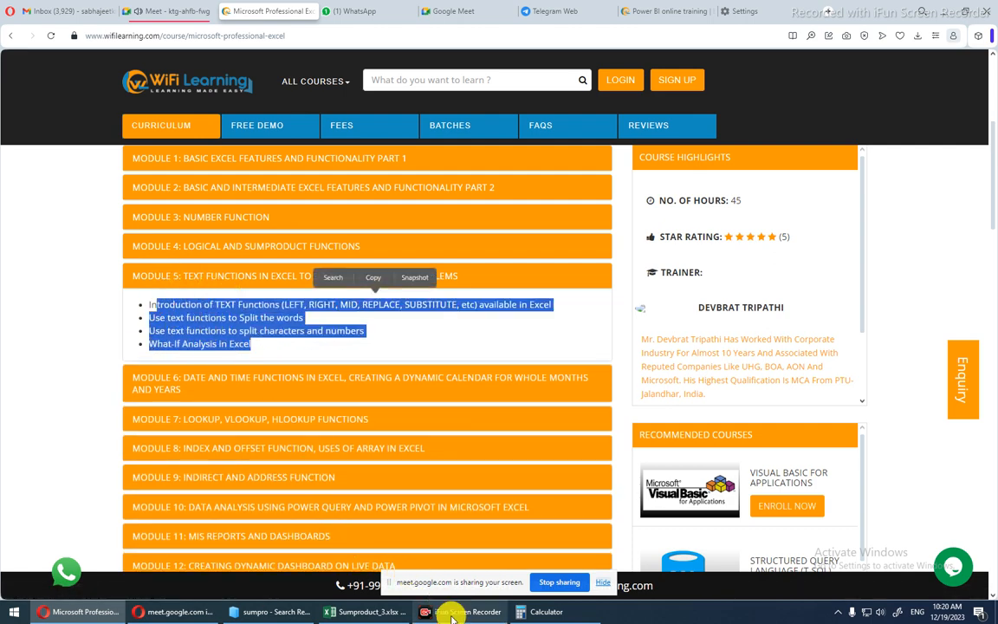